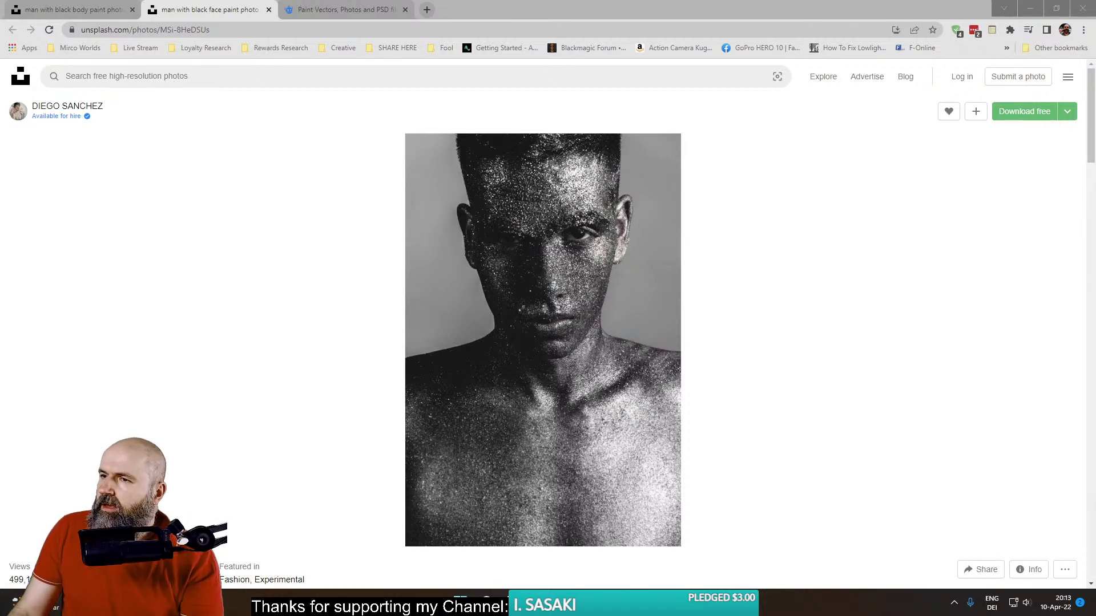
Open the related photo of the woman holding a watermelon slice before a red background in a new browser tab
{"action": "left_click", "coordinate": [184, 178]}
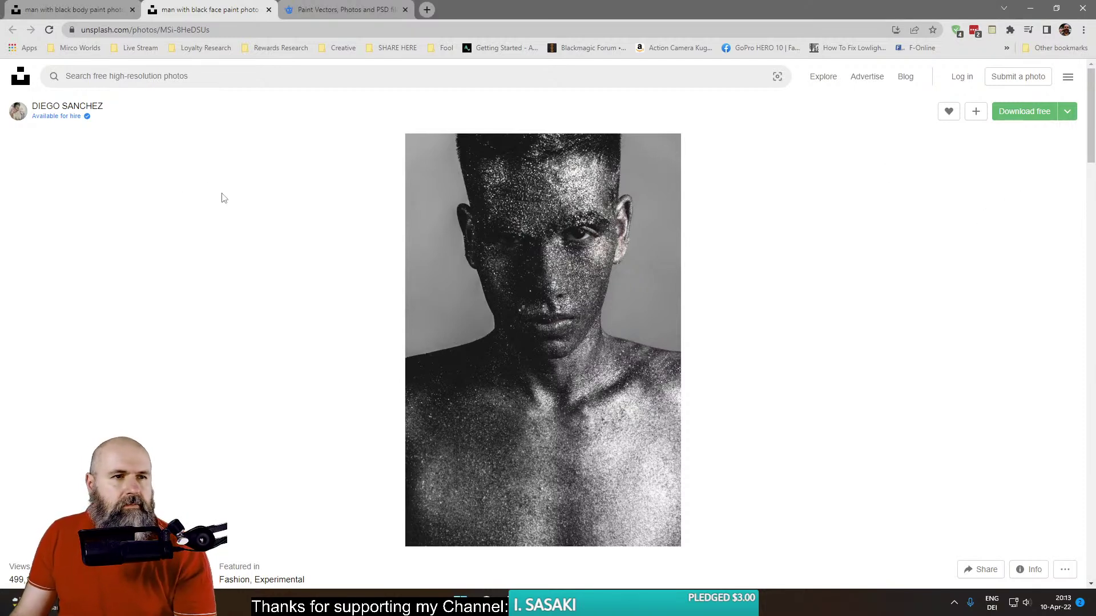
{"action": "left_click", "coordinate": [95, 10]}
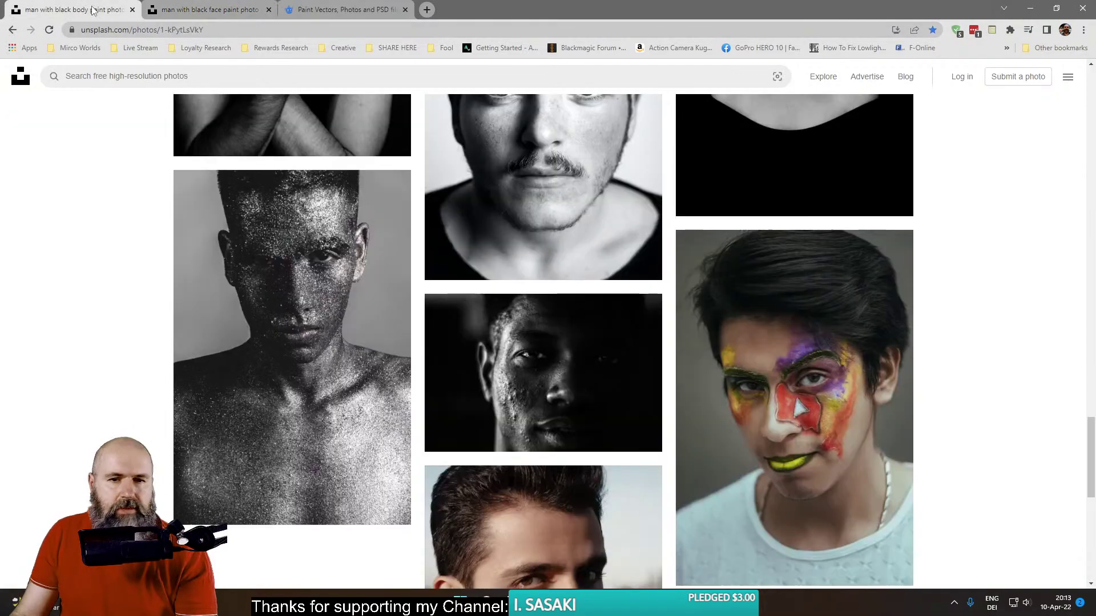
{"action": "scroll", "coordinate": [153, 292], "scroll_direction": "up", "scroll_amount": 10}
{"action": "scroll", "coordinate": [143, 281], "scroll_direction": "up", "scroll_amount": 5}
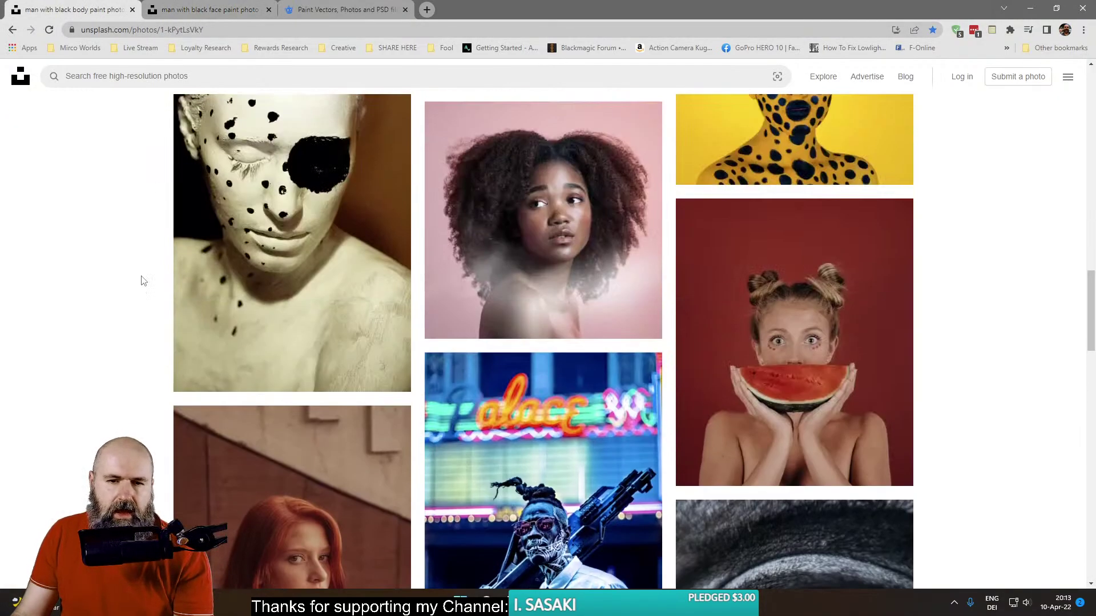
{"action": "left_click", "coordinate": [793, 320]}
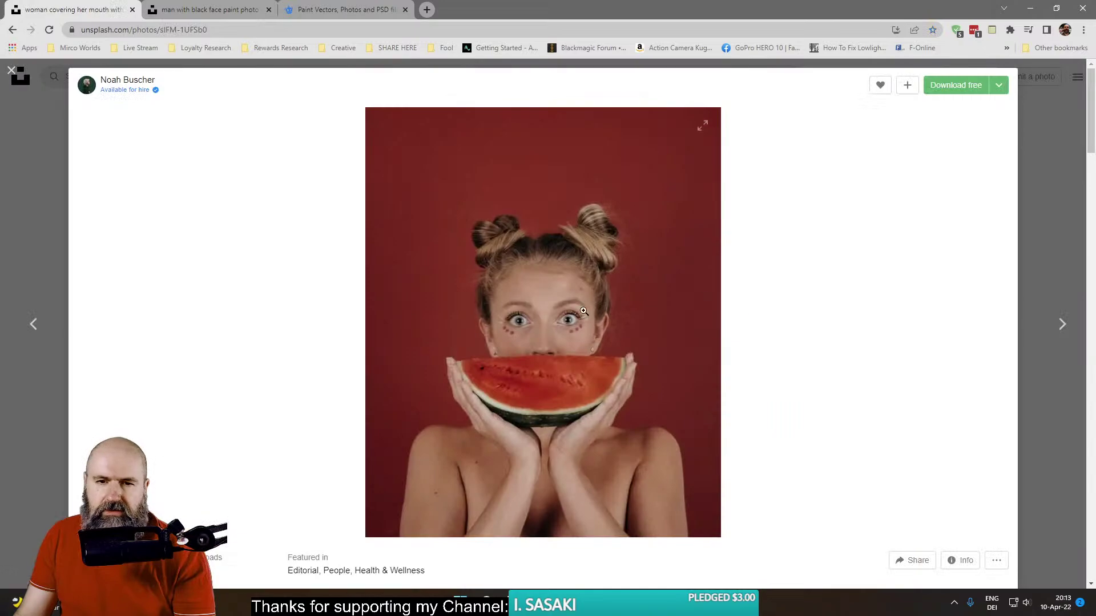
{"action": "left_click", "coordinate": [21, 183]}
{"action": "right_click", "coordinate": [755, 283]}
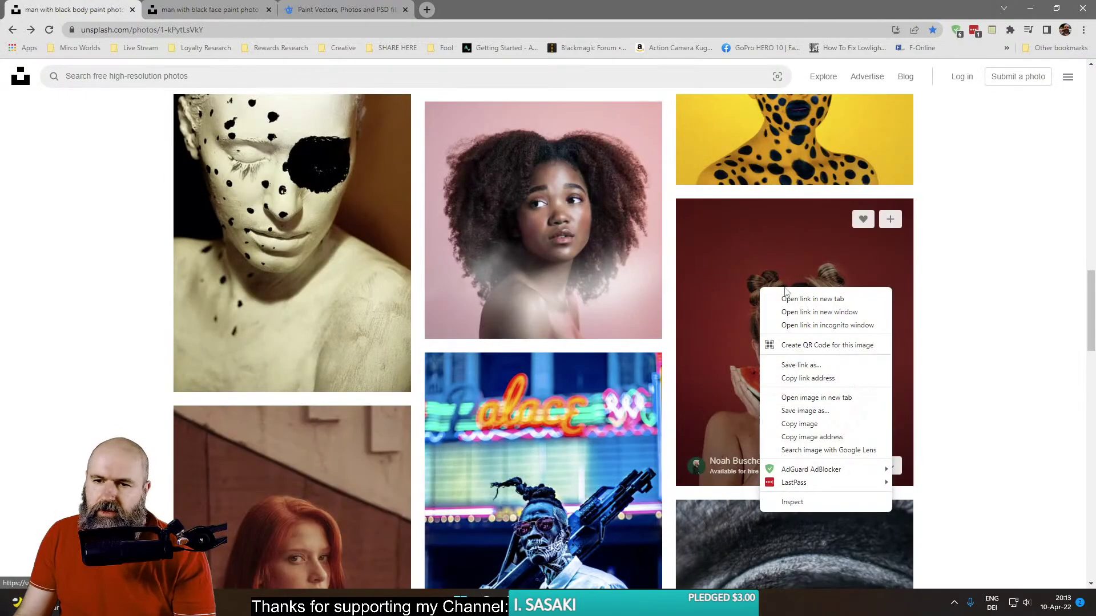
{"action": "left_click", "coordinate": [785, 292]}
Browse the related photos and open the close-up of the brown eye in a new browser tab
{"action": "scroll", "coordinate": [435, 298], "scroll_direction": "up", "scroll_amount": 15}
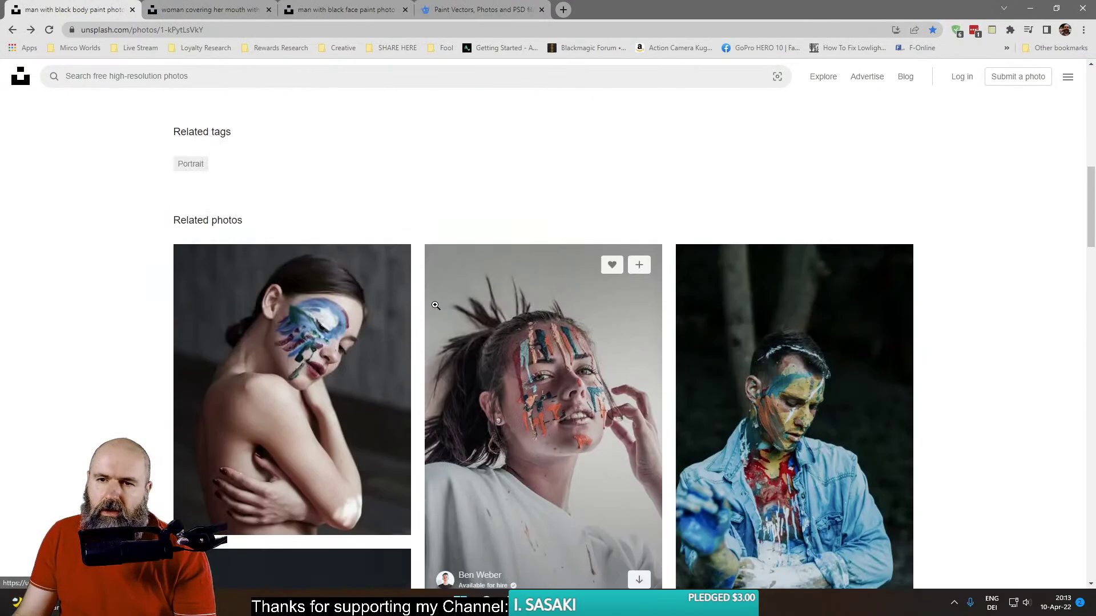
{"action": "scroll", "coordinate": [435, 298], "scroll_direction": "down", "scroll_amount": 7}
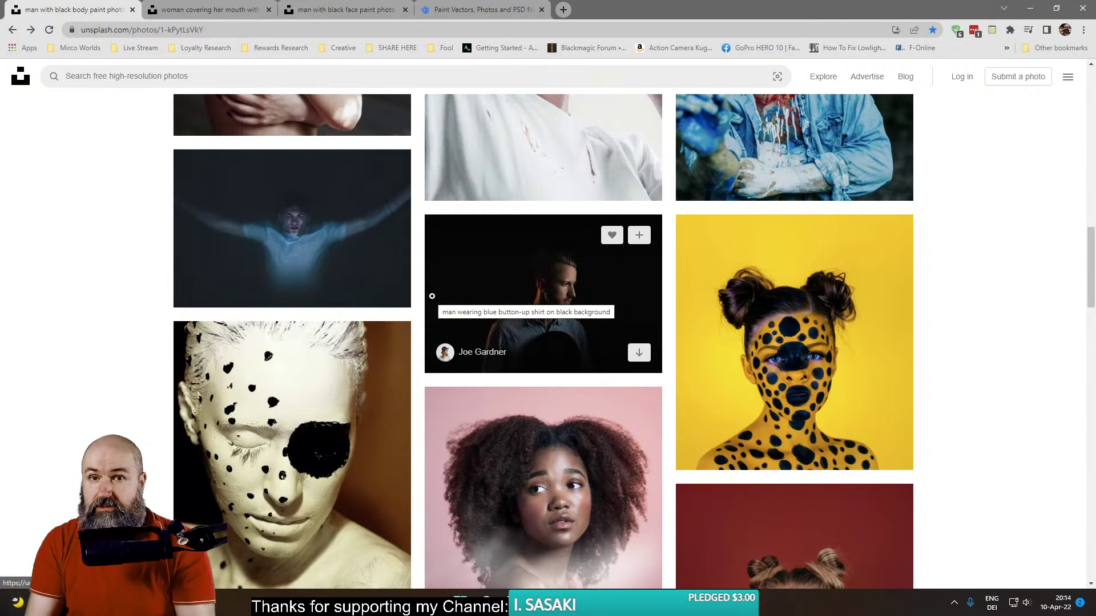
{"action": "scroll", "coordinate": [936, 386], "scroll_direction": "down", "scroll_amount": 7}
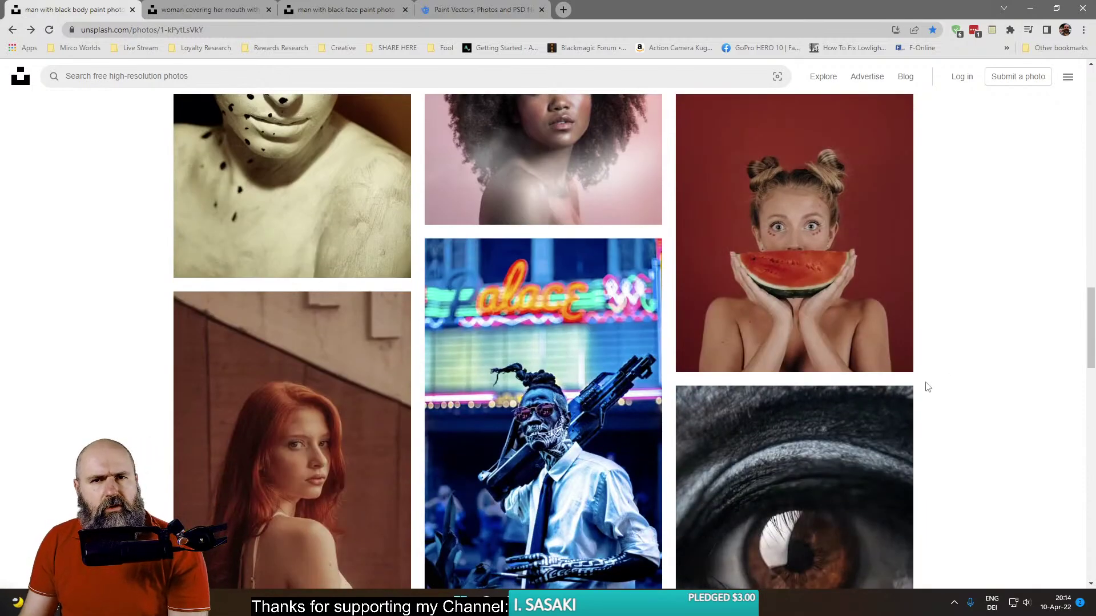
{"action": "scroll", "coordinate": [928, 389], "scroll_direction": "down", "scroll_amount": 5}
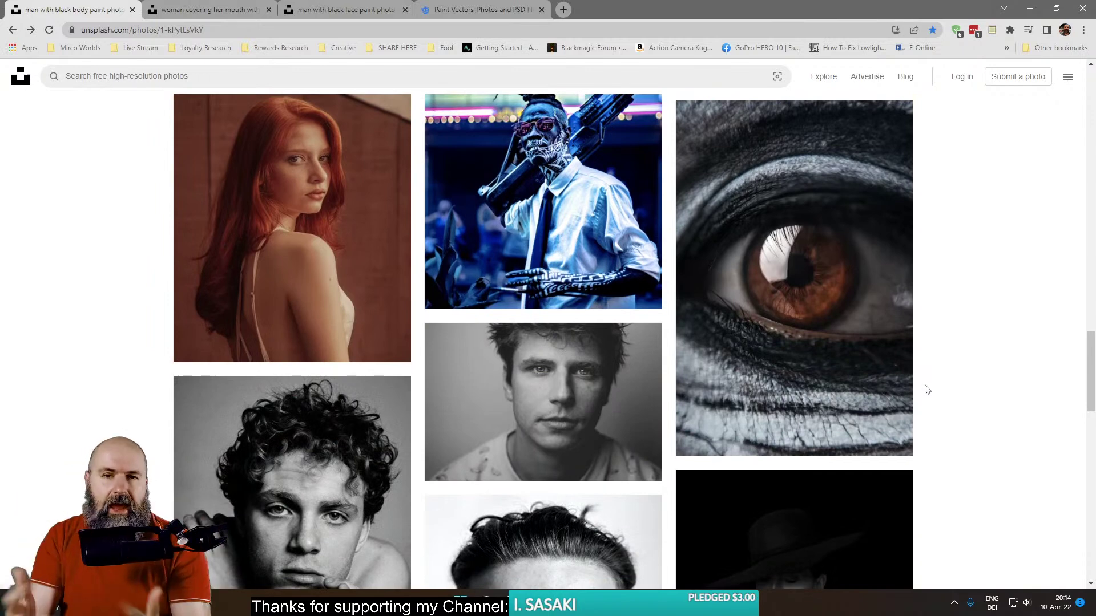
{"action": "scroll", "coordinate": [936, 306], "scroll_direction": "down", "scroll_amount": 1}
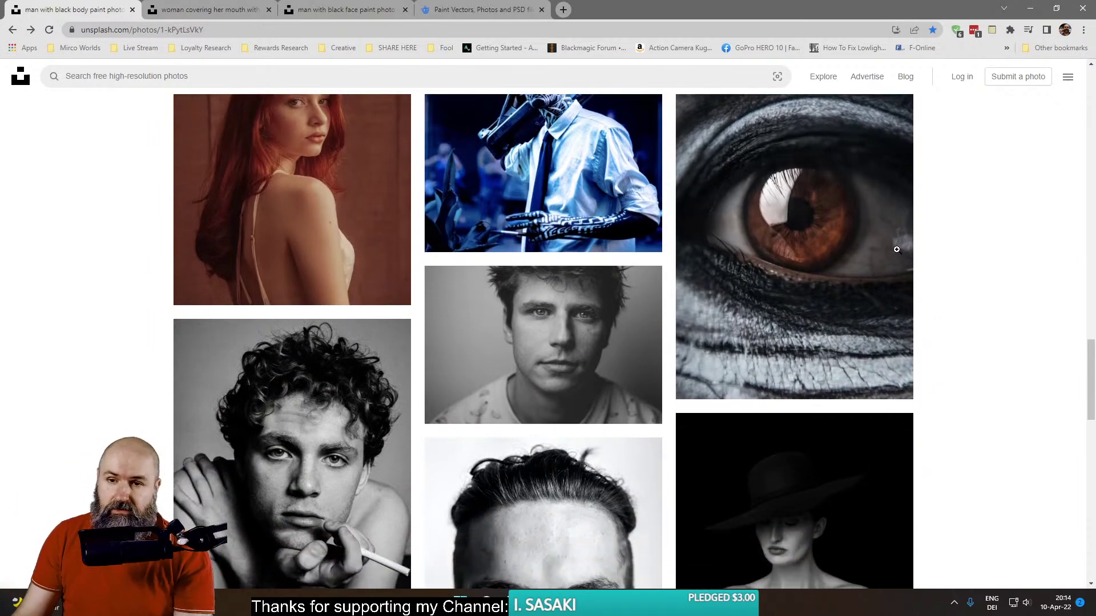
{"action": "right_click", "coordinate": [833, 213]}
{"action": "left_click", "coordinate": [870, 223]}
Look through the remaining related photos and return to the opened photo of the woman with the watermelon
{"action": "scroll", "coordinate": [891, 319], "scroll_direction": "up", "scroll_amount": 2}
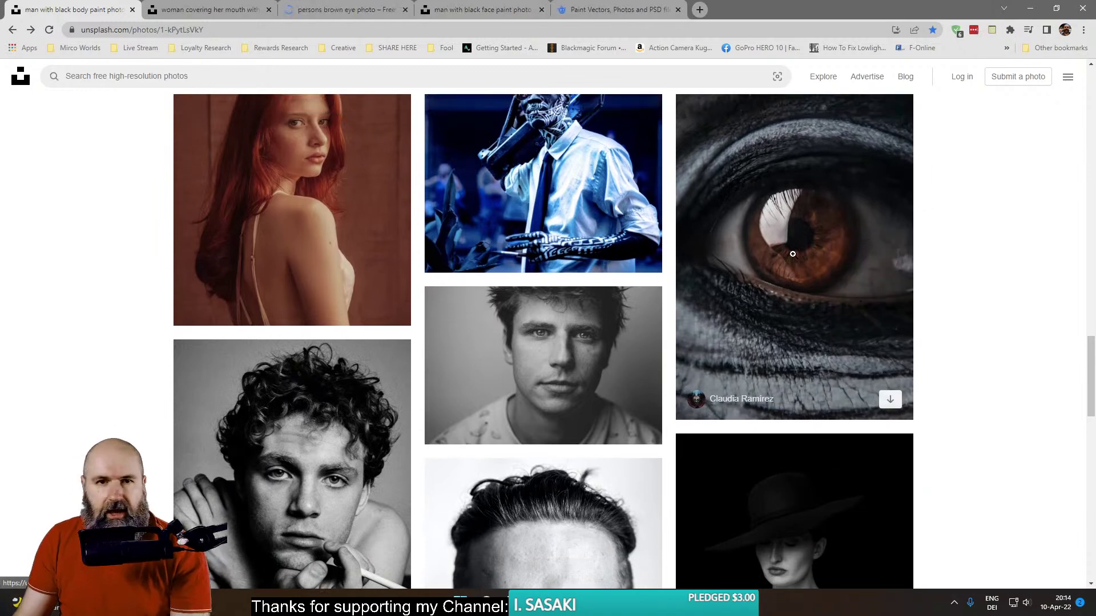
{"action": "scroll", "coordinate": [890, 319], "scroll_direction": "down", "scroll_amount": 10}
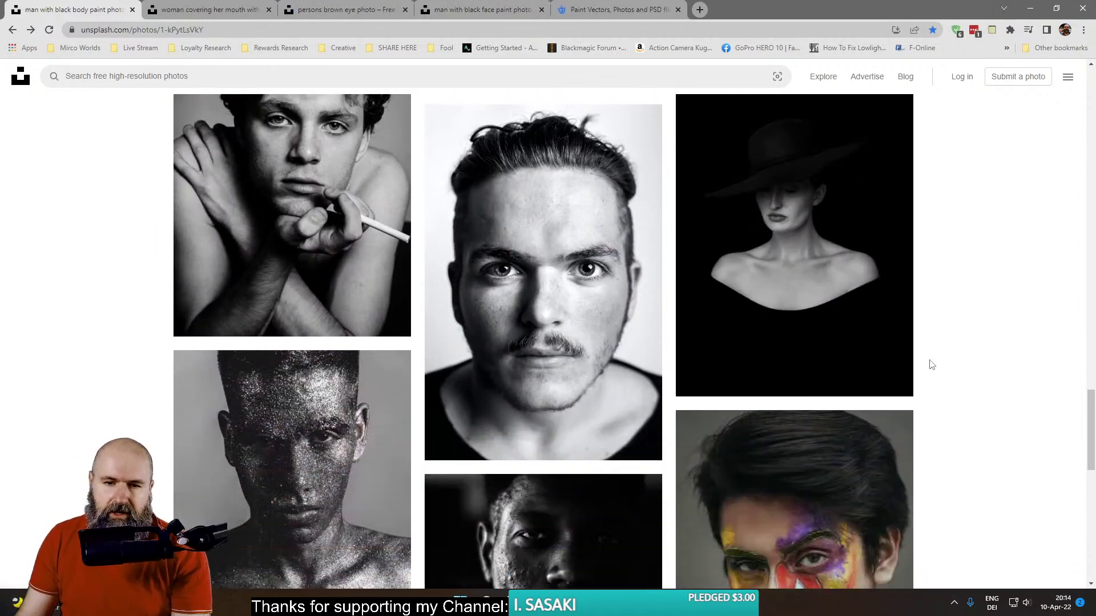
{"action": "scroll", "coordinate": [939, 358], "scroll_direction": "down", "scroll_amount": 5}
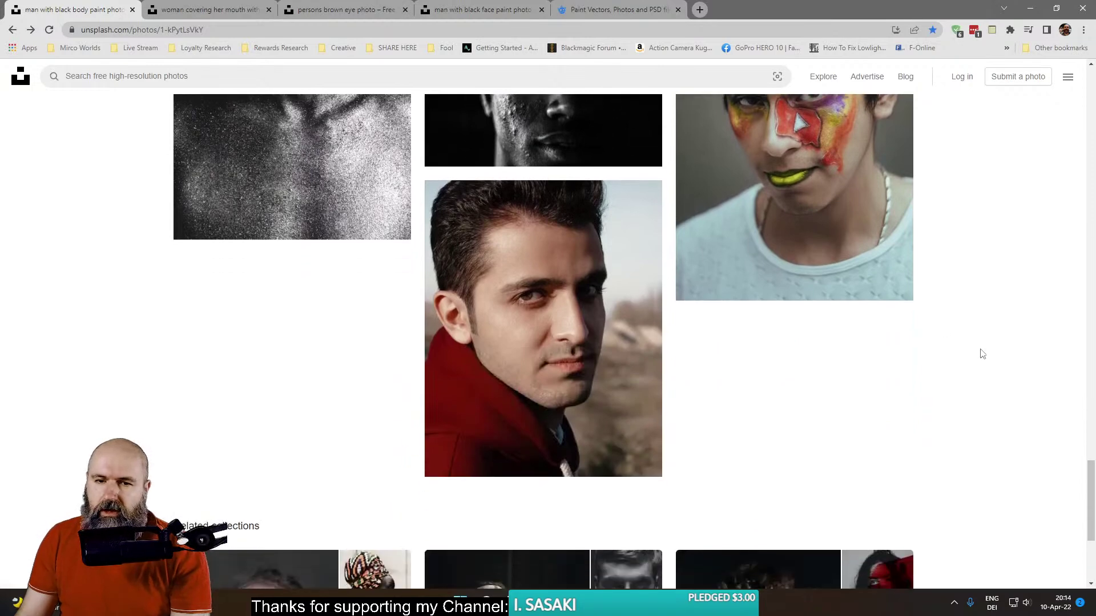
{"action": "scroll", "coordinate": [979, 355], "scroll_direction": "up", "scroll_amount": 8}
{"action": "left_click", "coordinate": [215, 11]}
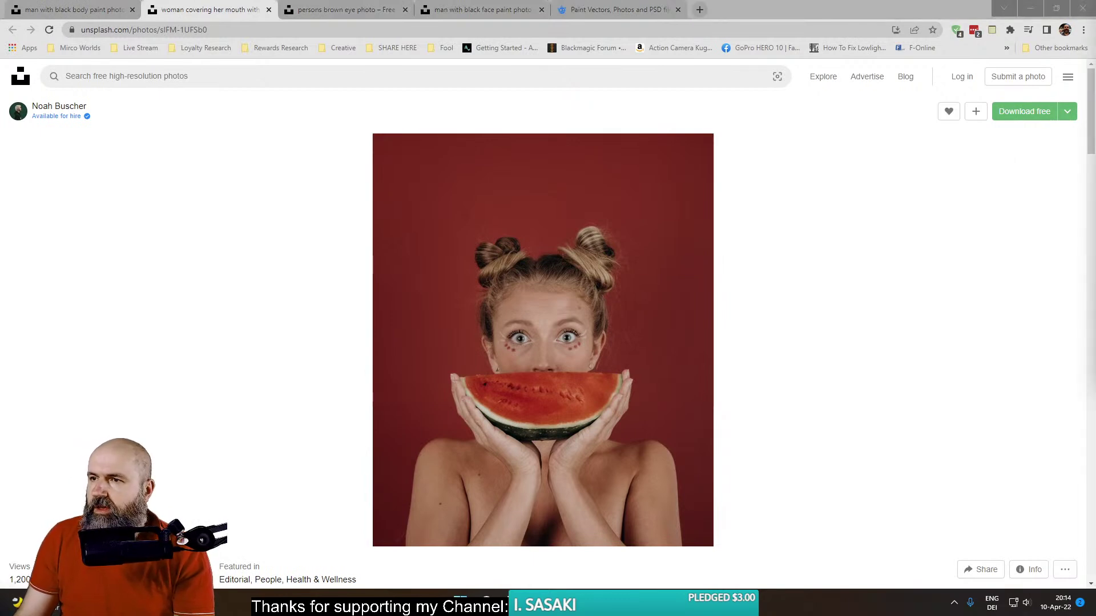
Read the viewers' latest messages in the YouTube live chat window and clear it from the page
{"action": "left_click_drag", "start_coordinate": [1095, 86], "coordinate": [694, 46]}
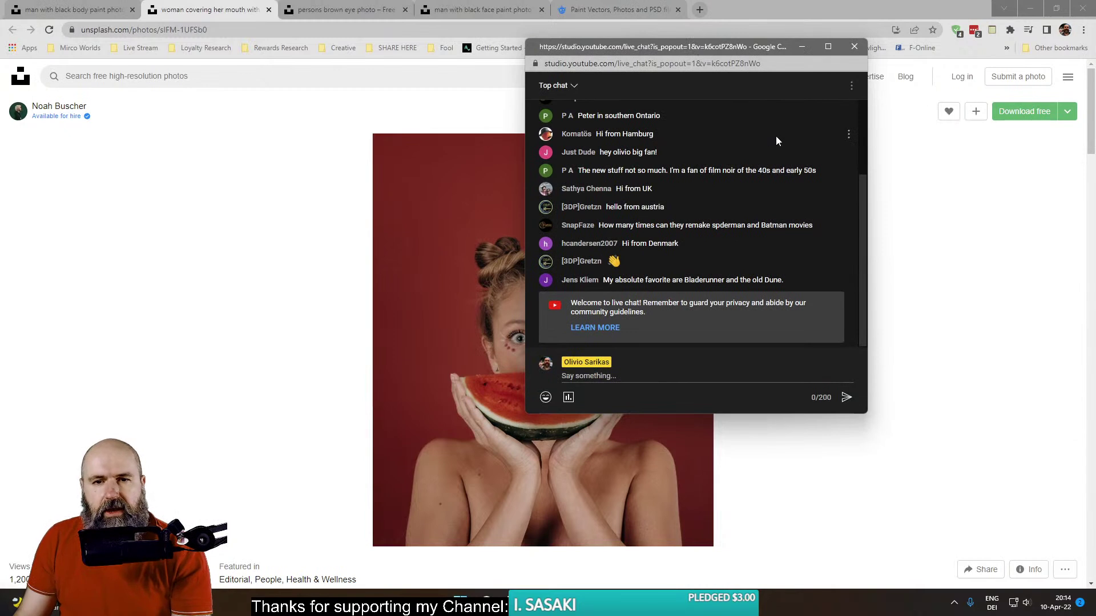
{"action": "scroll", "coordinate": [761, 221], "scroll_direction": "up", "scroll_amount": 1}
{"action": "scroll", "coordinate": [764, 224], "scroll_direction": "down", "scroll_amount": 1}
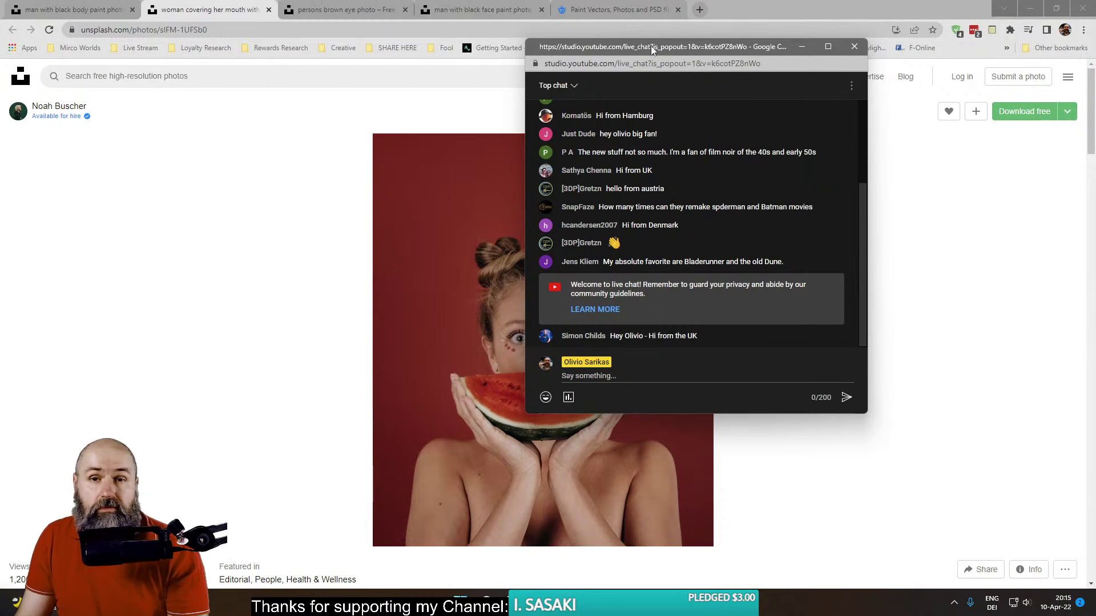
{"action": "left_click", "coordinate": [864, 50]}
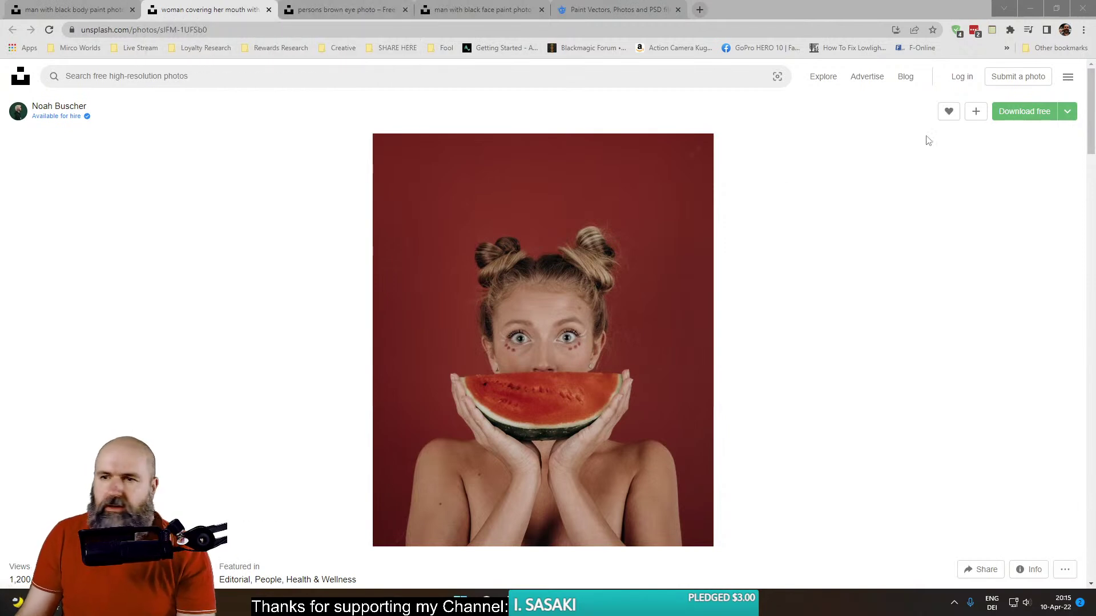
Download the photo of the woman with the watermelon into the 14 WK folder
{"action": "left_click", "coordinate": [1018, 115]}
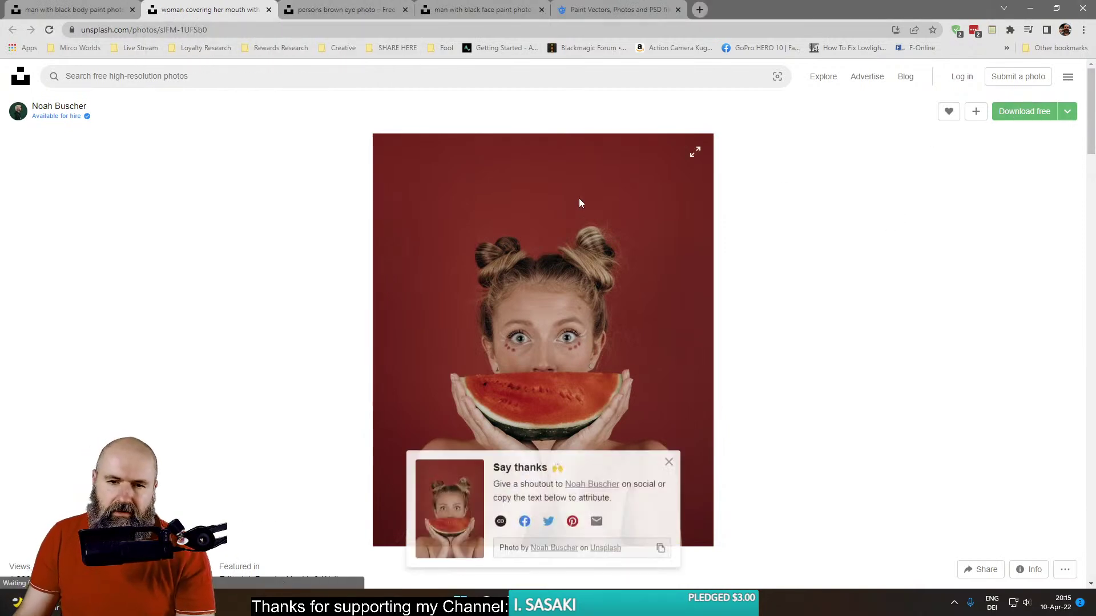
{"action": "scroll", "coordinate": [130, 208], "scroll_direction": "up", "scroll_amount": 3}
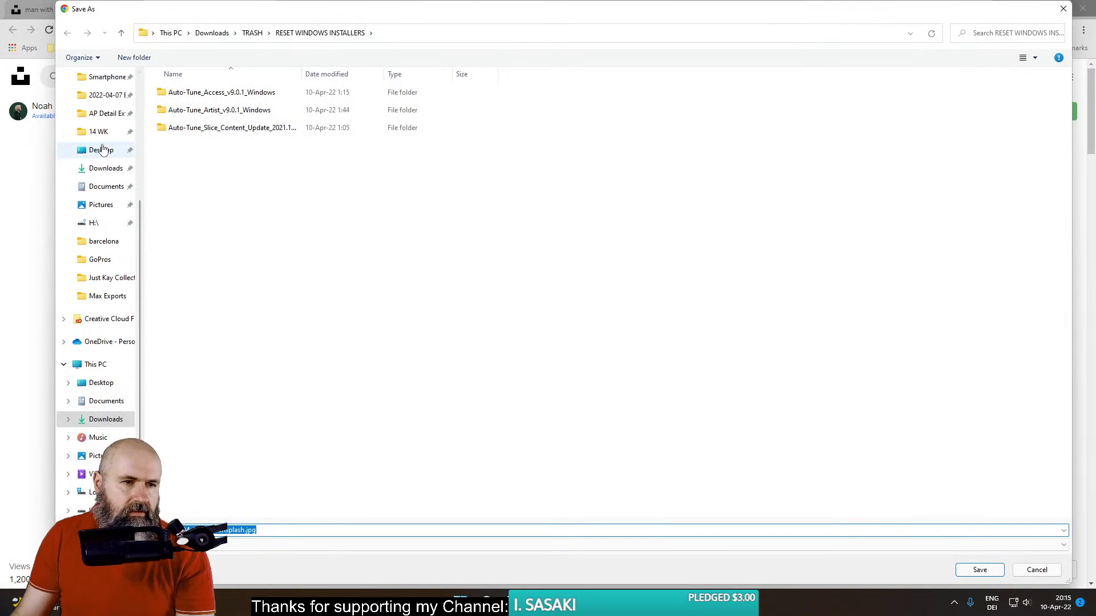
{"action": "left_click", "coordinate": [98, 132]}
{"action": "left_click", "coordinate": [979, 569]}
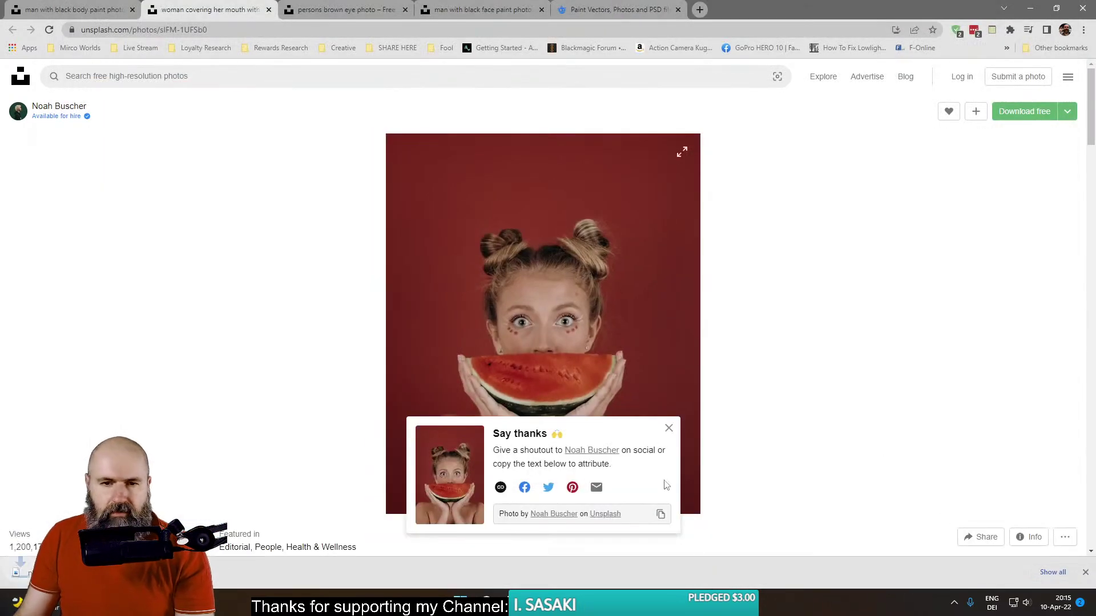
Switch to Affinity Photo and open the downloaded watermelon photo from the 14 WK folder
{"action": "left_click", "coordinate": [637, 603]}
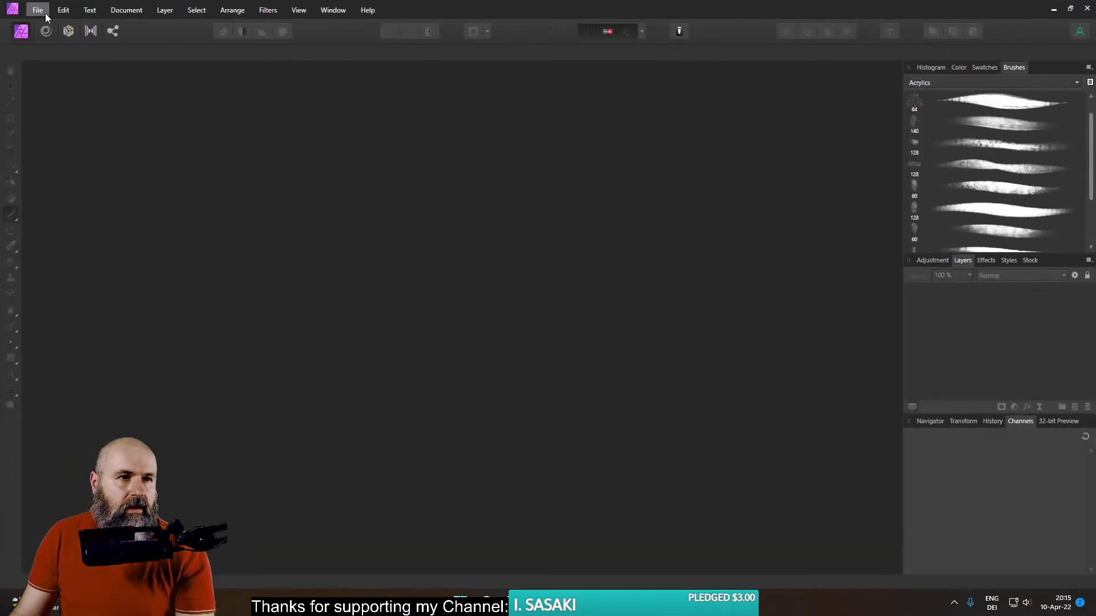
{"action": "left_click", "coordinate": [38, 11]}
{"action": "left_click", "coordinate": [54, 140]}
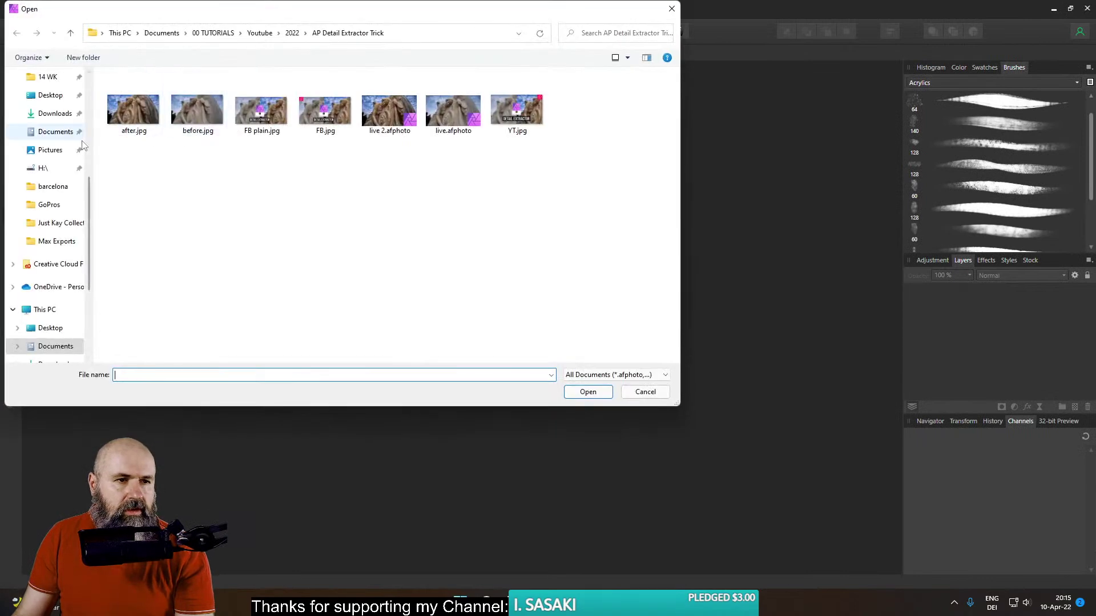
{"action": "scroll", "coordinate": [81, 140], "scroll_direction": "up", "scroll_amount": 2}
{"action": "left_click", "coordinate": [31, 169]}
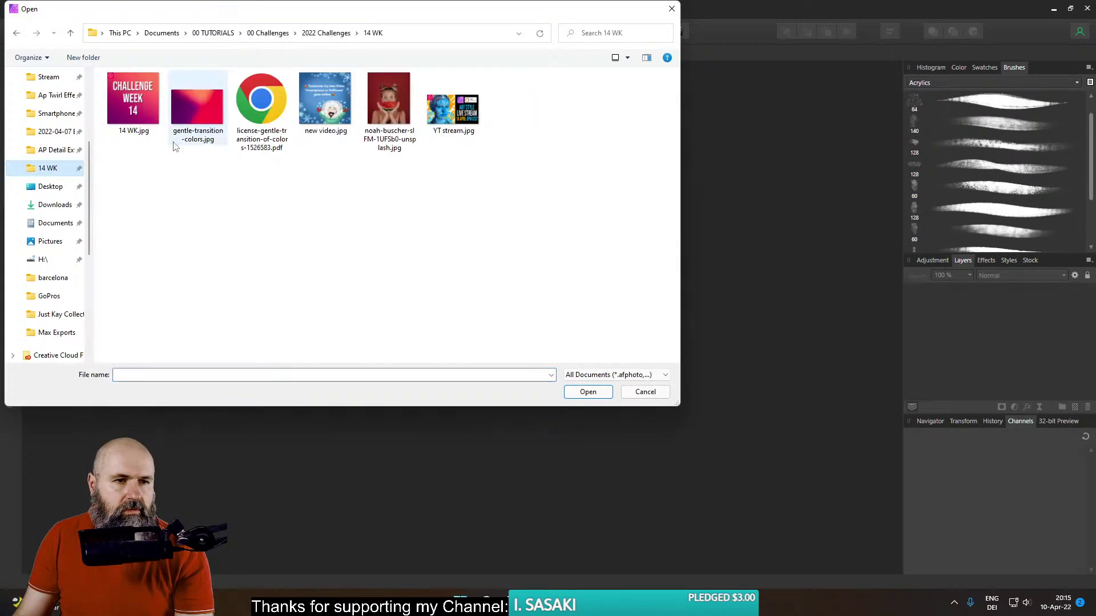
{"action": "double_click", "coordinate": [379, 119]}
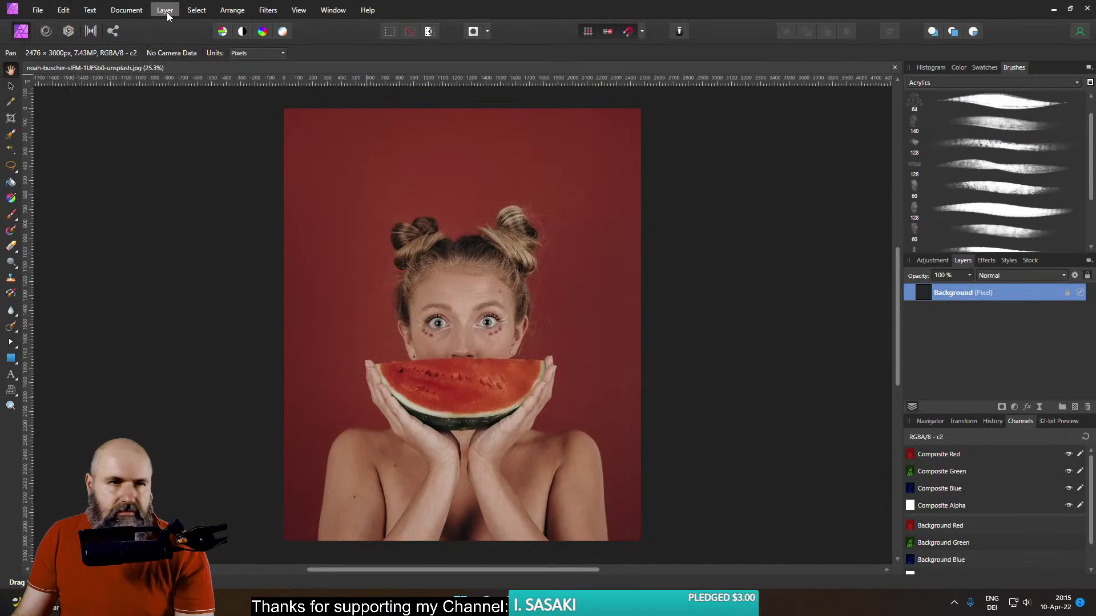
Check the photo's pixel dimensions and DPI in the Resize Document dialog
{"action": "left_click", "coordinate": [126, 11]}
{"action": "left_click", "coordinate": [157, 73]}
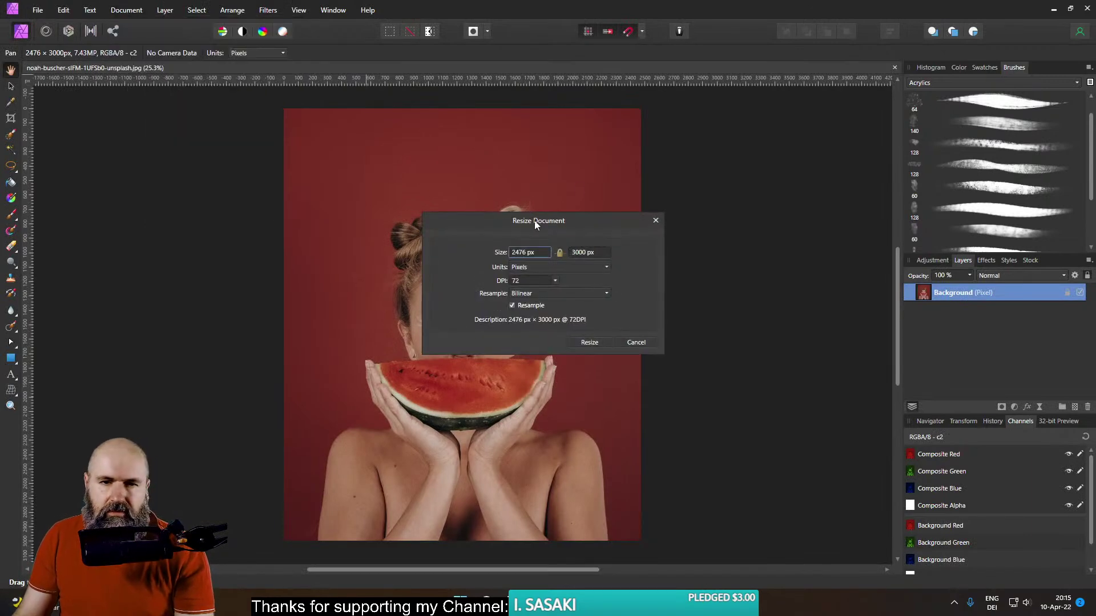
{"action": "left_click", "coordinate": [636, 342]}
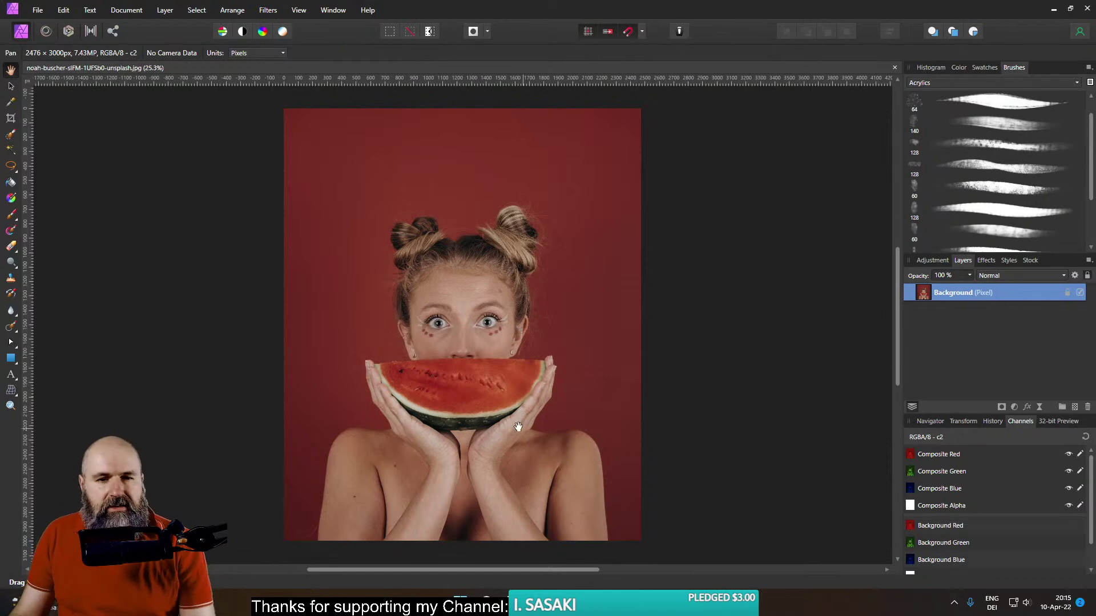
{"action": "scroll", "coordinate": [500, 406], "scroll_direction": "up", "scroll_amount": 1}
{"action": "scroll", "coordinate": [500, 405], "scroll_direction": "down", "scroll_amount": 2}
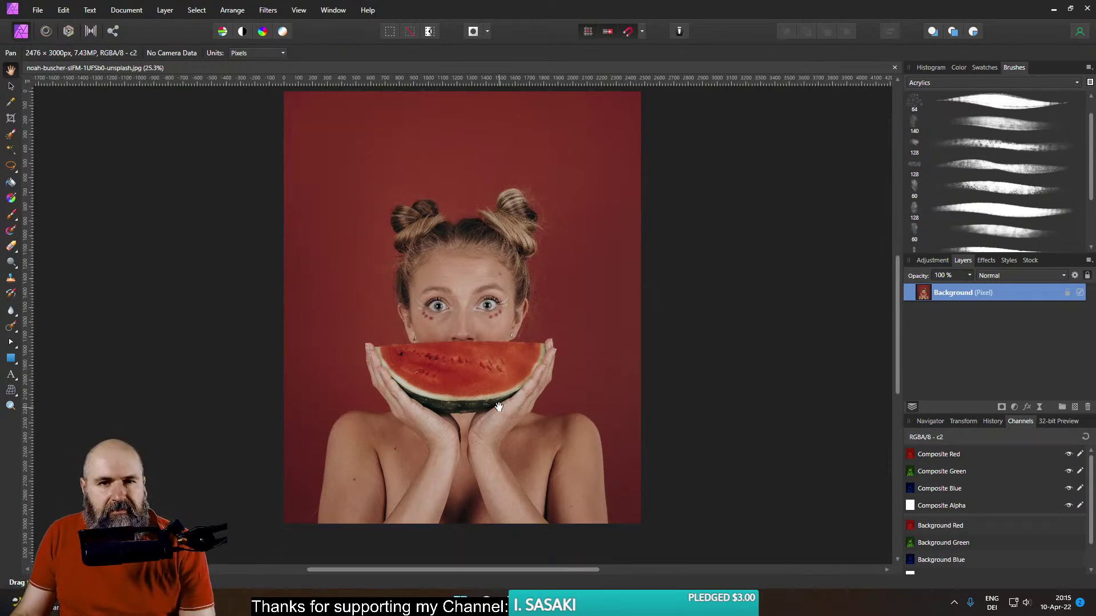
{"action": "scroll", "coordinate": [500, 406], "scroll_direction": "up", "scroll_amount": 1}
{"action": "scroll", "coordinate": [500, 405], "scroll_direction": "down", "scroll_amount": 1}
{"action": "scroll", "coordinate": [499, 405], "scroll_direction": "up", "scroll_amount": 1}
{"action": "scroll", "coordinate": [500, 407], "scroll_direction": "down", "scroll_amount": 1}
{"action": "scroll", "coordinate": [500, 406], "scroll_direction": "up", "scroll_amount": 1}
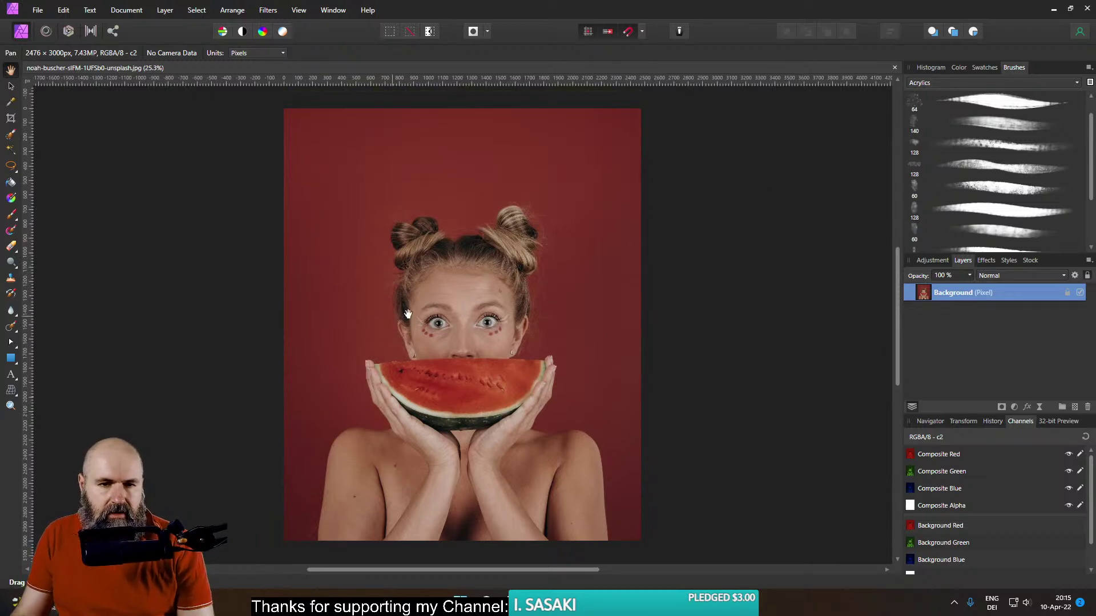
Select the woman's body, hands and head together with the watermelon slice using the Selection Brush
{"action": "left_click", "coordinate": [11, 135]}
{"action": "left_click_drag", "start_coordinate": [333, 534], "coordinate": [336, 507]}
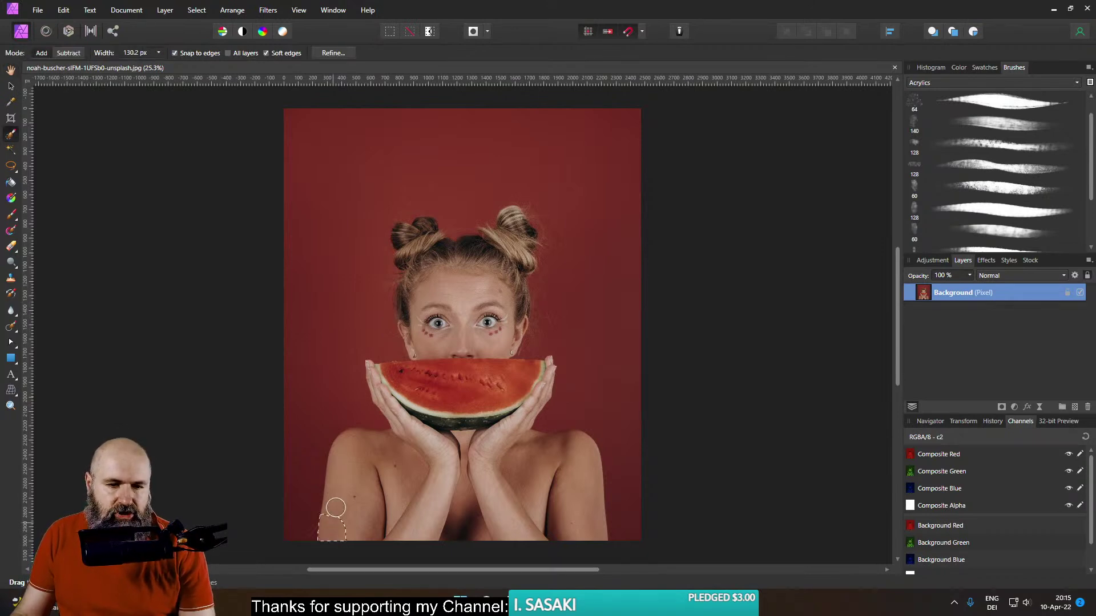
{"action": "mouse_move", "coordinate": [405, 445]}
{"action": "left_mouse_down"}
{"action": "mouse_move", "coordinate": [418, 386]}
{"action": "mouse_move", "coordinate": [385, 378]}
{"action": "mouse_move", "coordinate": [427, 376]}
{"action": "mouse_move", "coordinate": [431, 341]}
{"action": "mouse_move", "coordinate": [412, 303]}
{"action": "mouse_move", "coordinate": [420, 262]}
{"action": "mouse_move", "coordinate": [404, 235]}
{"action": "mouse_move", "coordinate": [452, 264]}
{"action": "mouse_move", "coordinate": [509, 240]}
{"action": "mouse_move", "coordinate": [513, 217]}
{"action": "mouse_move", "coordinate": [512, 310]}
{"action": "mouse_move", "coordinate": [486, 389]}
{"action": "mouse_move", "coordinate": [541, 375]}
{"action": "mouse_move", "coordinate": [503, 458]}
{"action": "mouse_move", "coordinate": [497, 428]}
{"action": "mouse_move", "coordinate": [472, 428]}
{"action": "mouse_move", "coordinate": [462, 483]}
{"action": "mouse_move", "coordinate": [472, 522]}
{"action": "mouse_move", "coordinate": [523, 518]}
{"action": "mouse_move", "coordinate": [494, 499]}
{"action": "mouse_move", "coordinate": [543, 473]}
{"action": "mouse_move", "coordinate": [537, 452]}
{"action": "mouse_move", "coordinate": [576, 453]}
{"action": "mouse_move", "coordinate": [570, 442]}
{"action": "mouse_move", "coordinate": [559, 468]}
{"action": "left_mouse_up"}
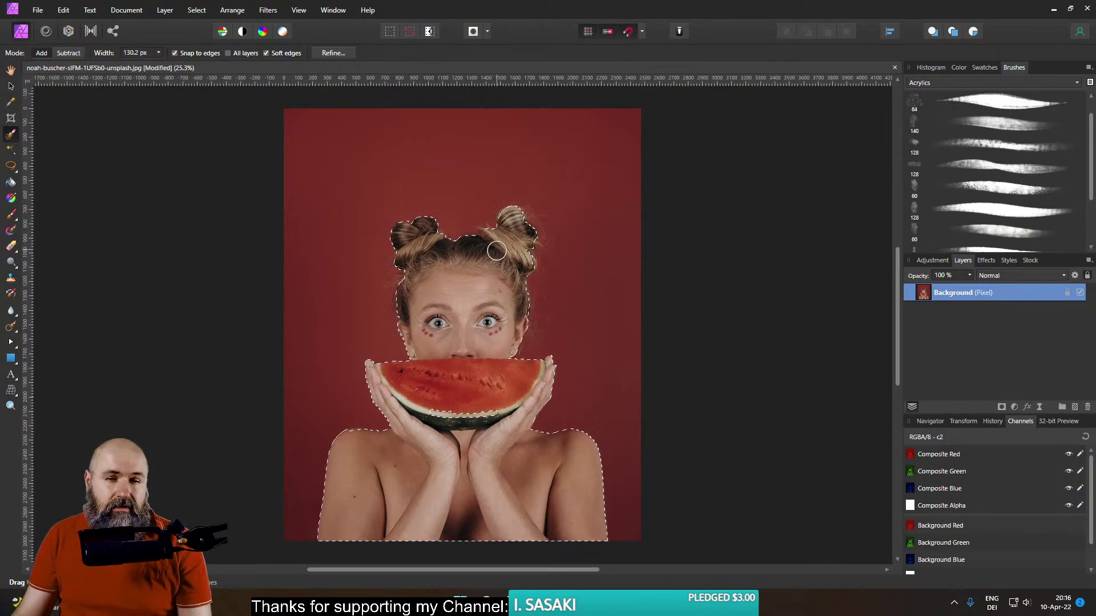
Reduce the selection brush width to 59.9 px and extend the selection over the hair strands beside the blonde bun
{"action": "scroll", "coordinate": [492, 248], "scroll_direction": "up", "scroll_amount": 6}
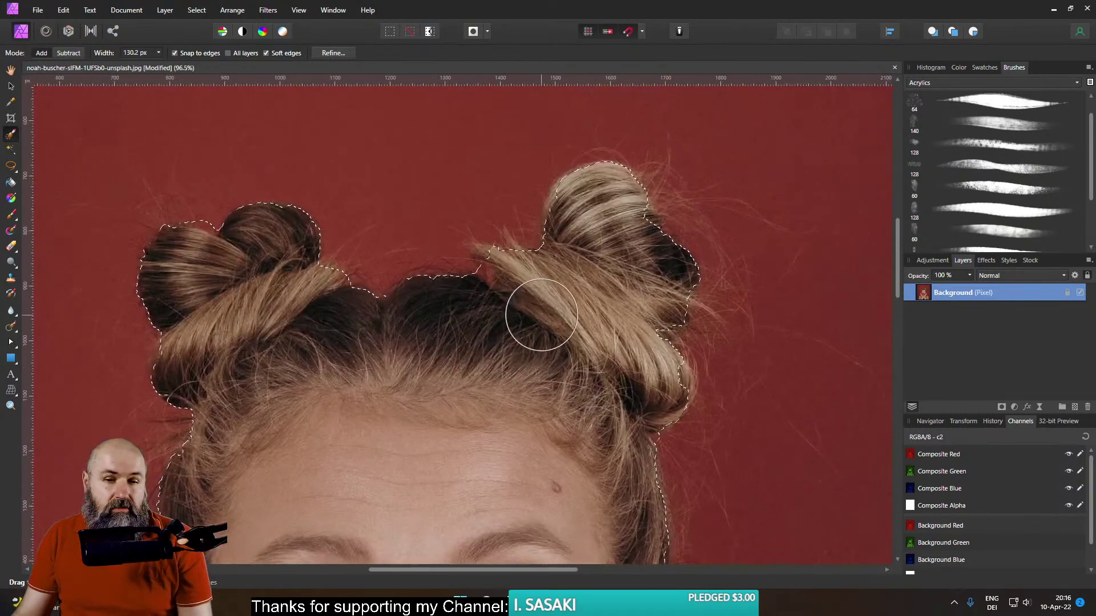
{"action": "left_click_drag", "start_coordinate": [540, 317], "coordinate": [485, 318]}
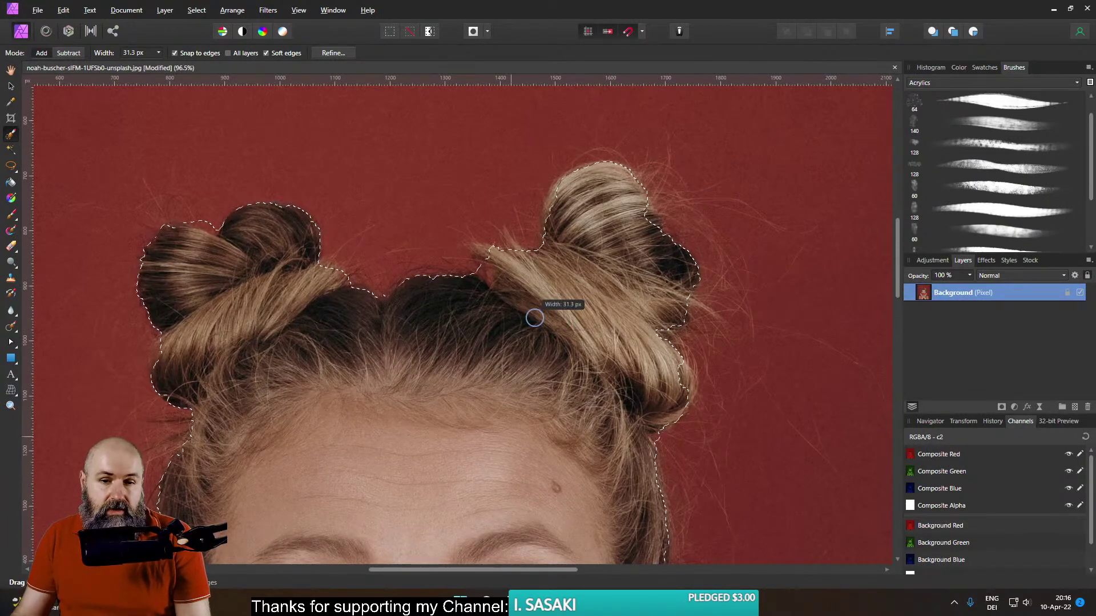
{"action": "mouse_move", "coordinate": [511, 317]}
{"action": "left_mouse_down"}
{"action": "mouse_move", "coordinate": [562, 318]}
{"action": "mouse_move", "coordinate": [460, 318]}
{"action": "left_mouse_up"}
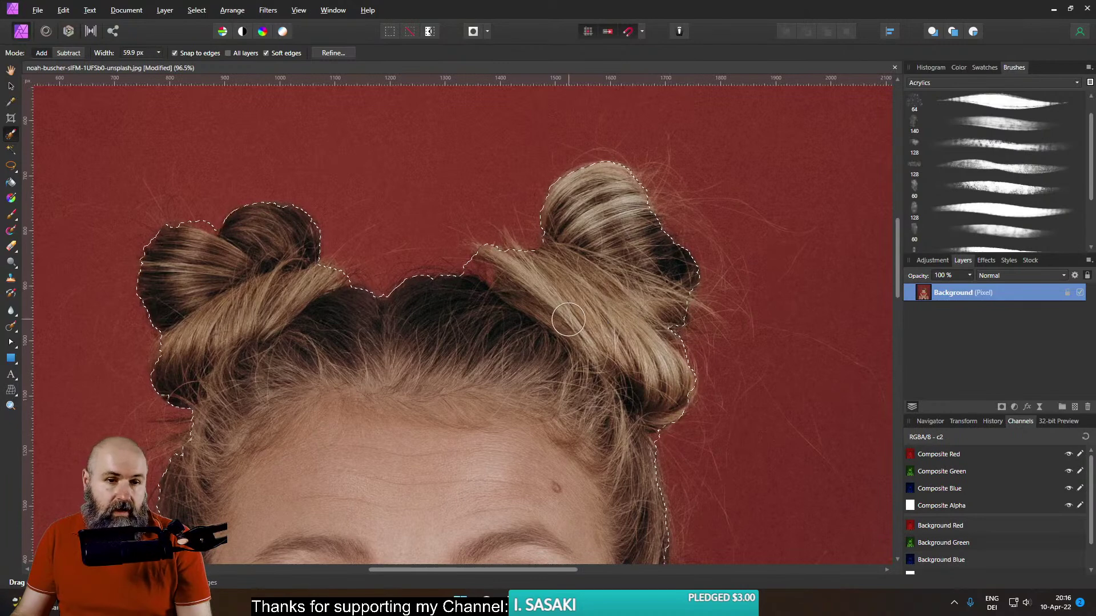
Add the dark green rind along the watermelon's lower edge to the selection
{"action": "scroll", "coordinate": [568, 320], "scroll_direction": "down", "scroll_amount": 5, "text": "ctrl"}
{"action": "scroll", "coordinate": [564, 262], "scroll_direction": "down", "scroll_amount": 3}
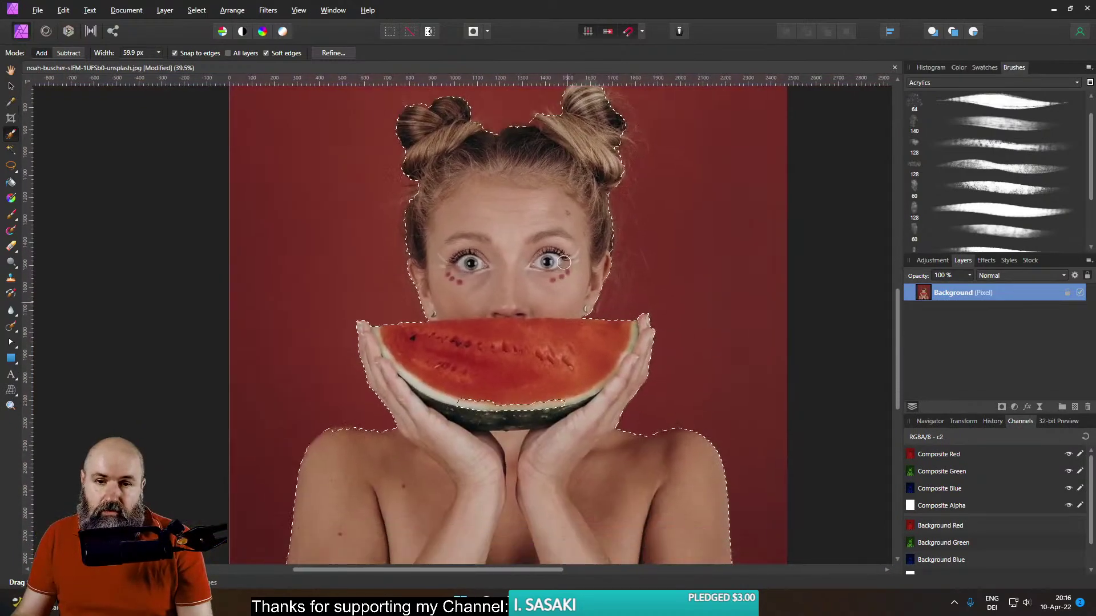
{"action": "left_click_drag", "start_coordinate": [564, 262], "coordinate": [555, 190]}
{"action": "scroll", "coordinate": [572, 320], "scroll_direction": "down", "scroll_amount": 1}
{"action": "left_click_drag", "start_coordinate": [572, 321], "coordinate": [560, 378]}
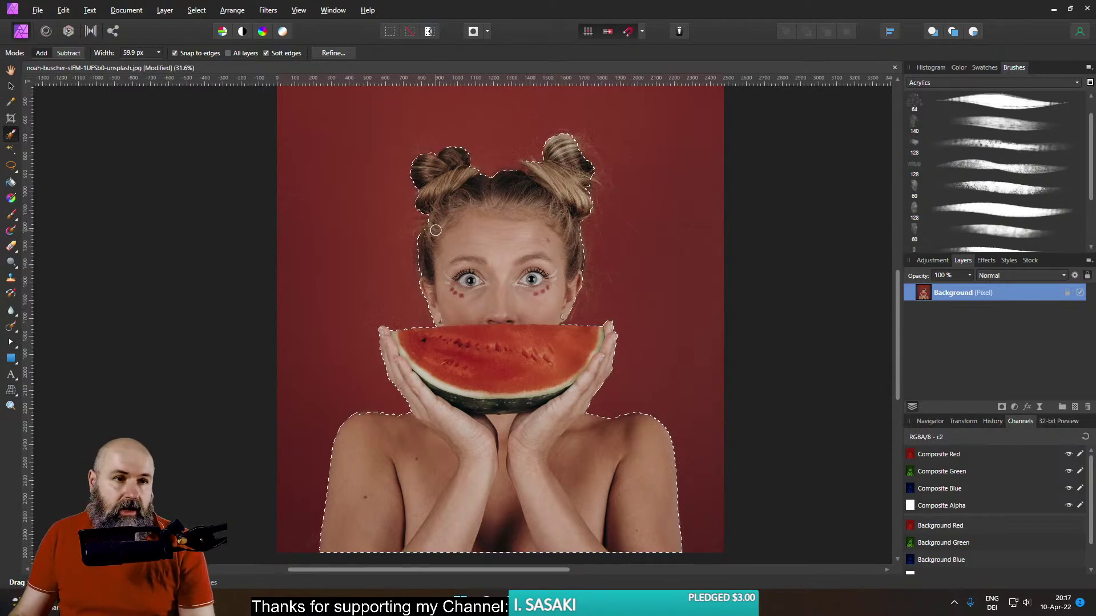
{"action": "key", "text": "v"}
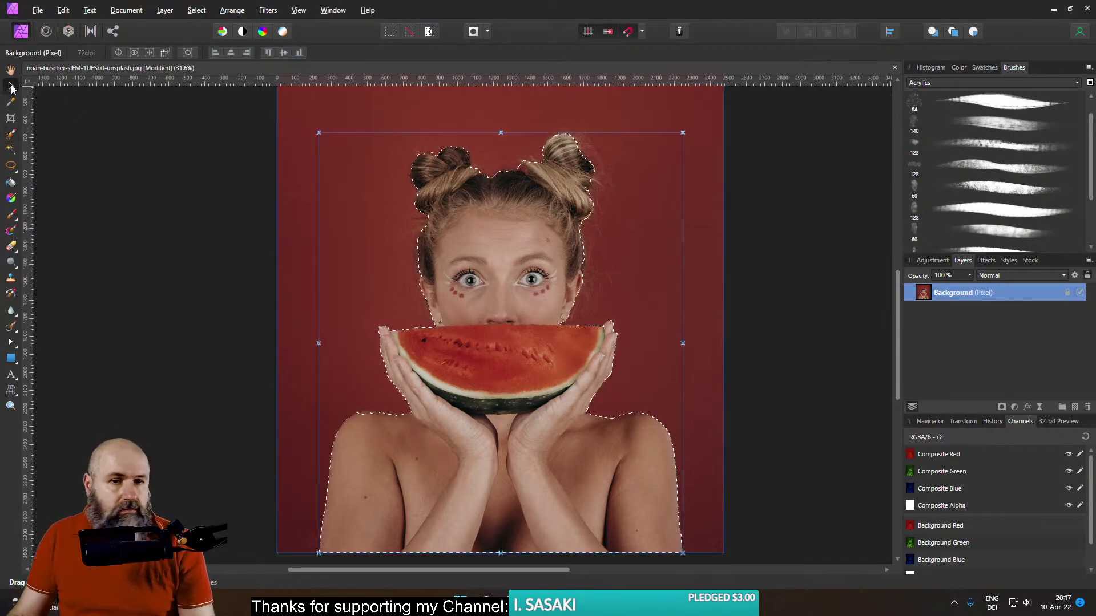
{"action": "left_click", "coordinate": [165, 11]}
{"action": "left_click", "coordinate": [232, 10]}
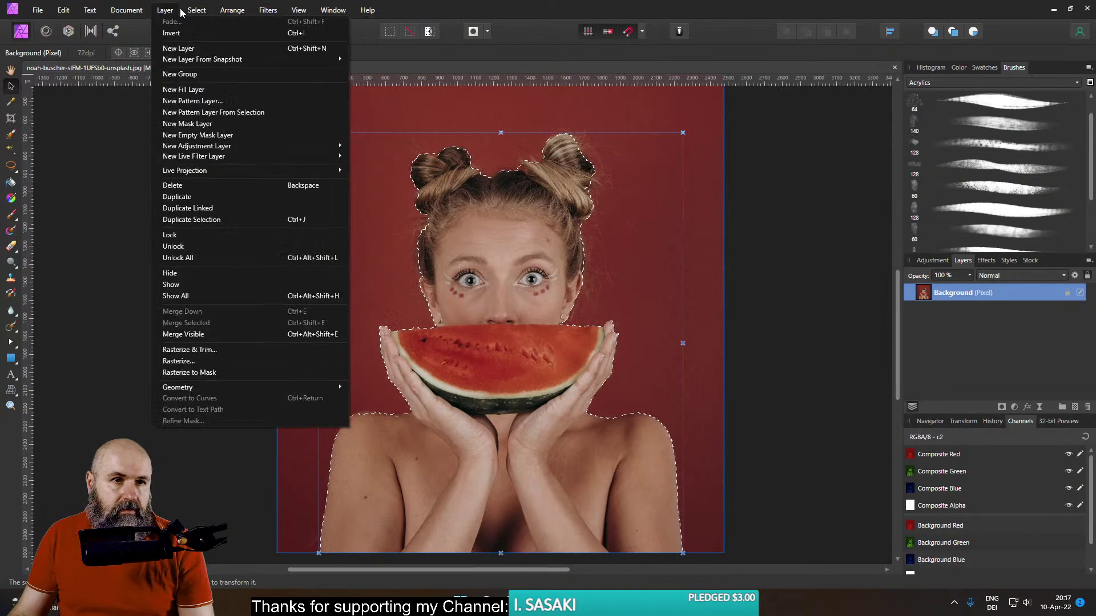
{"action": "mouse_move", "coordinate": [197, 10]}
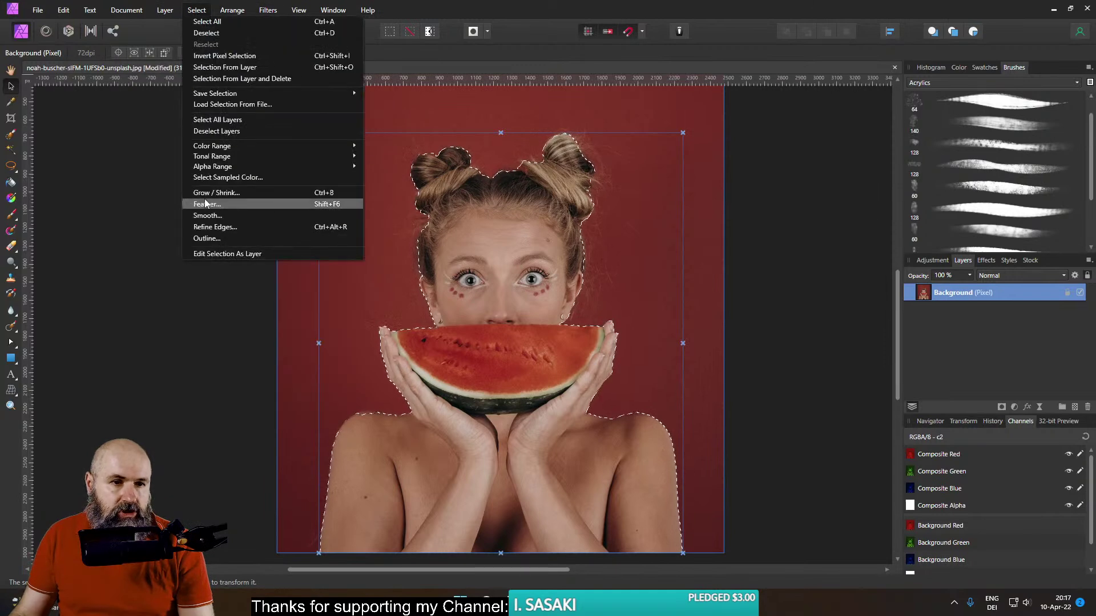
{"action": "left_click", "coordinate": [204, 12]}
Find and launch Swordsoft Mousetrack through the system search
{"action": "left_click", "coordinate": [482, 596]}
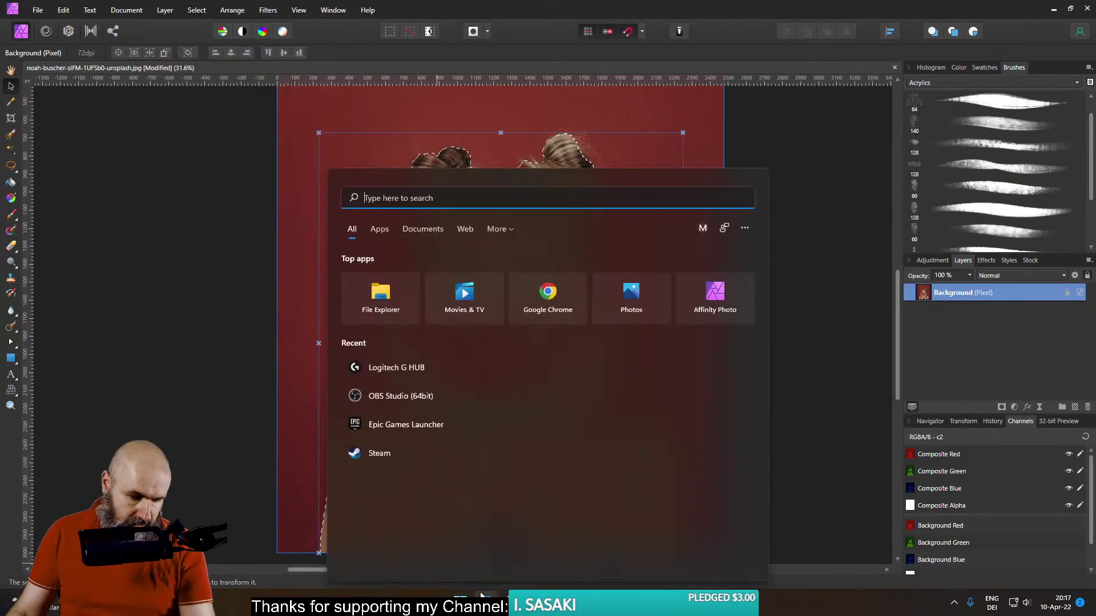
{"action": "type", "text": "swordsoft mousetrack"}
{"action": "left_click", "coordinate": [402, 292]}
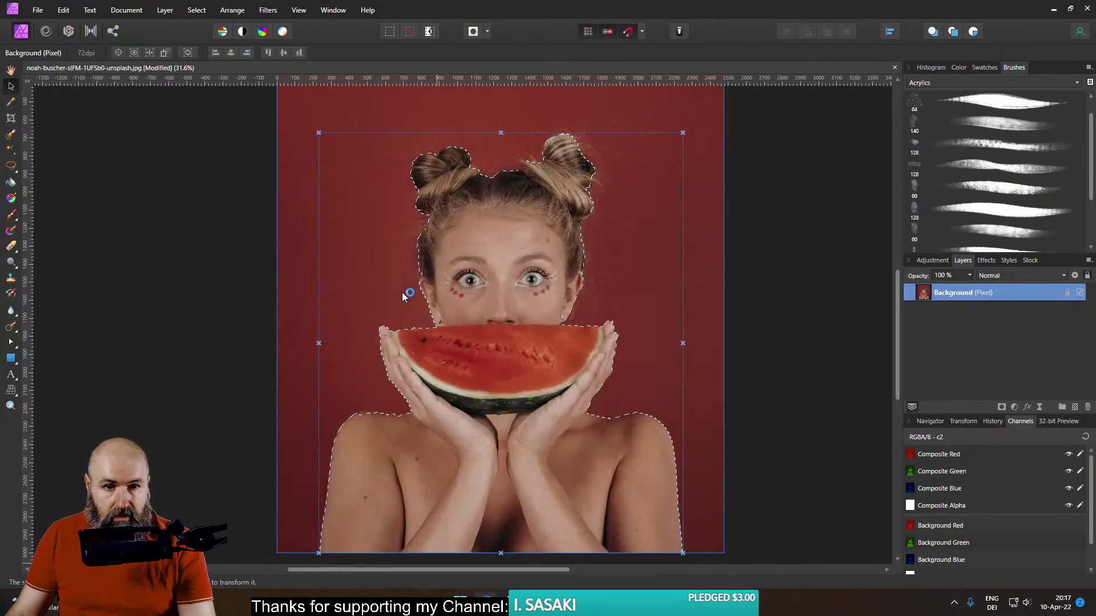
{"action": "left_click", "coordinate": [721, 182]}
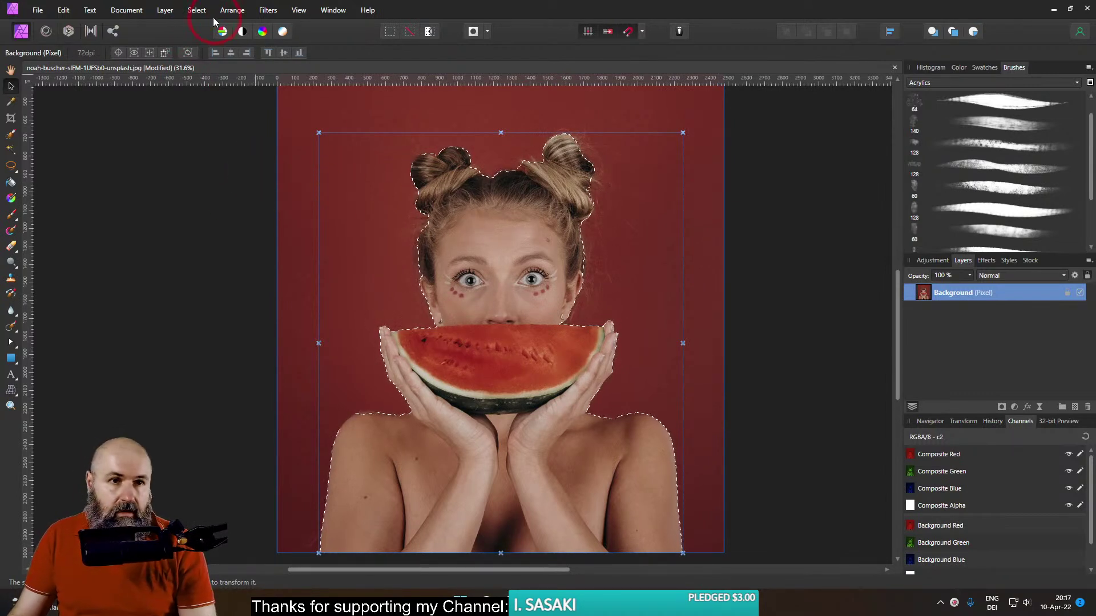
Smooth the selection around the woman and watermelon with a 2 px radius
{"action": "left_click", "coordinate": [197, 10]}
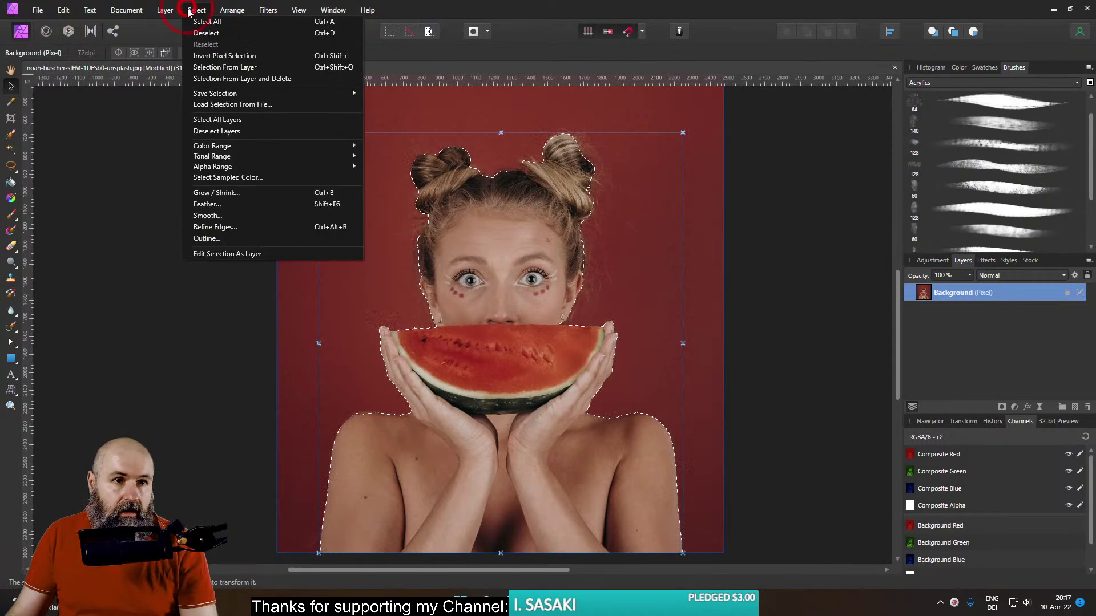
{"action": "left_click", "coordinate": [227, 215]}
{"action": "scroll", "coordinate": [844, 525], "scroll_direction": "up", "scroll_amount": 1}
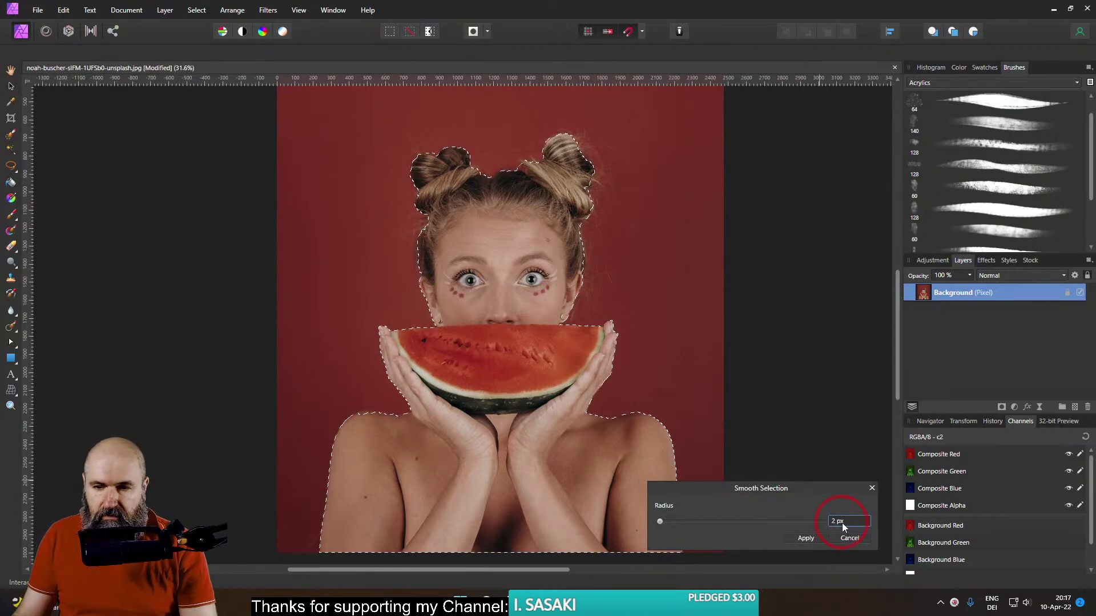
{"action": "scroll", "coordinate": [840, 523], "scroll_direction": "up", "scroll_amount": 1}
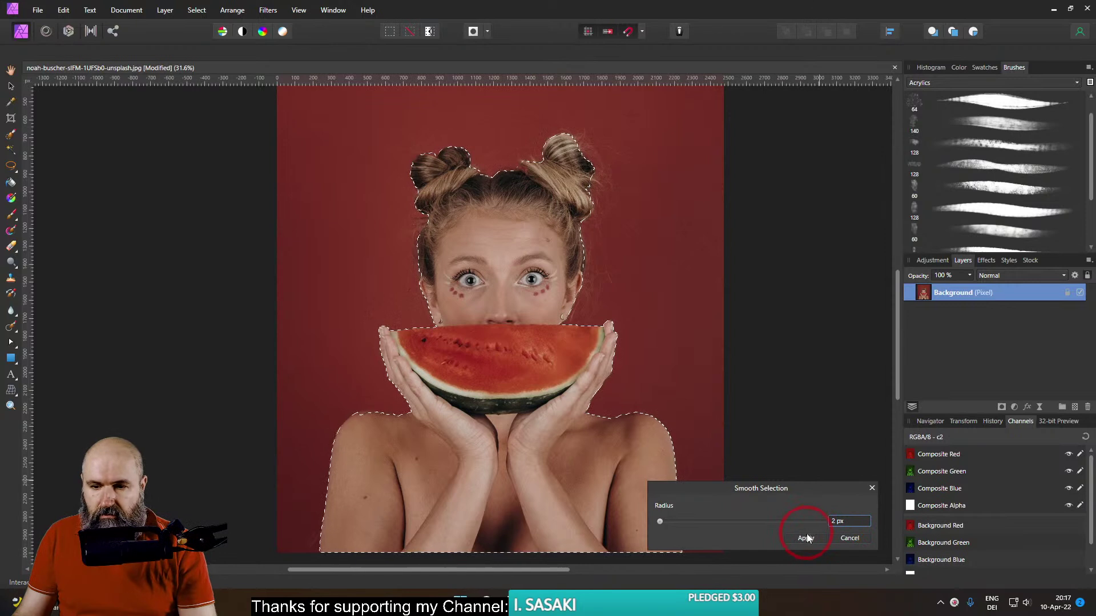
{"action": "left_click", "coordinate": [805, 537]}
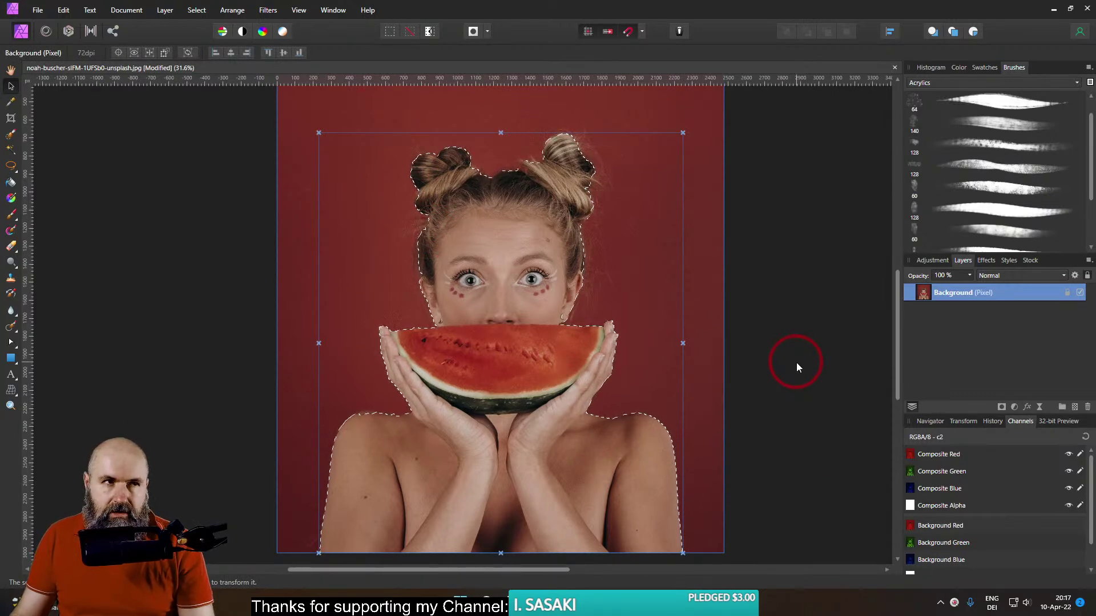
Add a mask to the Background layer from the selection, and apply Grow/Shrink to the active selection
{"action": "left_click", "coordinate": [1001, 407]}
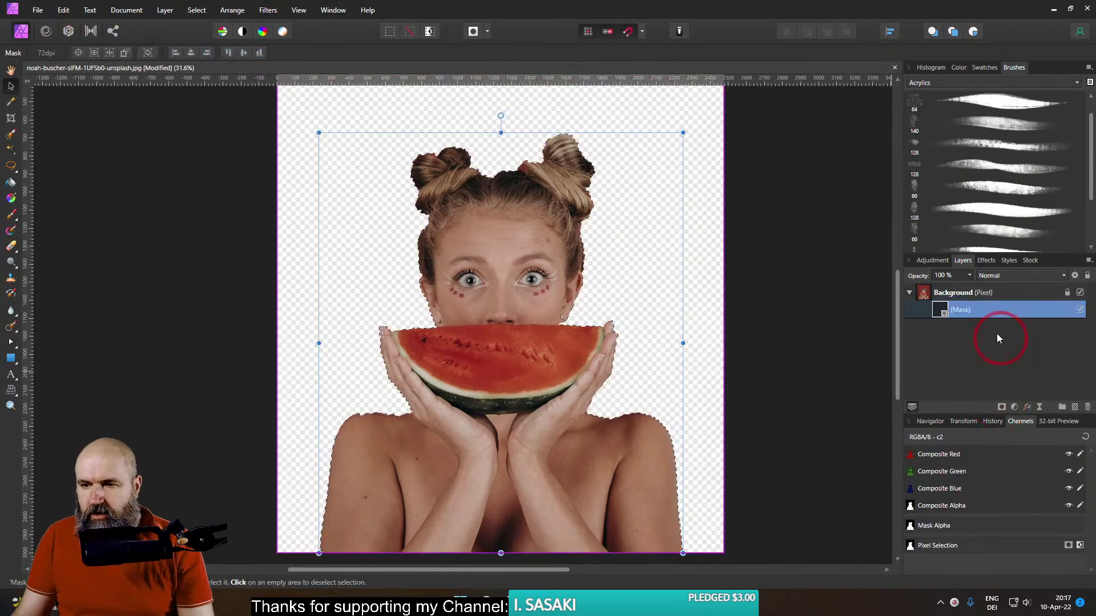
{"action": "left_click", "coordinate": [196, 11]}
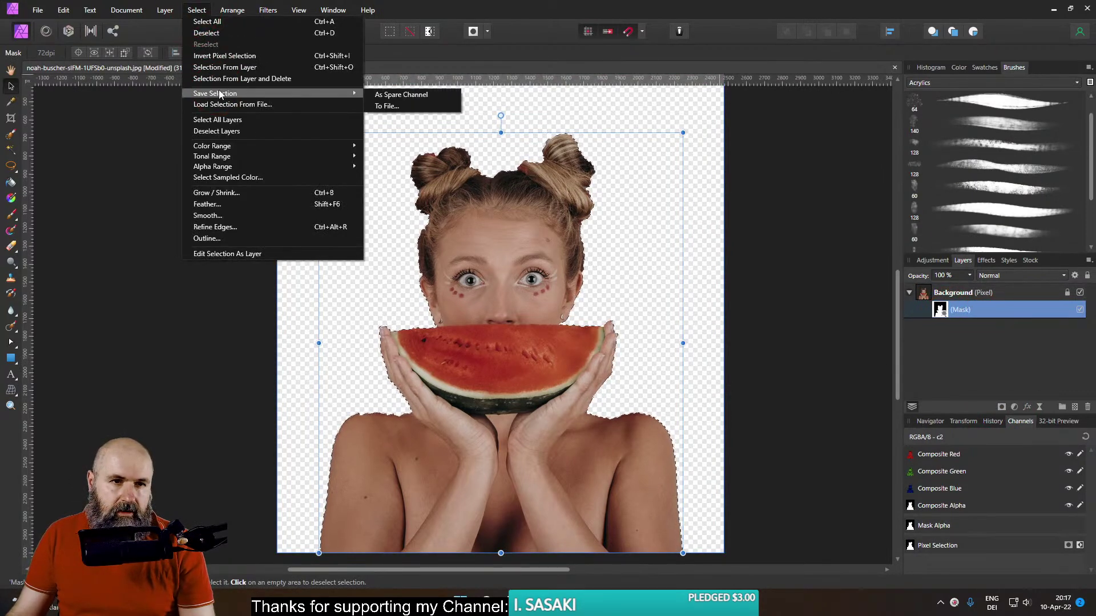
{"action": "left_click", "coordinate": [212, 193]}
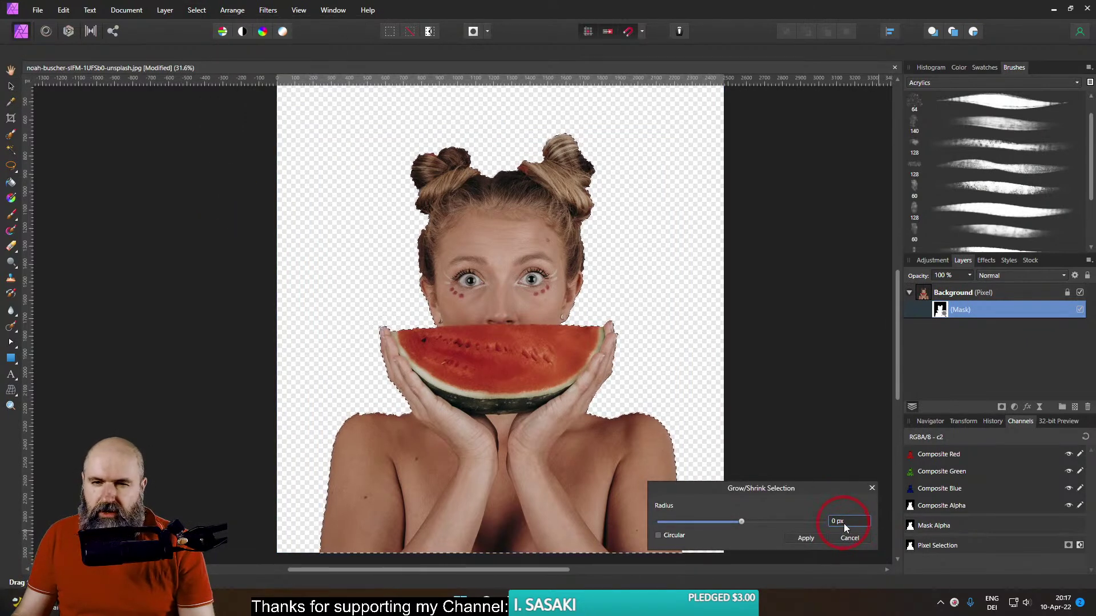
{"action": "left_click", "coordinate": [818, 538]}
{"action": "key", "text": "v"}
Invert the pixel selection and create a second mask from it above the Background layer, leaving nothing selected
{"action": "left_click", "coordinate": [196, 10]}
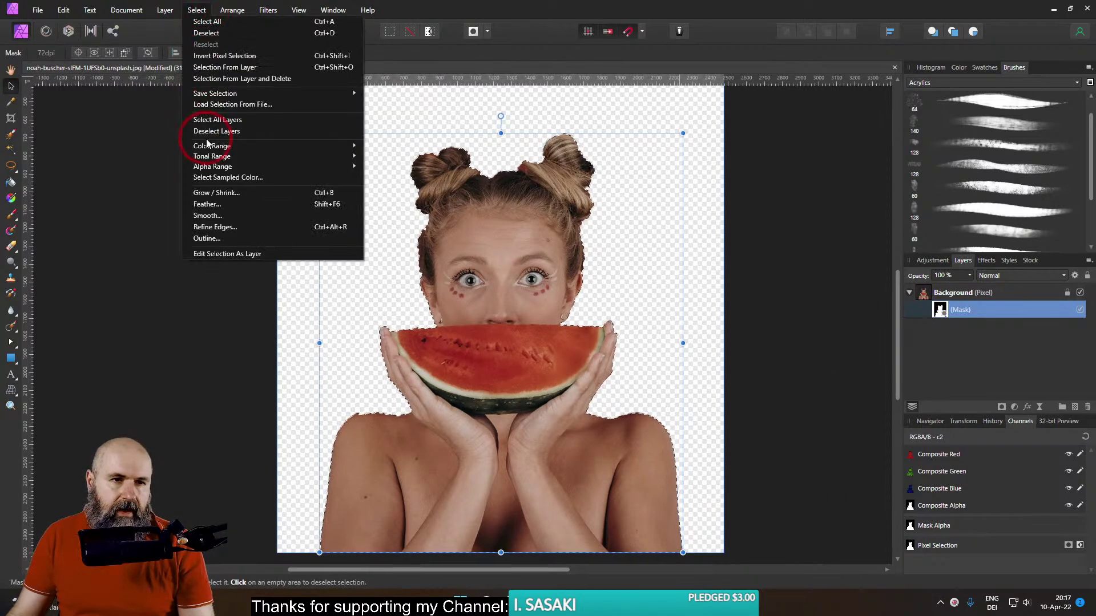
{"action": "left_click", "coordinate": [210, 56]}
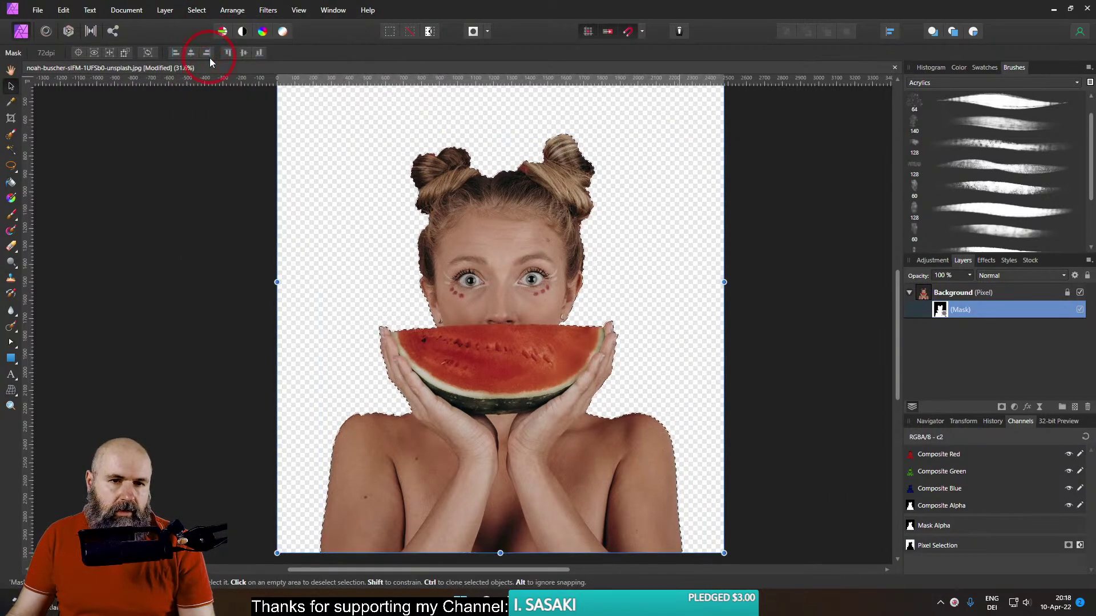
{"action": "scroll", "coordinate": [368, 308], "scroll_direction": "up", "scroll_amount": 7}
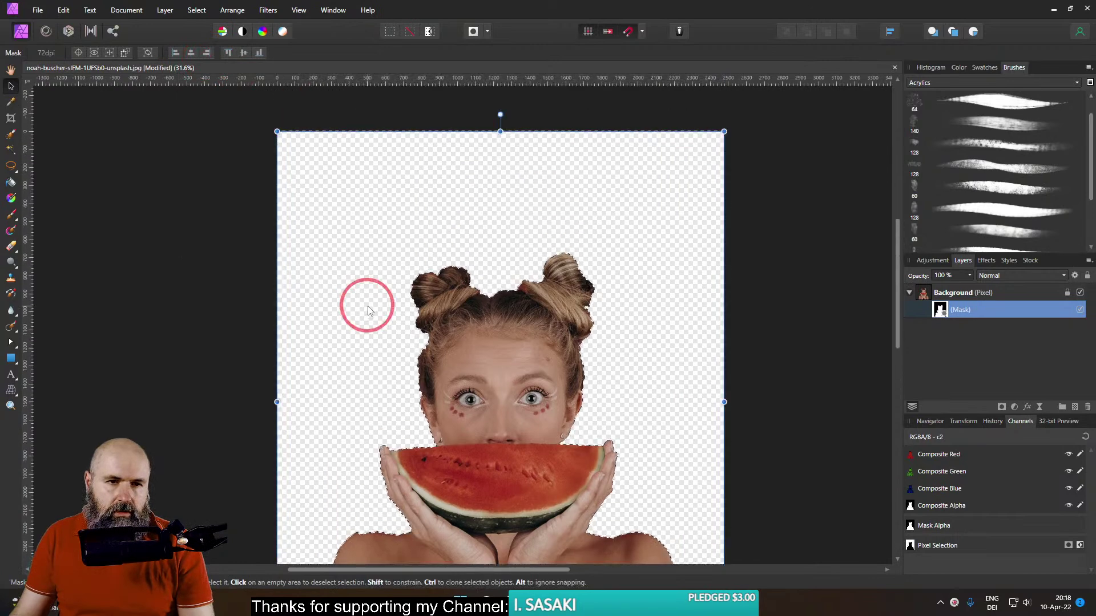
{"action": "scroll", "coordinate": [368, 309], "scroll_direction": "down", "scroll_amount": 6}
{"action": "left_click", "coordinate": [1001, 406]}
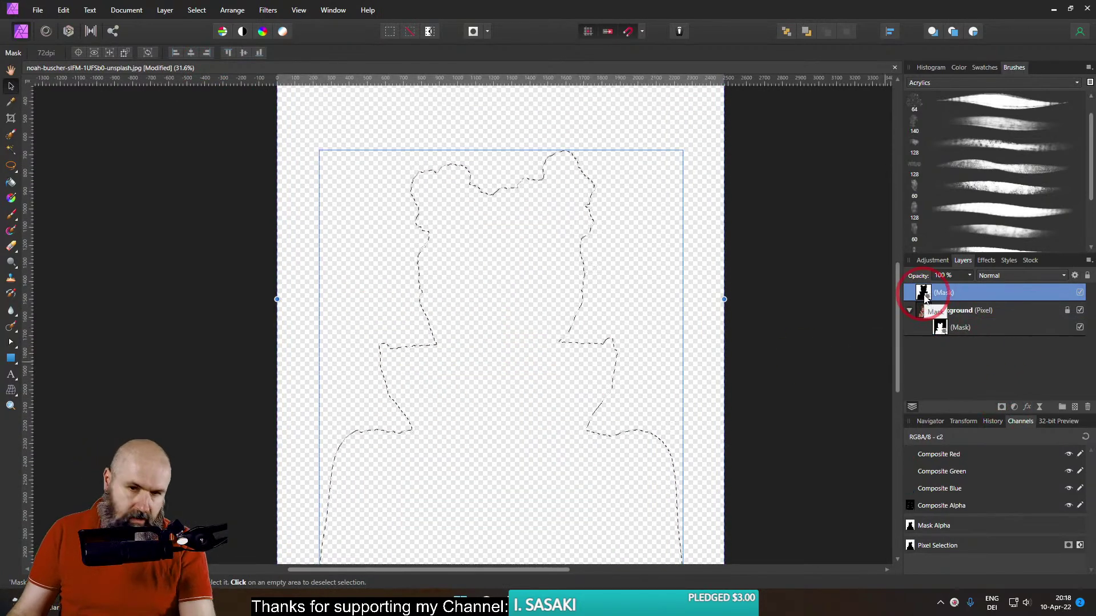
{"action": "key", "text": "ctrl+d"}
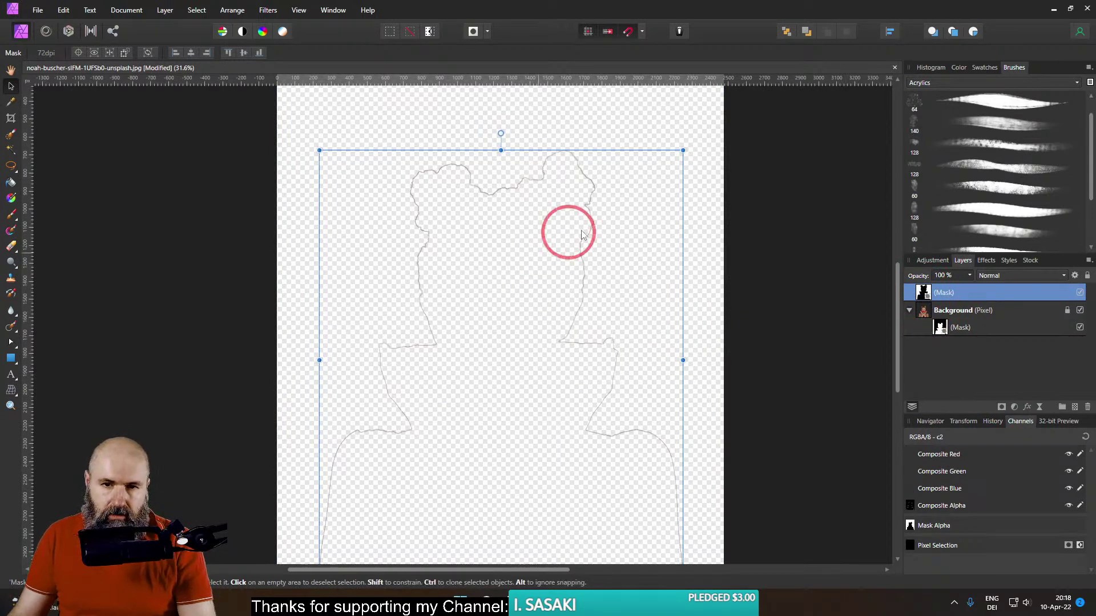
Draw two white rectangles above the Background layer, each covering the whole canvas
{"action": "left_click", "coordinate": [940, 328]}
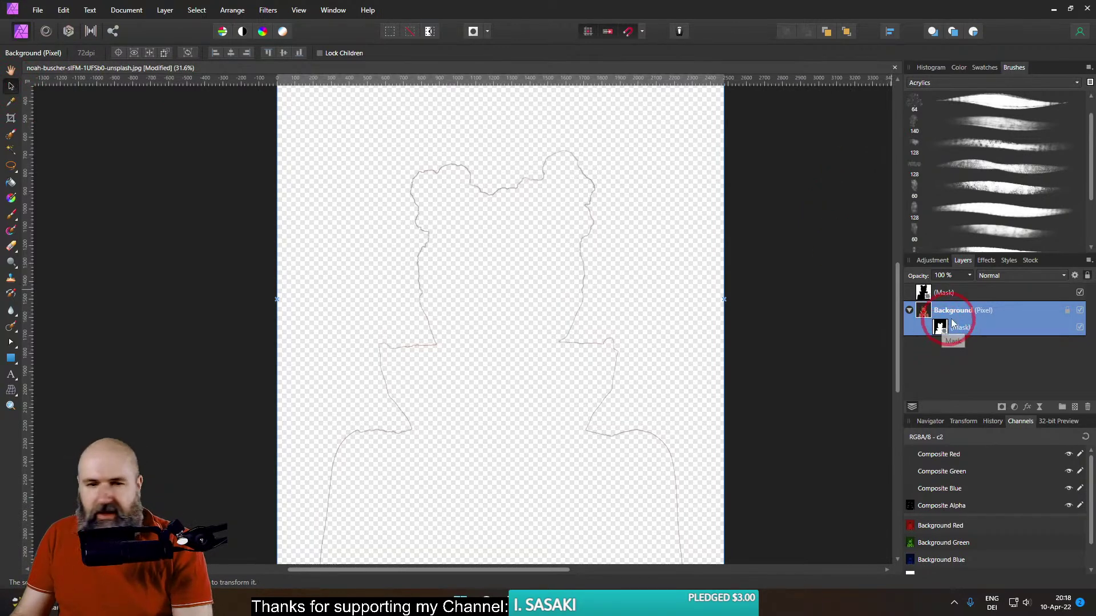
{"action": "scroll", "coordinate": [261, 340], "scroll_direction": "down", "scroll_amount": 1}
{"action": "left_click_drag", "start_coordinate": [286, 336], "coordinate": [340, 347]}
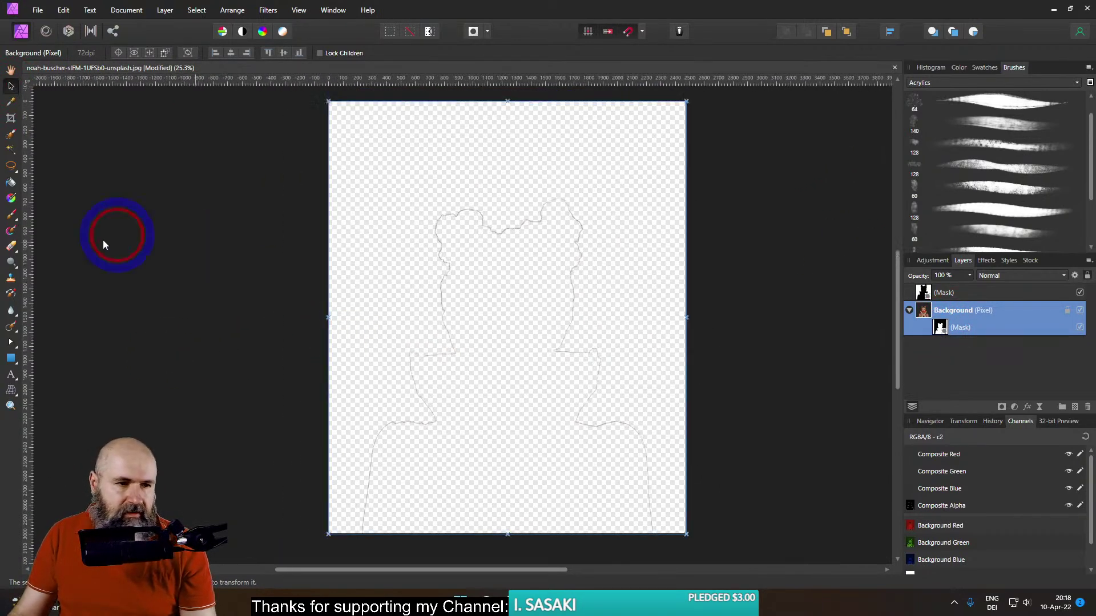
{"action": "left_click", "coordinate": [10, 358]}
{"action": "left_click_drag", "start_coordinate": [311, 88], "coordinate": [731, 548]}
{"action": "left_click_drag", "start_coordinate": [289, 85], "coordinate": [725, 549]}
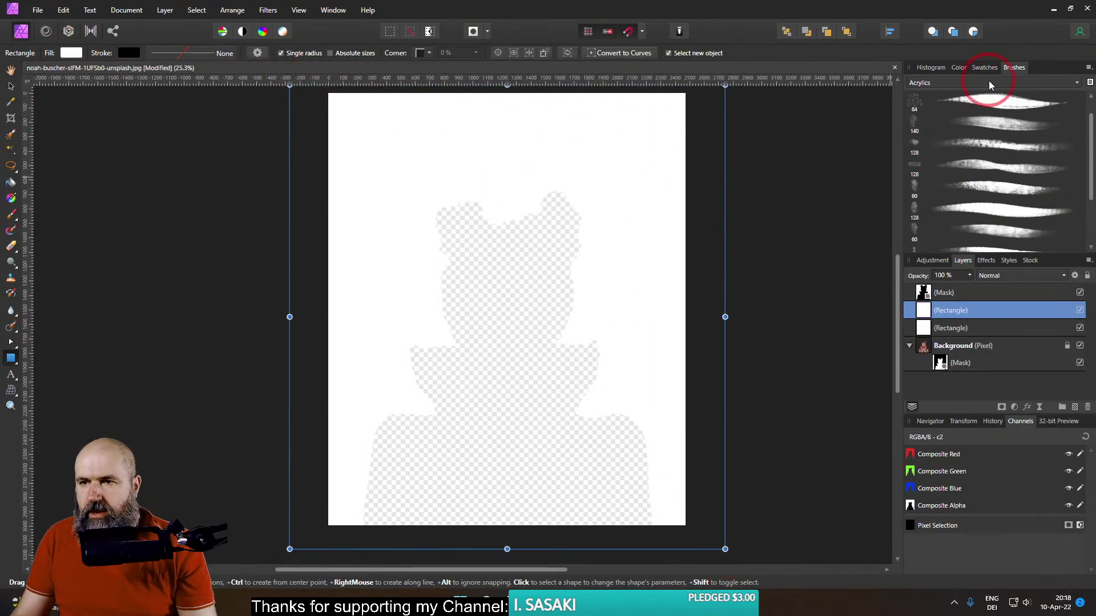
Fill the upper rectangle with magenta, RGB 255, 0, 210
{"action": "left_click", "coordinate": [959, 67]}
{"action": "left_click", "coordinate": [72, 52]}
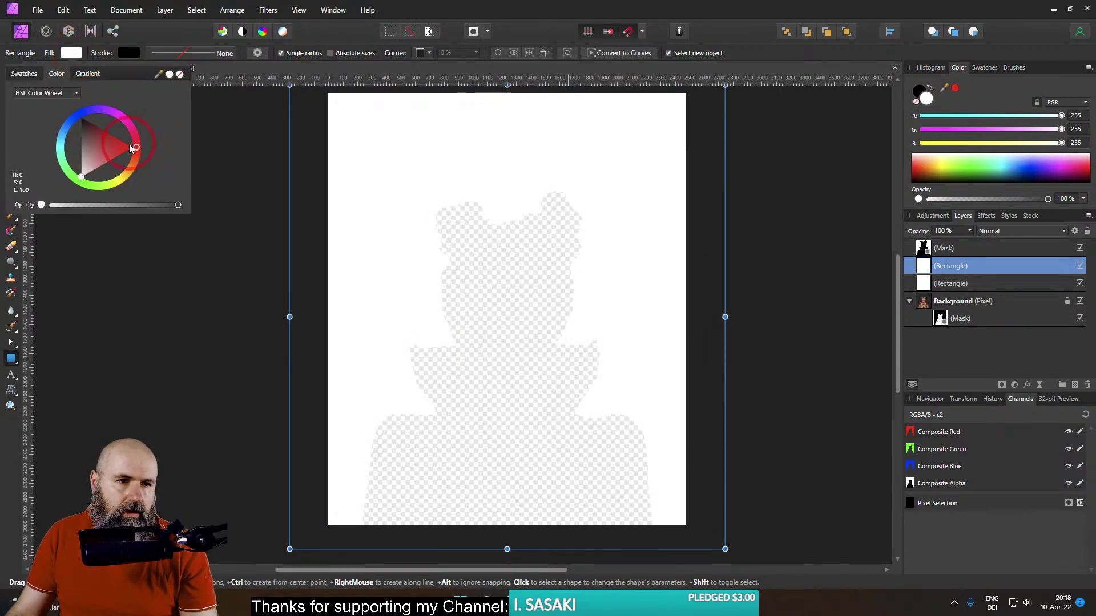
{"action": "left_click", "coordinate": [122, 121]}
{"action": "left_click", "coordinate": [71, 56]}
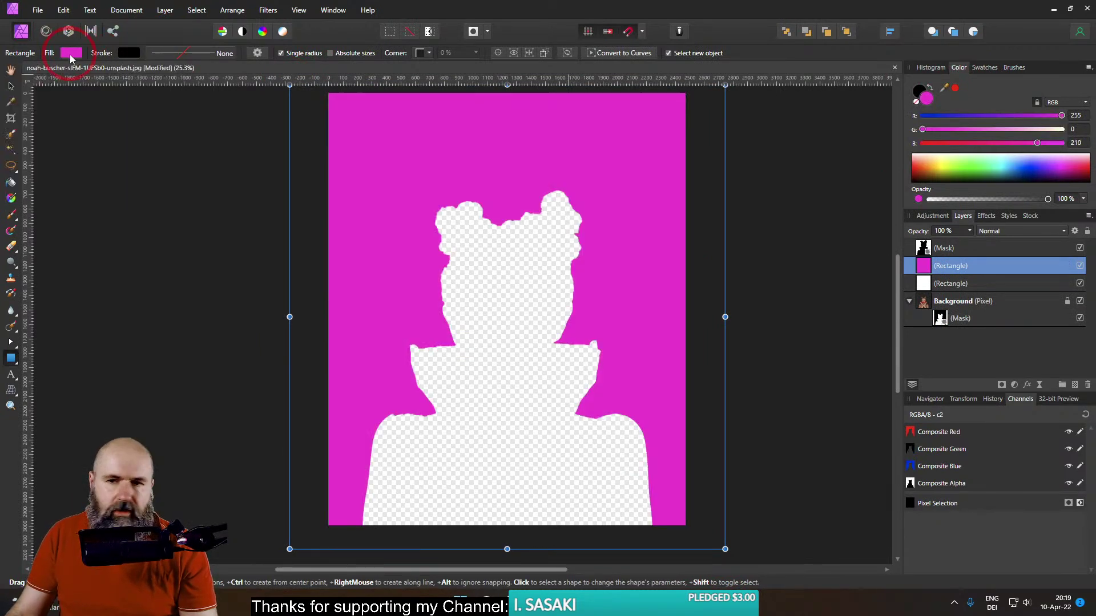
Fill the lower rectangle with blue, RGB 0, 156, 255
{"action": "left_click", "coordinate": [947, 284]}
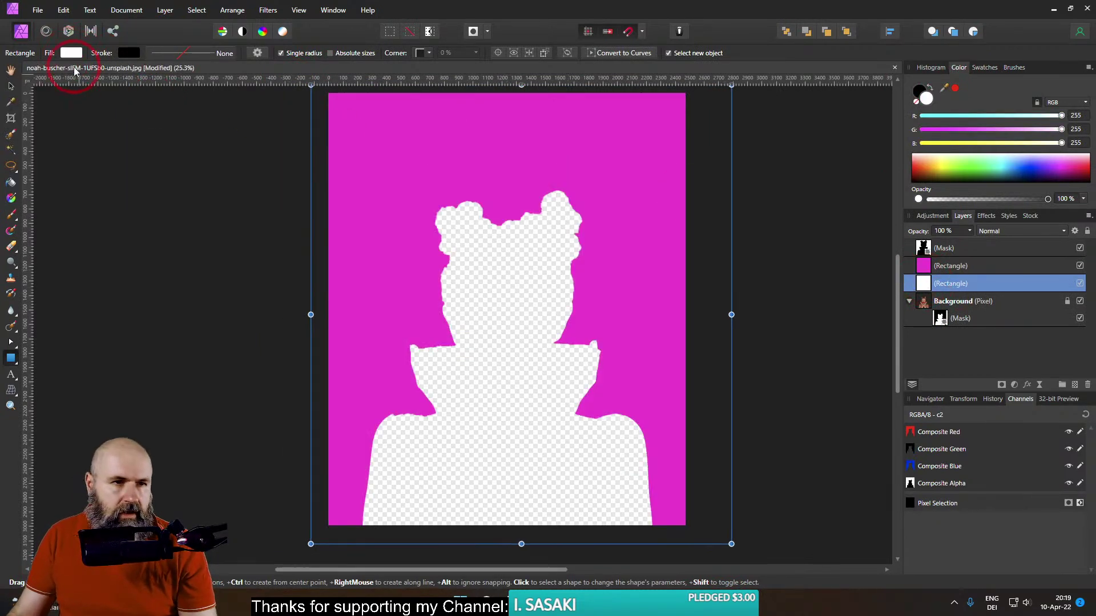
{"action": "left_click", "coordinate": [71, 53]}
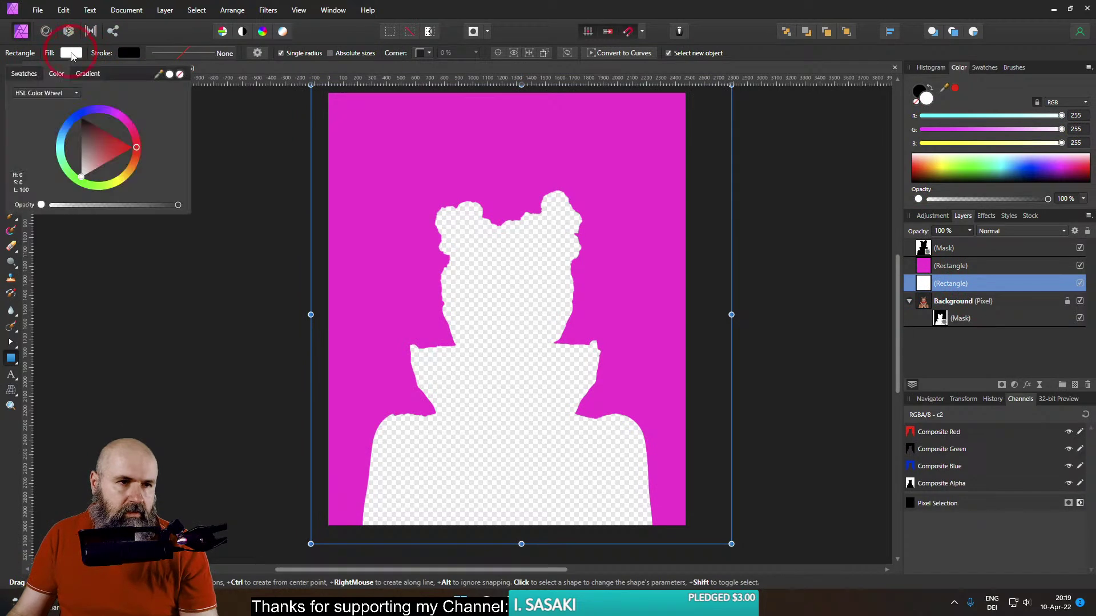
{"action": "left_click", "coordinate": [132, 177]}
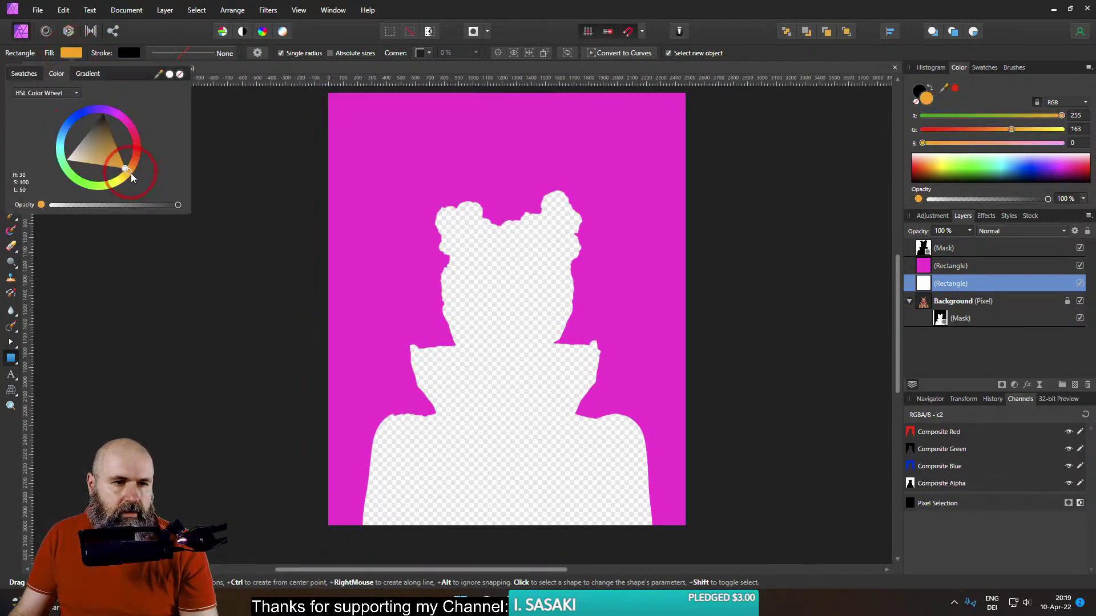
{"action": "left_click_drag", "start_coordinate": [126, 167], "coordinate": [60, 119]}
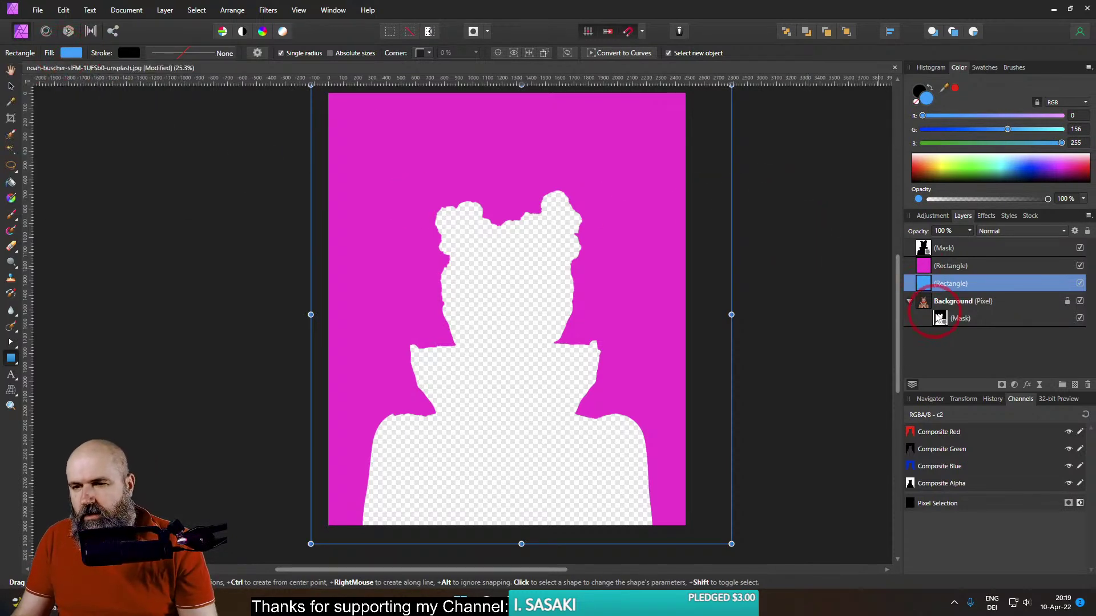
Move the Background layer's mask onto the blue rectangle and the topmost mask onto the magenta rectangle
{"action": "left_click", "coordinate": [940, 318]}
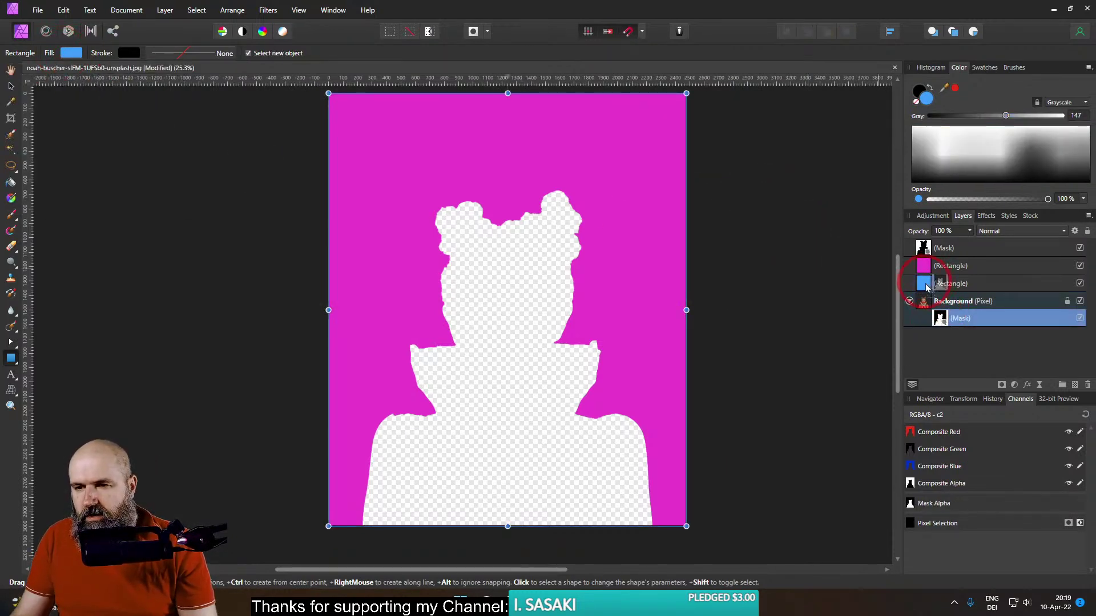
{"action": "left_click_drag", "start_coordinate": [926, 287], "coordinate": [929, 287]}
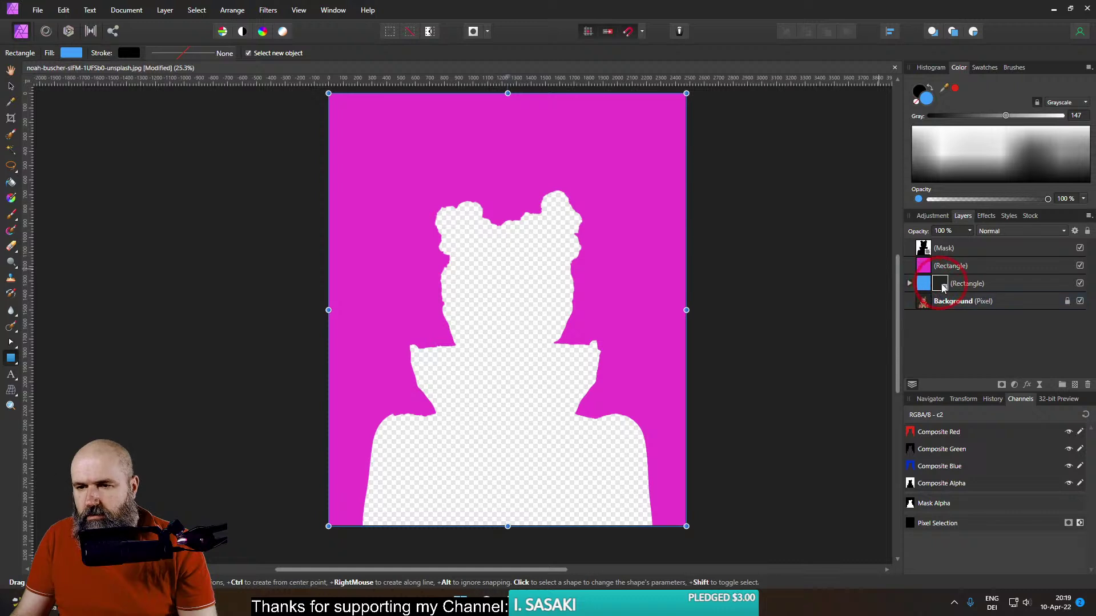
{"action": "left_click", "coordinate": [910, 284]}
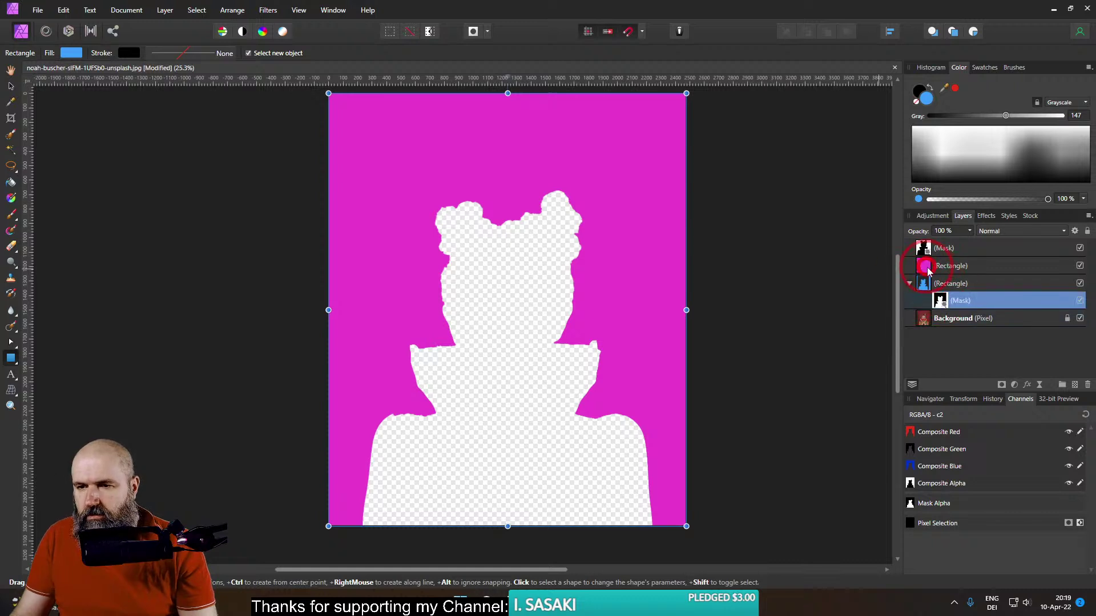
{"action": "left_click", "coordinate": [926, 267]}
{"action": "left_click_drag", "start_coordinate": [929, 251], "coordinate": [931, 266]}
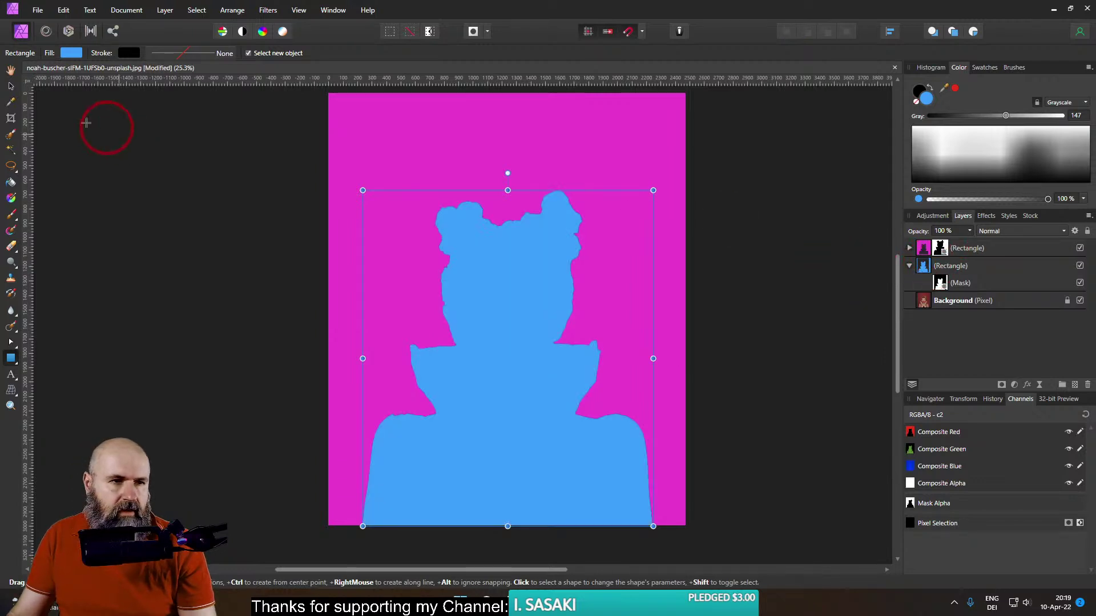
{"action": "left_click", "coordinate": [11, 86]}
{"action": "left_click", "coordinate": [147, 173]}
Set the blend mode of the blue rectangle layer to Color
{"action": "scroll", "coordinate": [437, 228], "scroll_direction": "up", "scroll_amount": 3}
{"action": "scroll", "coordinate": [455, 235], "scroll_direction": "down", "scroll_amount": 2}
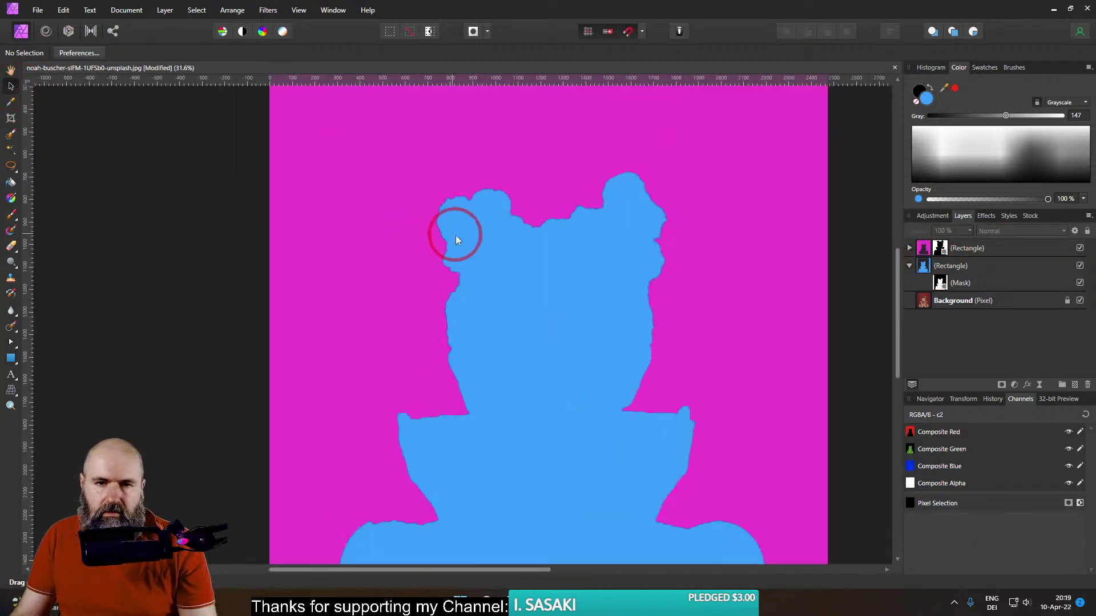
{"action": "left_click_drag", "start_coordinate": [466, 229], "coordinate": [430, 214]}
{"action": "key", "text": "ctrl+0"}
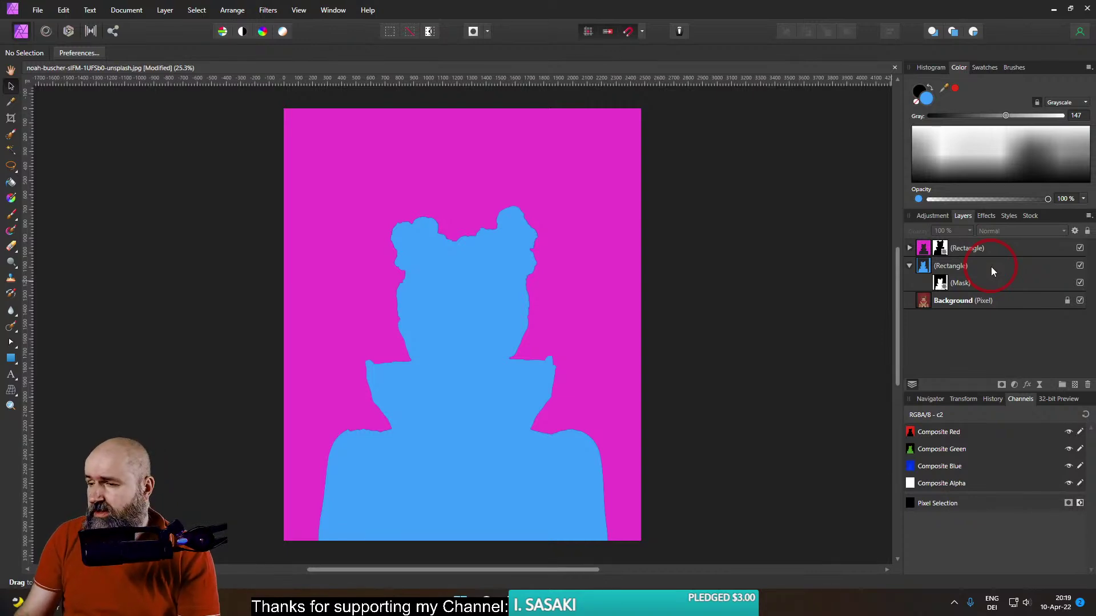
{"action": "left_click", "coordinate": [923, 266]}
{"action": "left_click", "coordinate": [989, 232]}
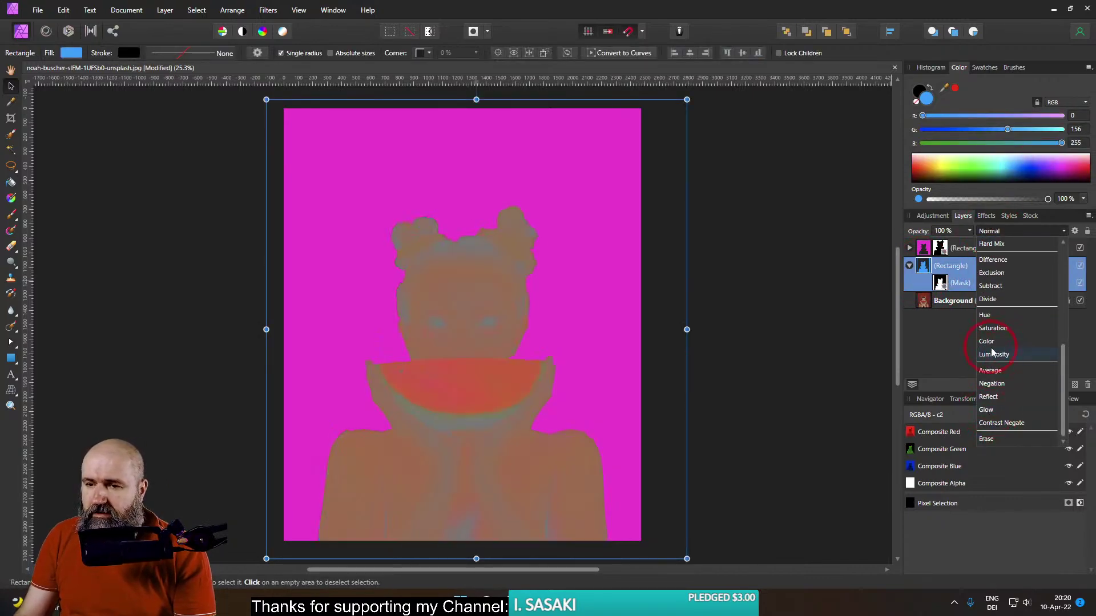
{"action": "left_click", "coordinate": [989, 343]}
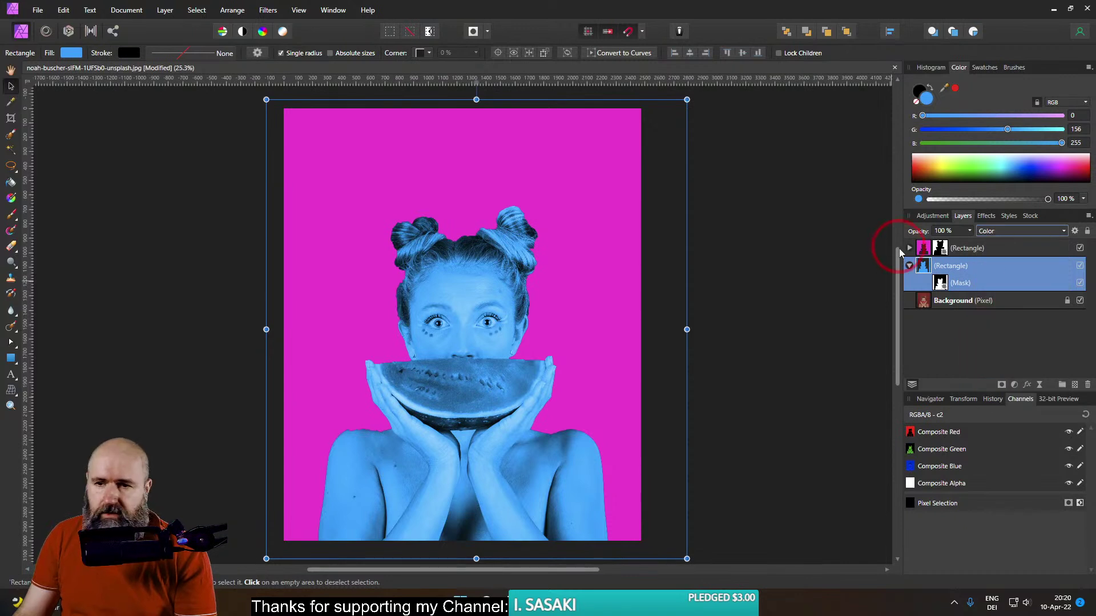
Change the fill of the blue subject rectangle to a muted dark blue, RGB 43, 73, 112
{"action": "left_click", "coordinate": [71, 53]}
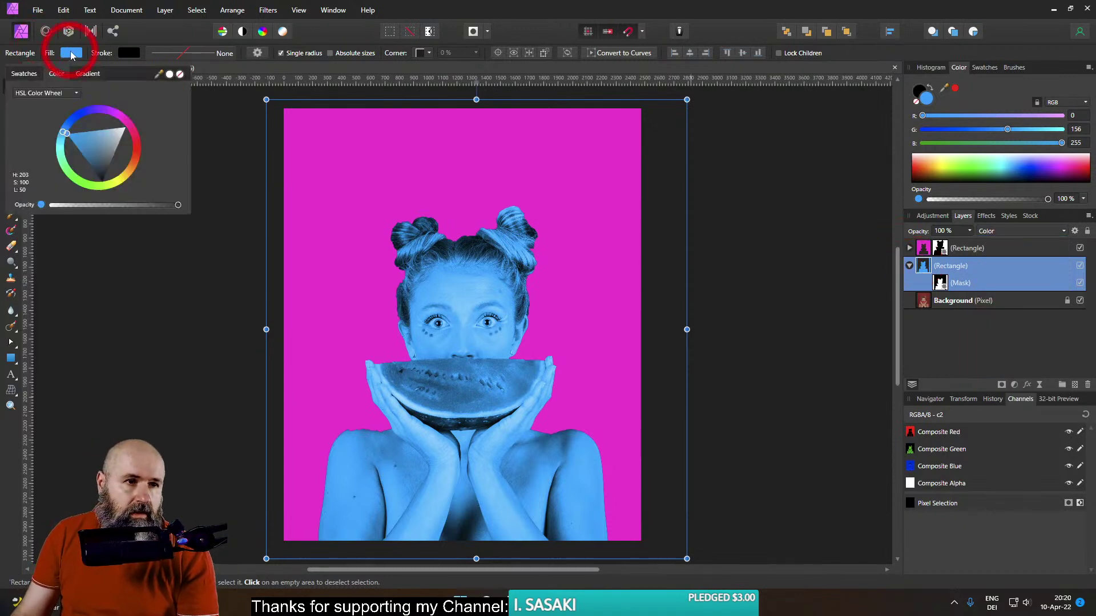
{"action": "left_click_drag", "start_coordinate": [81, 150], "coordinate": [65, 129]}
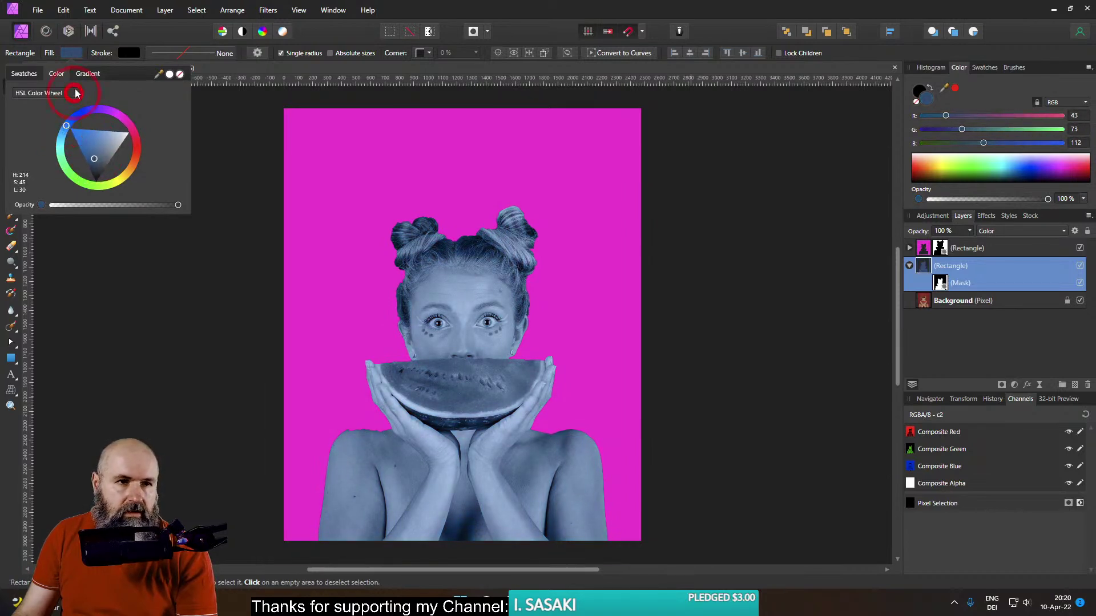
{"action": "left_click", "coordinate": [924, 267]}
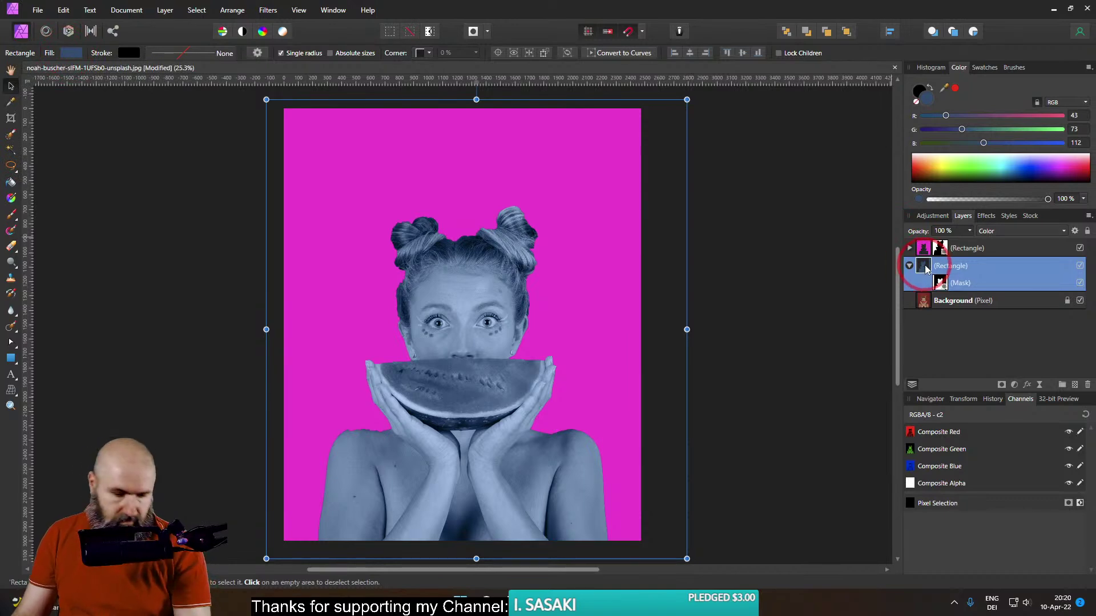
Duplicate the blue rectangle layer and set the copy's blend mode to Multiply at 25% opacity
{"action": "key", "text": "ctrl+j"}
{"action": "left_click", "coordinate": [1004, 232]}
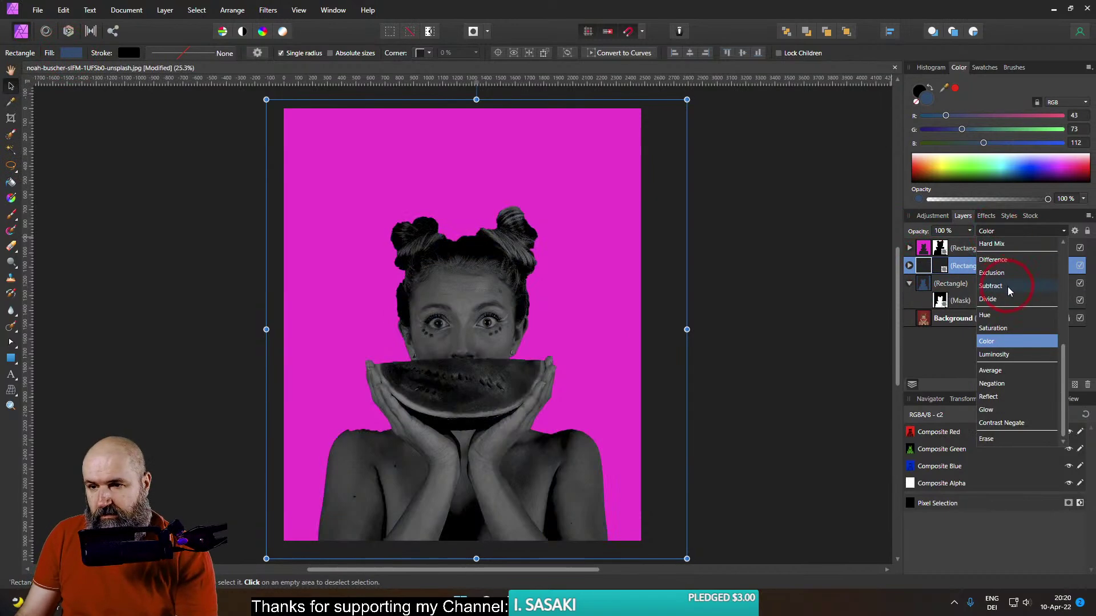
{"action": "scroll", "coordinate": [1009, 291], "scroll_direction": "up", "scroll_amount": 5}
{"action": "left_click", "coordinate": [996, 273]}
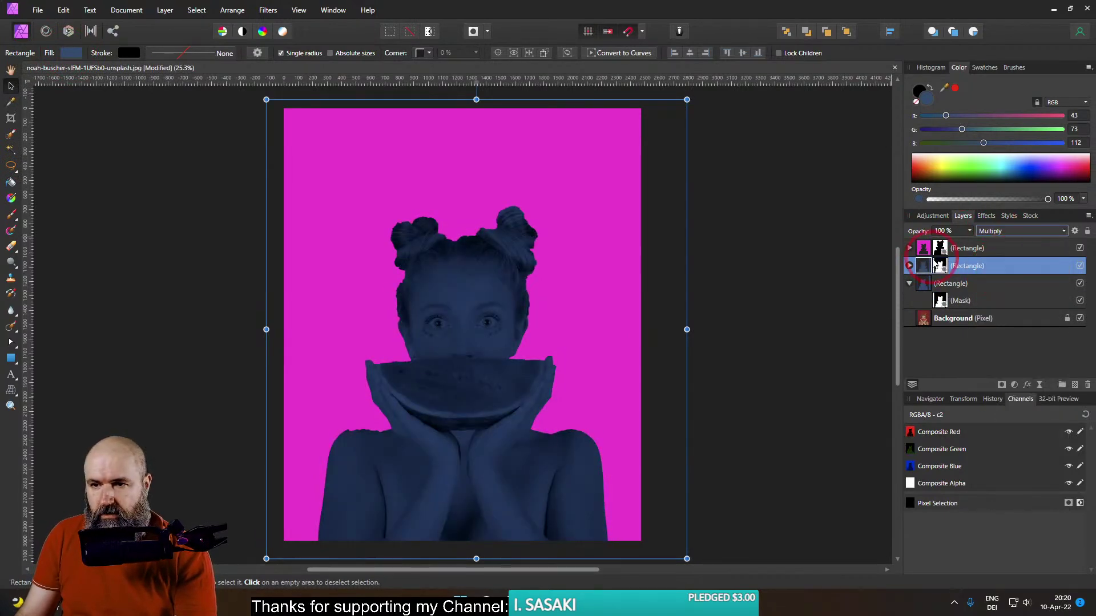
{"action": "left_click_drag", "start_coordinate": [969, 231], "coordinate": [914, 245]}
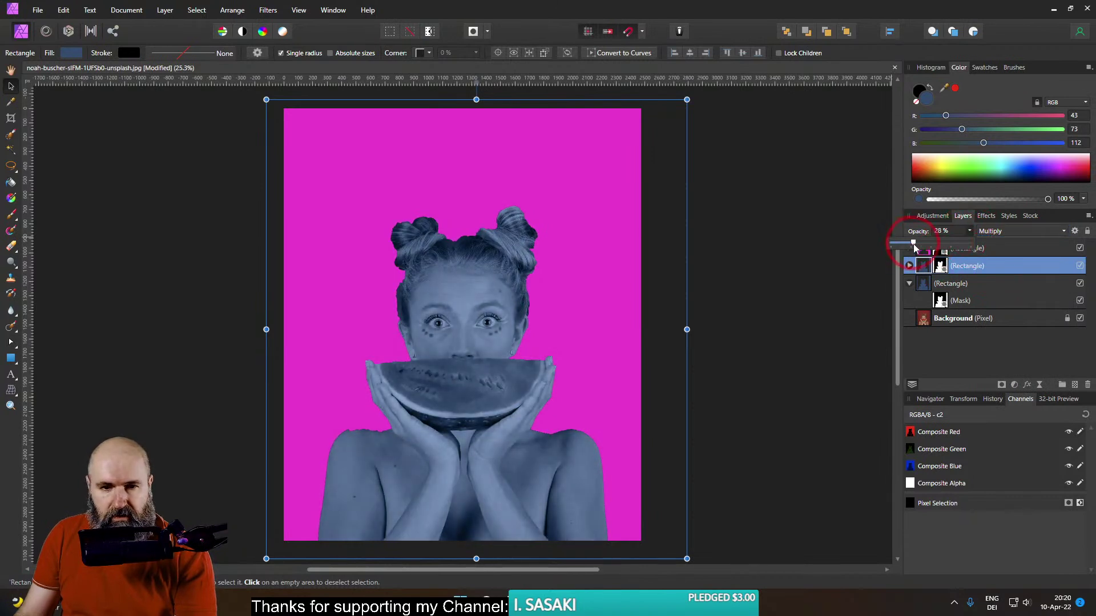
Set the fill of the Multiply rectangle to a light blue, RGB 113, 200, 223
{"action": "left_click", "coordinate": [71, 52]}
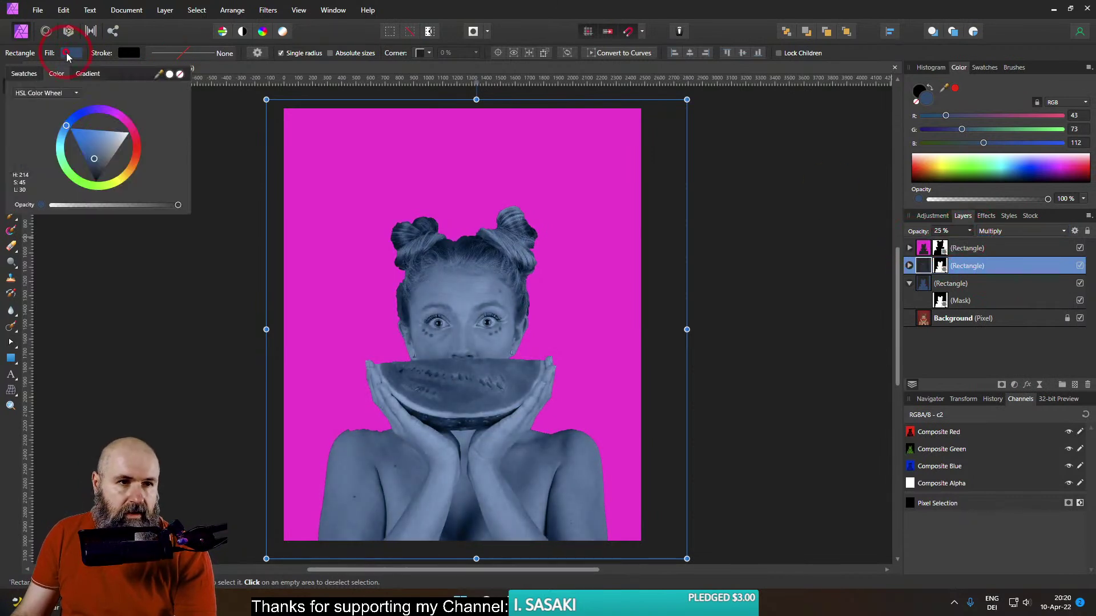
{"action": "left_click_drag", "start_coordinate": [65, 128], "coordinate": [79, 115]}
{"action": "mouse_move", "coordinate": [90, 155]}
{"action": "left_mouse_down"}
{"action": "mouse_move", "coordinate": [101, 138]}
{"action": "mouse_move", "coordinate": [39, 145]}
{"action": "mouse_move", "coordinate": [52, 130]}
{"action": "mouse_move", "coordinate": [55, 143]}
{"action": "mouse_move", "coordinate": [94, 137]}
{"action": "left_mouse_up"}
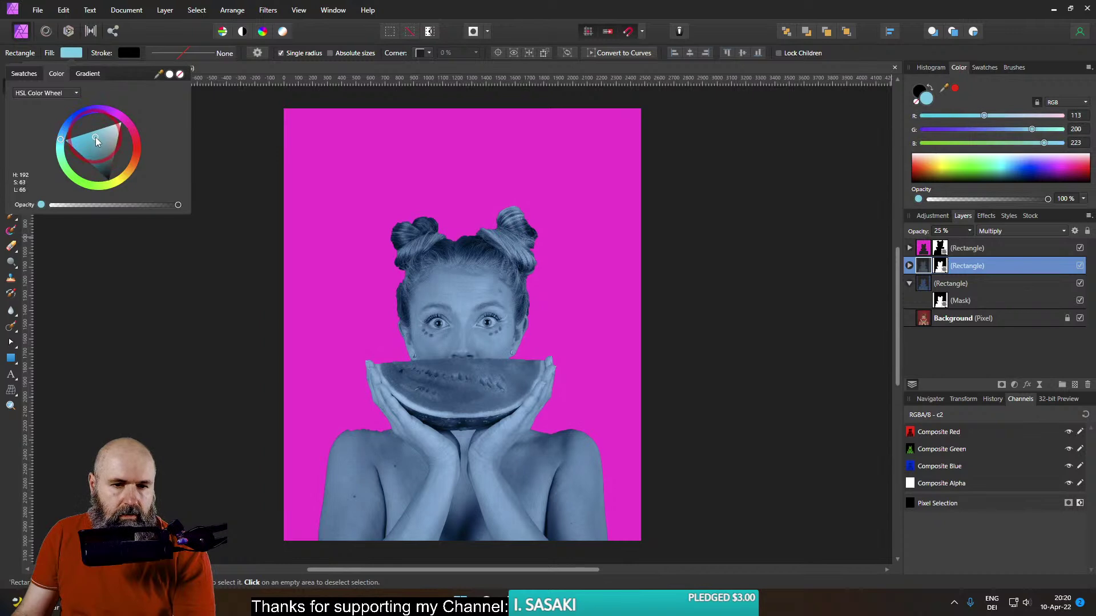
Soften the magenta background rectangle's fill to RGB 244, 90, 217 and deselect it
{"action": "left_click", "coordinate": [950, 249]}
{"action": "left_click", "coordinate": [71, 52]}
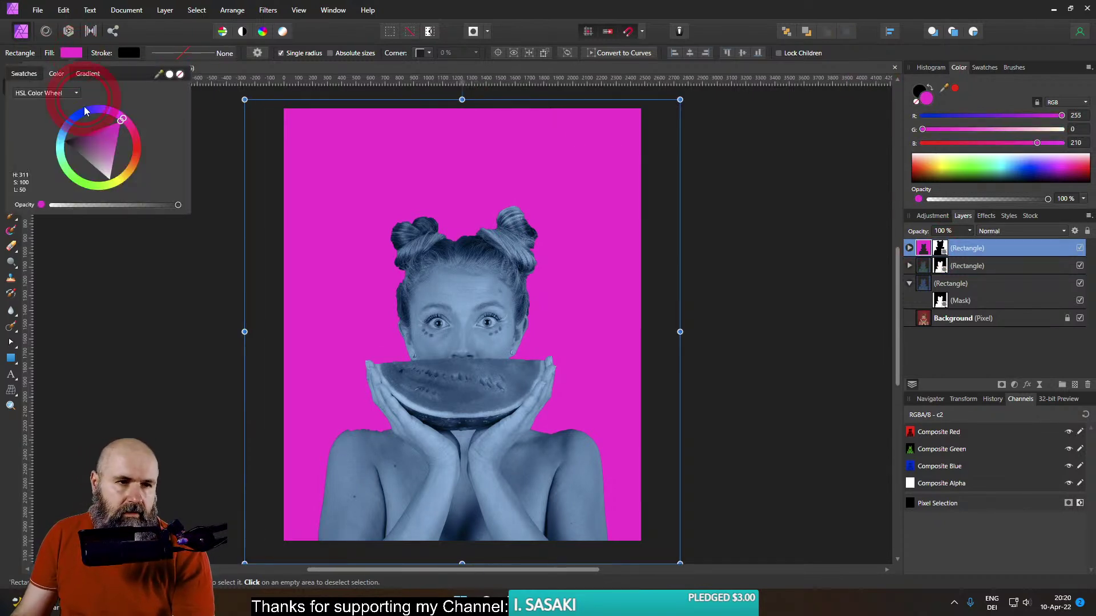
{"action": "left_click_drag", "start_coordinate": [102, 141], "coordinate": [114, 146]}
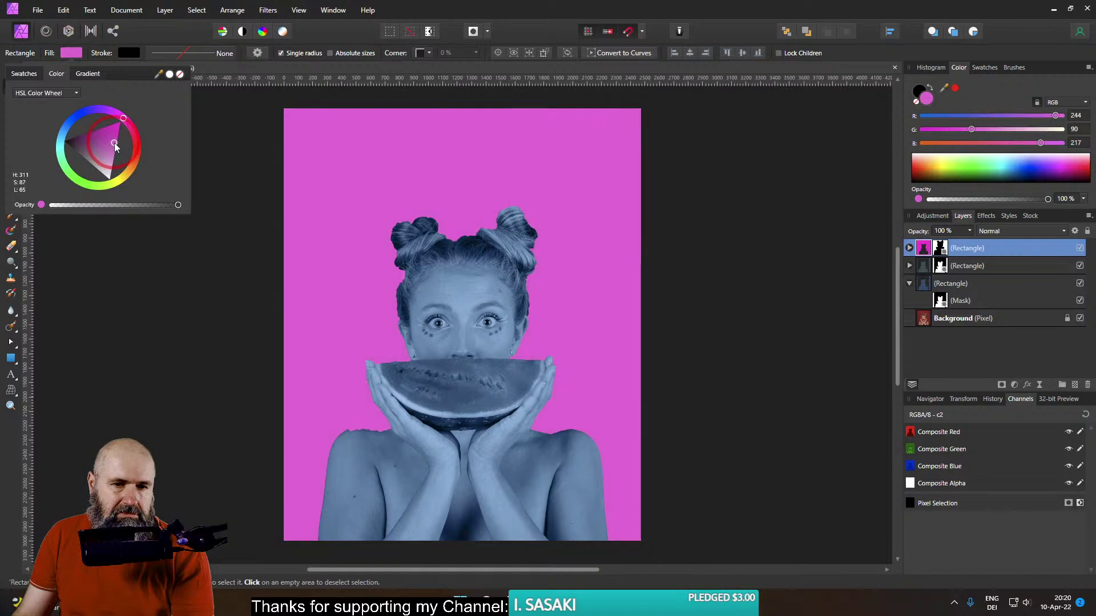
{"action": "left_click", "coordinate": [450, 173]}
{"action": "left_click", "coordinate": [776, 279]}
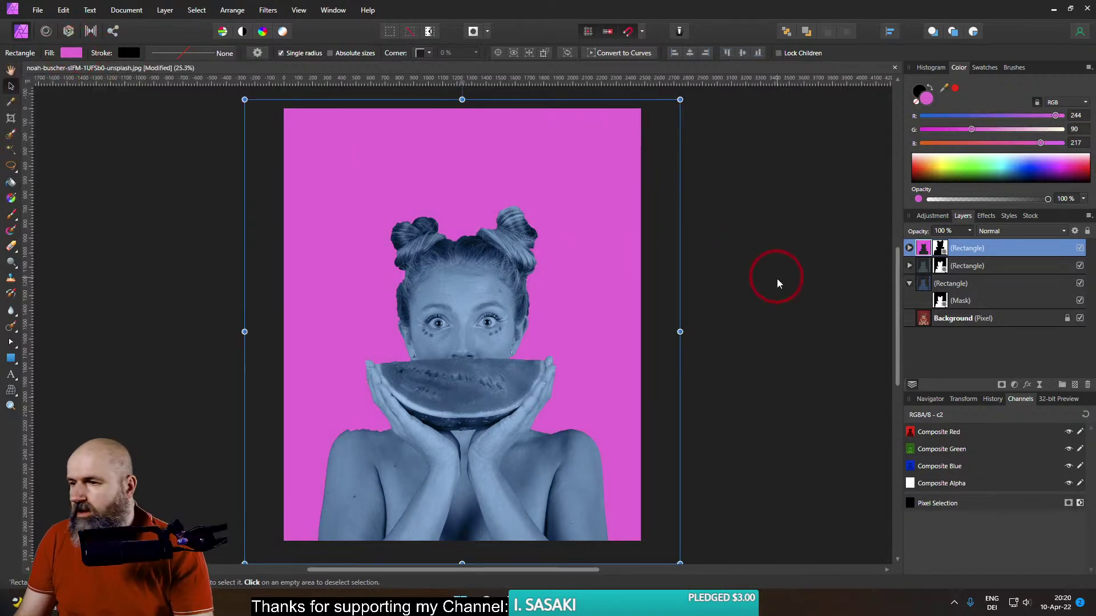
{"action": "left_click", "coordinate": [777, 290]}
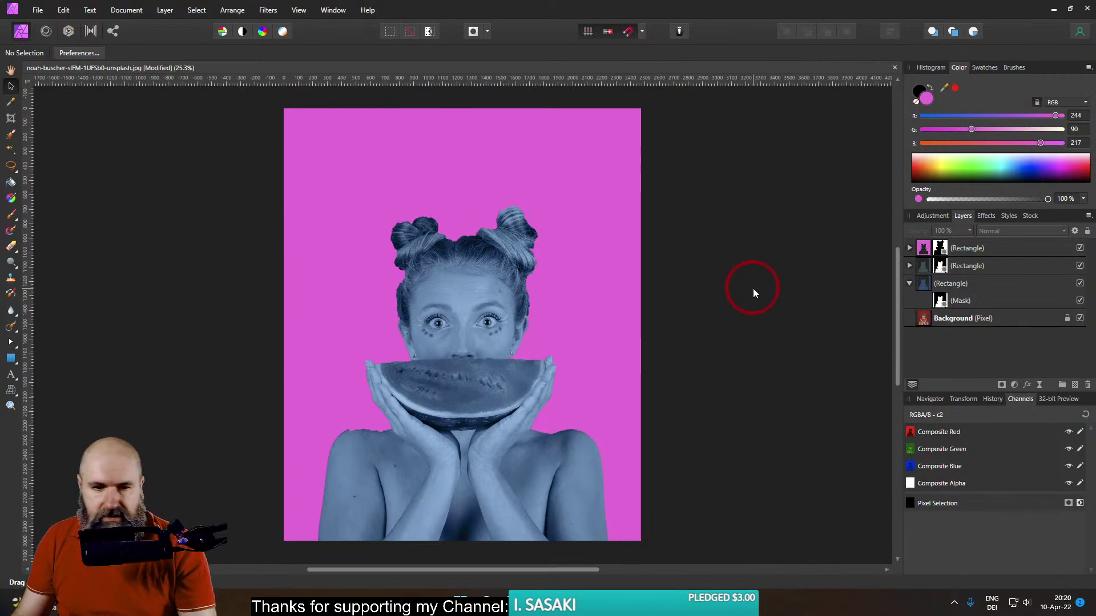
Examine the mask edge along the shoulder and hands, and review the overall two-color portrait
{"action": "scroll", "coordinate": [364, 439], "scroll_direction": "up", "scroll_amount": 3}
{"action": "scroll", "coordinate": [321, 408], "scroll_direction": "up", "scroll_amount": 2}
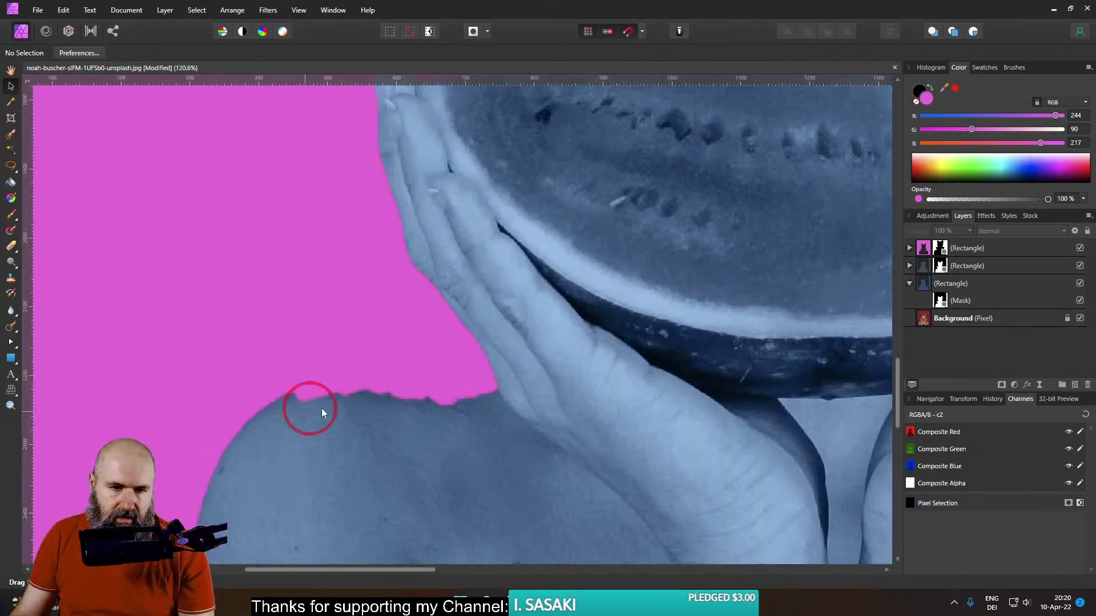
{"action": "scroll", "coordinate": [398, 433], "scroll_direction": "down", "scroll_amount": 4}
{"action": "scroll", "coordinate": [462, 433], "scroll_direction": "down", "scroll_amount": 2}
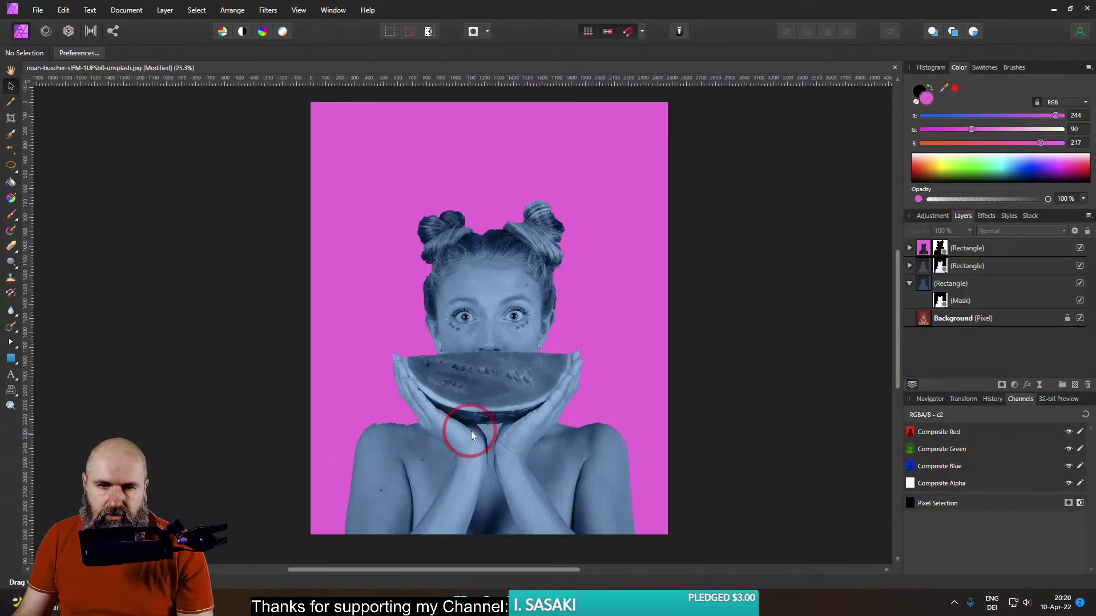
{"action": "scroll", "coordinate": [474, 430], "scroll_direction": "up", "scroll_amount": 3}
{"action": "scroll", "coordinate": [477, 430], "scroll_direction": "down", "scroll_amount": 1}
{"action": "left_click_drag", "start_coordinate": [492, 314], "coordinate": [490, 270]}
{"action": "scroll", "coordinate": [497, 294], "scroll_direction": "up", "scroll_amount": 1}
{"action": "scroll", "coordinate": [496, 294], "scroll_direction": "down", "scroll_amount": 1}
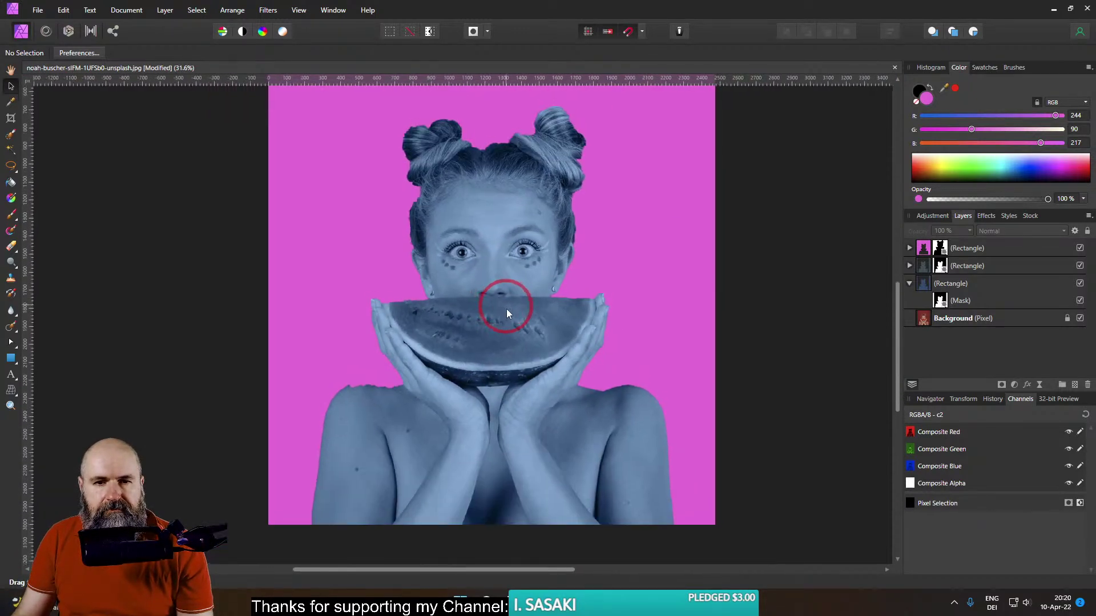
{"action": "scroll", "coordinate": [508, 342], "scroll_direction": "down", "scroll_amount": 1}
{"action": "left_click_drag", "start_coordinate": [521, 356], "coordinate": [519, 349]}
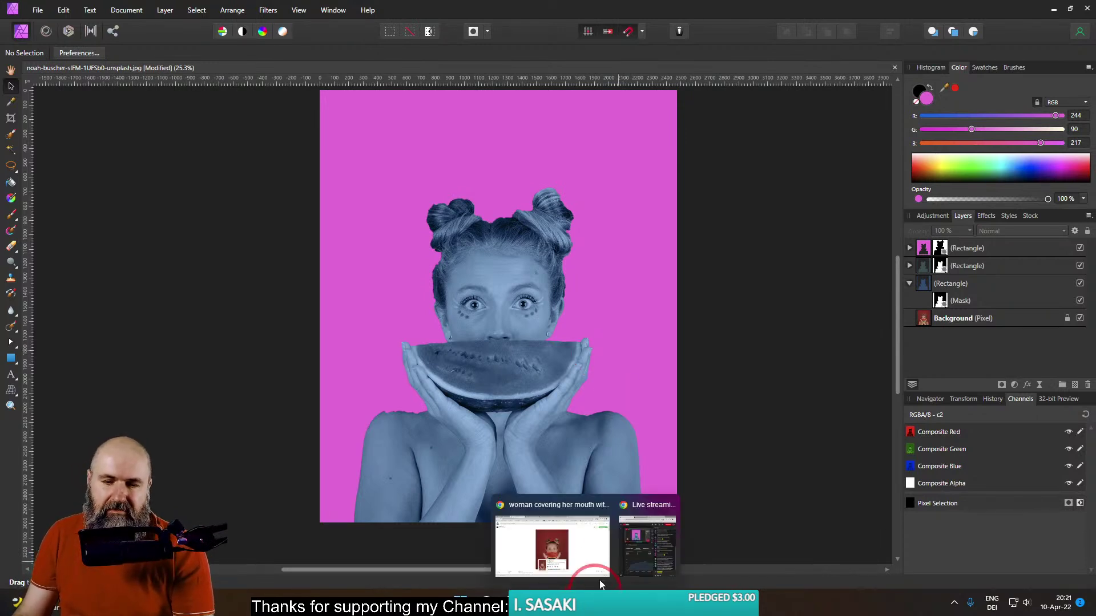
Switch to the Freepik page in Chrome and search the images for "flower pattern"
{"action": "left_click", "coordinate": [589, 557]}
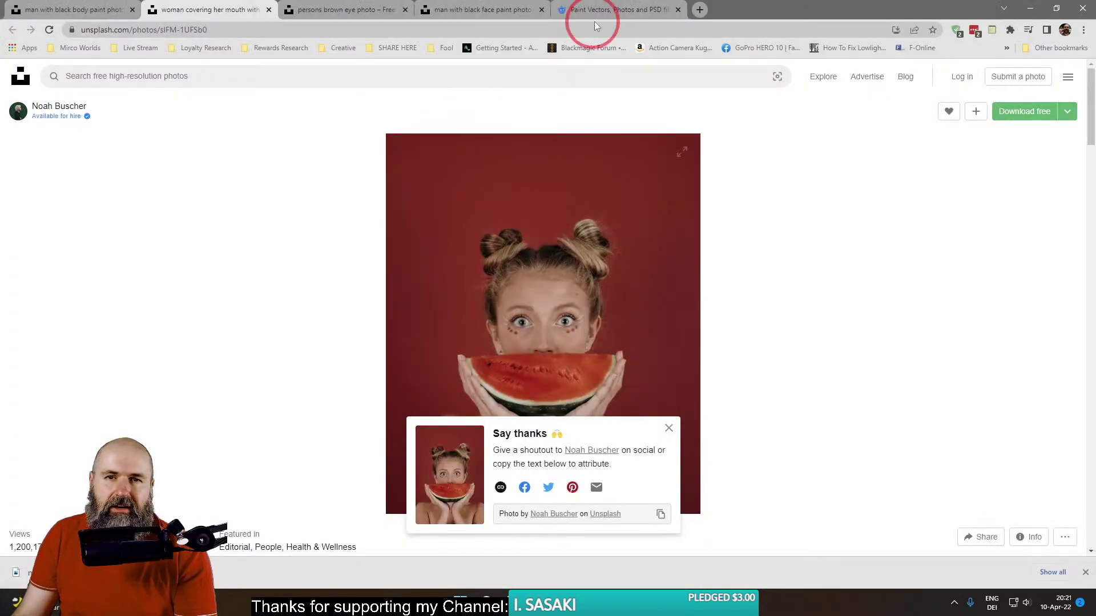
{"action": "left_click", "coordinate": [622, 10]}
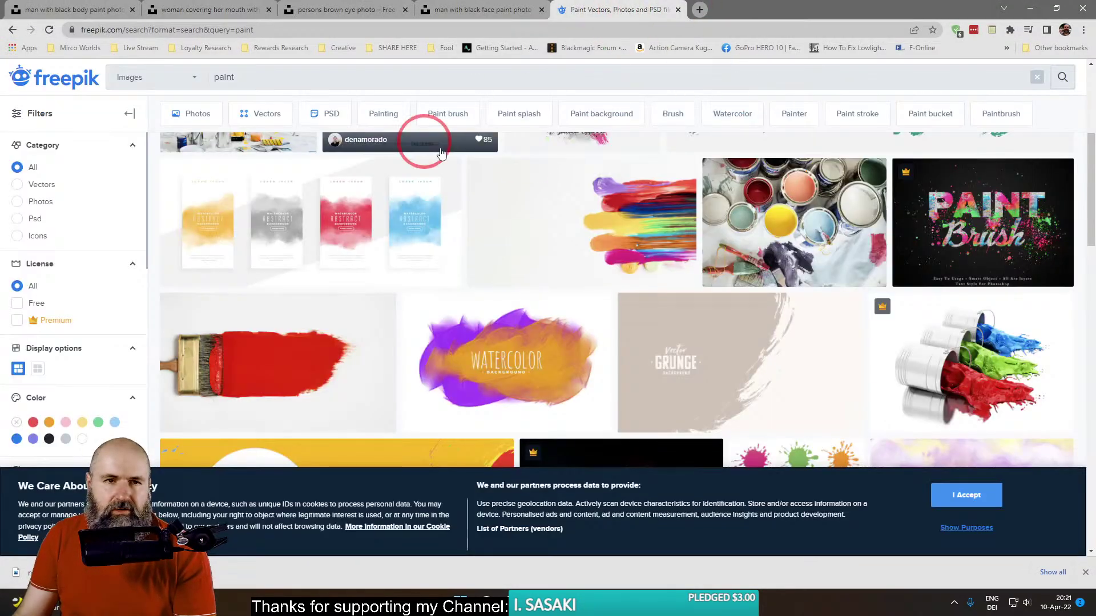
{"action": "left_click", "coordinate": [282, 75]}
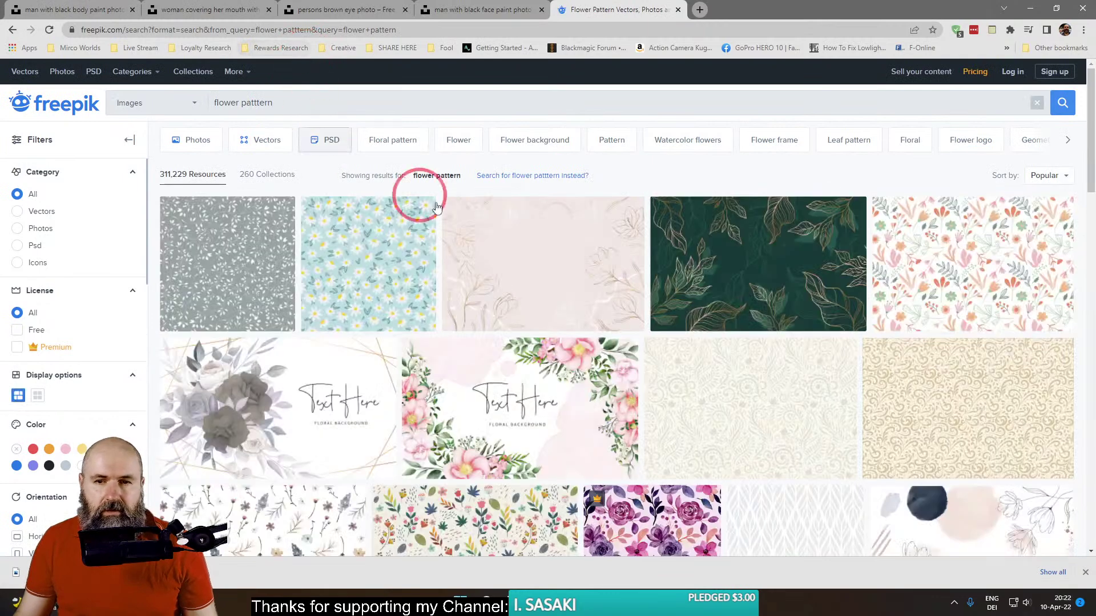
Open the dark green hand drawn floral background in a new tab and sign in to Freepik with the offered Google account
{"action": "right_click", "coordinate": [731, 283]}
{"action": "left_click", "coordinate": [760, 294]}
{"action": "scroll", "coordinate": [636, 342], "scroll_direction": "down", "scroll_amount": 4}
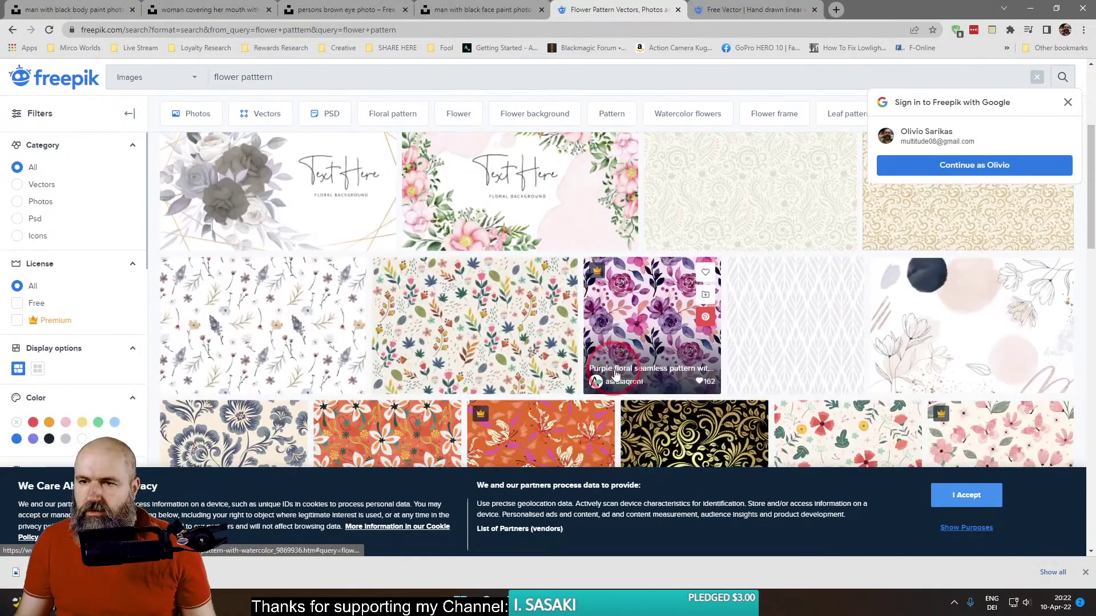
{"action": "left_click", "coordinate": [940, 171]}
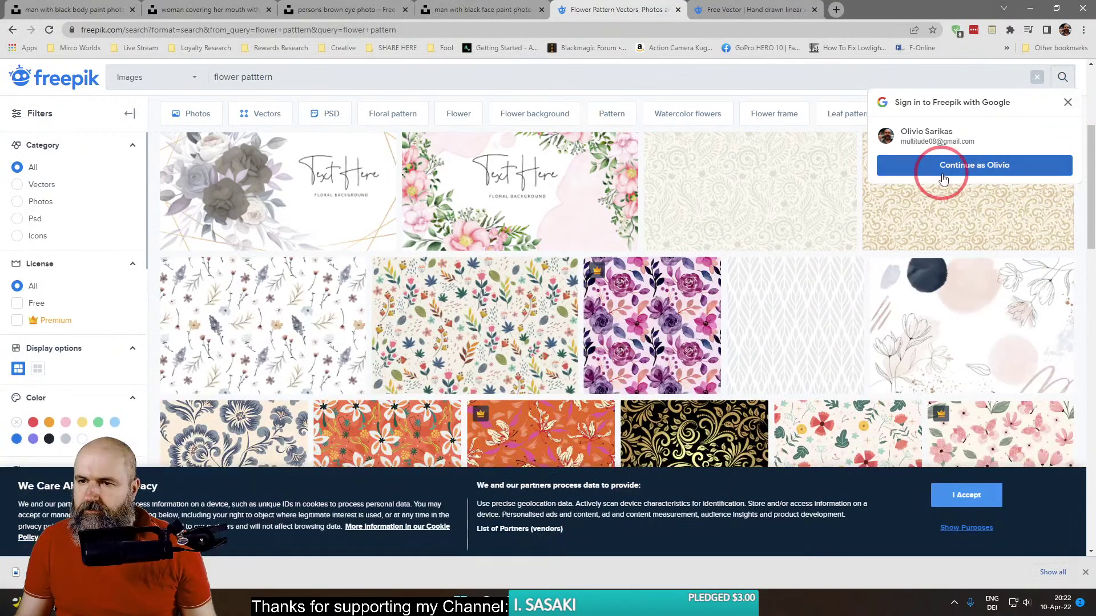
{"action": "left_click", "coordinate": [804, 228]}
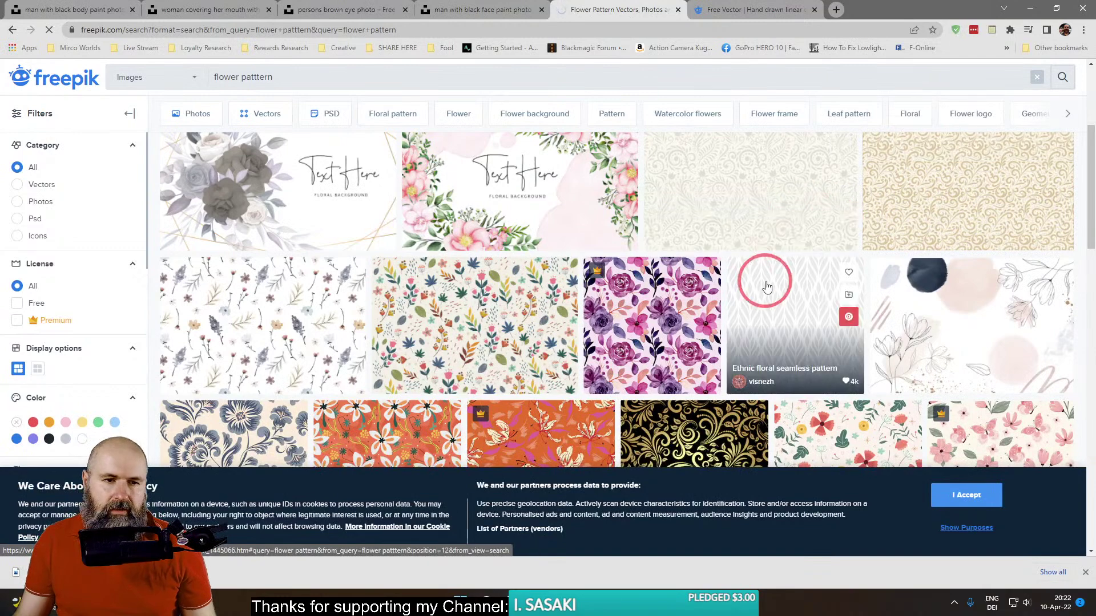
Return from the floral background's page to the flower pattern results and accept the cookie notice
{"action": "scroll", "coordinate": [742, 286], "scroll_direction": "down", "scroll_amount": 5}
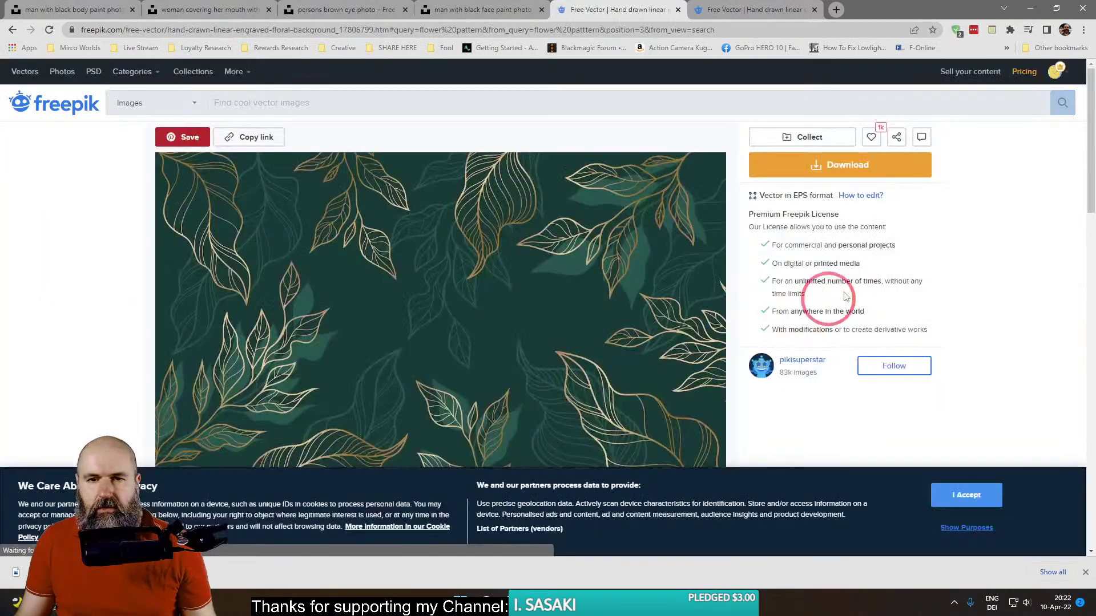
{"action": "left_click", "coordinate": [736, 9]}
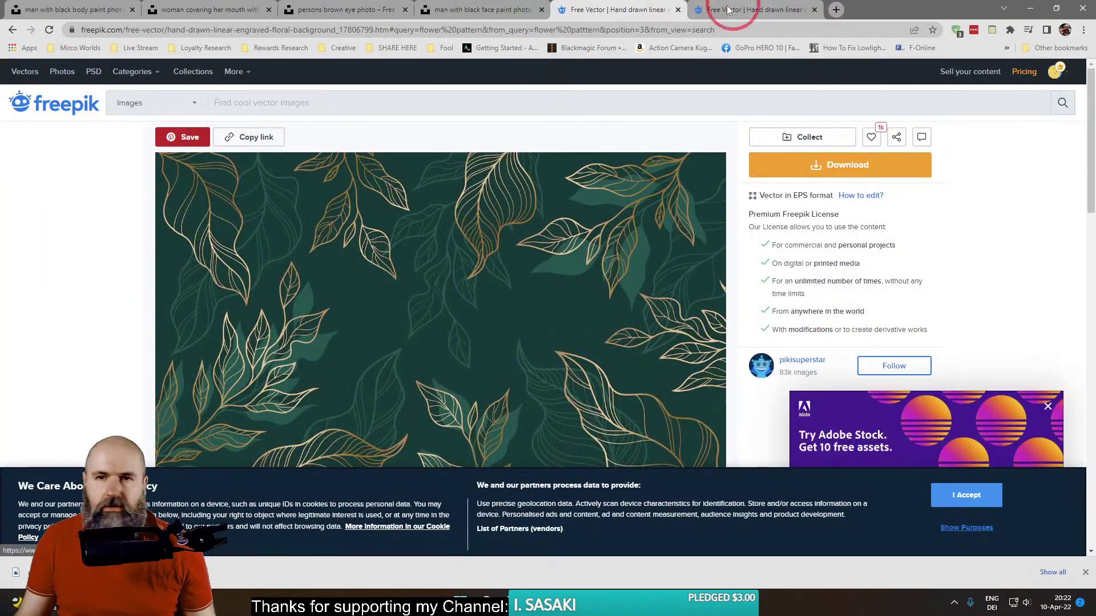
{"action": "left_click", "coordinate": [635, 11]}
{"action": "left_click", "coordinate": [12, 30]}
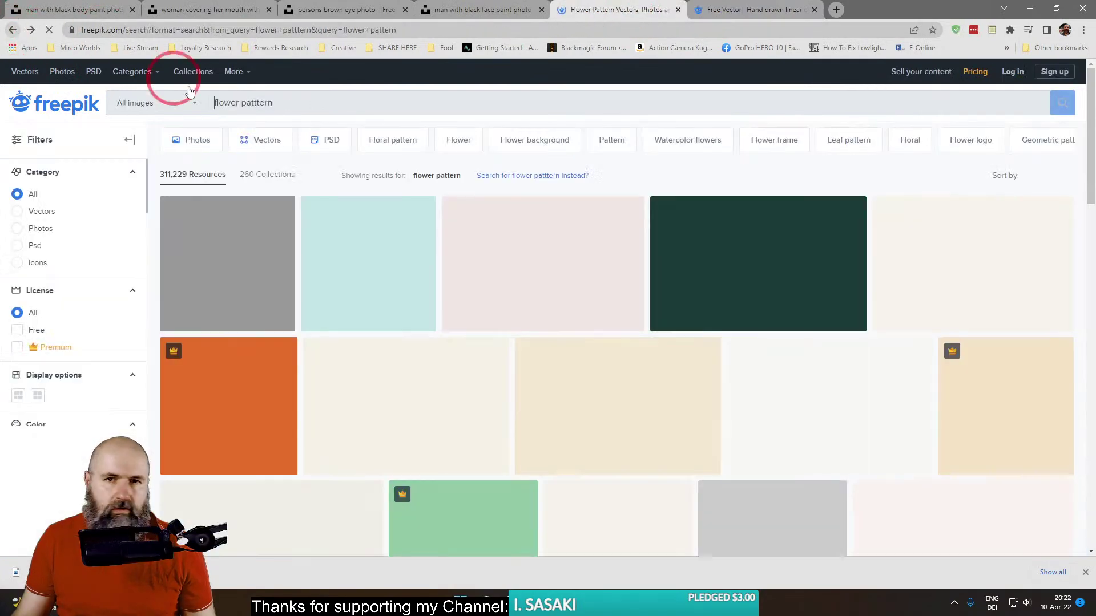
{"action": "scroll", "coordinate": [326, 274], "scroll_direction": "down", "scroll_amount": 6}
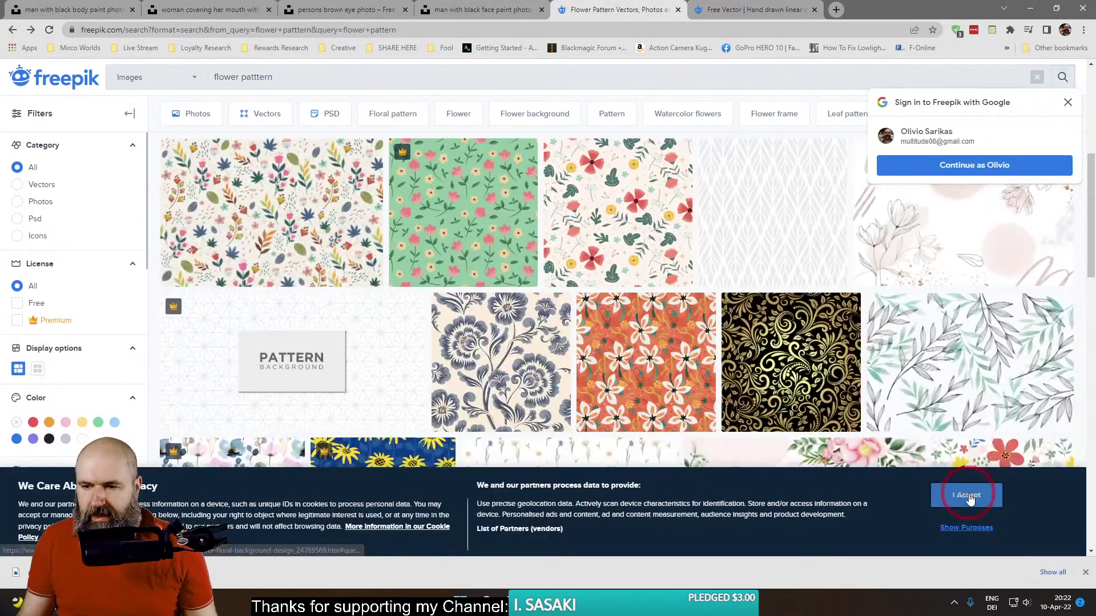
{"action": "left_click", "coordinate": [967, 494]}
Rerun the flower pattern search and open the light grey Vector floral 3d seamless pattern in a new tab
{"action": "scroll", "coordinate": [679, 371], "scroll_direction": "down", "scroll_amount": 10}
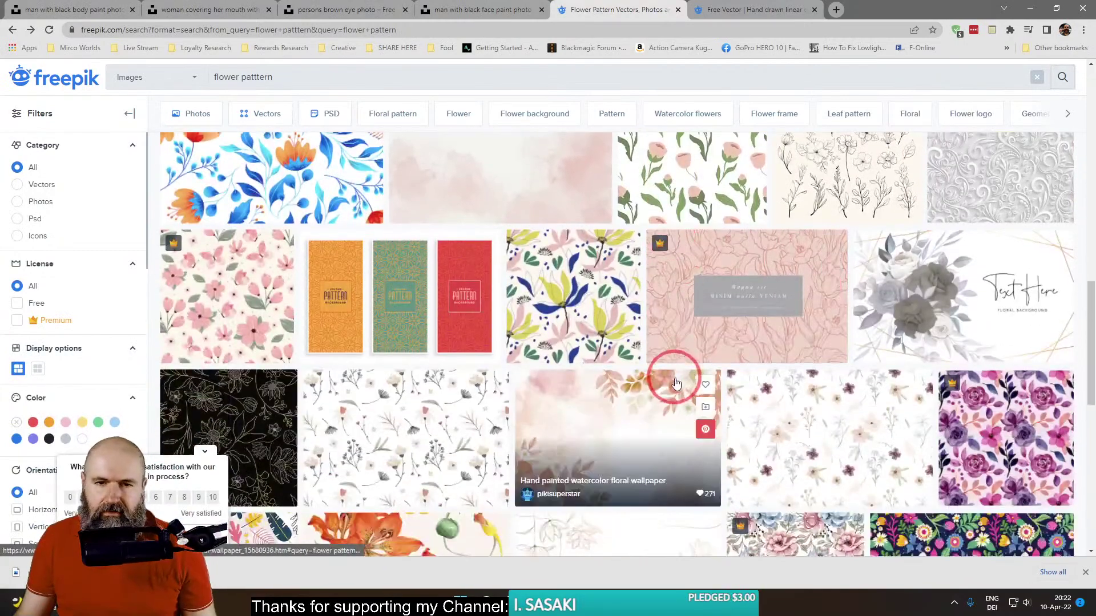
{"action": "left_click", "coordinate": [1062, 77]}
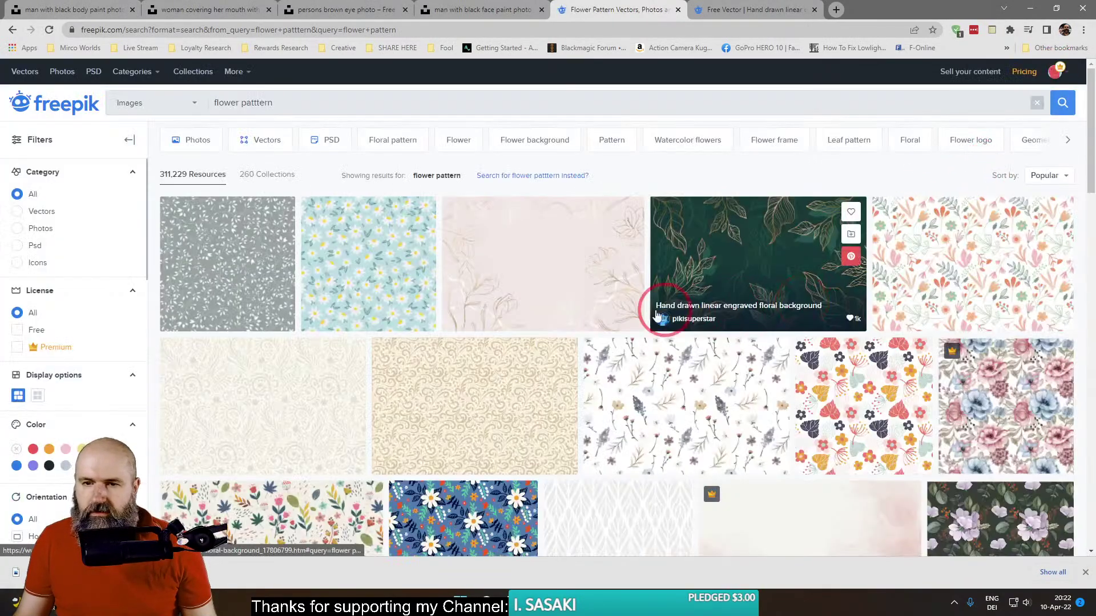
{"action": "scroll", "coordinate": [585, 316], "scroll_direction": "down", "scroll_amount": 3}
{"action": "scroll", "coordinate": [585, 317], "scroll_direction": "down", "scroll_amount": 10}
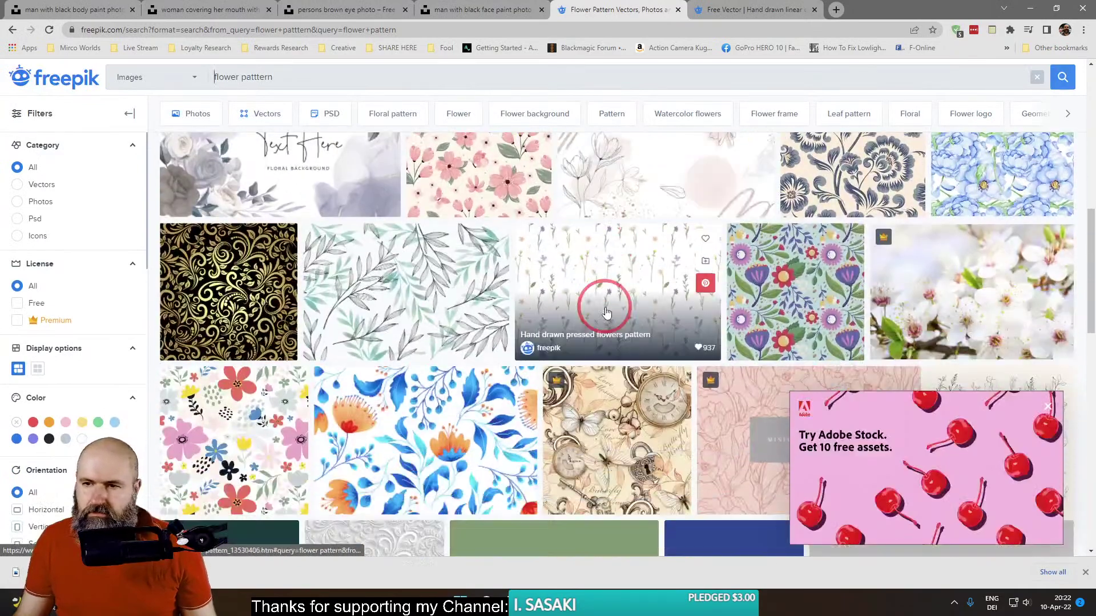
{"action": "scroll", "coordinate": [608, 306], "scroll_direction": "up", "scroll_amount": 2}
{"action": "scroll", "coordinate": [607, 299], "scroll_direction": "down", "scroll_amount": 4}
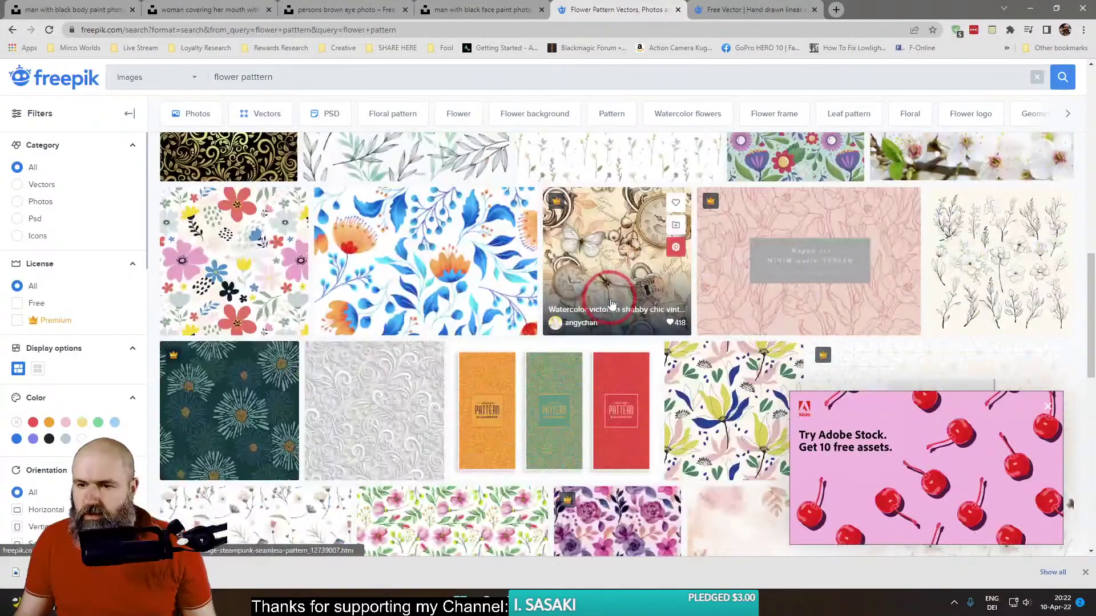
{"action": "left_click", "coordinate": [1047, 406]}
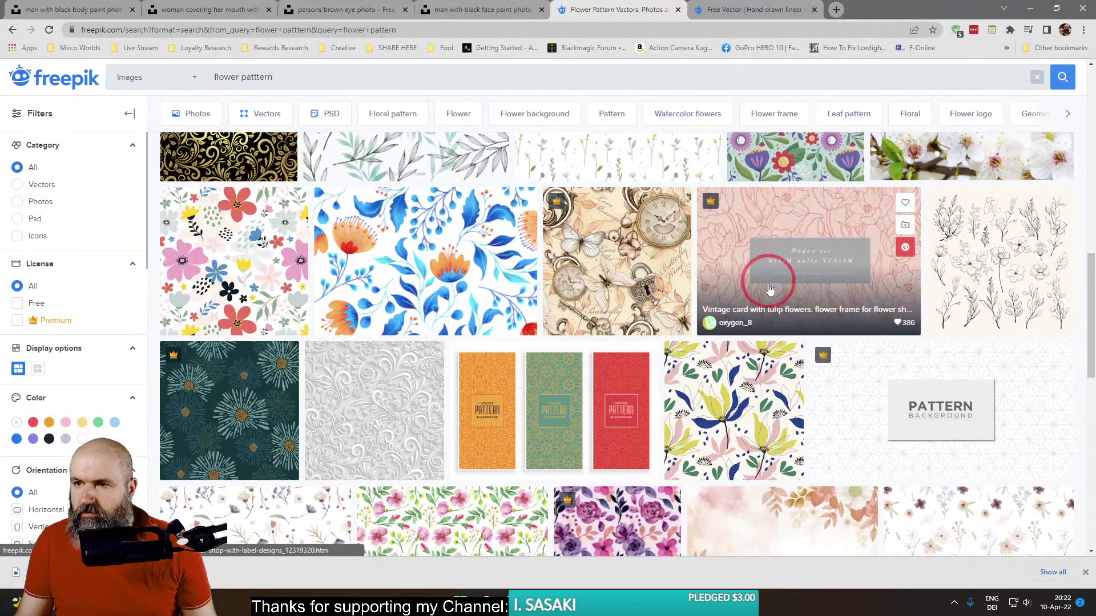
{"action": "right_click", "coordinate": [380, 376]}
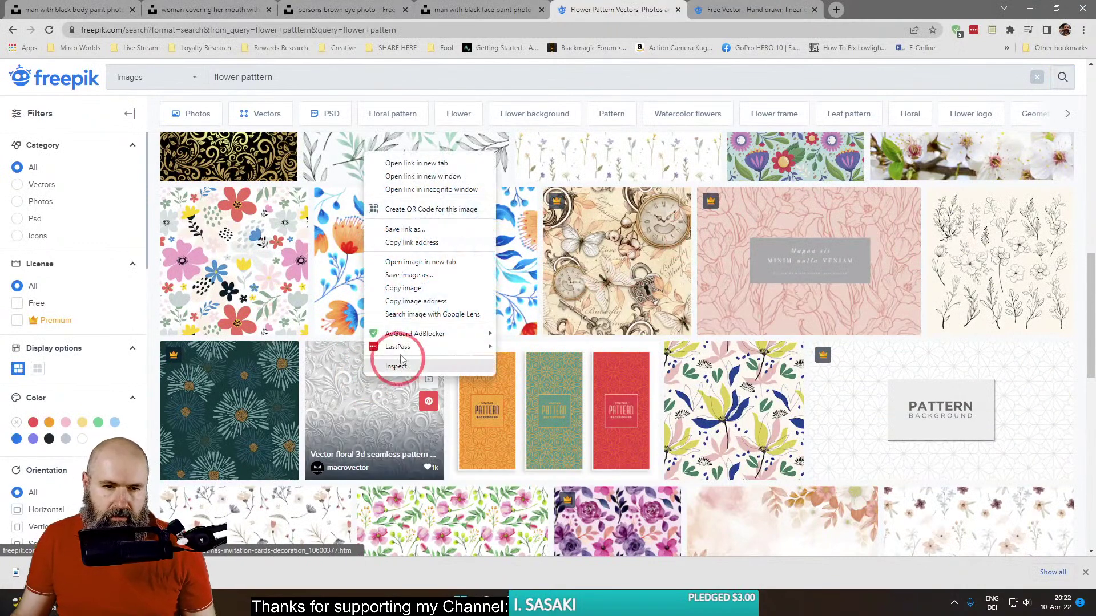
{"action": "left_click", "coordinate": [406, 166]}
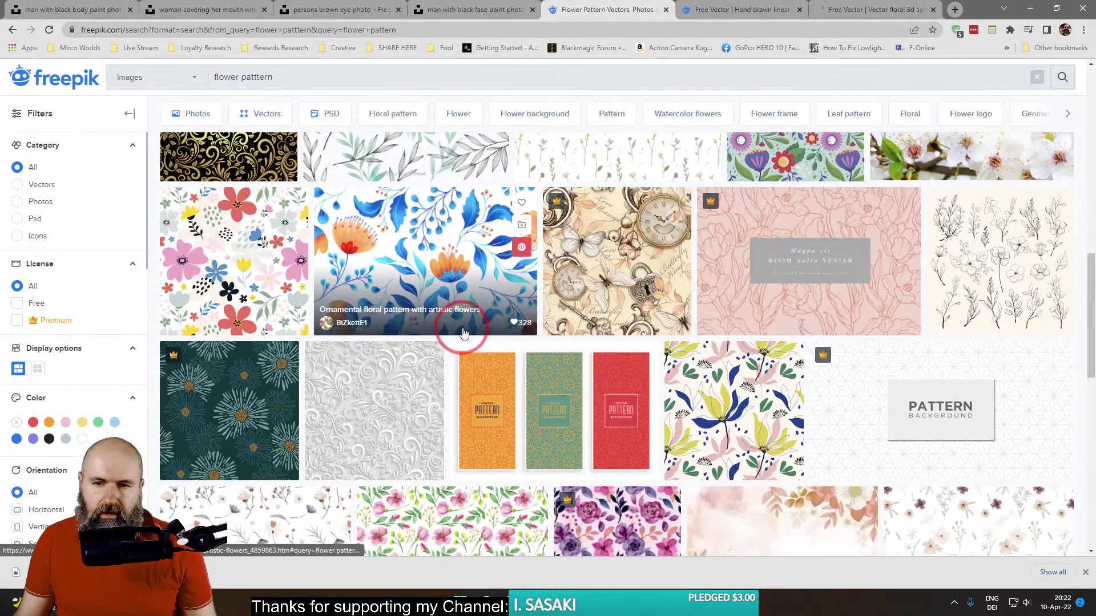
Browse the flower pattern results for further suitable floral and ornamental patterns
{"action": "scroll", "coordinate": [464, 330], "scroll_direction": "up", "scroll_amount": 3}
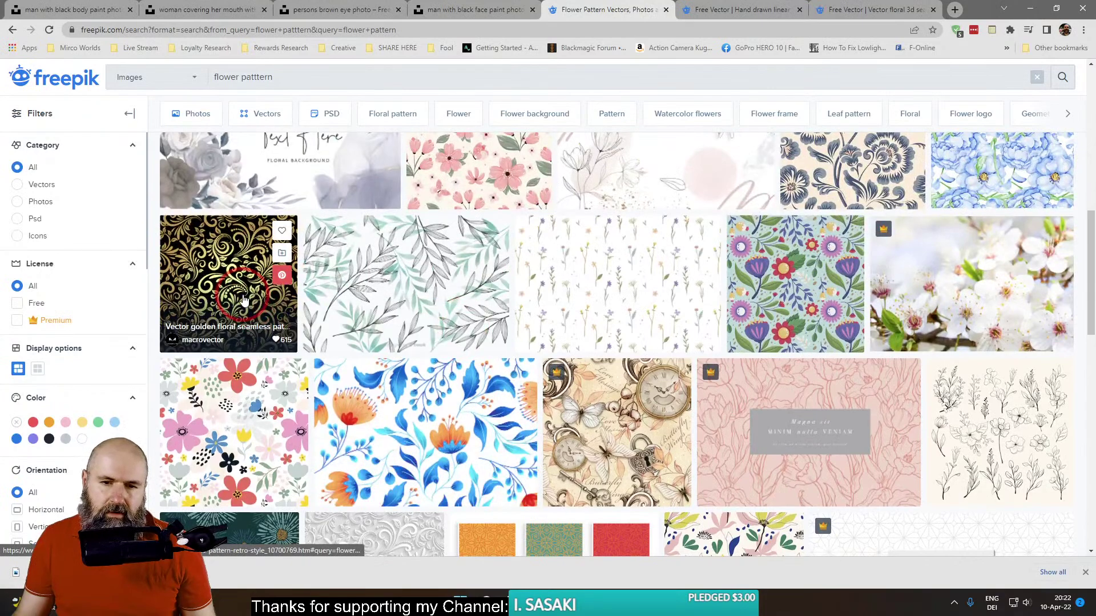
{"action": "scroll", "coordinate": [519, 415], "scroll_direction": "down", "scroll_amount": 2}
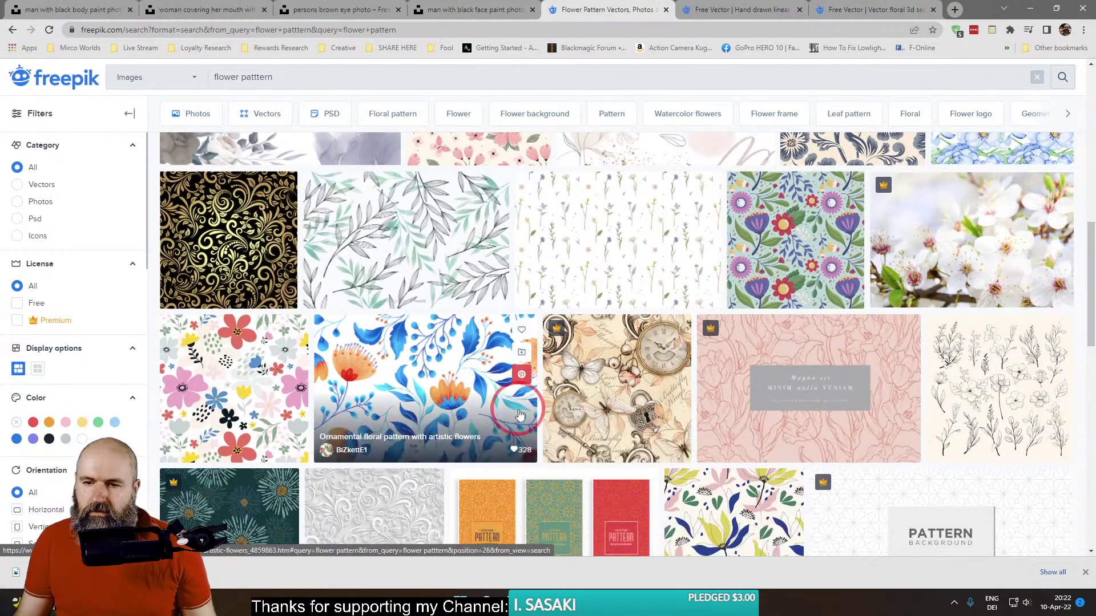
{"action": "scroll", "coordinate": [519, 415], "scroll_direction": "down", "scroll_amount": 7}
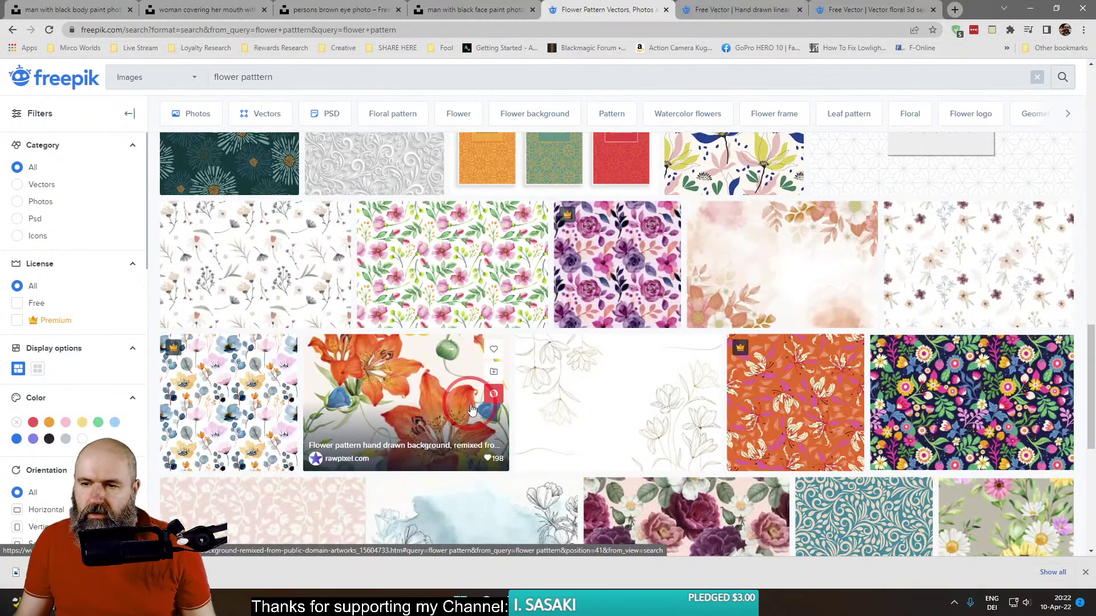
{"action": "scroll", "coordinate": [471, 410], "scroll_direction": "down", "scroll_amount": 3}
{"action": "scroll", "coordinate": [470, 405], "scroll_direction": "up", "scroll_amount": 7}
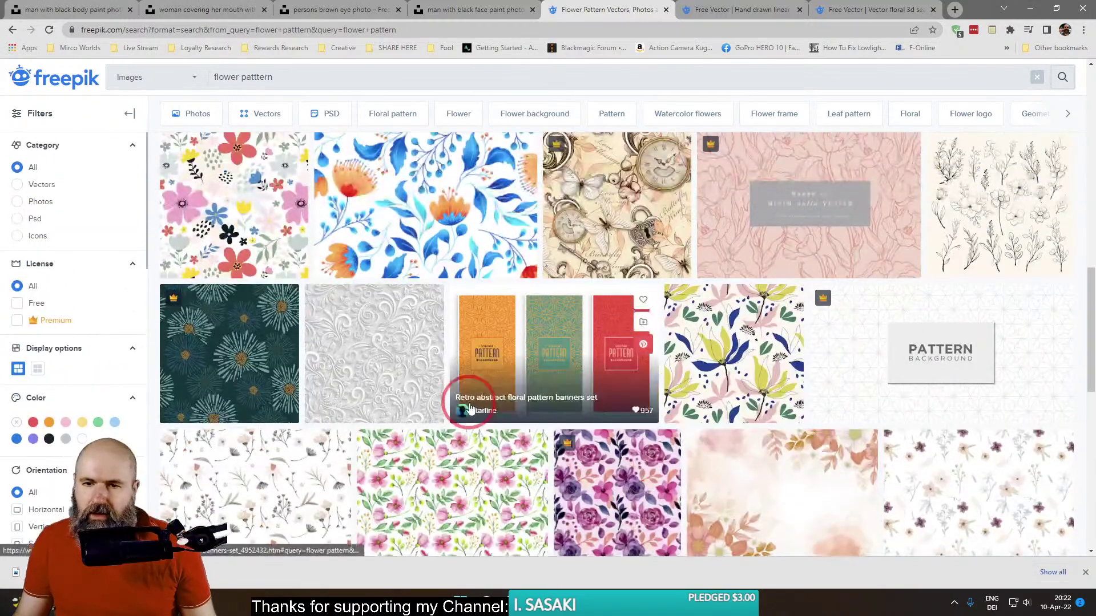
{"action": "scroll", "coordinate": [469, 408], "scroll_direction": "up", "scroll_amount": 2}
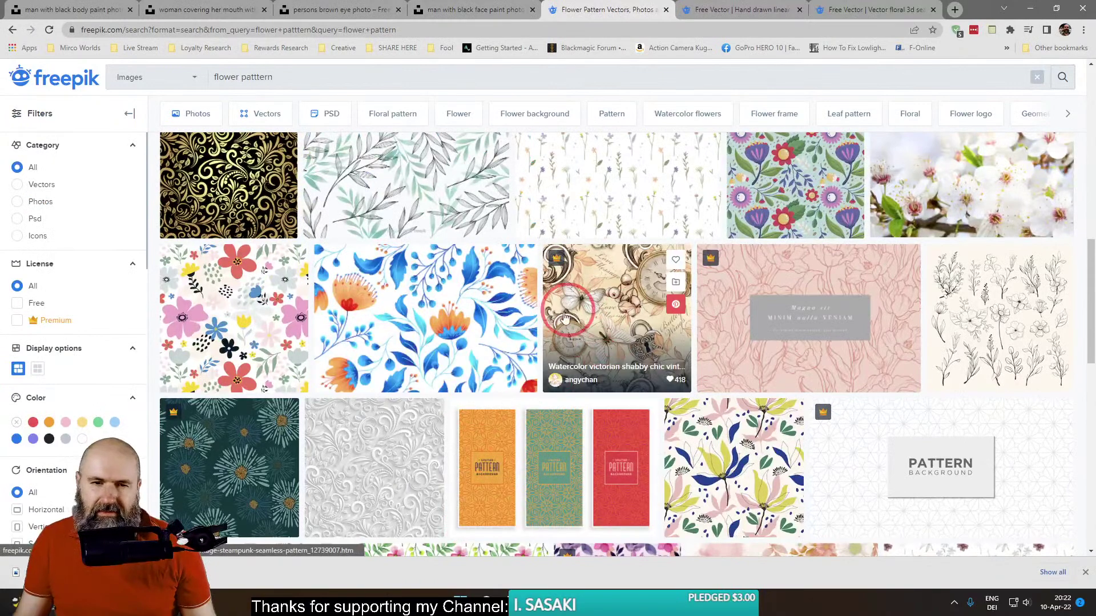
{"action": "scroll", "coordinate": [465, 365], "scroll_direction": "up", "scroll_amount": 3}
Accept the cookie notice on the dark green hand drawn floral background's page and copy its preview image
{"action": "left_click", "coordinate": [708, 10]}
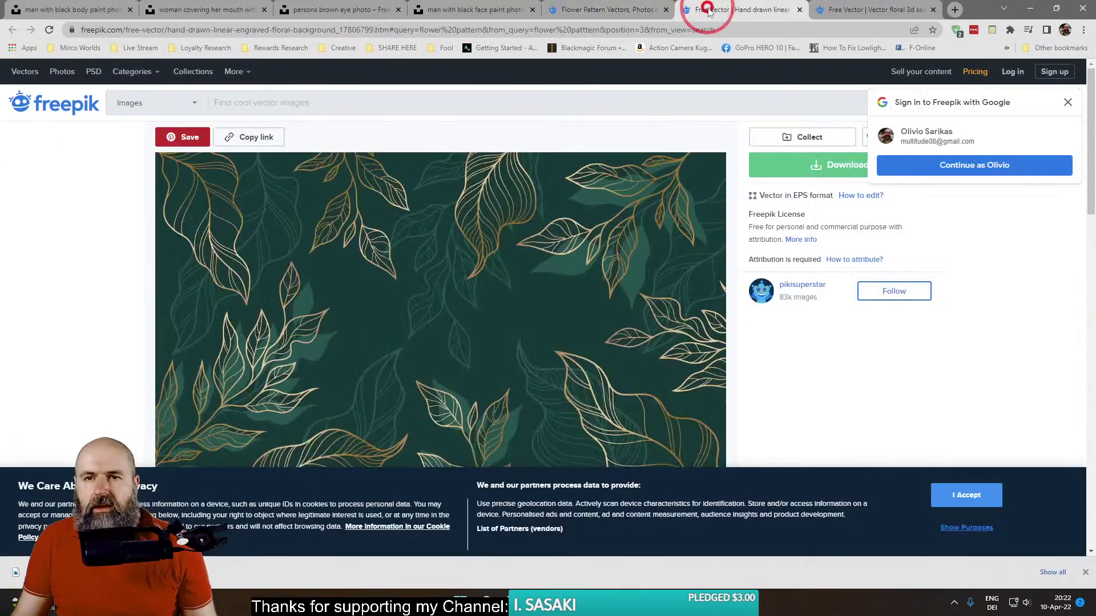
{"action": "left_click", "coordinate": [966, 495]}
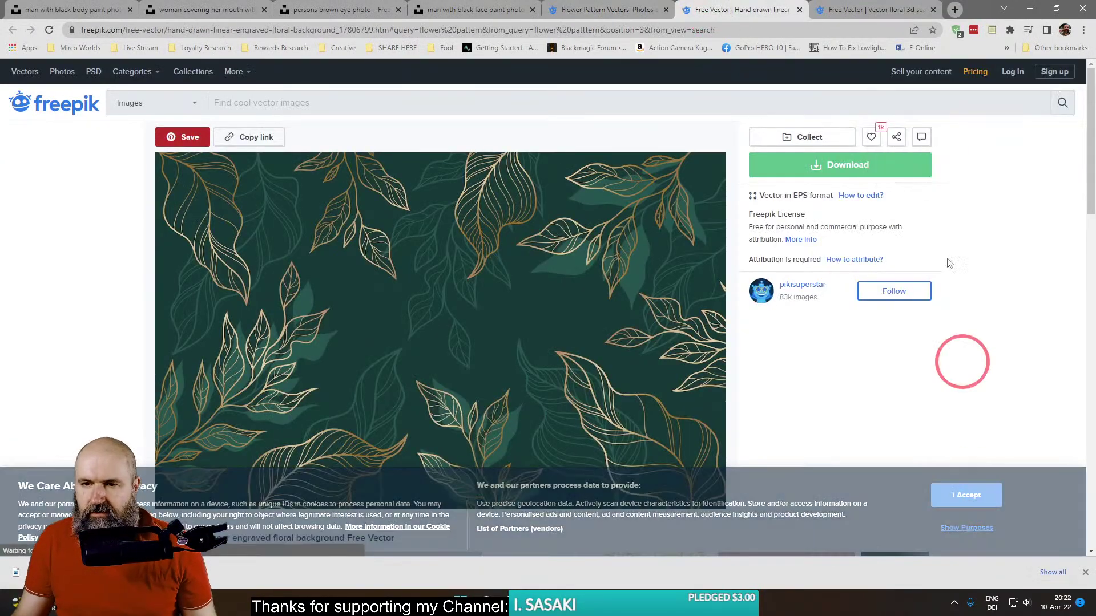
{"action": "right_click", "coordinate": [568, 291]}
{"action": "left_click", "coordinate": [611, 337]}
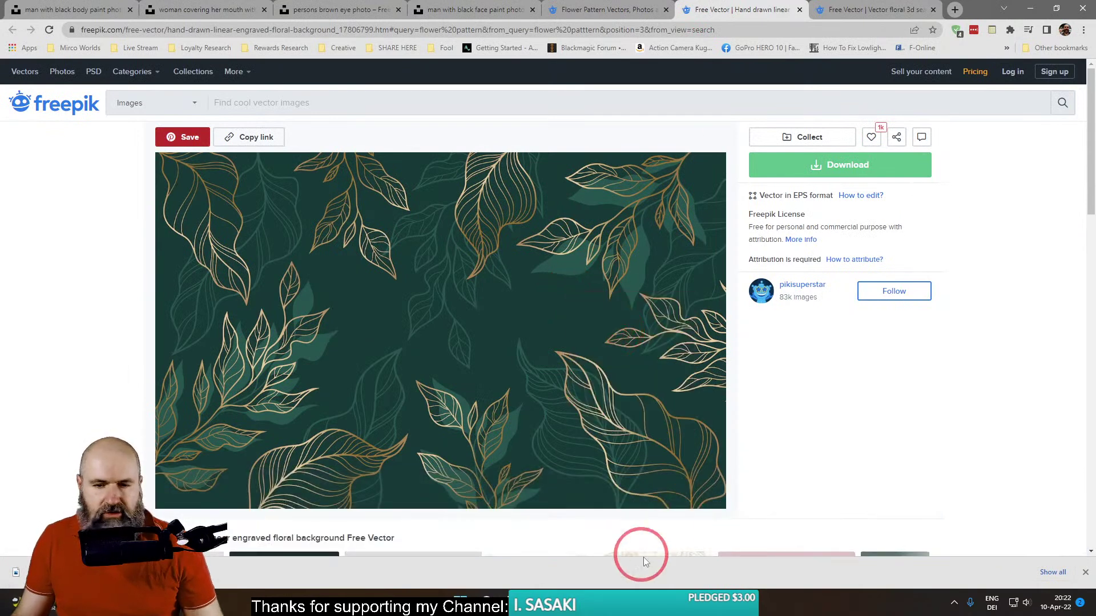
Switch to Affinity Photo and paste the copied floral image into the watermelon portrait document
{"action": "mouse_move", "coordinate": [634, 602]}
{"action": "left_click", "coordinate": [638, 539]}
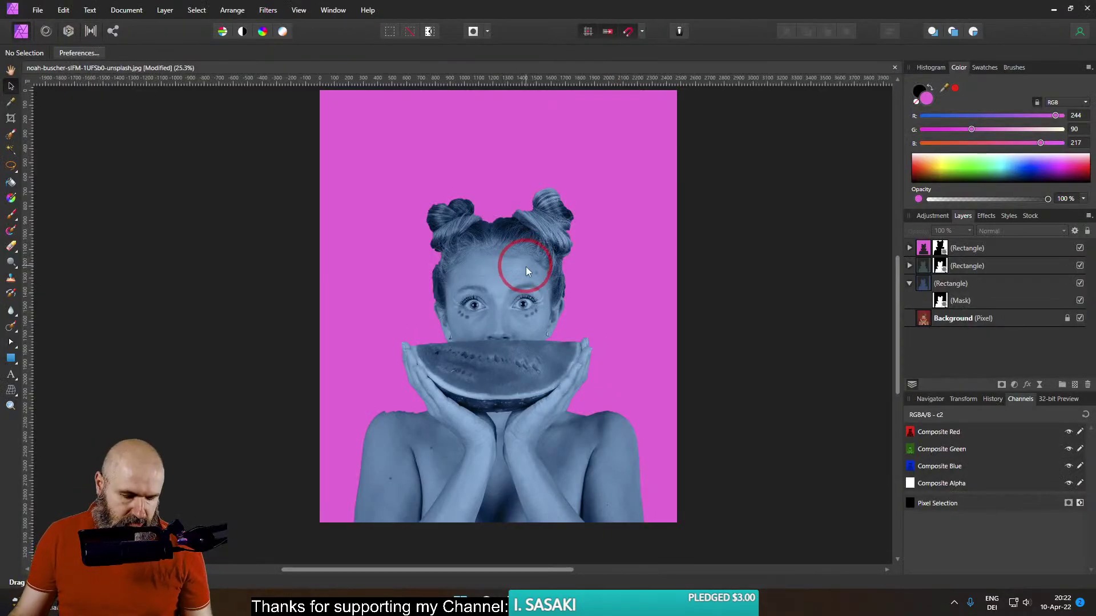
{"action": "key", "text": "ctrl+v"}
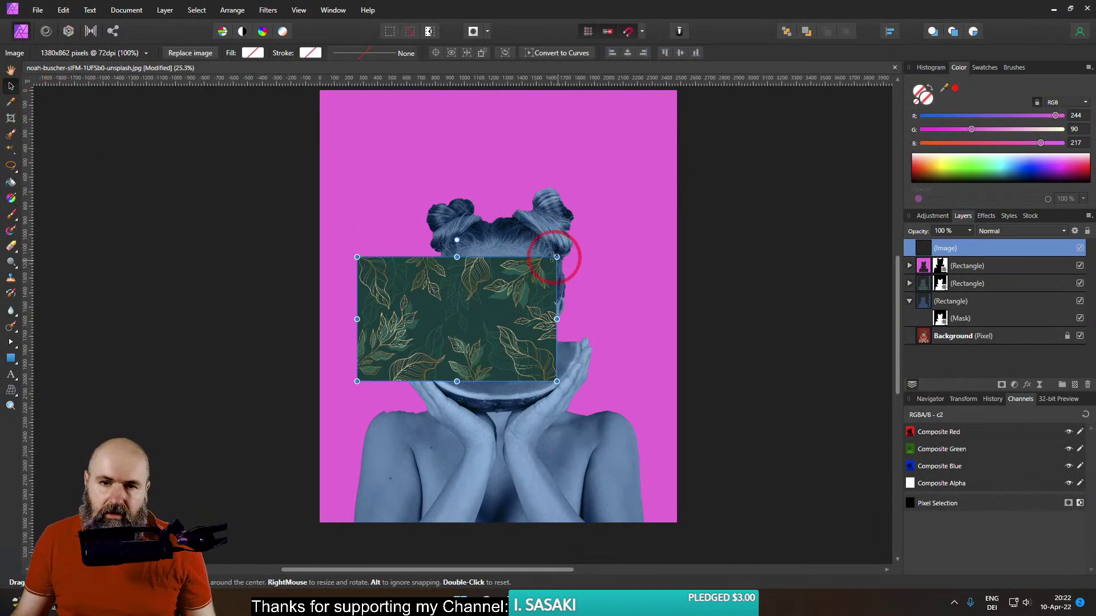
Enlarge the pasted floral image, rotate it 90° clockwise, and position it to cover the whole canvas
{"action": "left_click_drag", "start_coordinate": [557, 257], "coordinate": [714, 151]}
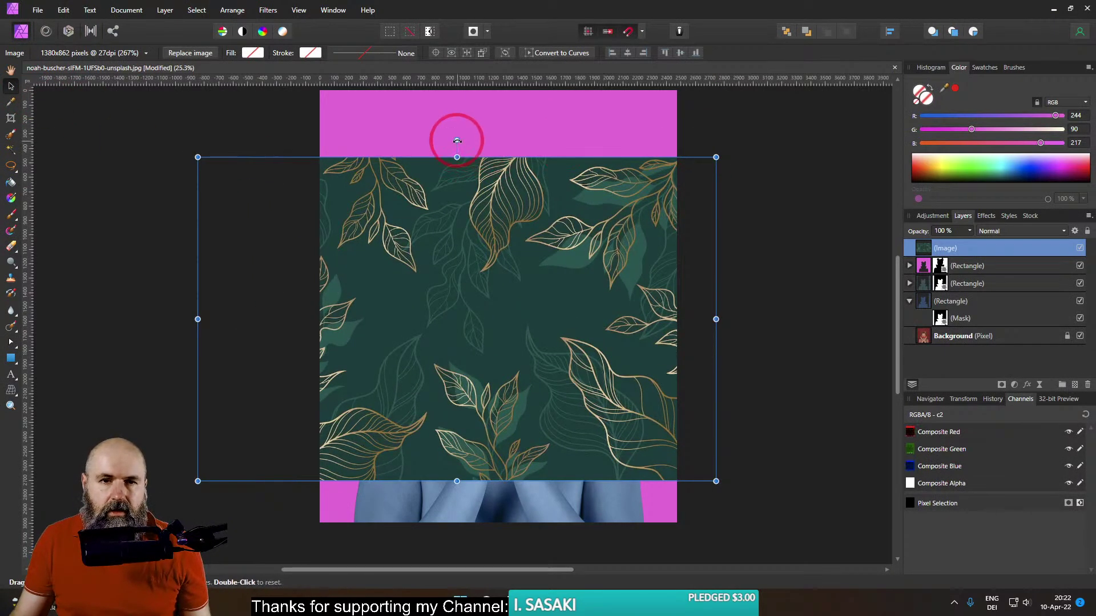
{"action": "left_click_drag", "start_coordinate": [457, 135], "coordinate": [645, 309]}
{"action": "key", "text": "ctrl+d"}
{"action": "left_click", "coordinate": [591, 355]}
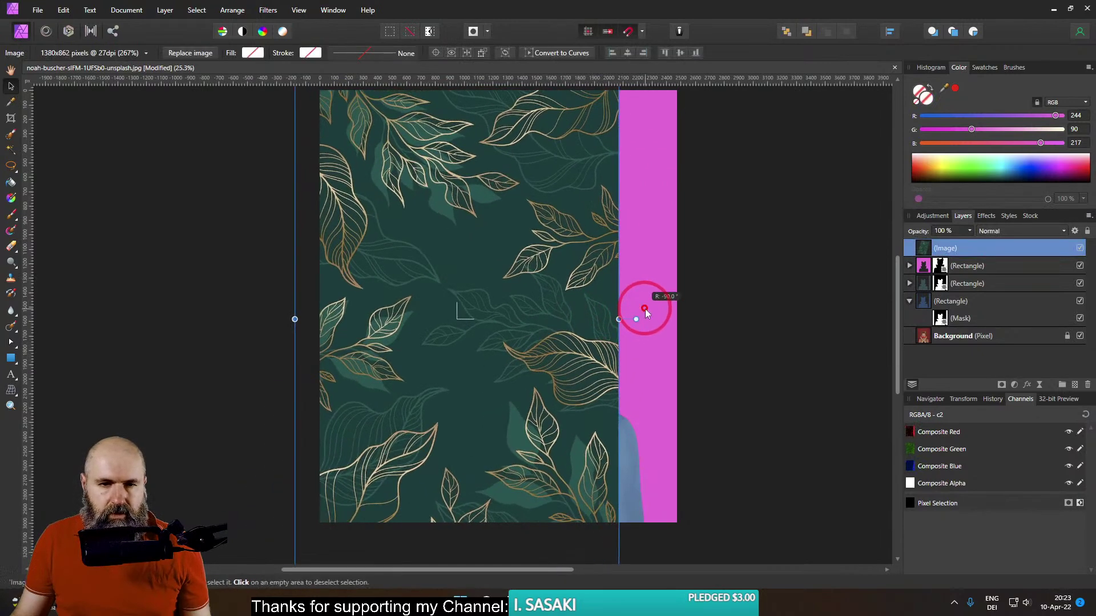
{"action": "scroll", "coordinate": [543, 269], "scroll_direction": "down", "scroll_amount": 3}
{"action": "left_click_drag", "start_coordinate": [567, 225], "coordinate": [655, 183]}
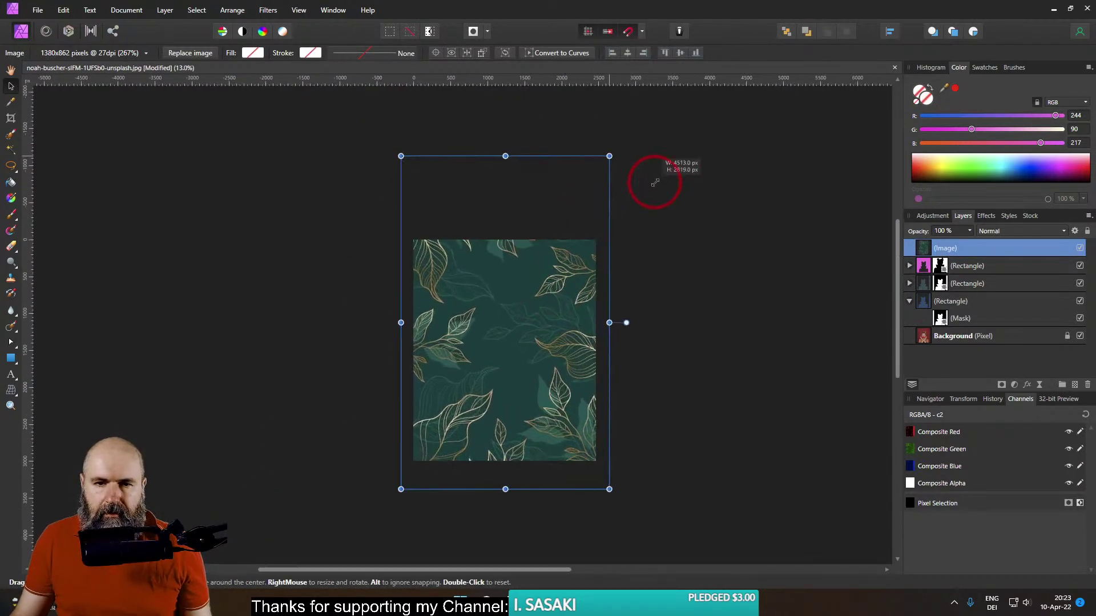
{"action": "left_click_drag", "start_coordinate": [568, 281], "coordinate": [568, 310]}
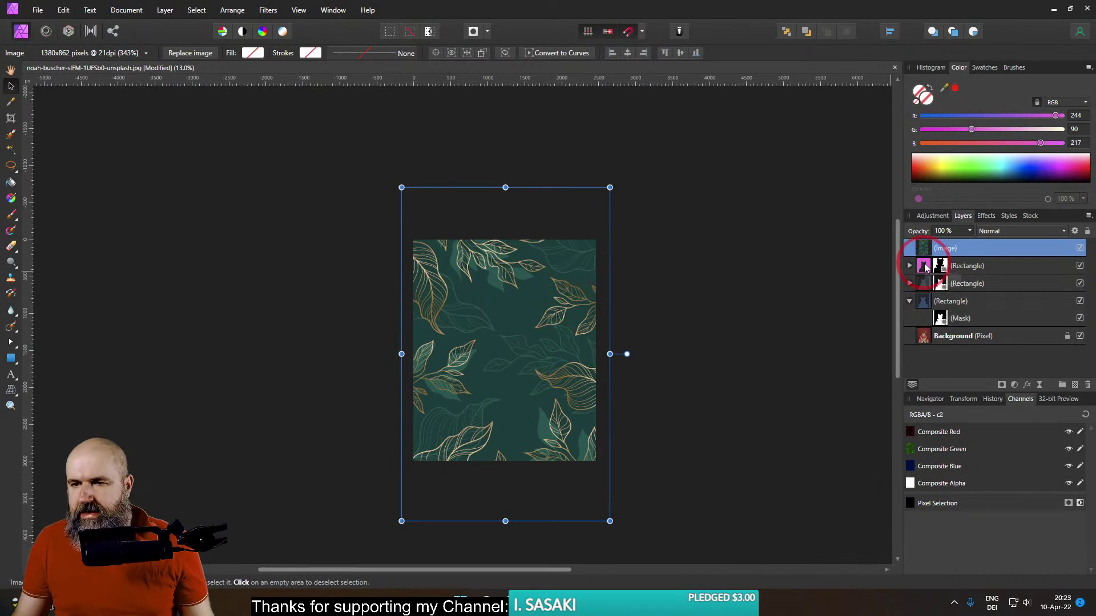
Group the magenta rectangle with the floral image above it and move the rectangle's mask onto the group
{"action": "left_click", "coordinate": [925, 267]}
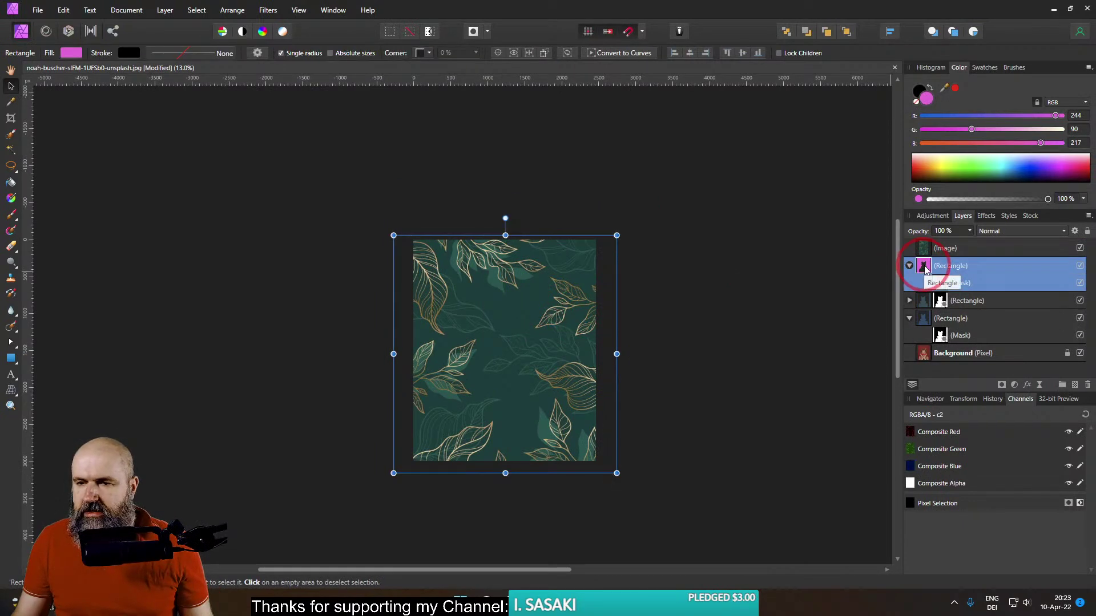
{"action": "left_click_drag", "start_coordinate": [926, 268], "coordinate": [929, 245]}
{"action": "left_click", "coordinate": [926, 266]}
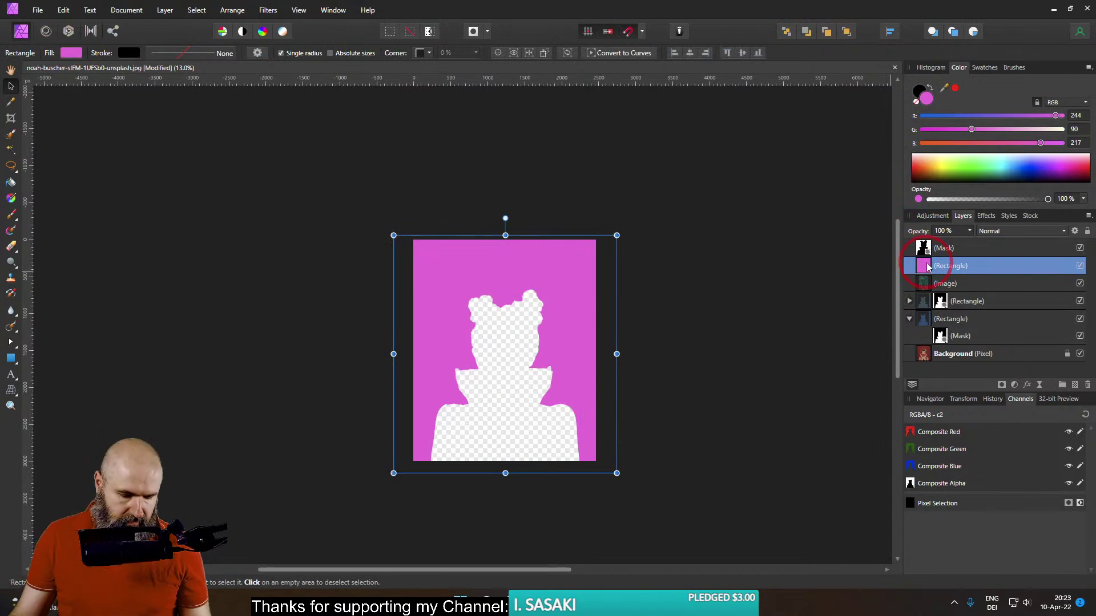
{"action": "key", "text": "ctrl+g"}
{"action": "mouse_move", "coordinate": [918, 268]}
{"action": "left_mouse_down"}
{"action": "mouse_move", "coordinate": [926, 291]}
{"action": "mouse_move", "coordinate": [933, 275]}
{"action": "left_mouse_up"}
{"action": "left_click", "coordinate": [512, 295]}
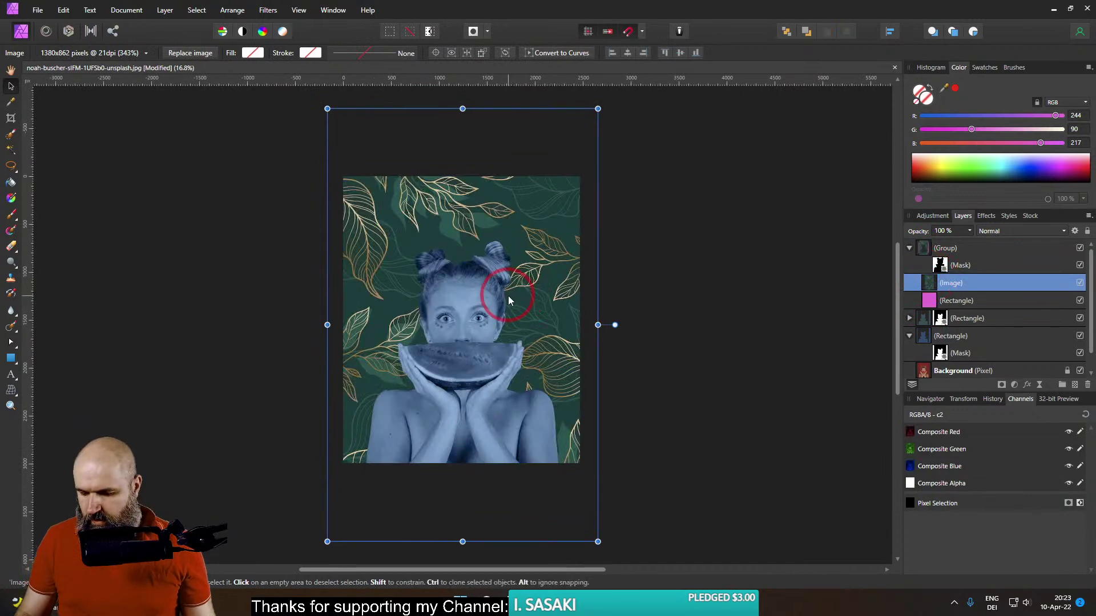
Set the floral image layer's blend mode to Multiply at 100% opacity
{"action": "key", "text": "ctrl+0"}
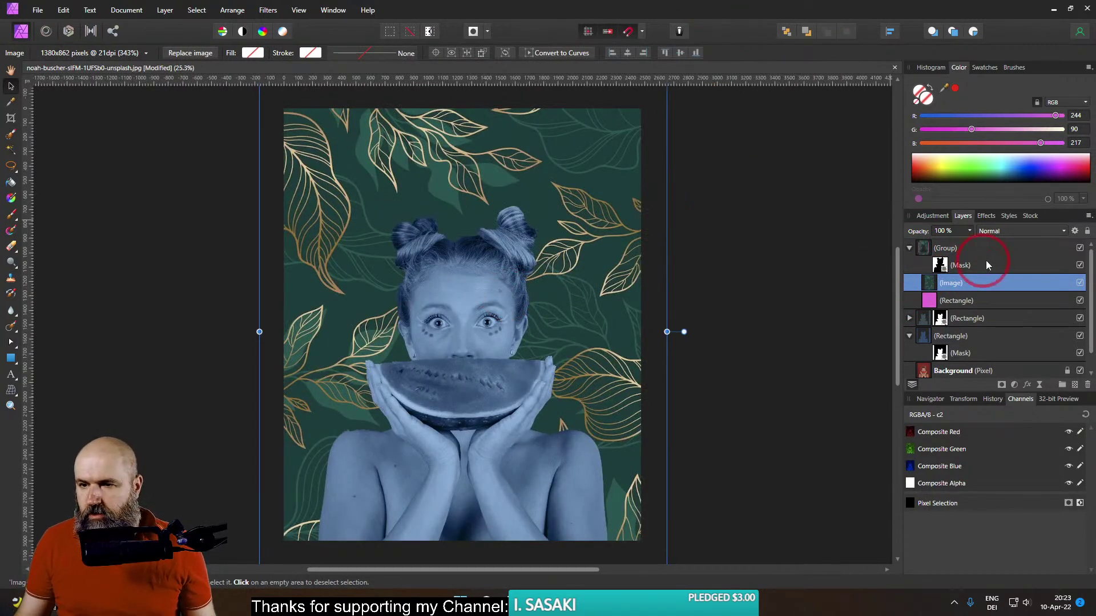
{"action": "left_click", "coordinate": [996, 231]}
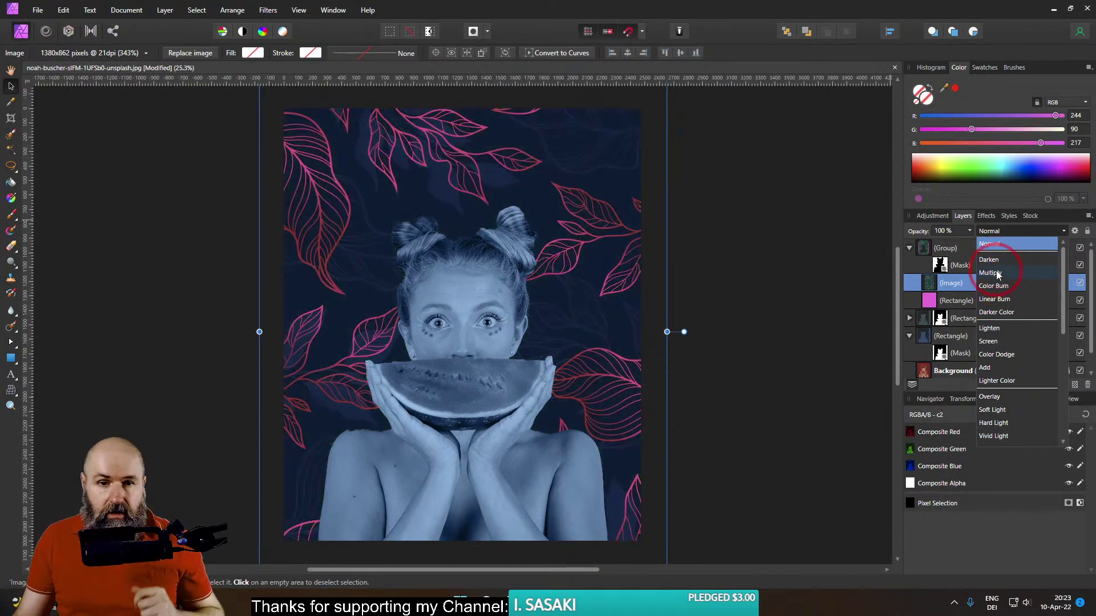
{"action": "left_click", "coordinate": [997, 274]}
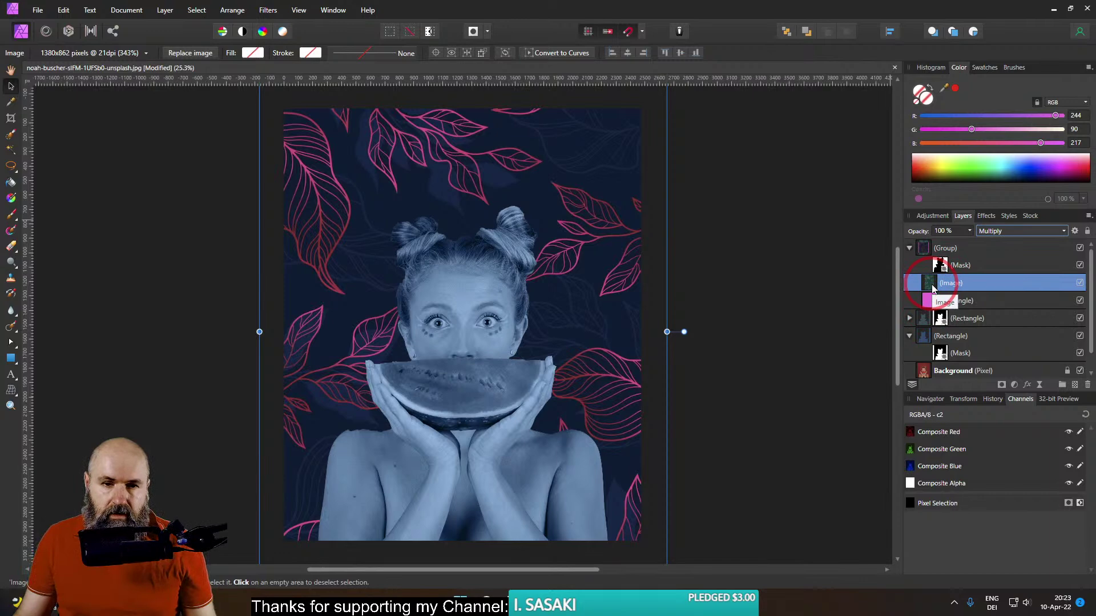
{"action": "left_click", "coordinate": [970, 231]}
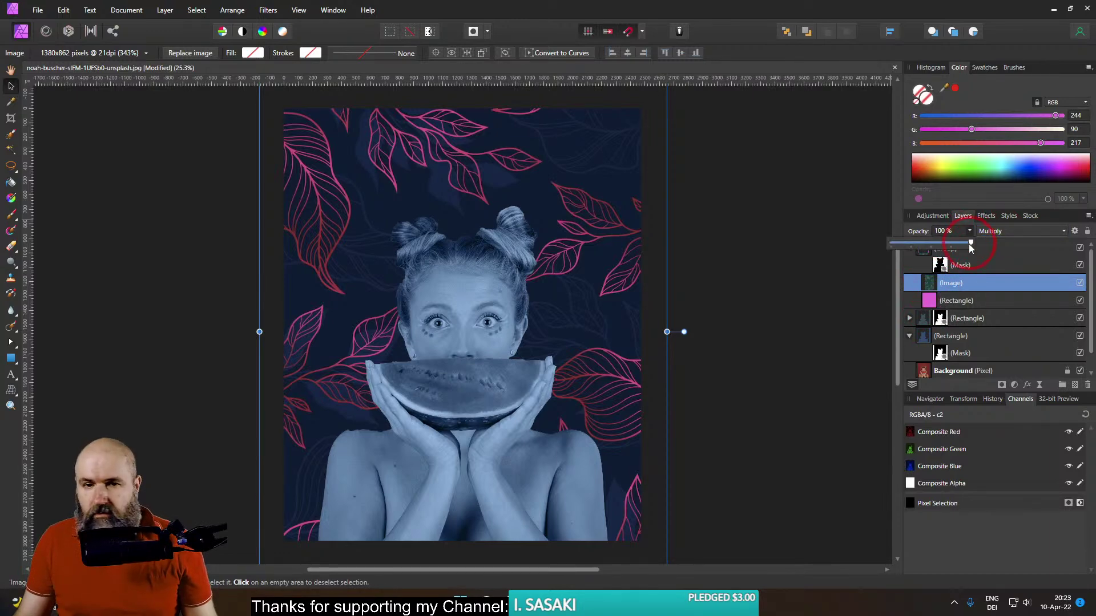
{"action": "mouse_move", "coordinate": [971, 247]}
{"action": "left_mouse_down"}
{"action": "mouse_move", "coordinate": [910, 244]}
{"action": "mouse_move", "coordinate": [982, 247]}
{"action": "left_mouse_up"}
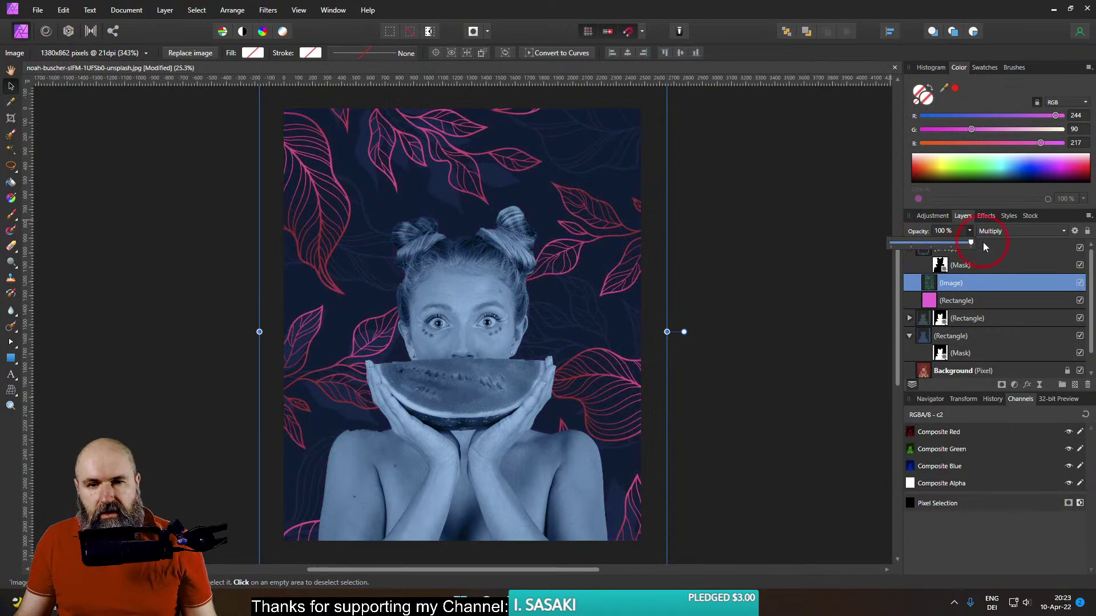
Select the lower masked rectangle that colors the woman and hide the masked rectangle directly above it
{"action": "left_click", "coordinate": [924, 342]}
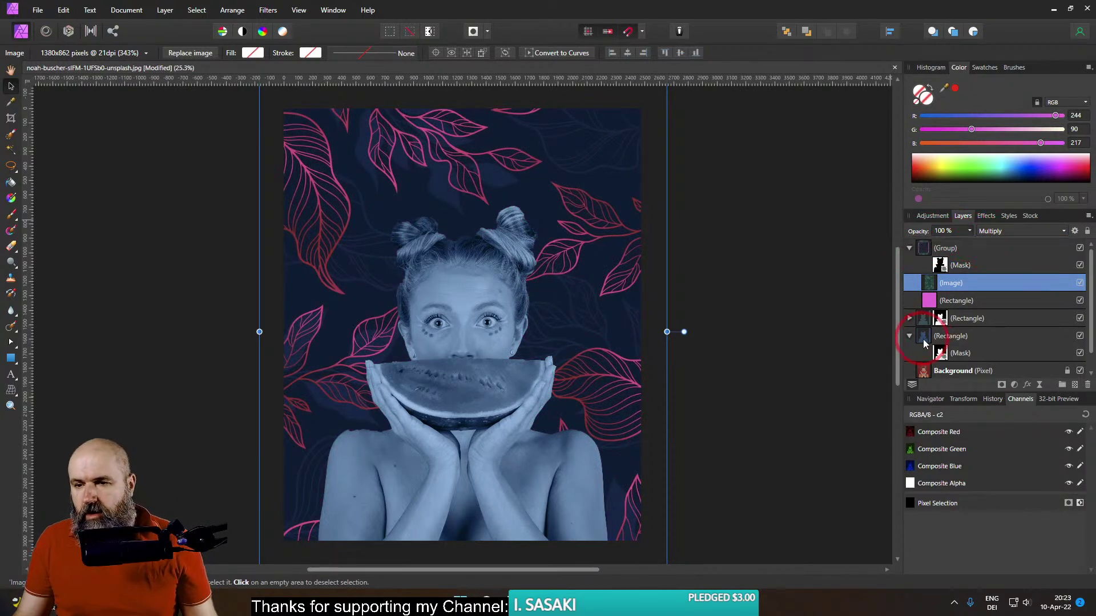
{"action": "scroll", "coordinate": [951, 339], "scroll_direction": "down", "scroll_amount": 1}
{"action": "left_click", "coordinate": [913, 319]}
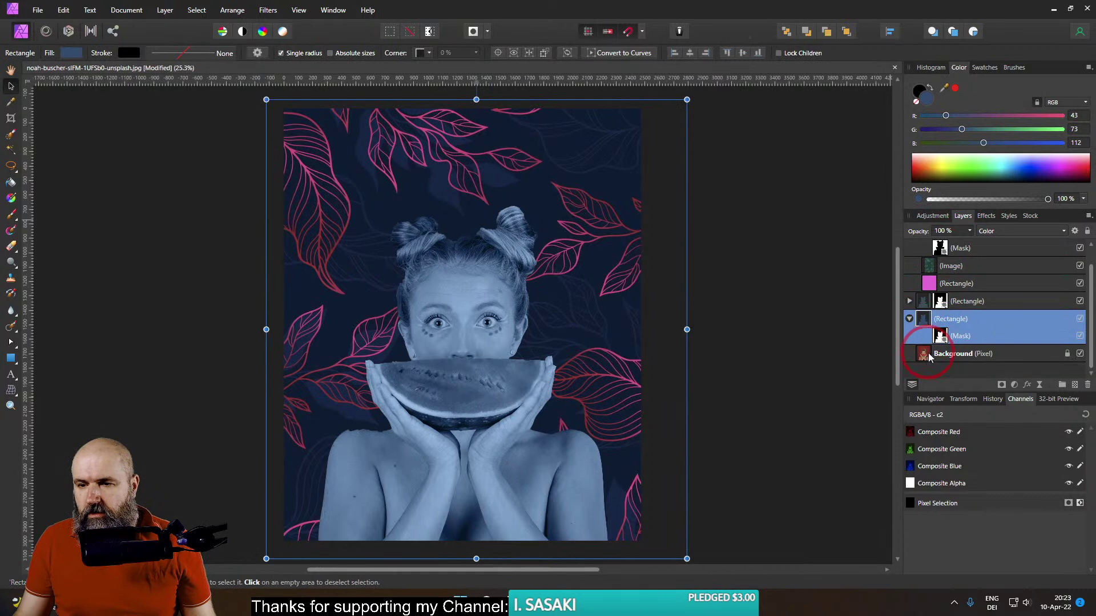
{"action": "scroll", "coordinate": [912, 321], "scroll_direction": "up", "scroll_amount": 1}
{"action": "left_click_drag", "start_coordinate": [912, 336], "coordinate": [918, 324]}
{"action": "left_click", "coordinate": [1080, 319]}
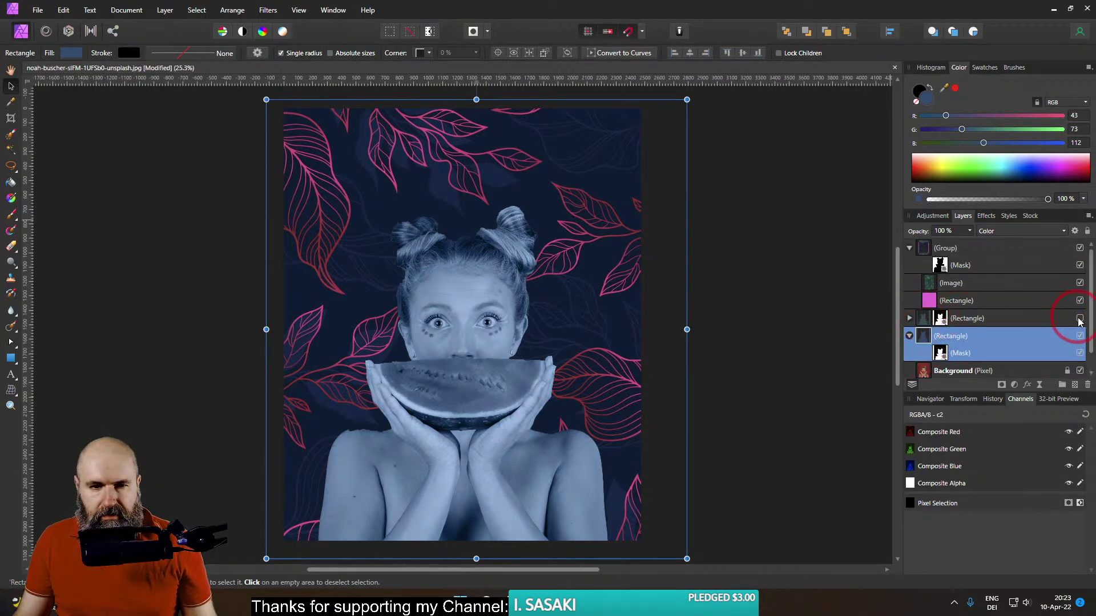
Change the woman's color rectangle fill to a light cyan, RGB 73, 195, 224
{"action": "left_click", "coordinate": [71, 53]}
{"action": "left_click", "coordinate": [94, 129]}
{"action": "mouse_move", "coordinate": [70, 128]}
{"action": "left_mouse_down"}
{"action": "mouse_move", "coordinate": [86, 112]}
{"action": "mouse_move", "coordinate": [122, 117]}
{"action": "mouse_move", "coordinate": [138, 161]}
{"action": "mouse_move", "coordinate": [132, 181]}
{"action": "mouse_move", "coordinate": [97, 156]}
{"action": "mouse_move", "coordinate": [111, 187]}
{"action": "mouse_move", "coordinate": [136, 172]}
{"action": "mouse_move", "coordinate": [138, 140]}
{"action": "mouse_move", "coordinate": [34, 150]}
{"action": "mouse_move", "coordinate": [40, 135]}
{"action": "mouse_move", "coordinate": [37, 152]}
{"action": "mouse_move", "coordinate": [40, 136]}
{"action": "mouse_move", "coordinate": [94, 143]}
{"action": "mouse_move", "coordinate": [85, 140]}
{"action": "left_mouse_up"}
{"action": "left_click", "coordinate": [117, 165]}
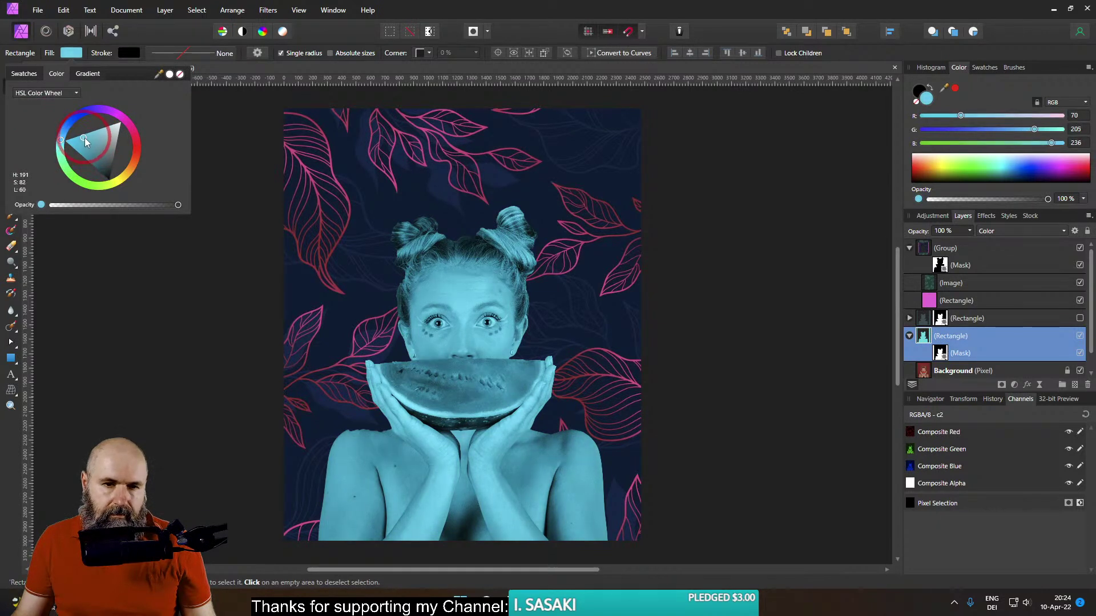
{"action": "left_click", "coordinate": [72, 52]}
Draw a freehand selection with straight segments around the watermelon's flesh, following its upper edge and inner rind back to the starting point
{"action": "scroll", "coordinate": [467, 388], "scroll_direction": "up", "scroll_amount": 5}
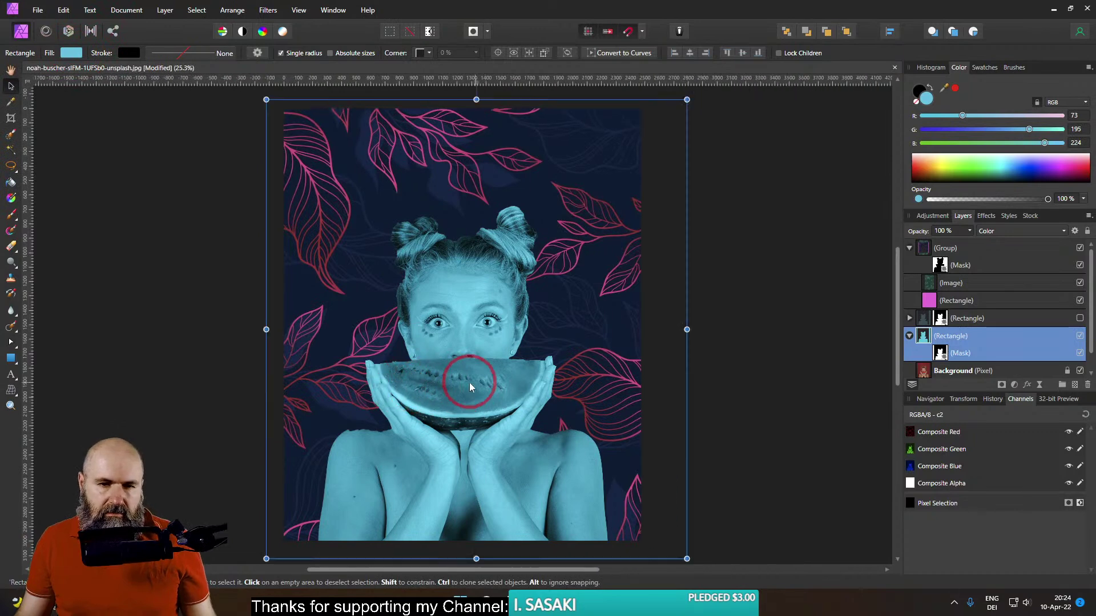
{"action": "scroll", "coordinate": [465, 357], "scroll_direction": "down", "scroll_amount": 3}
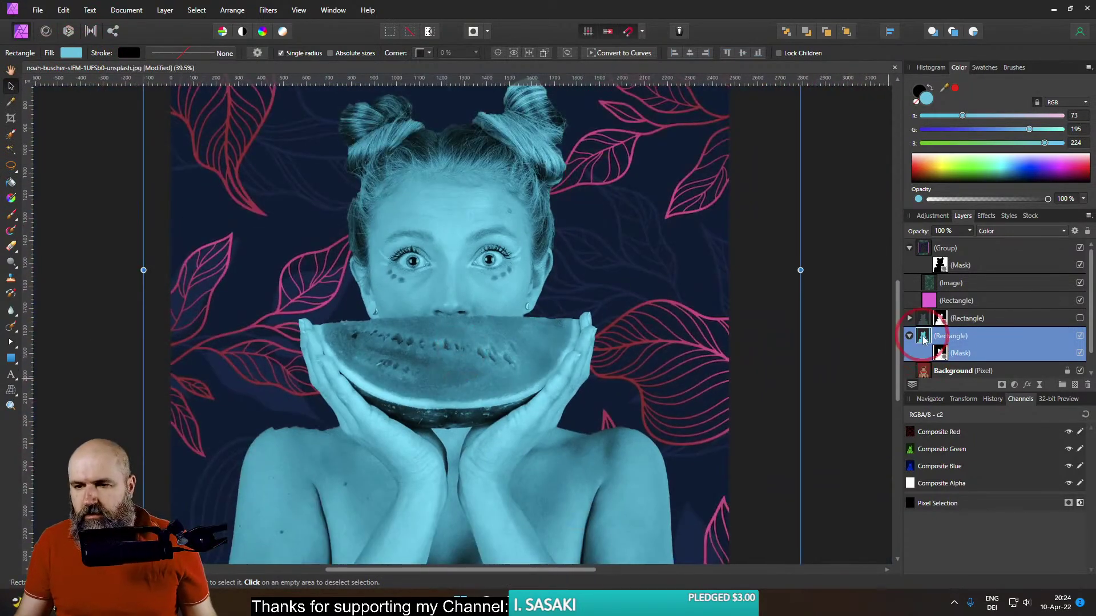
{"action": "left_click", "coordinate": [12, 165]}
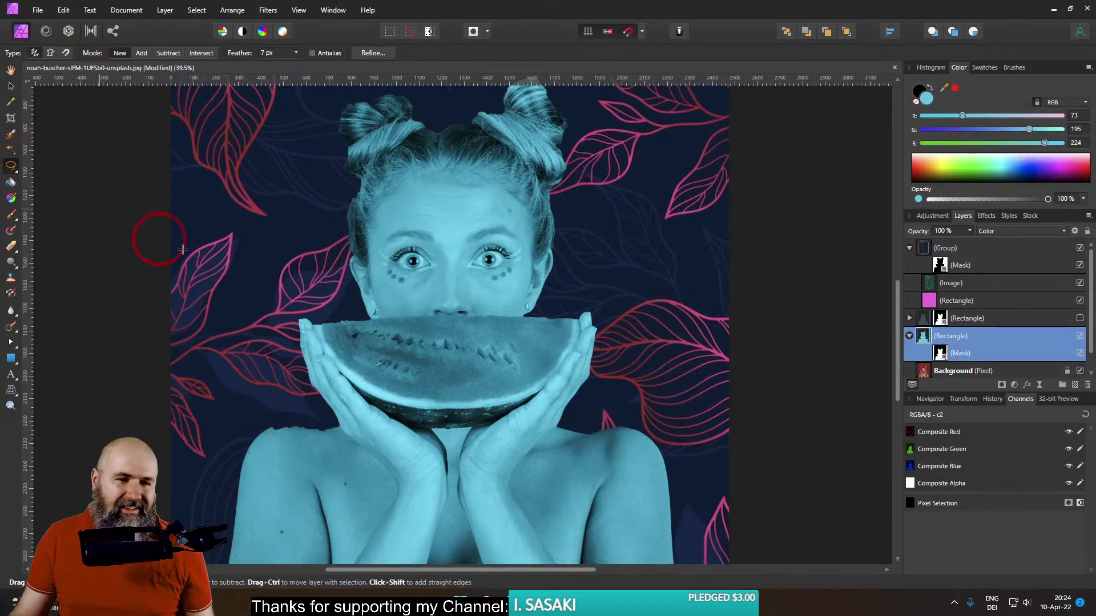
{"action": "scroll", "coordinate": [368, 329], "scroll_direction": "up", "scroll_amount": 5}
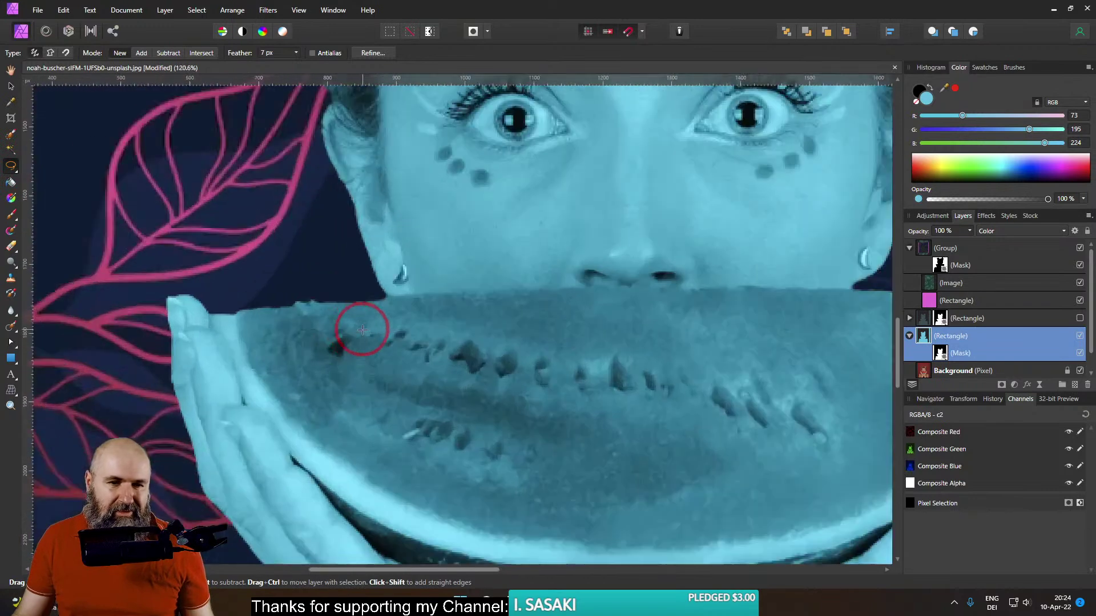
{"action": "left_click", "coordinate": [238, 314]}
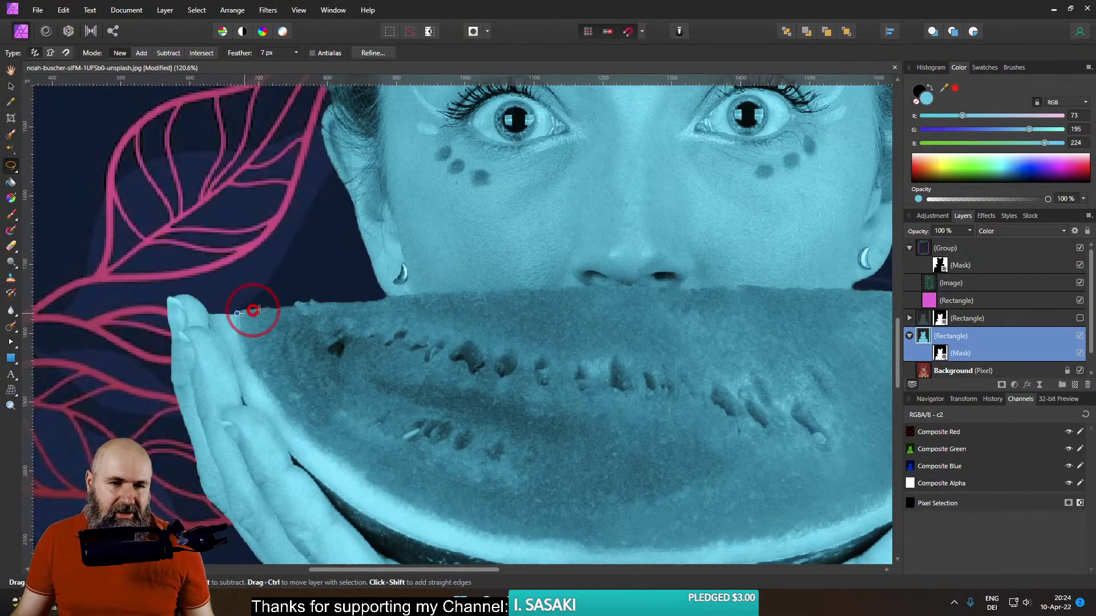
{"action": "left_click", "coordinate": [463, 297], "text": "shift"}
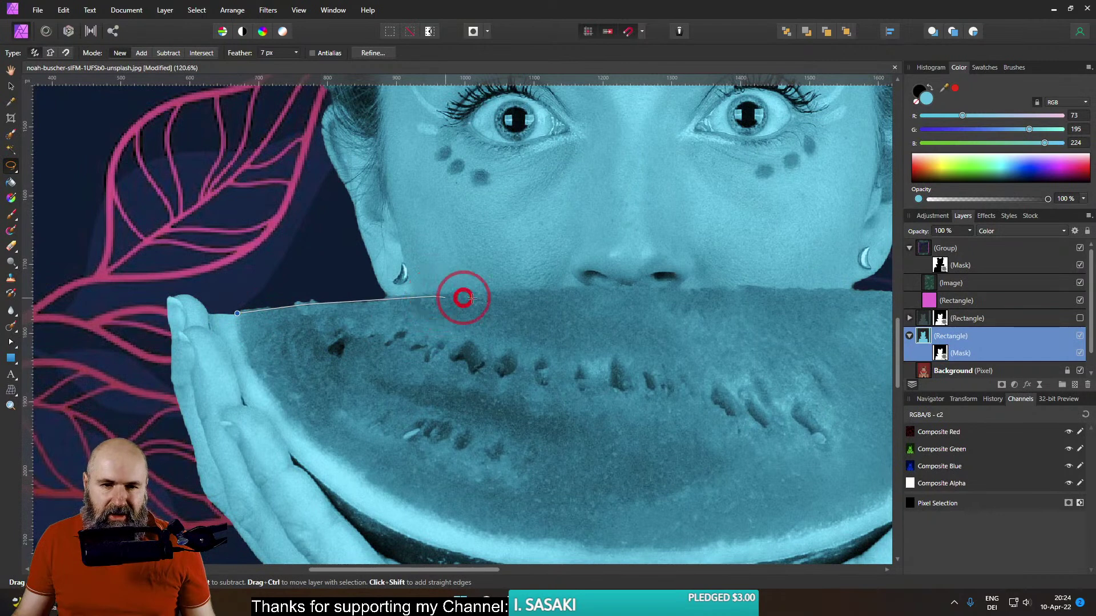
{"action": "left_click_drag", "start_coordinate": [571, 293], "coordinate": [90, 289]}
{"action": "left_click", "coordinate": [202, 281], "text": "shift"}
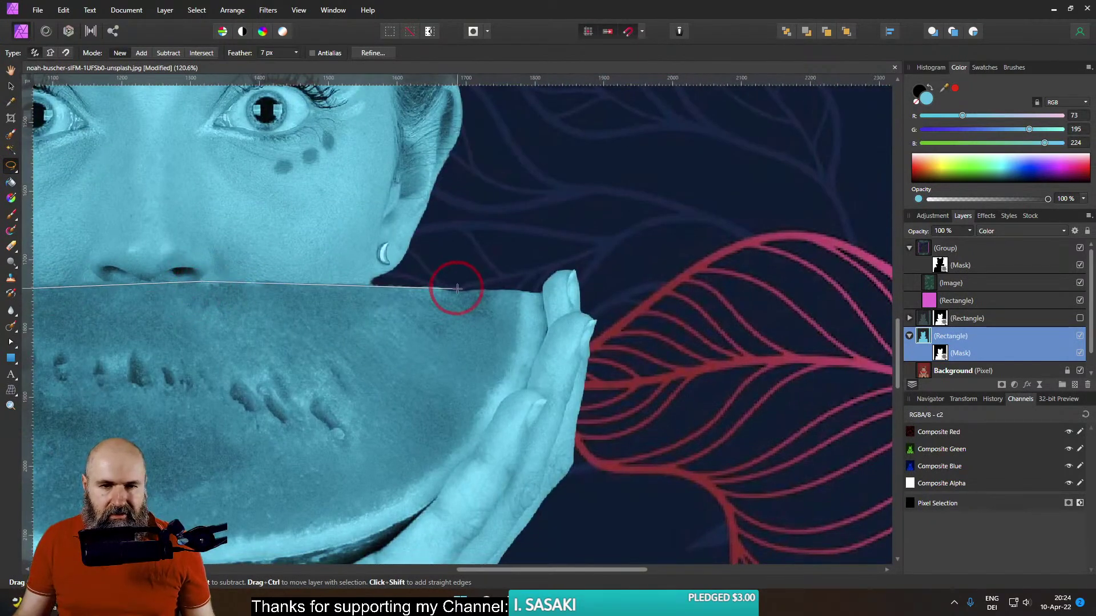
{"action": "left_click", "coordinate": [523, 293], "text": "shift"}
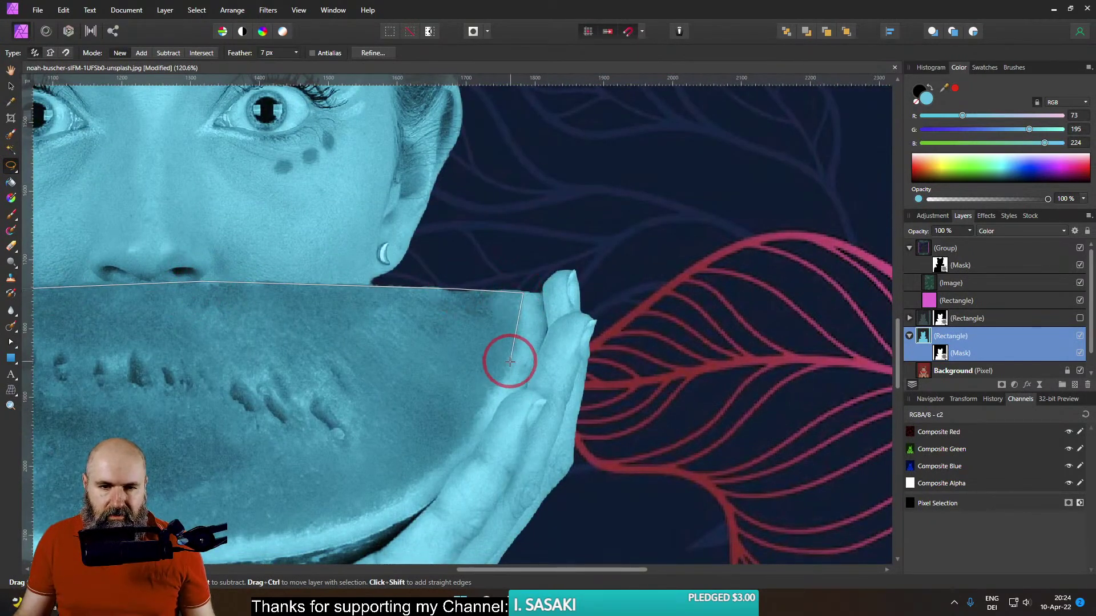
{"action": "left_click", "coordinate": [512, 361], "text": "shift"}
{"action": "left_click", "coordinate": [478, 413], "text": "shift"}
{"action": "left_click_drag", "start_coordinate": [413, 463], "coordinate": [514, 269]}
{"action": "left_click", "coordinate": [539, 247], "text": "shift"}
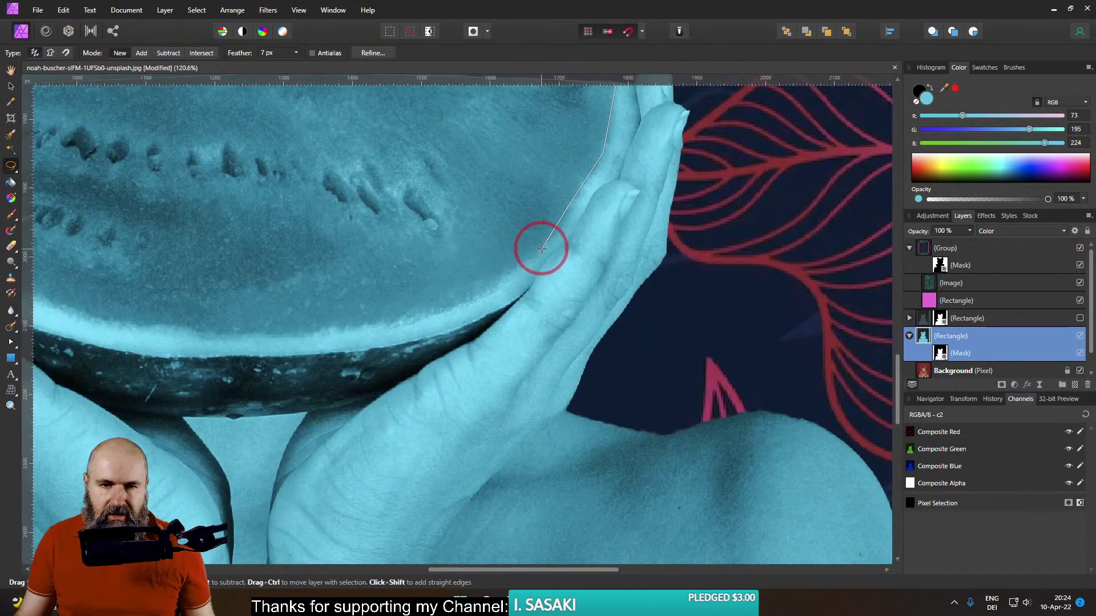
{"action": "left_click", "coordinate": [500, 284], "text": "shift"}
{"action": "left_click", "coordinate": [384, 322], "text": "shift"}
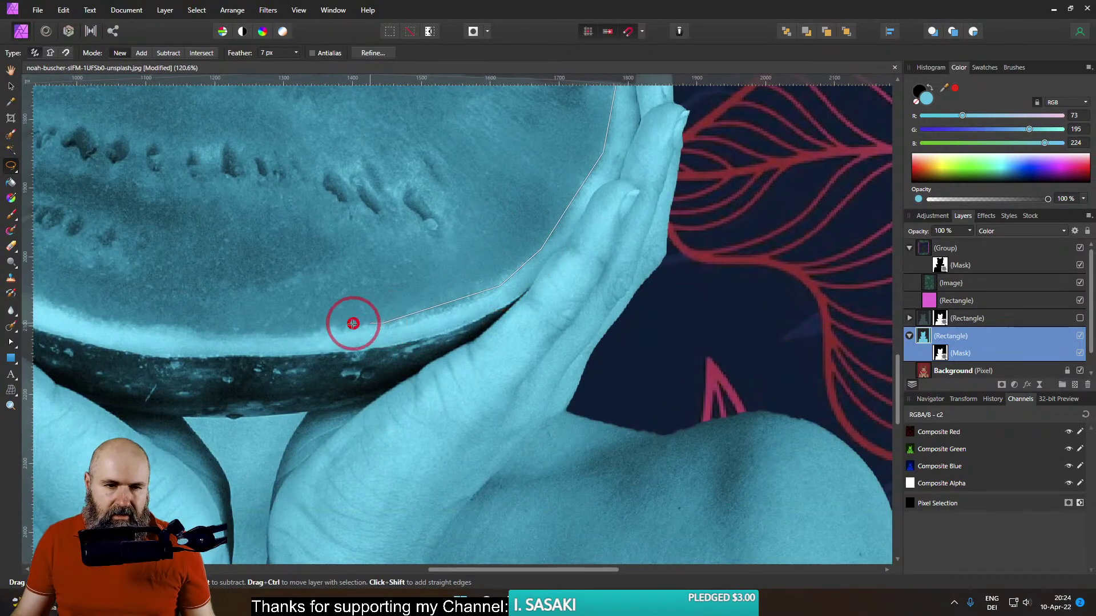
{"action": "left_click", "coordinate": [289, 330], "text": "shift"}
{"action": "left_click_drag", "start_coordinate": [301, 322], "coordinate": [587, 307]}
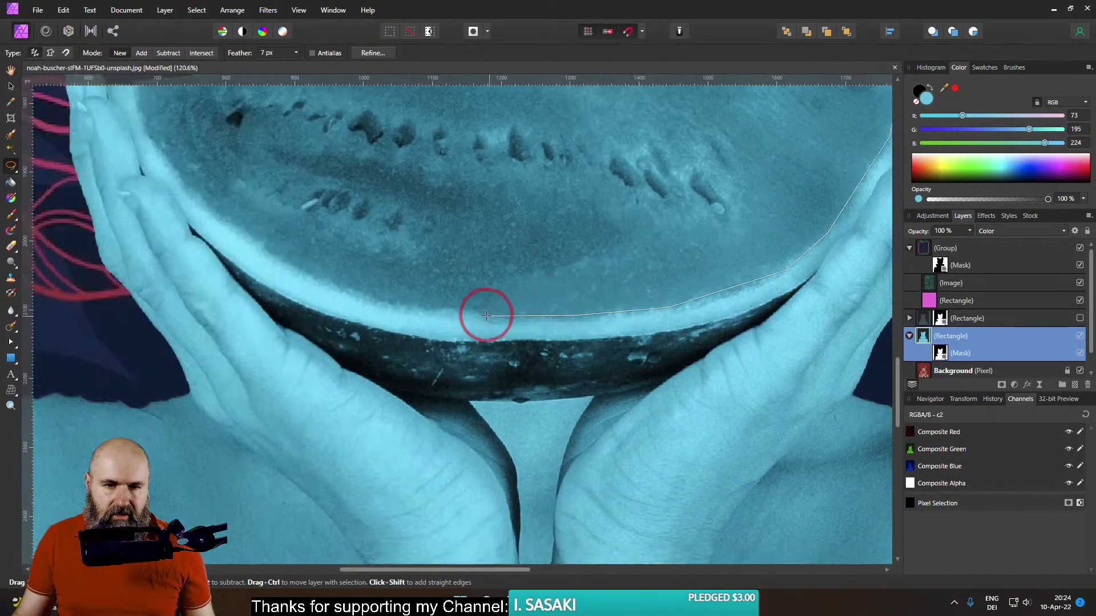
{"action": "left_click", "coordinate": [359, 298], "text": "shift"}
{"action": "mouse_move", "coordinate": [283, 260]}
{"action": "left_mouse_down"}
{"action": "mouse_move", "coordinate": [320, 259]}
{"action": "mouse_move", "coordinate": [531, 350]}
{"action": "left_mouse_up"}
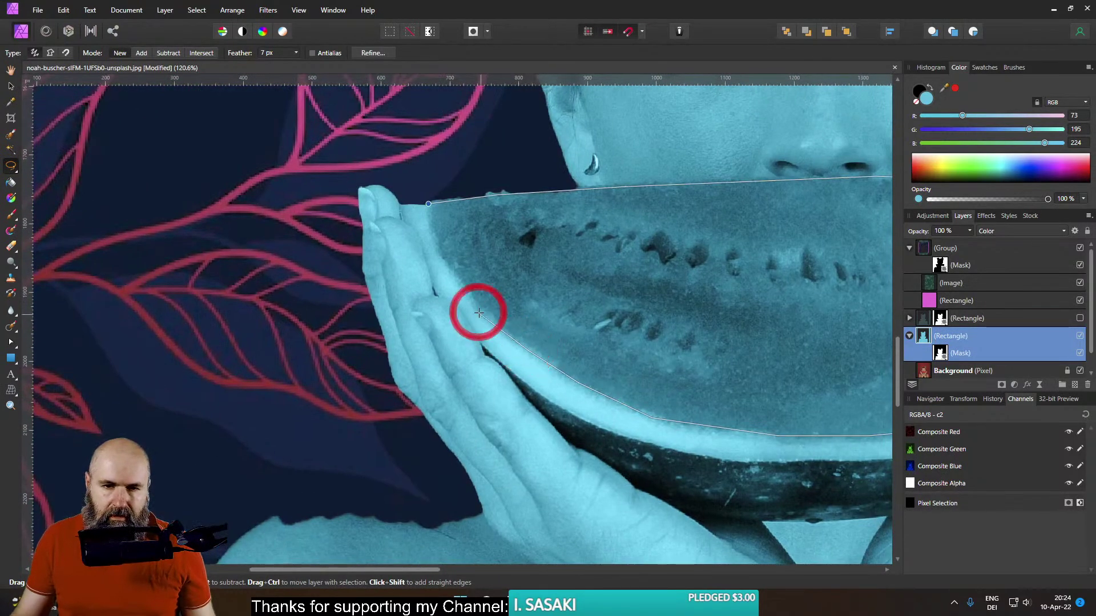
{"action": "mouse_move", "coordinate": [479, 313]}
{"action": "left_mouse_down"}
{"action": "mouse_move", "coordinate": [447, 267]}
{"action": "mouse_move", "coordinate": [429, 203]}
{"action": "left_mouse_up"}
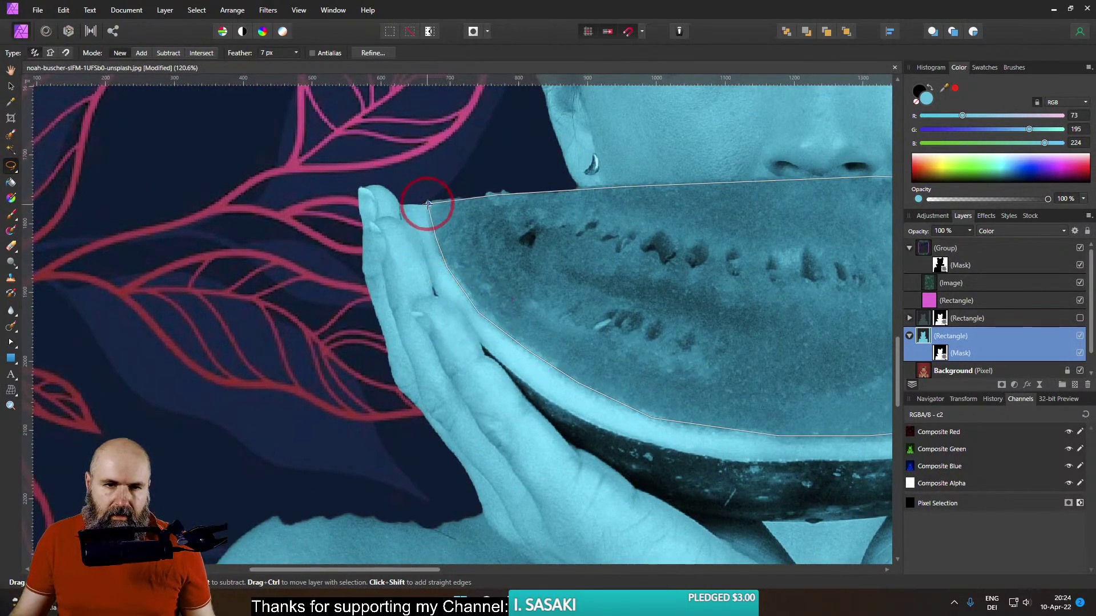
{"action": "scroll", "coordinate": [365, 197], "scroll_direction": "down", "scroll_amount": 5}
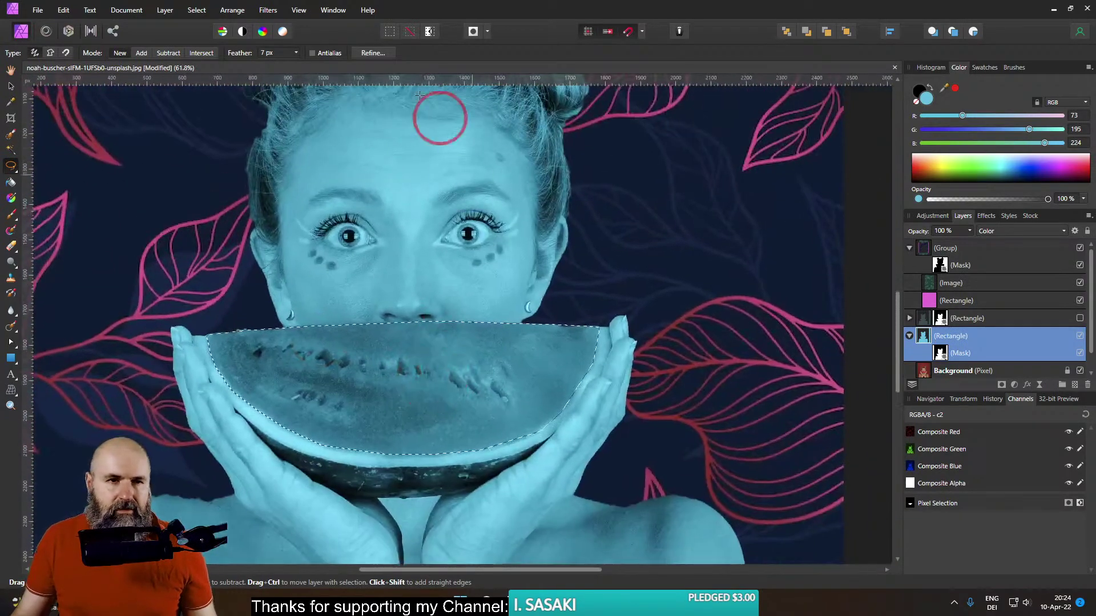
Smooth the watermelon selection with a 4 px radius
{"action": "left_click", "coordinate": [232, 9]}
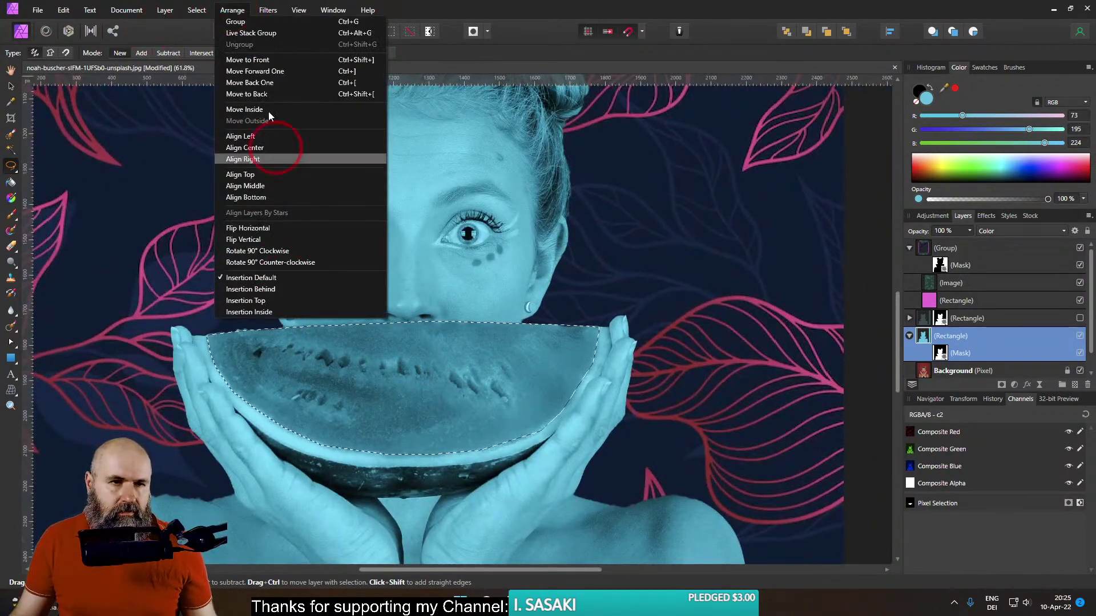
{"action": "mouse_move", "coordinate": [197, 10]}
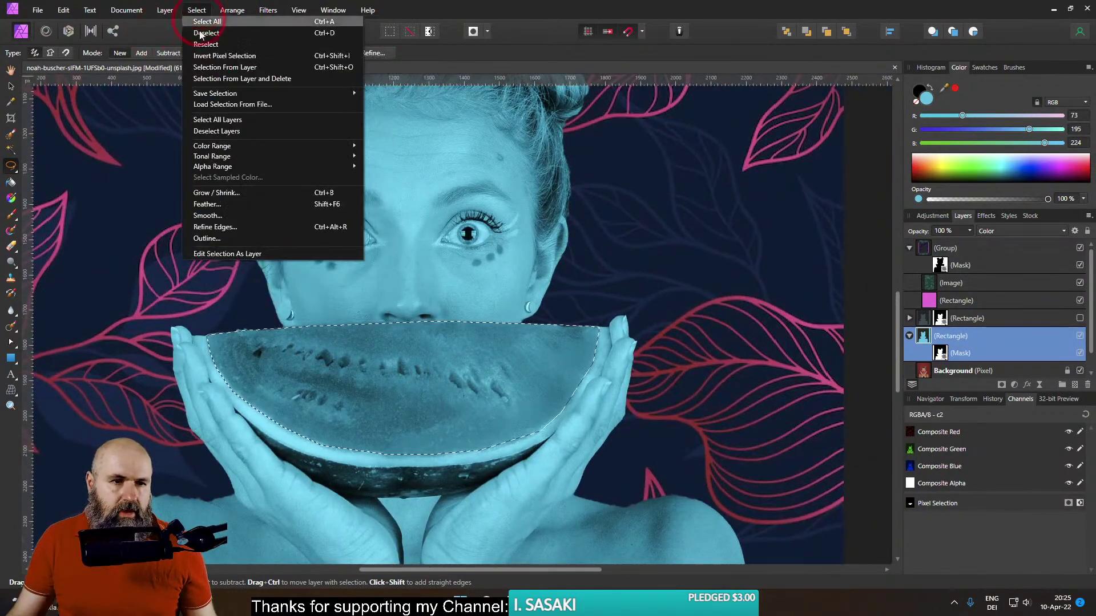
{"action": "left_click", "coordinate": [228, 197]}
{"action": "left_click", "coordinate": [842, 534]}
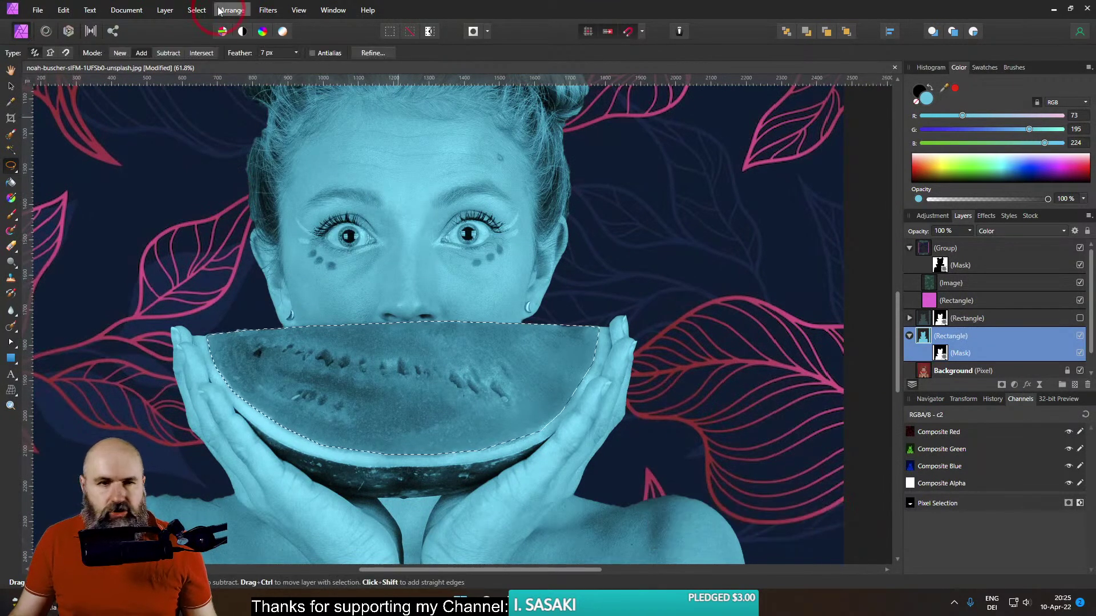
{"action": "left_click", "coordinate": [196, 10]}
{"action": "left_click", "coordinate": [216, 210]}
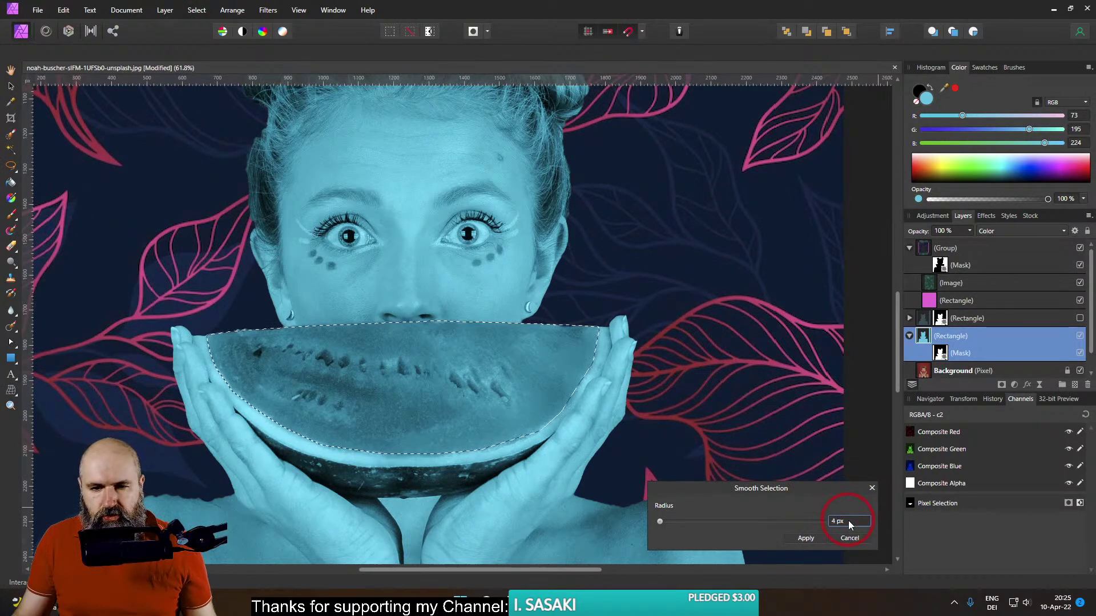
{"action": "left_click", "coordinate": [815, 537]}
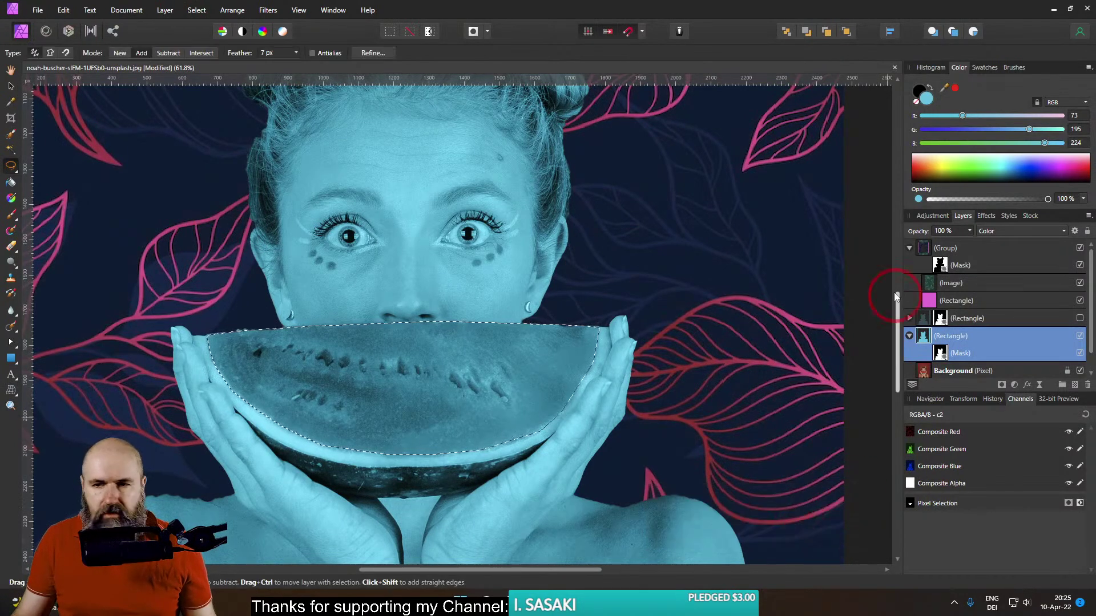
Create a mask from the watermelon selection and move it out of the woman's rectangle to directly above that layer
{"action": "left_click", "coordinate": [1002, 385]}
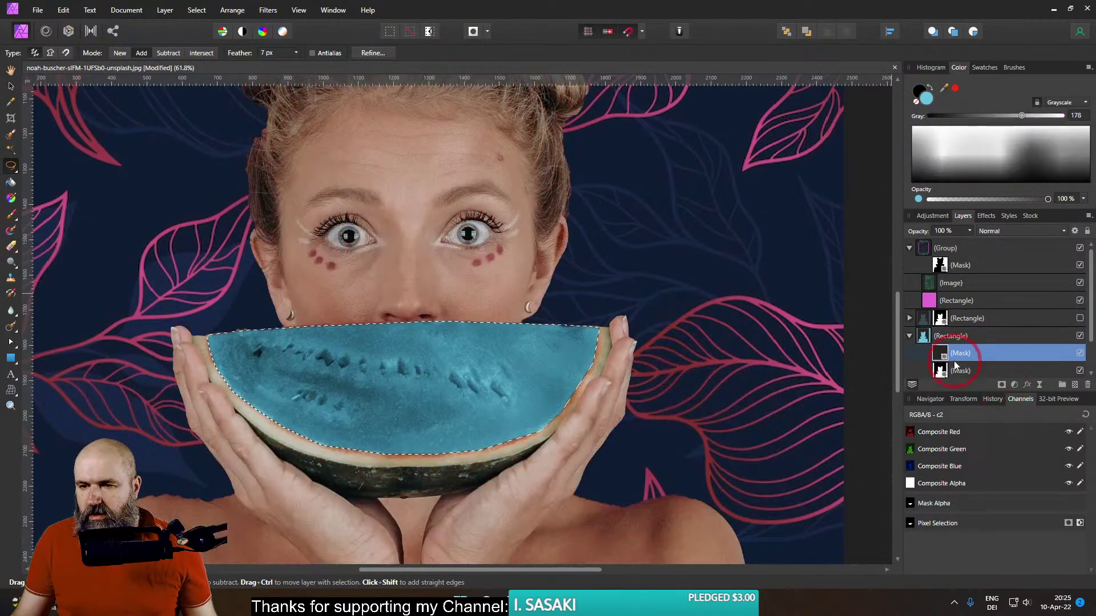
{"action": "left_click_drag", "start_coordinate": [964, 352], "coordinate": [926, 339]}
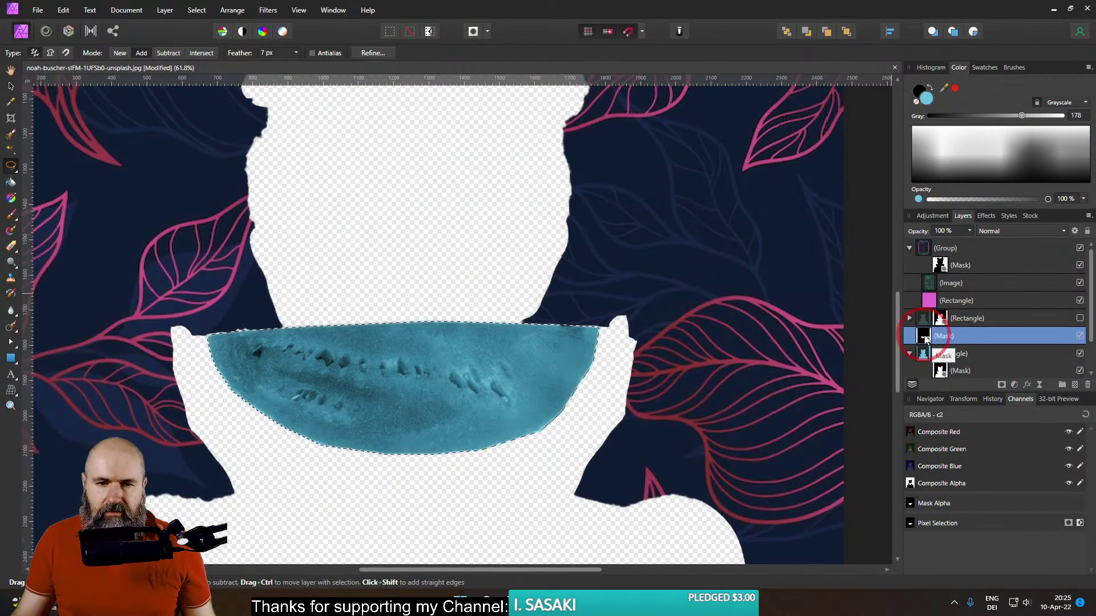
{"action": "left_click", "coordinate": [1014, 386]}
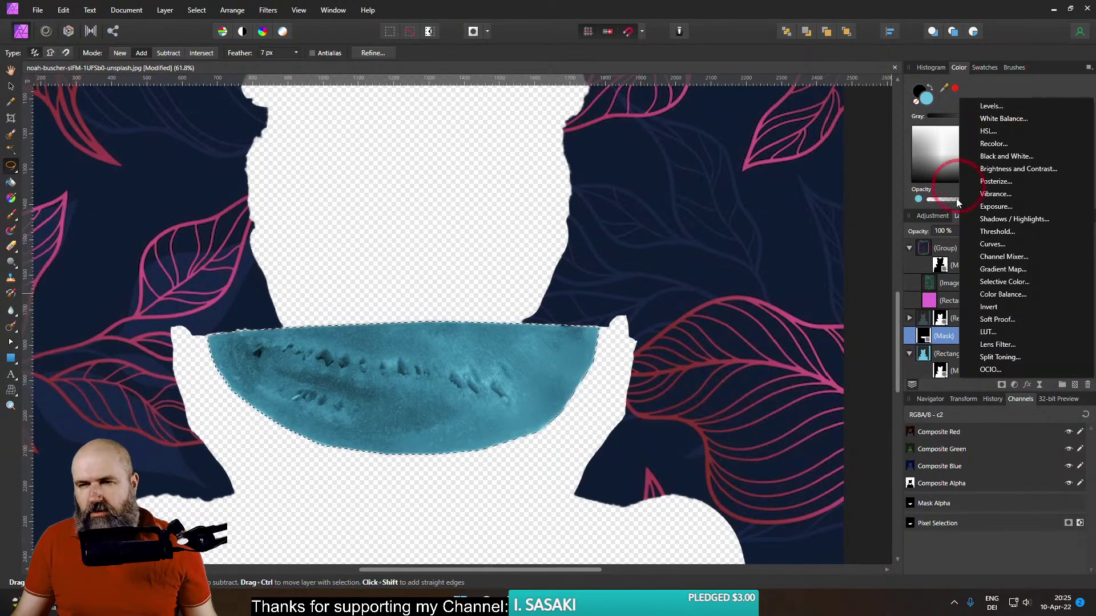
{"action": "left_click", "coordinate": [923, 335]}
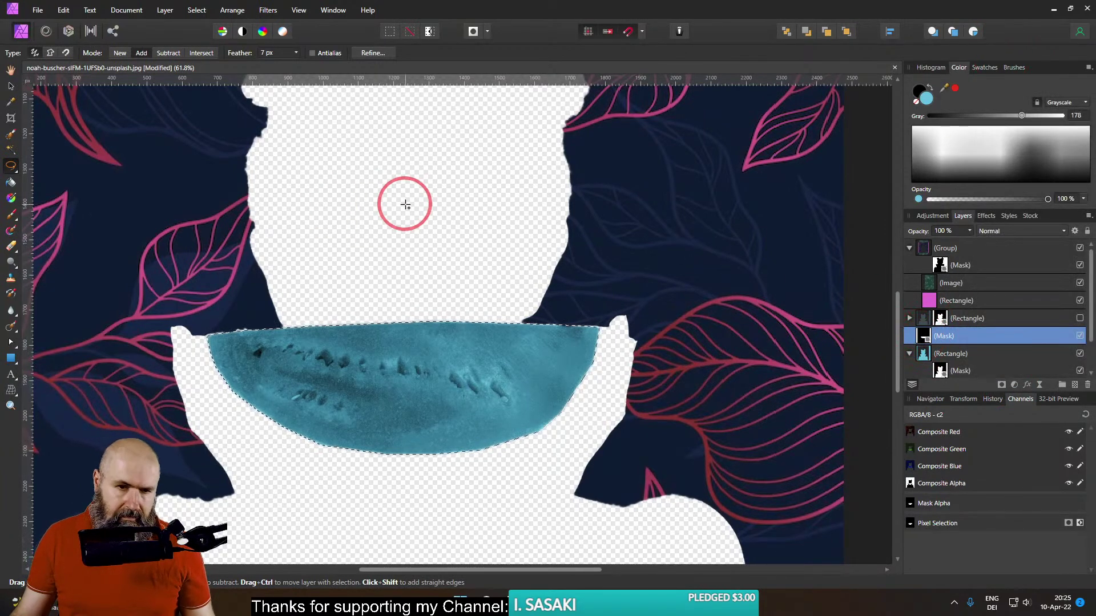
Deselect the pixel selection, then draw a rectangle covering the watermelon and apply the separate watermelon mask to it
{"action": "left_click", "coordinate": [134, 210]}
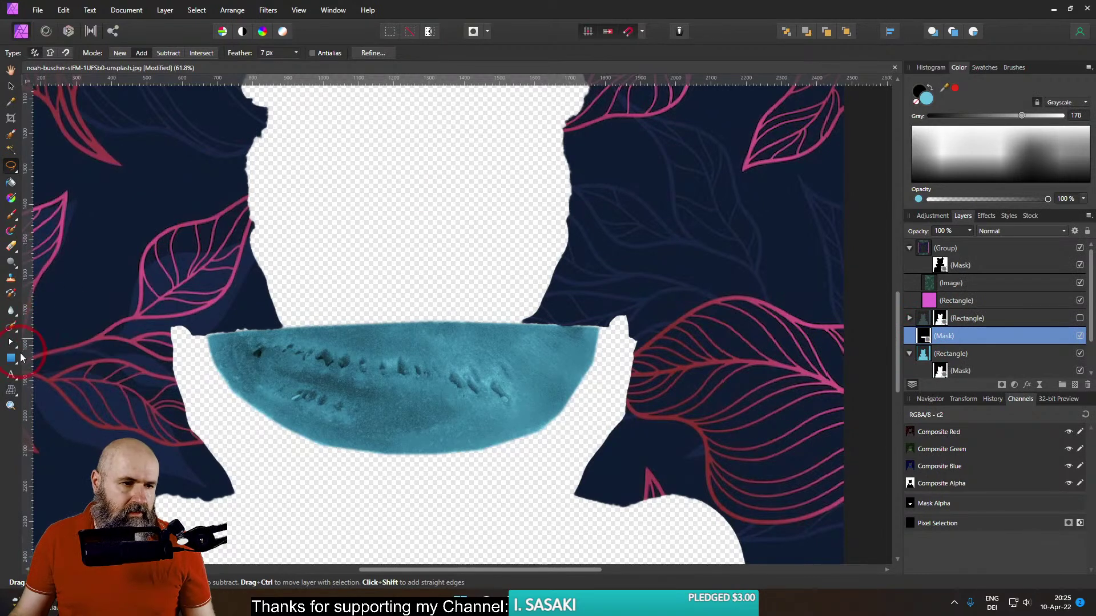
{"action": "left_click", "coordinate": [10, 358]}
{"action": "mouse_move", "coordinate": [124, 257]}
{"action": "left_mouse_down"}
{"action": "mouse_move", "coordinate": [612, 492]}
{"action": "mouse_move", "coordinate": [729, 491]}
{"action": "left_mouse_up"}
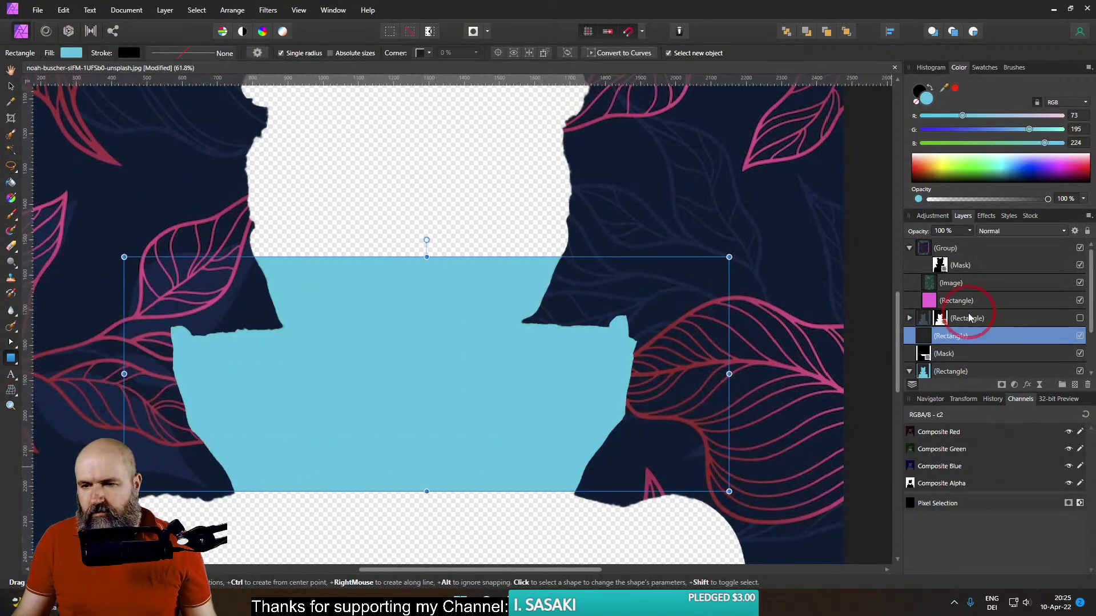
{"action": "left_click", "coordinate": [935, 338]}
{"action": "left_click_drag", "start_coordinate": [935, 338], "coordinate": [934, 337]}
Fill the watermelon rectangle with red, RGB 224, 73, 87, and set its blend mode to Color
{"action": "left_click", "coordinate": [70, 54]}
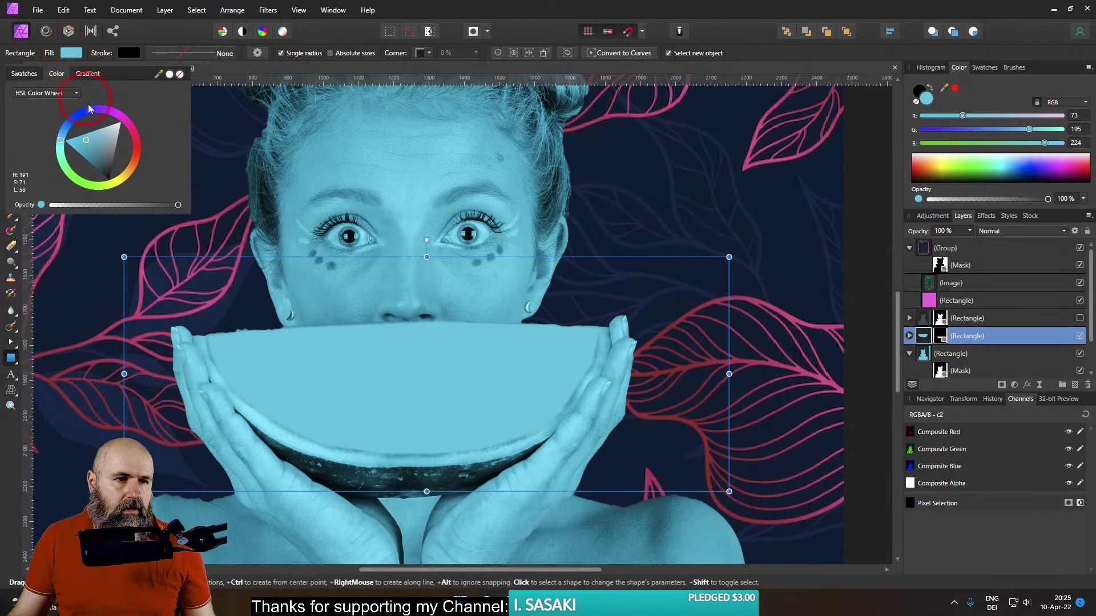
{"action": "left_click", "coordinate": [135, 144]}
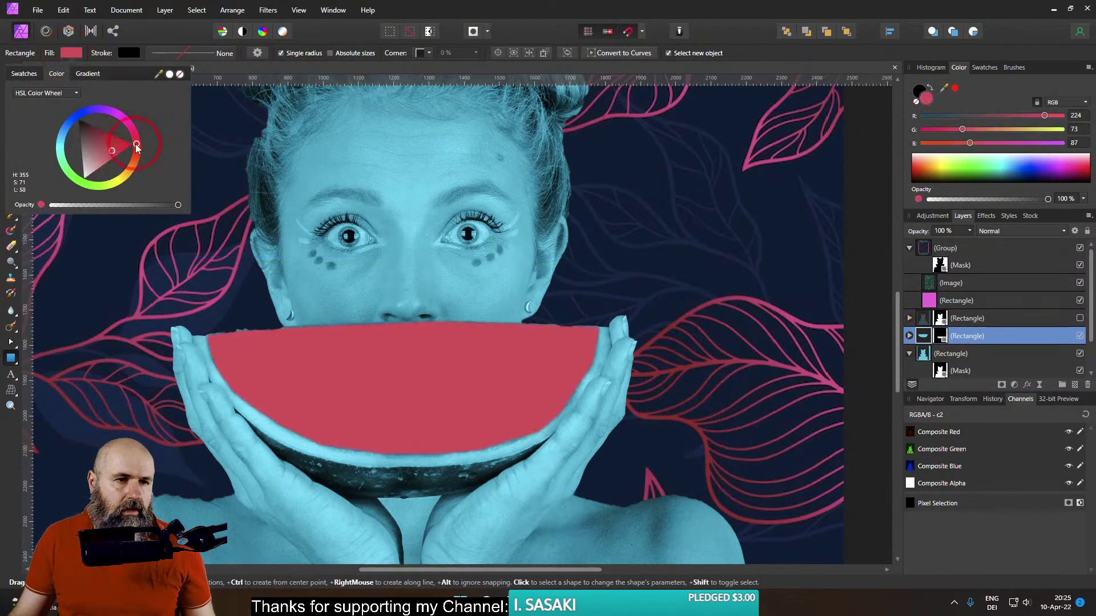
{"action": "left_click", "coordinate": [1004, 232]}
{"action": "scroll", "coordinate": [1010, 342], "scroll_direction": "down", "scroll_amount": 3}
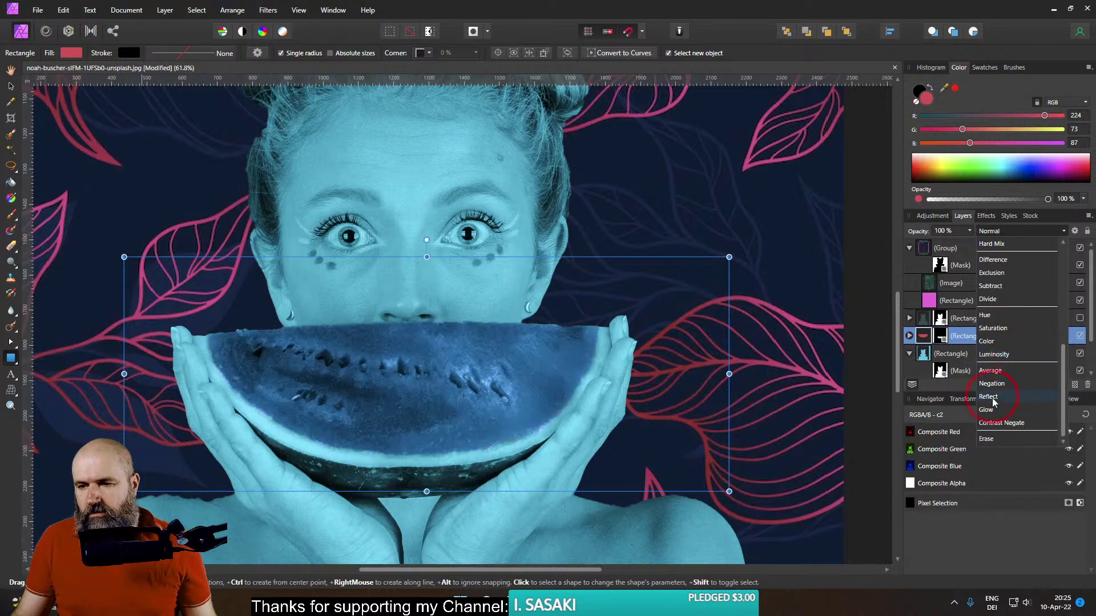
{"action": "left_click", "coordinate": [992, 341]}
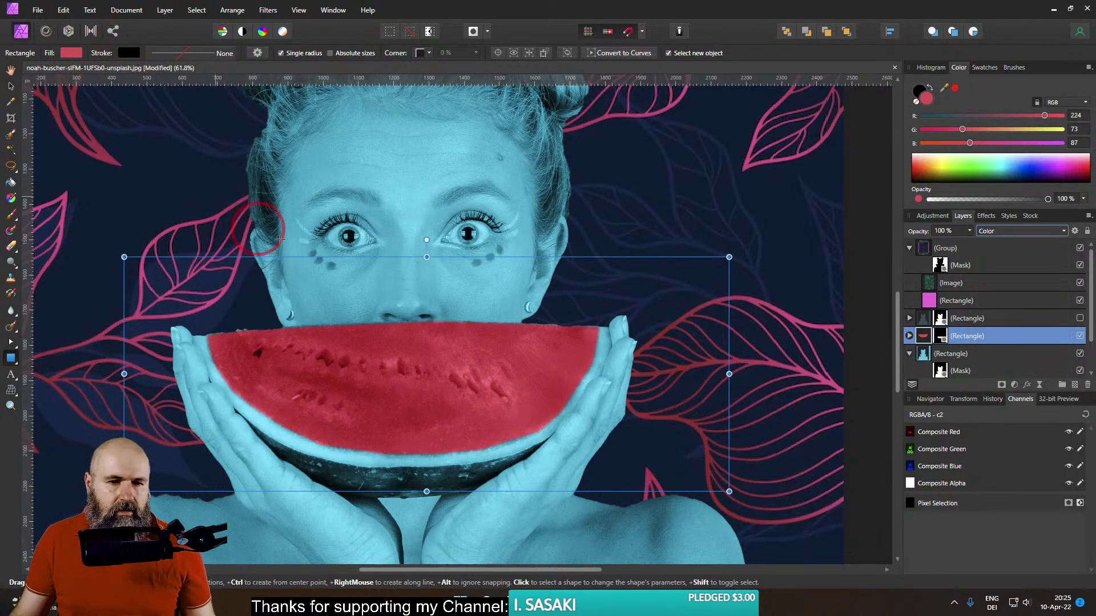
Deselect the watermelon layer and review the whole recolored portrait
{"action": "scroll", "coordinate": [392, 275], "scroll_direction": "down", "scroll_amount": 5}
{"action": "left_click_drag", "start_coordinate": [536, 313], "coordinate": [616, 380]}
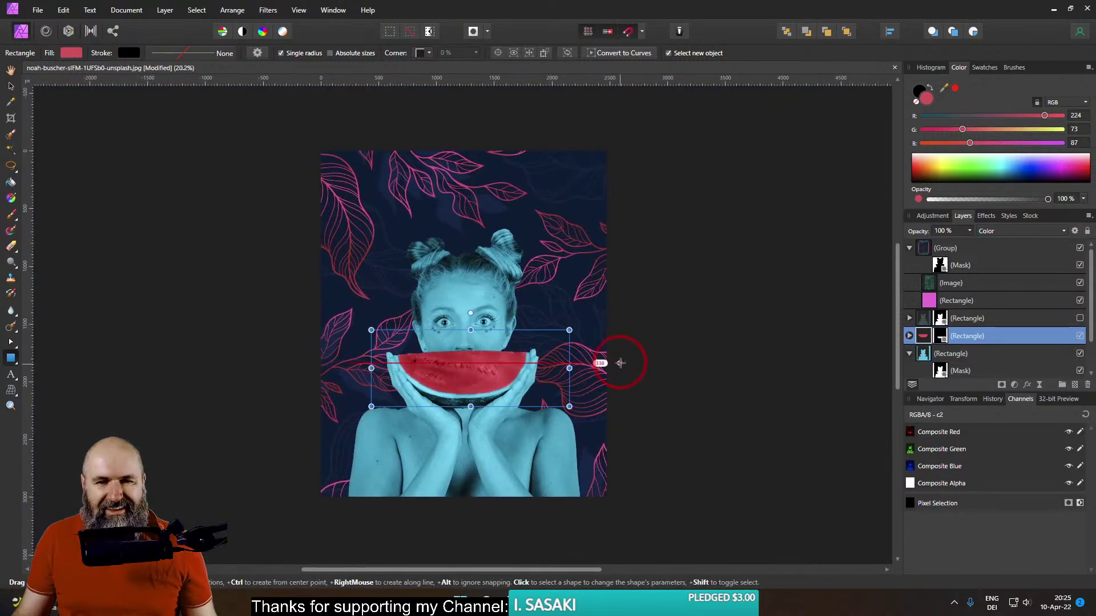
{"action": "scroll", "coordinate": [628, 364], "scroll_direction": "up", "scroll_amount": 1}
{"action": "left_click_drag", "start_coordinate": [637, 367], "coordinate": [678, 377]}
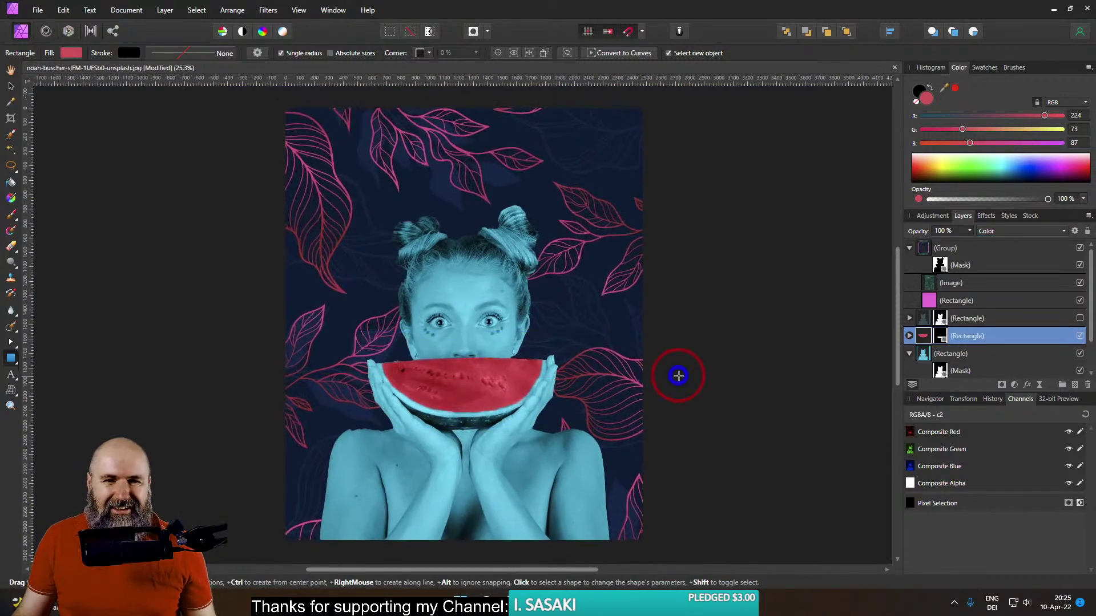
{"action": "left_click", "coordinate": [12, 87]}
{"action": "left_click", "coordinate": [65, 116]}
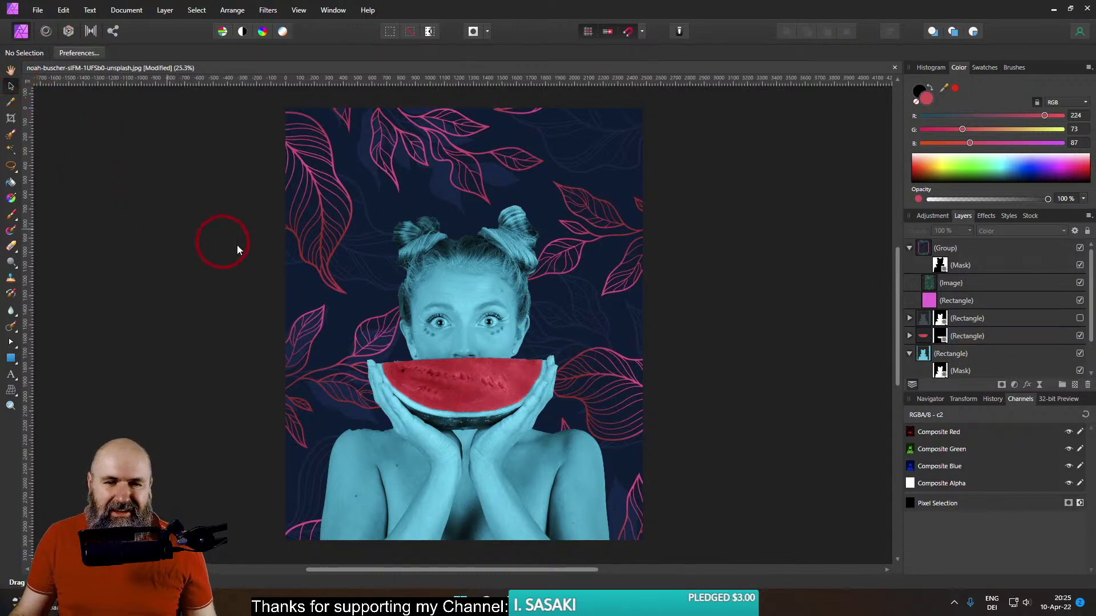
Add a new empty pixel layer directly above the red watermelon rectangle for painting seeds
{"action": "left_click", "coordinate": [928, 335]}
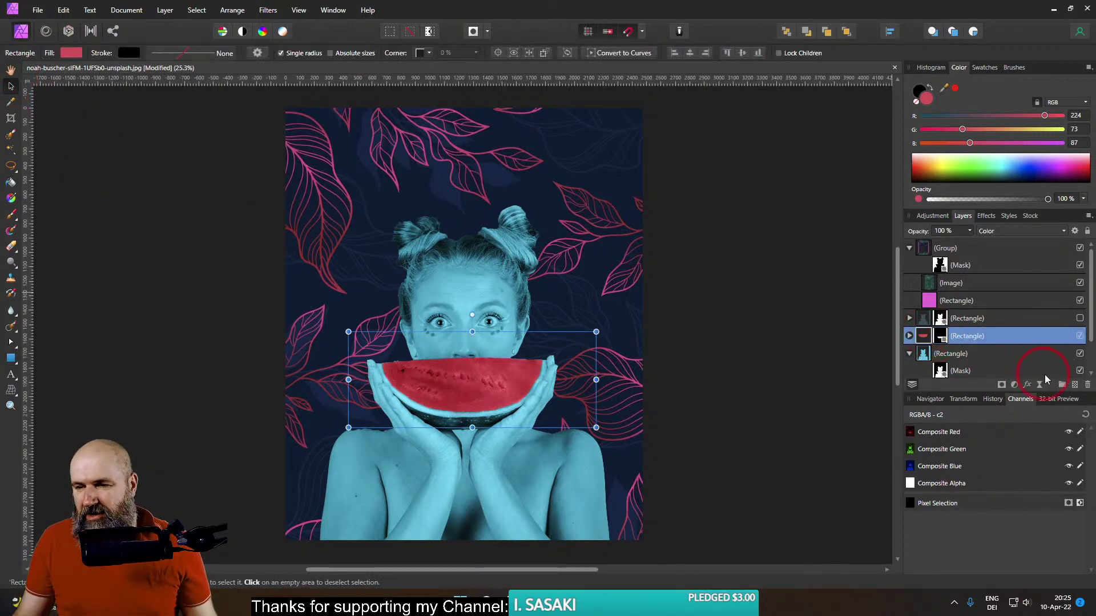
{"action": "scroll", "coordinate": [448, 387], "scroll_direction": "up", "scroll_amount": 5}
{"action": "scroll", "coordinate": [493, 389], "scroll_direction": "up", "scroll_amount": 2}
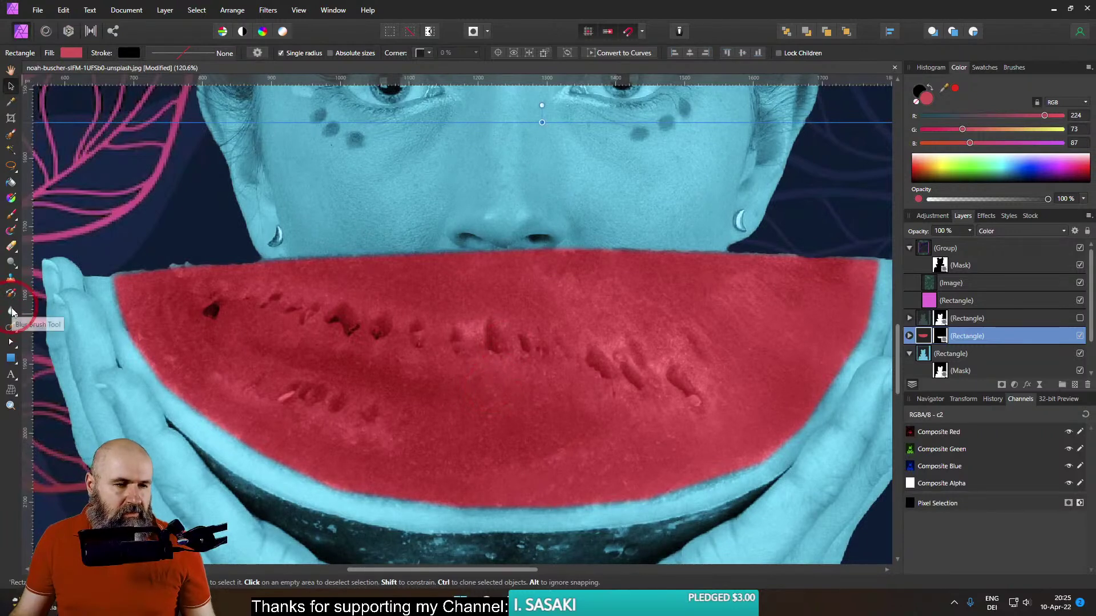
{"action": "mouse_move", "coordinate": [585, 602]}
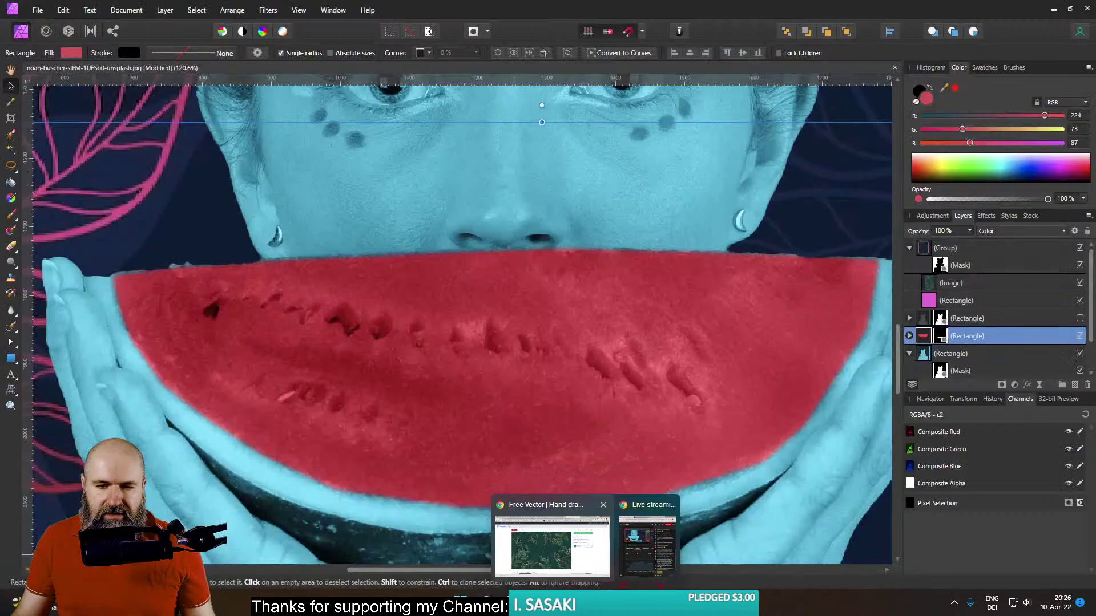
{"action": "left_click", "coordinate": [388, 362]}
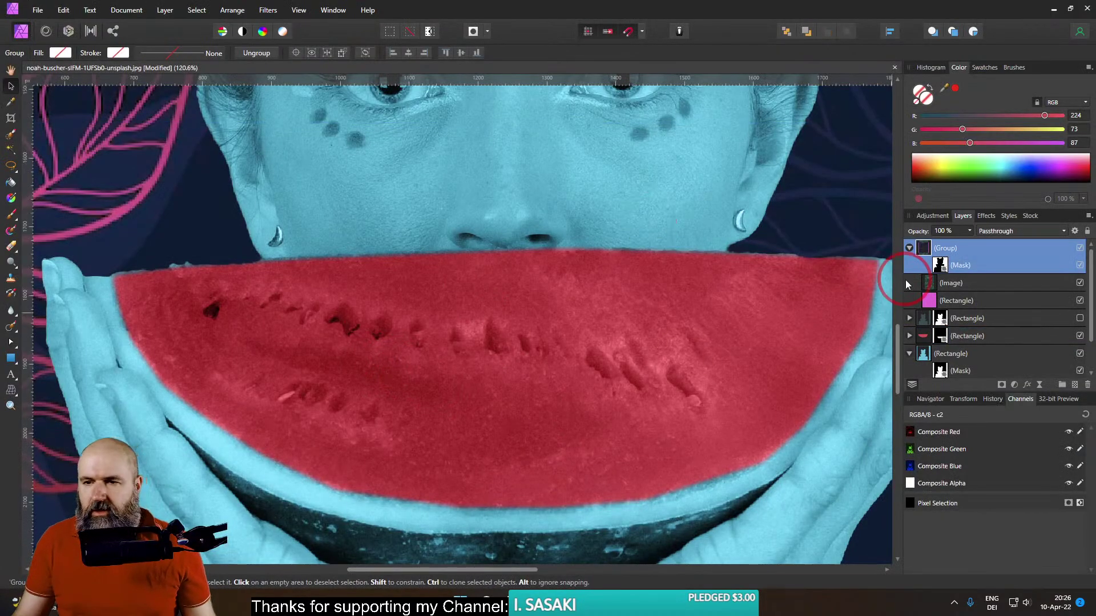
{"action": "left_click", "coordinate": [1005, 336]}
{"action": "left_click", "coordinate": [1074, 384]}
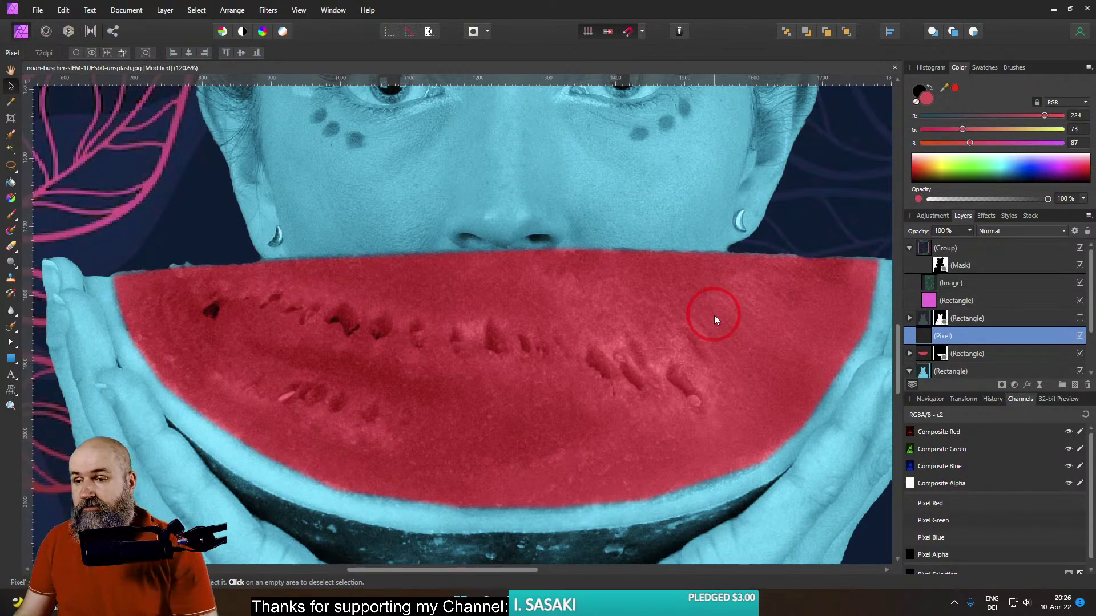
Paint a solid black teardrop-shaped seed on the watermelon with a 19.6 px Paint Brush at 79% hardness
{"action": "scroll", "coordinate": [652, 346], "scroll_direction": "down", "scroll_amount": 3}
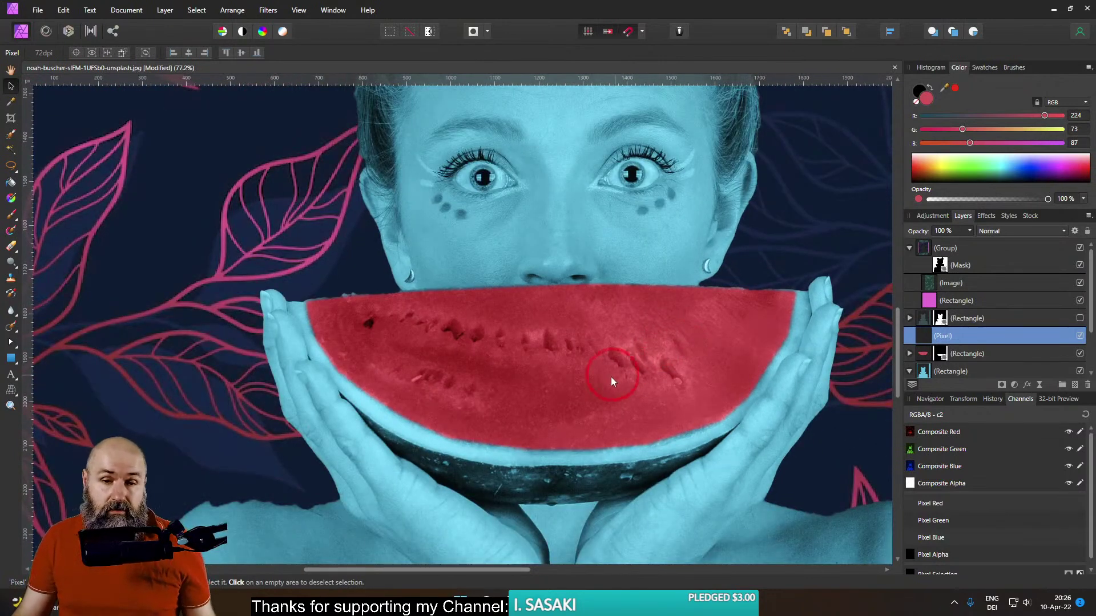
{"action": "scroll", "coordinate": [611, 376], "scroll_direction": "up", "scroll_amount": 3}
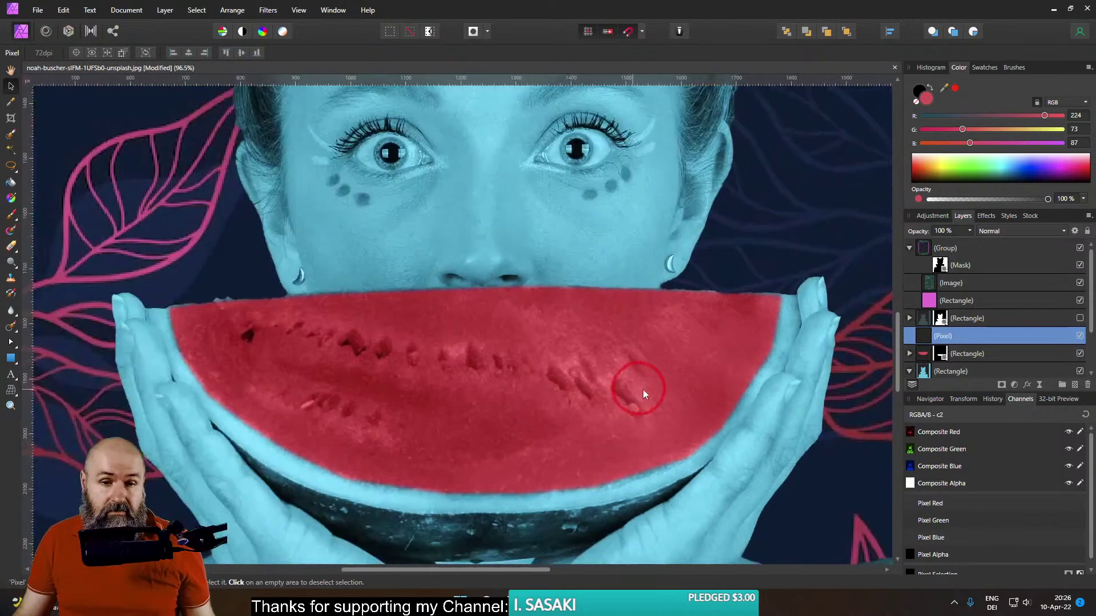
{"action": "left_click_drag", "start_coordinate": [643, 389], "coordinate": [699, 371]}
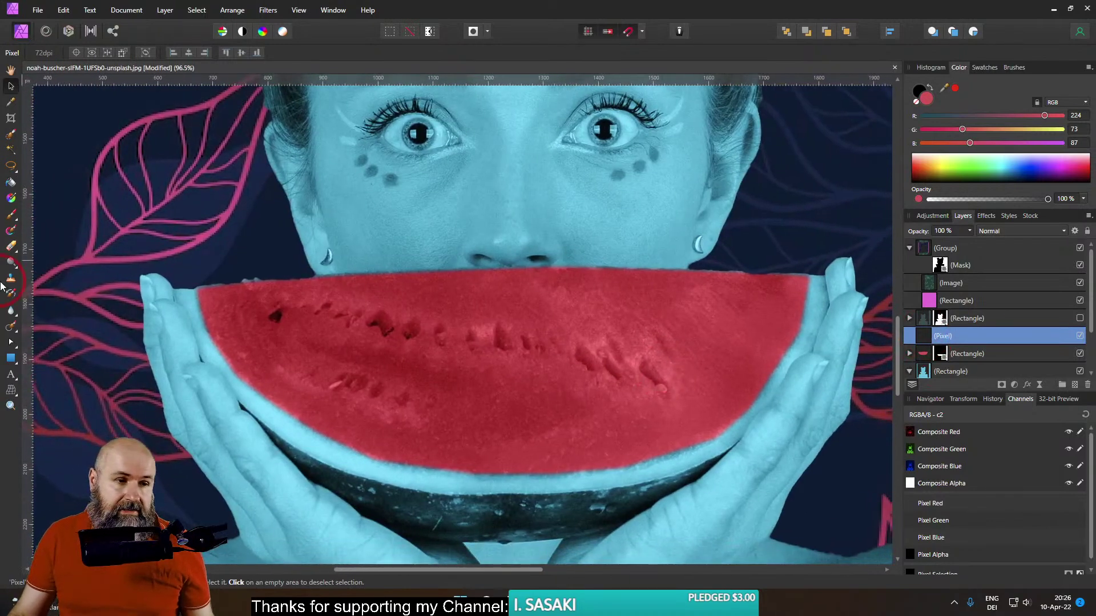
{"action": "left_click", "coordinate": [9, 215]}
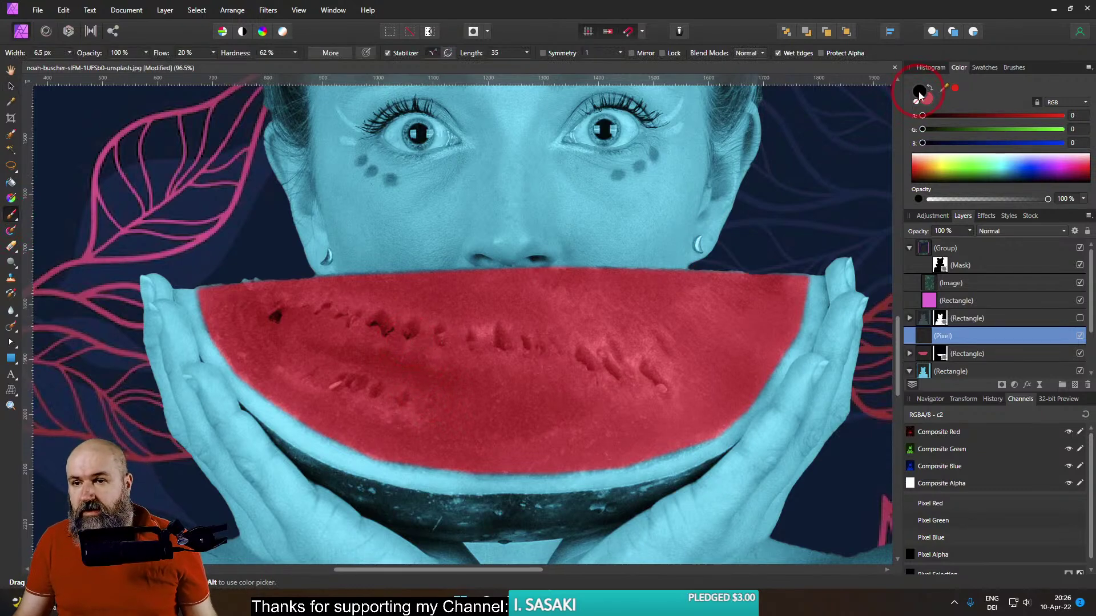
{"action": "left_click_drag", "start_coordinate": [437, 366], "coordinate": [433, 413]}
{"action": "scroll", "coordinate": [436, 366], "scroll_direction": "up", "scroll_amount": 5}
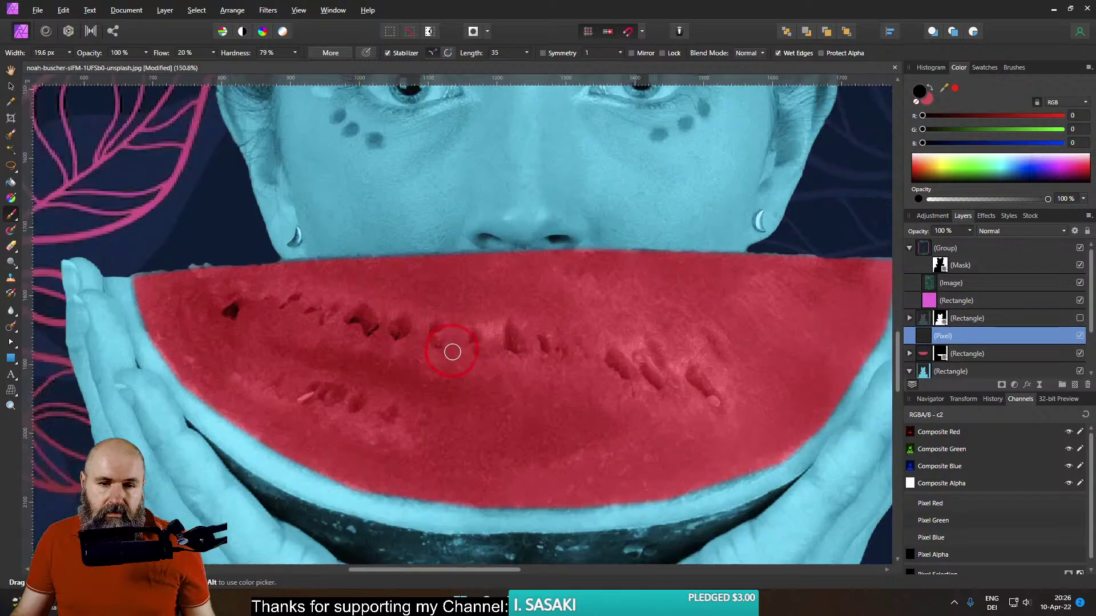
{"action": "scroll", "coordinate": [485, 350], "scroll_direction": "down", "scroll_amount": 3}
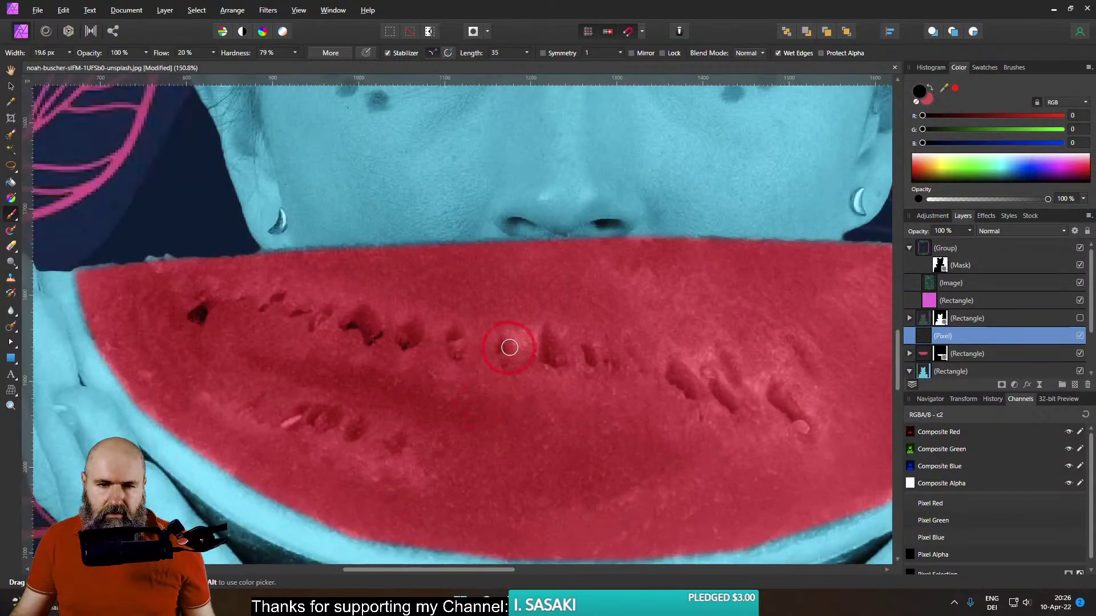
{"action": "mouse_move", "coordinate": [509, 347]}
{"action": "left_mouse_down"}
{"action": "mouse_move", "coordinate": [496, 383]}
{"action": "mouse_move", "coordinate": [514, 347]}
{"action": "left_mouse_up"}
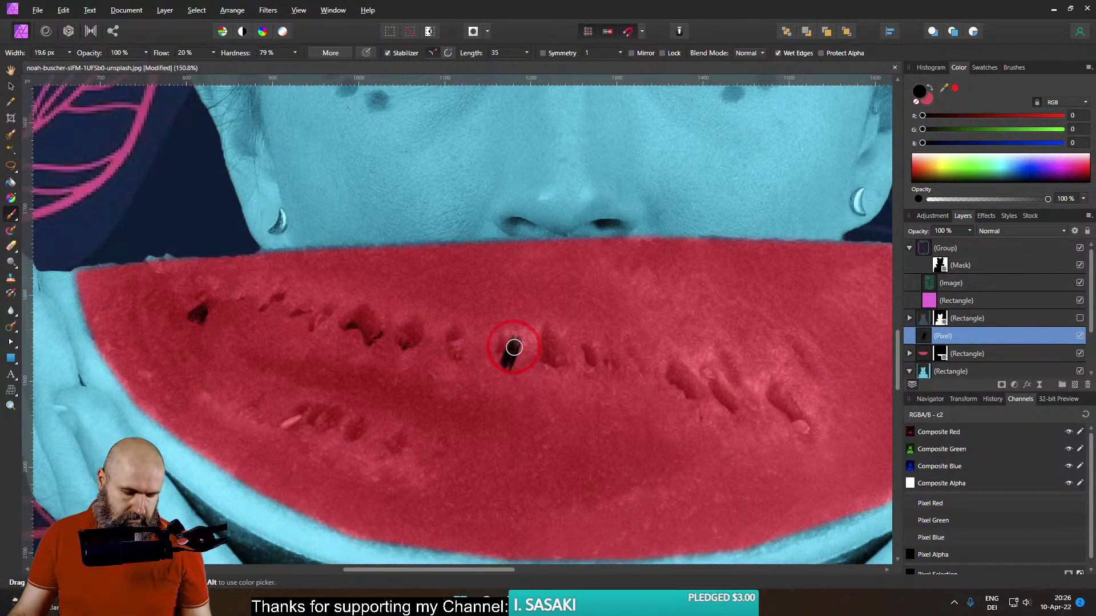
{"action": "key", "text": "ctrl+z"}
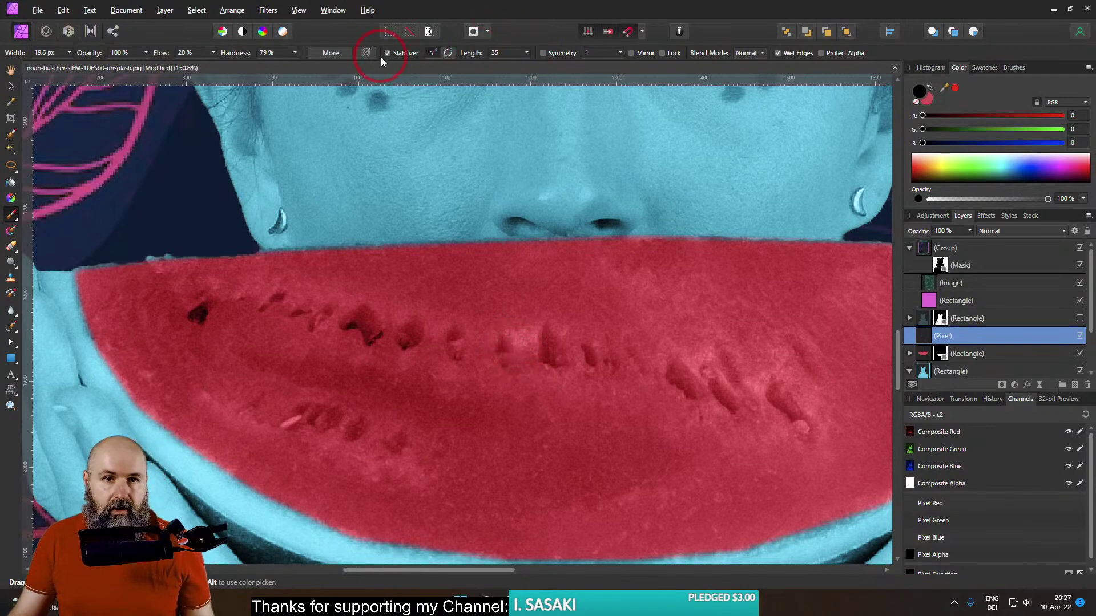
{"action": "mouse_move", "coordinate": [520, 343]}
{"action": "left_mouse_down"}
{"action": "mouse_move", "coordinate": [509, 415]}
{"action": "mouse_move", "coordinate": [539, 421]}
{"action": "mouse_move", "coordinate": [555, 404]}
{"action": "mouse_move", "coordinate": [542, 342]}
{"action": "mouse_move", "coordinate": [521, 332]}
{"action": "mouse_move", "coordinate": [521, 371]}
{"action": "mouse_move", "coordinate": [533, 399]}
{"action": "mouse_move", "coordinate": [531, 348]}
{"action": "left_mouse_up"}
Shrink the painted seed to the size of a watermelon seed and duplicate it so three rotated seeds sit on the flesh
{"action": "left_click", "coordinate": [10, 87]}
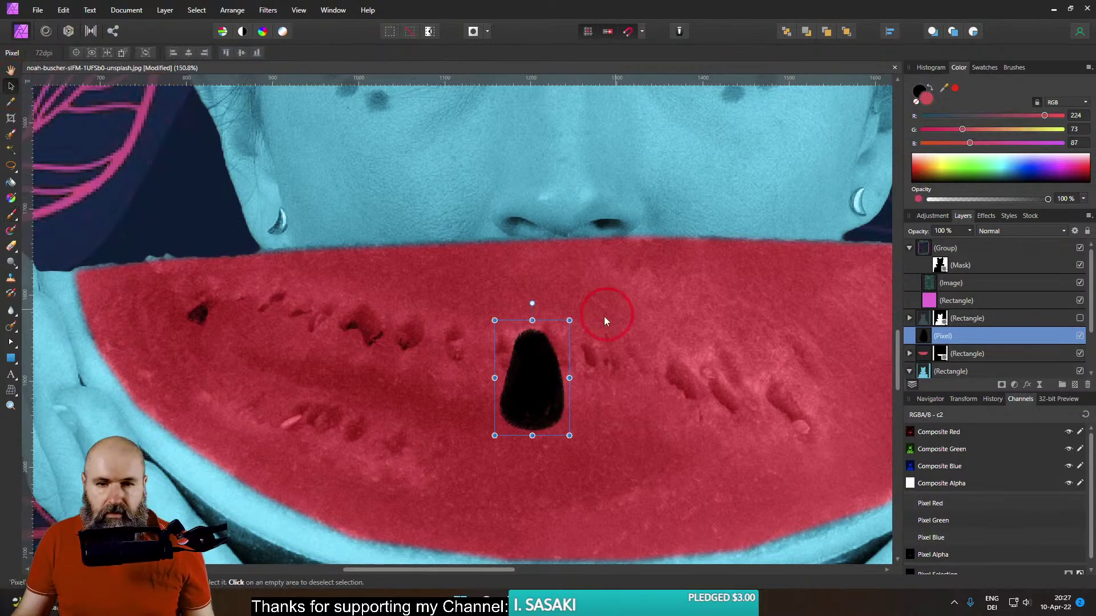
{"action": "left_click_drag", "start_coordinate": [567, 317], "coordinate": [534, 379]}
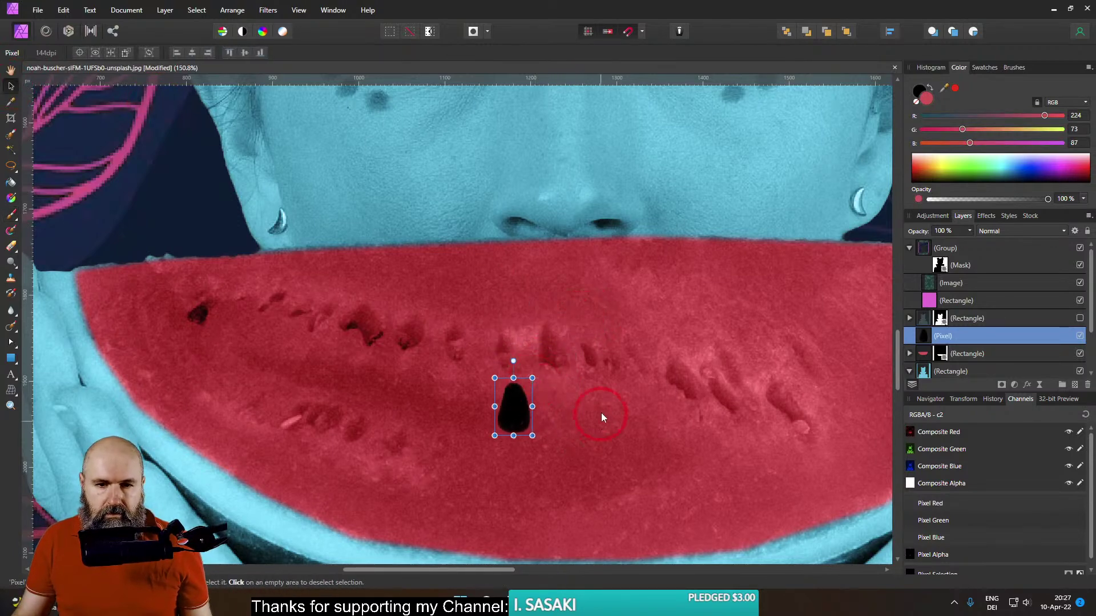
{"action": "scroll", "coordinate": [597, 390], "scroll_direction": "down", "scroll_amount": 4}
{"action": "left_click_drag", "start_coordinate": [597, 389], "coordinate": [576, 417]}
{"action": "scroll", "coordinate": [577, 417], "scroll_direction": "up", "scroll_amount": 2}
{"action": "left_click", "coordinate": [517, 432]}
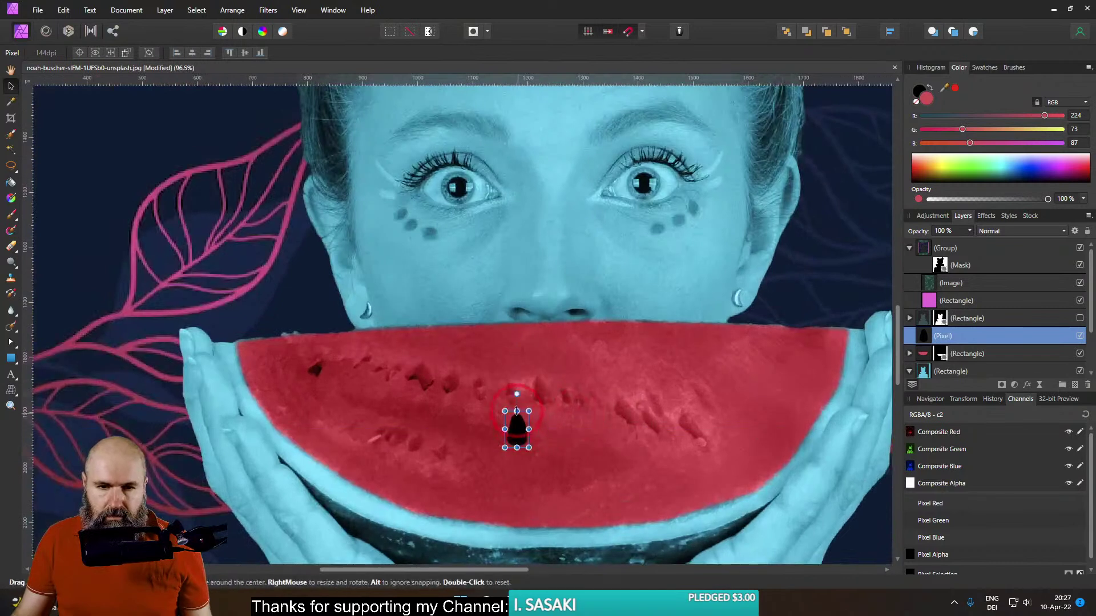
{"action": "left_click_drag", "start_coordinate": [518, 393], "coordinate": [472, 432]}
Lock the floral pattern group so it cannot be selected while arranging the seeds
{"action": "left_click", "coordinate": [627, 420]}
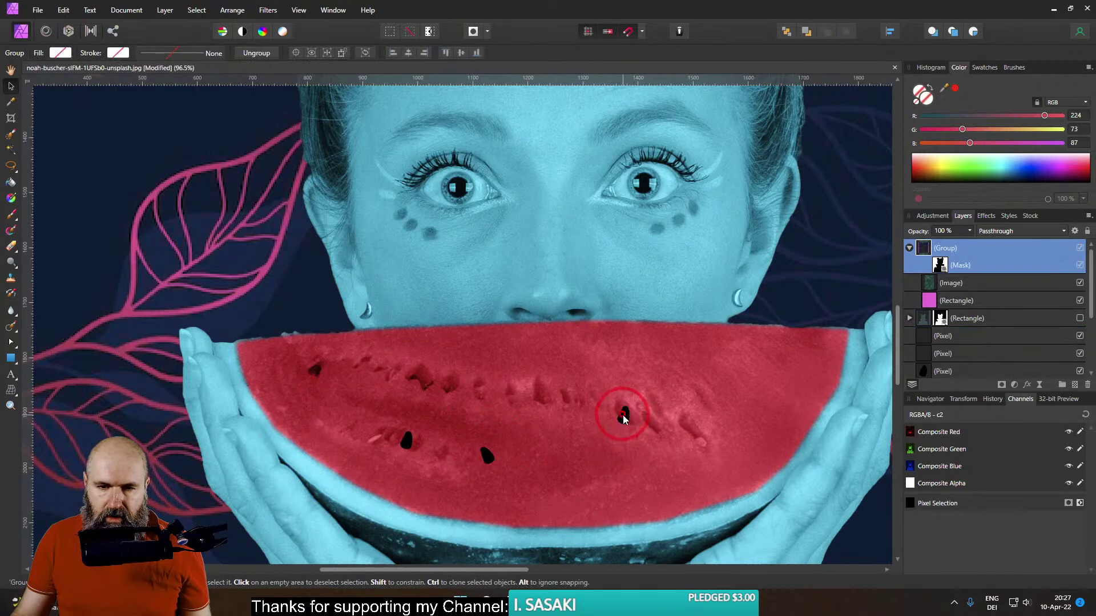
{"action": "left_click", "coordinate": [11, 71]}
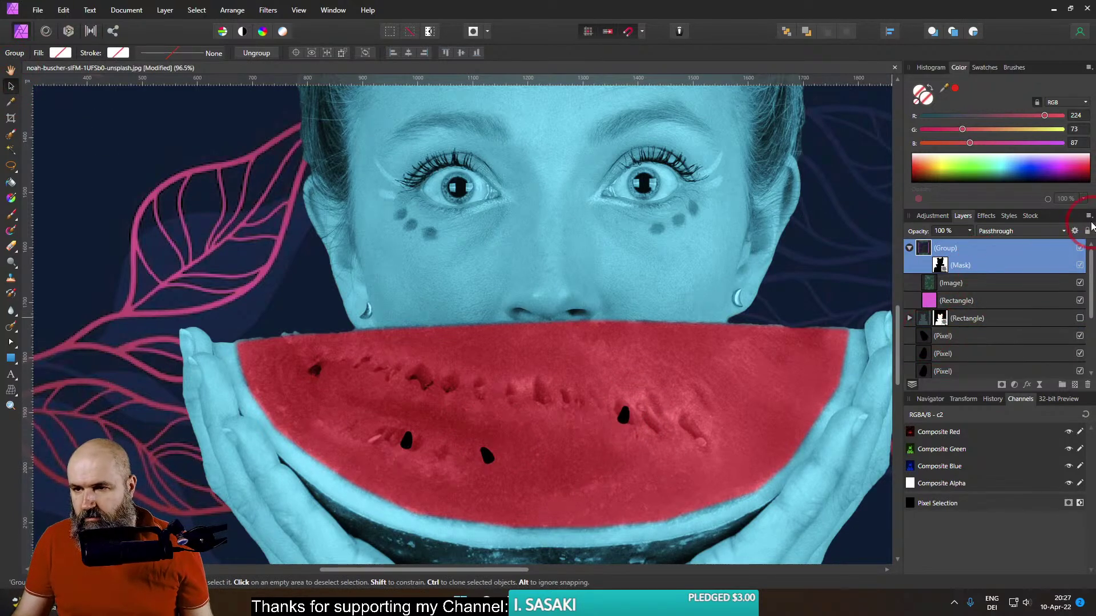
{"action": "left_click", "coordinate": [1088, 233]}
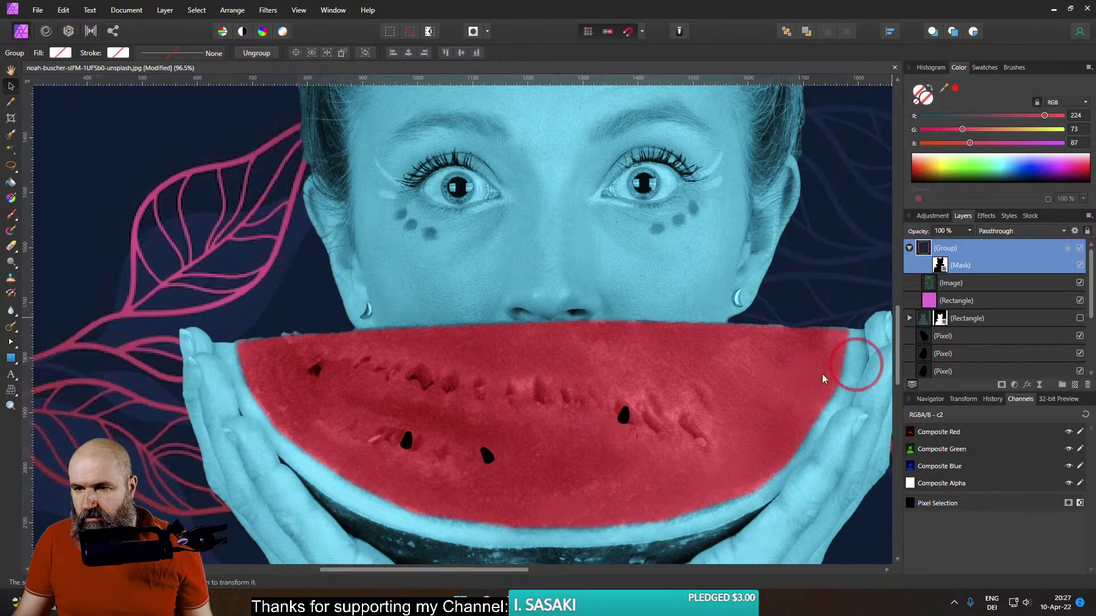
Rotate the right and middle black seeds so they point at slightly different angles
{"action": "left_click", "coordinate": [625, 419]}
{"action": "mouse_move", "coordinate": [629, 388]}
{"action": "left_mouse_down"}
{"action": "mouse_move", "coordinate": [612, 385]}
{"action": "mouse_move", "coordinate": [623, 387]}
{"action": "left_mouse_up"}
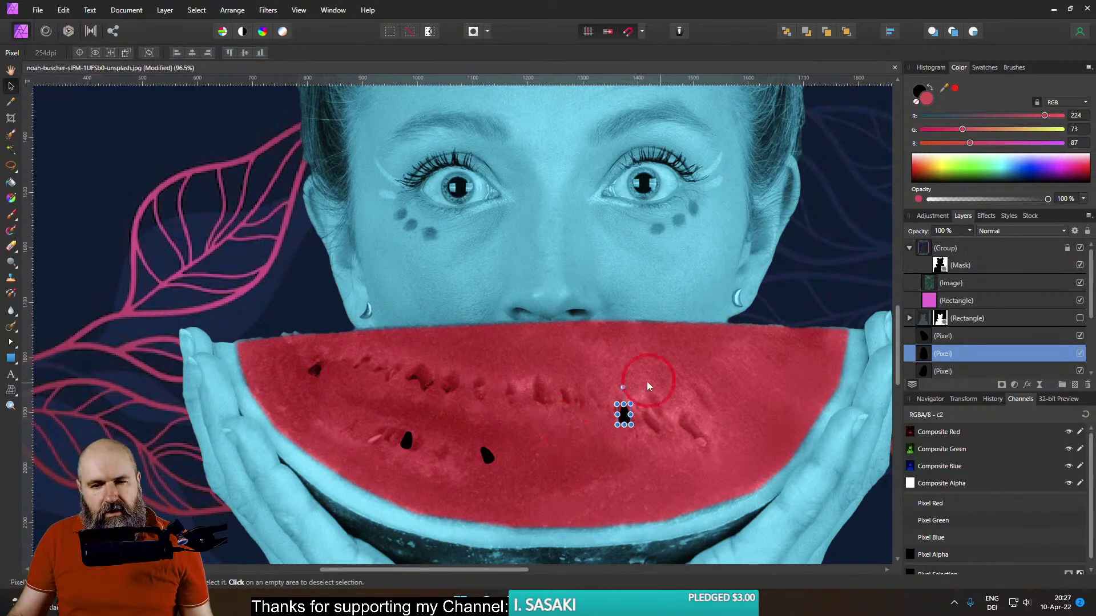
{"action": "left_click_drag", "start_coordinate": [623, 385], "coordinate": [588, 391]}
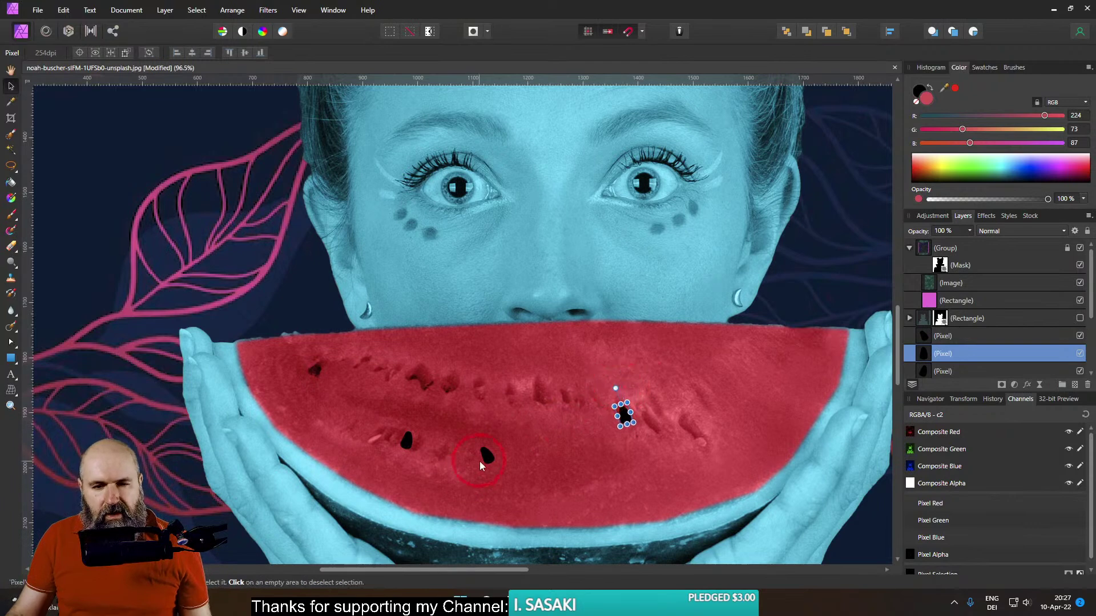
{"action": "left_click", "coordinate": [484, 457]}
{"action": "left_click_drag", "start_coordinate": [485, 432], "coordinate": [494, 423]}
Rotate the leftmost painted seed, then scatter seven more seed copies across the watermelon at varied positions and angles
{"action": "left_click", "coordinate": [405, 440]}
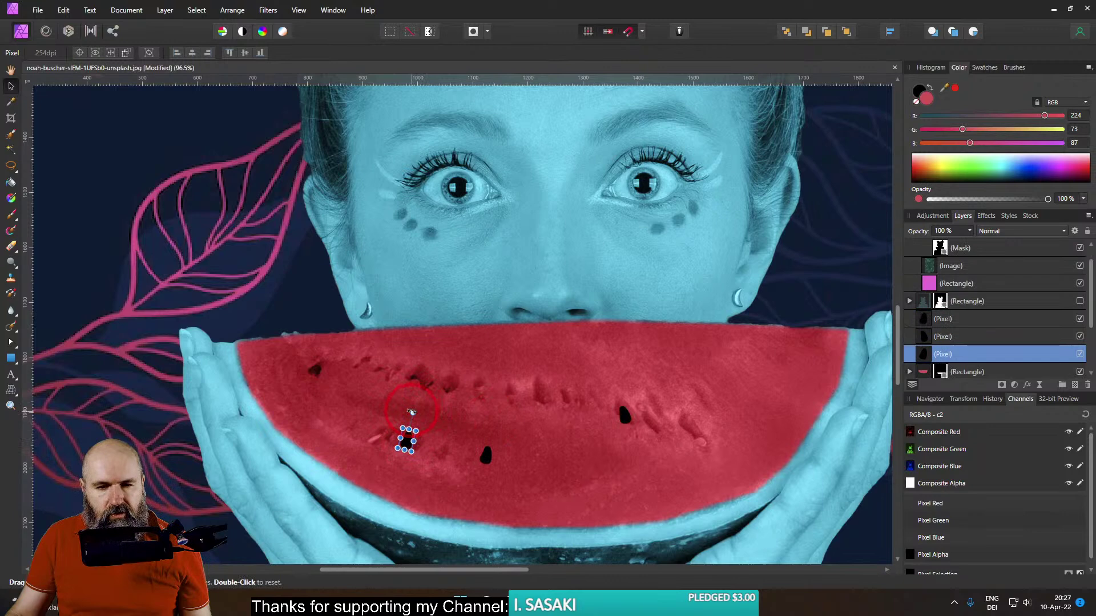
{"action": "mouse_move", "coordinate": [411, 412]}
{"action": "left_mouse_down"}
{"action": "mouse_move", "coordinate": [484, 413]}
{"action": "mouse_move", "coordinate": [469, 388]}
{"action": "mouse_move", "coordinate": [718, 412]}
{"action": "mouse_move", "coordinate": [727, 378]}
{"action": "mouse_move", "coordinate": [701, 380]}
{"action": "mouse_move", "coordinate": [592, 452]}
{"action": "mouse_move", "coordinate": [593, 464]}
{"action": "mouse_move", "coordinate": [585, 438]}
{"action": "mouse_move", "coordinate": [518, 398]}
{"action": "mouse_move", "coordinate": [537, 371]}
{"action": "left_mouse_up"}
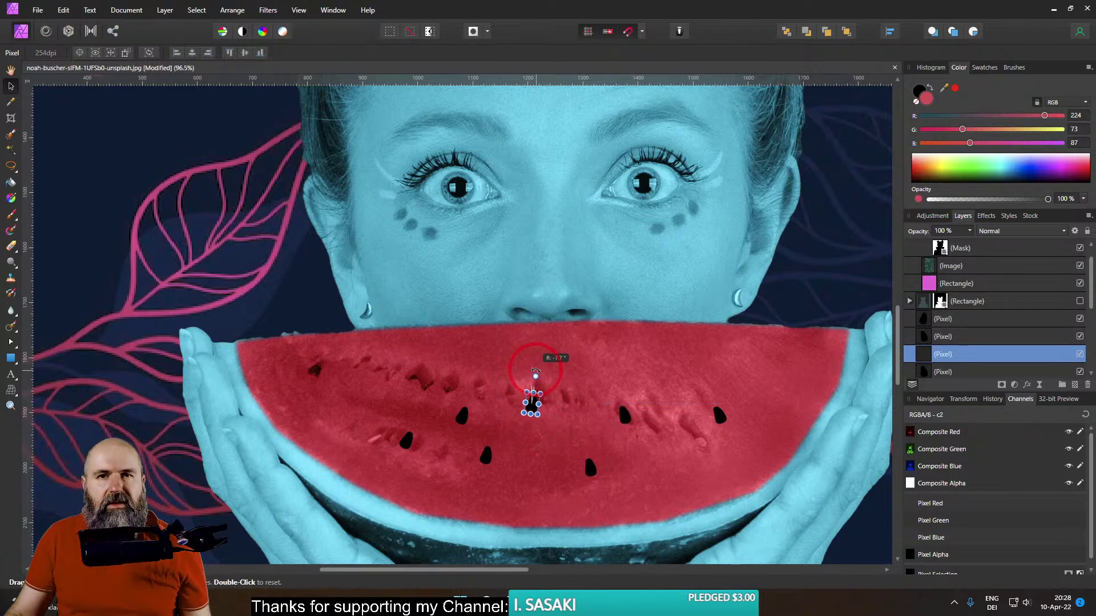
{"action": "mouse_move", "coordinate": [533, 371]}
{"action": "left_mouse_down"}
{"action": "mouse_move", "coordinate": [321, 391]}
{"action": "mouse_move", "coordinate": [342, 415]}
{"action": "mouse_move", "coordinate": [371, 360]}
{"action": "mouse_move", "coordinate": [380, 364]}
{"action": "left_mouse_up"}
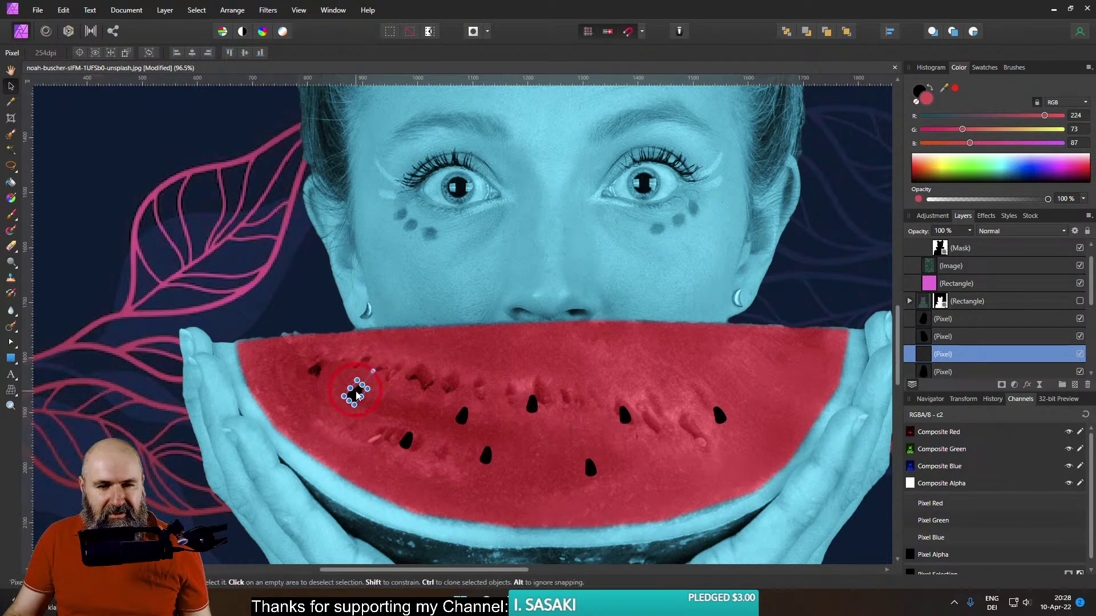
{"action": "mouse_move", "coordinate": [420, 397]}
{"action": "left_mouse_down"}
{"action": "mouse_move", "coordinate": [775, 393]}
{"action": "mouse_move", "coordinate": [750, 391]}
{"action": "mouse_move", "coordinate": [740, 356]}
{"action": "mouse_move", "coordinate": [722, 353]}
{"action": "left_mouse_up"}
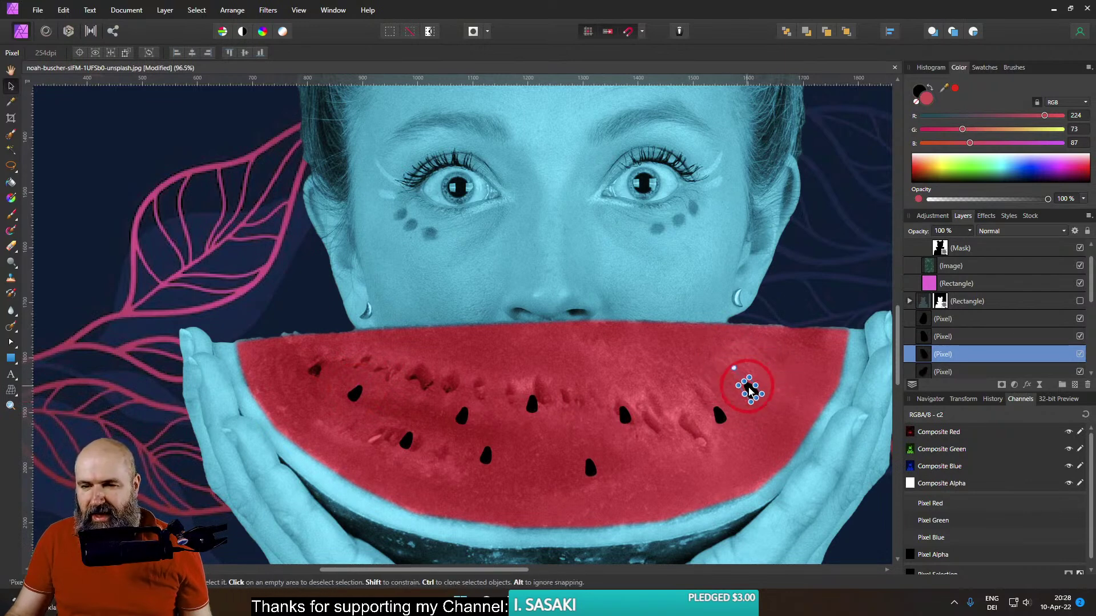
{"action": "mouse_move", "coordinate": [749, 387]}
{"action": "left_mouse_down"}
{"action": "mouse_move", "coordinate": [697, 371]}
{"action": "mouse_move", "coordinate": [746, 378]}
{"action": "left_mouse_up"}
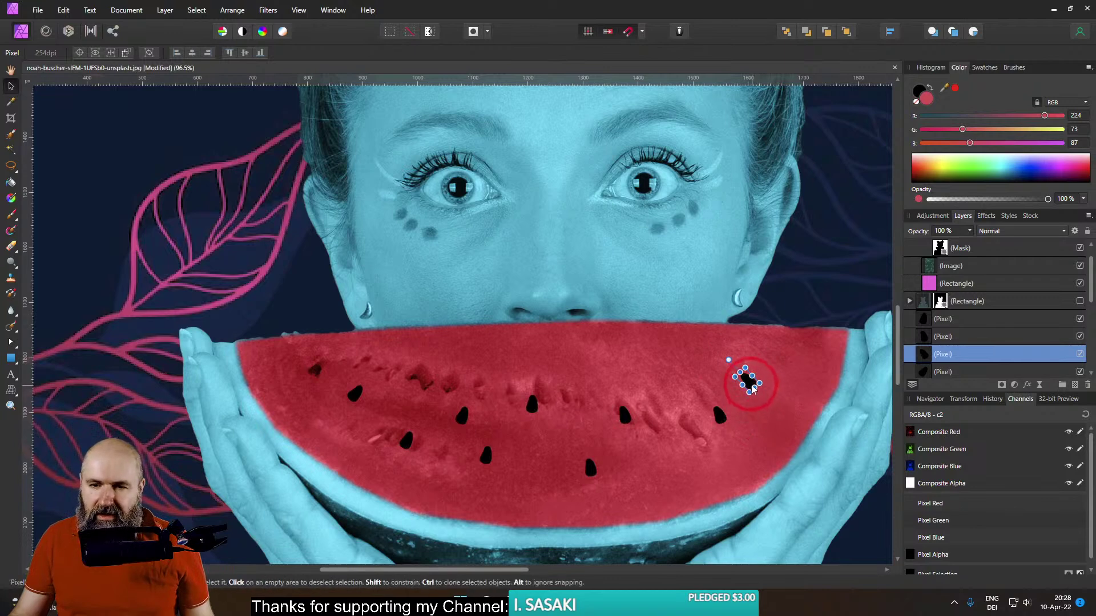
{"action": "mouse_move", "coordinate": [753, 387]}
{"action": "left_mouse_down"}
{"action": "mouse_move", "coordinate": [745, 374]}
{"action": "mouse_move", "coordinate": [656, 371]}
{"action": "mouse_move", "coordinate": [637, 350]}
{"action": "left_mouse_up"}
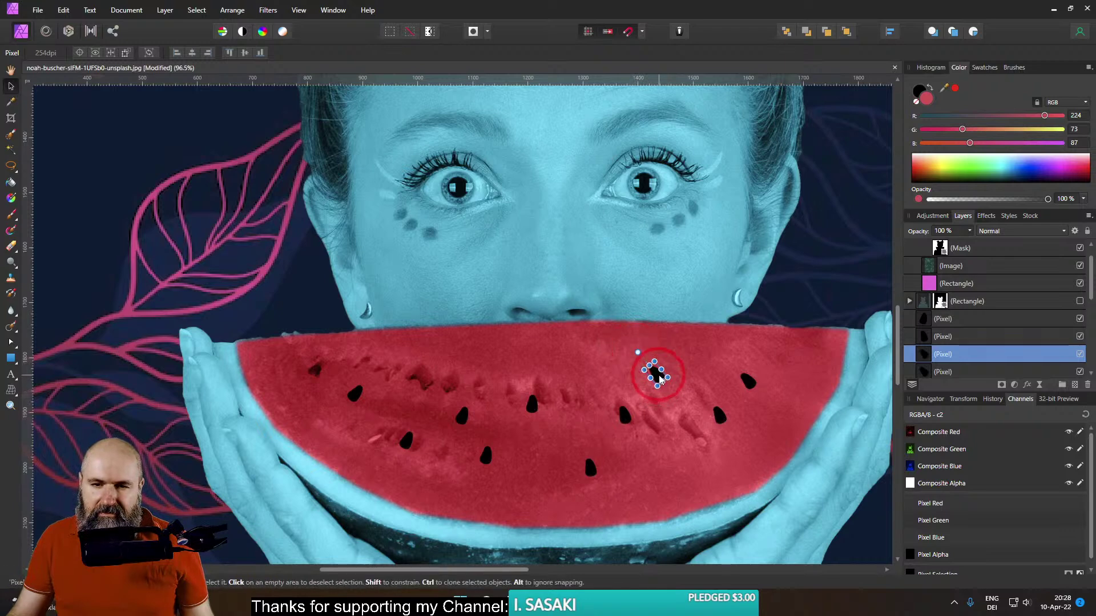
Examine the whole portrait and the seeded watermelon at different magnifications
{"action": "left_click", "coordinate": [56, 104]}
{"action": "scroll", "coordinate": [289, 302], "scroll_direction": "down", "scroll_amount": 5}
{"action": "scroll", "coordinate": [369, 391], "scroll_direction": "up", "scroll_amount": 3}
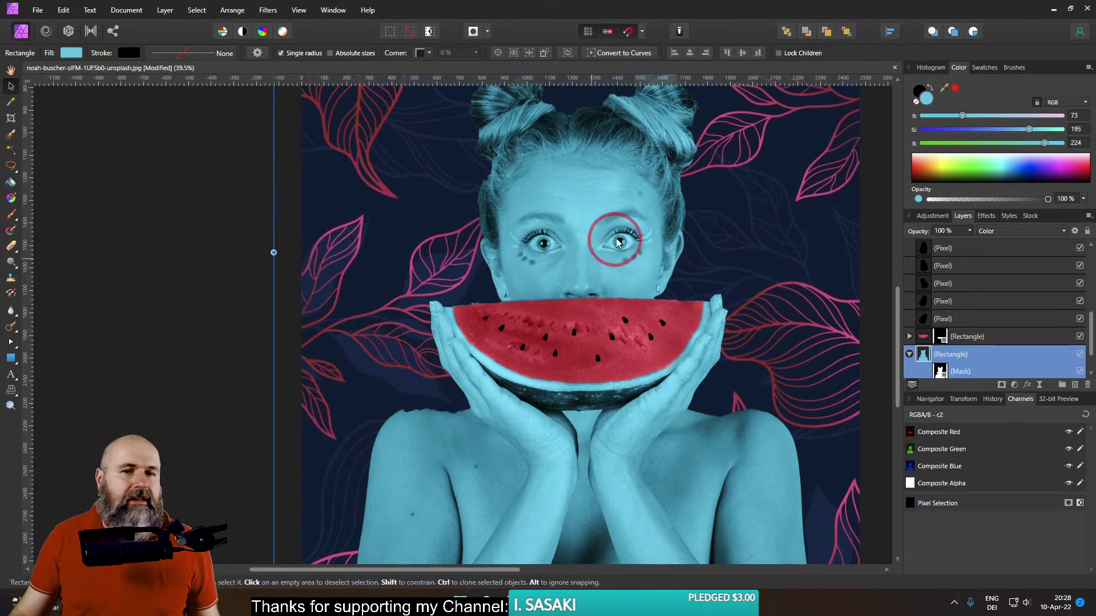
{"action": "scroll", "coordinate": [615, 244], "scroll_direction": "down", "scroll_amount": 2}
{"action": "scroll", "coordinate": [595, 306], "scroll_direction": "down", "scroll_amount": 2}
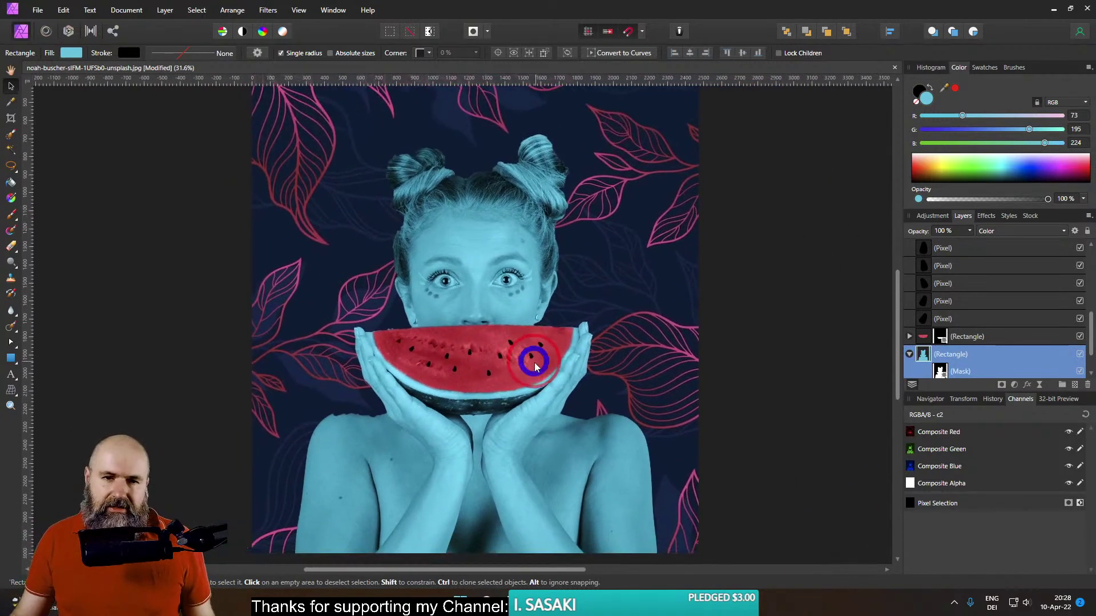
{"action": "scroll", "coordinate": [604, 373], "scroll_direction": "up", "scroll_amount": 2}
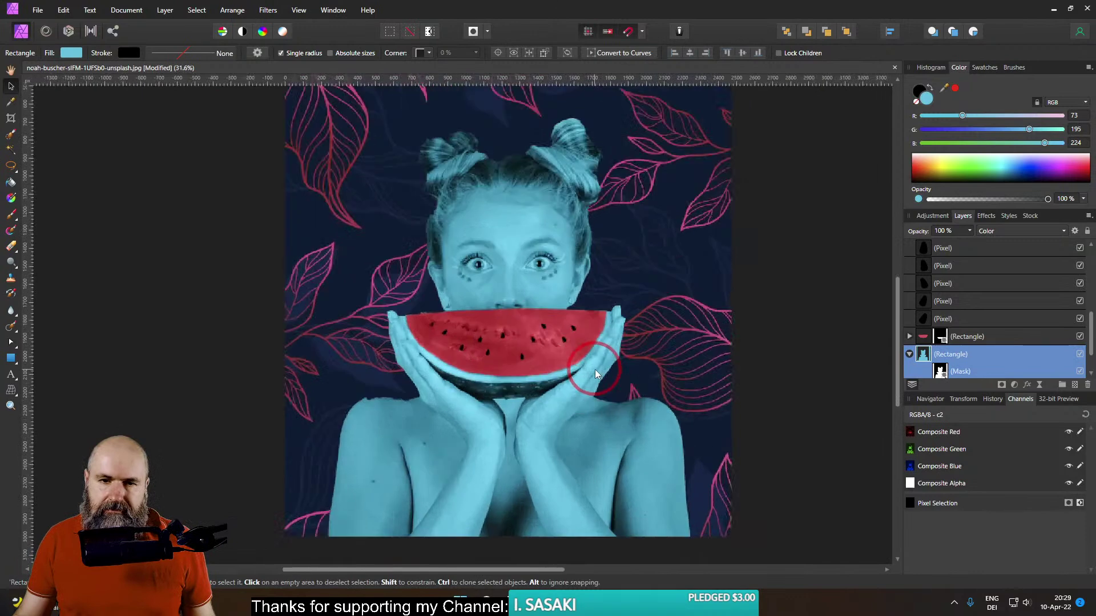
{"action": "left_click_drag", "start_coordinate": [607, 350], "coordinate": [614, 383]}
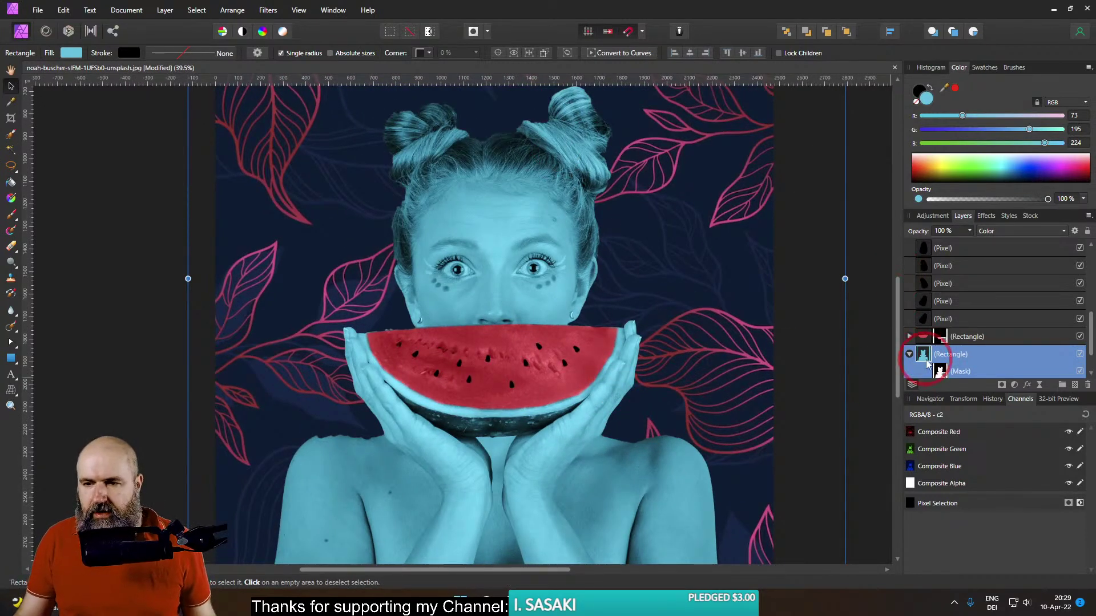
Duplicate the woman's cyan rectangle with the original hidden, and fill the copy with darker teal, RGB 16, 128, 147
{"action": "key", "text": "ctrl+j"}
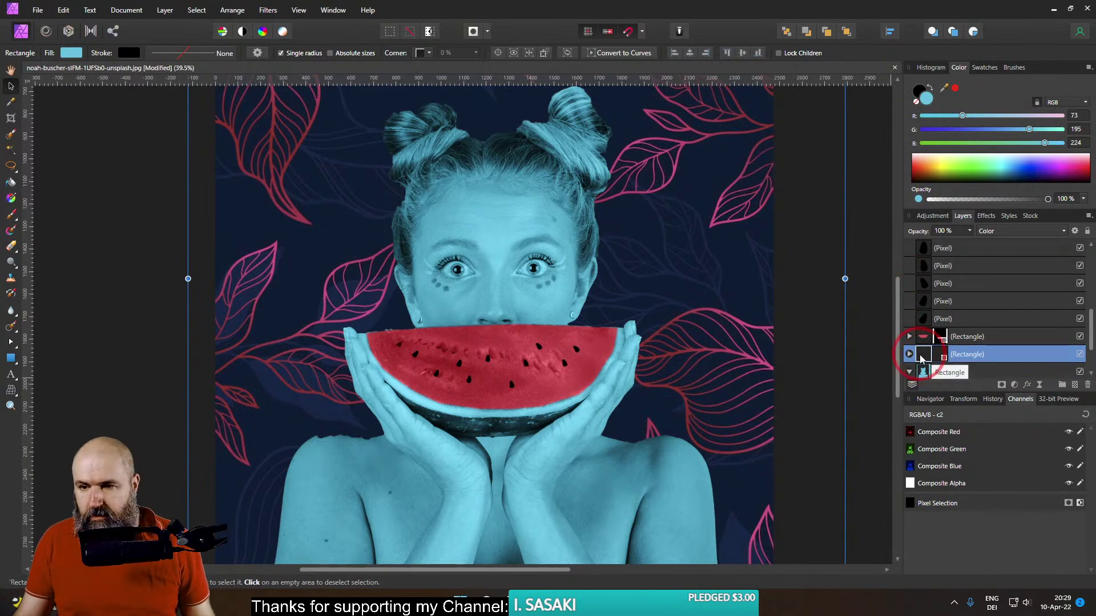
{"action": "scroll", "coordinate": [1079, 375], "scroll_direction": "down", "scroll_amount": 1}
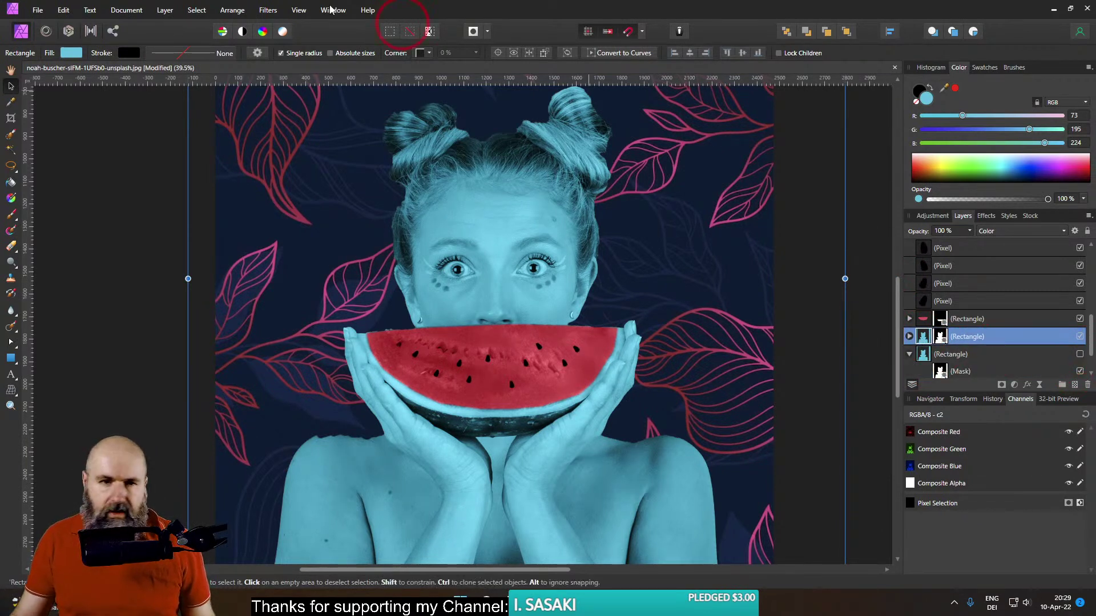
{"action": "left_click", "coordinate": [80, 52]}
{"action": "left_click_drag", "start_coordinate": [108, 134], "coordinate": [88, 156]}
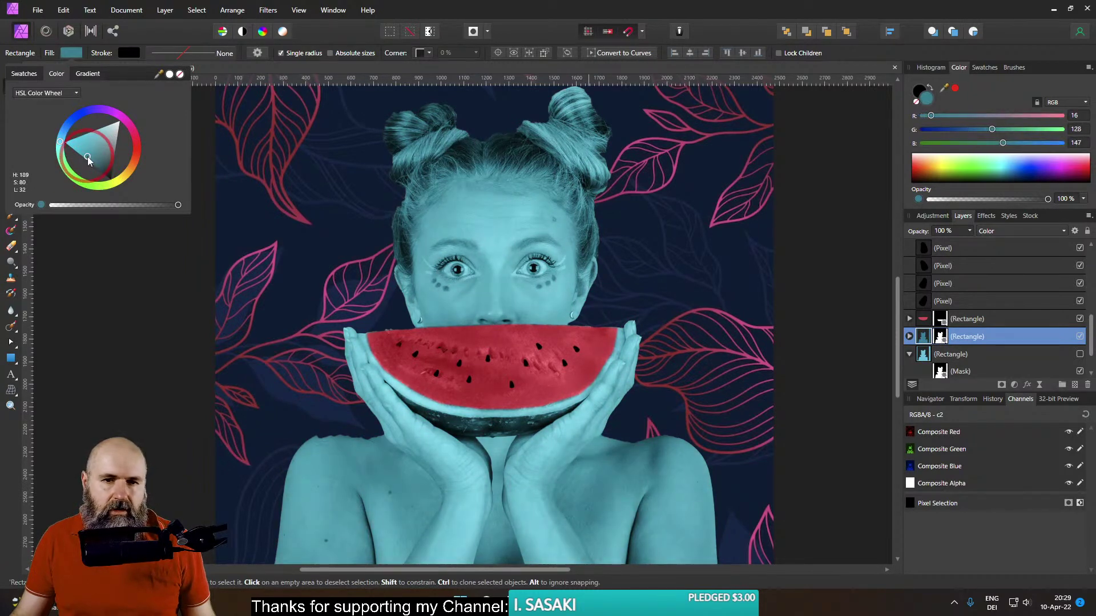
{"action": "left_click", "coordinate": [921, 336]}
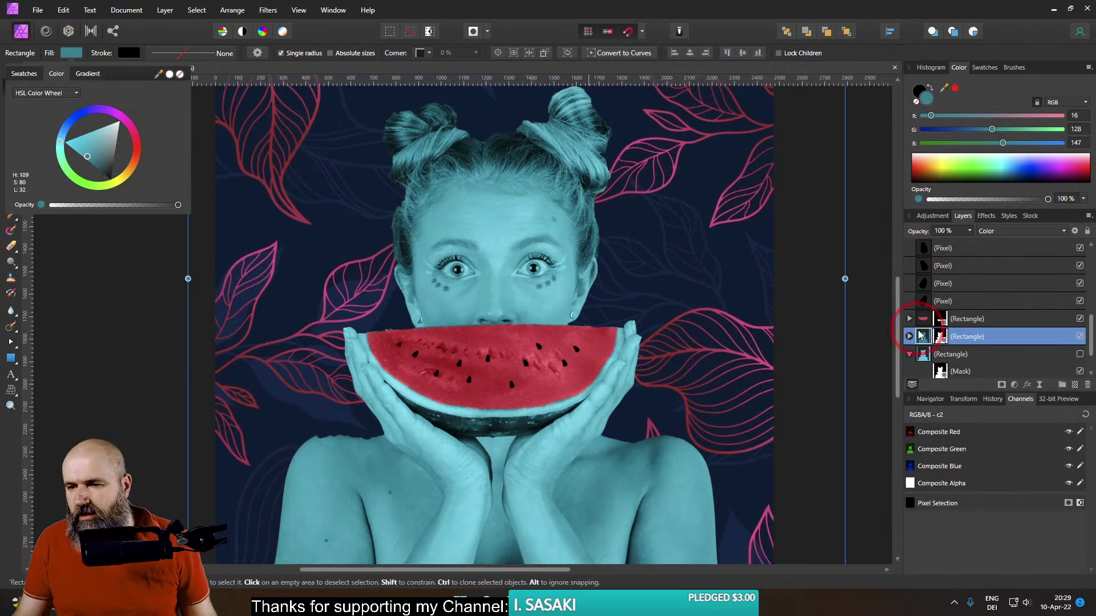
Set the darker teal rectangle copy to Multiply at 75% opacity and adjust its fill to RGB 55, 143, 156
{"action": "left_click", "coordinate": [1004, 234]}
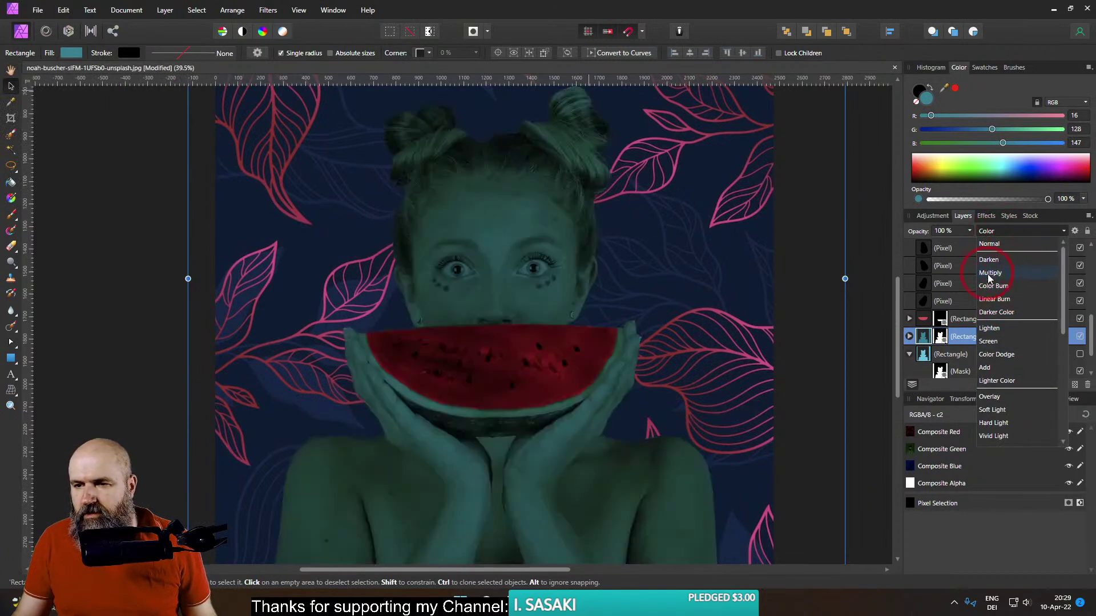
{"action": "left_click", "coordinate": [989, 274]}
{"action": "left_click", "coordinate": [969, 231]}
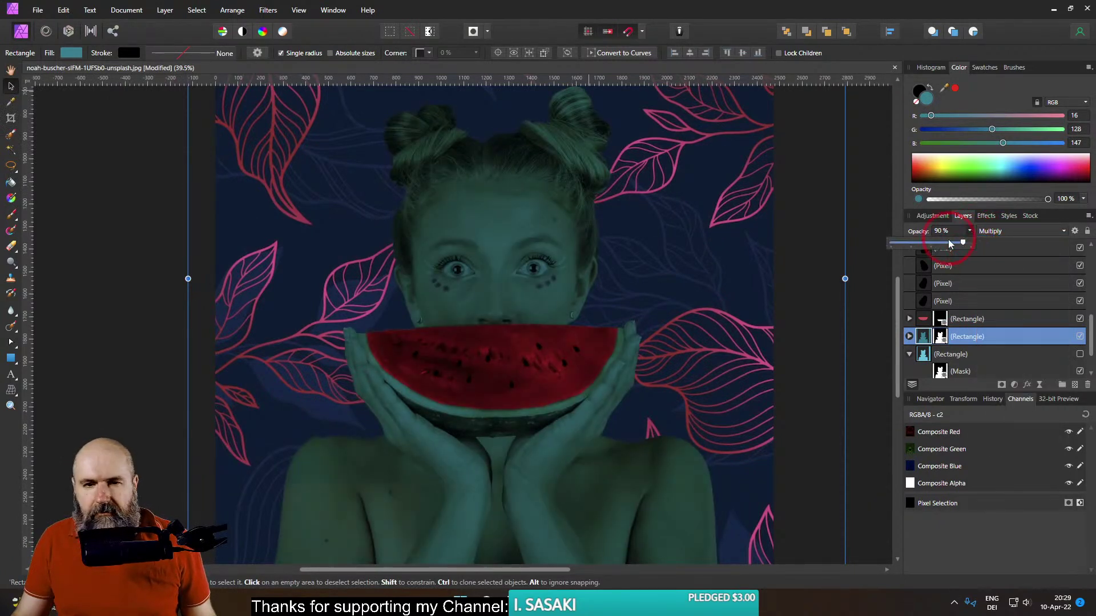
{"action": "mouse_move", "coordinate": [951, 244]}
{"action": "left_mouse_down"}
{"action": "mouse_move", "coordinate": [939, 244]}
{"action": "mouse_move", "coordinate": [953, 244]}
{"action": "left_mouse_up"}
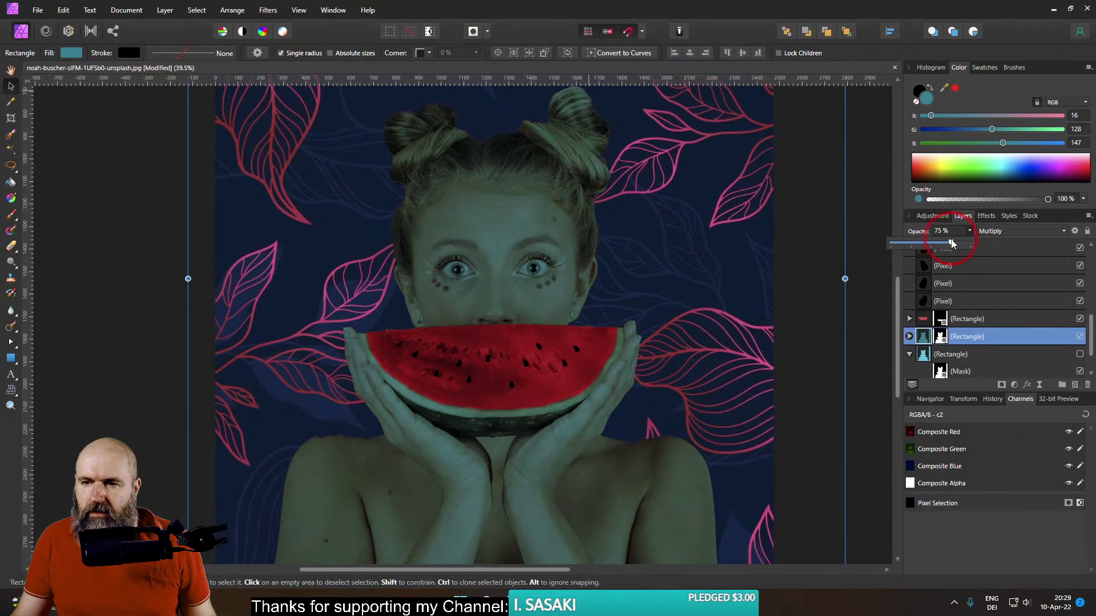
{"action": "left_click", "coordinate": [70, 53]}
{"action": "mouse_move", "coordinate": [87, 161]}
{"action": "left_mouse_down"}
{"action": "mouse_move", "coordinate": [97, 143]}
{"action": "mouse_move", "coordinate": [64, 144]}
{"action": "mouse_move", "coordinate": [96, 157]}
{"action": "mouse_move", "coordinate": [65, 145]}
{"action": "mouse_move", "coordinate": [93, 145]}
{"action": "mouse_move", "coordinate": [46, 119]}
{"action": "mouse_move", "coordinate": [110, 160]}
{"action": "mouse_move", "coordinate": [74, 118]}
{"action": "mouse_move", "coordinate": [60, 142]}
{"action": "left_mouse_up"}
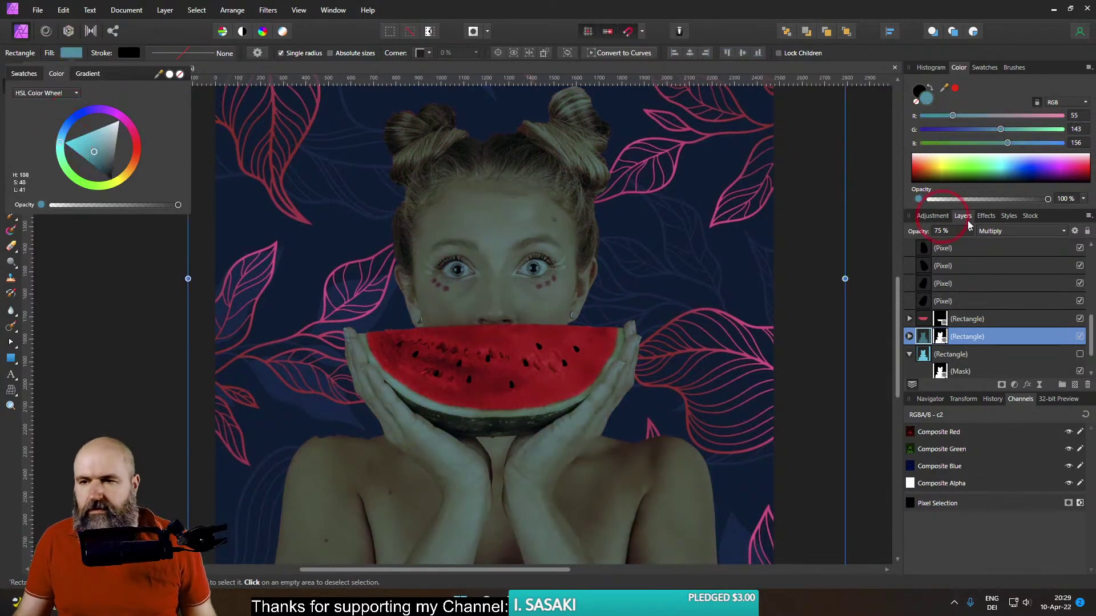
Change the teal rectangle copy's blend mode to Hue and its fill to a greyish teal, RGB 96, 137, 143
{"action": "left_click", "coordinate": [997, 232]}
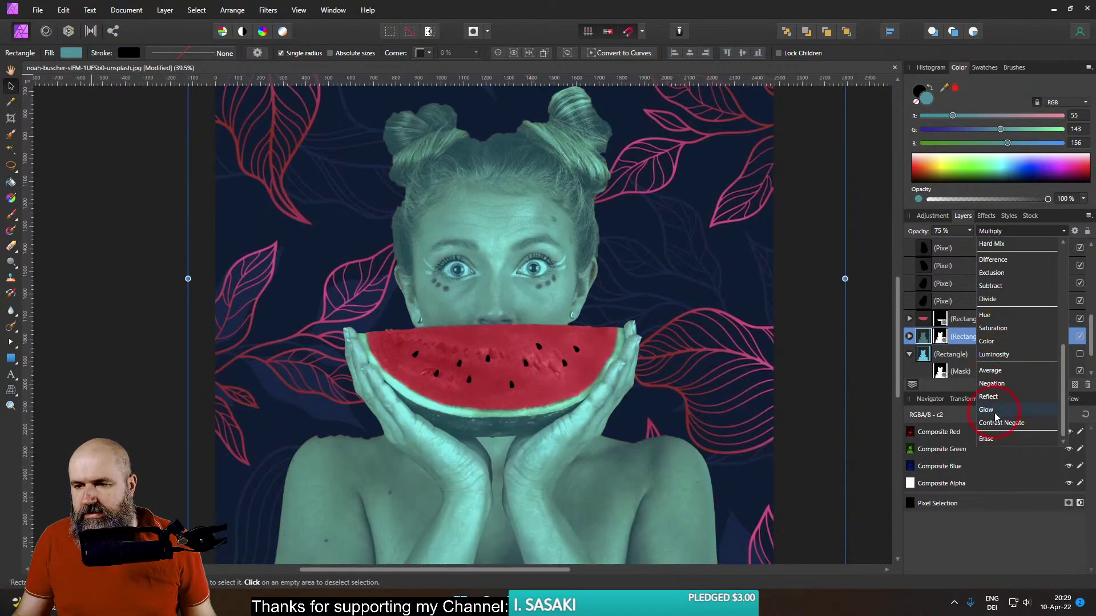
{"action": "left_click", "coordinate": [989, 323]}
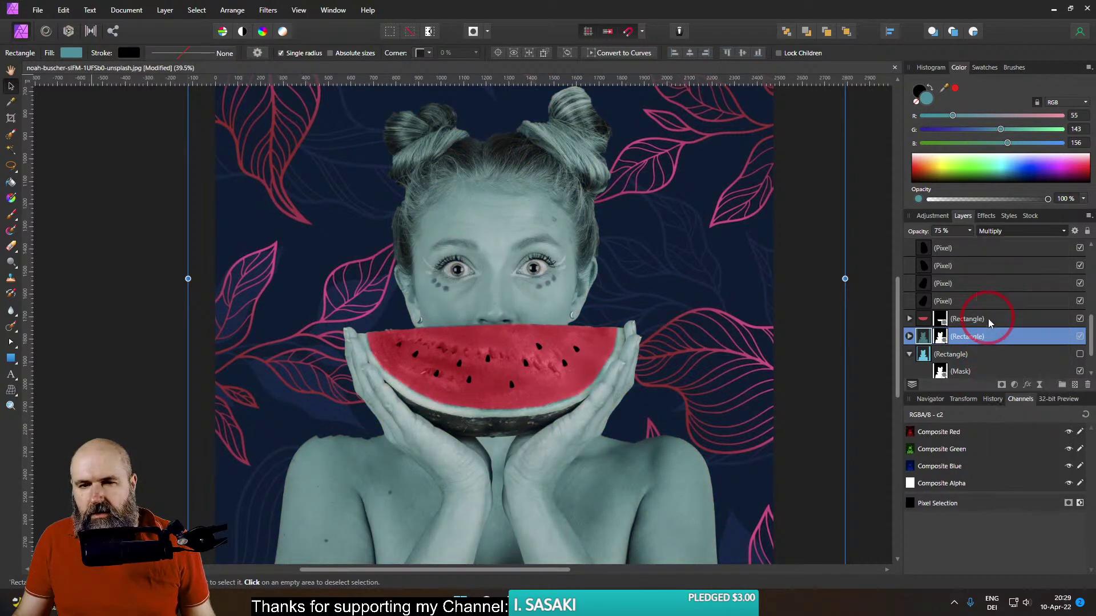
{"action": "left_click", "coordinate": [72, 53]}
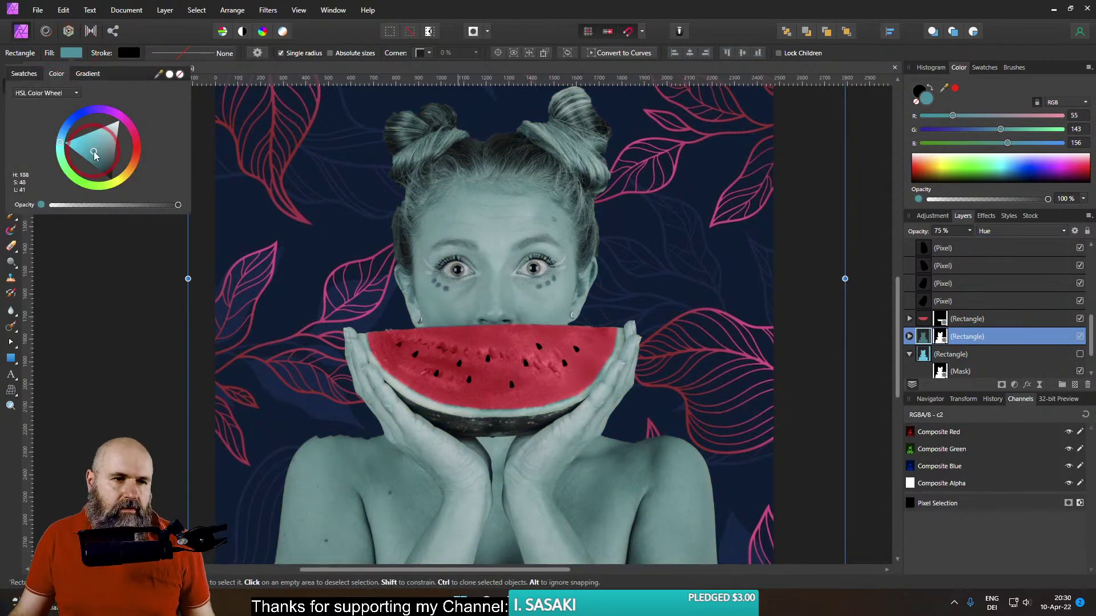
{"action": "mouse_move", "coordinate": [93, 152]}
{"action": "left_mouse_down"}
{"action": "mouse_move", "coordinate": [97, 161]}
{"action": "mouse_move", "coordinate": [86, 153]}
{"action": "mouse_move", "coordinate": [110, 151]}
{"action": "mouse_move", "coordinate": [75, 117]}
{"action": "mouse_move", "coordinate": [88, 111]}
{"action": "mouse_move", "coordinate": [67, 130]}
{"action": "mouse_move", "coordinate": [73, 148]}
{"action": "left_mouse_up"}
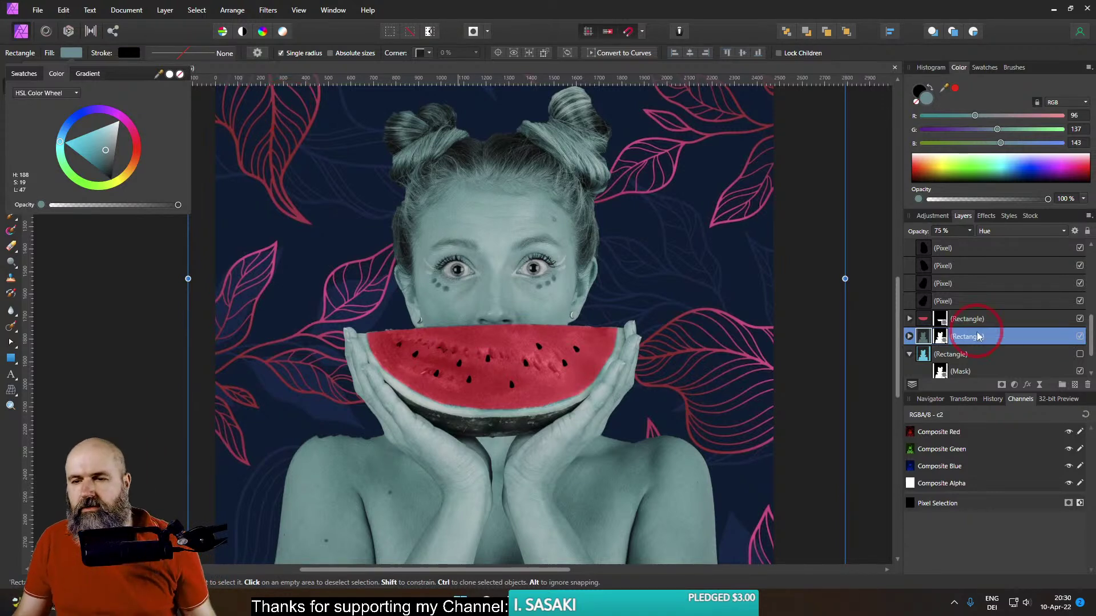
Show the original cyan rectangle again and change its fill to dark blue, RGB 23, 41, 110
{"action": "left_click", "coordinate": [1080, 354]}
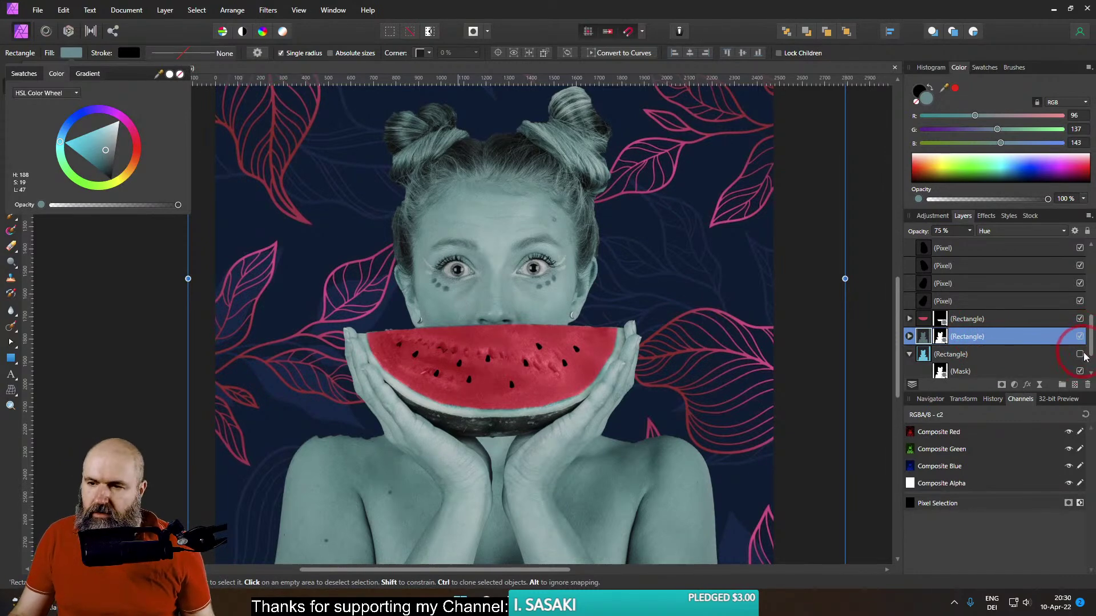
{"action": "left_click", "coordinate": [1080, 354]}
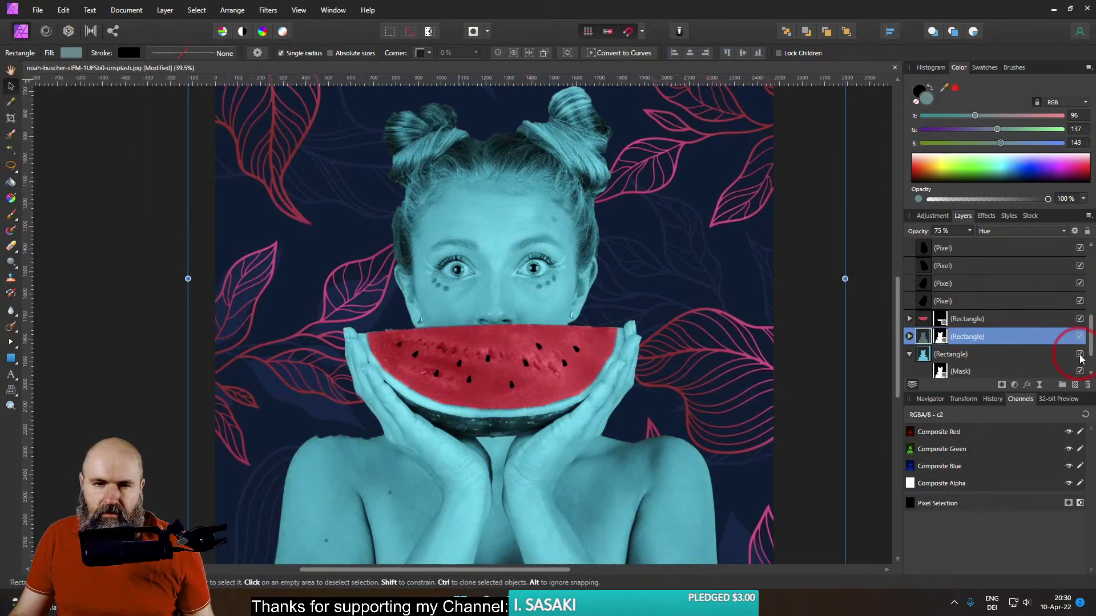
{"action": "left_click", "coordinate": [923, 355]}
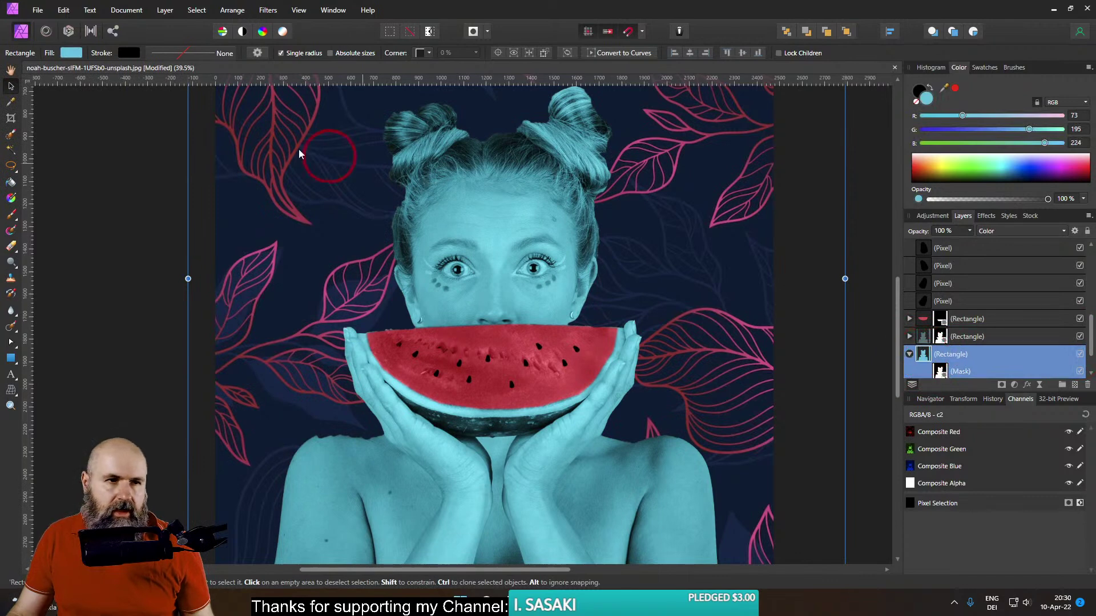
{"action": "left_click", "coordinate": [72, 53]}
{"action": "mouse_move", "coordinate": [84, 148]}
{"action": "left_mouse_down"}
{"action": "mouse_move", "coordinate": [97, 166]}
{"action": "mouse_move", "coordinate": [83, 155]}
{"action": "mouse_move", "coordinate": [80, 112]}
{"action": "mouse_move", "coordinate": [63, 121]}
{"action": "mouse_move", "coordinate": [88, 160]}
{"action": "left_mouse_up"}
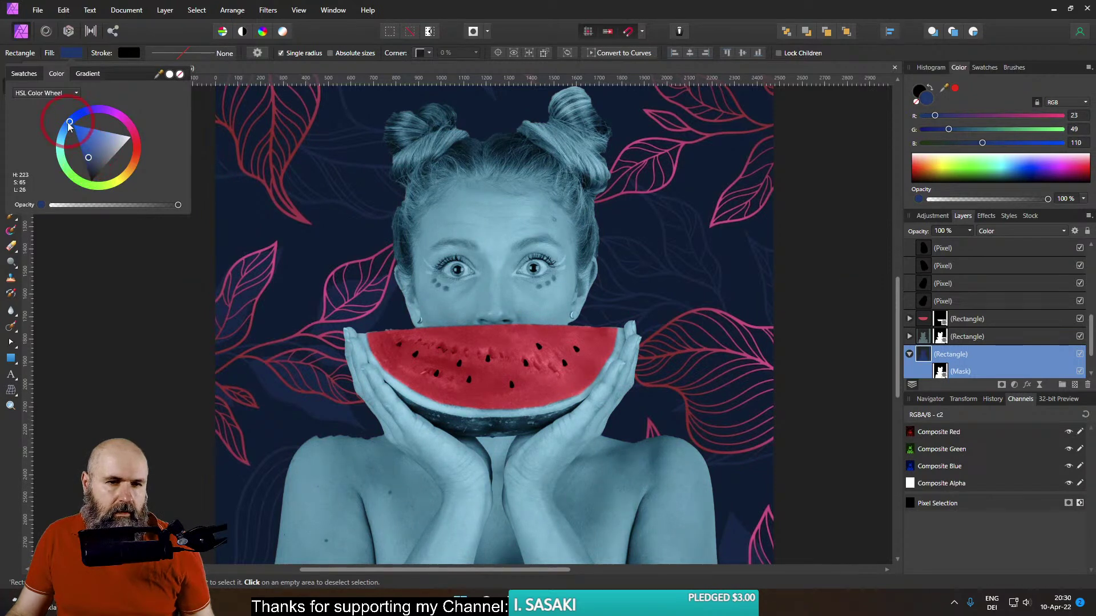
{"action": "mouse_move", "coordinate": [68, 122]}
{"action": "left_mouse_down"}
{"action": "mouse_move", "coordinate": [81, 116]}
{"action": "mouse_move", "coordinate": [56, 155]}
{"action": "mouse_move", "coordinate": [74, 124]}
{"action": "left_mouse_up"}
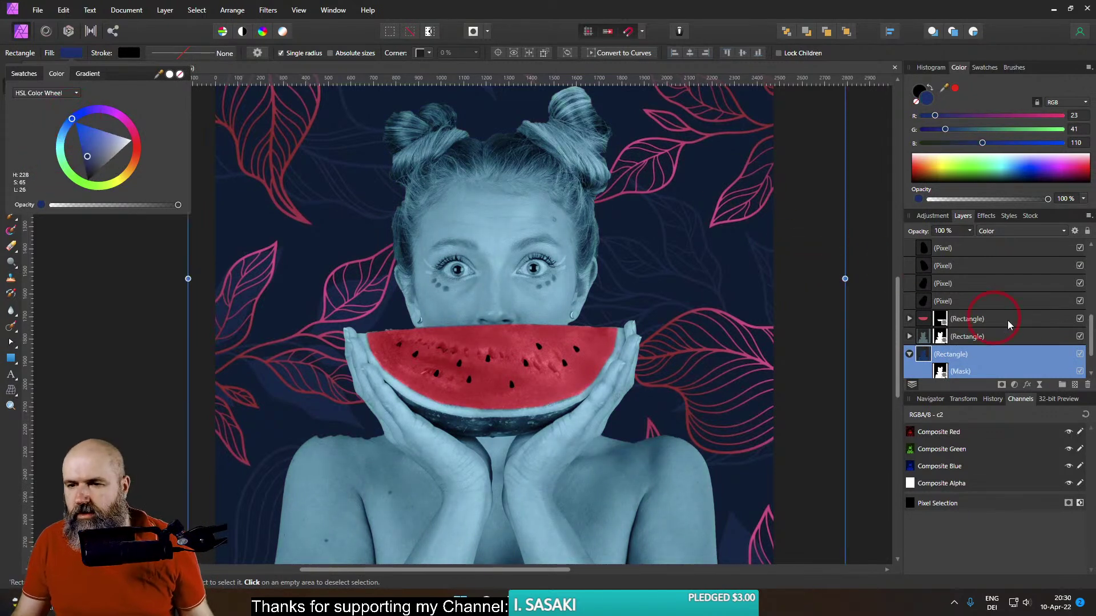
Paint one outer cheek dot red, RGB 197, 46, 60, on a new pixel layer and move that layer above the watermelon's red rectangle
{"action": "left_click", "coordinate": [918, 319]}
{"action": "left_click", "coordinate": [1073, 385]}
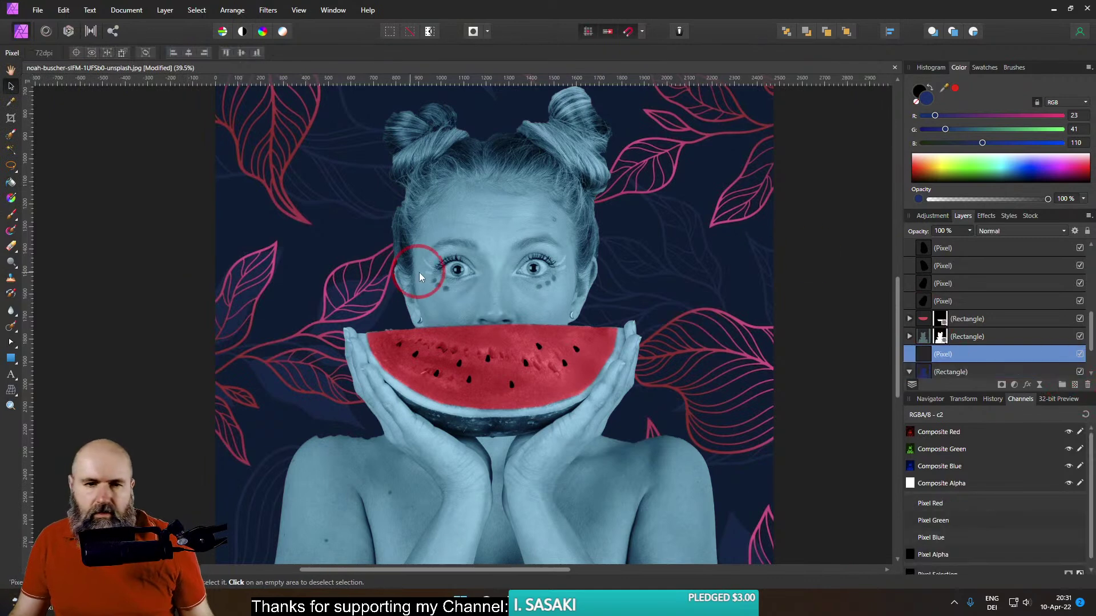
{"action": "left_click", "coordinate": [11, 215]}
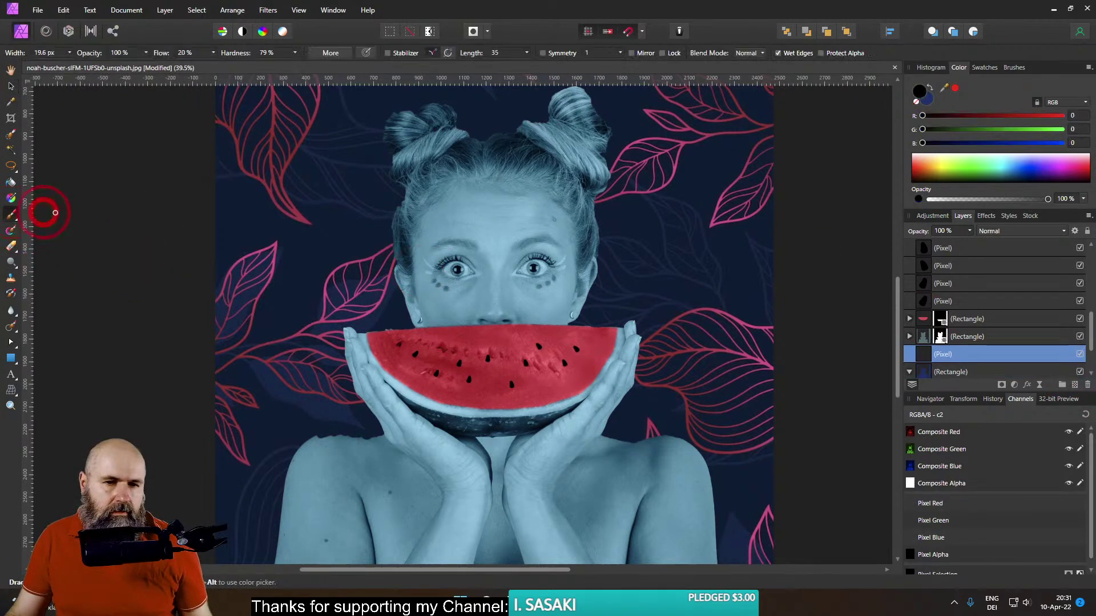
{"action": "left_click", "coordinate": [956, 89]}
{"action": "scroll", "coordinate": [451, 285], "scroll_direction": "up", "scroll_amount": 8}
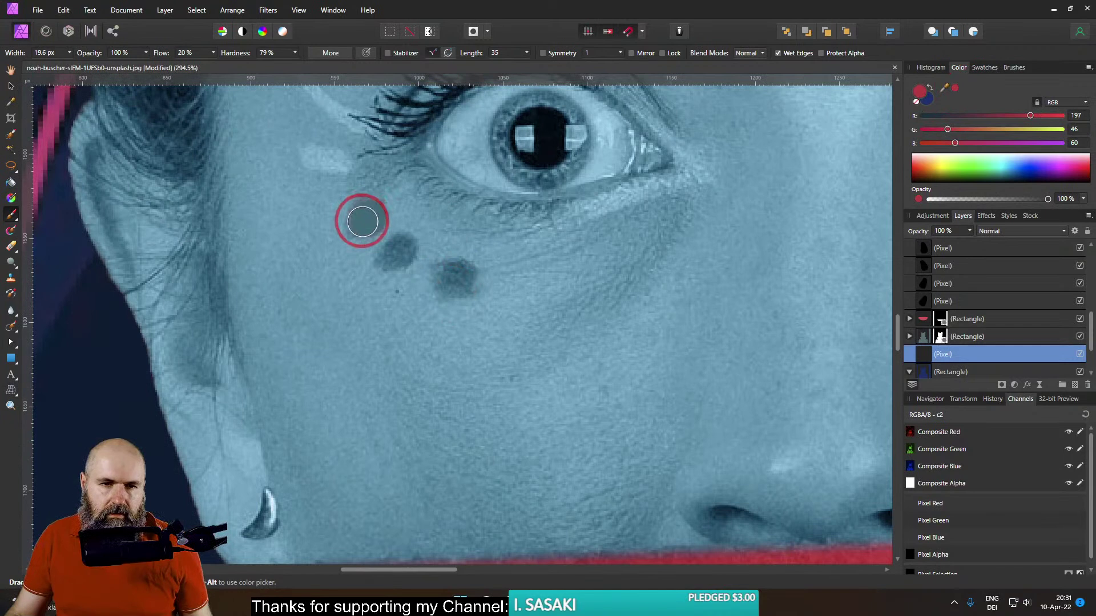
{"action": "left_click", "coordinate": [362, 222]}
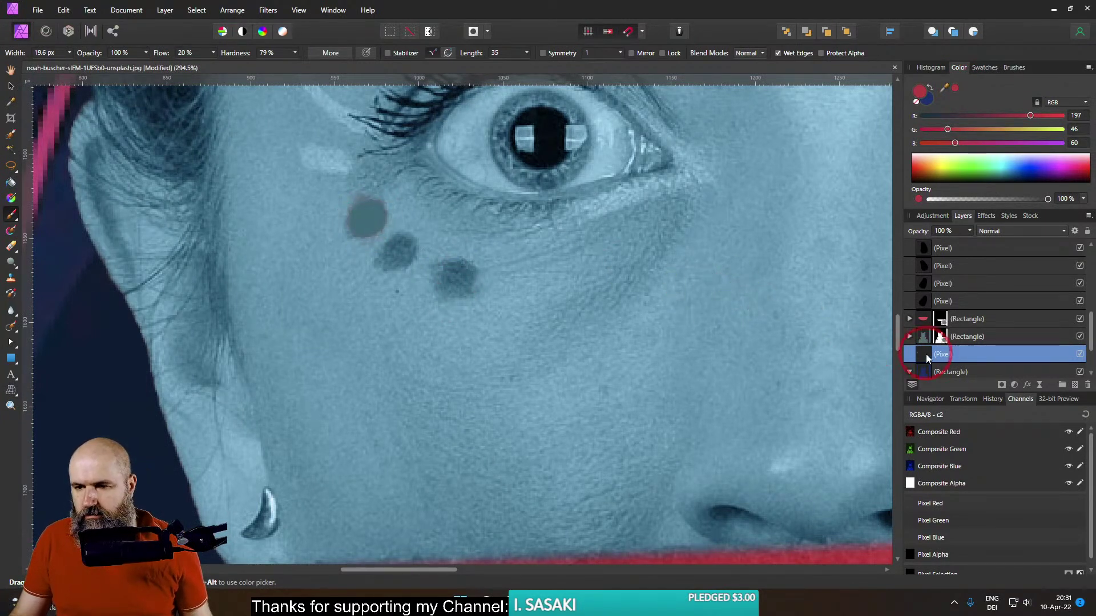
{"action": "left_click_drag", "start_coordinate": [926, 354], "coordinate": [937, 318]}
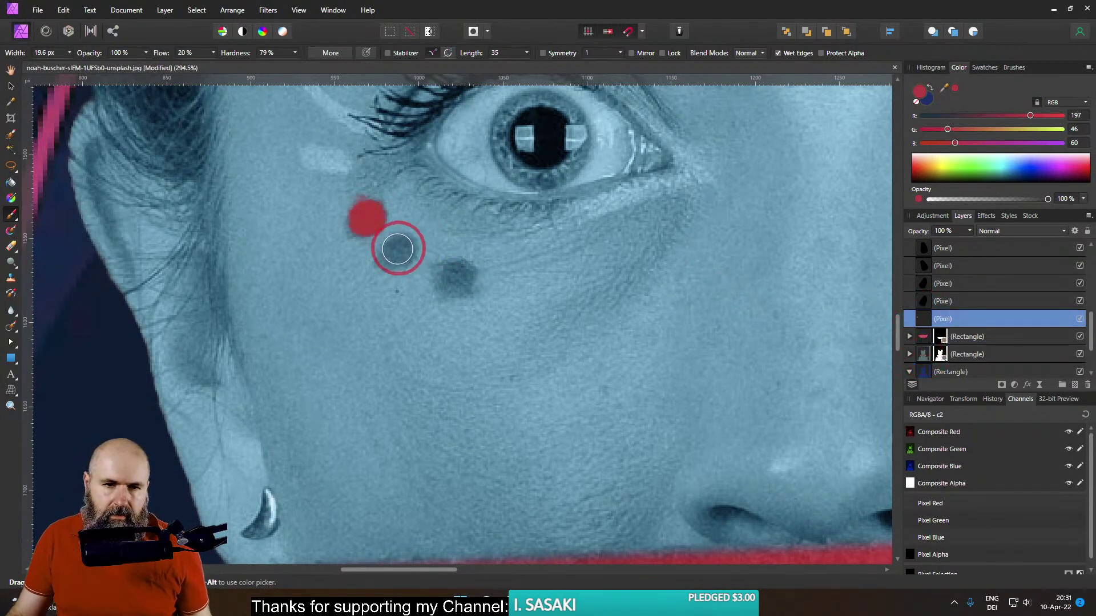
Paint the two remaining dots under the same eye and the three dots under the other eye red
{"action": "left_click", "coordinate": [398, 249]}
{"action": "left_click", "coordinate": [458, 276]}
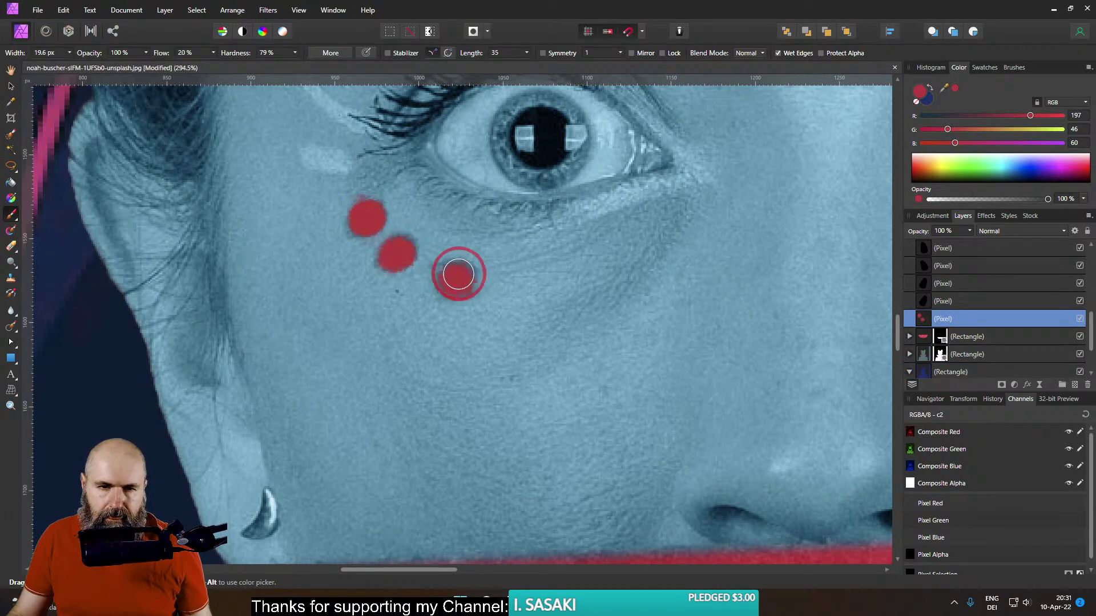
{"action": "left_click_drag", "start_coordinate": [765, 271], "coordinate": [204, 310]}
{"action": "left_click_drag", "start_coordinate": [583, 302], "coordinate": [582, 298]}
{"action": "left_click_drag", "start_coordinate": [641, 279], "coordinate": [653, 273]}
{"action": "left_click_drag", "start_coordinate": [695, 238], "coordinate": [697, 239]}
Lower the opacity of the red cheek dots' pixel layer to 88%
{"action": "scroll", "coordinate": [708, 341], "scroll_direction": "down", "scroll_amount": 8}
{"action": "left_click_drag", "start_coordinate": [800, 400], "coordinate": [673, 299]}
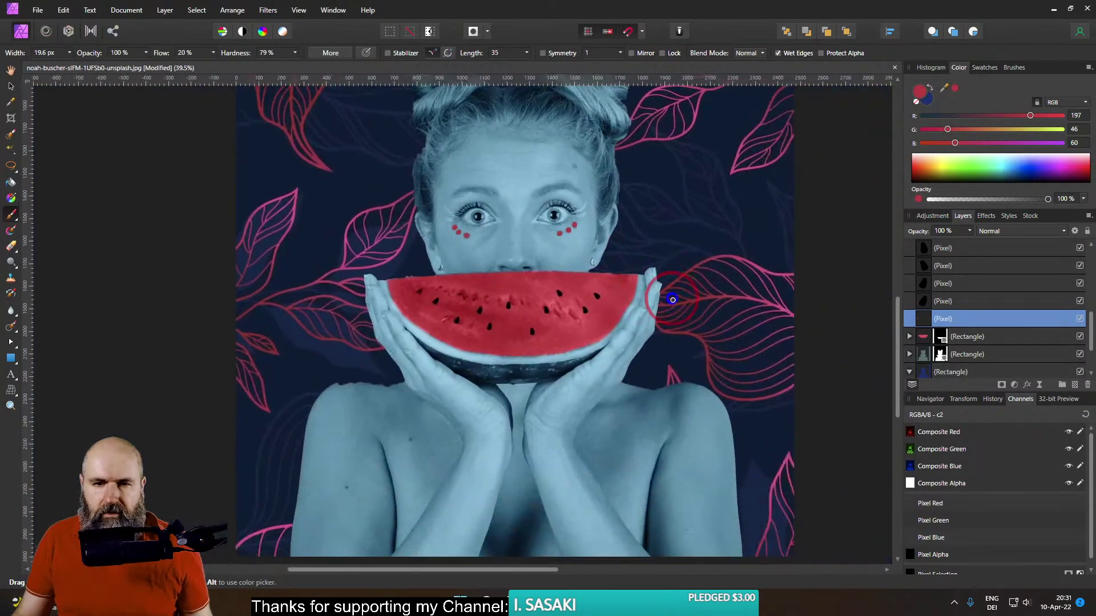
{"action": "scroll", "coordinate": [636, 333], "scroll_direction": "up", "scroll_amount": 3}
{"action": "left_click_drag", "start_coordinate": [579, 320], "coordinate": [678, 411]}
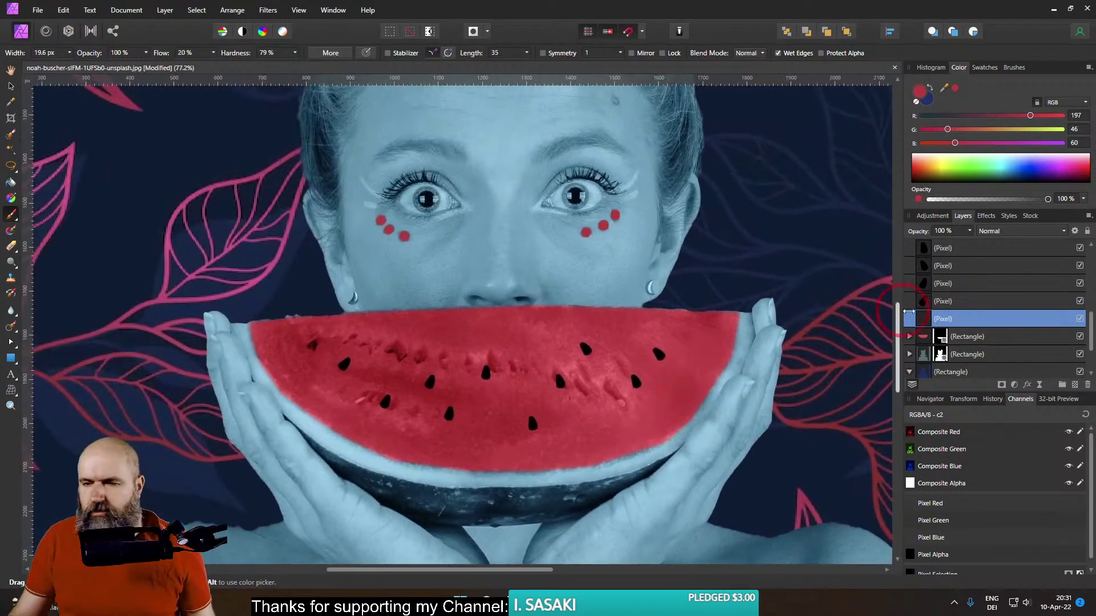
{"action": "left_click_drag", "start_coordinate": [972, 242], "coordinate": [972, 244]}
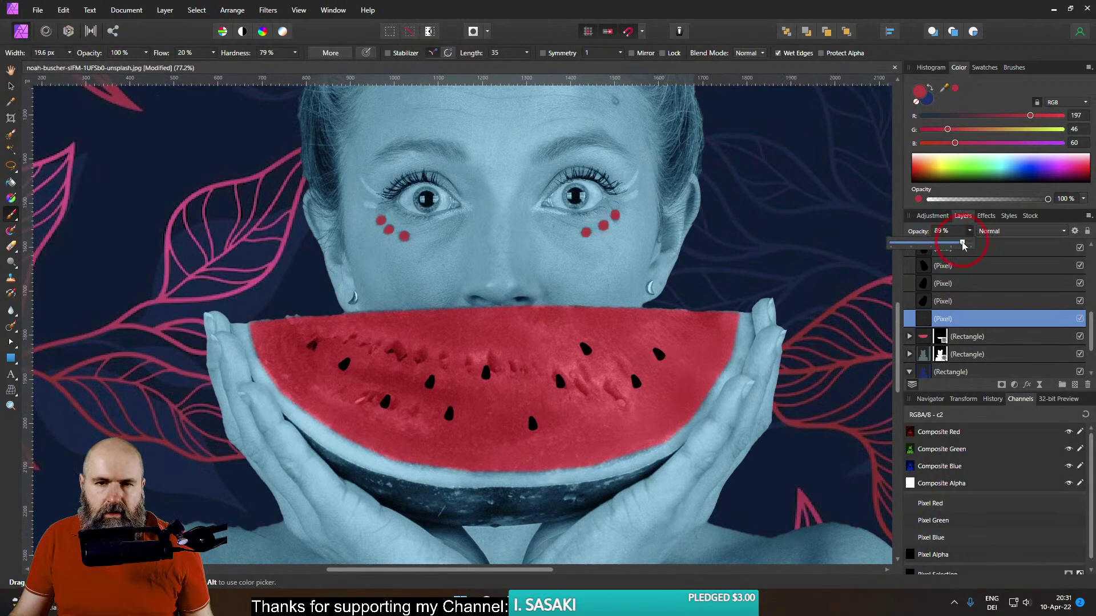
{"action": "left_click", "coordinate": [11, 86]}
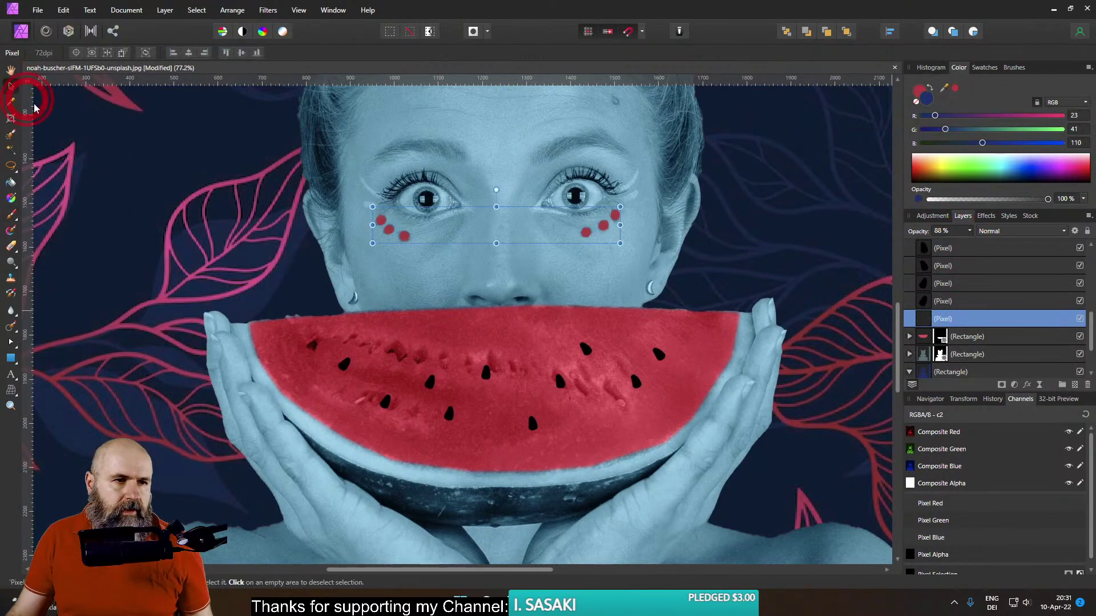
Examine the whole recoloured portrait with its red cheek dots at different magnifications
{"action": "left_click", "coordinate": [229, 287]}
{"action": "scroll", "coordinate": [263, 304], "scroll_direction": "down", "scroll_amount": 4}
{"action": "left_click_drag", "start_coordinate": [366, 360], "coordinate": [555, 404]}
{"action": "scroll", "coordinate": [514, 398], "scroll_direction": "down", "scroll_amount": 2}
{"action": "scroll", "coordinate": [535, 367], "scroll_direction": "up", "scroll_amount": 2}
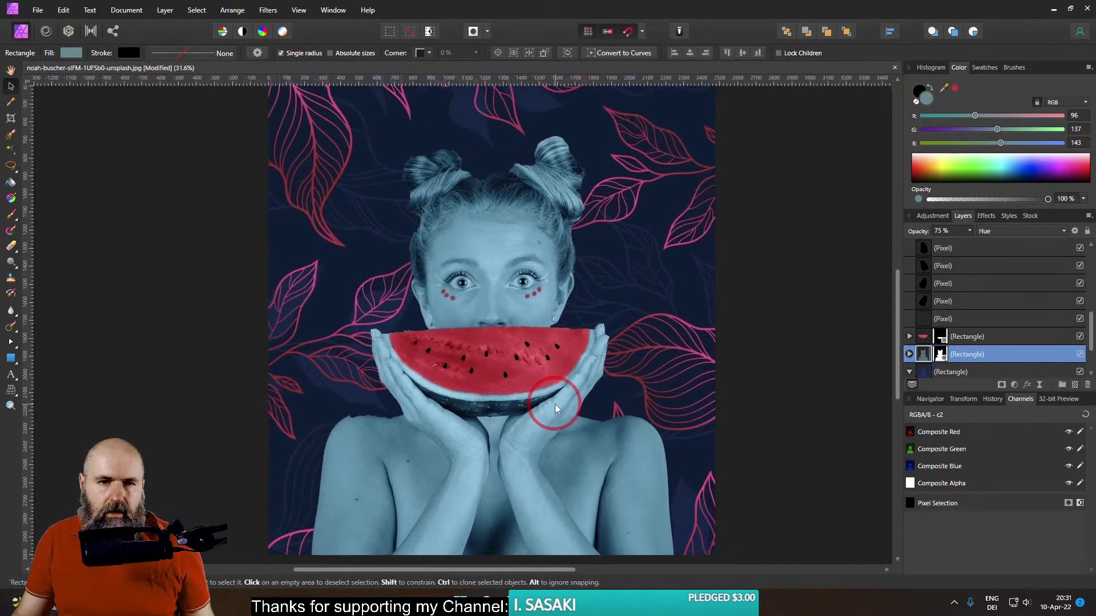
{"action": "scroll", "coordinate": [555, 404], "scroll_direction": "down", "scroll_amount": 1}
{"action": "scroll", "coordinate": [598, 382], "scroll_direction": "down", "scroll_amount": 1}
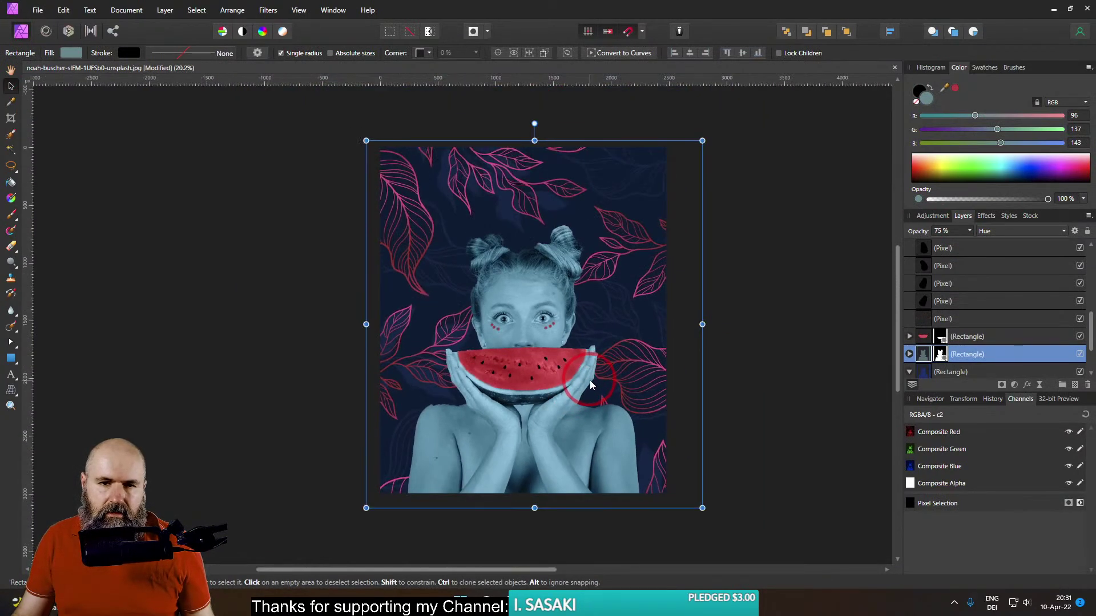
{"action": "scroll", "coordinate": [590, 380], "scroll_direction": "up", "scroll_amount": 1}
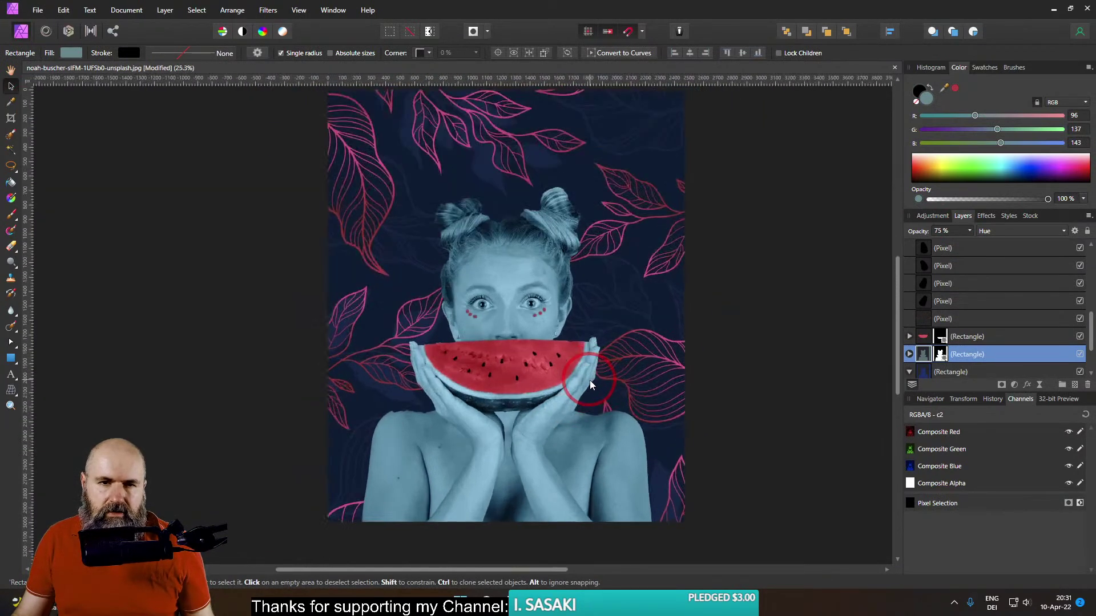
Start a crop with the 4:3 ratio preset and turn the frame to portrait orientation, 3 x 4
{"action": "left_click", "coordinate": [9, 119]}
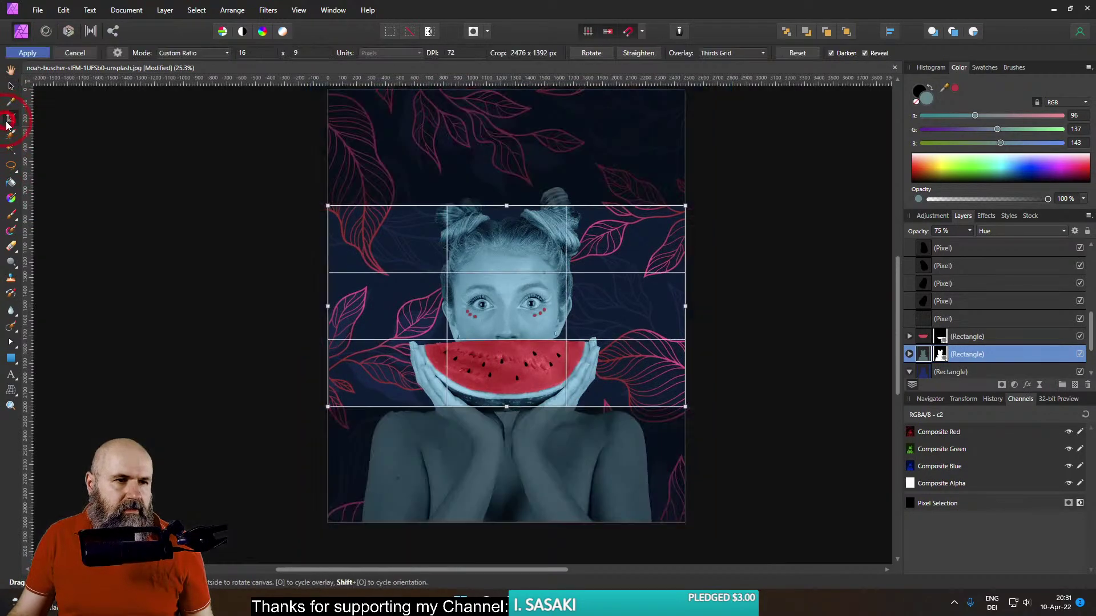
{"action": "left_click", "coordinate": [120, 53]}
{"action": "left_click", "coordinate": [78, 150]}
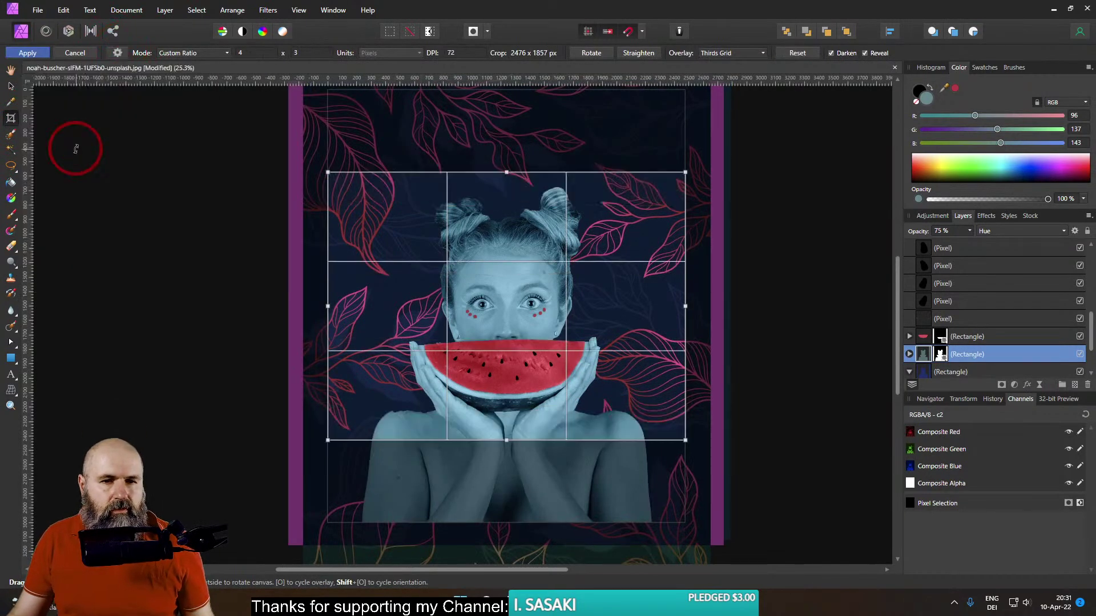
{"action": "left_click", "coordinate": [593, 54]}
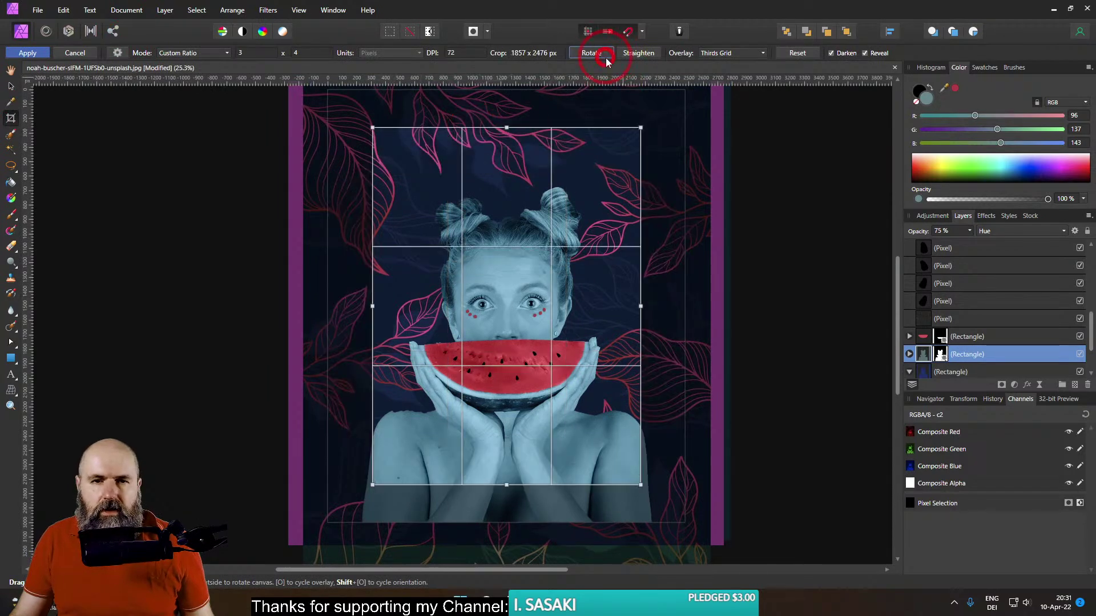
{"action": "scroll", "coordinate": [515, 195], "scroll_direction": "down", "scroll_amount": 2}
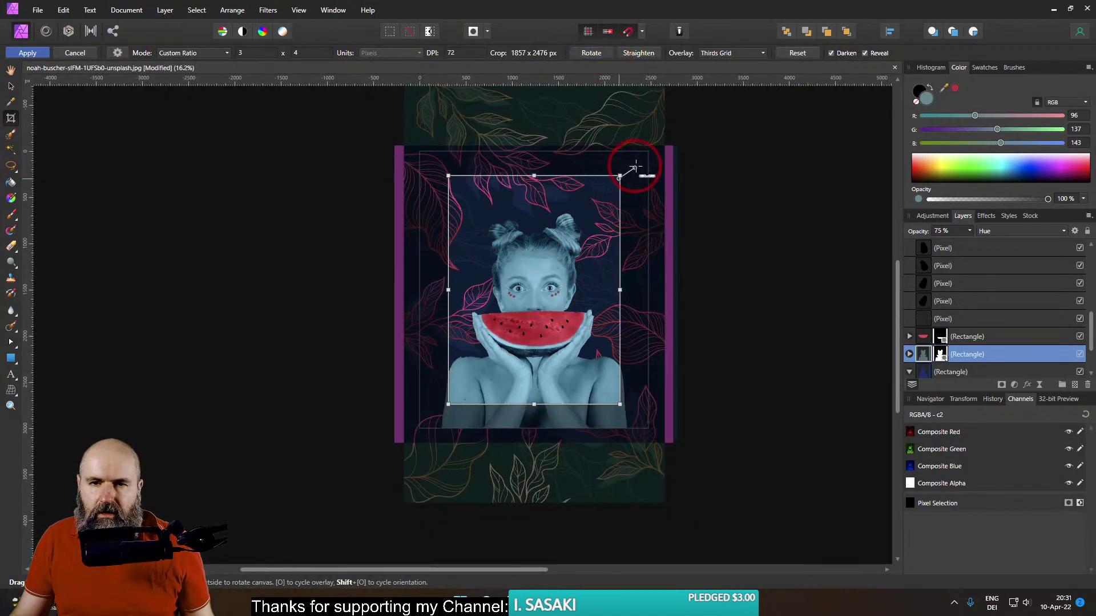
{"action": "left_click_drag", "start_coordinate": [637, 165], "coordinate": [636, 164]}
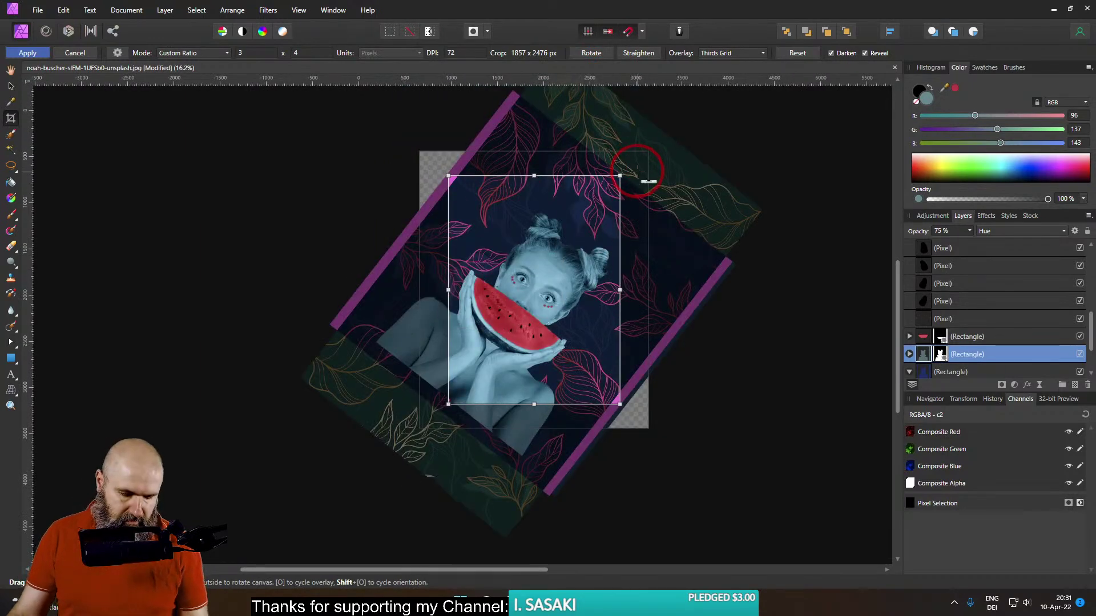
{"action": "key", "text": "ctrl+z"}
{"action": "left_click", "coordinate": [591, 53]}
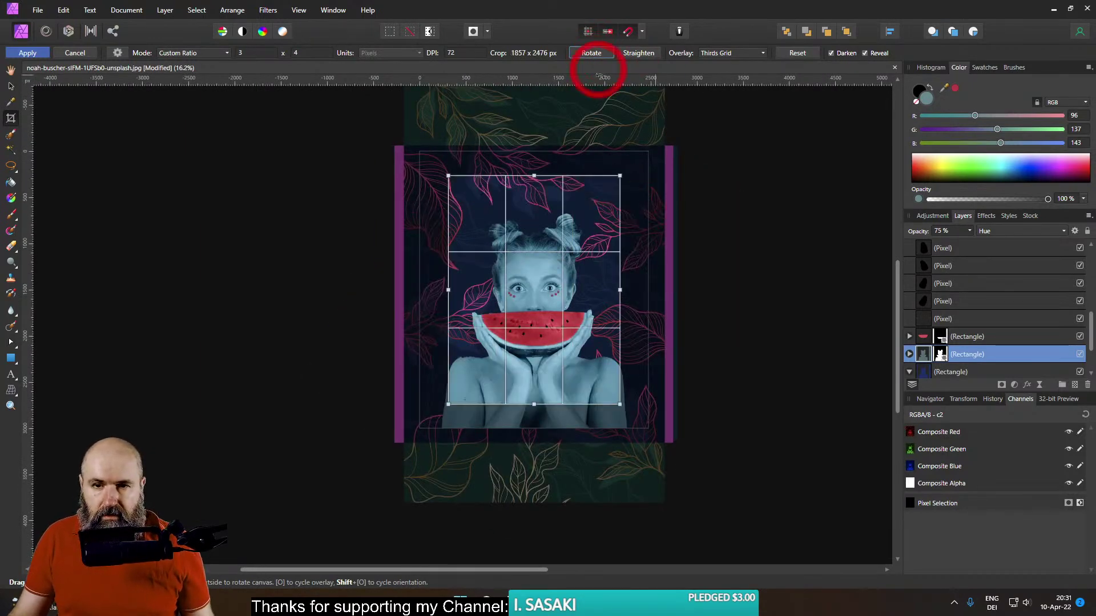
Enlarge and centre the 3 x 4 crop frame on the woman at 2250 x 3000 px, spanning the full image height
{"action": "left_click_drag", "start_coordinate": [623, 173], "coordinate": [633, 161]}
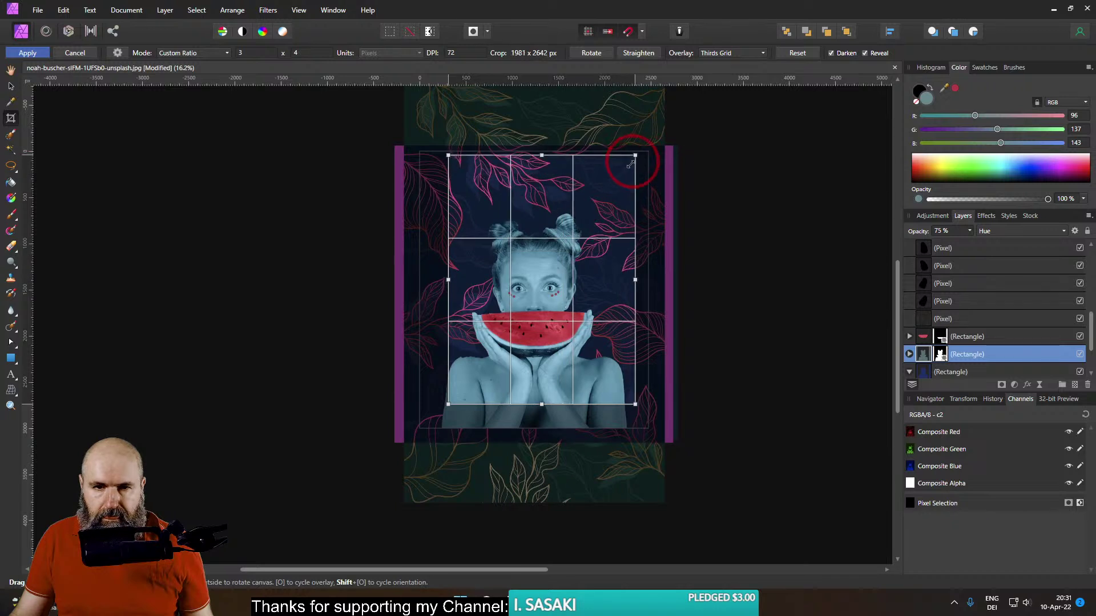
{"action": "left_click_drag", "start_coordinate": [556, 244], "coordinate": [526, 188]}
{"action": "left_click_drag", "start_coordinate": [620, 184], "coordinate": [645, 151]}
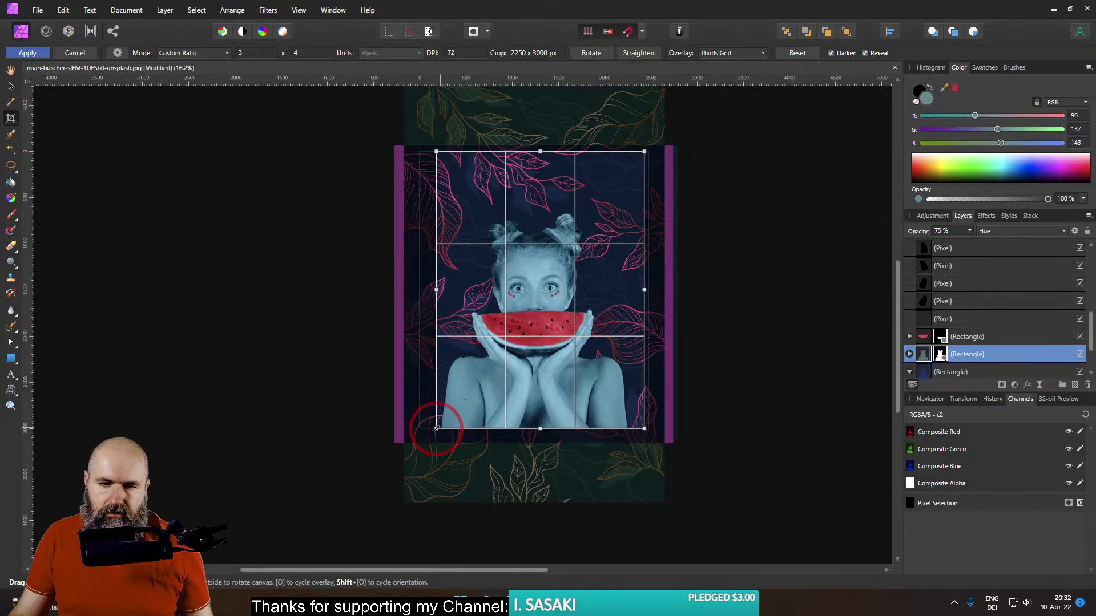
{"action": "left_click_drag", "start_coordinate": [435, 428], "coordinate": [436, 428]}
{"action": "left_click_drag", "start_coordinate": [538, 343], "coordinate": [531, 342]}
{"action": "scroll", "coordinate": [541, 298], "scroll_direction": "up", "scroll_amount": 4}
{"action": "scroll", "coordinate": [541, 299], "scroll_direction": "down", "scroll_amount": 3}
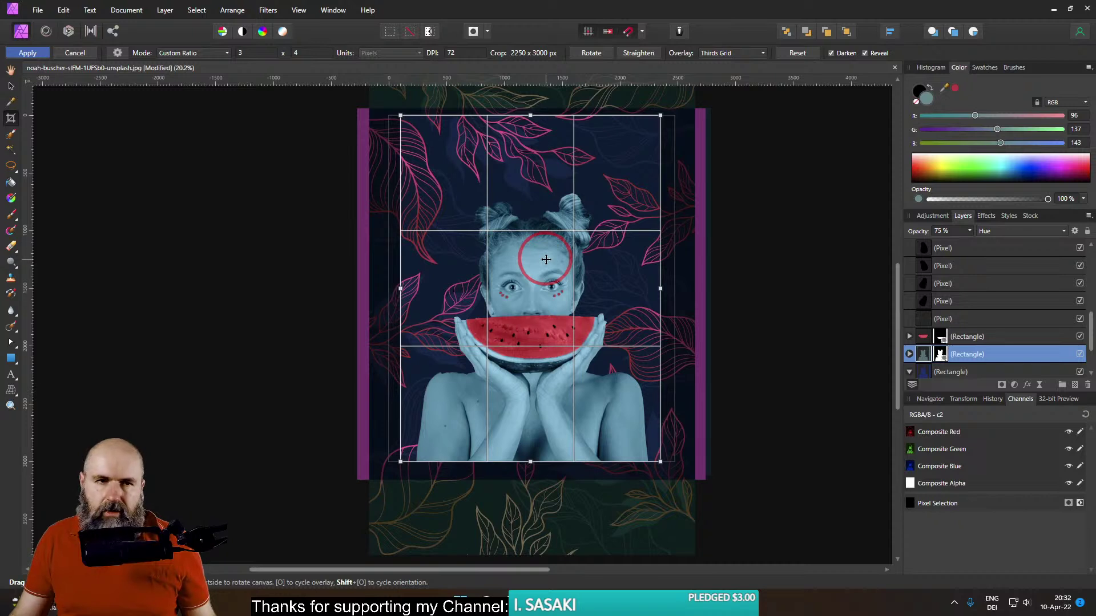
Try cropping the portrait to a 1:1 square framing the woman and melon, and undo the crop
{"action": "left_click", "coordinate": [177, 53]}
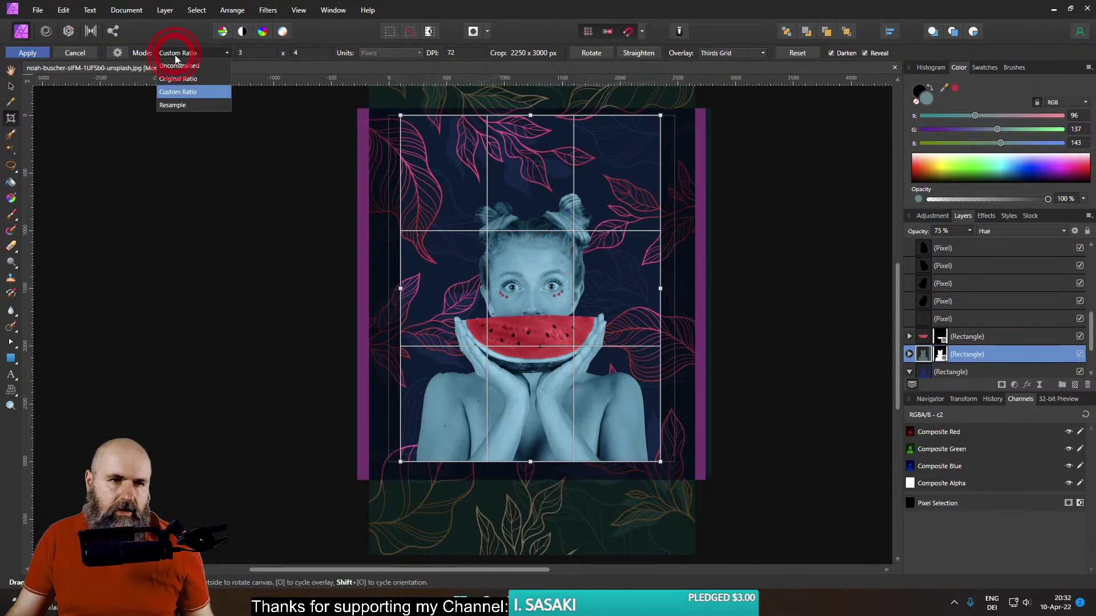
{"action": "left_click", "coordinate": [117, 53]}
{"action": "left_click", "coordinate": [73, 93]}
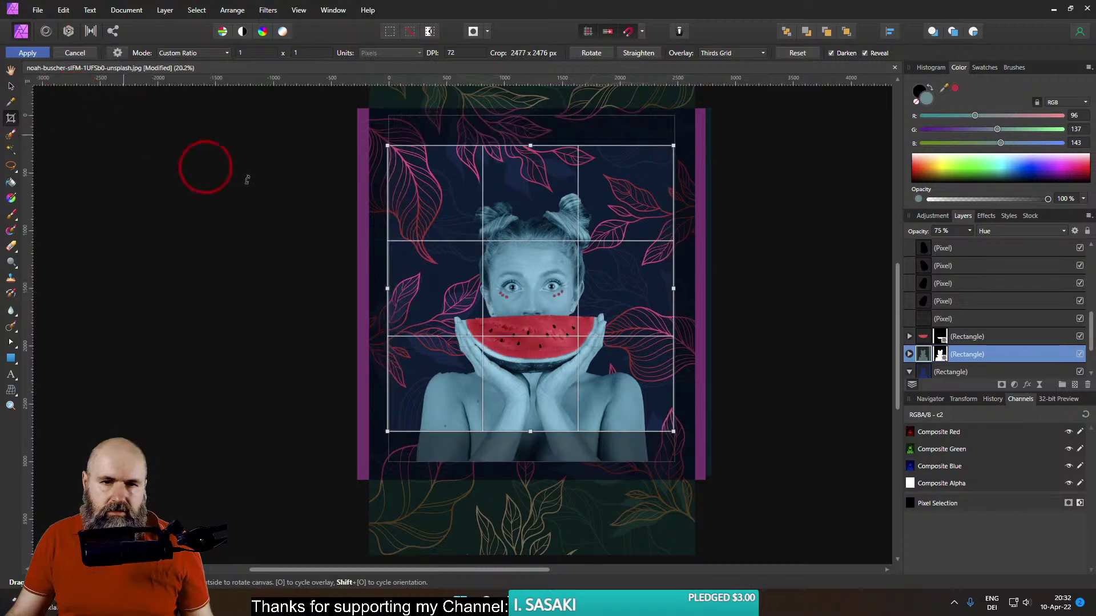
{"action": "left_click_drag", "start_coordinate": [538, 267], "coordinate": [626, 307]}
{"action": "key", "text": "Return"}
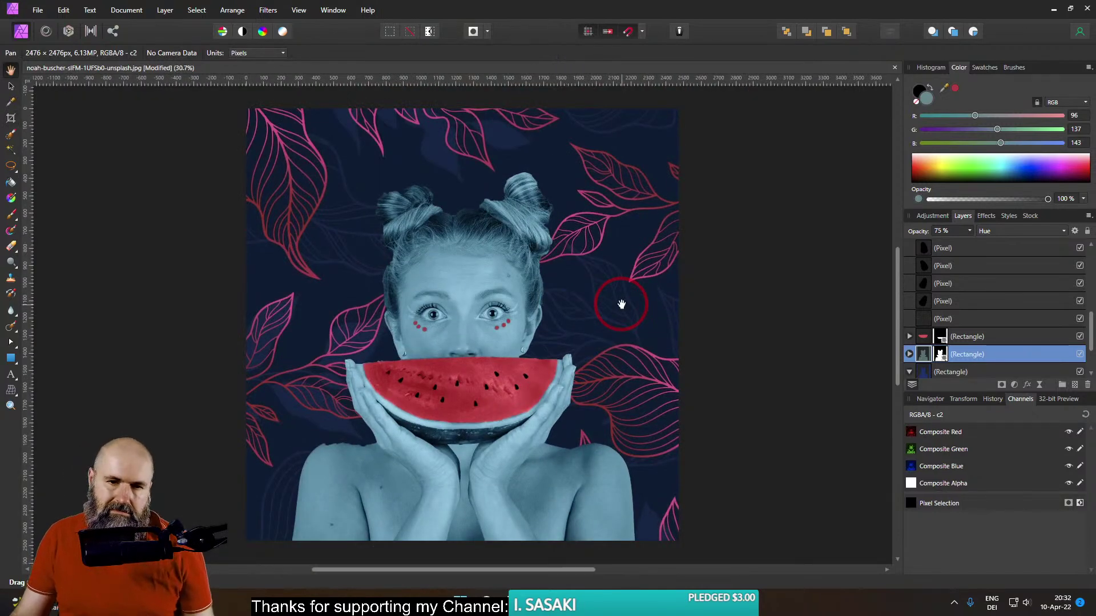
{"action": "key", "text": "ctrl+z"}
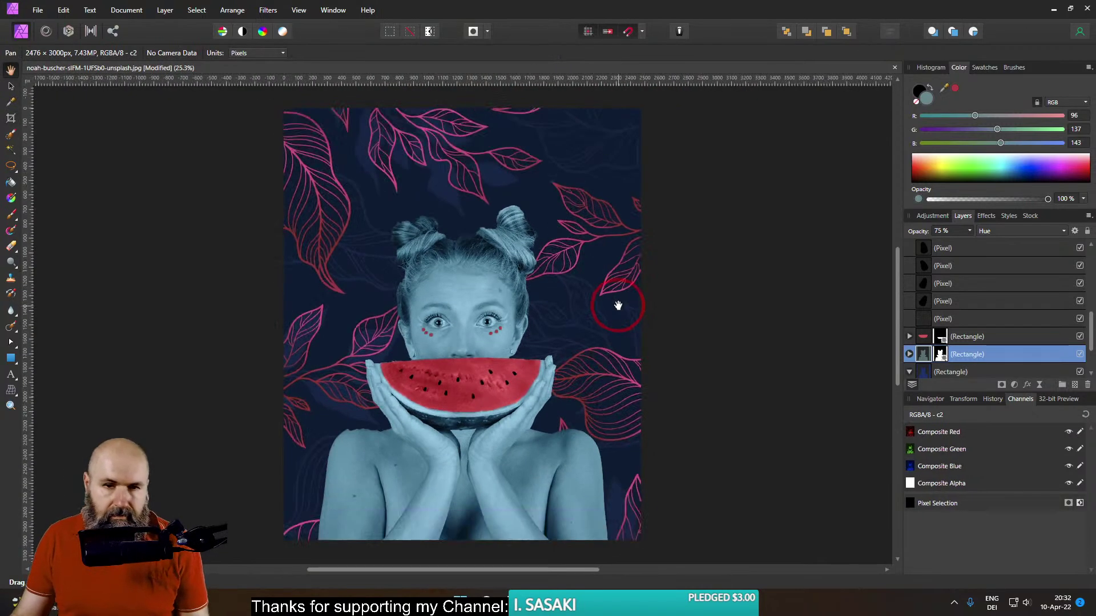
Examine the melon, face, cheek dots and shoulders of the uncropped portrait at different magnifications
{"action": "scroll", "coordinate": [435, 369], "scroll_direction": "up", "scroll_amount": 2}
{"action": "left_click_drag", "start_coordinate": [441, 410], "coordinate": [540, 288]}
{"action": "left_click_drag", "start_coordinate": [521, 245], "coordinate": [496, 318]}
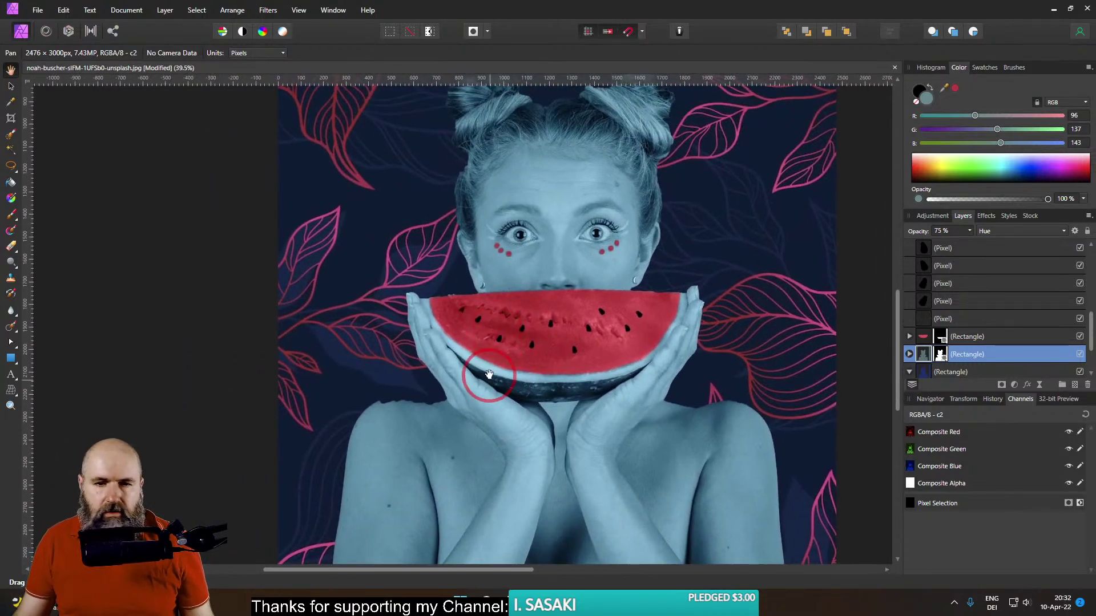
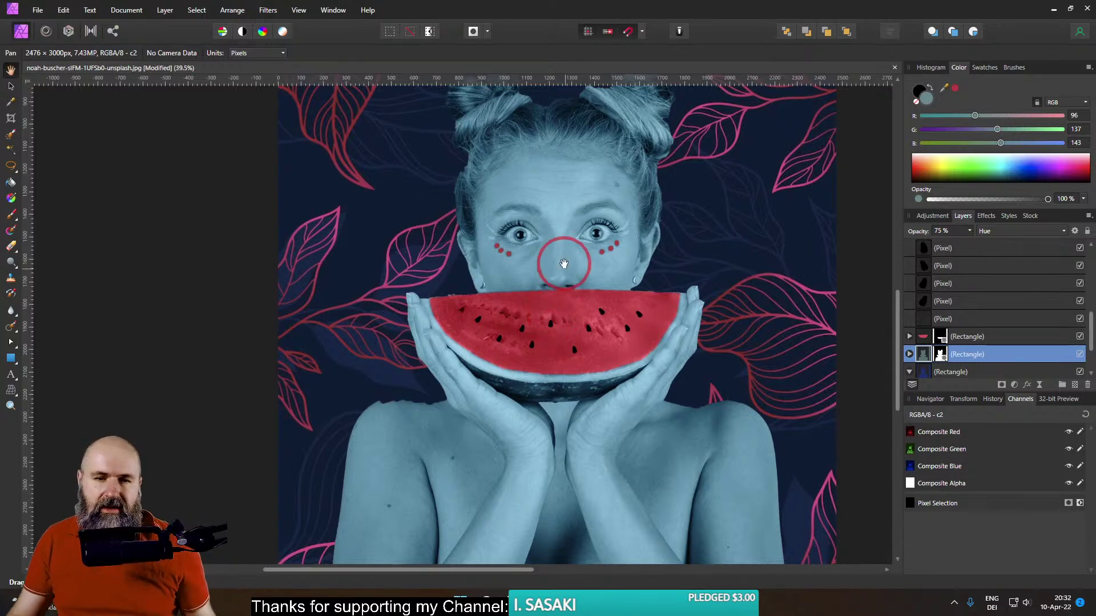
{"action": "scroll", "coordinate": [556, 286], "scroll_direction": "down", "scroll_amount": 2}
{"action": "left_click_drag", "start_coordinate": [596, 289], "coordinate": [570, 336]}
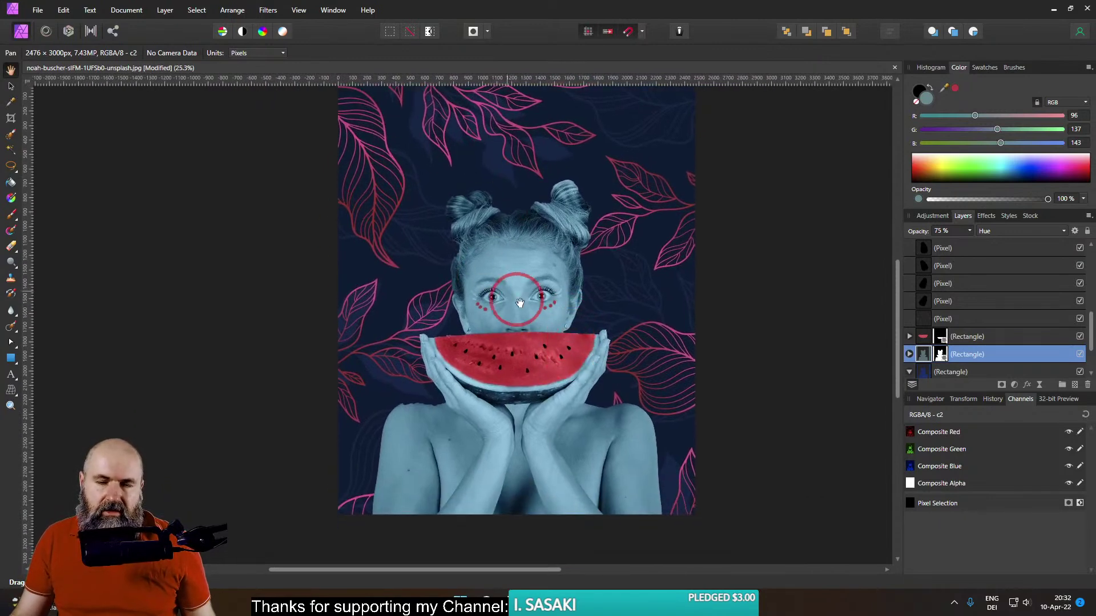
{"action": "scroll", "coordinate": [516, 307], "scroll_direction": "up", "scroll_amount": 2}
{"action": "left_click_drag", "start_coordinate": [517, 309], "coordinate": [514, 363]}
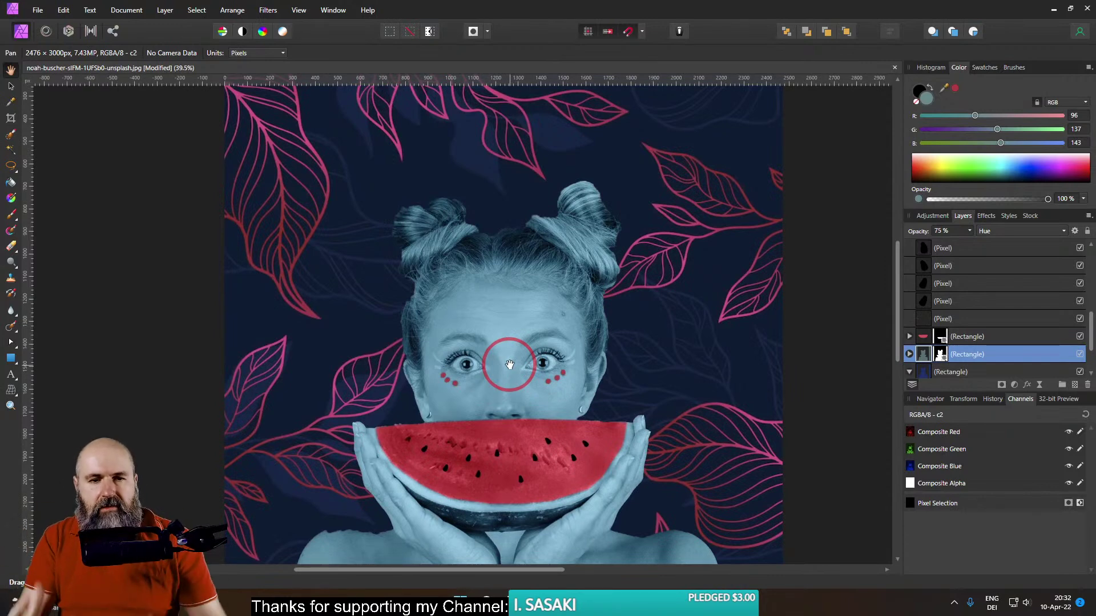
{"action": "scroll", "coordinate": [512, 443], "scroll_direction": "down", "scroll_amount": 2}
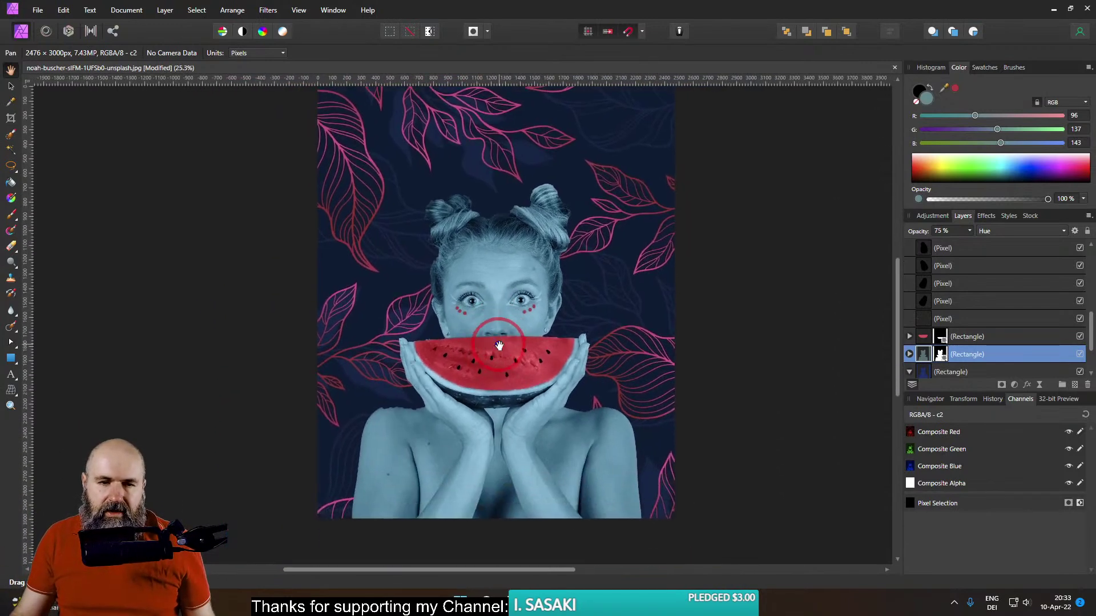
{"action": "scroll", "coordinate": [496, 385], "scroll_direction": "up", "scroll_amount": 3}
{"action": "scroll", "coordinate": [497, 384], "scroll_direction": "up", "scroll_amount": 1}
{"action": "scroll", "coordinate": [497, 385], "scroll_direction": "down", "scroll_amount": 3}
{"action": "left_click_drag", "start_coordinate": [515, 366], "coordinate": [508, 342]}
{"action": "scroll", "coordinate": [517, 407], "scroll_direction": "up", "scroll_amount": 2}
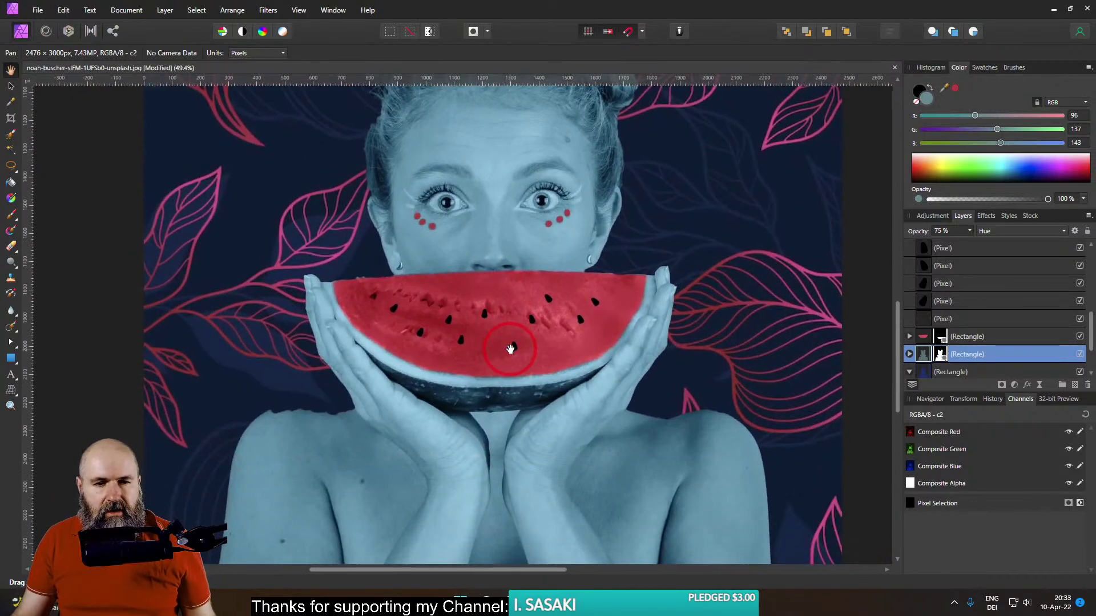
{"action": "scroll", "coordinate": [480, 372], "scroll_direction": "down", "scroll_amount": 2}
{"action": "scroll", "coordinate": [479, 372], "scroll_direction": "up", "scroll_amount": 2}
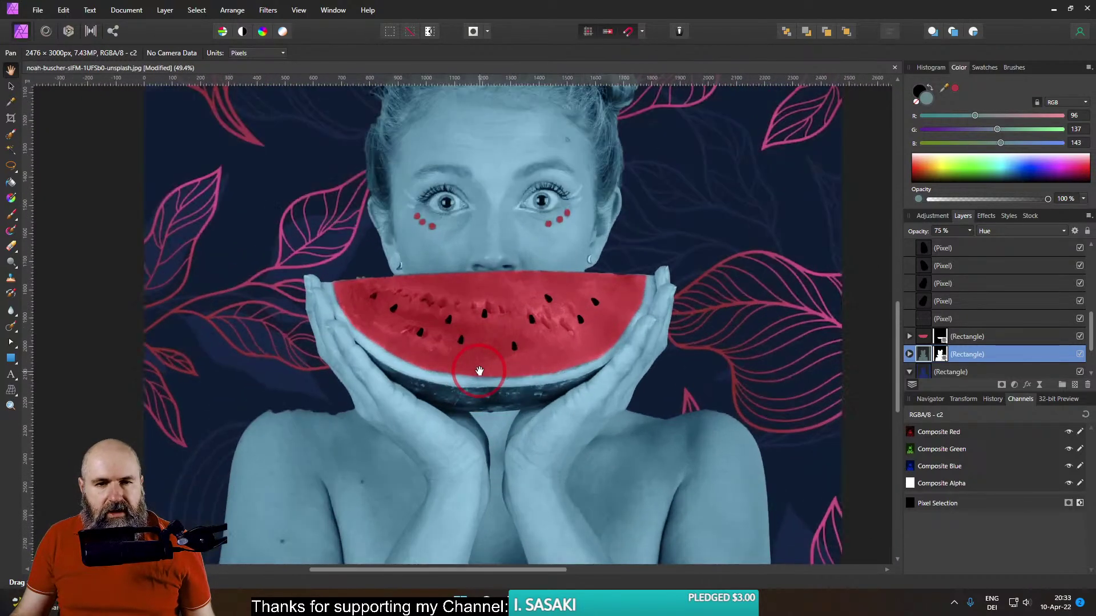
{"action": "scroll", "coordinate": [457, 363], "scroll_direction": "down", "scroll_amount": 1}
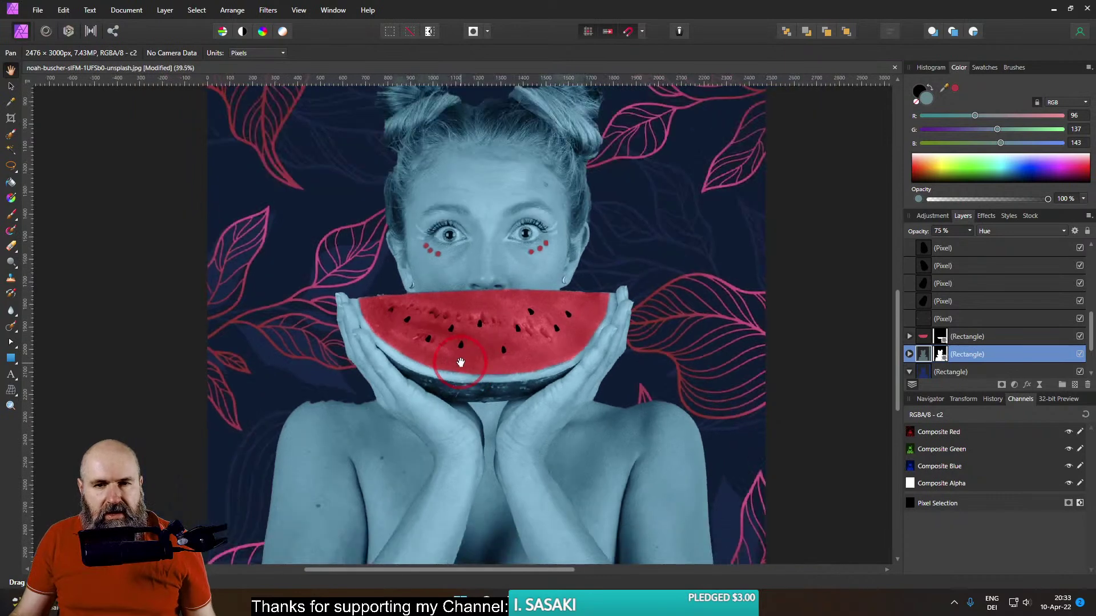
{"action": "left_click_drag", "start_coordinate": [476, 363], "coordinate": [450, 353]}
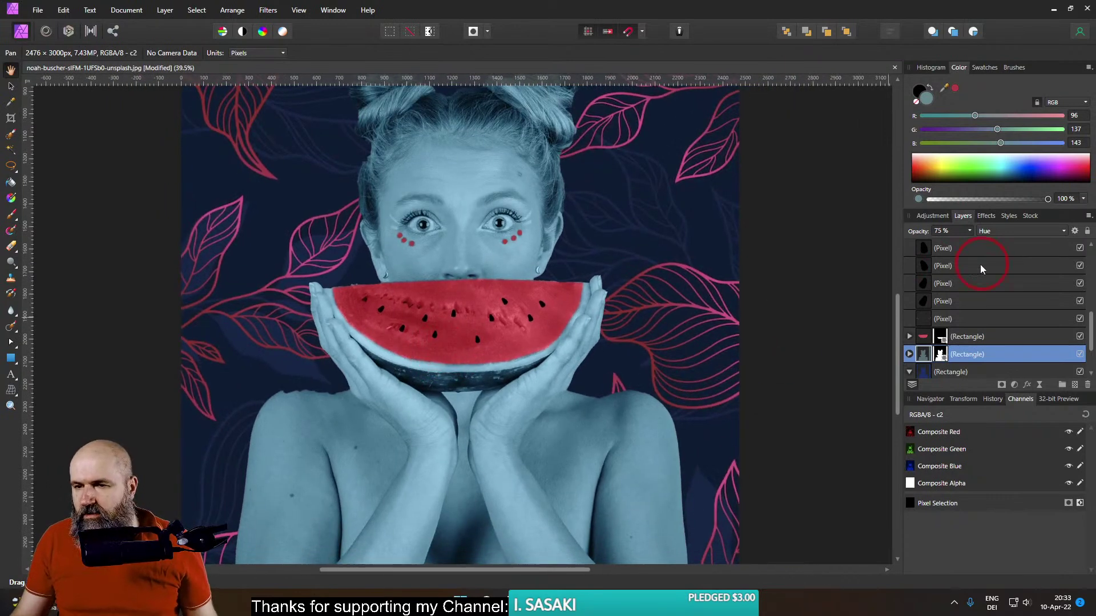
Add an empty pixel layer above the topmost group in the layer stack
{"action": "scroll", "coordinate": [979, 279], "scroll_direction": "up", "scroll_amount": 3}
{"action": "left_click", "coordinate": [926, 251]}
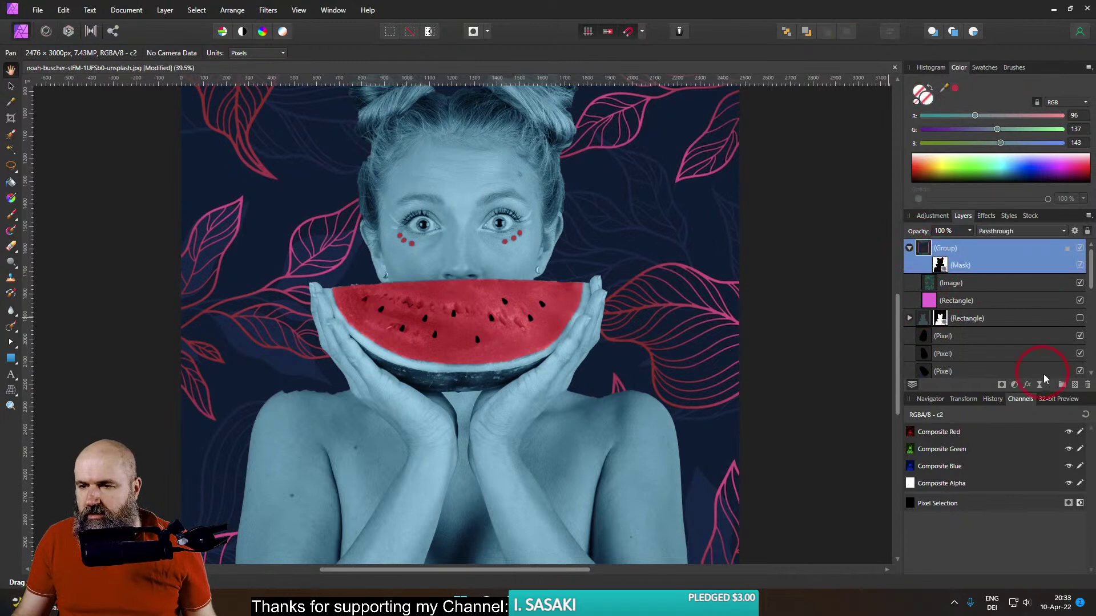
{"action": "left_click", "coordinate": [1075, 386]}
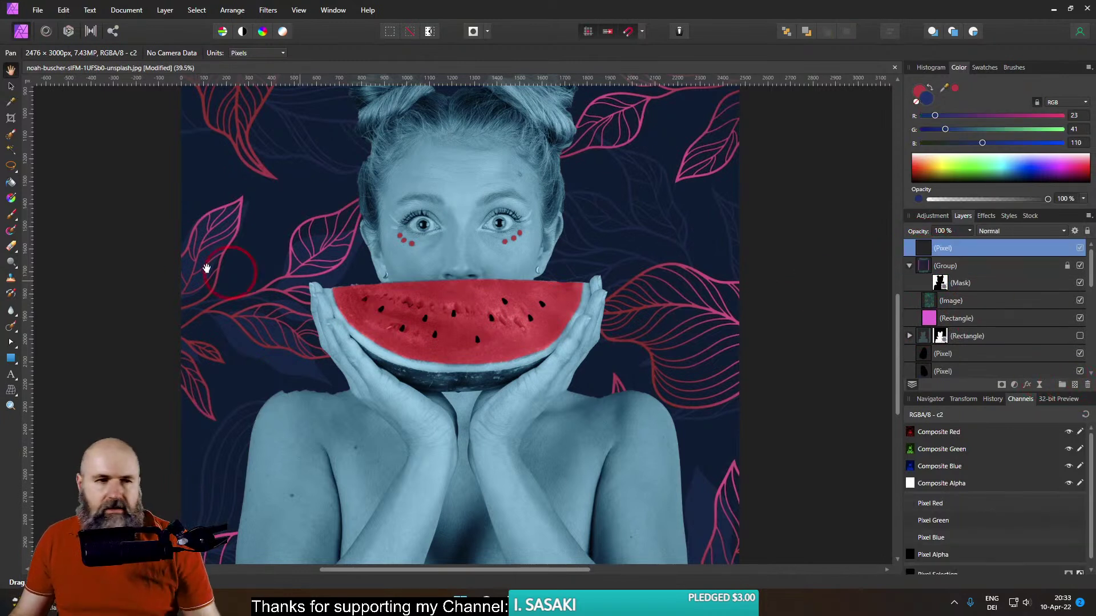
Activate the Paint Brush and set its primary colour to pure white
{"action": "left_click", "coordinate": [12, 214]}
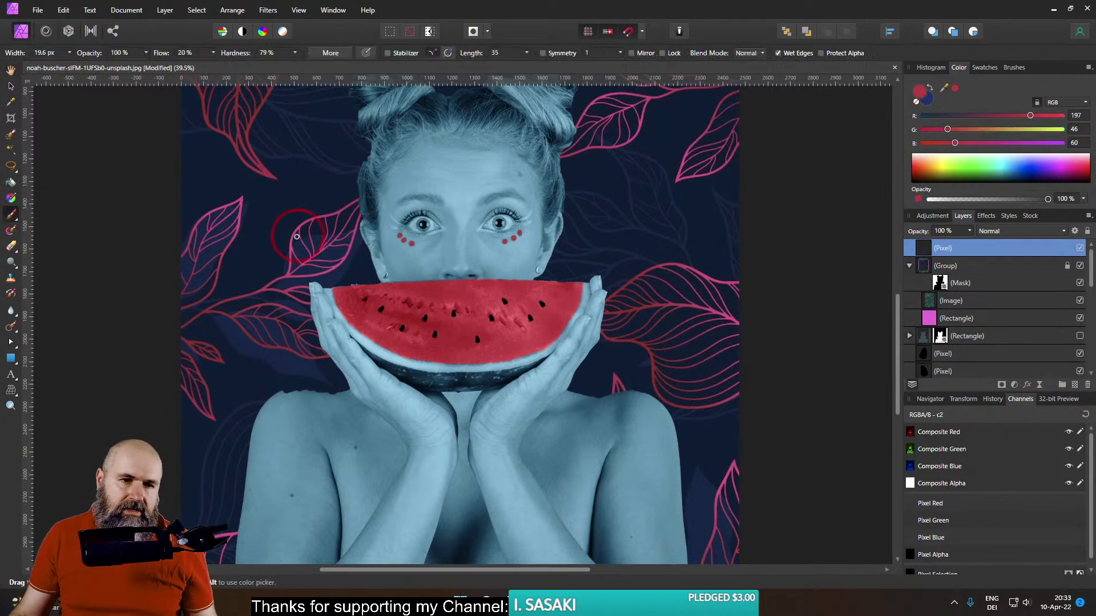
{"action": "double_click", "coordinate": [920, 92]}
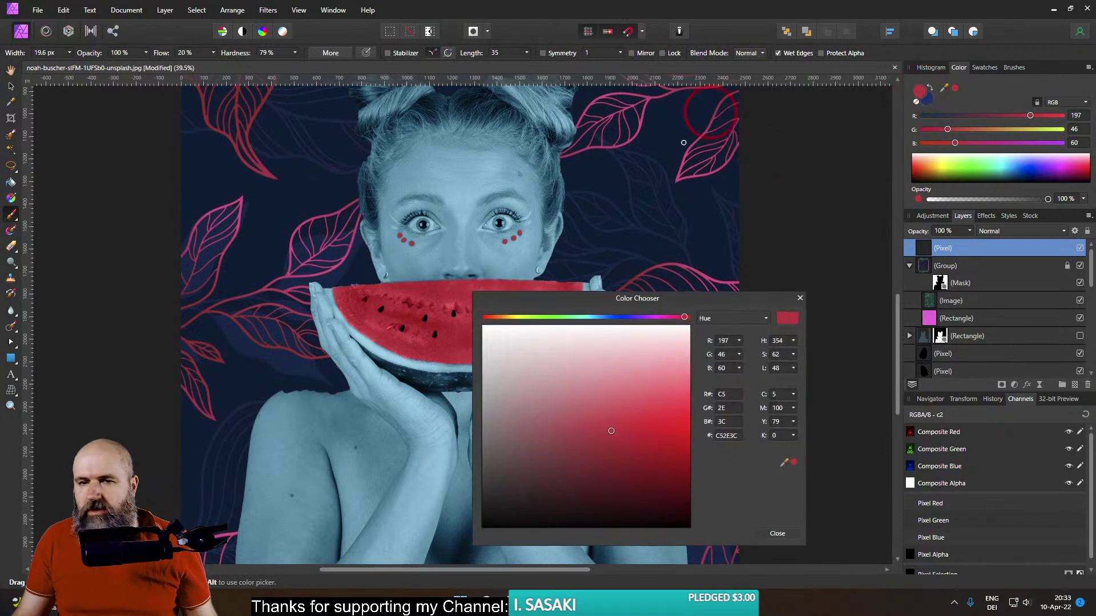
{"action": "left_click_drag", "start_coordinate": [528, 373], "coordinate": [480, 323]}
{"action": "left_click", "coordinate": [799, 299]}
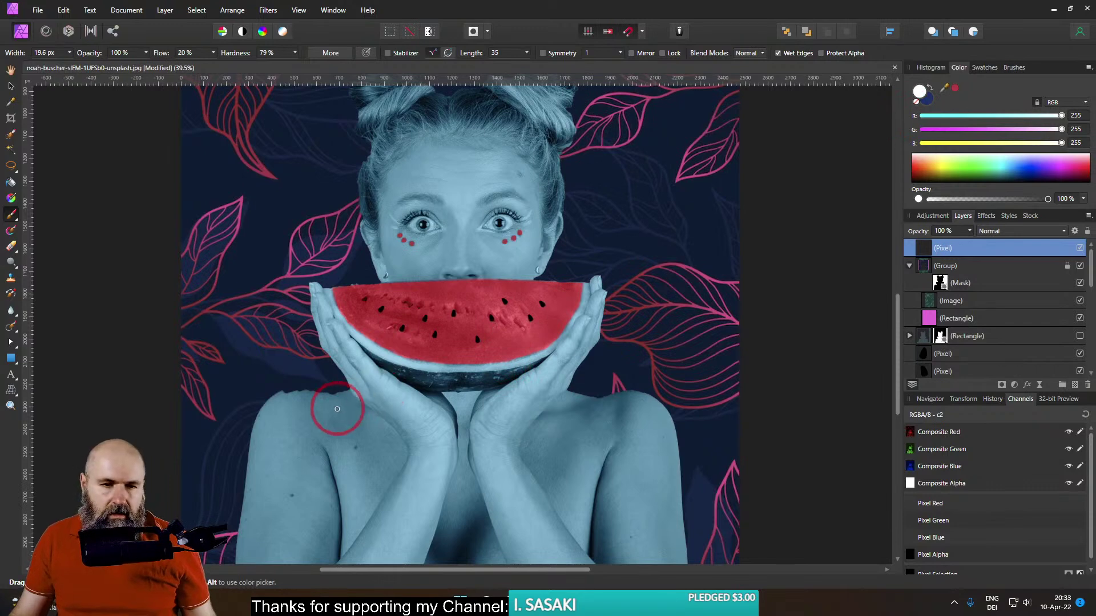
Target the floral background group's mask for retouching the ragged shoulder edge, and set the secondary colour to black
{"action": "scroll", "coordinate": [337, 408], "scroll_direction": "up", "scroll_amount": 5}
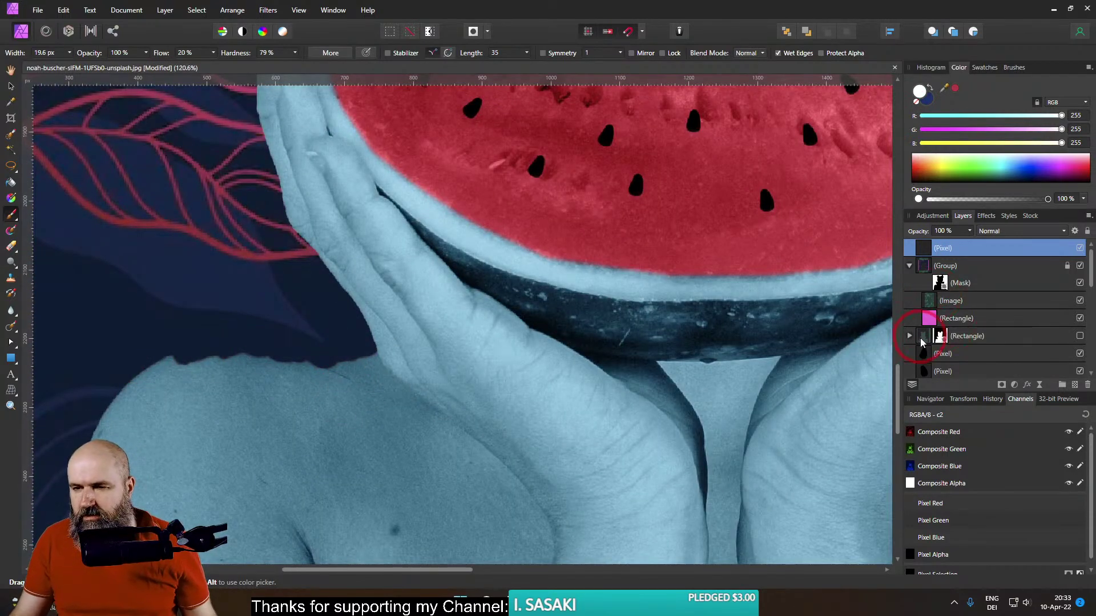
{"action": "scroll", "coordinate": [960, 336], "scroll_direction": "down", "scroll_amount": 6}
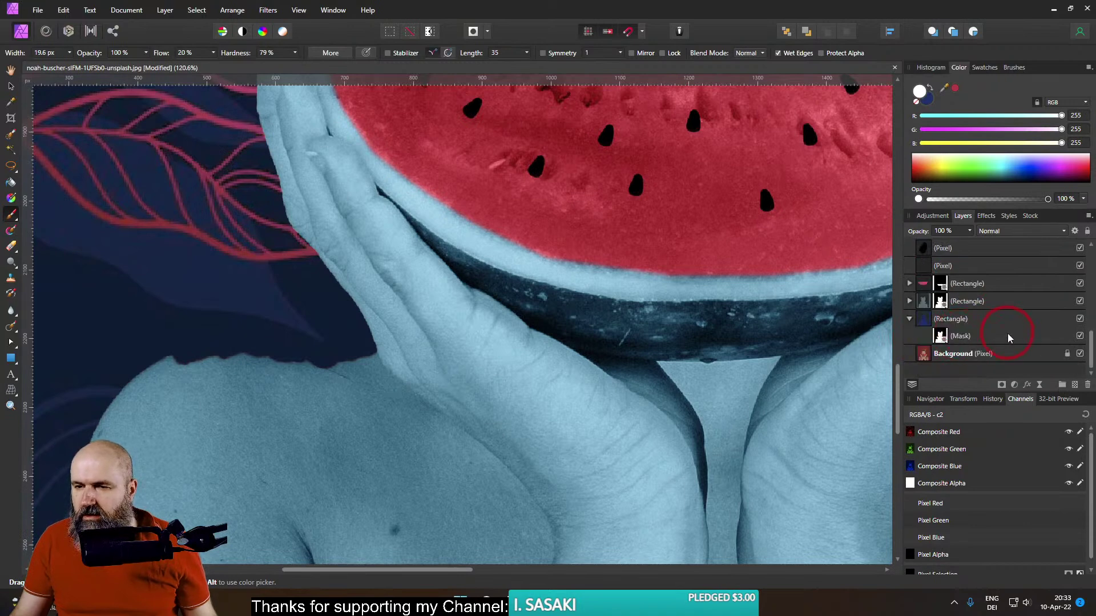
{"action": "scroll", "coordinate": [982, 327], "scroll_direction": "up", "scroll_amount": 6}
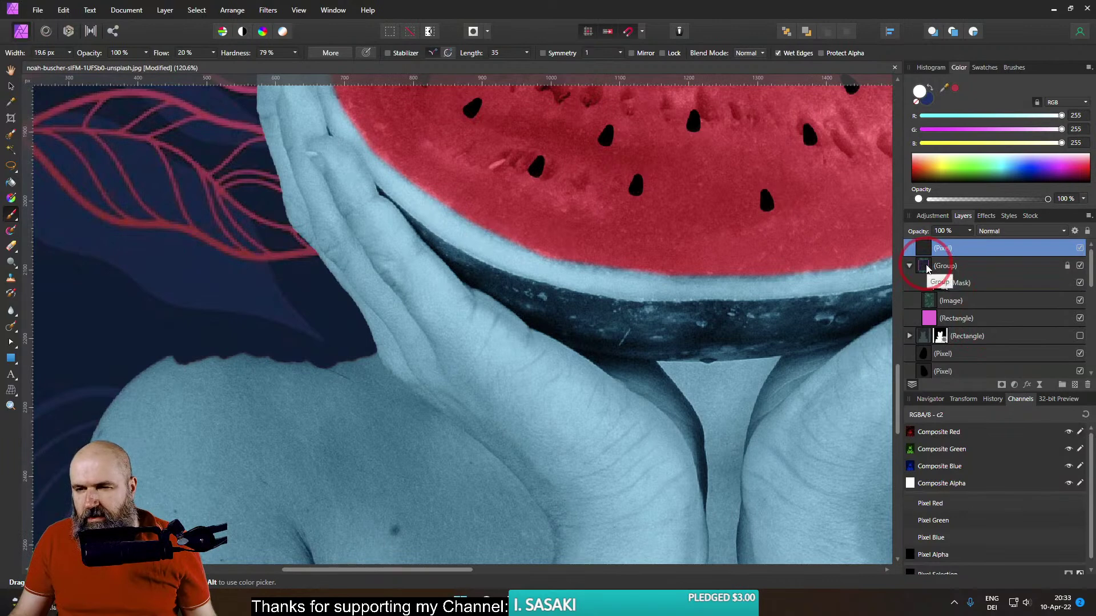
{"action": "left_click", "coordinate": [942, 284]}
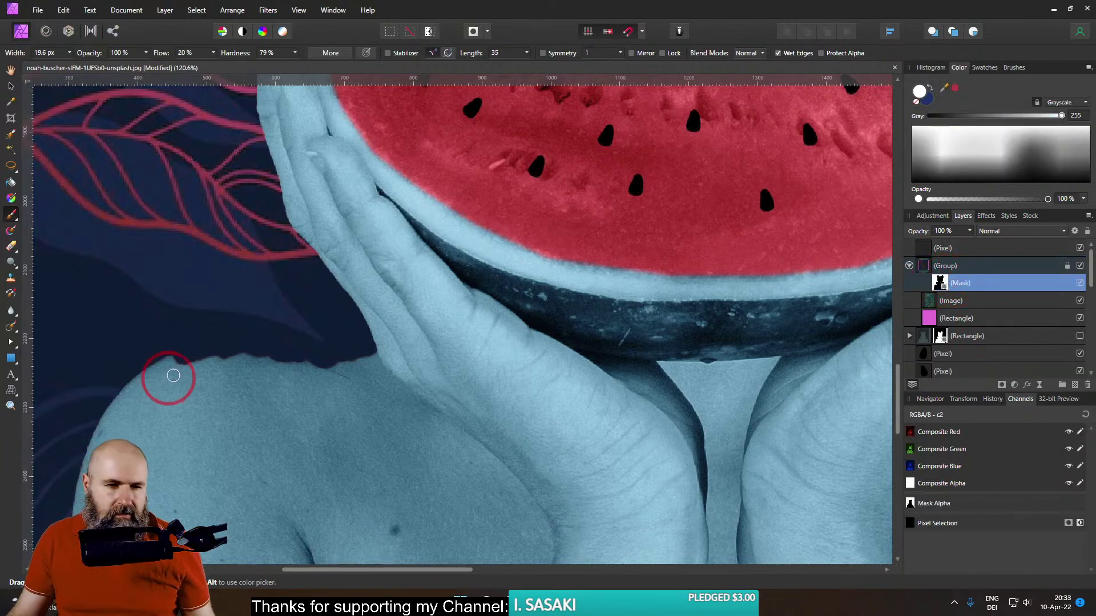
{"action": "double_click", "coordinate": [931, 103]}
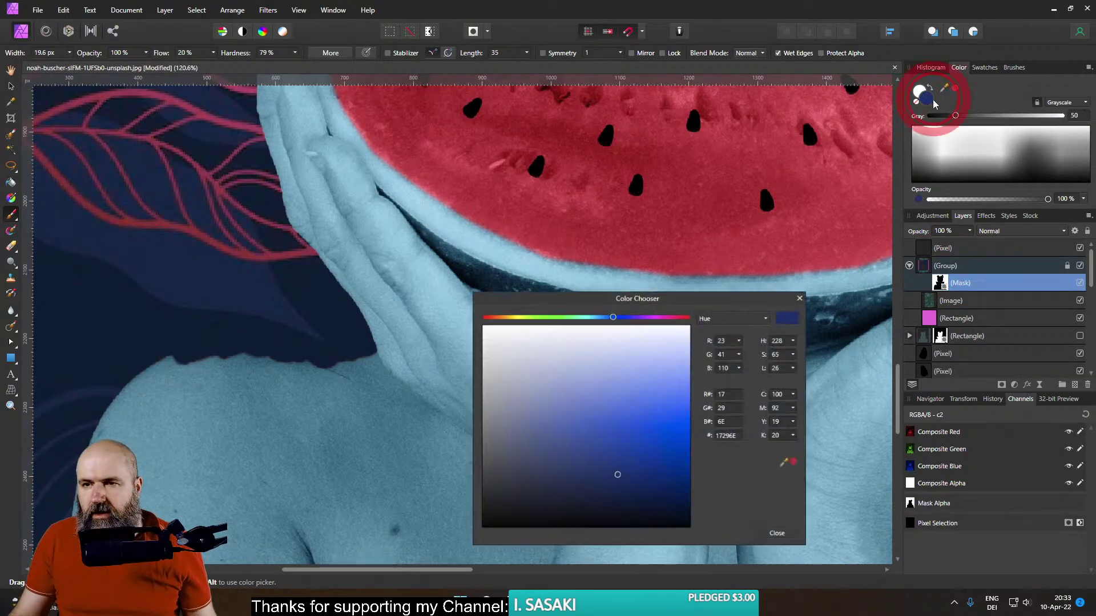
{"action": "left_click", "coordinate": [799, 299]}
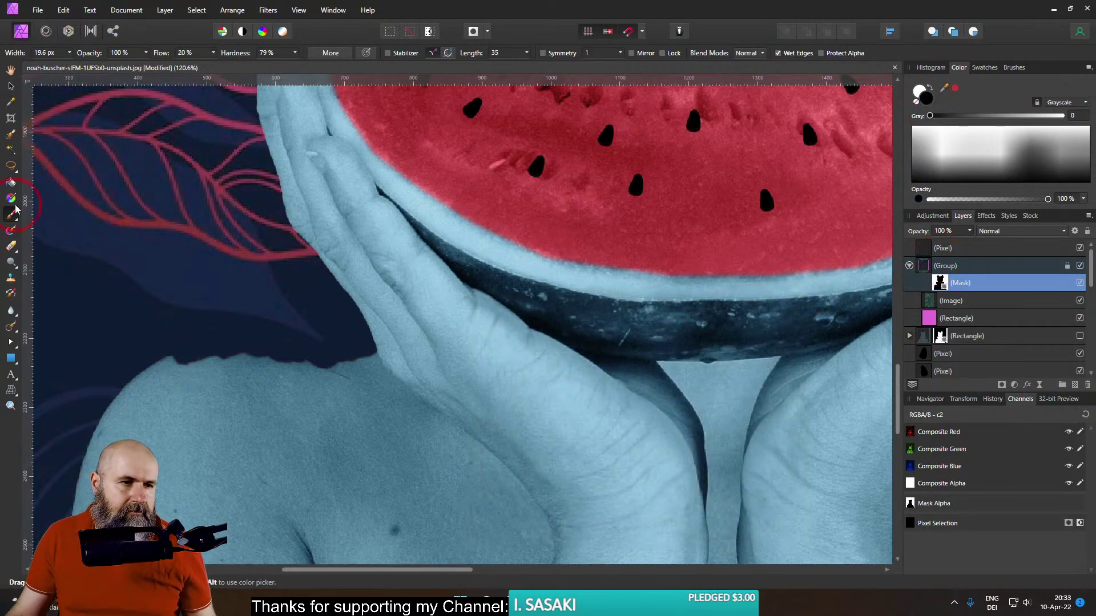
Choose the 128 px hard round brush from the Basic brush category for editing the mask
{"action": "mouse_move", "coordinate": [211, 384]}
{"action": "left_mouse_down"}
{"action": "mouse_move", "coordinate": [223, 386]}
{"action": "mouse_move", "coordinate": [206, 391]}
{"action": "mouse_move", "coordinate": [217, 390]}
{"action": "left_mouse_up"}
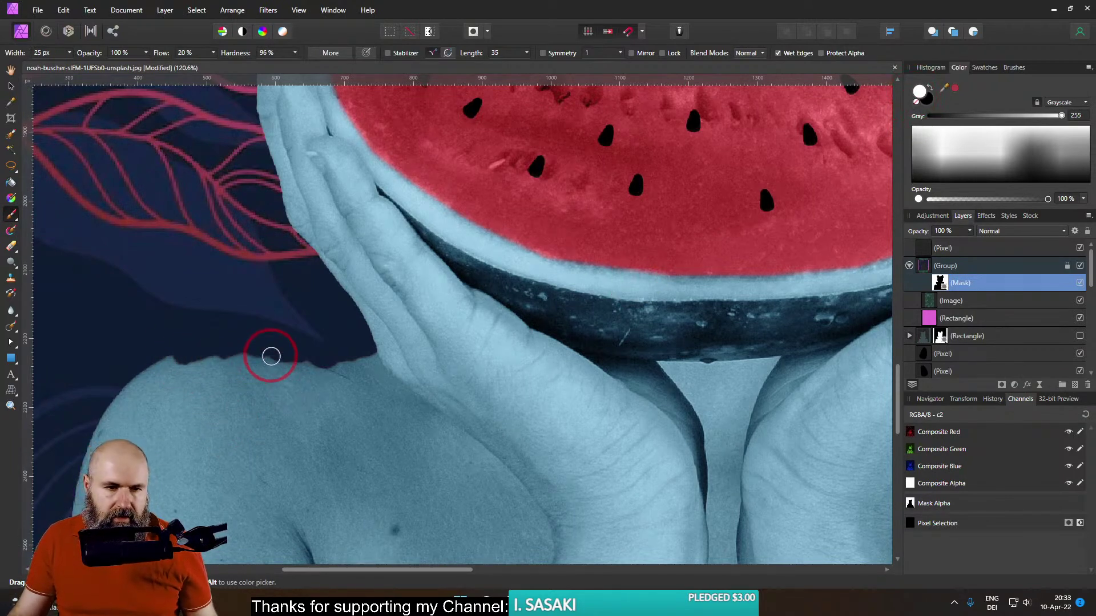
{"action": "left_click", "coordinate": [1009, 68]}
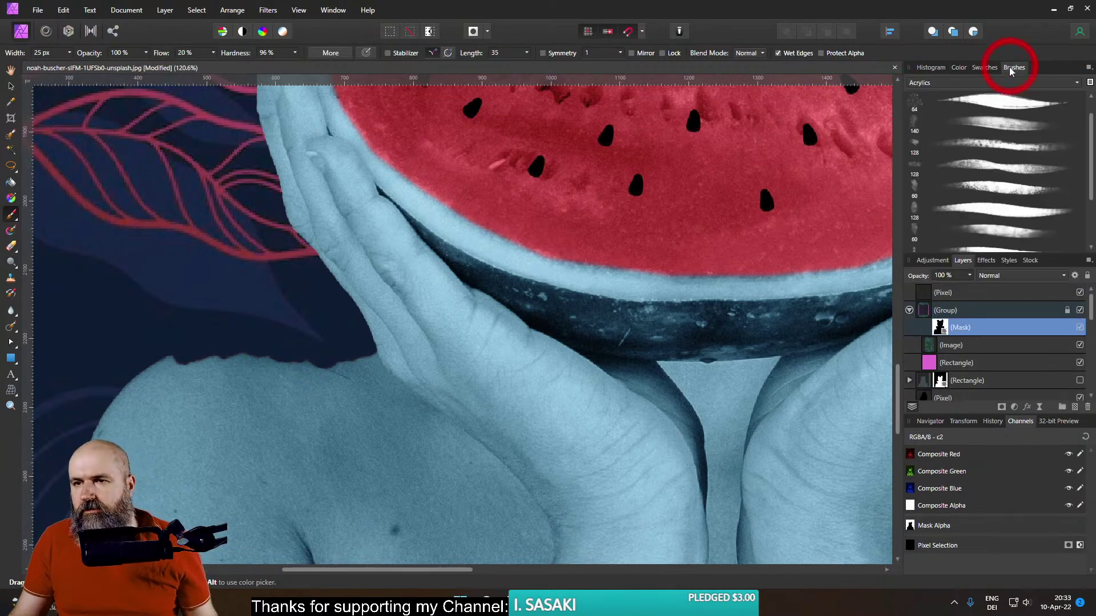
{"action": "left_click", "coordinate": [958, 85]}
{"action": "left_click", "coordinate": [920, 108]}
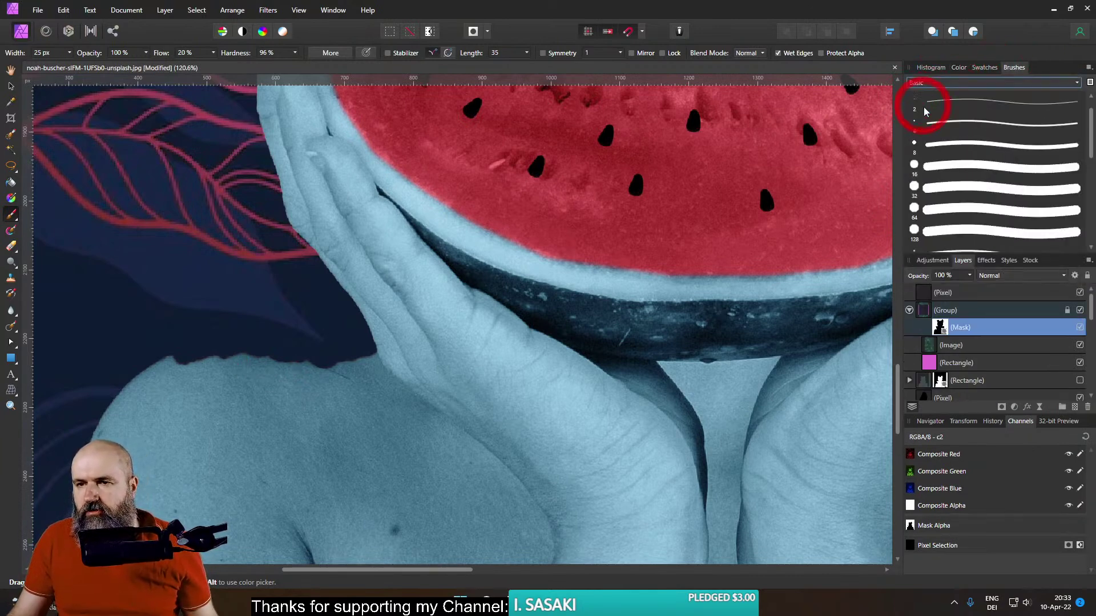
{"action": "scroll", "coordinate": [976, 171], "scroll_direction": "up", "scroll_amount": 1}
{"action": "left_click", "coordinate": [982, 148]}
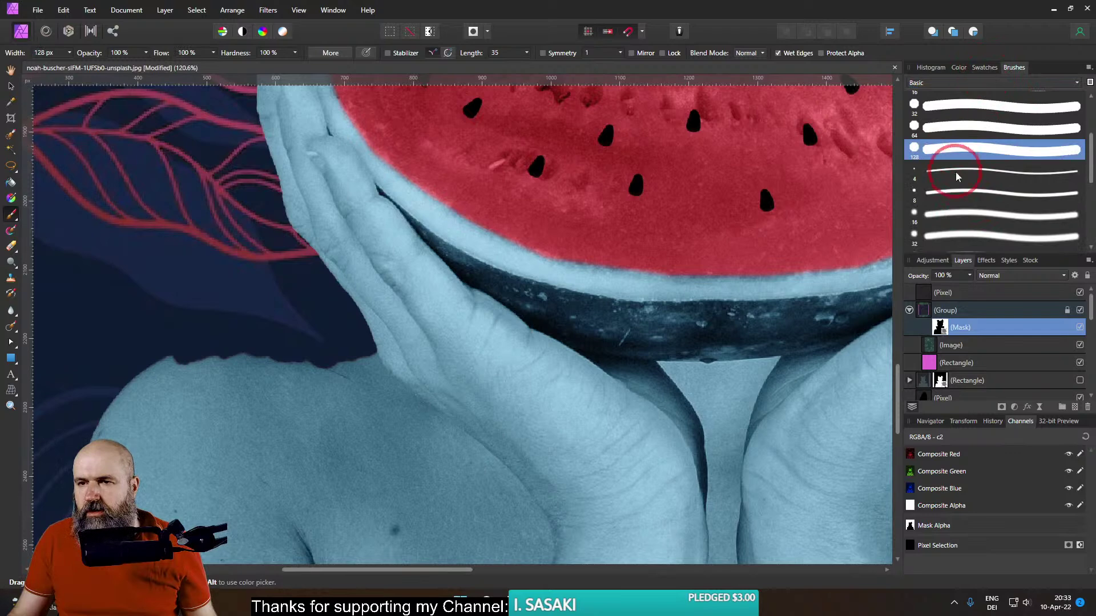
Reduce the brush to about 51.4 px wide with 83% hardness and make black the active colour
{"action": "left_click", "coordinate": [983, 68]}
{"action": "left_click", "coordinate": [959, 67]}
{"action": "left_click", "coordinate": [123, 64]}
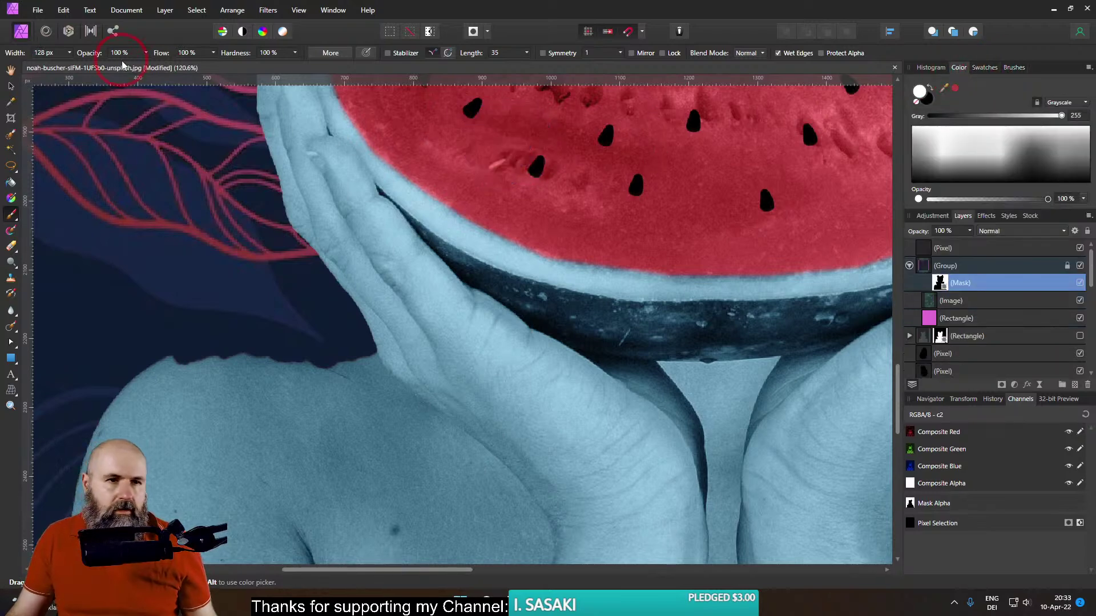
{"action": "left_click_drag", "start_coordinate": [289, 55], "coordinate": [292, 67]}
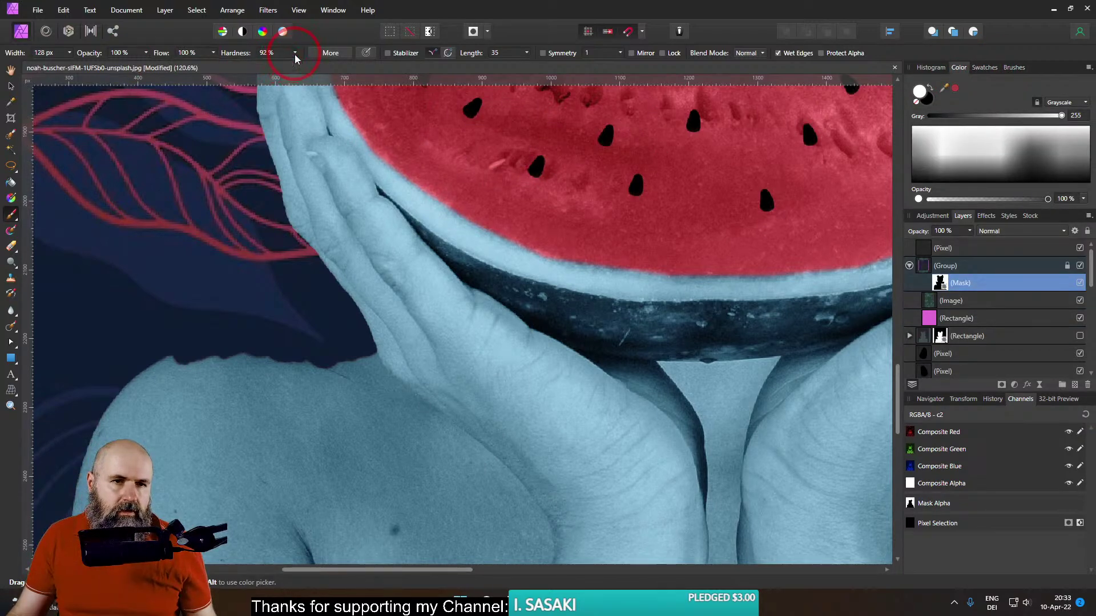
{"action": "mouse_move", "coordinate": [260, 359]}
{"action": "left_mouse_down"}
{"action": "mouse_move", "coordinate": [257, 421]}
{"action": "mouse_move", "coordinate": [233, 314]}
{"action": "mouse_move", "coordinate": [201, 334]}
{"action": "left_mouse_up"}
{"action": "left_click", "coordinate": [280, 364]}
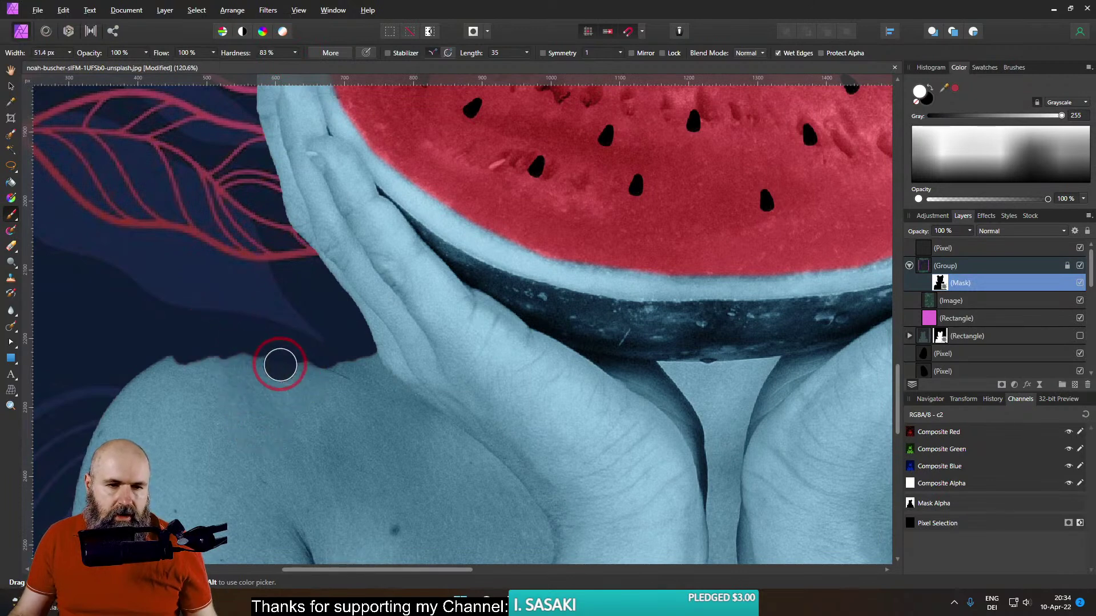
{"action": "left_click", "coordinate": [949, 95]}
{"action": "left_click", "coordinate": [928, 100]}
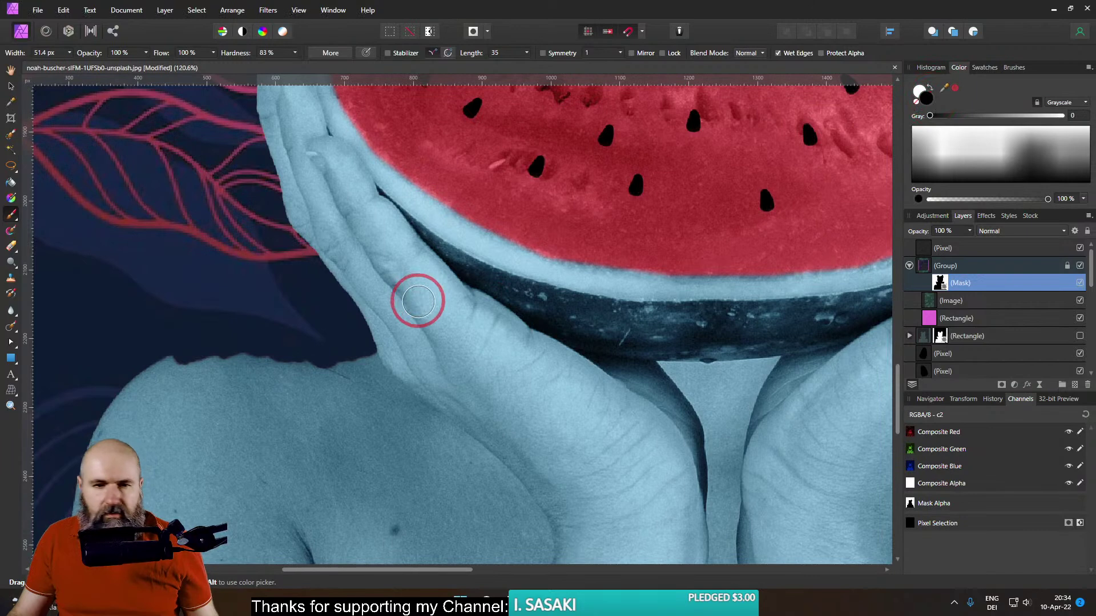
Check which colour layer affects the ragged shoulder edge by temporarily hiding the red melon rectangle and showing it again
{"action": "mouse_move", "coordinate": [324, 353]}
{"action": "left_mouse_down"}
{"action": "mouse_move", "coordinate": [262, 360]}
{"action": "mouse_move", "coordinate": [182, 351]}
{"action": "mouse_move", "coordinate": [169, 337]}
{"action": "mouse_move", "coordinate": [176, 362]}
{"action": "mouse_move", "coordinate": [309, 361]}
{"action": "mouse_move", "coordinate": [372, 347]}
{"action": "mouse_move", "coordinate": [370, 252]}
{"action": "mouse_move", "coordinate": [420, 188]}
{"action": "mouse_move", "coordinate": [283, 264]}
{"action": "left_mouse_up"}
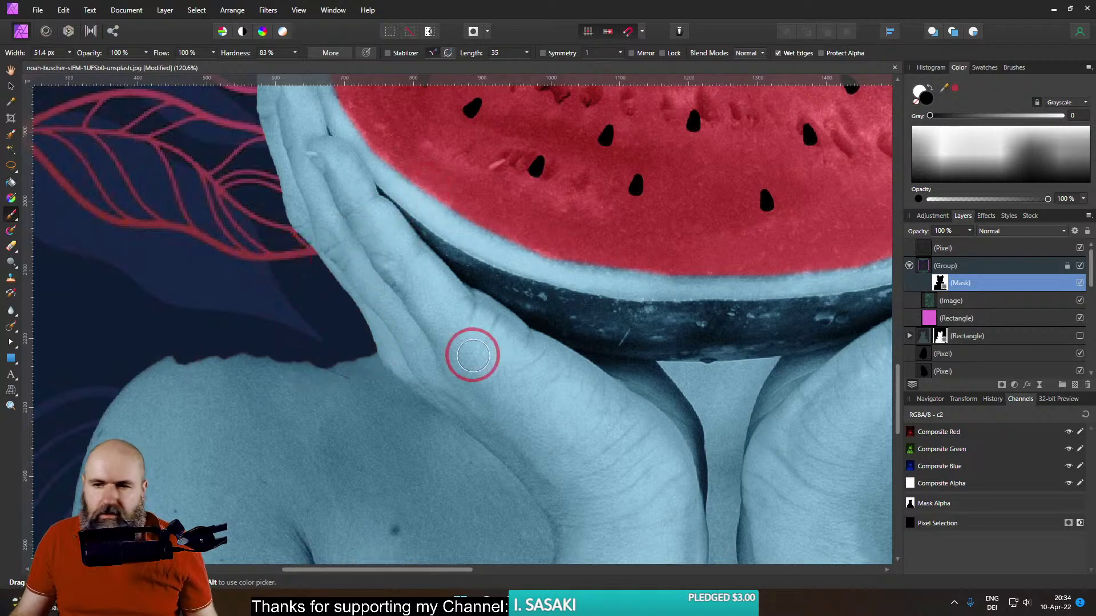
{"action": "scroll", "coordinate": [974, 334], "scroll_direction": "down", "scroll_amount": 5}
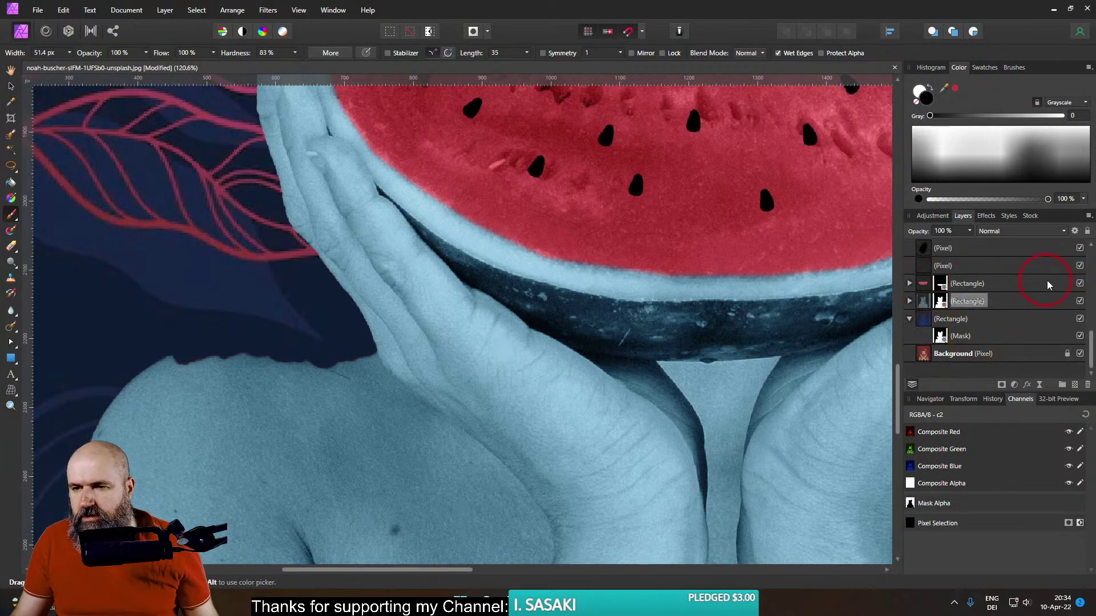
{"action": "left_click", "coordinate": [1081, 284]}
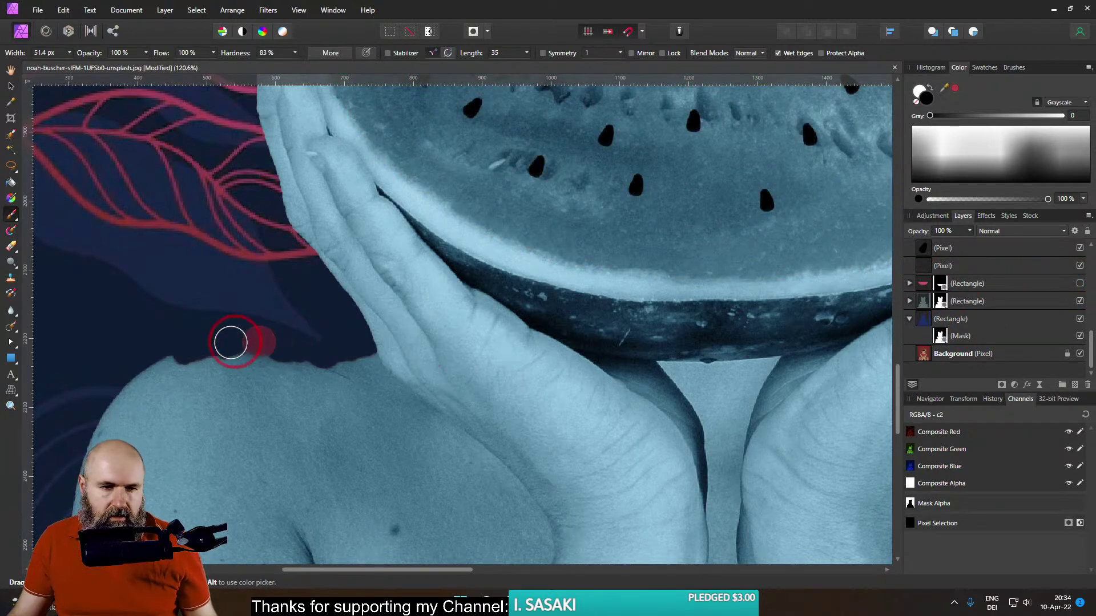
{"action": "mouse_move", "coordinate": [187, 349]}
{"action": "left_mouse_down"}
{"action": "mouse_move", "coordinate": [221, 358]}
{"action": "mouse_move", "coordinate": [318, 347]}
{"action": "mouse_move", "coordinate": [372, 325]}
{"action": "mouse_move", "coordinate": [228, 355]}
{"action": "mouse_move", "coordinate": [328, 365]}
{"action": "mouse_move", "coordinate": [287, 360]}
{"action": "left_mouse_up"}
{"action": "left_click", "coordinate": [958, 303]}
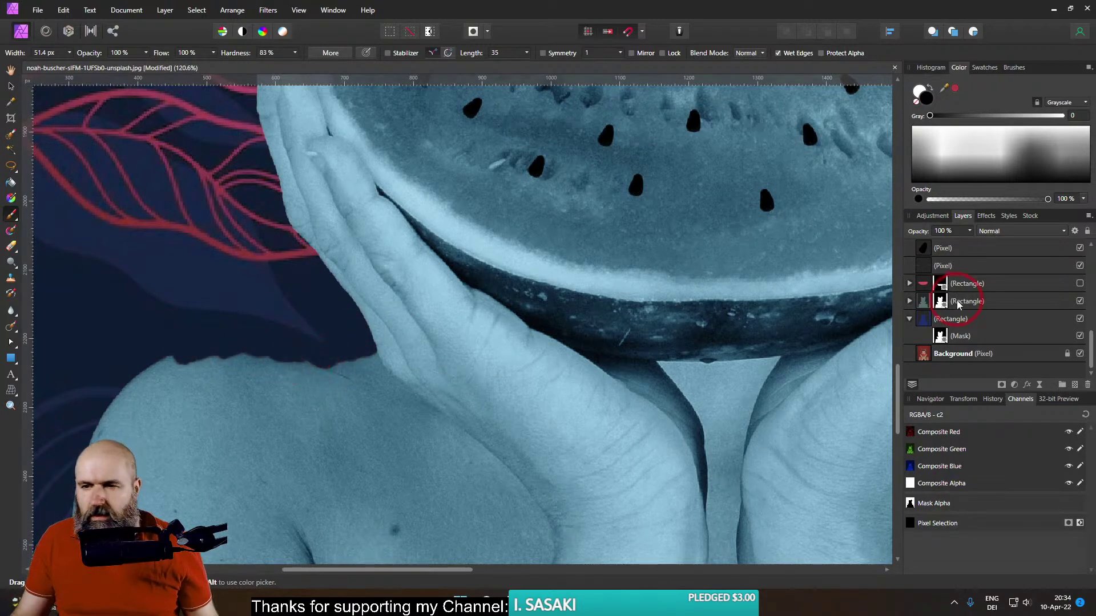
{"action": "left_click", "coordinate": [1079, 283]}
Paint black on the floral group's mask along the ragged shoulder edge, from the outer shoulder to the hand
{"action": "scroll", "coordinate": [1003, 286], "scroll_direction": "up", "scroll_amount": 3}
{"action": "left_click", "coordinate": [1003, 285]}
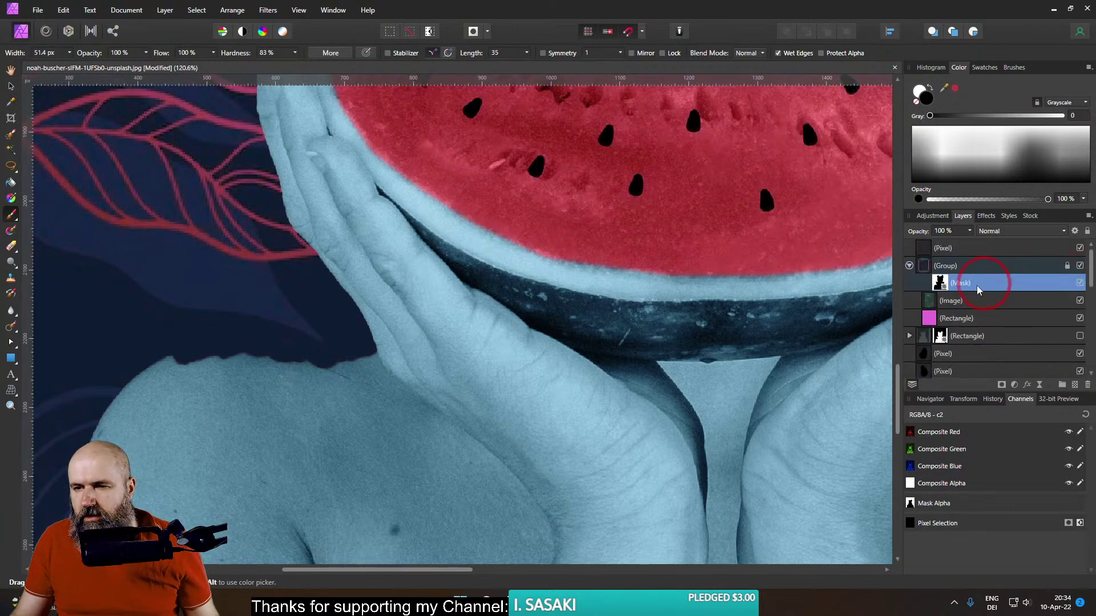
{"action": "left_click", "coordinate": [940, 283]}
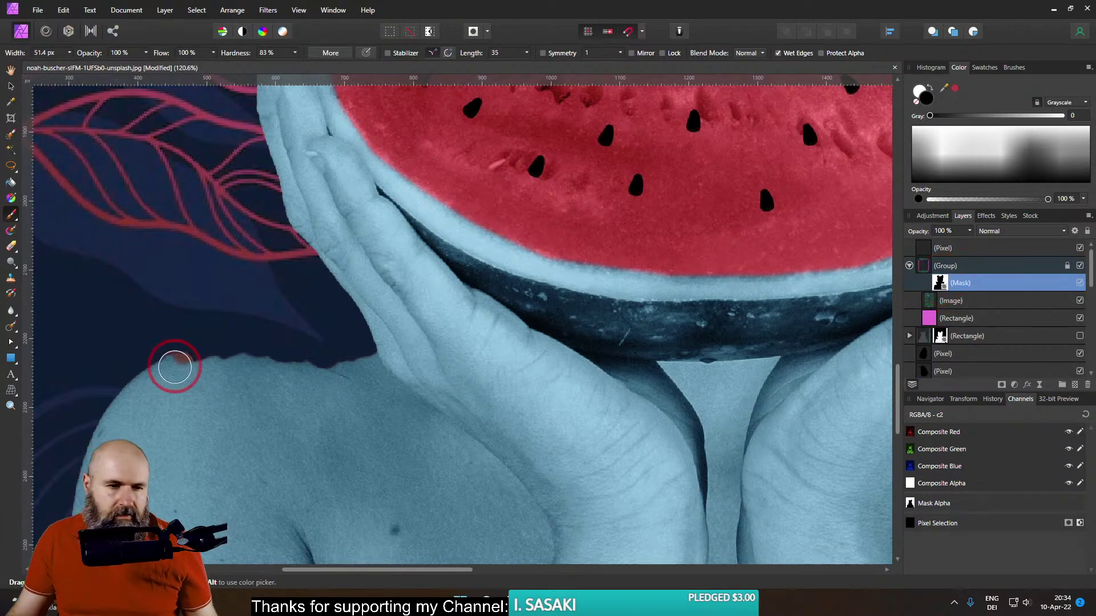
{"action": "mouse_move", "coordinate": [174, 368]}
{"action": "left_mouse_down"}
{"action": "mouse_move", "coordinate": [203, 371]}
{"action": "mouse_move", "coordinate": [169, 377]}
{"action": "mouse_move", "coordinate": [234, 369]}
{"action": "left_mouse_up"}
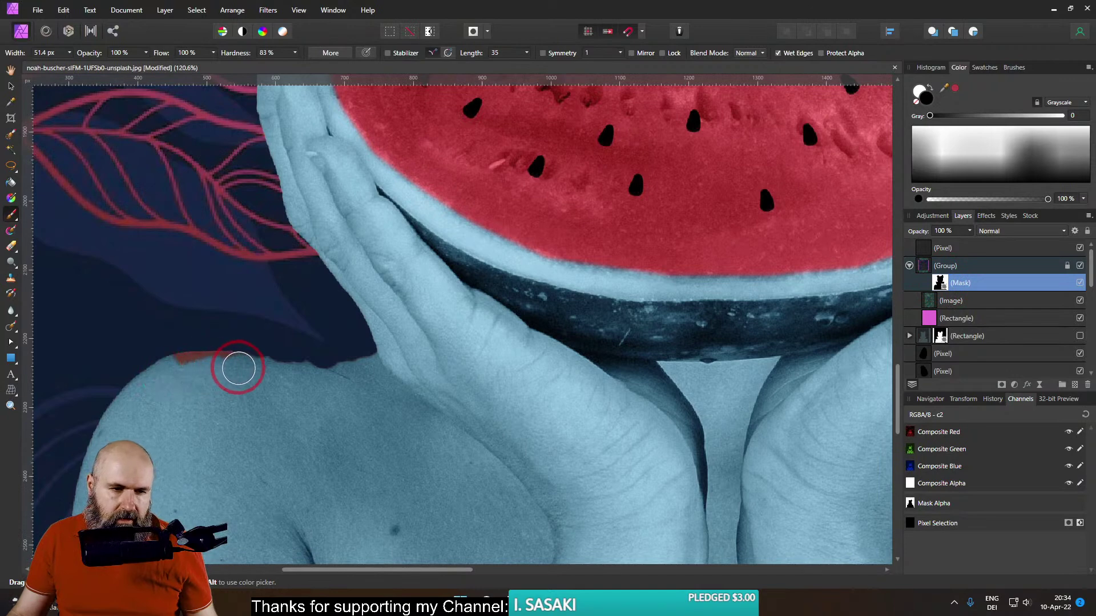
{"action": "left_click", "coordinate": [314, 30]}
{"action": "left_click", "coordinate": [447, 299]}
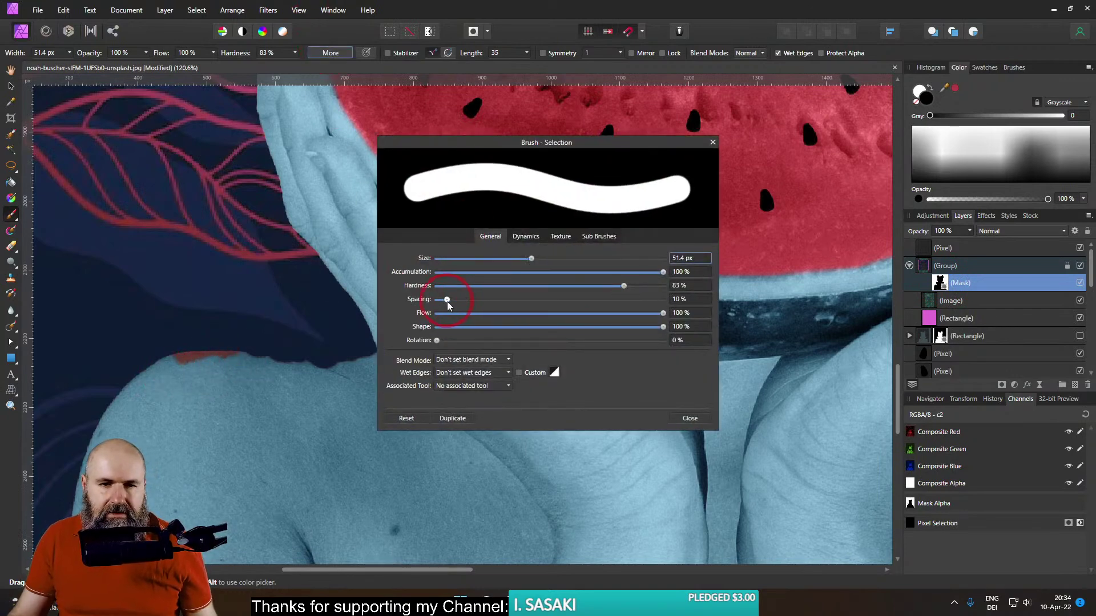
{"action": "left_click", "coordinate": [713, 142]}
{"action": "mouse_move", "coordinate": [375, 385]}
{"action": "left_mouse_down"}
{"action": "mouse_move", "coordinate": [260, 365]}
{"action": "mouse_move", "coordinate": [163, 375]}
{"action": "mouse_move", "coordinate": [226, 365]}
{"action": "left_mouse_up"}
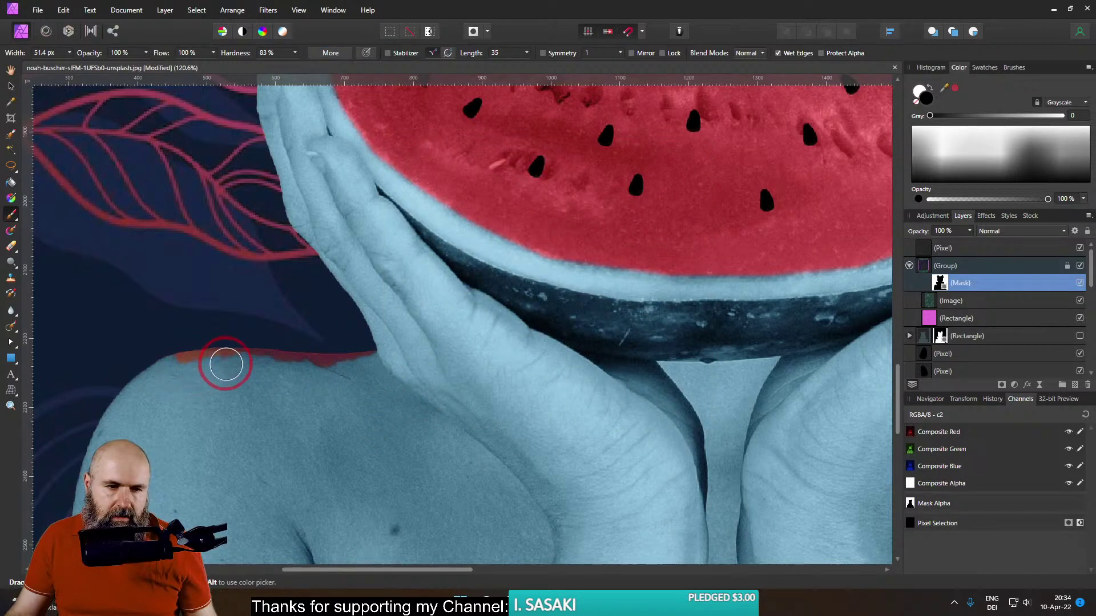
Paint white on the mask of the dark blue rectangle just above the Background layer, covering the exposed shoulder strip
{"action": "scroll", "coordinate": [956, 337], "scroll_direction": "down", "scroll_amount": 6}
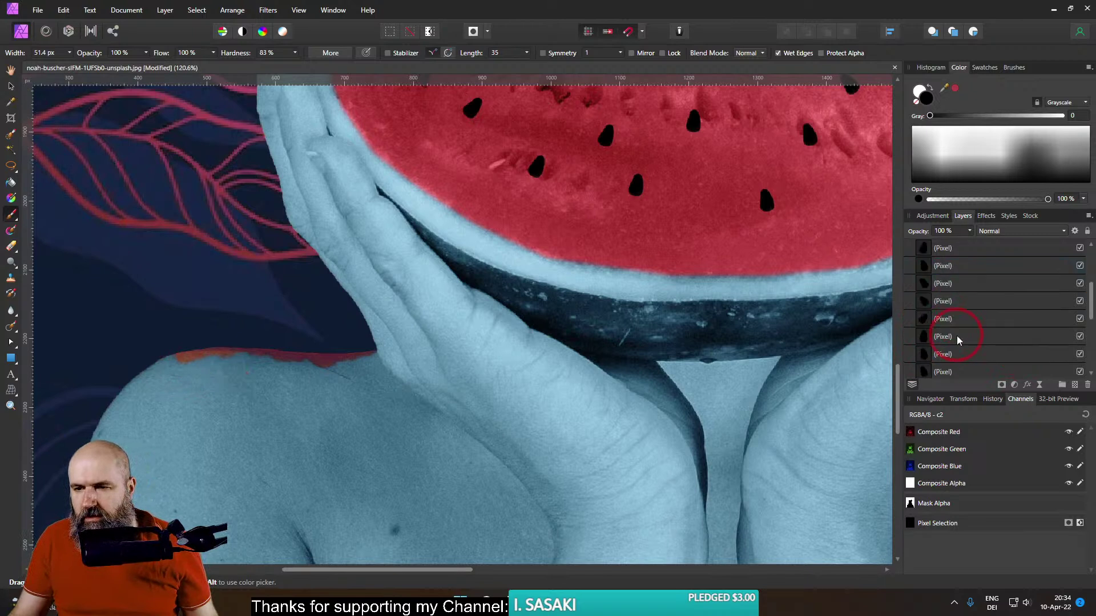
{"action": "left_click", "coordinate": [942, 338]}
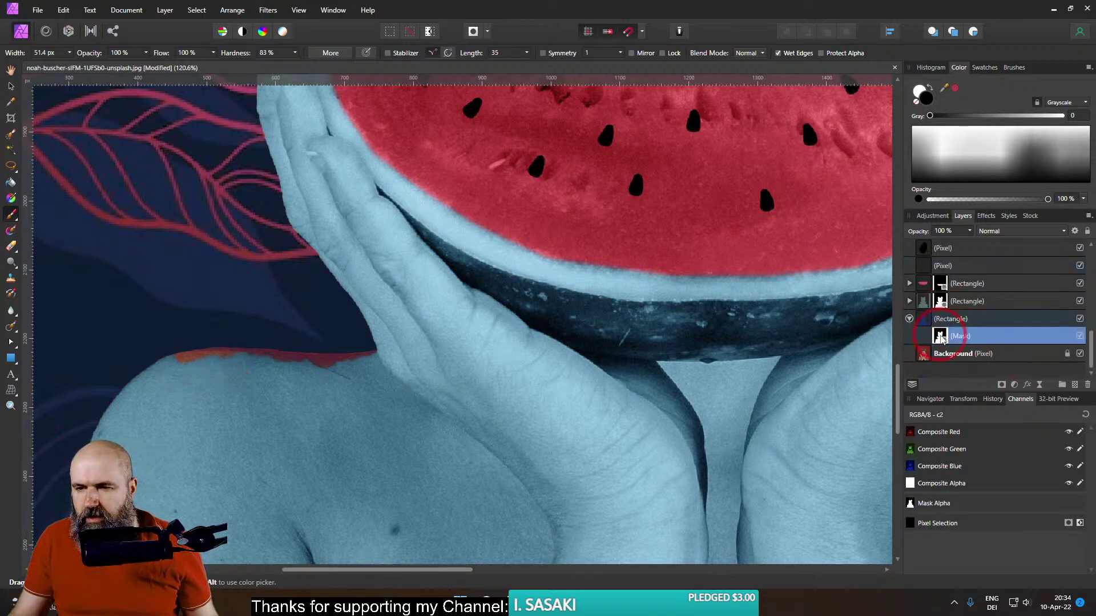
{"action": "left_click", "coordinate": [306, 368]}
{"action": "mouse_move", "coordinate": [306, 368]}
{"action": "left_mouse_down"}
{"action": "mouse_move", "coordinate": [376, 367]}
{"action": "mouse_move", "coordinate": [186, 368]}
{"action": "mouse_move", "coordinate": [247, 375]}
{"action": "left_mouse_up"}
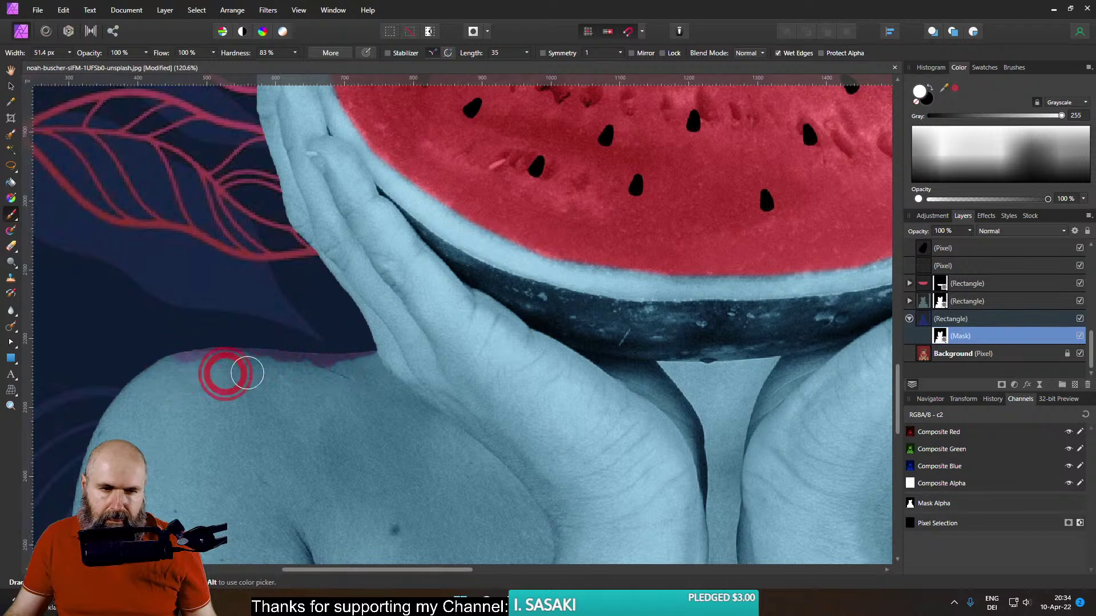
Paint white along the same shoulder strip on the mask of the blue-toned rectangle directly below the melon's colour layer
{"action": "left_click", "coordinate": [939, 303]}
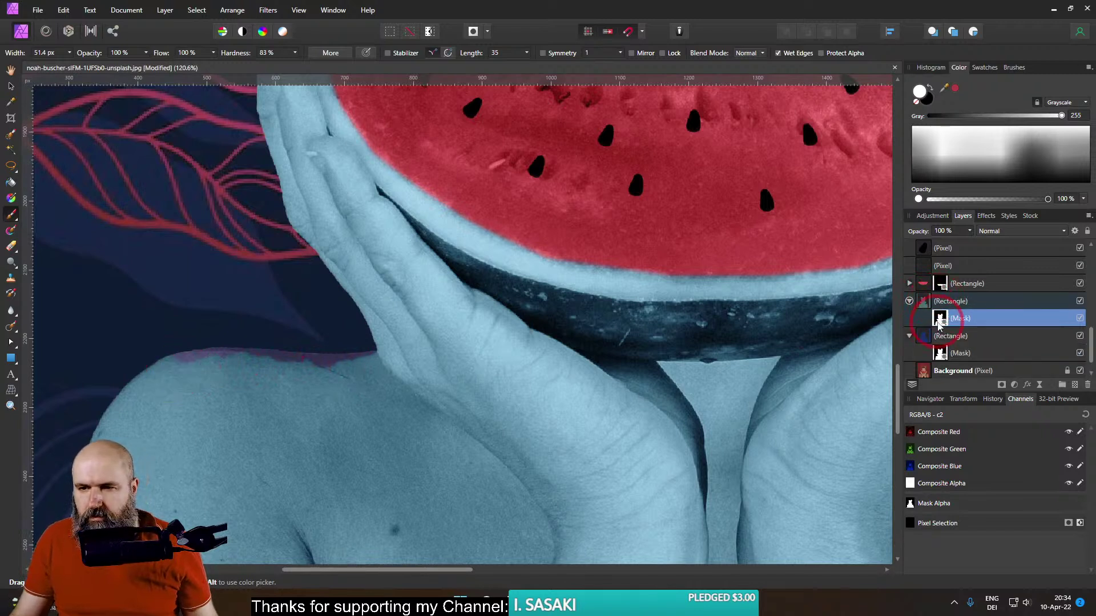
{"action": "mouse_move", "coordinate": [375, 364]}
{"action": "left_mouse_down"}
{"action": "mouse_move", "coordinate": [203, 366]}
{"action": "mouse_move", "coordinate": [211, 370]}
{"action": "mouse_move", "coordinate": [164, 377]}
{"action": "mouse_move", "coordinate": [400, 362]}
{"action": "mouse_move", "coordinate": [411, 375]}
{"action": "mouse_move", "coordinate": [400, 359]}
{"action": "mouse_move", "coordinate": [354, 372]}
{"action": "mouse_move", "coordinate": [366, 371]}
{"action": "mouse_move", "coordinate": [213, 367]}
{"action": "left_mouse_up"}
{"action": "left_click", "coordinate": [942, 357]}
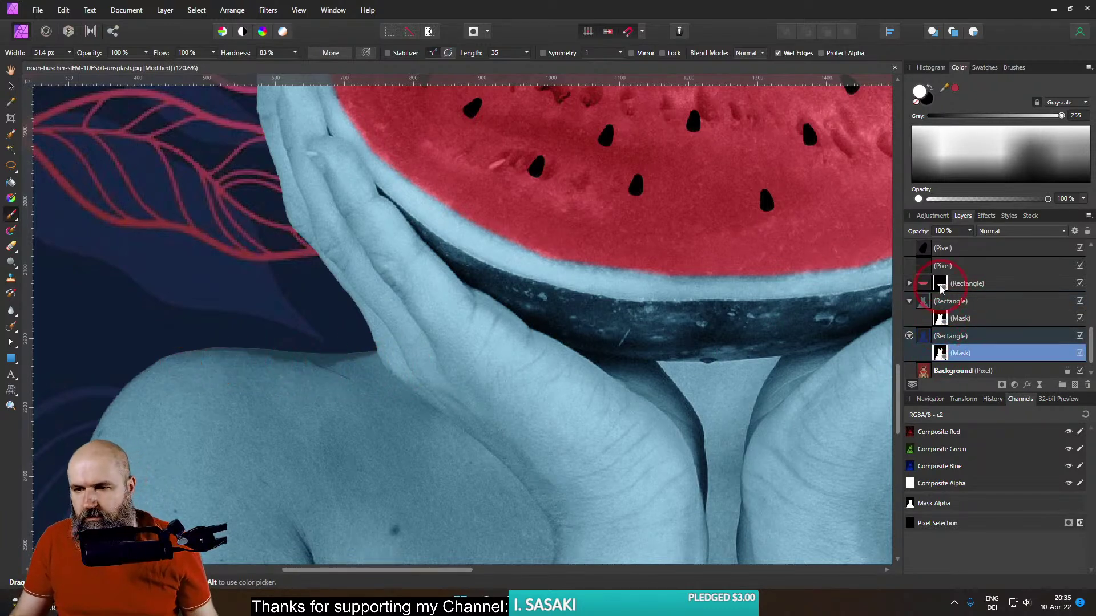
Touch up the floral group's mask with black along the top of the shoulder to smooth the remaining uneven edge
{"action": "scroll", "coordinate": [993, 280], "scroll_direction": "up", "scroll_amount": 5}
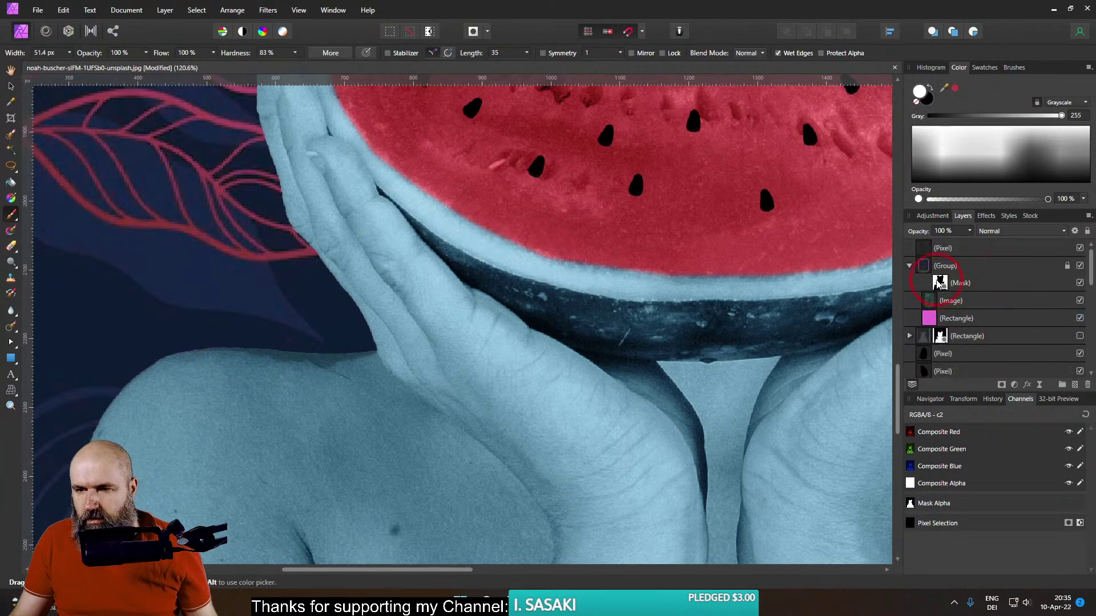
{"action": "left_click", "coordinate": [909, 337]}
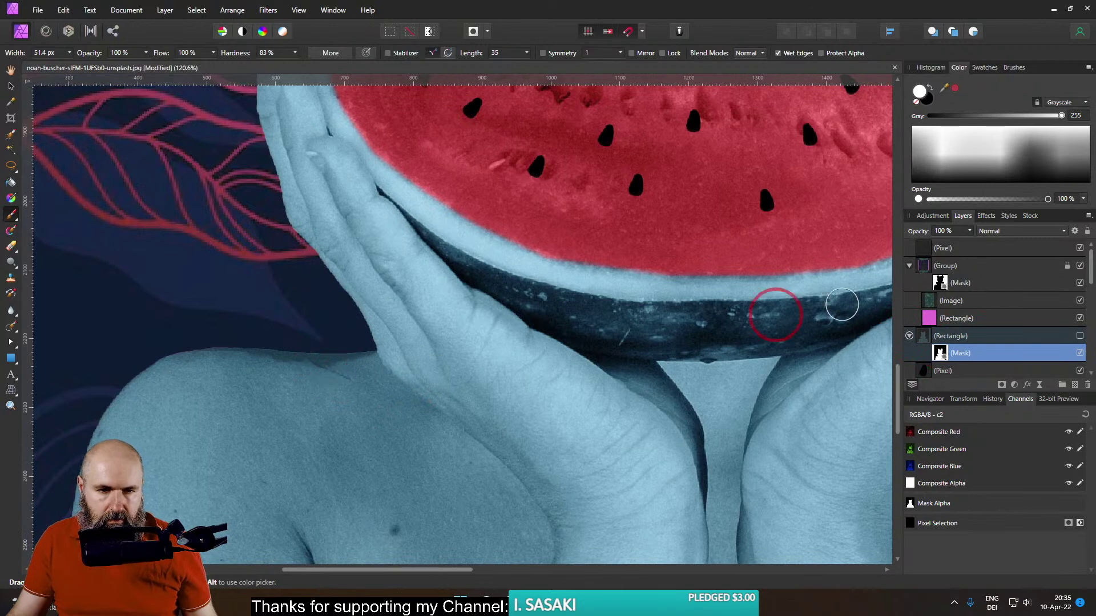
{"action": "left_click", "coordinate": [942, 286]}
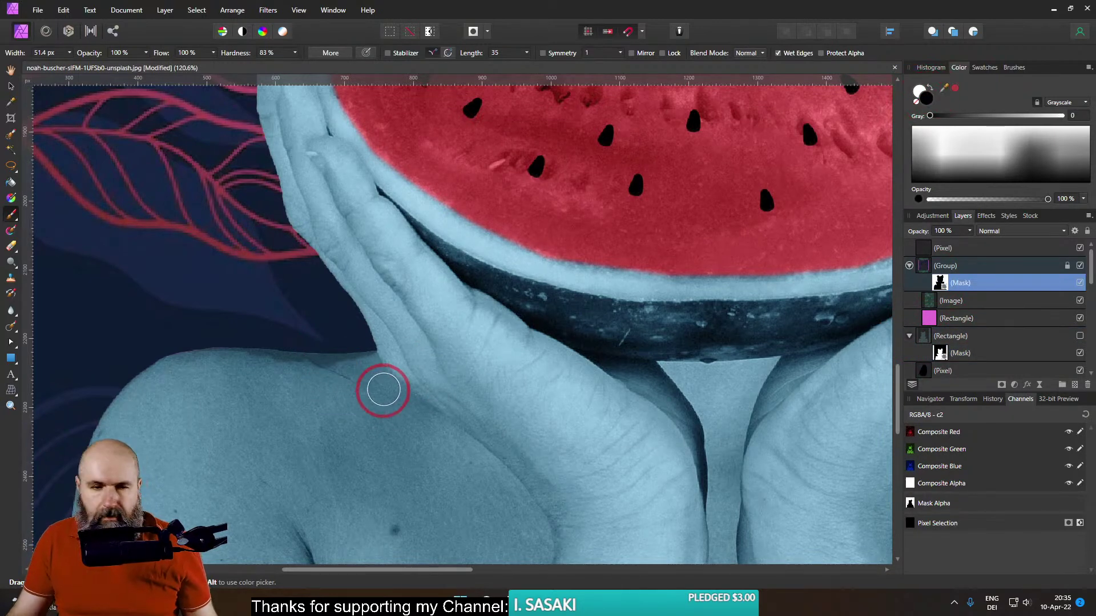
{"action": "mouse_move", "coordinate": [323, 369]}
{"action": "left_mouse_down"}
{"action": "mouse_move", "coordinate": [383, 373]}
{"action": "mouse_move", "coordinate": [265, 370]}
{"action": "left_mouse_up"}
{"action": "left_click", "coordinate": [257, 367]}
{"action": "left_click", "coordinate": [221, 367]}
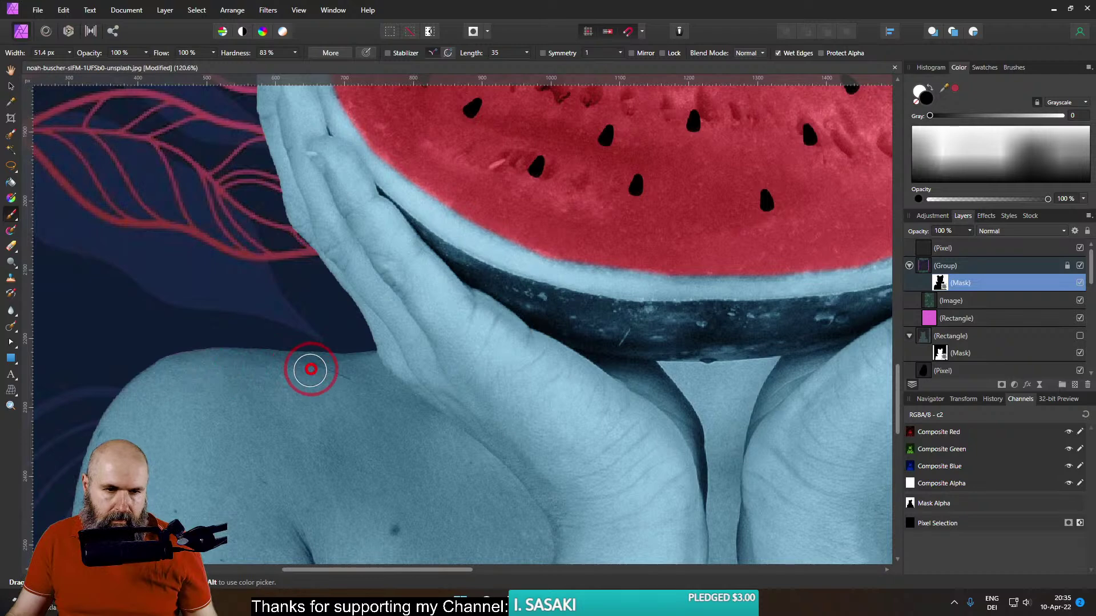
On the empty top pixel layer, choose the rough 64 px Dry Media brush with 80% hardness and make the paint colour white
{"action": "scroll", "coordinate": [428, 396], "scroll_direction": "down", "scroll_amount": 6}
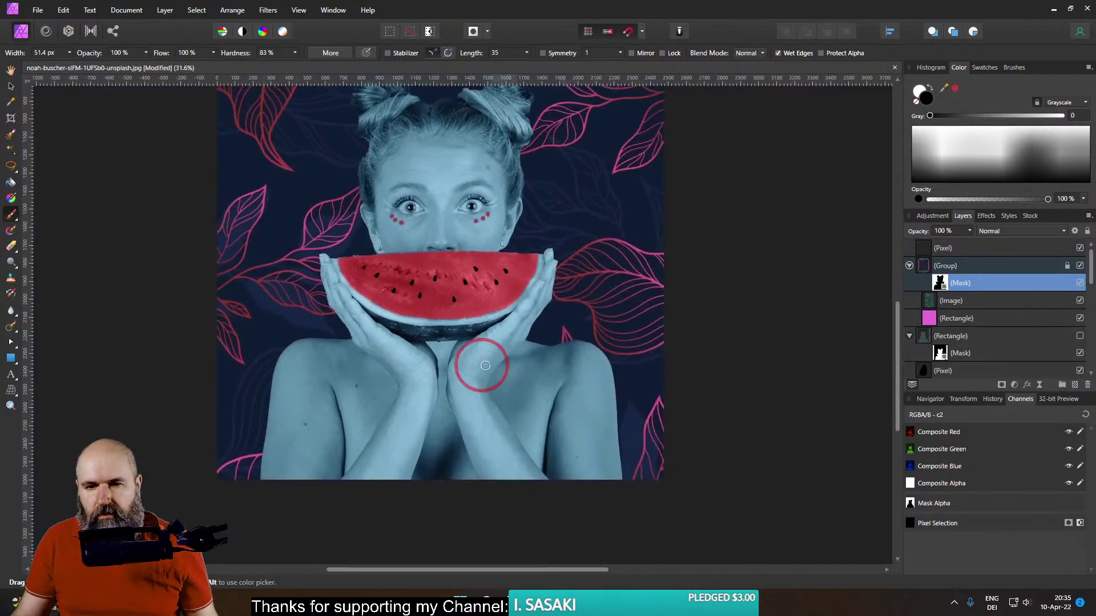
{"action": "left_click_drag", "start_coordinate": [501, 343], "coordinate": [530, 428]}
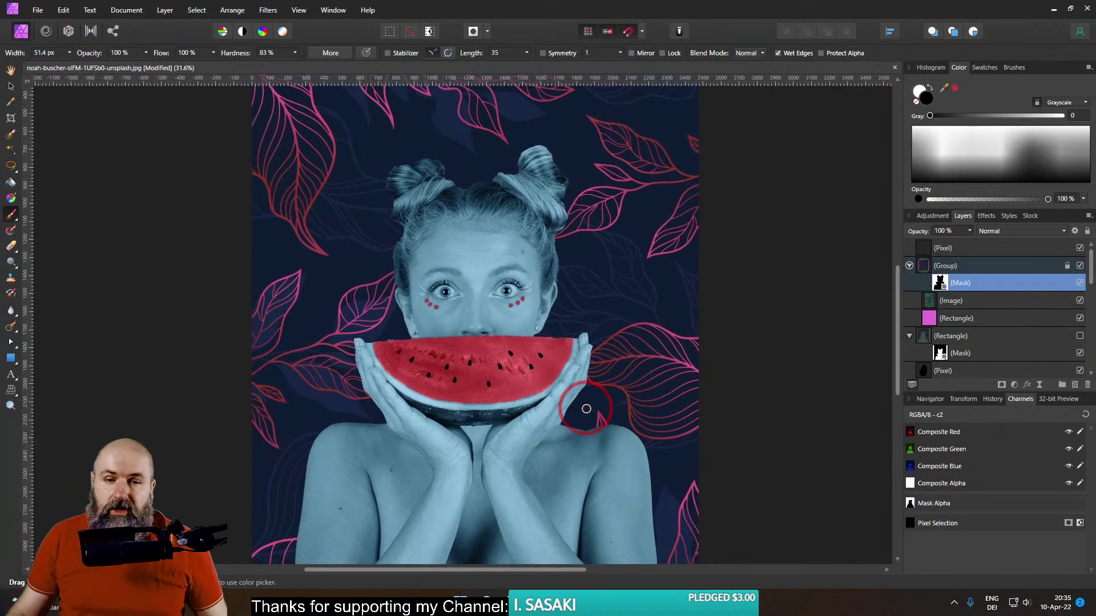
{"action": "left_click", "coordinate": [921, 248]}
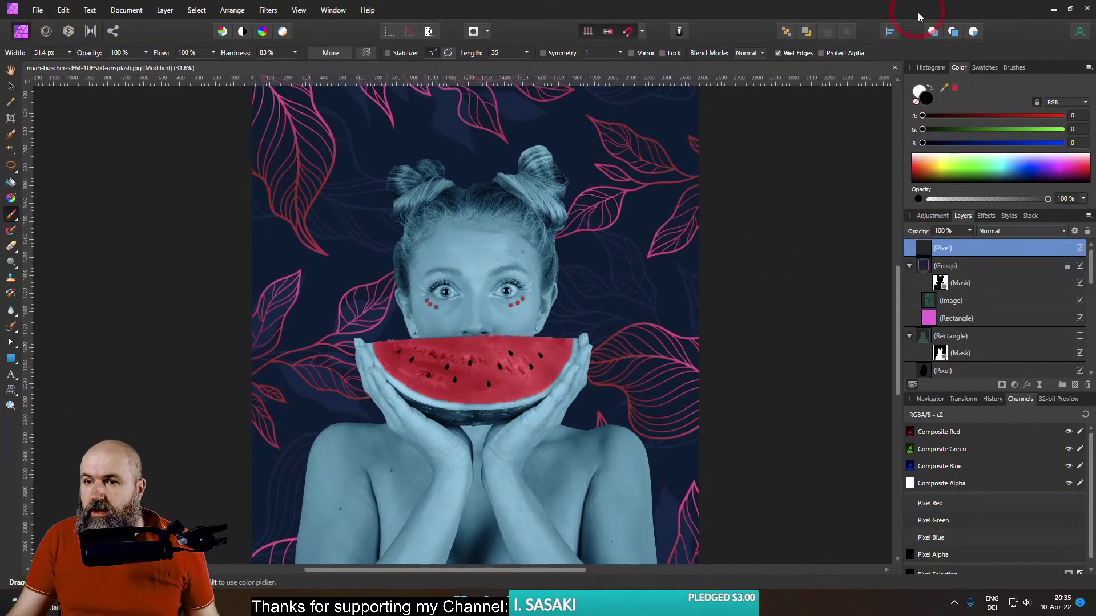
{"action": "left_click", "coordinate": [1013, 67]}
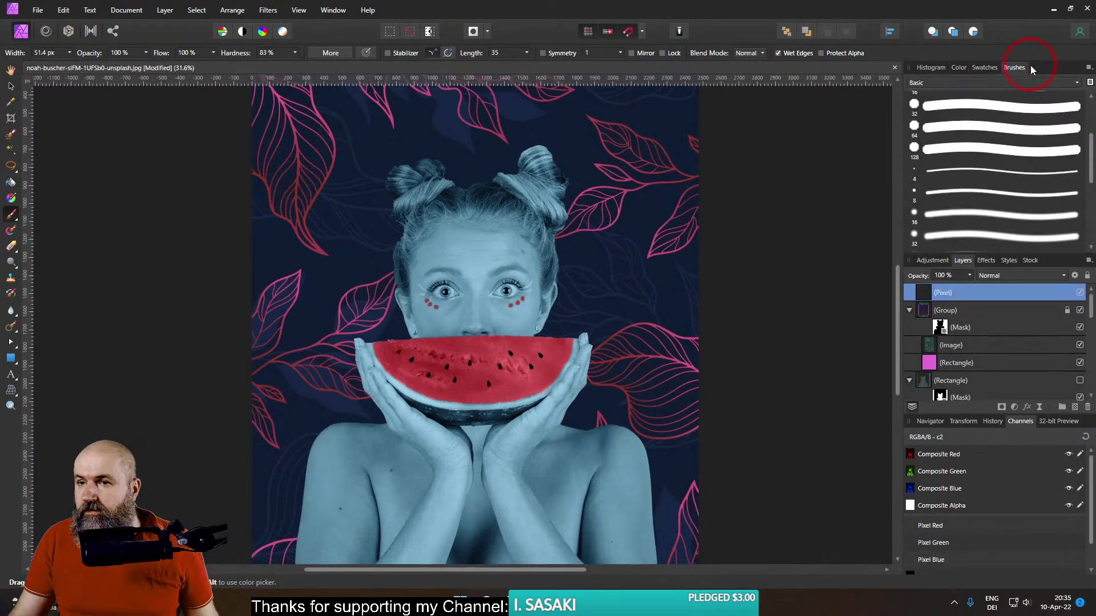
{"action": "left_click", "coordinate": [964, 82]}
{"action": "left_click", "coordinate": [936, 109]}
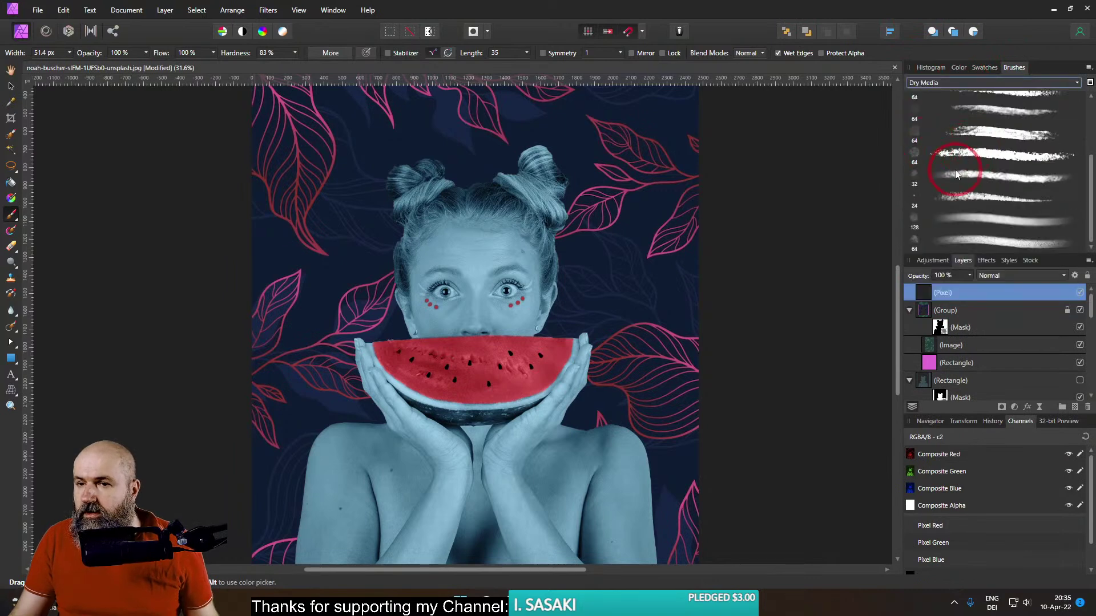
{"action": "left_click", "coordinate": [976, 156]}
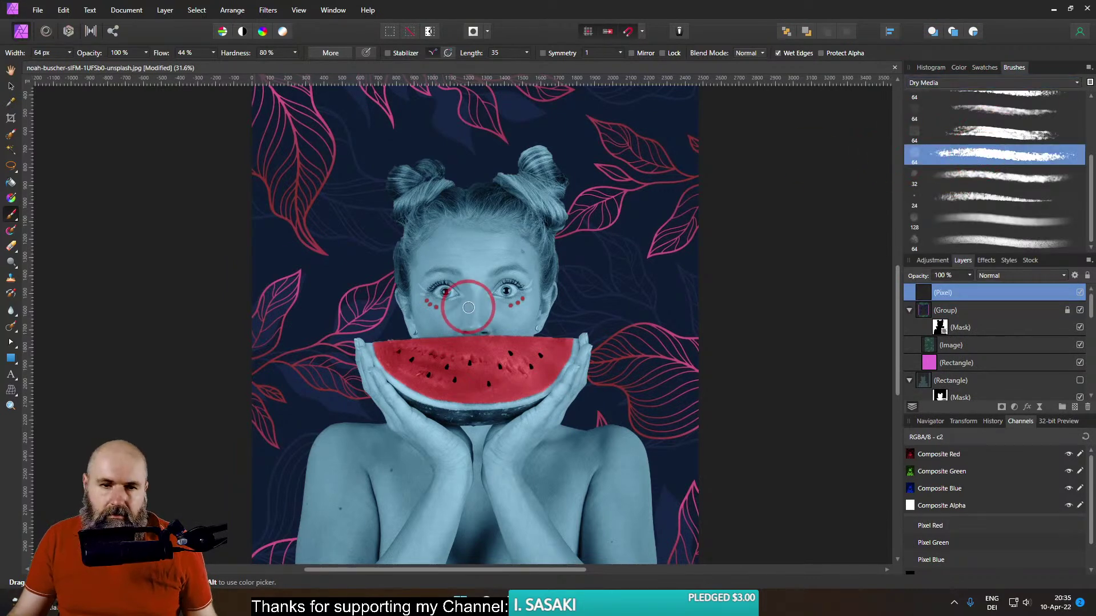
{"action": "left_click", "coordinate": [958, 66]}
{"action": "left_click", "coordinate": [920, 91]}
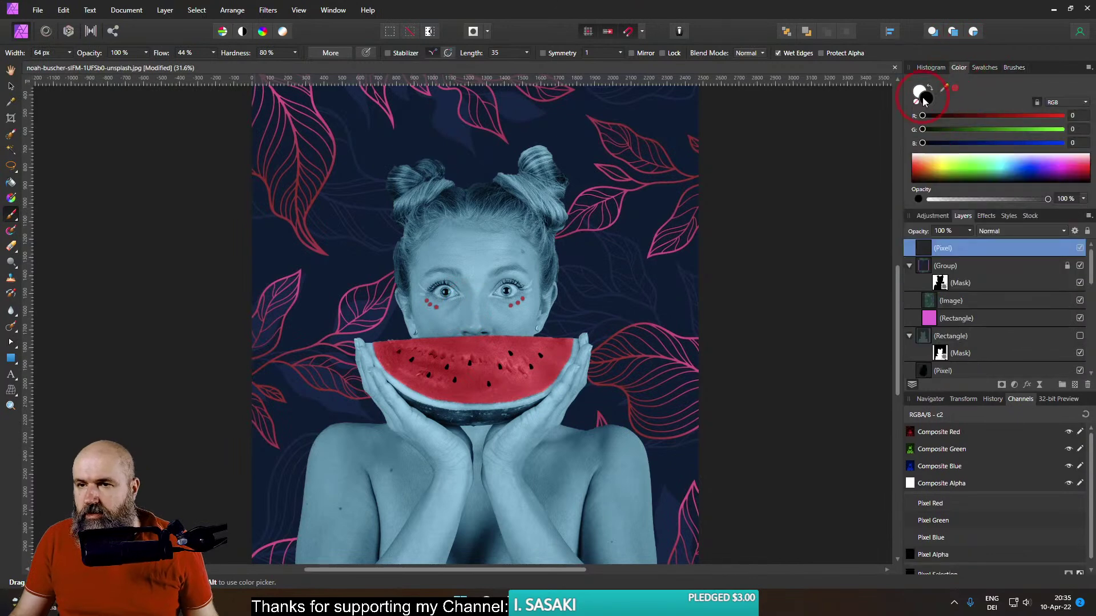
Try the brush with a wavy white stroke across the background and hand, and undo it
{"action": "scroll", "coordinate": [361, 356], "scroll_direction": "up", "scroll_amount": 5}
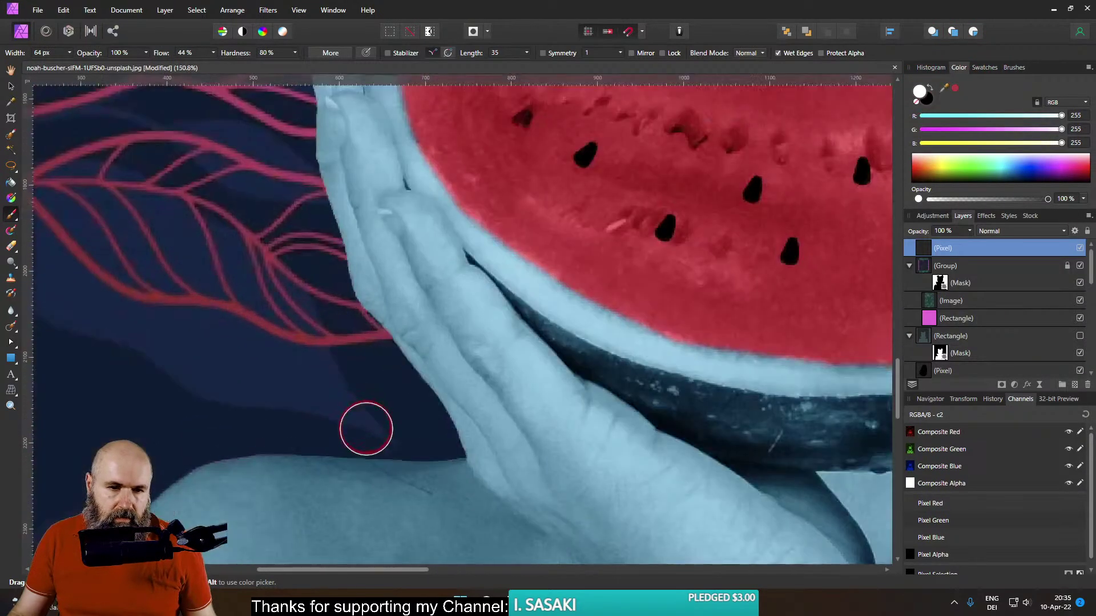
{"action": "mouse_move", "coordinate": [196, 375]}
{"action": "left_mouse_down"}
{"action": "mouse_move", "coordinate": [277, 305]}
{"action": "mouse_move", "coordinate": [399, 394]}
{"action": "mouse_move", "coordinate": [594, 388]}
{"action": "mouse_move", "coordinate": [624, 362]}
{"action": "left_mouse_up"}
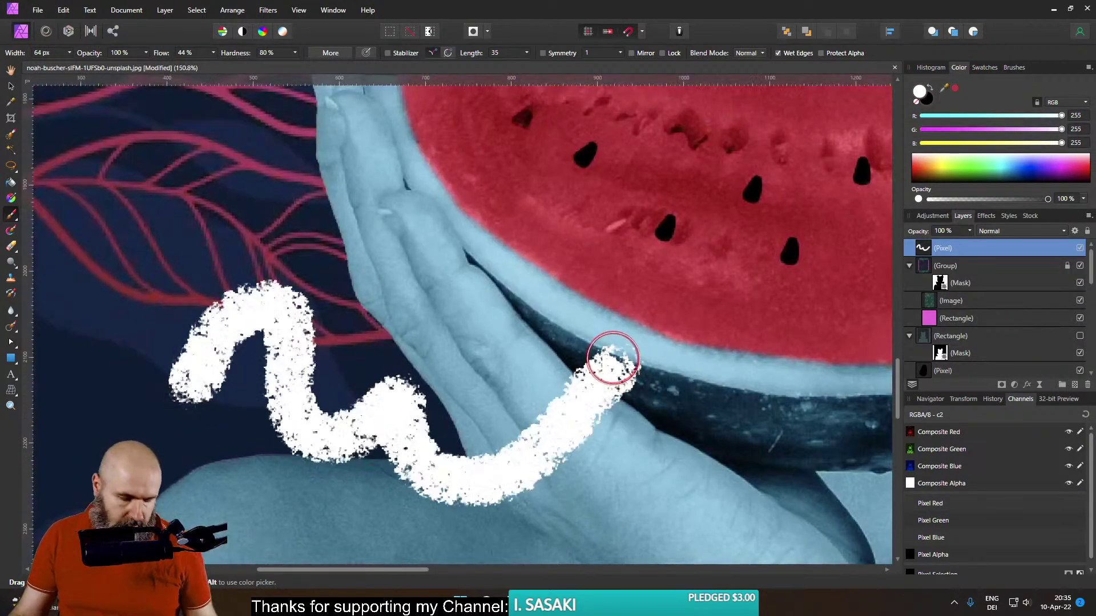
{"action": "key", "text": "ctrl+z"}
Reduce the brush width to 25.4 px, try tracing the left arm and shoulder edge in white, and undo the stroke
{"action": "left_click_drag", "start_coordinate": [447, 437], "coordinate": [445, 435]}
{"action": "scroll", "coordinate": [446, 436], "scroll_direction": "down", "scroll_amount": 5}
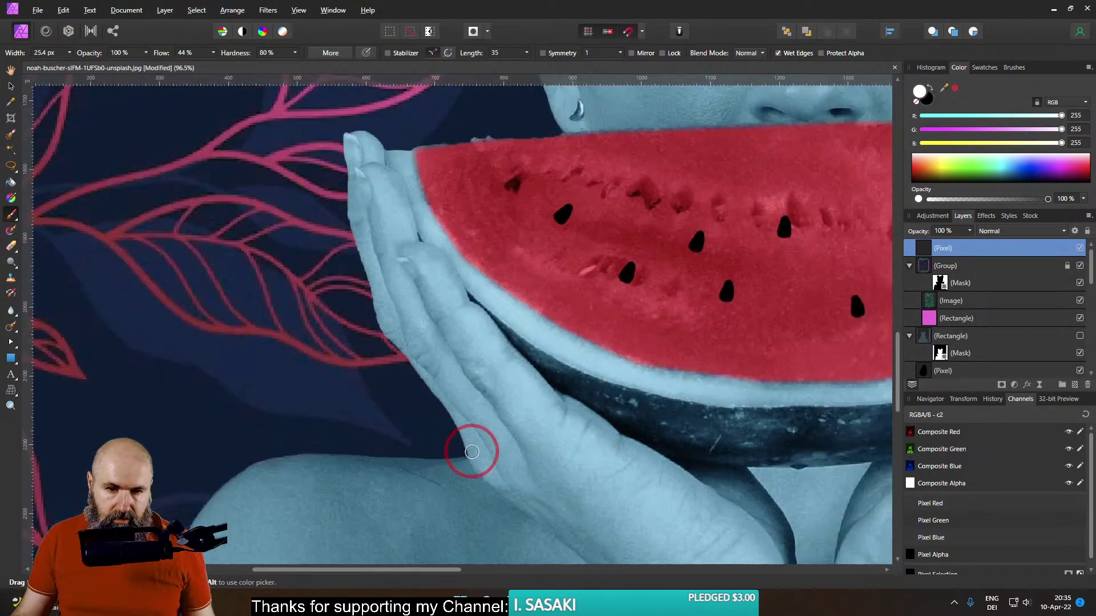
{"action": "scroll", "coordinate": [489, 416], "scroll_direction": "down", "scroll_amount": 5}
{"action": "scroll", "coordinate": [425, 325], "scroll_direction": "up", "scroll_amount": 3}
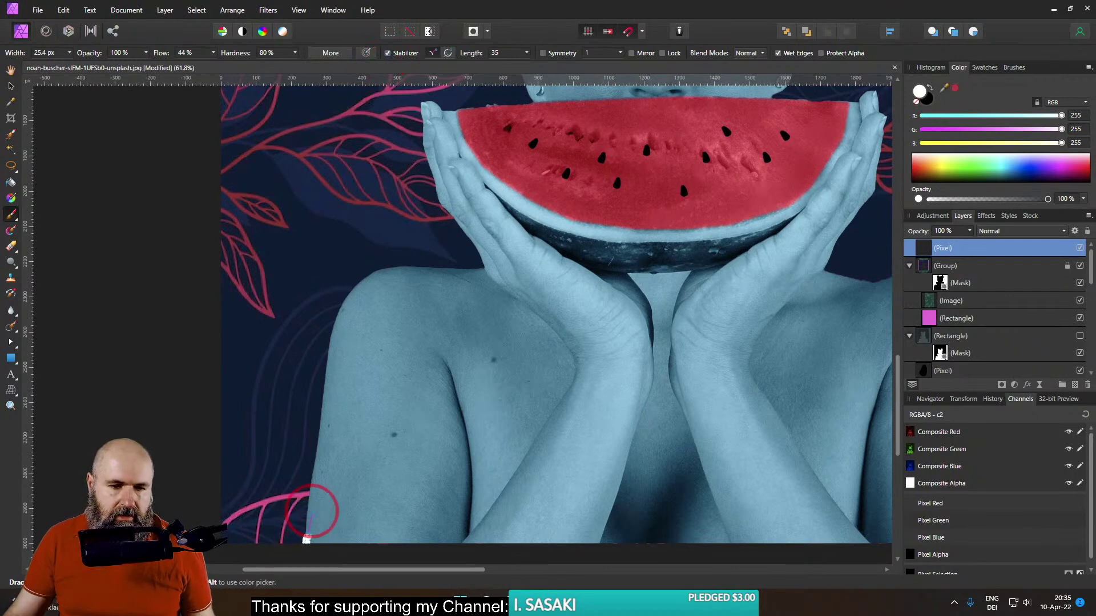
{"action": "mouse_move", "coordinate": [317, 444]}
{"action": "left_mouse_down"}
{"action": "mouse_move", "coordinate": [340, 326]}
{"action": "mouse_move", "coordinate": [375, 284]}
{"action": "mouse_move", "coordinate": [400, 282]}
{"action": "left_mouse_up"}
{"action": "key", "text": "ctrl+z"}
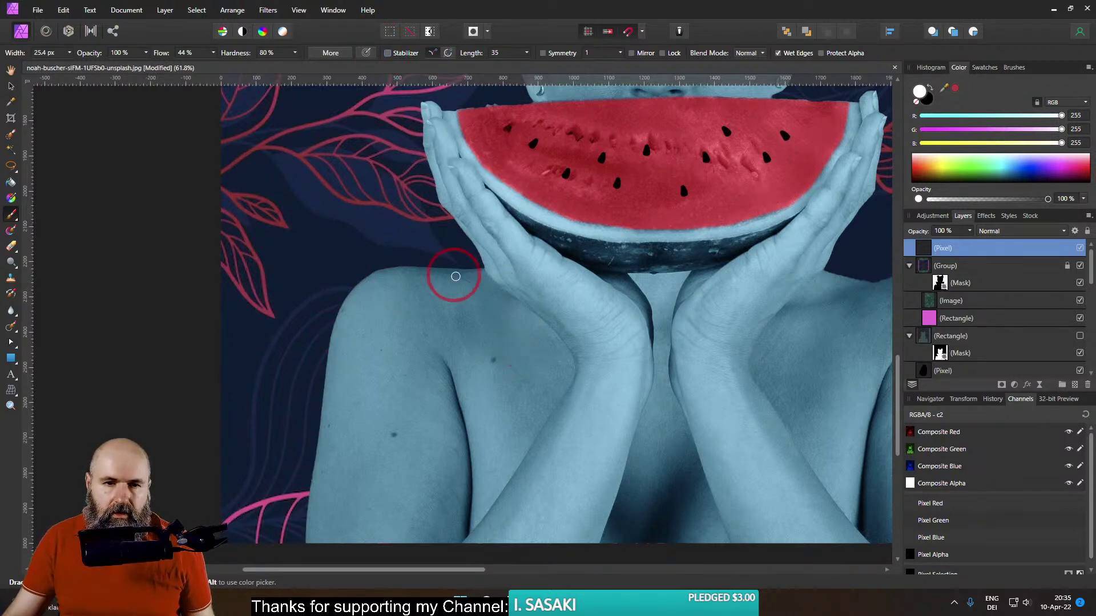
Set the brush to 23.5 px width and 81% hardness, and try a white line along the left shoulder and down the outer arm
{"action": "left_click_drag", "start_coordinate": [456, 274], "coordinate": [458, 274]}
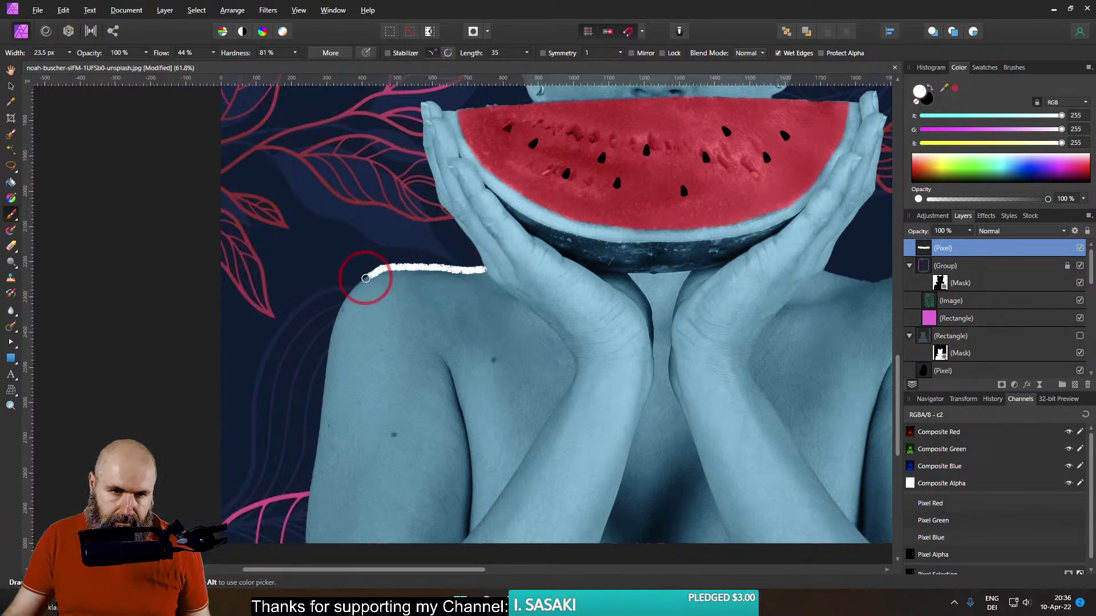
{"action": "left_click_drag", "start_coordinate": [332, 333], "coordinate": [303, 538]}
{"action": "scroll", "coordinate": [445, 457], "scroll_direction": "down", "scroll_amount": 5}
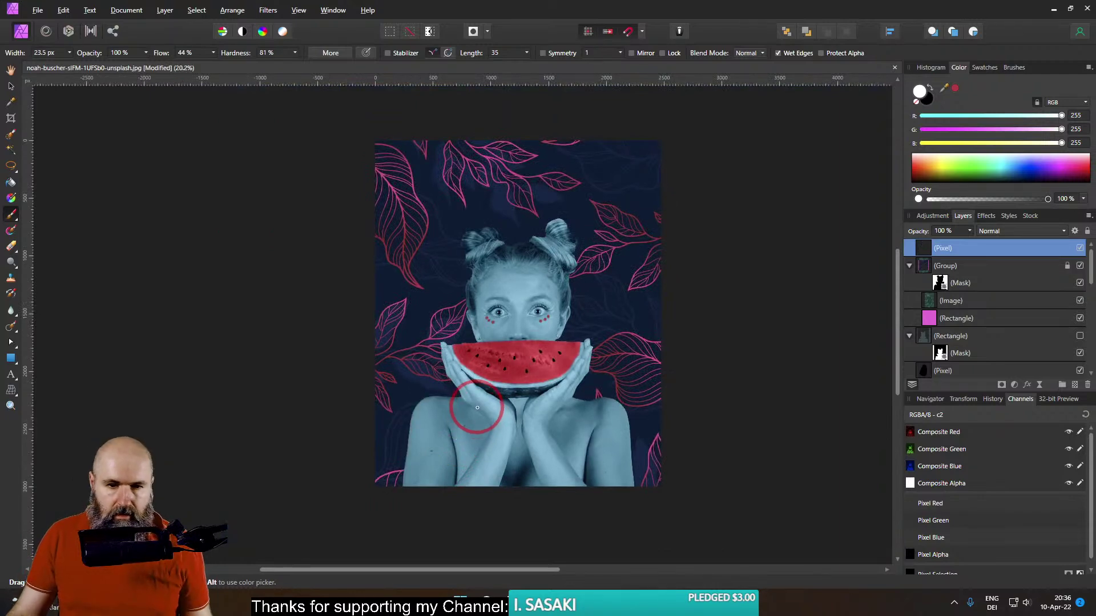
Outline the upper part of the right hair bun in white and add three short curved strand strokes inside it
{"action": "scroll", "coordinate": [506, 336], "scroll_direction": "up", "scroll_amount": 9}
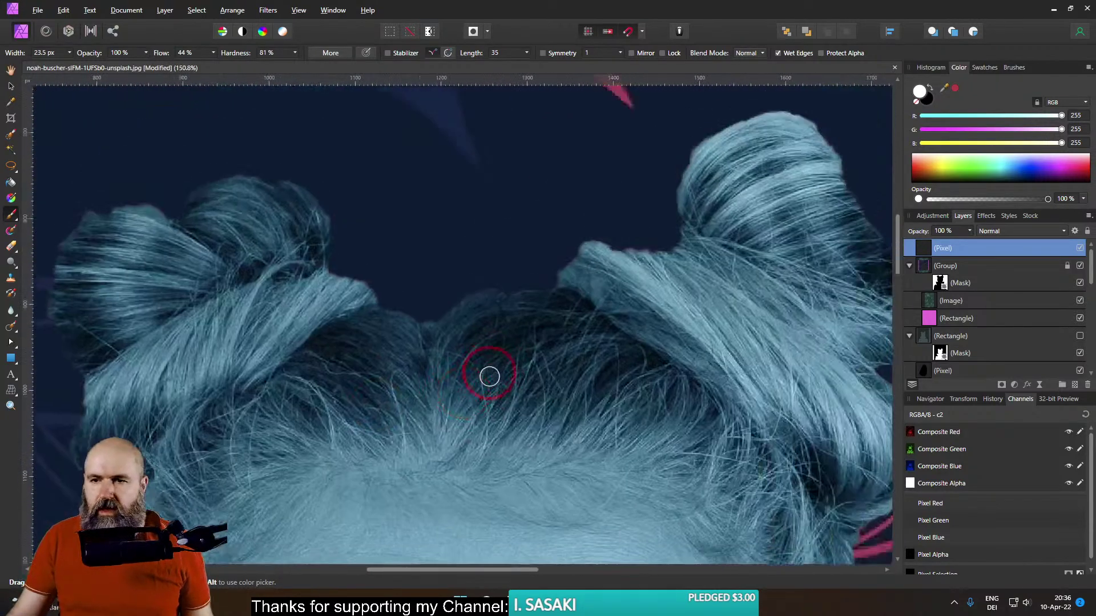
{"action": "left_click_drag", "start_coordinate": [489, 376], "coordinate": [487, 416]}
{"action": "left_click_drag", "start_coordinate": [709, 322], "coordinate": [479, 349]}
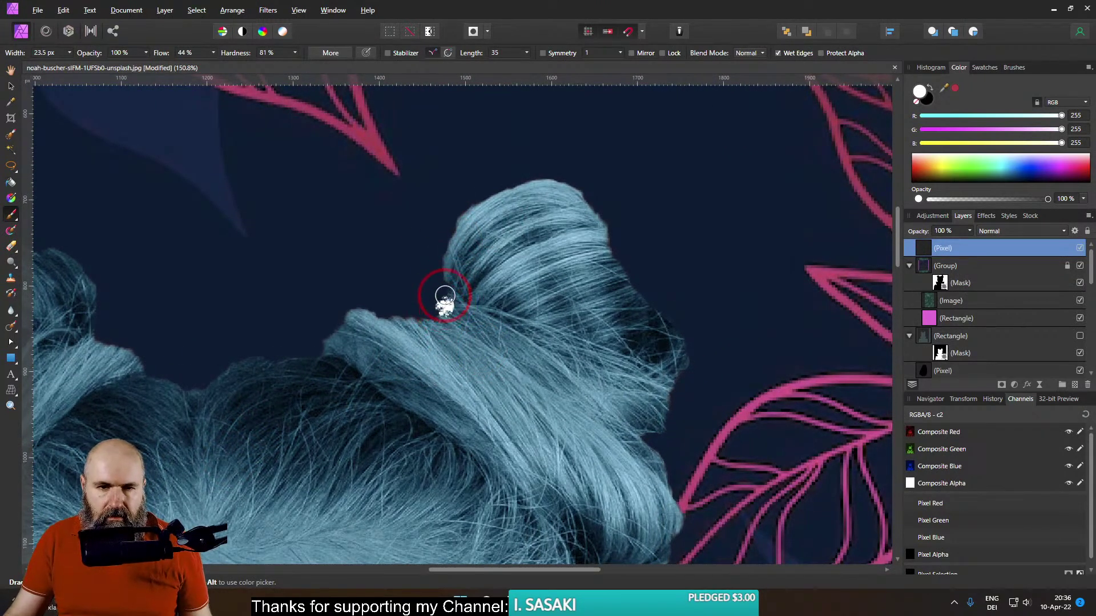
{"action": "mouse_move", "coordinate": [444, 297]}
{"action": "left_mouse_down"}
{"action": "mouse_move", "coordinate": [451, 227]}
{"action": "mouse_move", "coordinate": [470, 205]}
{"action": "mouse_move", "coordinate": [513, 183]}
{"action": "mouse_move", "coordinate": [550, 180]}
{"action": "mouse_move", "coordinate": [578, 195]}
{"action": "mouse_move", "coordinate": [621, 275]}
{"action": "mouse_move", "coordinate": [674, 341]}
{"action": "mouse_move", "coordinate": [665, 414]}
{"action": "mouse_move", "coordinate": [633, 435]}
{"action": "left_mouse_up"}
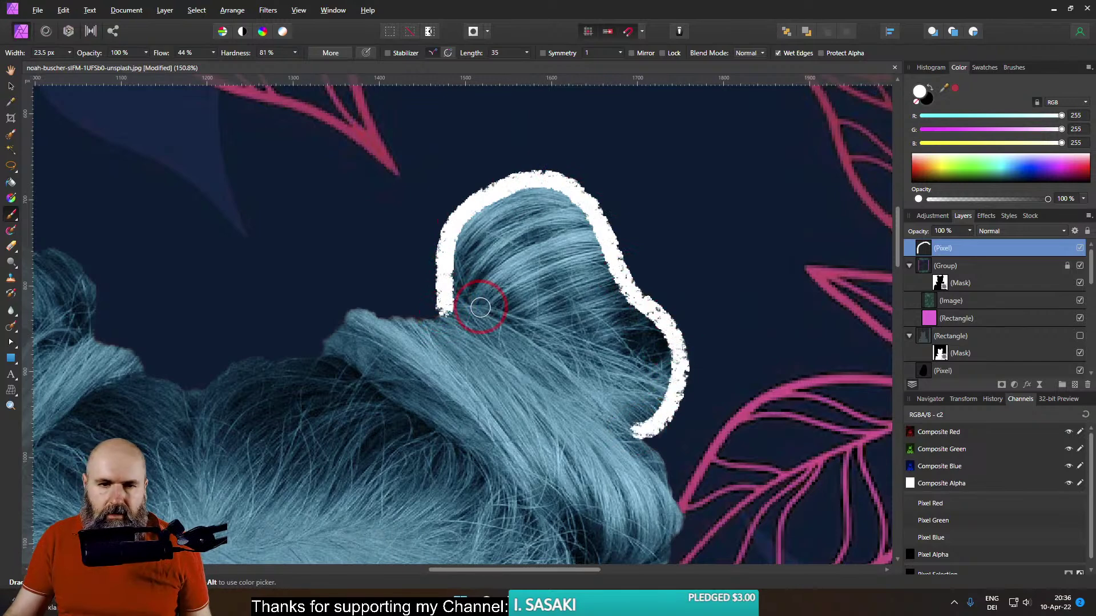
{"action": "left_click_drag", "start_coordinate": [447, 311], "coordinate": [632, 421]}
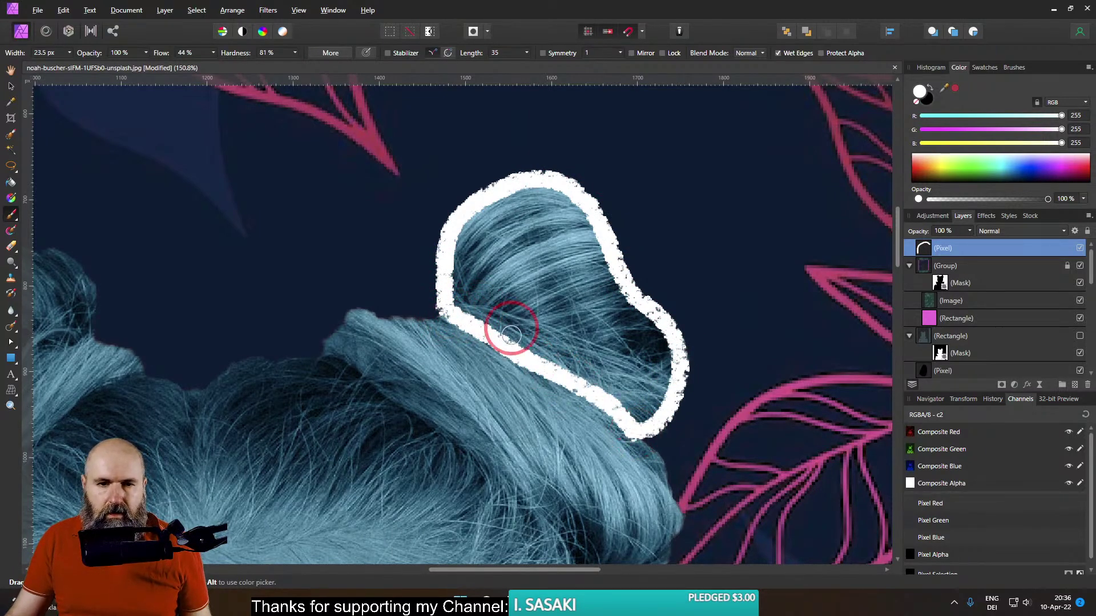
{"action": "left_click_drag", "start_coordinate": [458, 309], "coordinate": [507, 258]}
{"action": "left_click_drag", "start_coordinate": [502, 332], "coordinate": [550, 300]}
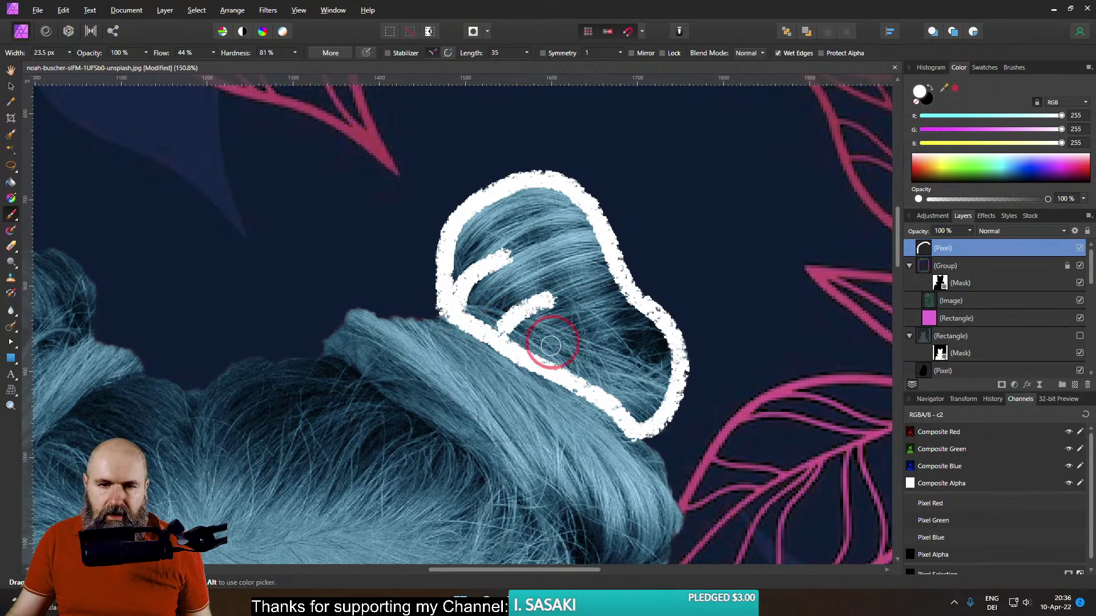
{"action": "left_click_drag", "start_coordinate": [545, 360], "coordinate": [579, 342]}
Outline the hair roll beneath the right bun in white and add three curved strand strokes inside it
{"action": "mouse_move", "coordinate": [329, 358]}
{"action": "left_mouse_down"}
{"action": "mouse_move", "coordinate": [350, 316]}
{"action": "mouse_move", "coordinate": [398, 314]}
{"action": "left_mouse_up"}
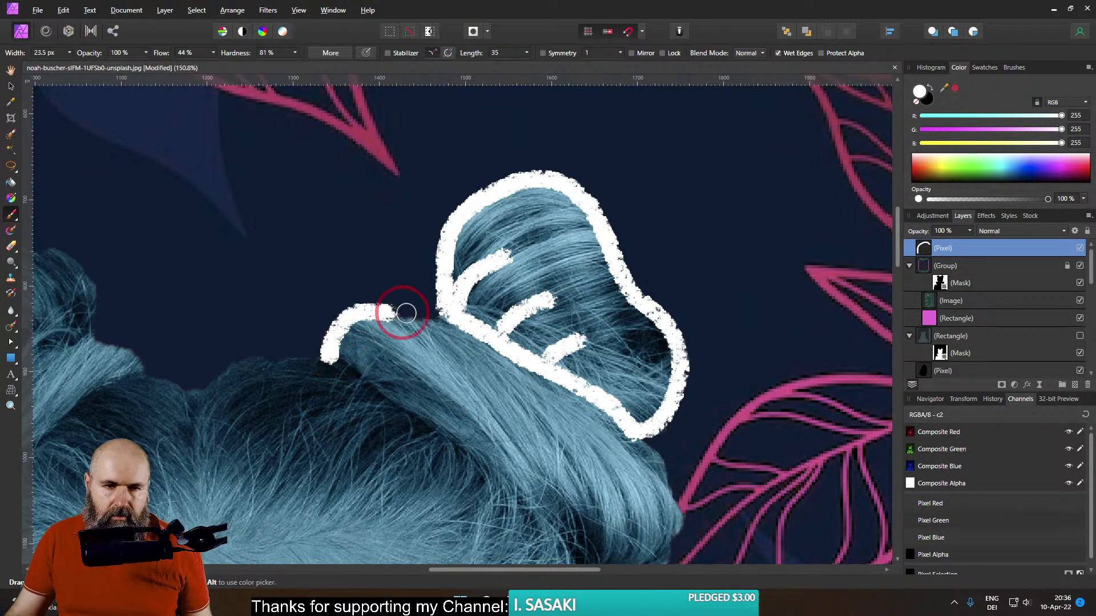
{"action": "scroll", "coordinate": [514, 285], "scroll_direction": "down", "scroll_amount": 5}
{"action": "scroll", "coordinate": [514, 285], "scroll_direction": "right", "scroll_amount": 1}
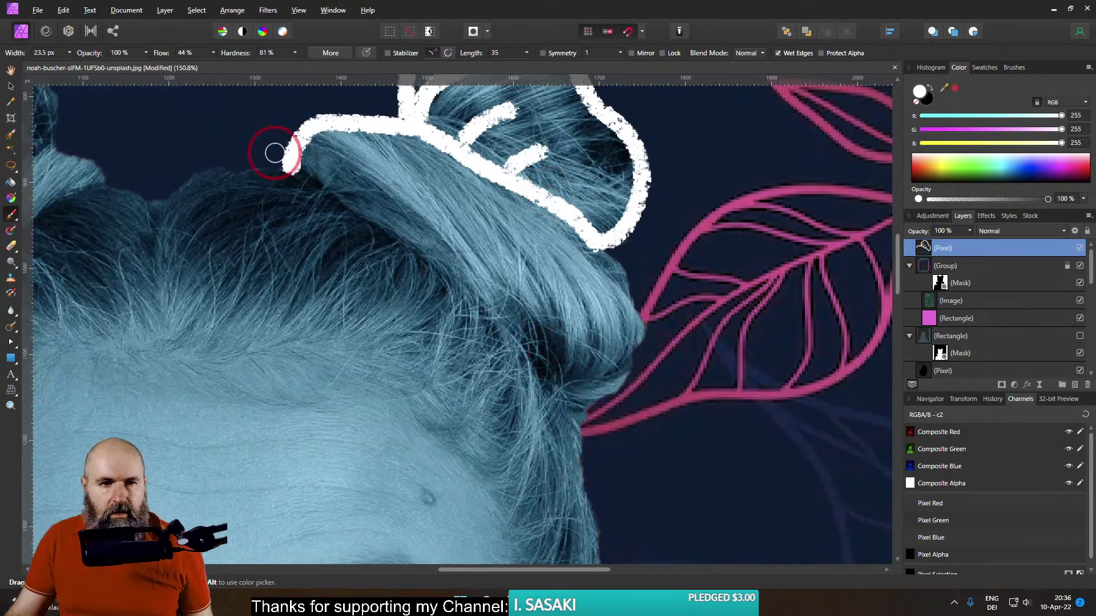
{"action": "mouse_move", "coordinate": [307, 179]}
{"action": "left_mouse_down"}
{"action": "mouse_move", "coordinate": [355, 199]}
{"action": "mouse_move", "coordinate": [552, 380]}
{"action": "mouse_move", "coordinate": [598, 389]}
{"action": "mouse_move", "coordinate": [624, 369]}
{"action": "mouse_move", "coordinate": [636, 314]}
{"action": "mouse_move", "coordinate": [619, 247]}
{"action": "mouse_move", "coordinate": [599, 236]}
{"action": "mouse_move", "coordinate": [552, 362]}
{"action": "mouse_move", "coordinate": [575, 264]}
{"action": "left_mouse_up"}
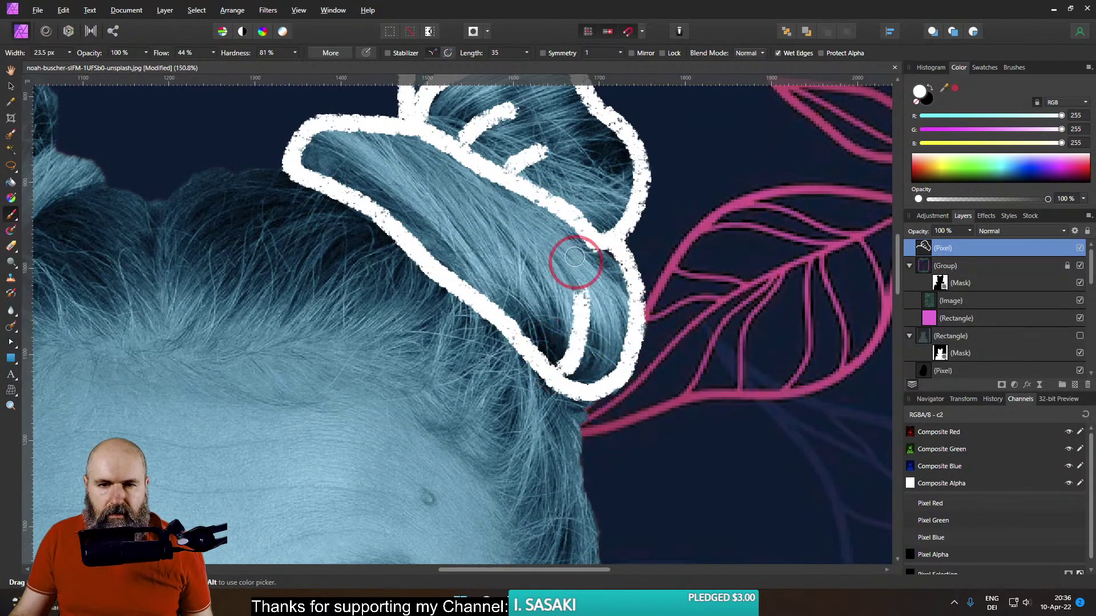
{"action": "left_click_drag", "start_coordinate": [498, 312], "coordinate": [482, 220]}
{"action": "left_click_drag", "start_coordinate": [420, 250], "coordinate": [406, 175]}
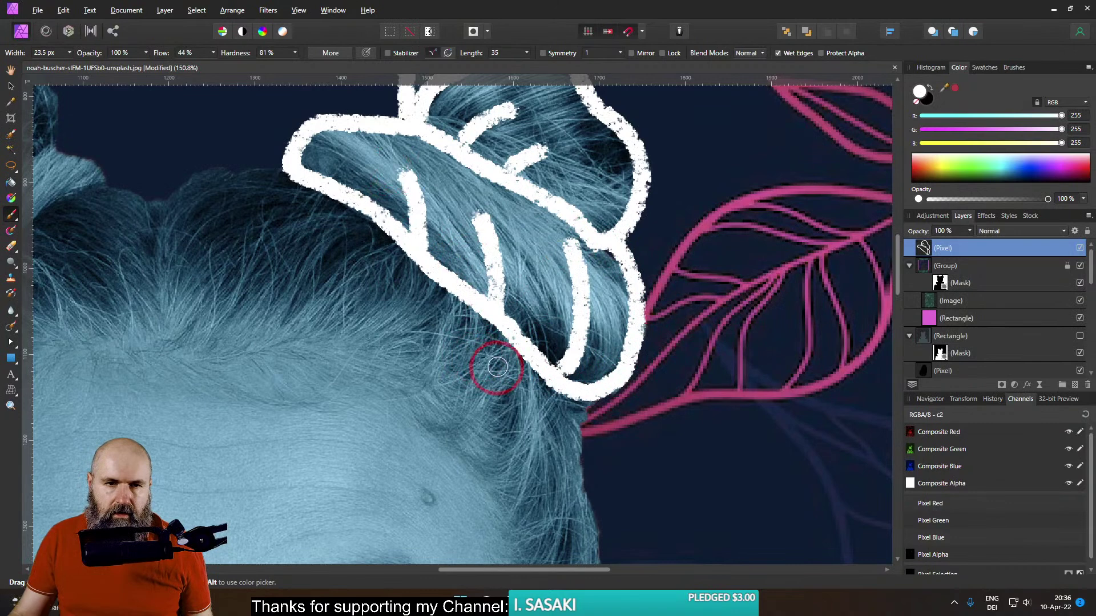
Outline the right half of the hair in white from the parting along the hairline and down both edges beside the temple
{"action": "left_click_drag", "start_coordinate": [493, 367], "coordinate": [607, 309]}
{"action": "mouse_move", "coordinate": [291, 274]}
{"action": "left_mouse_down"}
{"action": "mouse_move", "coordinate": [277, 161]}
{"action": "mouse_move", "coordinate": [310, 120]}
{"action": "mouse_move", "coordinate": [420, 111]}
{"action": "left_mouse_up"}
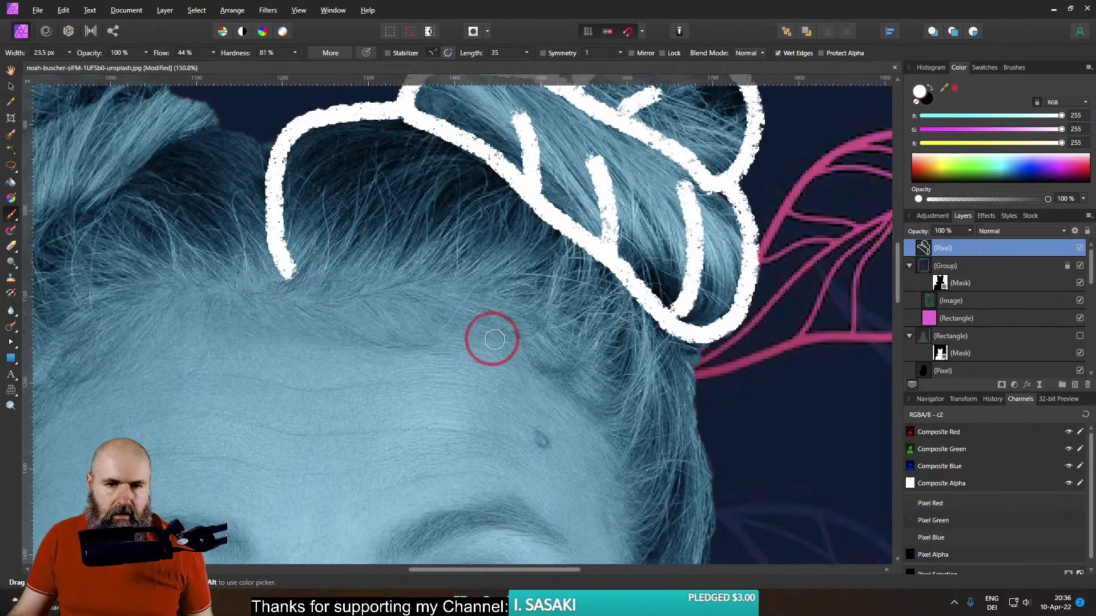
{"action": "mouse_move", "coordinate": [286, 262]}
{"action": "left_mouse_down"}
{"action": "mouse_move", "coordinate": [360, 294]}
{"action": "mouse_move", "coordinate": [529, 330]}
{"action": "left_mouse_up"}
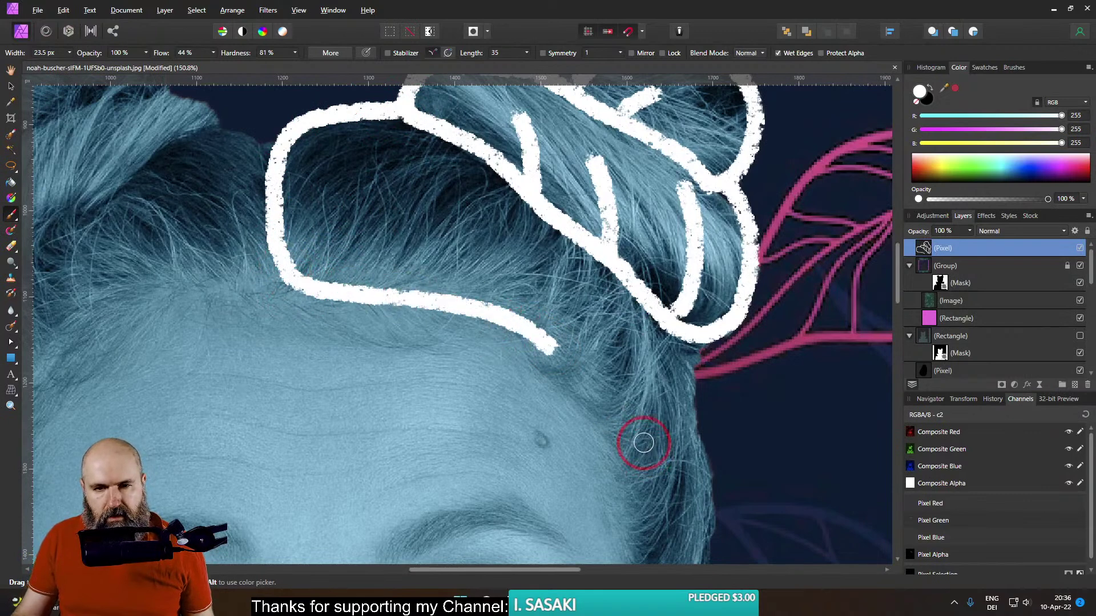
{"action": "left_click_drag", "start_coordinate": [641, 443], "coordinate": [527, 295]}
{"action": "mouse_move", "coordinate": [425, 186]}
{"action": "left_mouse_down"}
{"action": "mouse_move", "coordinate": [464, 232]}
{"action": "mouse_move", "coordinate": [498, 293]}
{"action": "mouse_move", "coordinate": [527, 484]}
{"action": "mouse_move", "coordinate": [570, 440]}
{"action": "mouse_move", "coordinate": [586, 390]}
{"action": "mouse_move", "coordinate": [570, 230]}
{"action": "mouse_move", "coordinate": [581, 193]}
{"action": "left_mouse_up"}
{"action": "left_click_drag", "start_coordinate": [527, 220], "coordinate": [532, 380]}
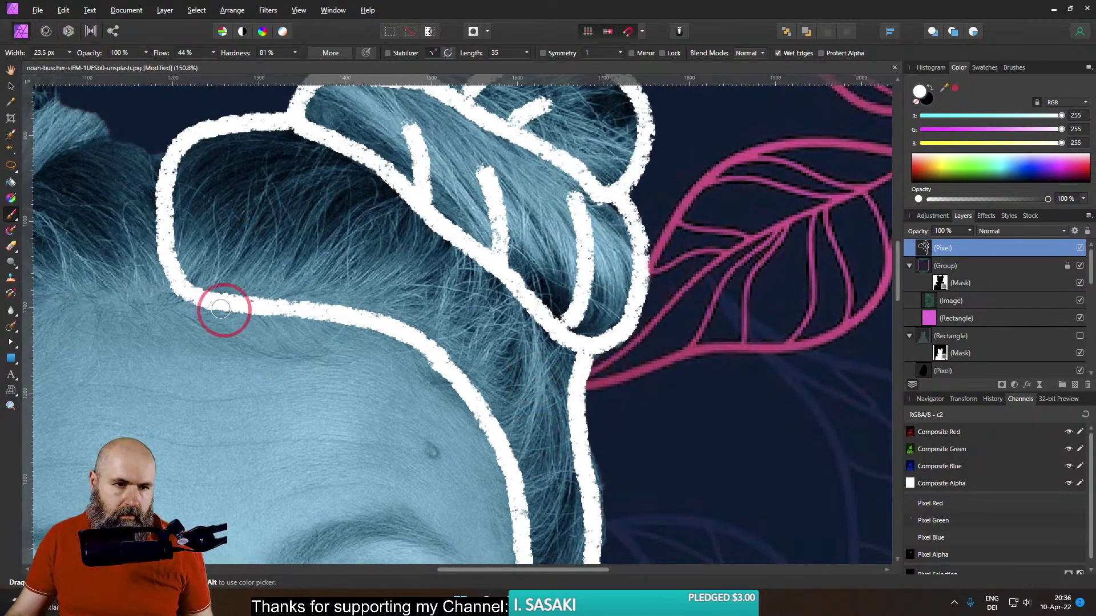
Add white strand strokes inside the right hair section and close its outline in a point above the ear
{"action": "mouse_move", "coordinate": [212, 292]}
{"action": "left_mouse_down"}
{"action": "mouse_move", "coordinate": [224, 239]}
{"action": "mouse_move", "coordinate": [272, 196]}
{"action": "left_mouse_up"}
{"action": "mouse_move", "coordinate": [281, 310]}
{"action": "left_mouse_down"}
{"action": "mouse_move", "coordinate": [376, 280]}
{"action": "mouse_move", "coordinate": [394, 261]}
{"action": "mouse_move", "coordinate": [477, 358]}
{"action": "left_mouse_up"}
{"action": "left_click_drag", "start_coordinate": [487, 410], "coordinate": [528, 405]}
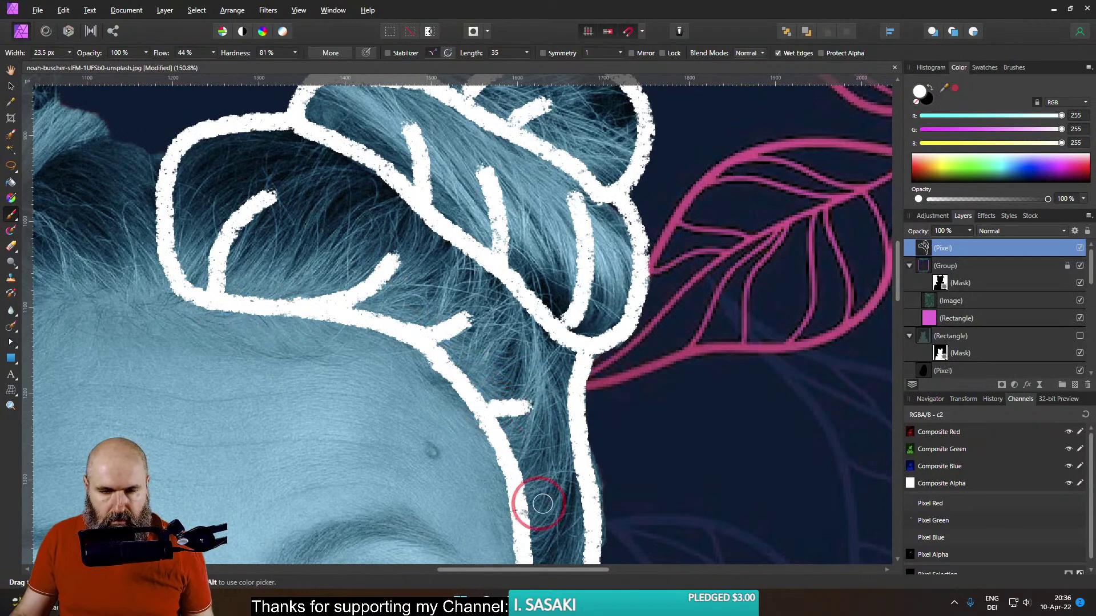
{"action": "left_click_drag", "start_coordinate": [534, 522], "coordinate": [517, 384]}
{"action": "left_click_drag", "start_coordinate": [518, 448], "coordinate": [543, 402]}
{"action": "left_click_drag", "start_coordinate": [525, 539], "coordinate": [486, 328]}
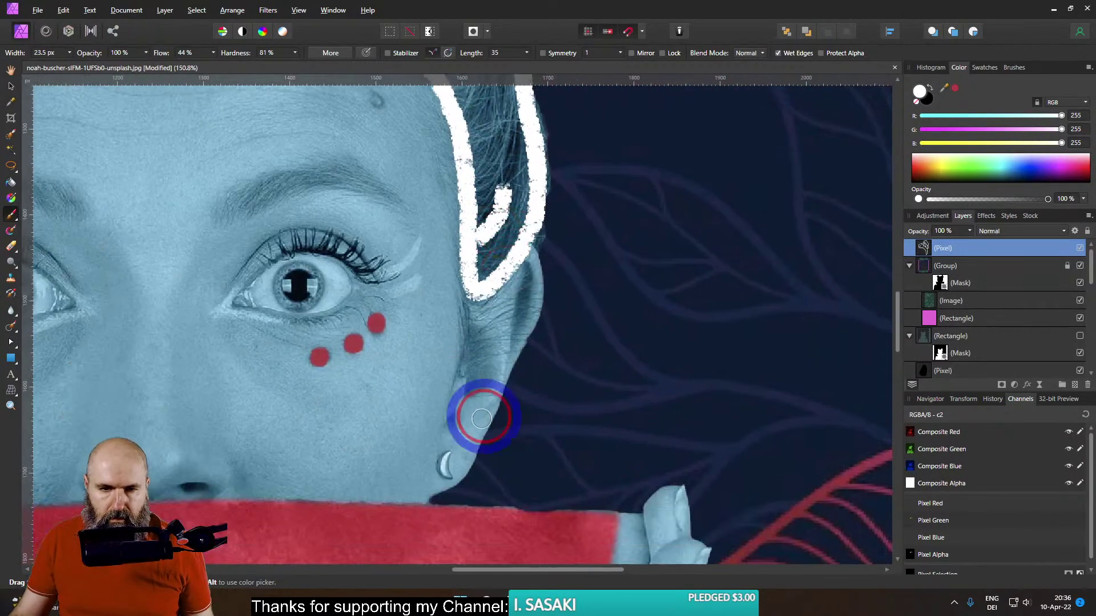
Outline the back and front lobes of the left hair bun in white and add two strand strokes in the front lobe
{"action": "mouse_move", "coordinate": [441, 490]}
{"action": "left_mouse_down"}
{"action": "mouse_move", "coordinate": [479, 447]}
{"action": "mouse_move", "coordinate": [541, 310]}
{"action": "mouse_move", "coordinate": [543, 252]}
{"action": "mouse_move", "coordinate": [632, 502]}
{"action": "left_mouse_up"}
{"action": "left_click_drag", "start_coordinate": [469, 339], "coordinate": [653, 454]}
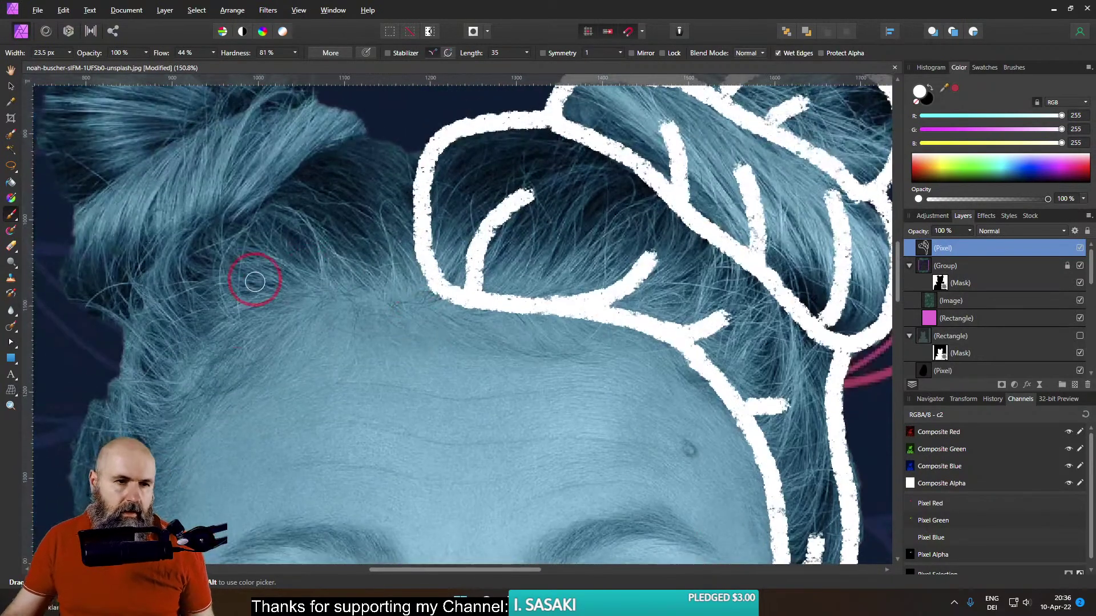
{"action": "left_click_drag", "start_coordinate": [227, 237], "coordinate": [474, 510]}
{"action": "mouse_move", "coordinate": [559, 374]}
{"action": "left_mouse_down"}
{"action": "mouse_move", "coordinate": [562, 326]}
{"action": "mouse_move", "coordinate": [528, 291]}
{"action": "mouse_move", "coordinate": [473, 286]}
{"action": "mouse_move", "coordinate": [415, 321]}
{"action": "left_mouse_up"}
{"action": "mouse_move", "coordinate": [464, 396]}
{"action": "left_mouse_down"}
{"action": "mouse_move", "coordinate": [398, 318]}
{"action": "mouse_move", "coordinate": [325, 317]}
{"action": "mouse_move", "coordinate": [298, 349]}
{"action": "mouse_move", "coordinate": [290, 391]}
{"action": "mouse_move", "coordinate": [299, 445]}
{"action": "mouse_move", "coordinate": [336, 473]}
{"action": "left_mouse_up"}
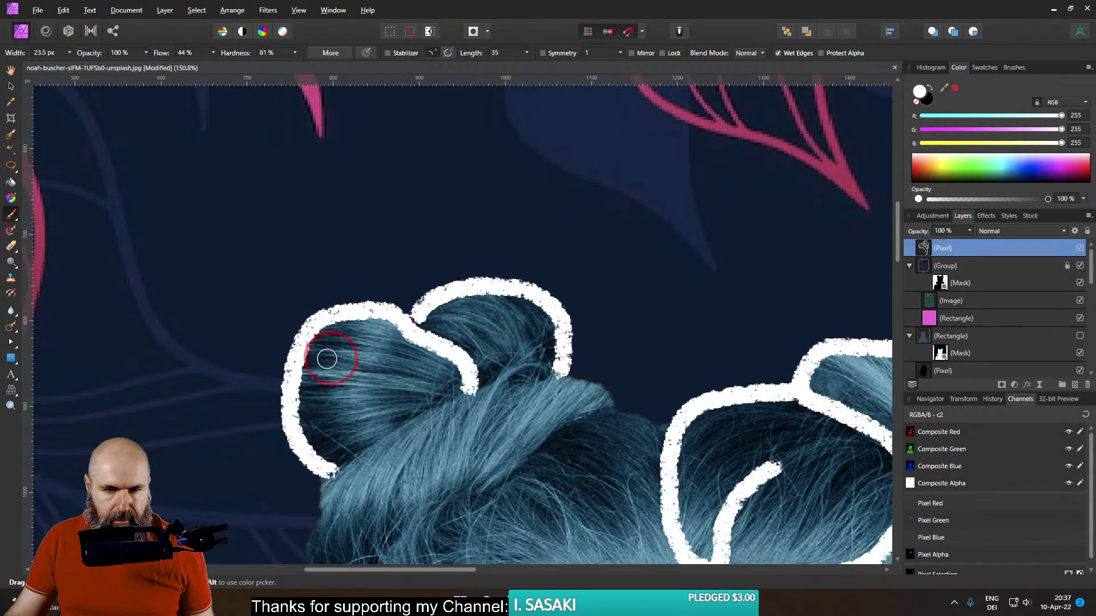
{"action": "left_click_drag", "start_coordinate": [301, 360], "coordinate": [383, 377]}
{"action": "left_click_drag", "start_coordinate": [302, 421], "coordinate": [343, 423]}
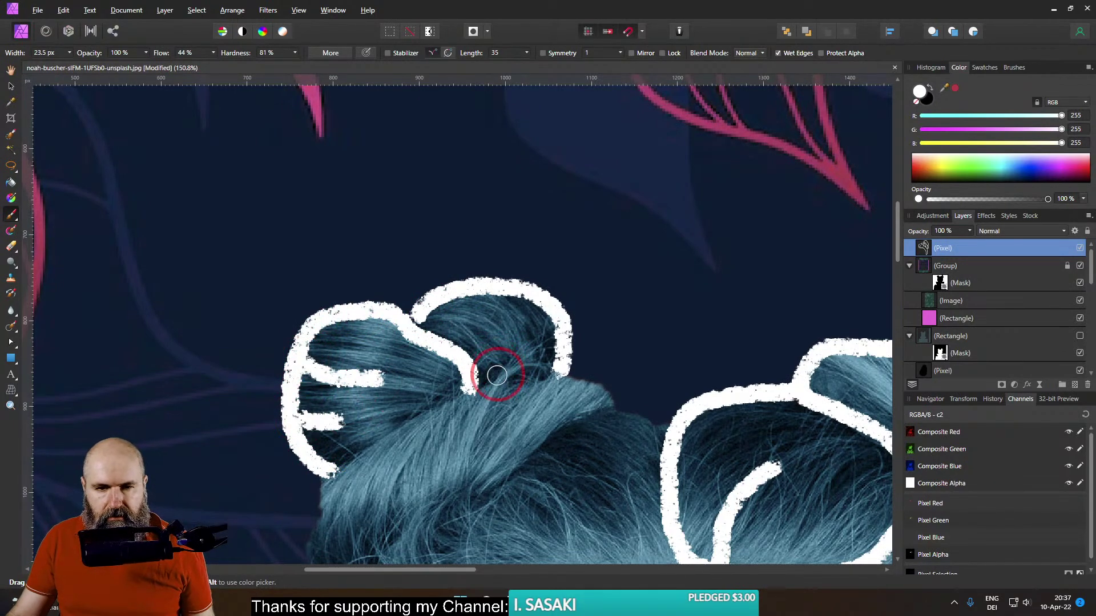
Trace the upper edge of the hair roll beneath the left bun in white and add a strand stroke in the bun's back lobe
{"action": "mouse_move", "coordinate": [321, 500]}
{"action": "left_mouse_down"}
{"action": "mouse_move", "coordinate": [346, 466]}
{"action": "mouse_move", "coordinate": [473, 388]}
{"action": "mouse_move", "coordinate": [590, 378]}
{"action": "mouse_move", "coordinate": [615, 404]}
{"action": "left_mouse_up"}
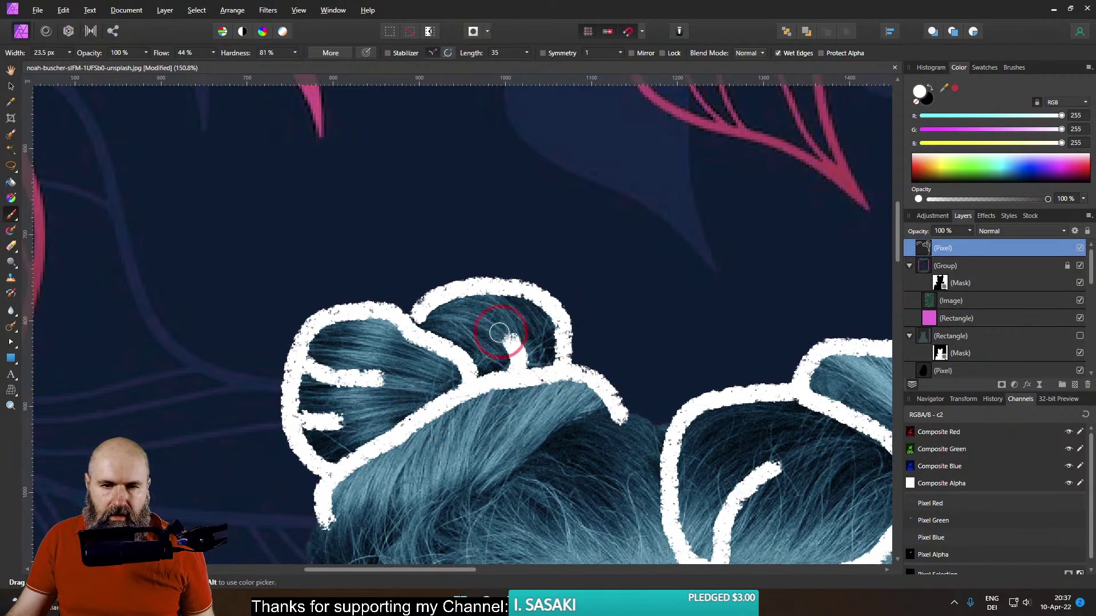
{"action": "left_click_drag", "start_coordinate": [500, 333], "coordinate": [499, 332]}
{"action": "mouse_move", "coordinate": [566, 463]}
{"action": "left_mouse_down"}
{"action": "mouse_move", "coordinate": [570, 396]}
{"action": "mouse_move", "coordinate": [540, 289]}
{"action": "left_mouse_up"}
{"action": "scroll", "coordinate": [402, 437], "scroll_direction": "down", "scroll_amount": 4}
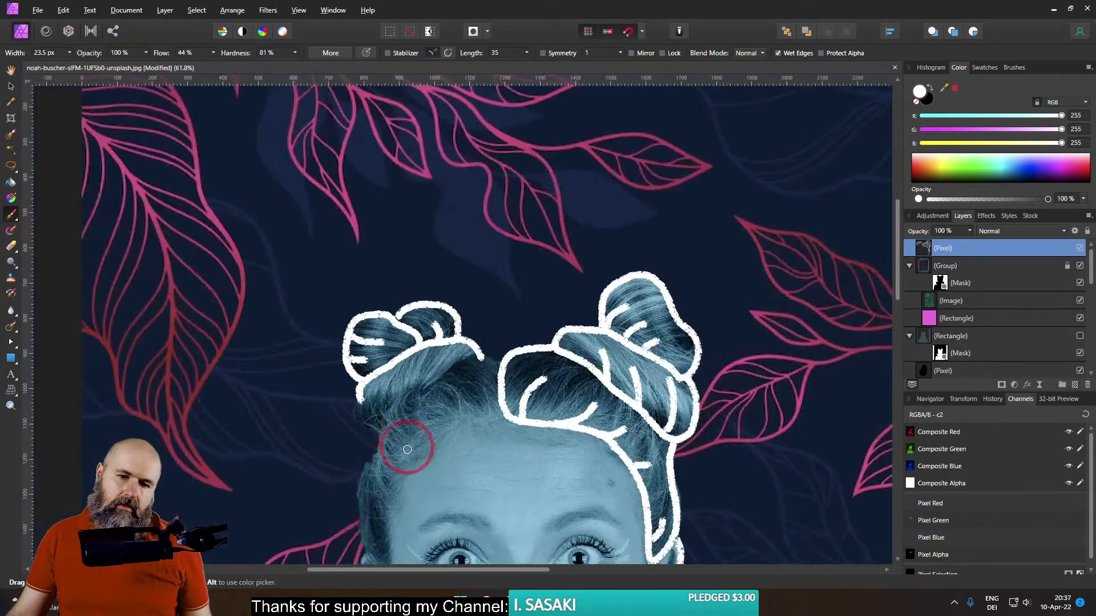
{"action": "scroll", "coordinate": [407, 450], "scroll_direction": "up", "scroll_amount": 5}
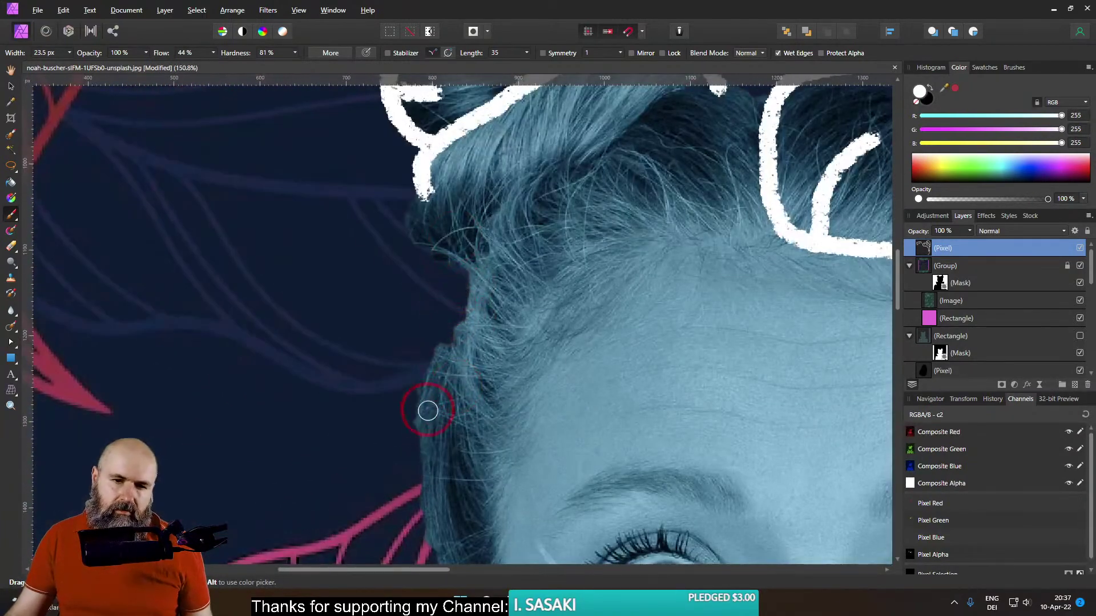
{"action": "scroll", "coordinate": [462, 450], "scroll_direction": "down", "scroll_amount": 3}
{"action": "scroll", "coordinate": [426, 384], "scroll_direction": "up", "scroll_amount": 5}
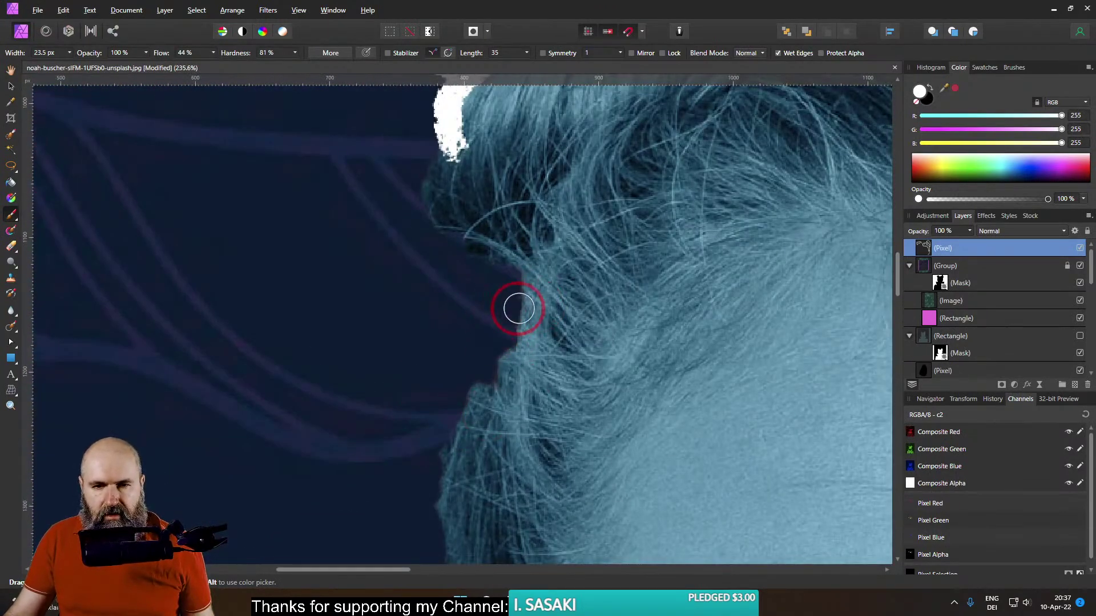
Draw a white five-petal flower at the left hairline, just below the left hair roll
{"action": "mouse_move", "coordinate": [518, 309]}
{"action": "left_mouse_down"}
{"action": "mouse_move", "coordinate": [497, 323]}
{"action": "mouse_move", "coordinate": [514, 325]}
{"action": "mouse_move", "coordinate": [507, 268]}
{"action": "mouse_move", "coordinate": [553, 196]}
{"action": "mouse_move", "coordinate": [543, 262]}
{"action": "mouse_move", "coordinate": [568, 343]}
{"action": "mouse_move", "coordinate": [494, 342]}
{"action": "mouse_move", "coordinate": [386, 365]}
{"action": "mouse_move", "coordinate": [479, 310]}
{"action": "mouse_move", "coordinate": [423, 220]}
{"action": "mouse_move", "coordinate": [471, 242]}
{"action": "mouse_move", "coordinate": [495, 297]}
{"action": "left_mouse_up"}
{"action": "left_click_drag", "start_coordinate": [578, 432], "coordinate": [505, 231]}
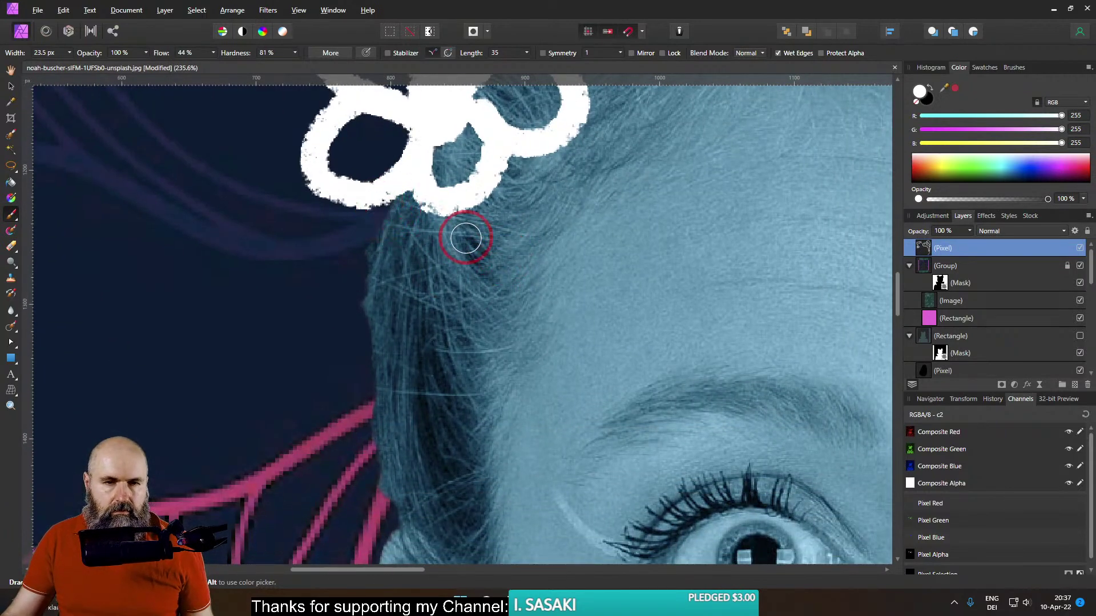
{"action": "mouse_move", "coordinate": [466, 212]}
{"action": "left_mouse_down"}
{"action": "mouse_move", "coordinate": [434, 280]}
{"action": "mouse_move", "coordinate": [392, 311]}
{"action": "mouse_move", "coordinate": [369, 393]}
{"action": "left_mouse_up"}
{"action": "key", "text": "ctrl+z"}
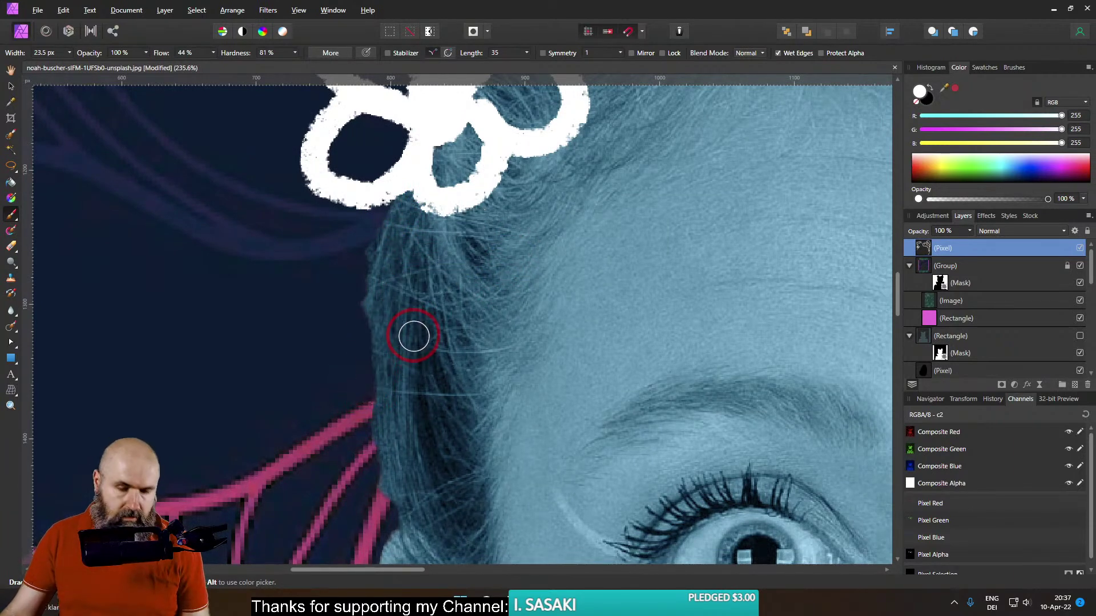
{"action": "mouse_move", "coordinate": [335, 398]}
{"action": "left_mouse_down"}
{"action": "mouse_move", "coordinate": [338, 356]}
{"action": "mouse_move", "coordinate": [499, 238]}
{"action": "mouse_move", "coordinate": [501, 183]}
{"action": "mouse_move", "coordinate": [495, 219]}
{"action": "mouse_move", "coordinate": [341, 398]}
{"action": "left_mouse_up"}
{"action": "key", "text": "ctrl+z"}
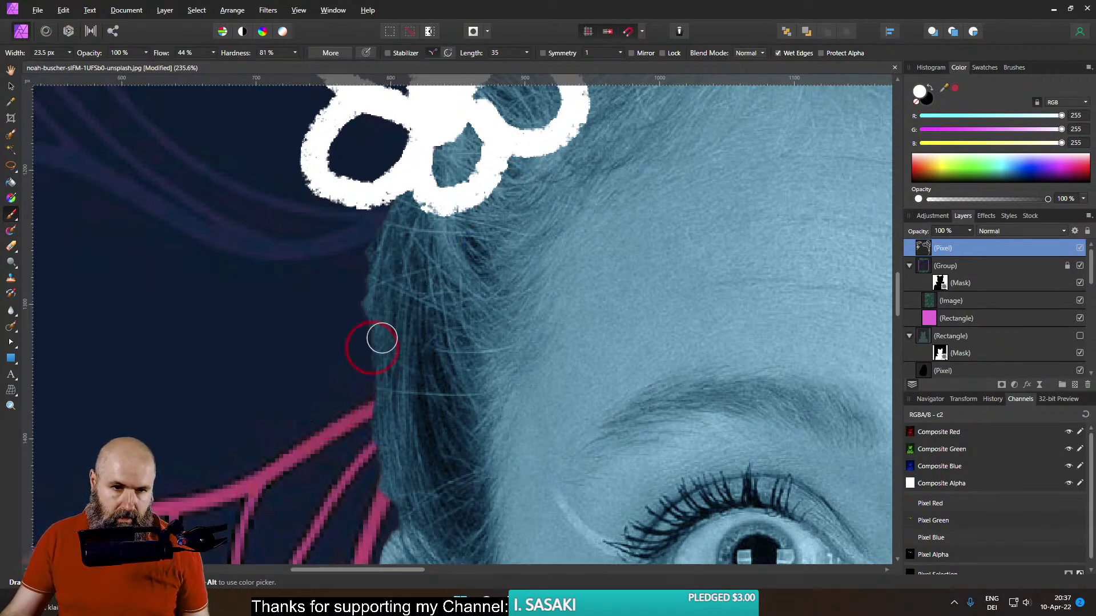
{"action": "mouse_move", "coordinate": [320, 185]}
{"action": "left_mouse_down"}
{"action": "mouse_move", "coordinate": [292, 242]}
{"action": "mouse_move", "coordinate": [302, 320]}
{"action": "mouse_move", "coordinate": [339, 355]}
{"action": "mouse_move", "coordinate": [355, 441]}
{"action": "mouse_move", "coordinate": [361, 417]}
{"action": "mouse_move", "coordinate": [493, 288]}
{"action": "mouse_move", "coordinate": [503, 180]}
{"action": "mouse_move", "coordinate": [360, 389]}
{"action": "mouse_move", "coordinate": [399, 187]}
{"action": "mouse_move", "coordinate": [379, 266]}
{"action": "mouse_move", "coordinate": [417, 278]}
{"action": "left_mouse_up"}
{"action": "scroll", "coordinate": [417, 278], "scroll_direction": "down", "scroll_amount": 8}
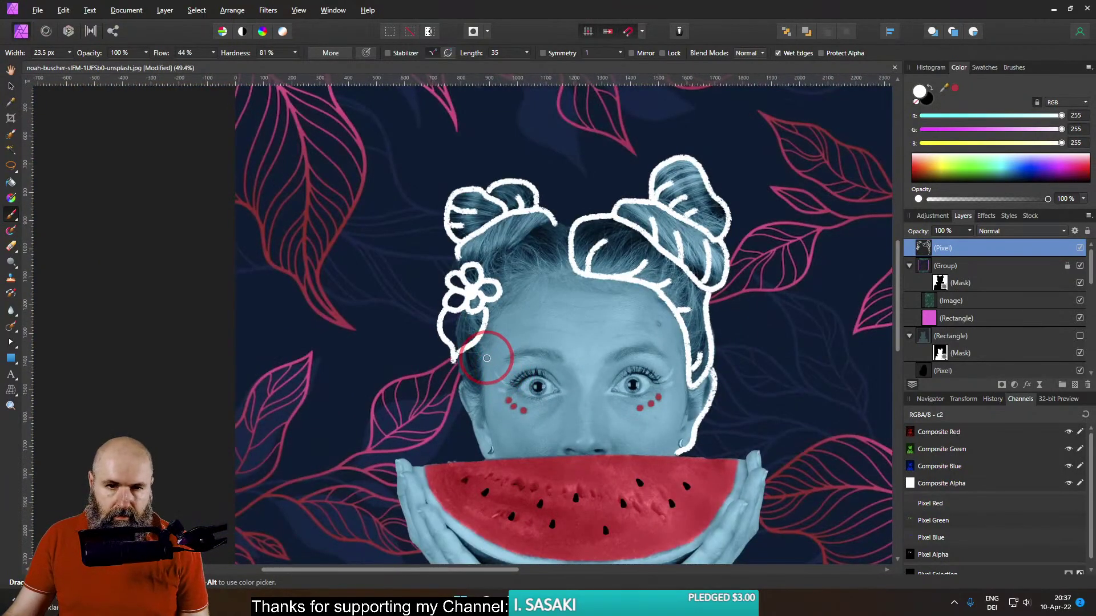
Outline the left side hair in white from the flower down around above the ear and up along the hairline to the parting
{"action": "scroll", "coordinate": [485, 358], "scroll_direction": "up", "scroll_amount": 5}
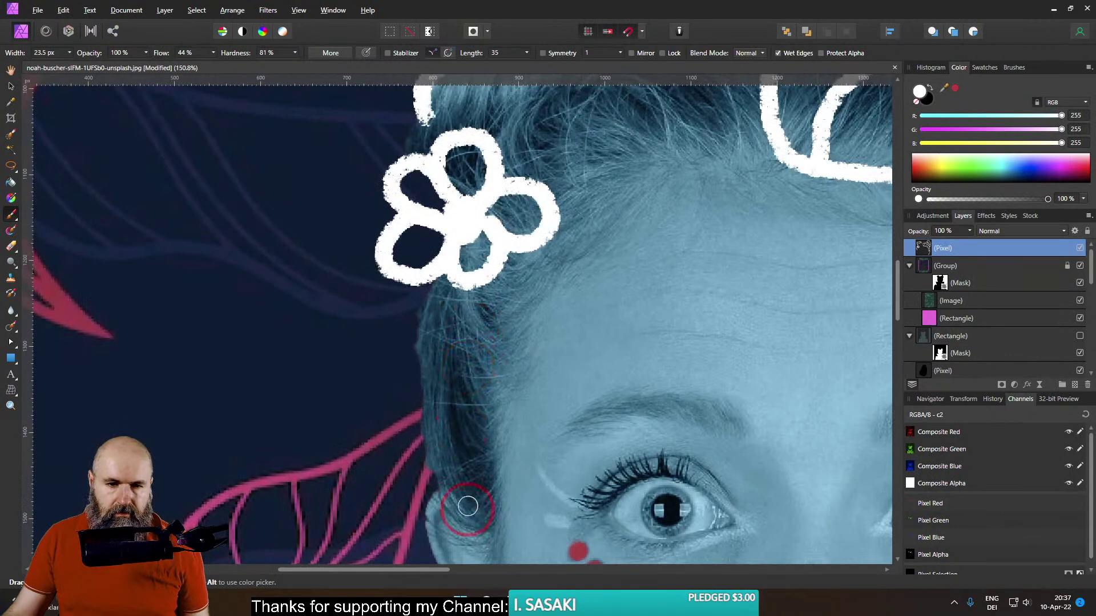
{"action": "mouse_move", "coordinate": [499, 524]}
{"action": "left_mouse_down"}
{"action": "mouse_move", "coordinate": [455, 521]}
{"action": "mouse_move", "coordinate": [430, 487]}
{"action": "mouse_move", "coordinate": [416, 411]}
{"action": "mouse_move", "coordinate": [421, 286]}
{"action": "left_mouse_up"}
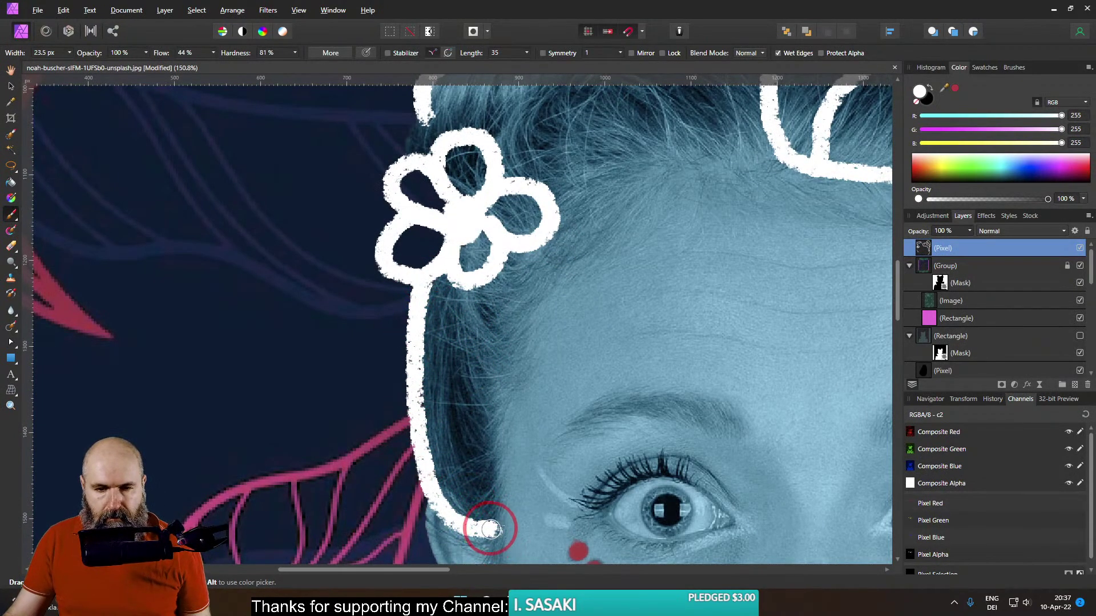
{"action": "mouse_move", "coordinate": [490, 529]}
{"action": "left_mouse_down"}
{"action": "mouse_move", "coordinate": [503, 373]}
{"action": "mouse_move", "coordinate": [539, 284]}
{"action": "mouse_move", "coordinate": [599, 213]}
{"action": "mouse_move", "coordinate": [602, 227]}
{"action": "mouse_move", "coordinate": [605, 216]}
{"action": "mouse_move", "coordinate": [467, 384]}
{"action": "mouse_move", "coordinate": [496, 351]}
{"action": "mouse_move", "coordinate": [639, 302]}
{"action": "left_mouse_up"}
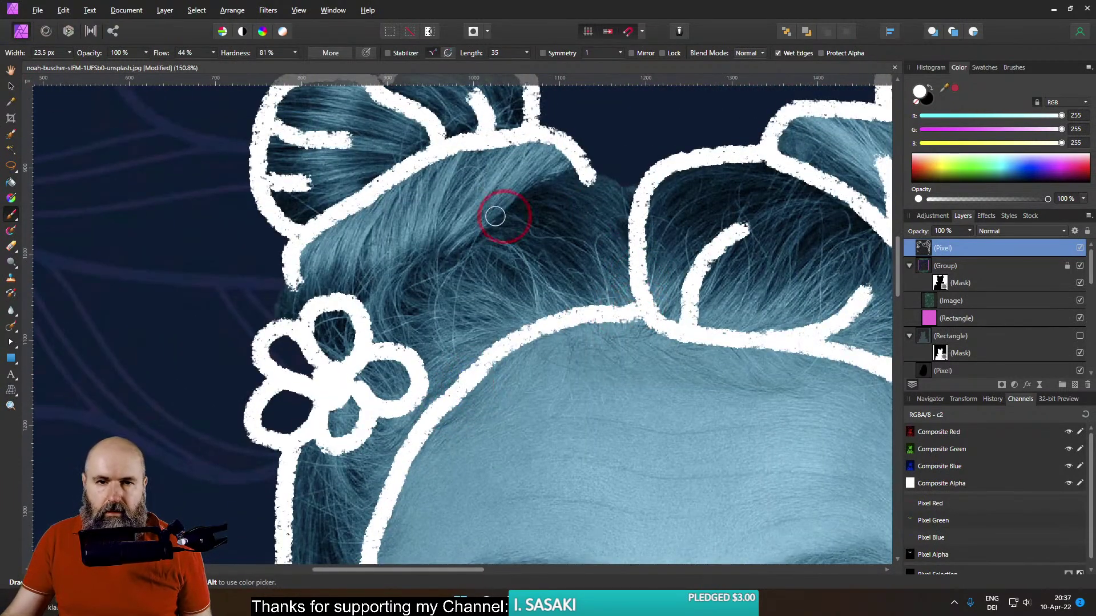
Trace the lower edge of the left hair roll in white and add strand strokes inside the roll and along the left hairline
{"action": "mouse_move", "coordinate": [360, 297]}
{"action": "left_mouse_down"}
{"action": "mouse_move", "coordinate": [490, 208]}
{"action": "mouse_move", "coordinate": [580, 166]}
{"action": "left_mouse_up"}
{"action": "mouse_move", "coordinate": [368, 285]}
{"action": "left_mouse_down"}
{"action": "mouse_move", "coordinate": [395, 230]}
{"action": "mouse_move", "coordinate": [470, 178]}
{"action": "left_mouse_up"}
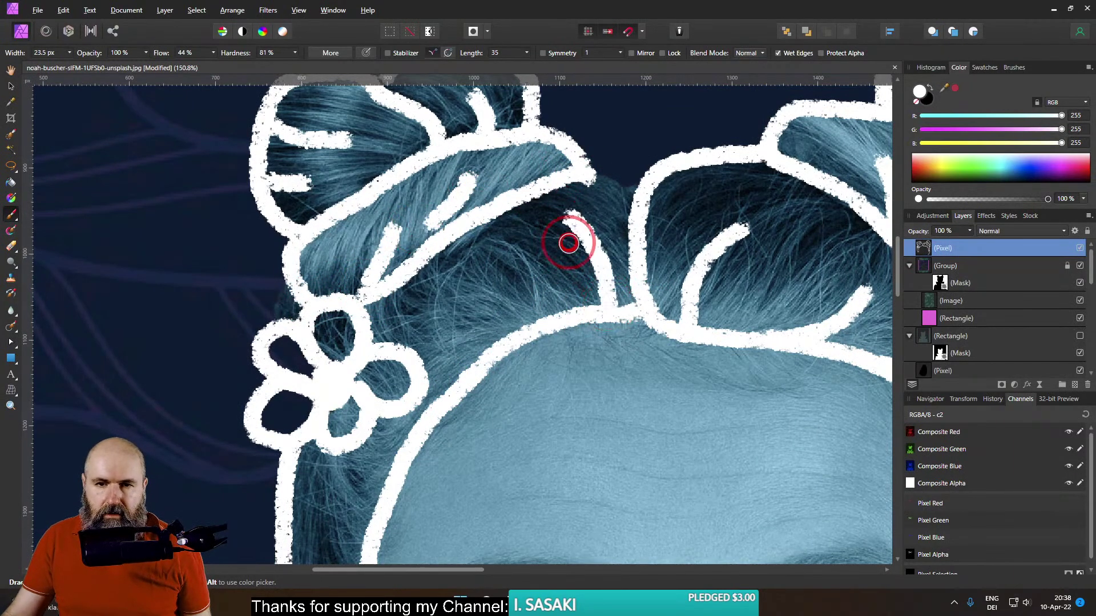
{"action": "left_click_drag", "start_coordinate": [406, 472], "coordinate": [421, 334]}
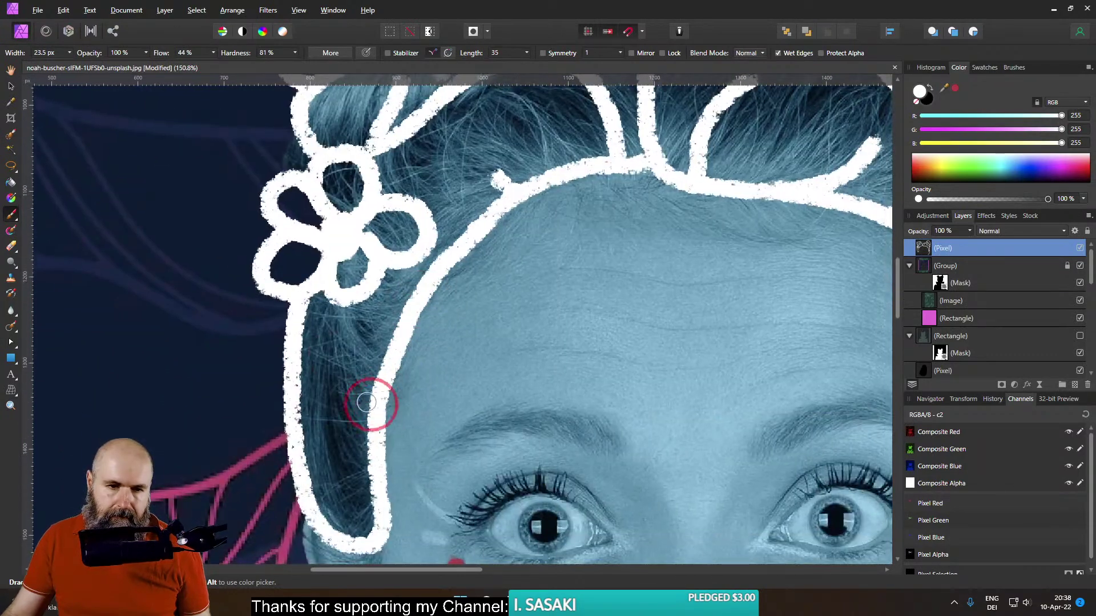
{"action": "left_click_drag", "start_coordinate": [372, 398], "coordinate": [333, 358]}
{"action": "left_click_drag", "start_coordinate": [505, 183], "coordinate": [462, 152]}
{"action": "left_click_drag", "start_coordinate": [483, 419], "coordinate": [486, 430]}
Outline the outer edge of the left ear in white from the hair down to the watermelon
{"action": "scroll", "coordinate": [487, 429], "scroll_direction": "down", "scroll_amount": 5}
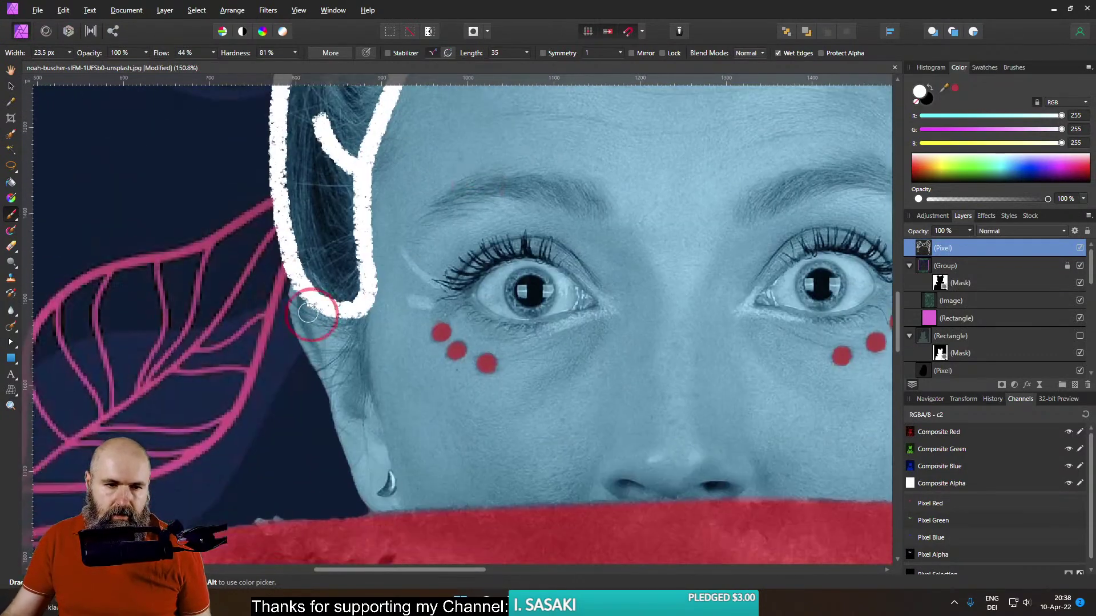
{"action": "mouse_move", "coordinate": [298, 292]}
{"action": "left_mouse_down"}
{"action": "mouse_move", "coordinate": [294, 322]}
{"action": "mouse_move", "coordinate": [359, 503]}
{"action": "left_mouse_up"}
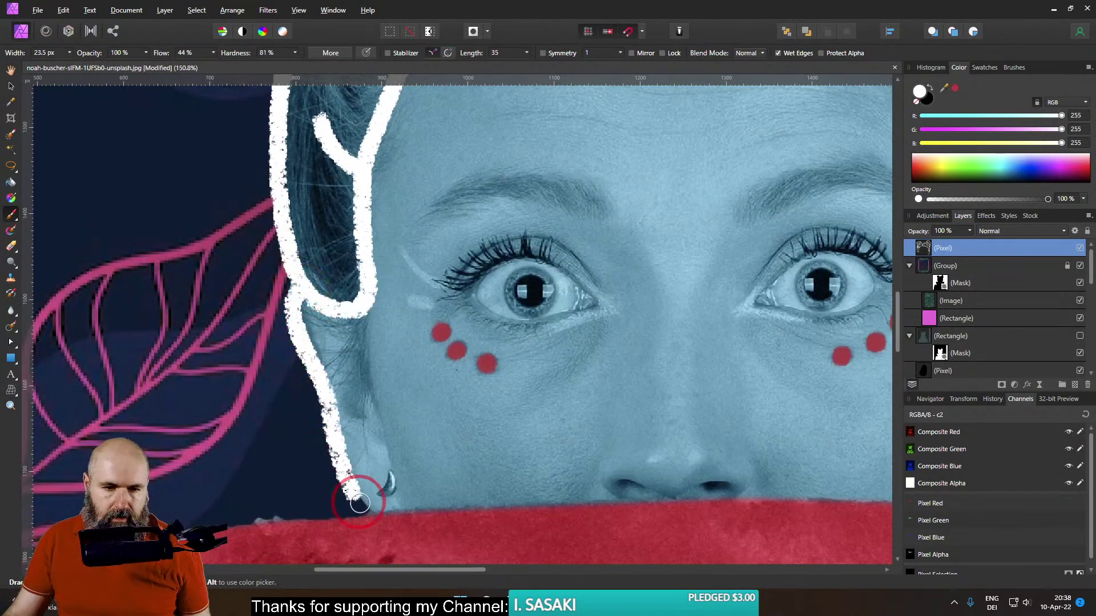
{"action": "scroll", "coordinate": [378, 508], "scroll_direction": "down", "scroll_amount": 10}
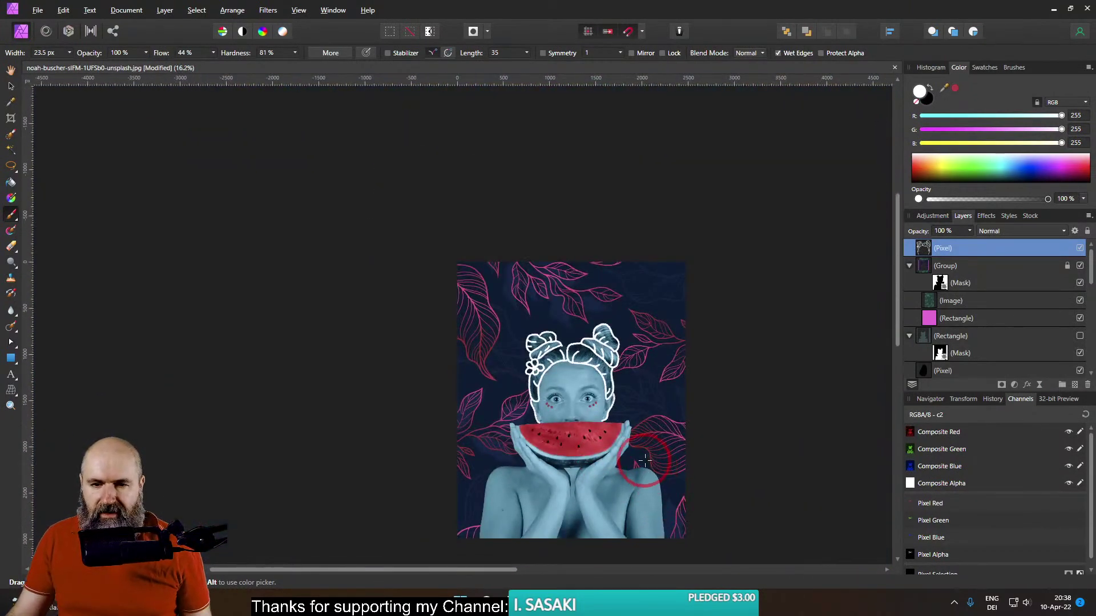
Close the white outline across the top of the head between the left hair roll and the parting
{"action": "scroll", "coordinate": [581, 359], "scroll_direction": "up", "scroll_amount": 11}
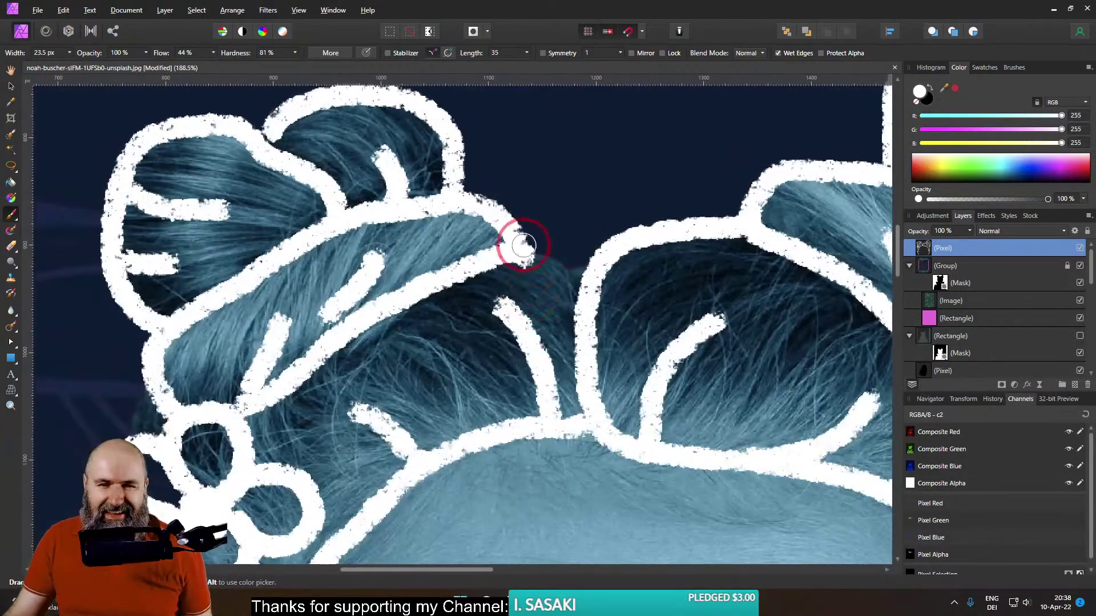
{"action": "scroll", "coordinate": [643, 426], "scroll_direction": "down", "scroll_amount": 5}
{"action": "left_click_drag", "start_coordinate": [643, 426], "coordinate": [543, 264]}
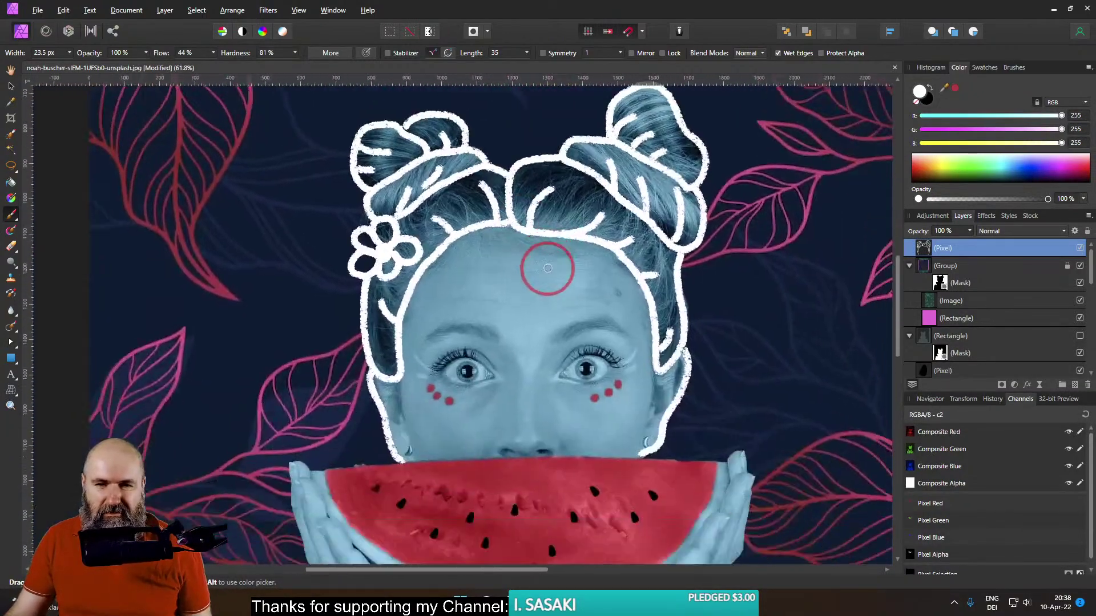
{"action": "scroll", "coordinate": [582, 371], "scroll_direction": "down", "scroll_amount": 3}
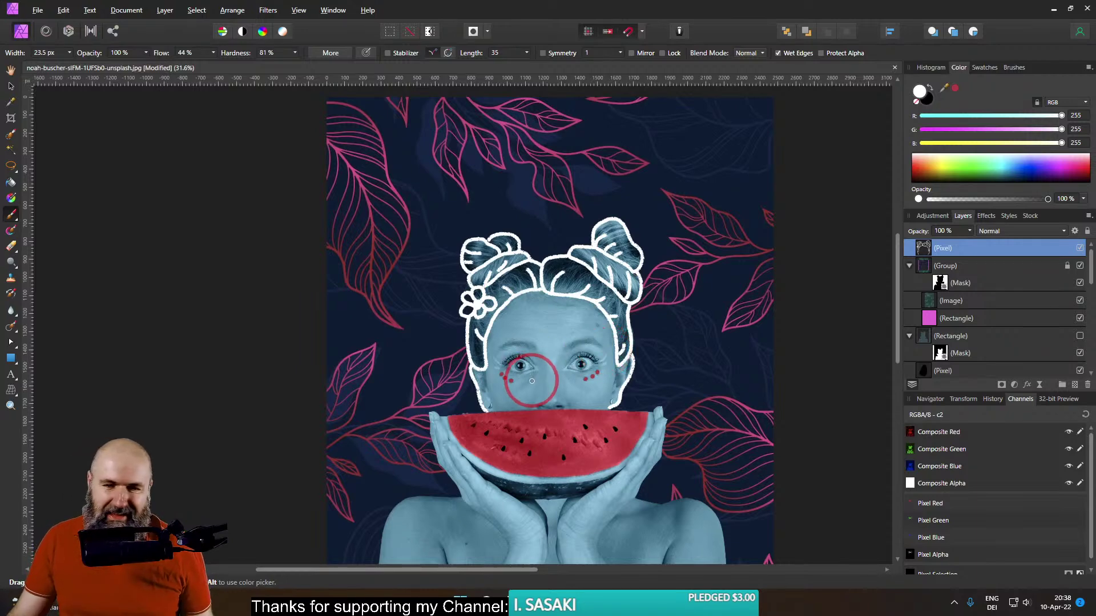
Add a new pixel layer and outline the outer edge of the left forearm and hand in white from the image's bottom edge upward
{"action": "scroll", "coordinate": [531, 365], "scroll_direction": "down", "scroll_amount": 5}
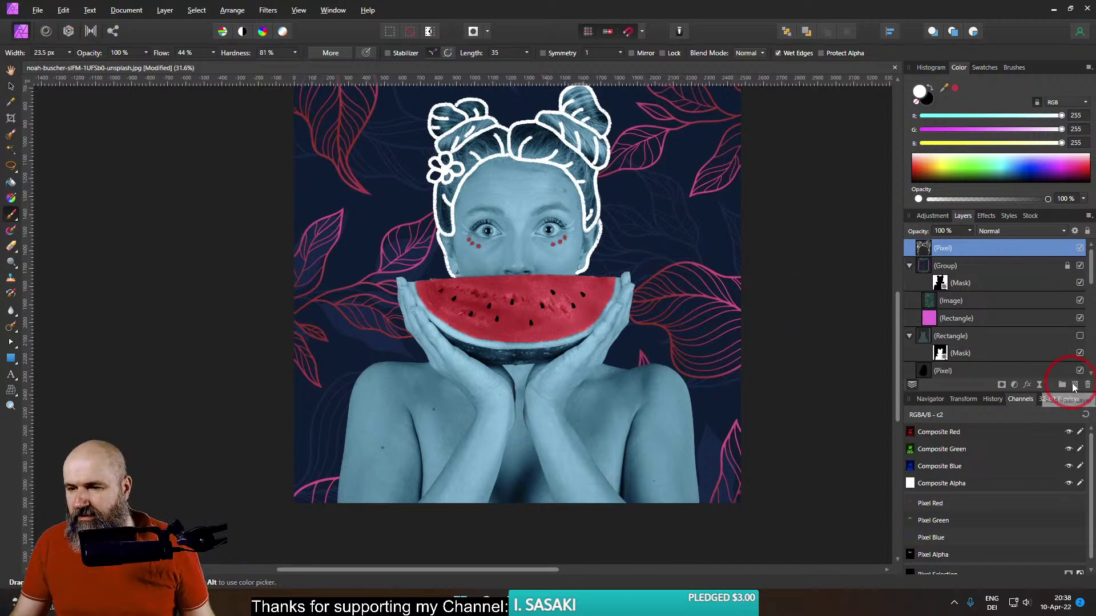
{"action": "left_click", "coordinate": [1074, 386]}
{"action": "scroll", "coordinate": [615, 380], "scroll_direction": "up", "scroll_amount": 8}
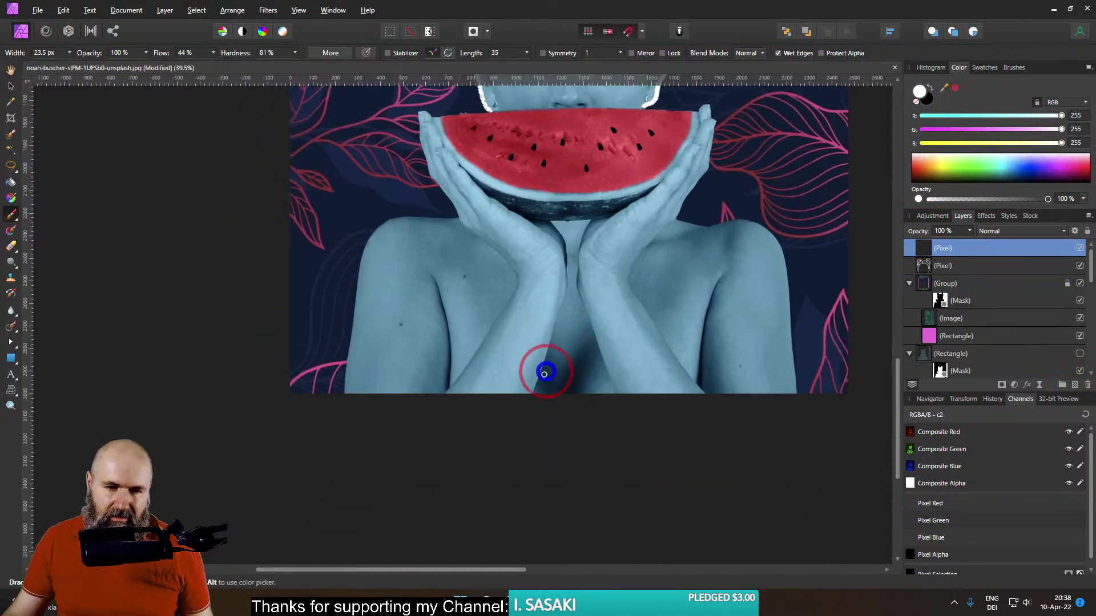
{"action": "scroll", "coordinate": [533, 339], "scroll_direction": "down", "scroll_amount": 4}
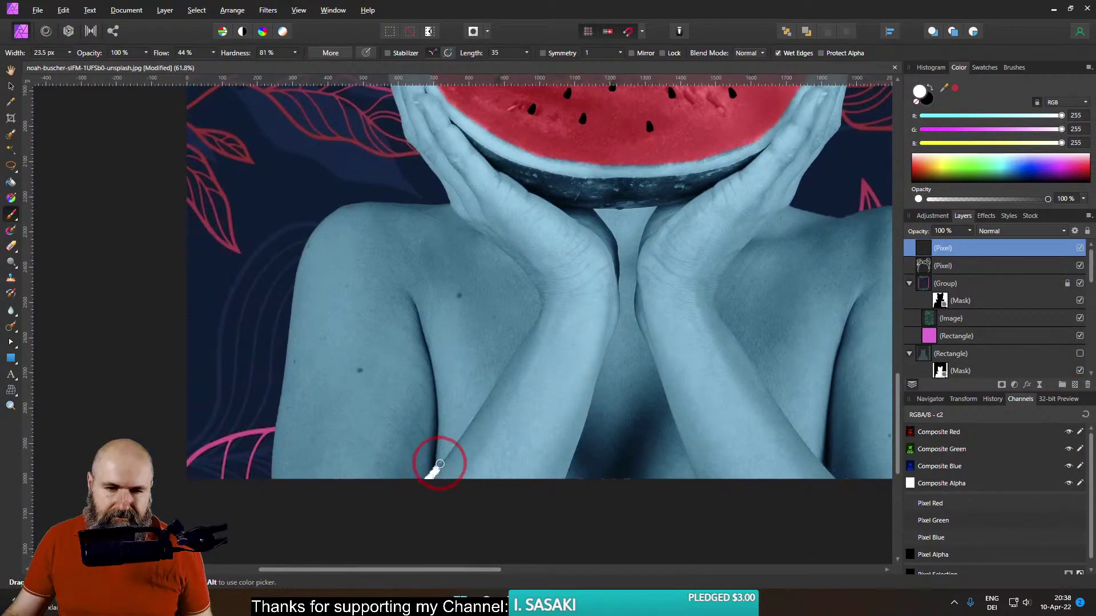
{"action": "mouse_move", "coordinate": [440, 463]}
{"action": "left_mouse_down"}
{"action": "mouse_move", "coordinate": [518, 358]}
{"action": "mouse_move", "coordinate": [540, 299]}
{"action": "mouse_move", "coordinate": [516, 257]}
{"action": "mouse_move", "coordinate": [461, 217]}
{"action": "left_mouse_up"}
{"action": "key", "text": "ctrl+z"}
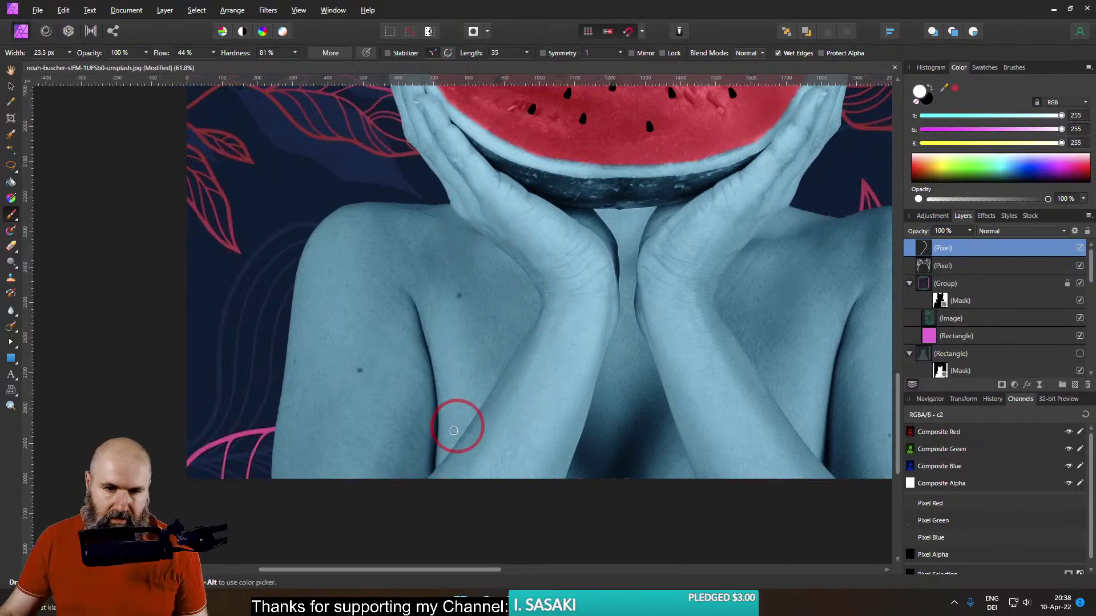
{"action": "mouse_move", "coordinate": [434, 471]}
{"action": "left_mouse_down"}
{"action": "mouse_move", "coordinate": [514, 359]}
{"action": "mouse_move", "coordinate": [541, 299]}
{"action": "mouse_move", "coordinate": [531, 304]}
{"action": "mouse_move", "coordinate": [530, 272]}
{"action": "mouse_move", "coordinate": [447, 196]}
{"action": "left_mouse_up"}
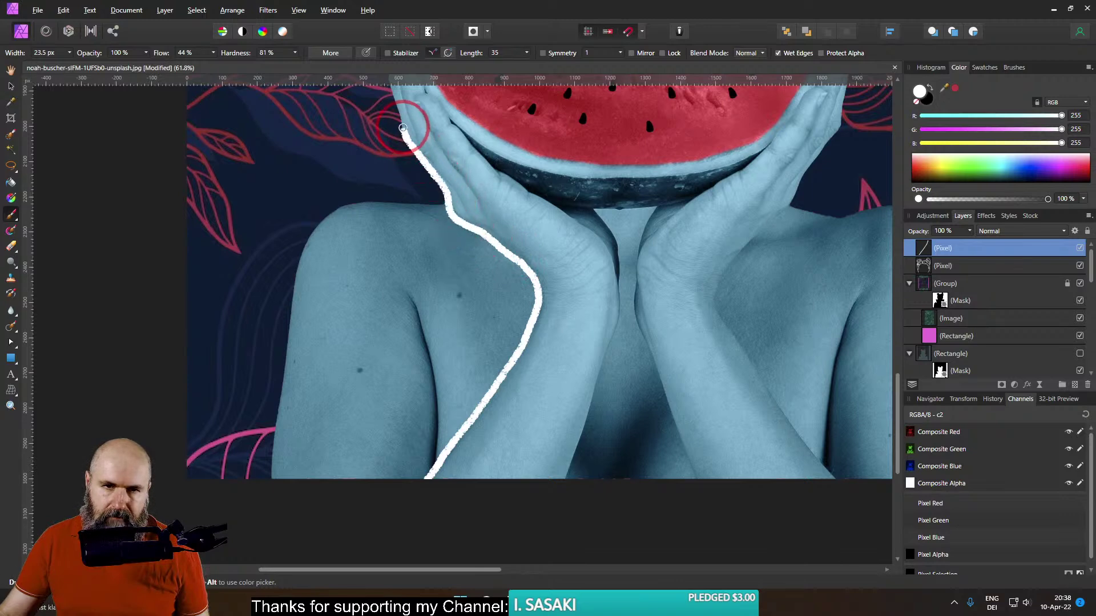
Outline the left hand's fingertips in white and trace its inner edge along the underside of the watermelon to the palm
{"action": "left_click_drag", "start_coordinate": [435, 156], "coordinate": [482, 351]}
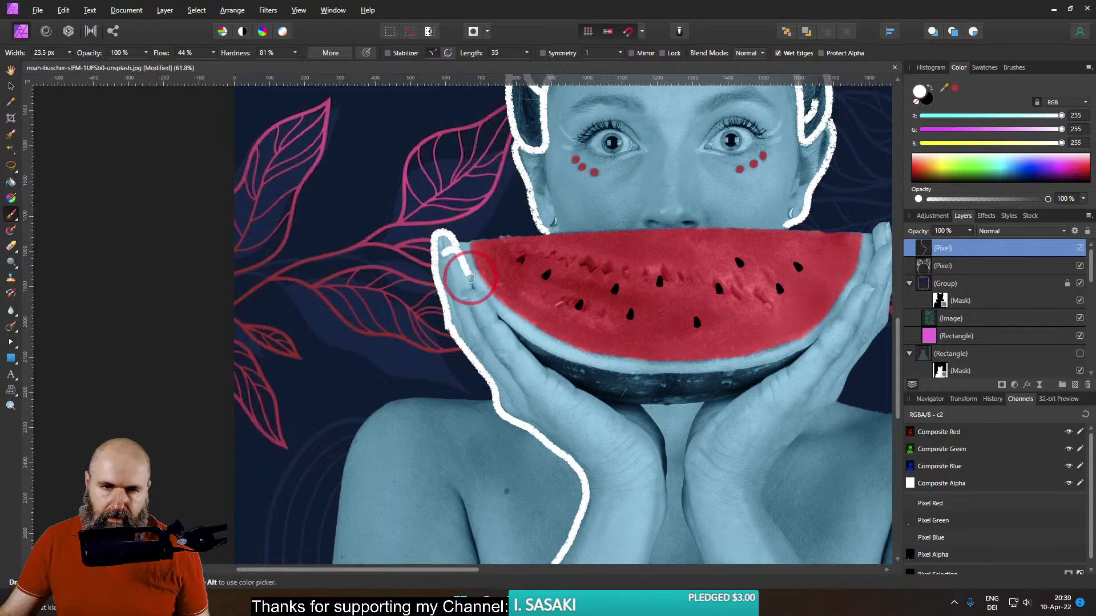
{"action": "mouse_move", "coordinate": [471, 278]}
{"action": "left_mouse_down"}
{"action": "mouse_move", "coordinate": [464, 291]}
{"action": "mouse_move", "coordinate": [567, 379]}
{"action": "left_mouse_up"}
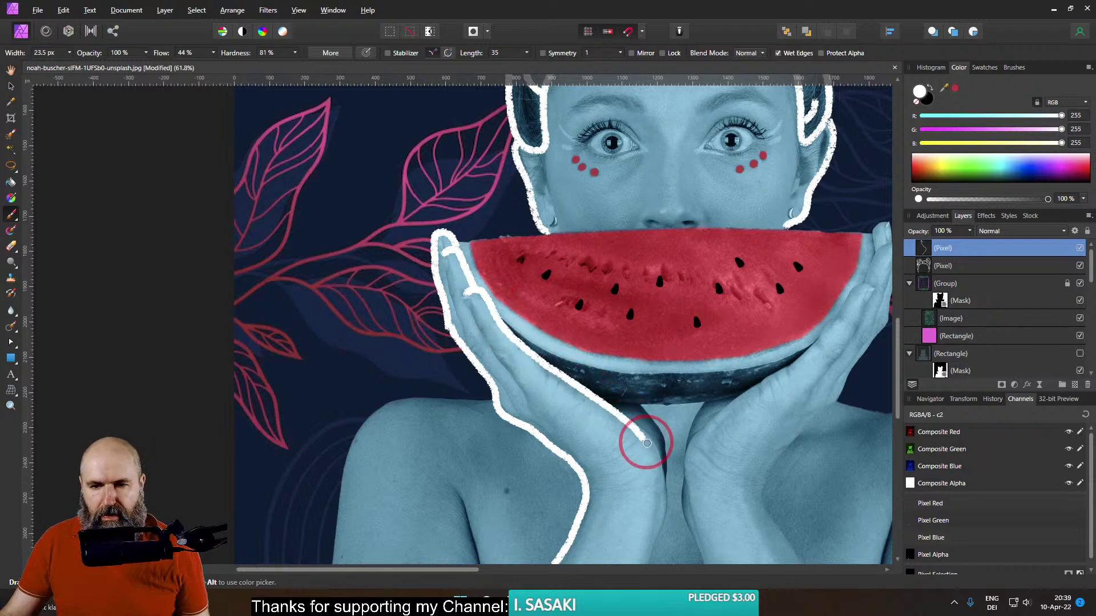
Trace the inner edge of the left wrist and forearm in white from beneath the watermelon down to the image's bottom edge
{"action": "mouse_move", "coordinate": [642, 407]}
{"action": "left_mouse_down"}
{"action": "mouse_move", "coordinate": [668, 490]}
{"action": "mouse_move", "coordinate": [661, 540]}
{"action": "mouse_move", "coordinate": [683, 262]}
{"action": "mouse_move", "coordinate": [644, 260]}
{"action": "mouse_move", "coordinate": [635, 301]}
{"action": "left_mouse_up"}
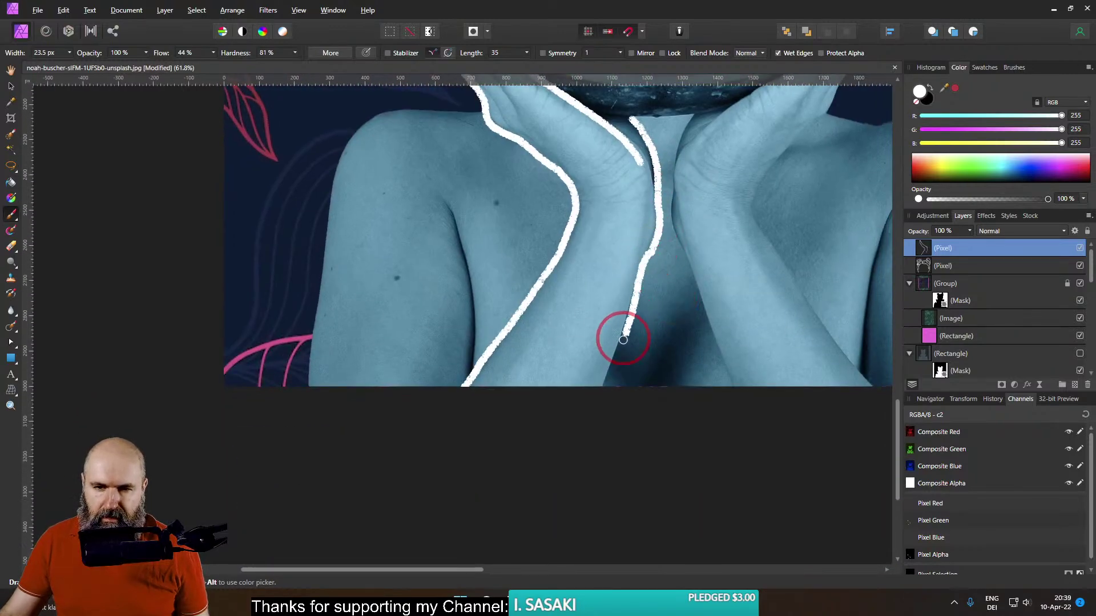
{"action": "mouse_move", "coordinate": [708, 254]}
{"action": "left_mouse_down"}
{"action": "mouse_move", "coordinate": [634, 494]}
{"action": "mouse_move", "coordinate": [655, 244]}
{"action": "mouse_move", "coordinate": [625, 295]}
{"action": "left_mouse_up"}
{"action": "key", "text": "ctrl+z"}
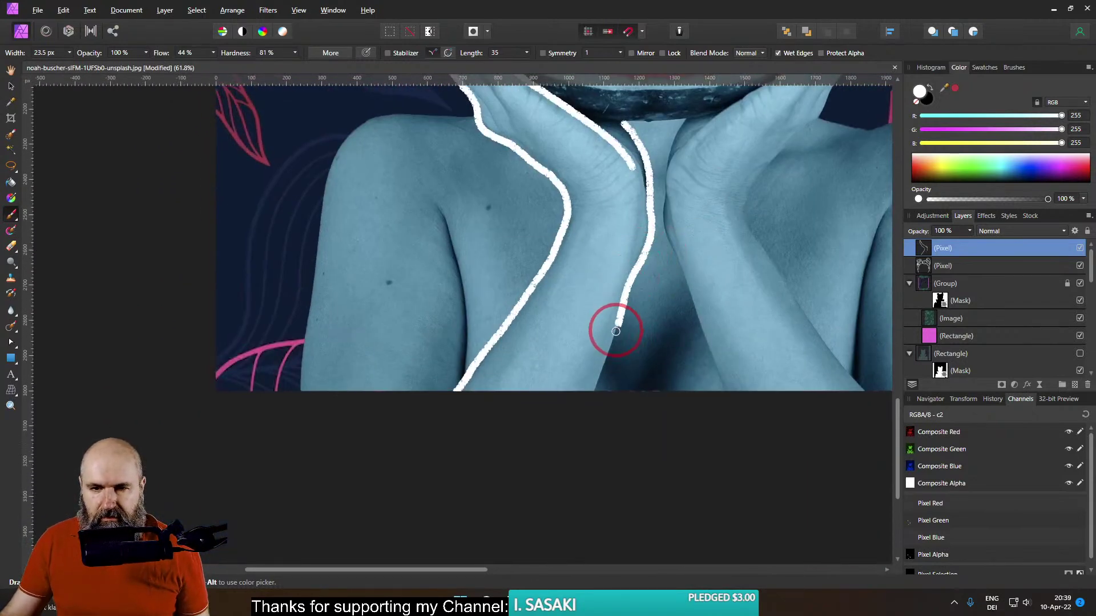
{"action": "left_click_drag", "start_coordinate": [594, 389], "coordinate": [587, 399]}
{"action": "left_click_drag", "start_coordinate": [642, 198], "coordinate": [600, 443]}
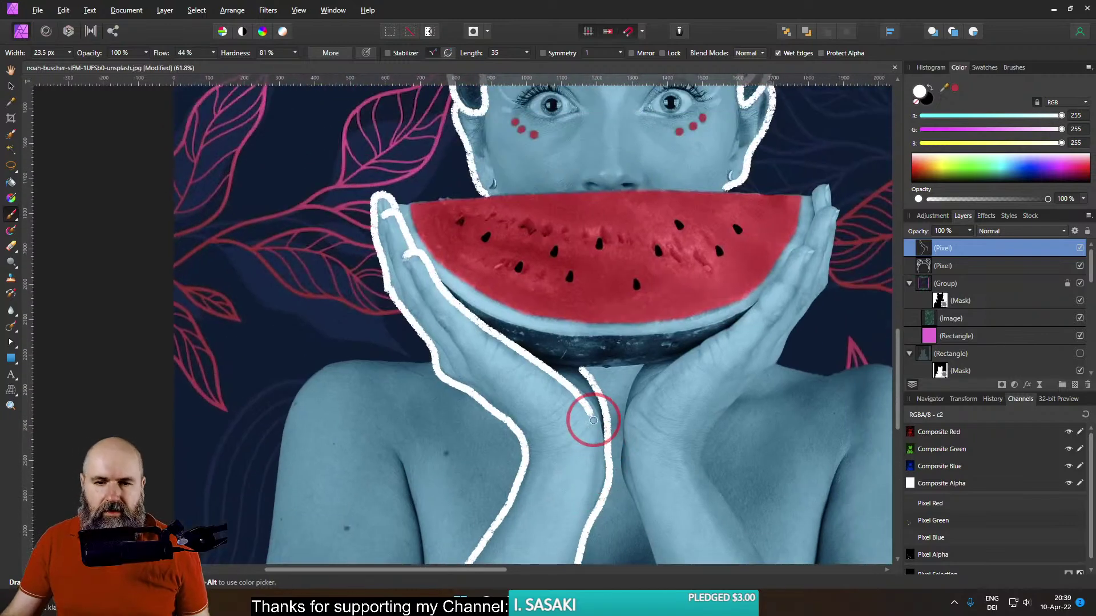
Outline the right hand's fingertip and outer edge in white down to the wrist
{"action": "mouse_move", "coordinate": [753, 296]}
{"action": "left_mouse_down"}
{"action": "mouse_move", "coordinate": [623, 289]}
{"action": "mouse_move", "coordinate": [528, 192]}
{"action": "left_mouse_up"}
{"action": "left_click_drag", "start_coordinate": [645, 160], "coordinate": [626, 207]}
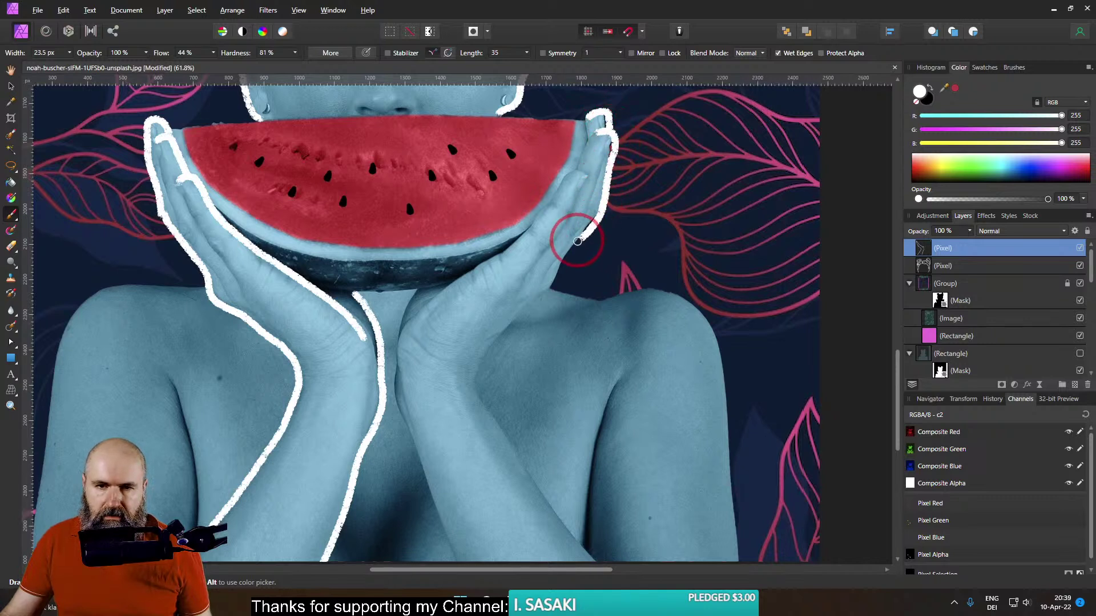
{"action": "mouse_move", "coordinate": [551, 285]}
{"action": "left_mouse_down"}
{"action": "mouse_move", "coordinate": [513, 318]}
{"action": "mouse_move", "coordinate": [476, 381]}
{"action": "left_mouse_up"}
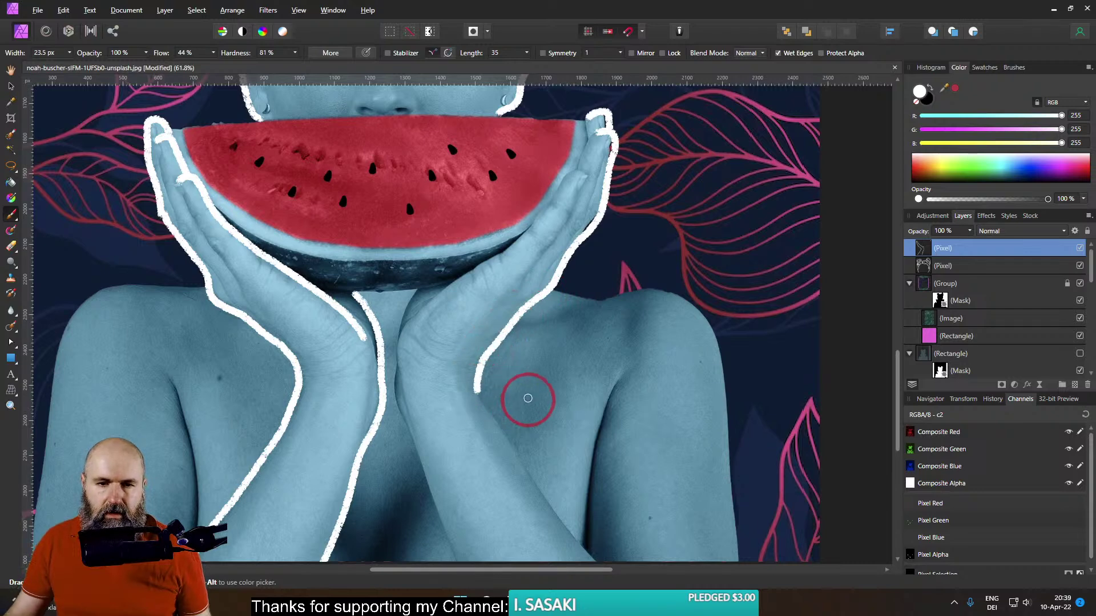
Continue the white outline along the outer edge of the right forearm from the wrist to the image's bottom edge
{"action": "mouse_move", "coordinate": [532, 417]}
{"action": "left_mouse_down"}
{"action": "mouse_move", "coordinate": [429, 240]}
{"action": "mouse_move", "coordinate": [395, 249]}
{"action": "mouse_move", "coordinate": [467, 342]}
{"action": "left_mouse_up"}
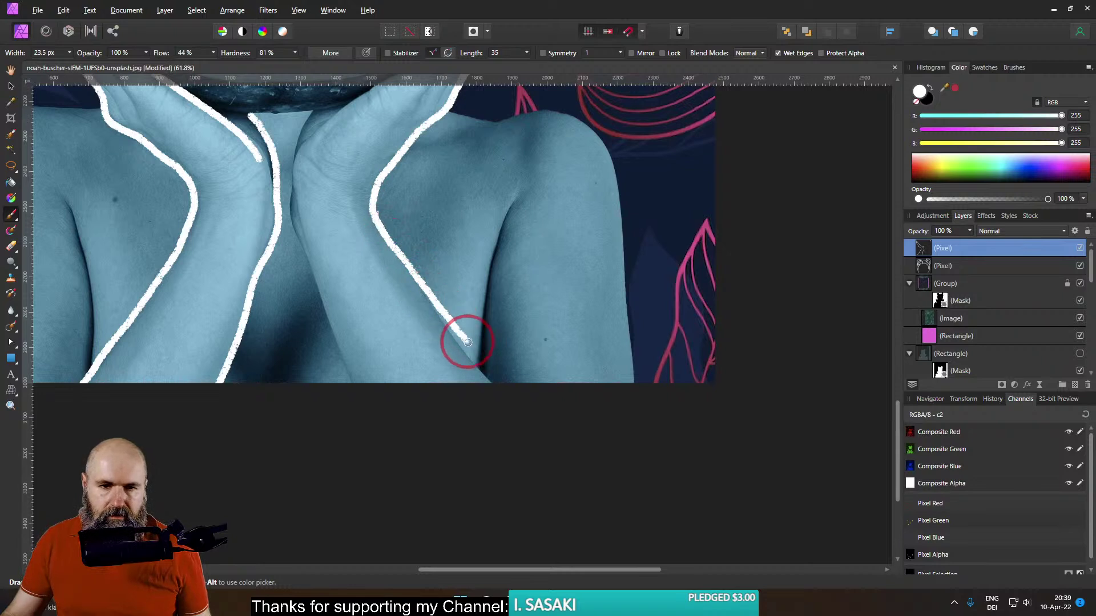
{"action": "key", "text": "ctrl+z"}
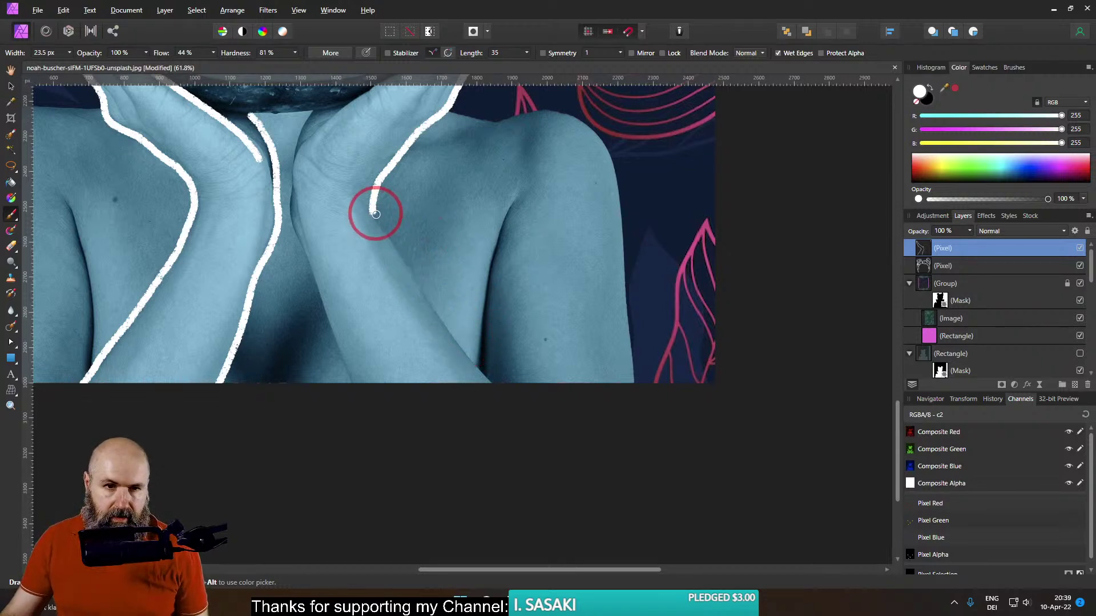
{"action": "left_click_drag", "start_coordinate": [376, 215], "coordinate": [461, 346]}
{"action": "key", "text": "ctrl+z"}
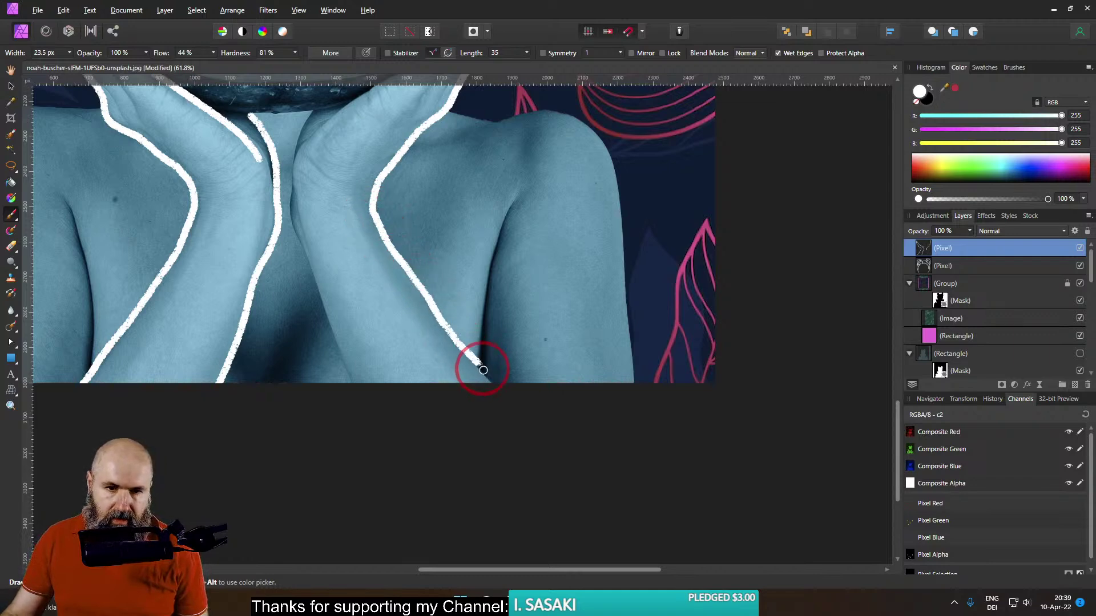
{"action": "left_click_drag", "start_coordinate": [428, 220], "coordinate": [570, 379]}
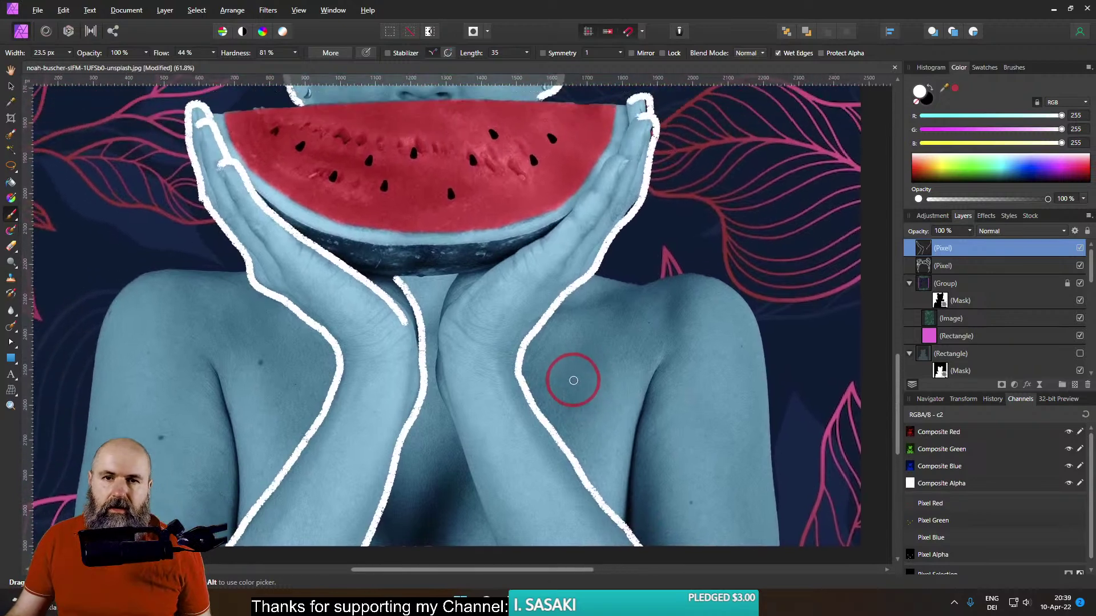
Outline the right hand's inner fingers in white and trace its inner edge along the watermelon down to the heel of the hand
{"action": "left_click_drag", "start_coordinate": [622, 181], "coordinate": [629, 213]}
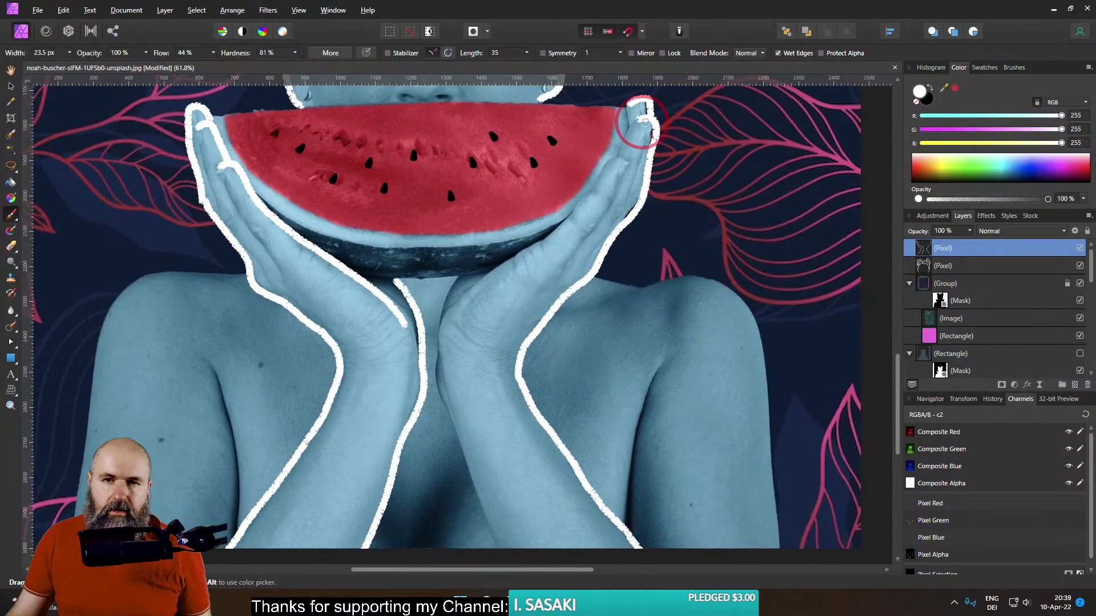
{"action": "left_click_drag", "start_coordinate": [644, 121], "coordinate": [628, 155]}
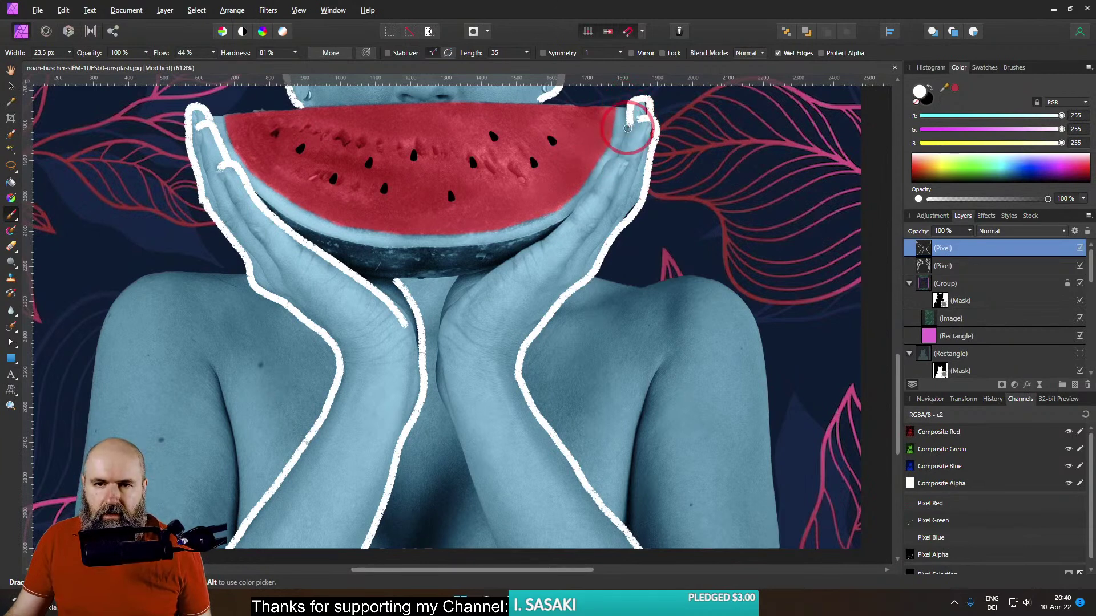
{"action": "mouse_move", "coordinate": [628, 128]}
{"action": "left_mouse_down"}
{"action": "mouse_move", "coordinate": [628, 162]}
{"action": "mouse_move", "coordinate": [613, 160]}
{"action": "mouse_move", "coordinate": [559, 232]}
{"action": "mouse_move", "coordinate": [493, 271]}
{"action": "mouse_move", "coordinate": [448, 345]}
{"action": "left_mouse_up"}
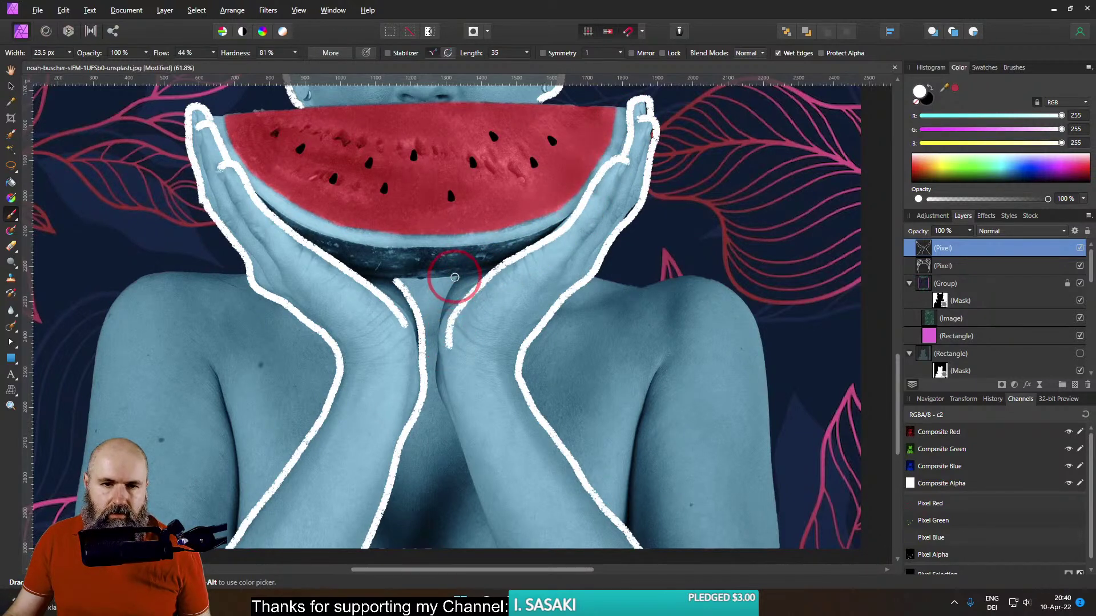
Trace the right hand's heel, wrist and inner forearm edge in white from beneath the watermelon down to the image's bottom edge
{"action": "mouse_move", "coordinate": [449, 298]}
{"action": "left_mouse_down"}
{"action": "mouse_move", "coordinate": [436, 323]}
{"action": "mouse_move", "coordinate": [449, 418]}
{"action": "left_mouse_up"}
{"action": "left_click_drag", "start_coordinate": [523, 411], "coordinate": [449, 236]}
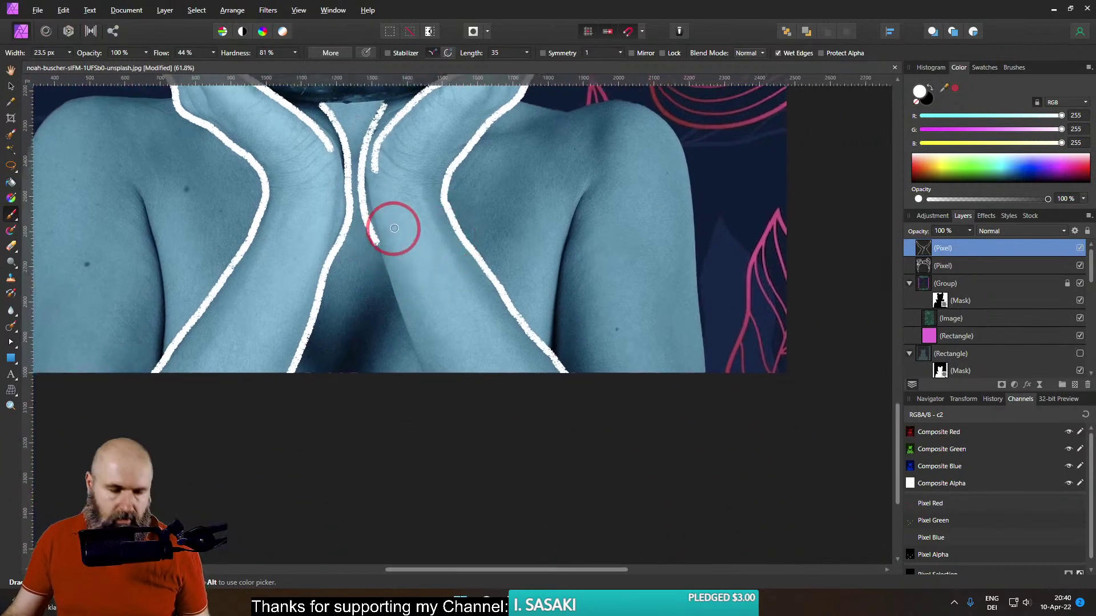
{"action": "key", "text": "ctrl+z"}
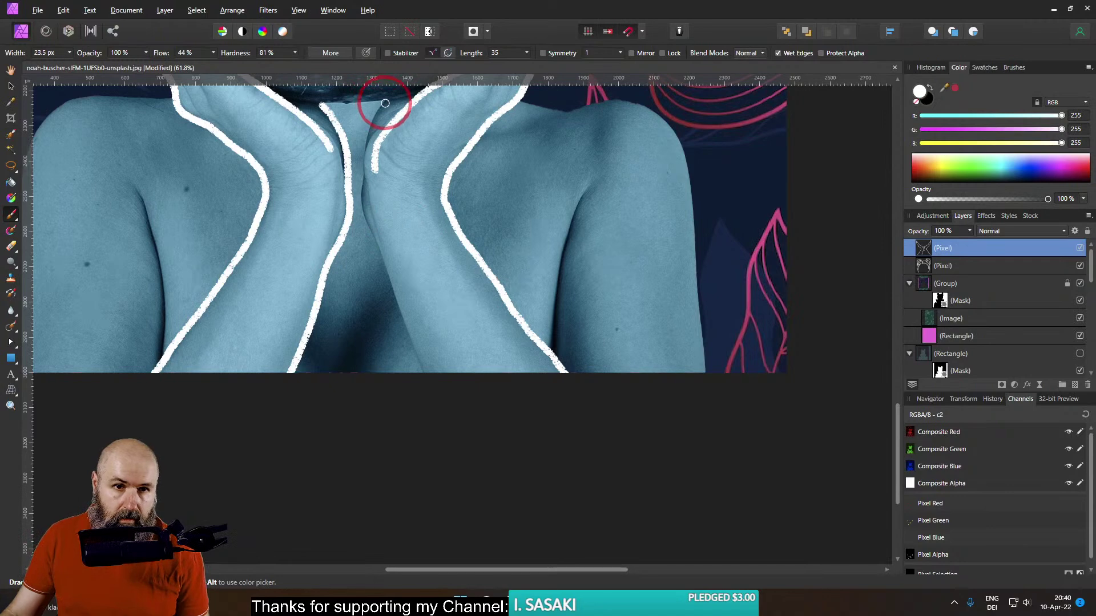
{"action": "mouse_move", "coordinate": [378, 119]}
{"action": "left_mouse_down"}
{"action": "mouse_move", "coordinate": [363, 199]}
{"action": "mouse_move", "coordinate": [401, 308]}
{"action": "left_mouse_up"}
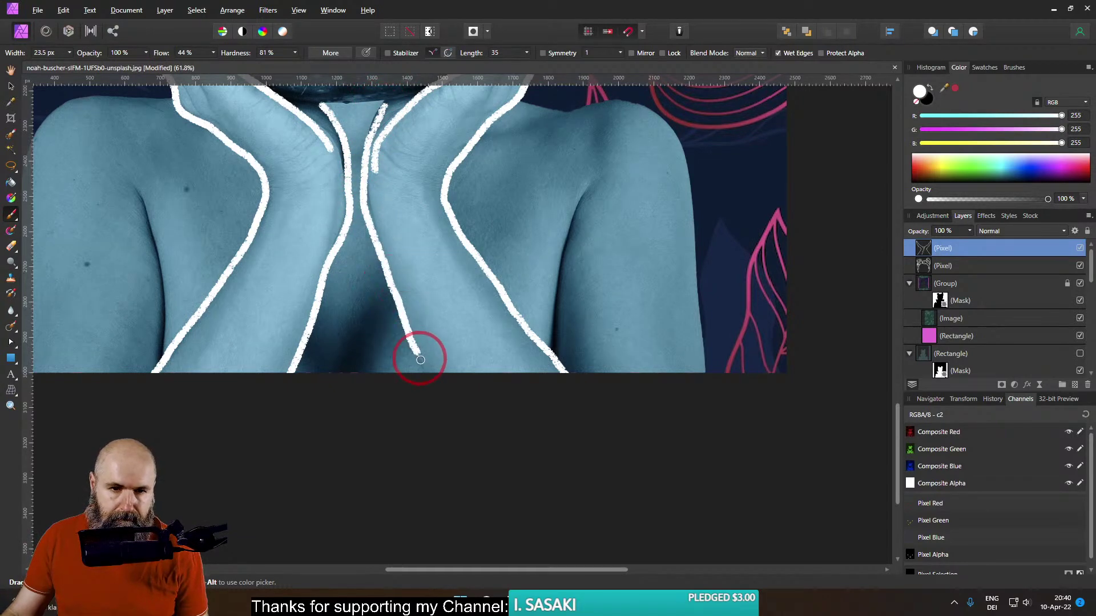
{"action": "scroll", "coordinate": [457, 323], "scroll_direction": "down", "scroll_amount": 3}
{"action": "left_click_drag", "start_coordinate": [469, 327], "coordinate": [562, 501]}
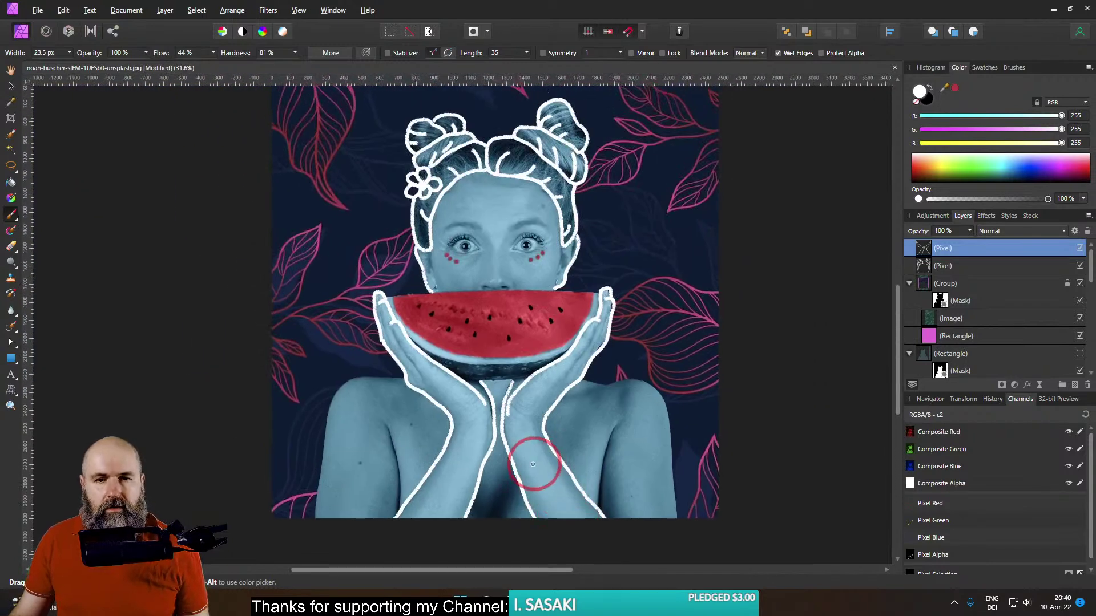
{"action": "left_click_drag", "start_coordinate": [505, 425], "coordinate": [508, 401]}
Outline both shoulders and the outer edges of both upper arms in white down to the image's bottom edge
{"action": "scroll", "coordinate": [404, 342], "scroll_direction": "up", "scroll_amount": 3}
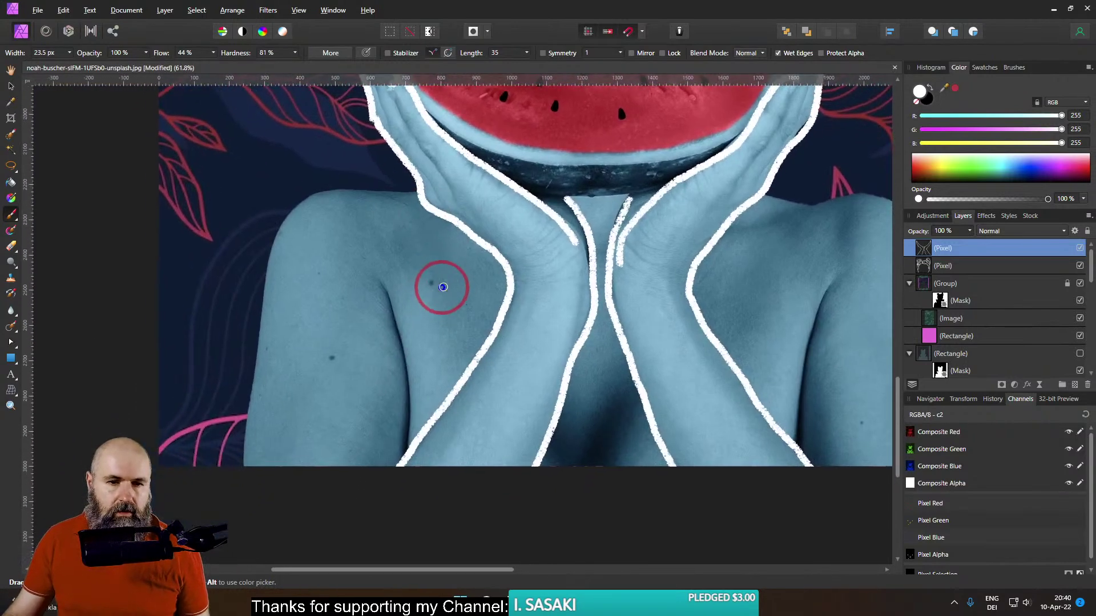
{"action": "mouse_move", "coordinate": [433, 157]}
{"action": "left_mouse_down"}
{"action": "mouse_move", "coordinate": [420, 196]}
{"action": "mouse_move", "coordinate": [356, 190]}
{"action": "mouse_move", "coordinate": [299, 205]}
{"action": "mouse_move", "coordinate": [285, 226]}
{"action": "mouse_move", "coordinate": [343, 208]}
{"action": "mouse_move", "coordinate": [364, 119]}
{"action": "mouse_move", "coordinate": [296, 152]}
{"action": "mouse_move", "coordinate": [270, 377]}
{"action": "left_mouse_up"}
{"action": "left_click_drag", "start_coordinate": [540, 252], "coordinate": [224, 288]}
{"action": "left_click_drag", "start_coordinate": [472, 135], "coordinate": [490, 139]}
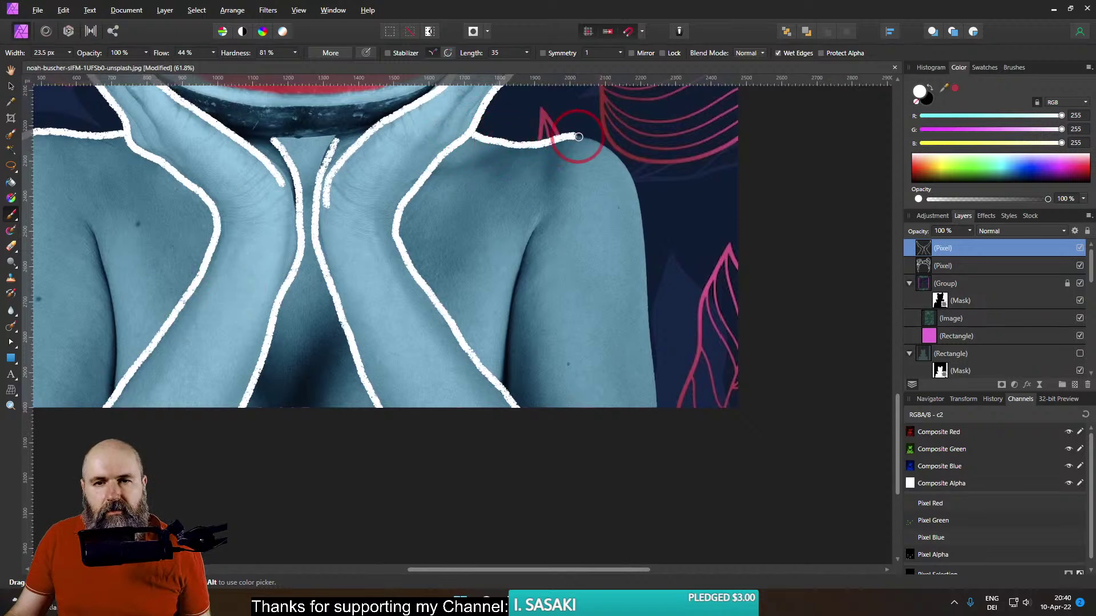
{"action": "mouse_move", "coordinate": [638, 201]}
{"action": "left_mouse_down"}
{"action": "mouse_move", "coordinate": [641, 221]}
{"action": "mouse_move", "coordinate": [588, 176]}
{"action": "left_mouse_up"}
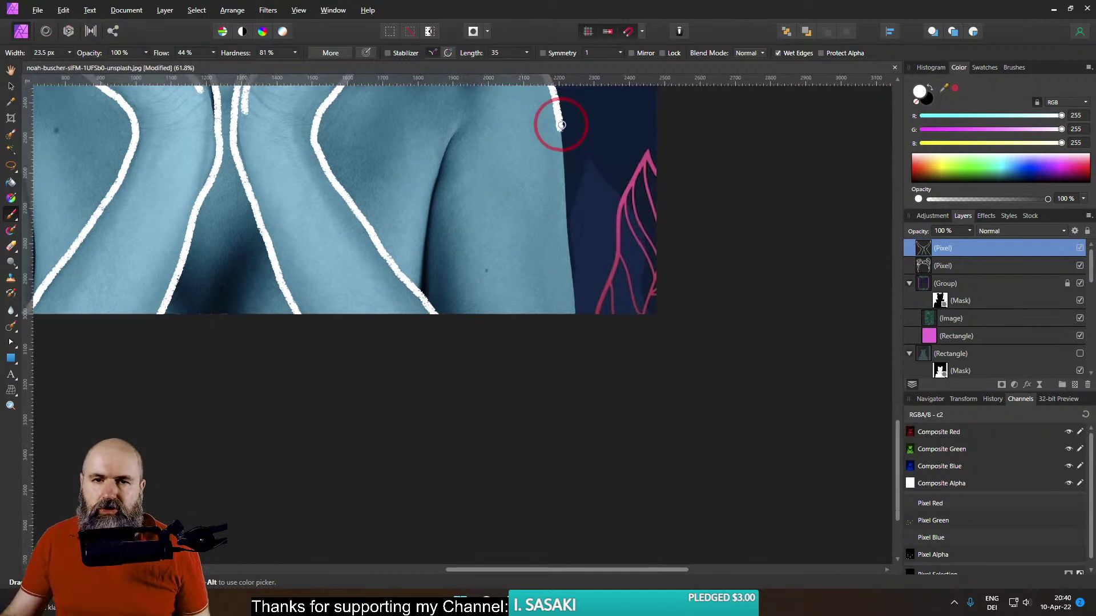
{"action": "left_click_drag", "start_coordinate": [561, 134], "coordinate": [567, 184]}
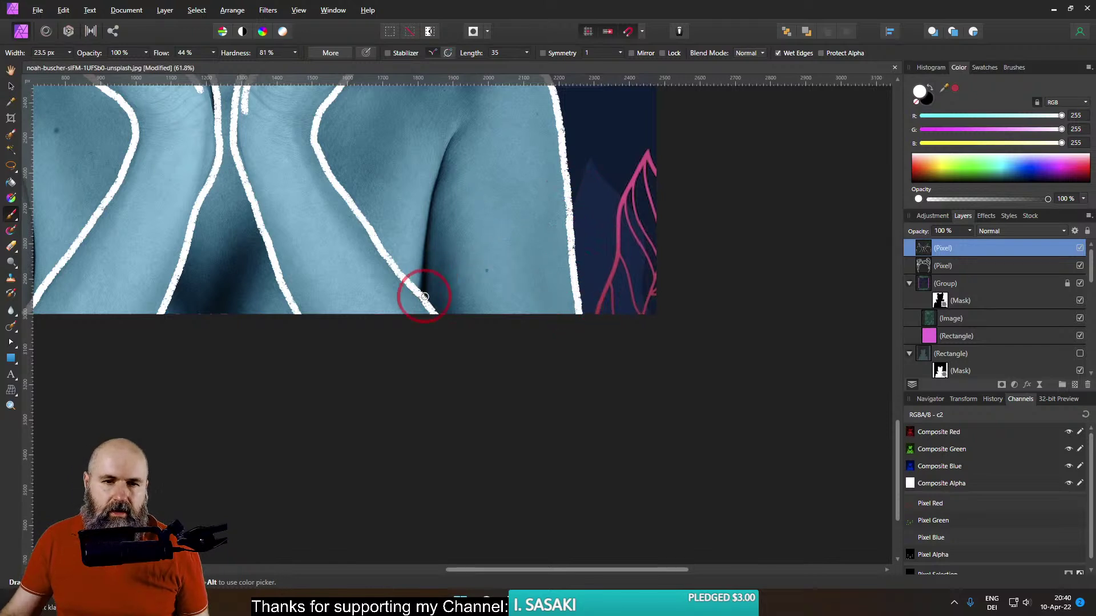
Trace the inner crease of each upper arm in white, from the forearm outline up toward the armpit
{"action": "mouse_move", "coordinate": [422, 266]}
{"action": "left_mouse_down"}
{"action": "mouse_move", "coordinate": [444, 147]}
{"action": "mouse_move", "coordinate": [460, 130]}
{"action": "left_mouse_up"}
{"action": "left_click_drag", "start_coordinate": [377, 275], "coordinate": [606, 313]}
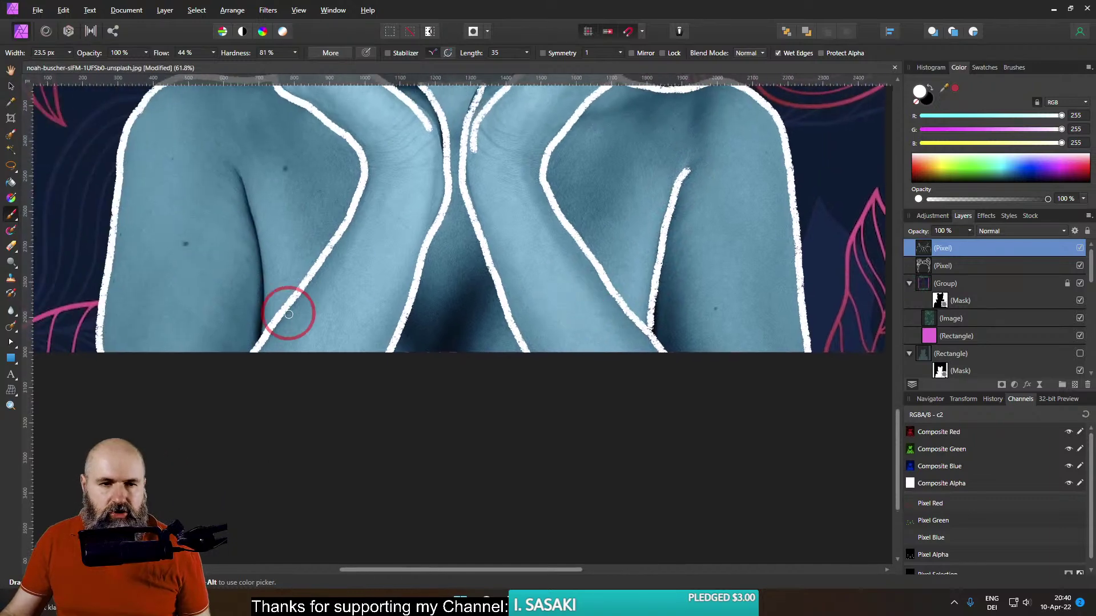
{"action": "mouse_move", "coordinate": [258, 339]}
{"action": "left_mouse_down"}
{"action": "mouse_move", "coordinate": [254, 220]}
{"action": "mouse_move", "coordinate": [231, 159]}
{"action": "left_mouse_up"}
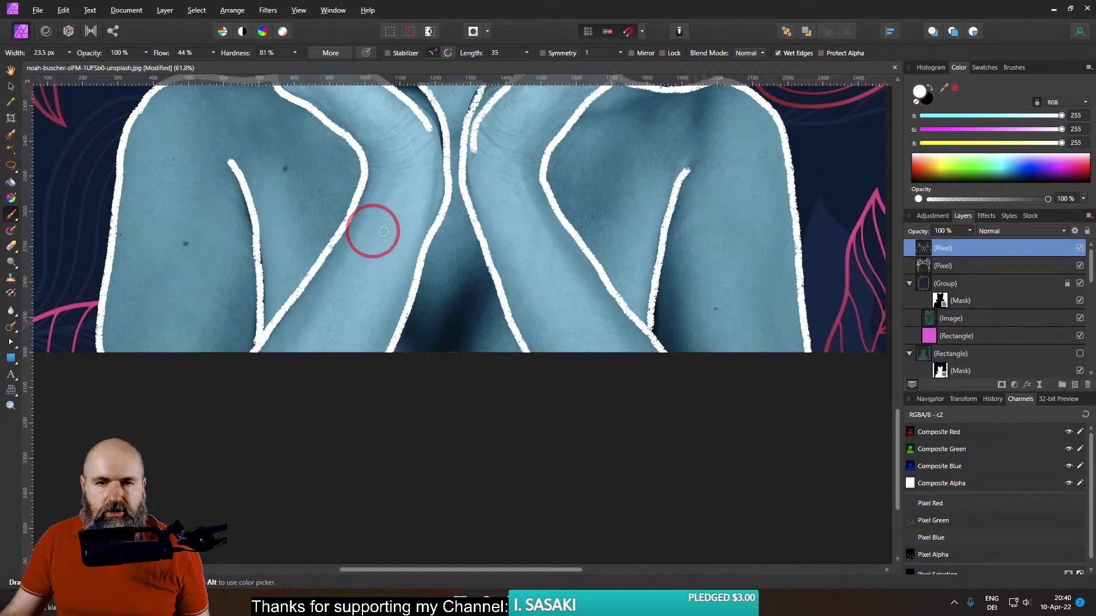
Group the two pixel layers that hold the white line drawings
{"action": "scroll", "coordinate": [400, 251], "scroll_direction": "down", "scroll_amount": 6}
{"action": "scroll", "coordinate": [651, 285], "scroll_direction": "up", "scroll_amount": 4}
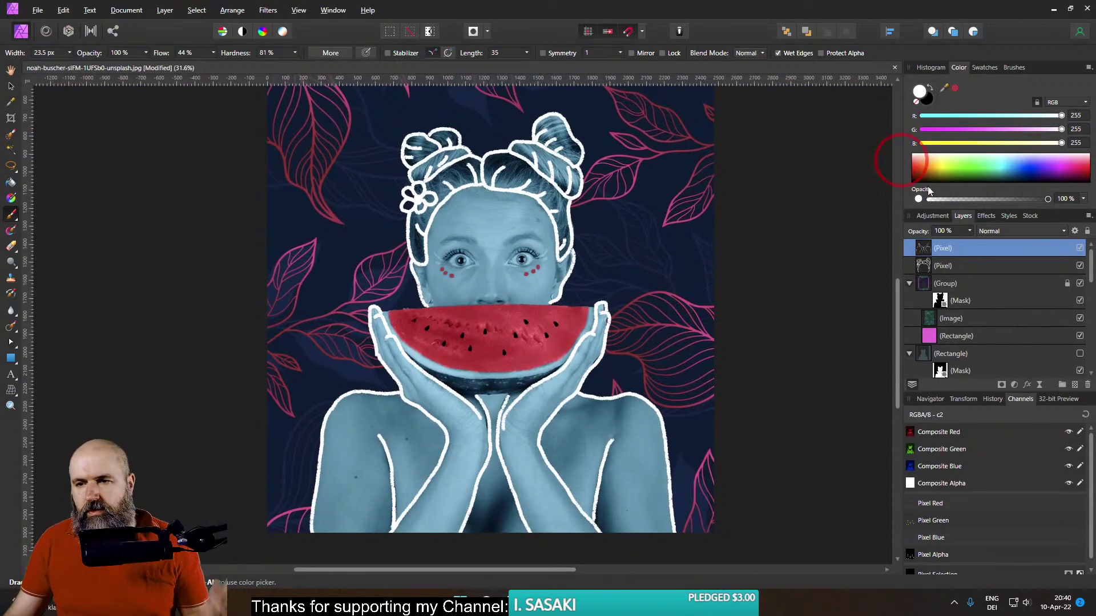
{"action": "left_click", "coordinate": [928, 262]}
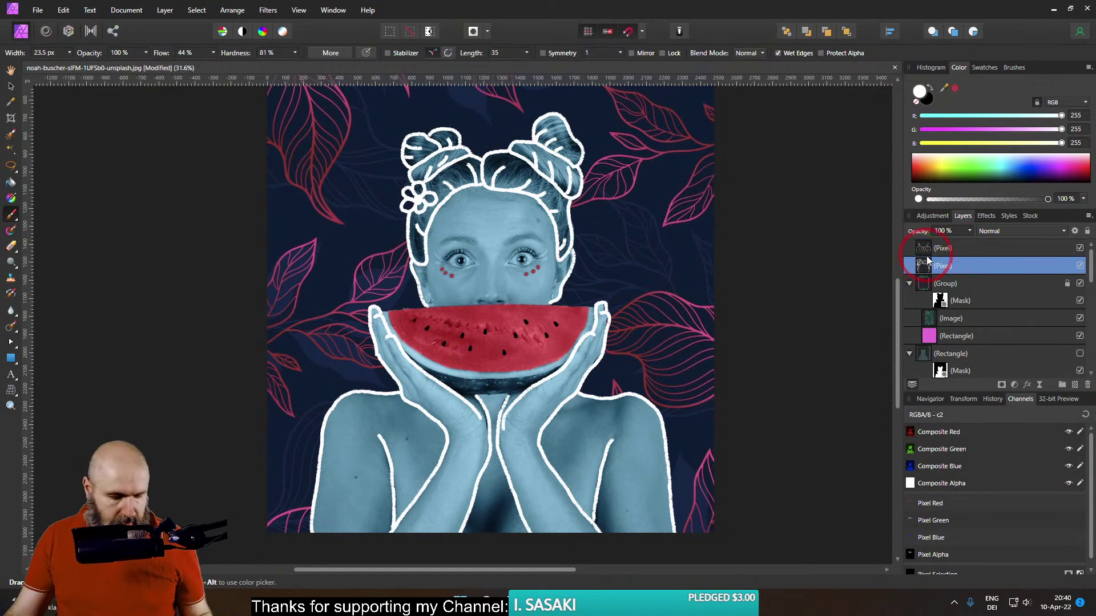
{"action": "left_click", "coordinate": [928, 250], "text": "shift"}
{"action": "key", "text": "ctrl+g"}
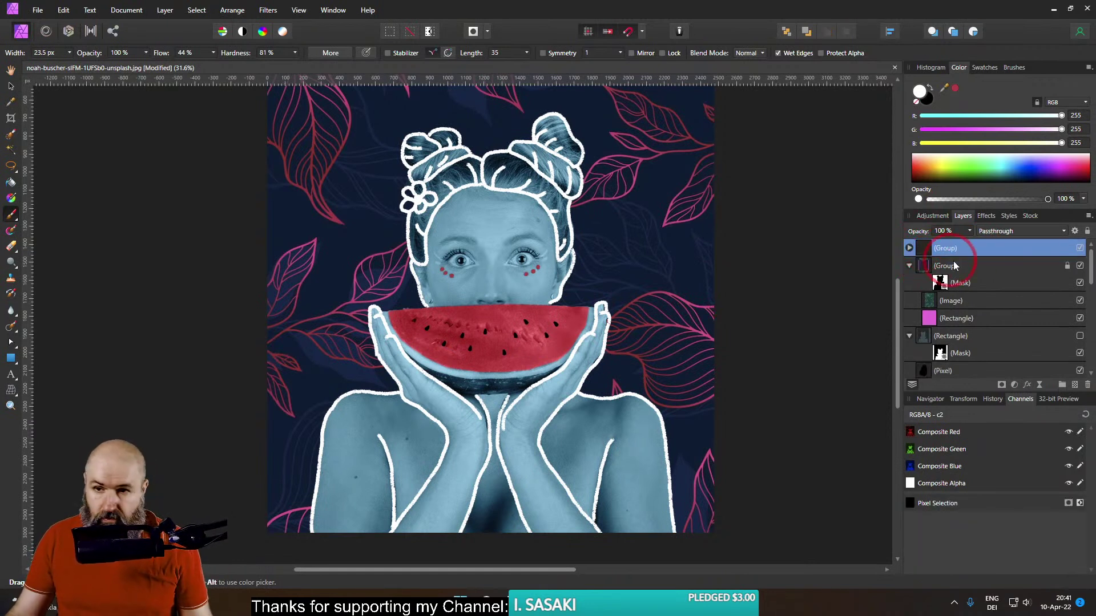
Apply a Color Overlay effect to the line-art group and set its colour to bright yellow (H 61, S 100, L 50)
{"action": "left_click", "coordinate": [985, 215]}
{"action": "scroll", "coordinate": [976, 277], "scroll_direction": "down", "scroll_amount": 1}
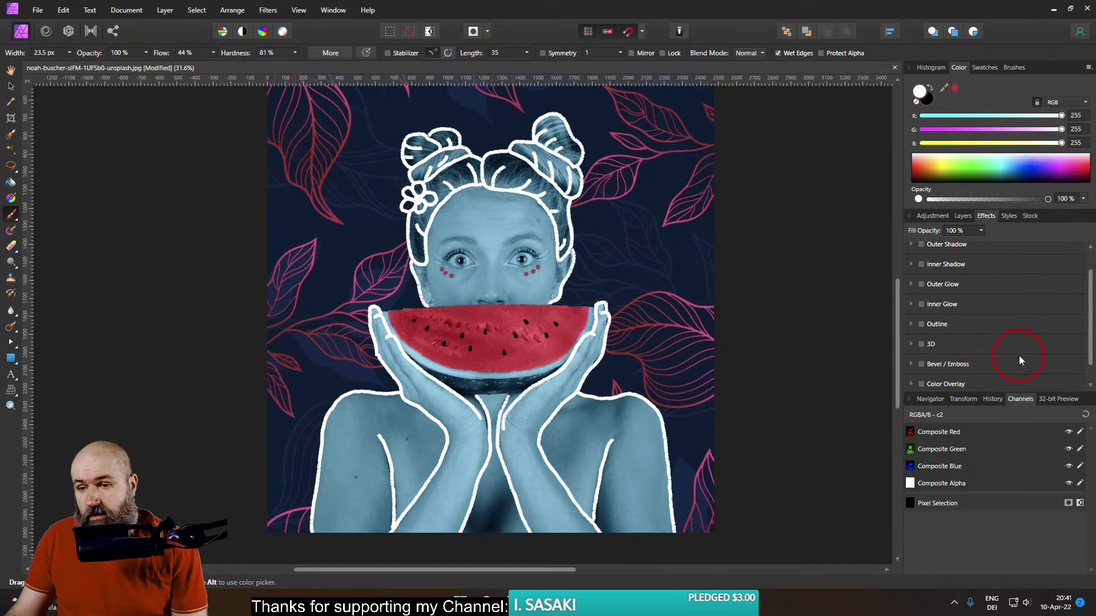
{"action": "left_click", "coordinate": [939, 381]}
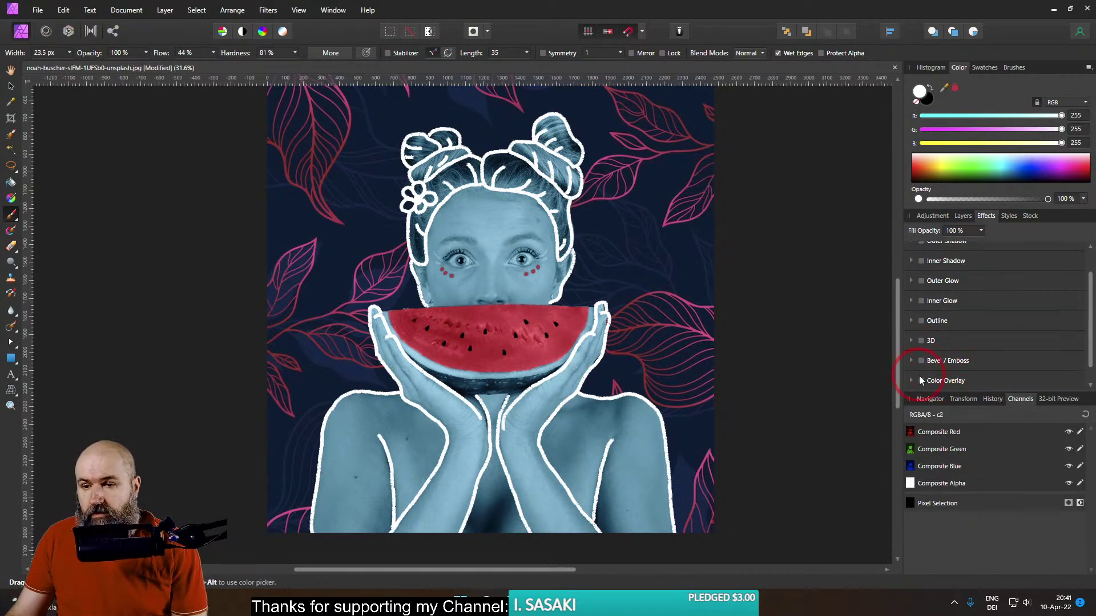
{"action": "left_click", "coordinate": [921, 380]}
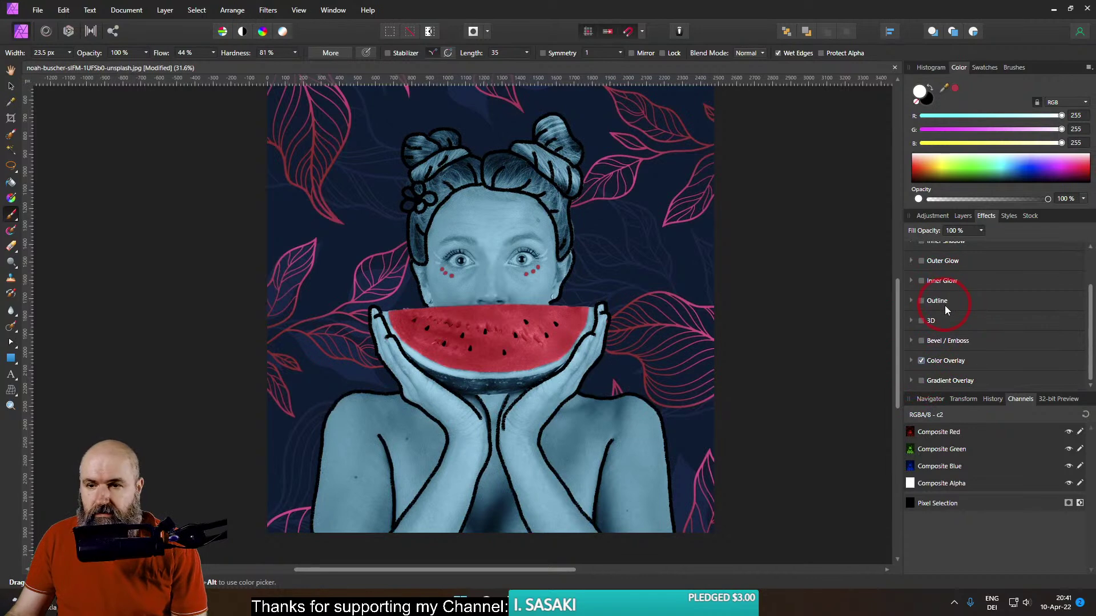
{"action": "left_click", "coordinate": [940, 363]}
{"action": "left_click", "coordinate": [933, 363]}
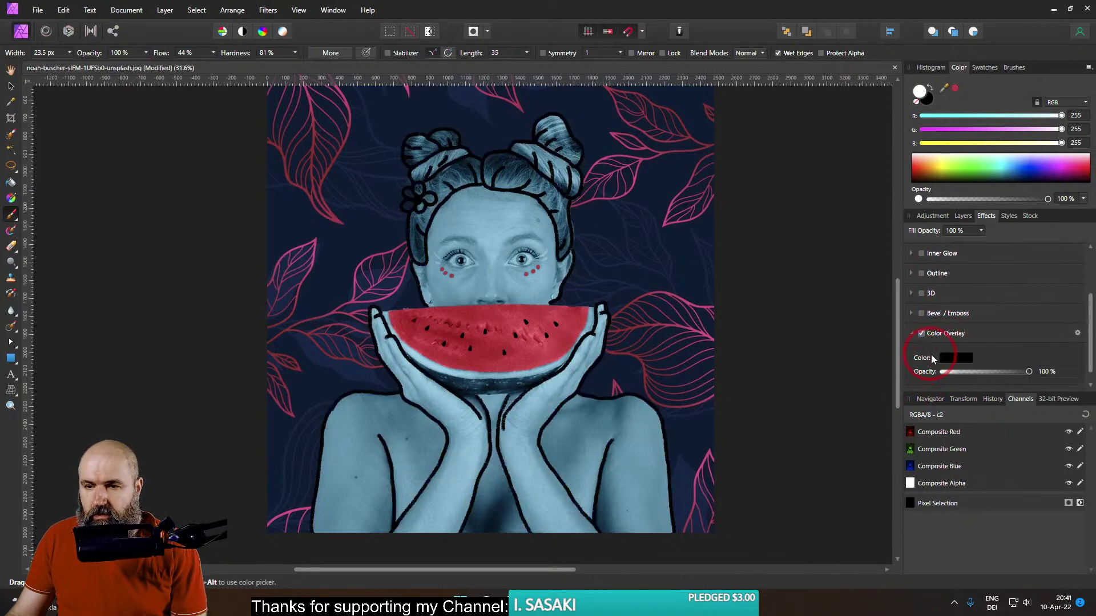
{"action": "left_click", "coordinate": [953, 357]}
{"action": "left_click_drag", "start_coordinate": [942, 408], "coordinate": [974, 464]}
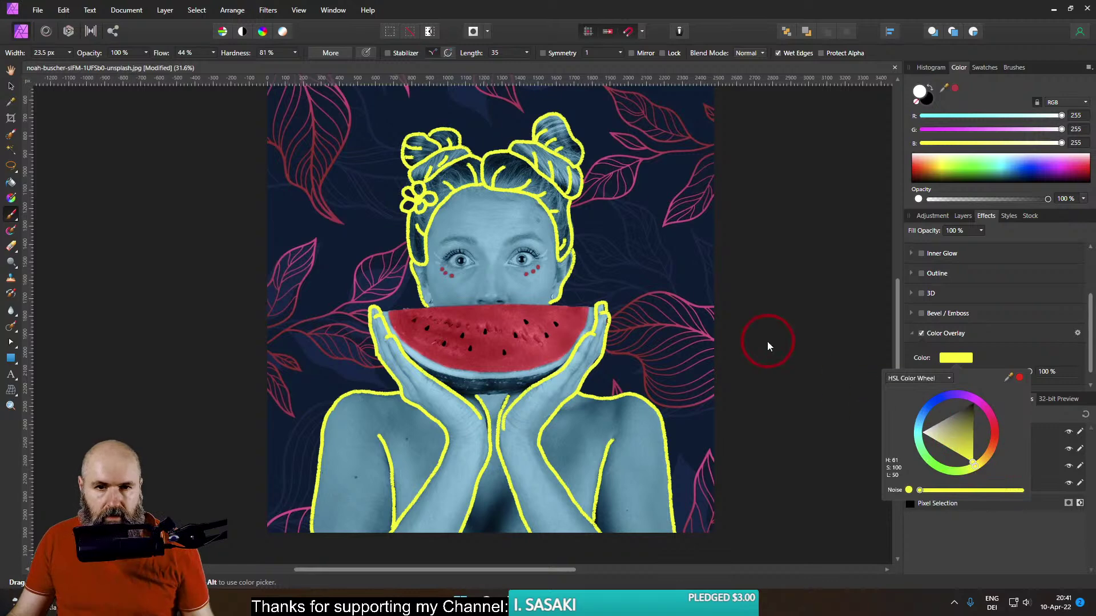
{"action": "scroll", "coordinate": [770, 350], "scroll_direction": "down", "scroll_amount": 1}
{"action": "left_click_drag", "start_coordinate": [770, 354], "coordinate": [720, 377]}
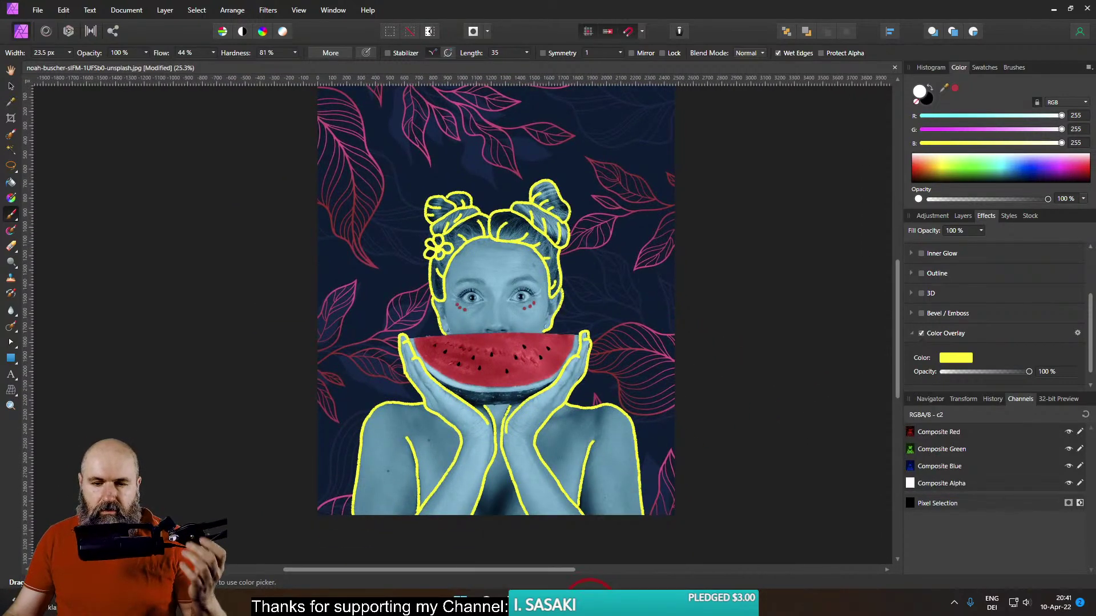
Switch to the browser's Freepik flower pattern results and look through the first page for usable designs
{"action": "left_click", "coordinate": [588, 604]}
{"action": "left_click", "coordinate": [564, 549]}
{"action": "left_click", "coordinate": [588, 18]}
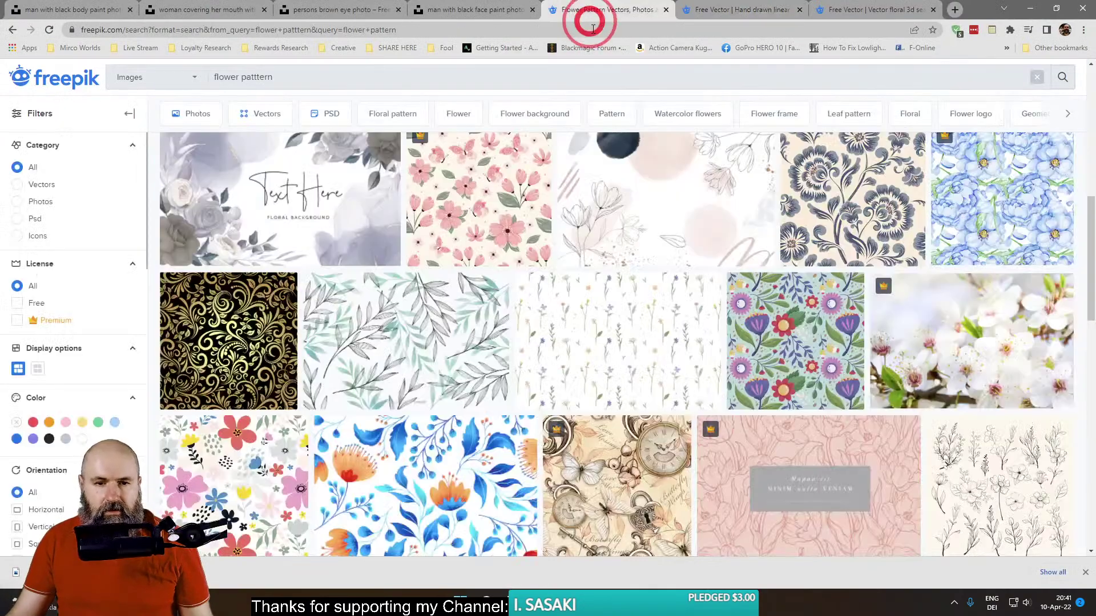
{"action": "scroll", "coordinate": [445, 245], "scroll_direction": "down", "scroll_amount": 5}
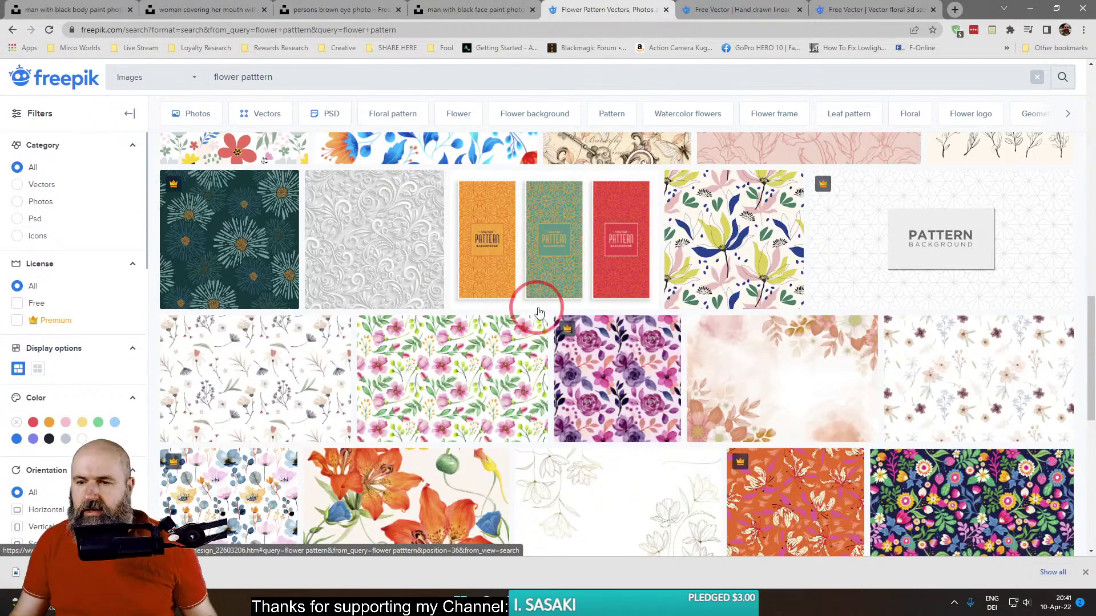
{"action": "scroll", "coordinate": [485, 356], "scroll_direction": "down", "scroll_amount": 4}
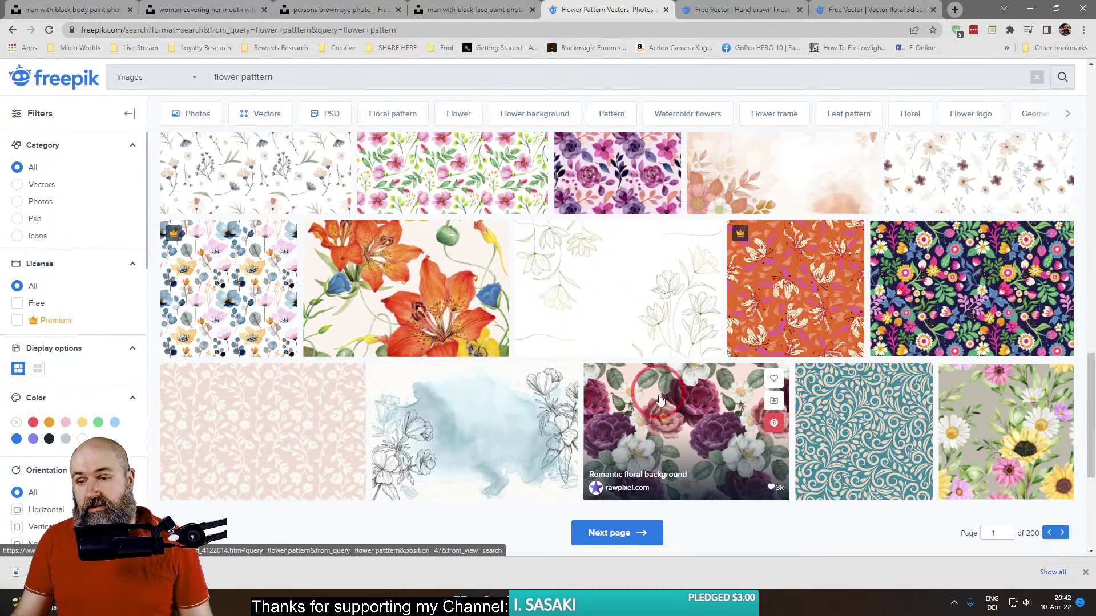
{"action": "scroll", "coordinate": [651, 418], "scroll_direction": "down", "scroll_amount": 1}
Open the second page of flower pattern results and examine the designs on it
{"action": "left_click", "coordinate": [621, 473]}
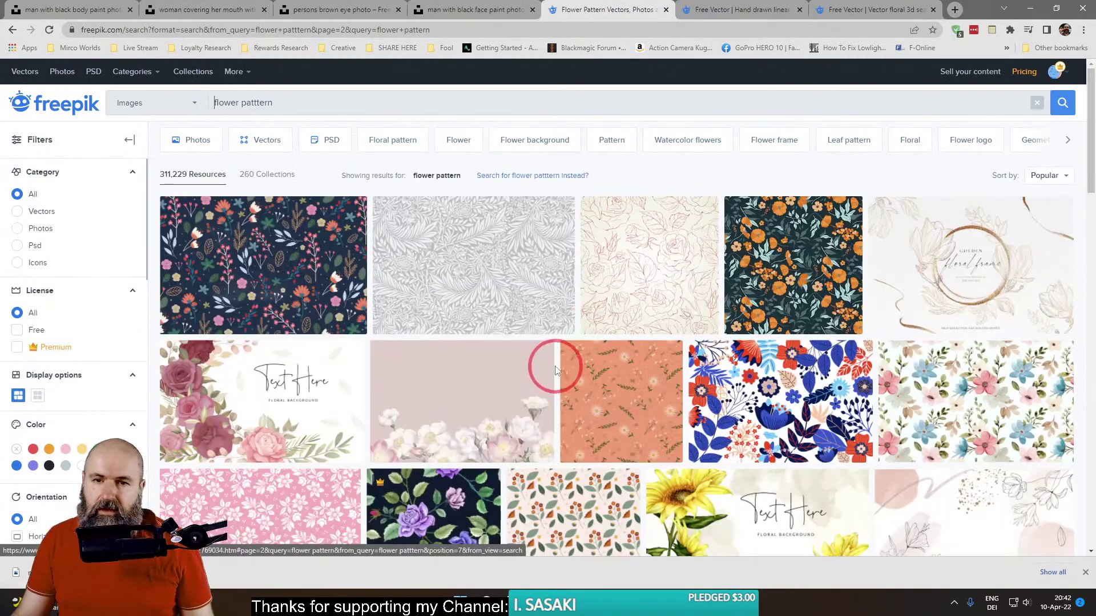
{"action": "scroll", "coordinate": [466, 362], "scroll_direction": "down", "scroll_amount": 5}
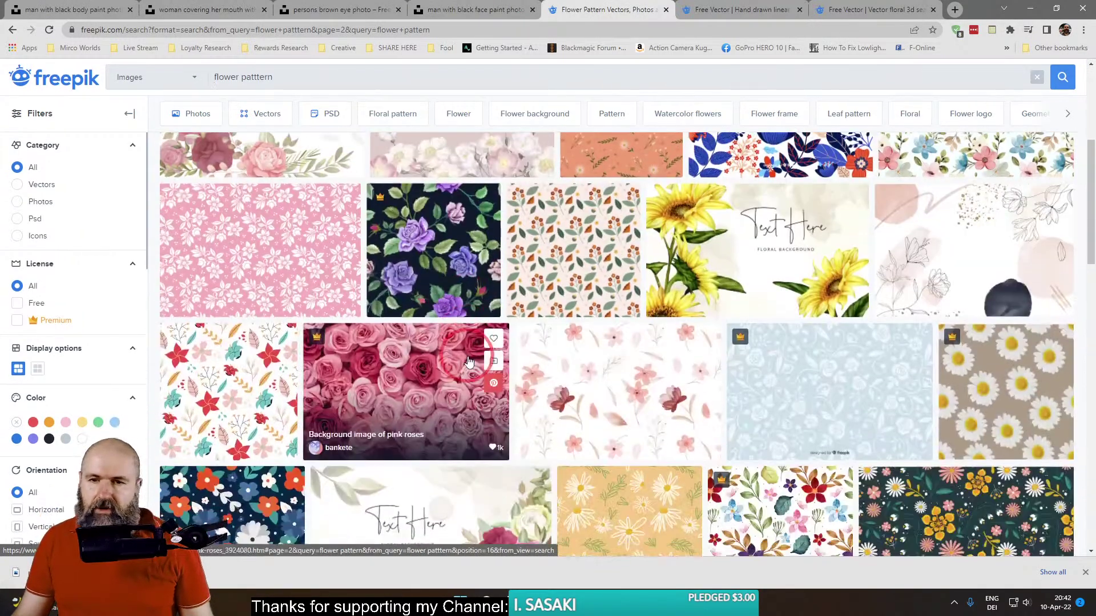
{"action": "scroll", "coordinate": [471, 360], "scroll_direction": "down", "scroll_amount": 1}
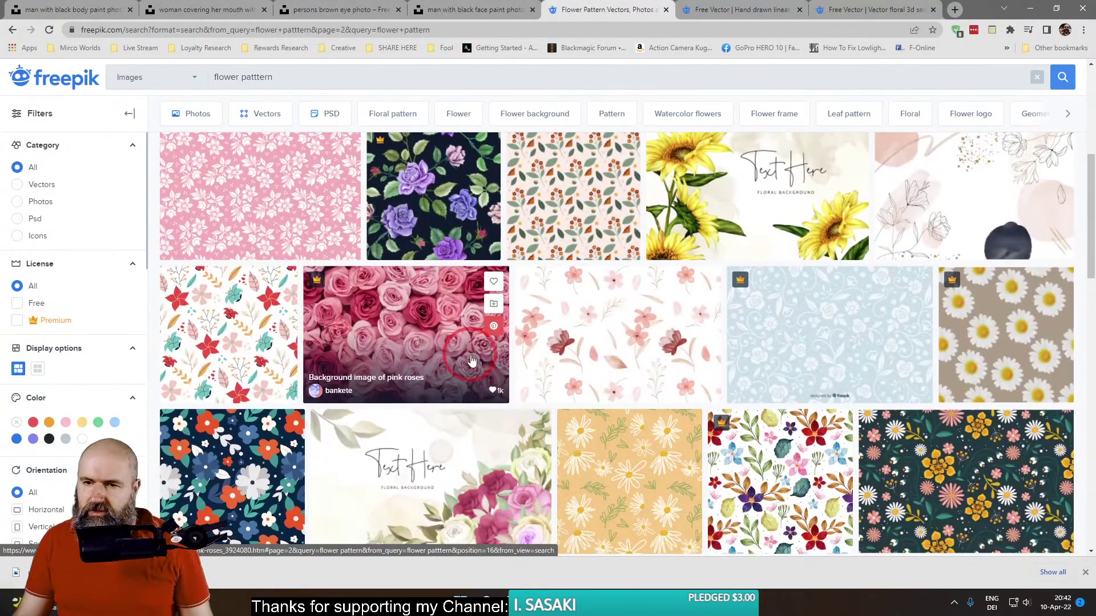
{"action": "scroll", "coordinate": [471, 361], "scroll_direction": "down", "scroll_amount": 7}
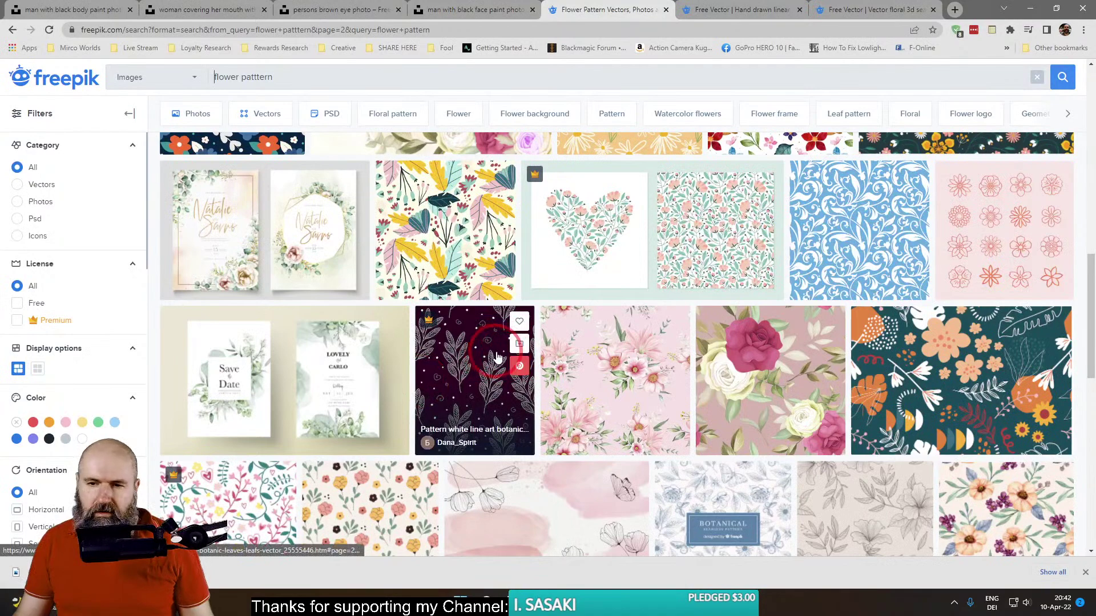
{"action": "scroll", "coordinate": [496, 357], "scroll_direction": "down", "scroll_amount": 4}
{"action": "scroll", "coordinate": [496, 356], "scroll_direction": "up", "scroll_amount": 5}
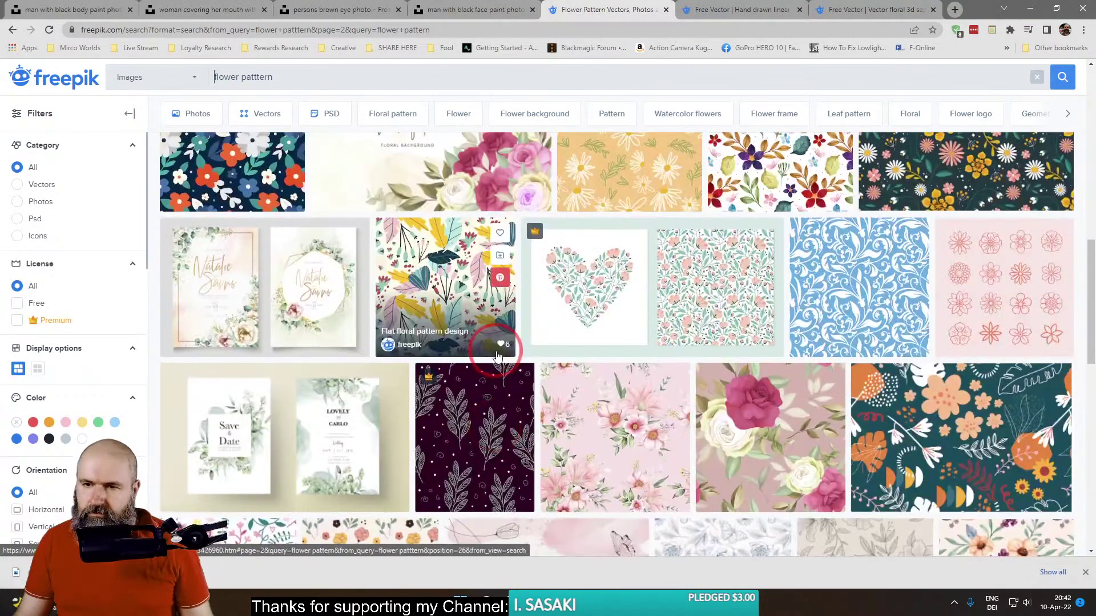
{"action": "scroll", "coordinate": [497, 357], "scroll_direction": "down", "scroll_amount": 7}
{"action": "scroll", "coordinate": [497, 357], "scroll_direction": "up", "scroll_amount": 5}
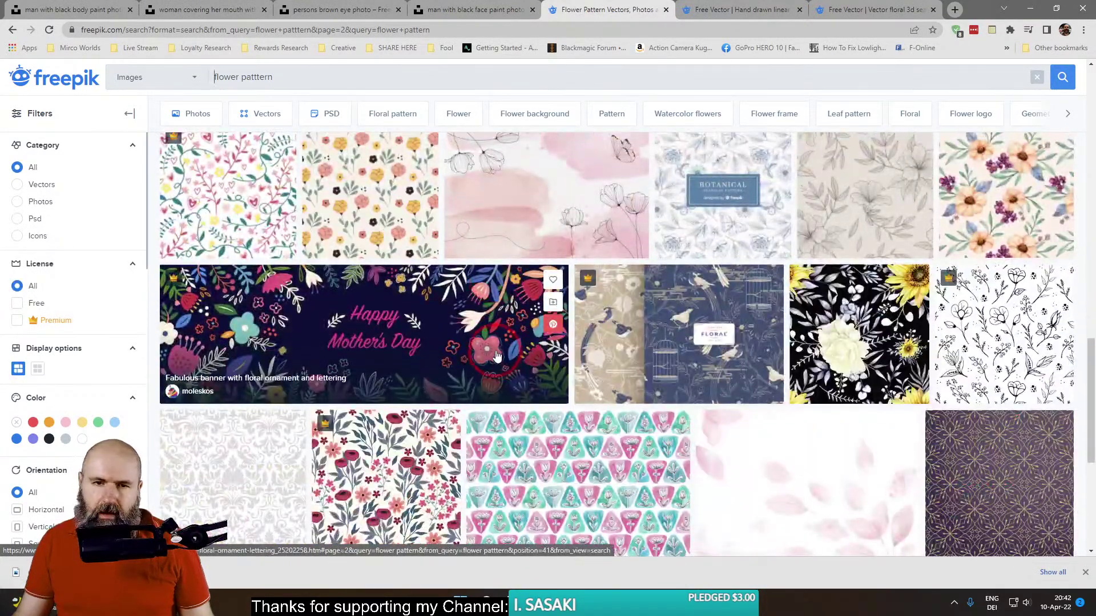
Search Freepik for "paint background"
{"action": "left_click", "coordinate": [176, 81]}
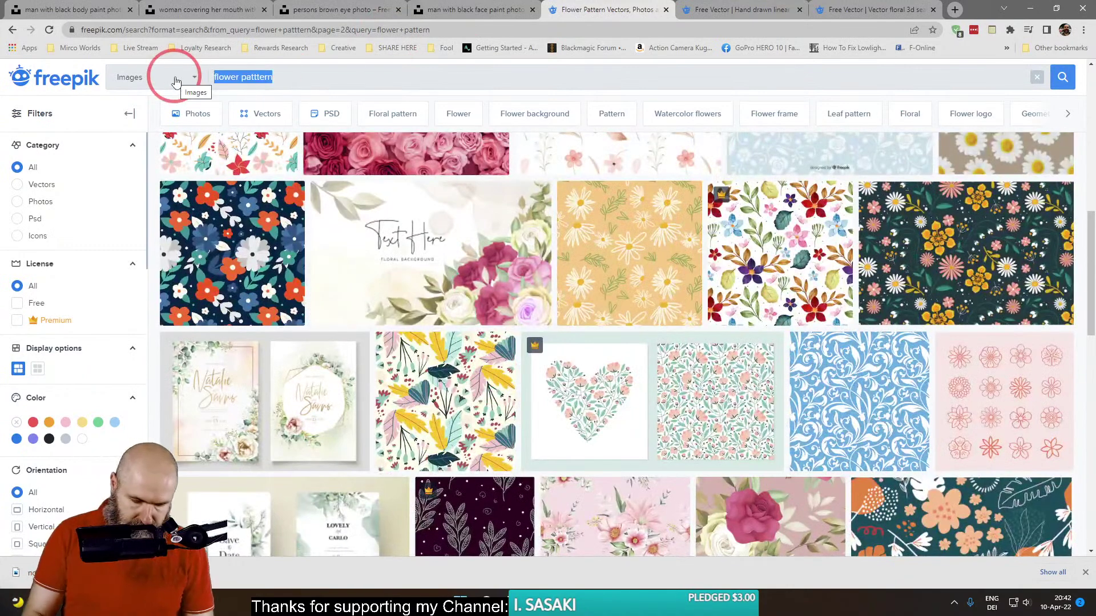
{"action": "type", "text": "paint "}
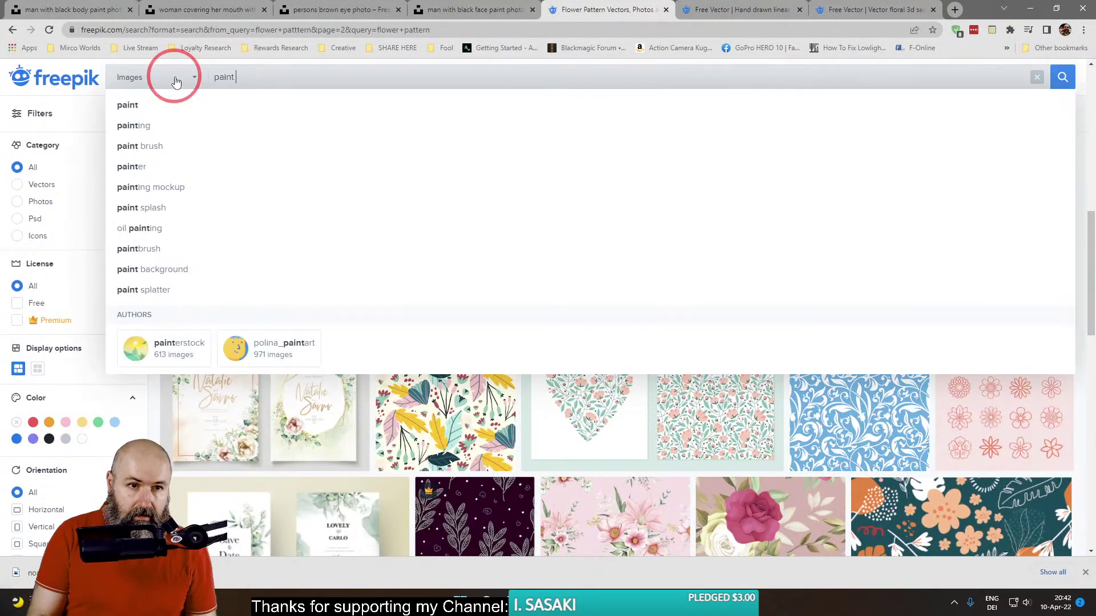
{"action": "type", "text": "background"}
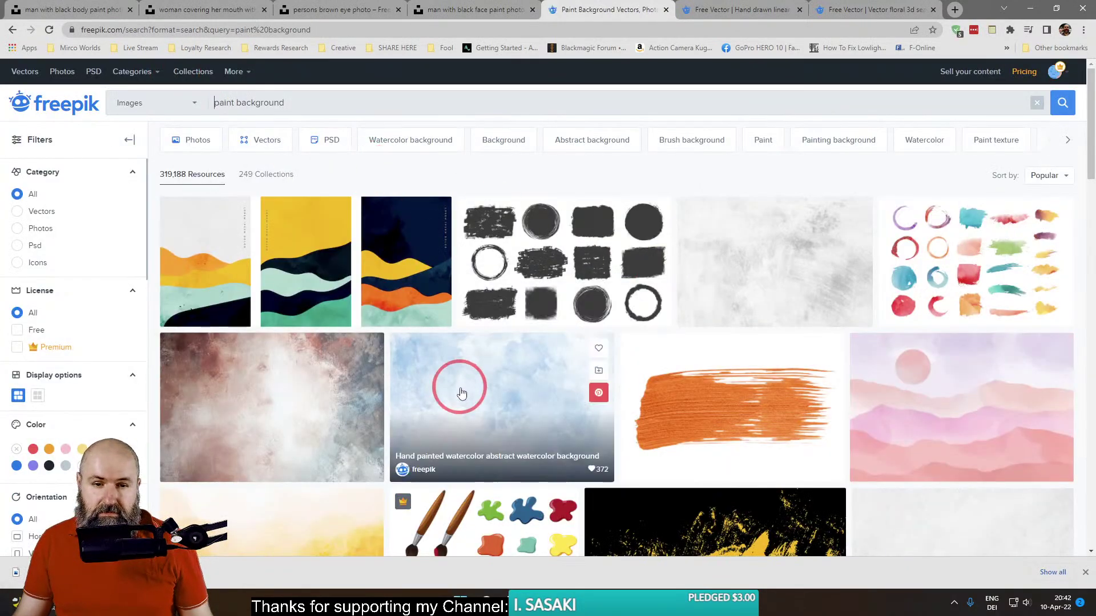
Open the yellow-orange watercolor painted abstract background in a new browser tab and copy its preview image
{"action": "scroll", "coordinate": [668, 337], "scroll_direction": "down", "scroll_amount": 5}
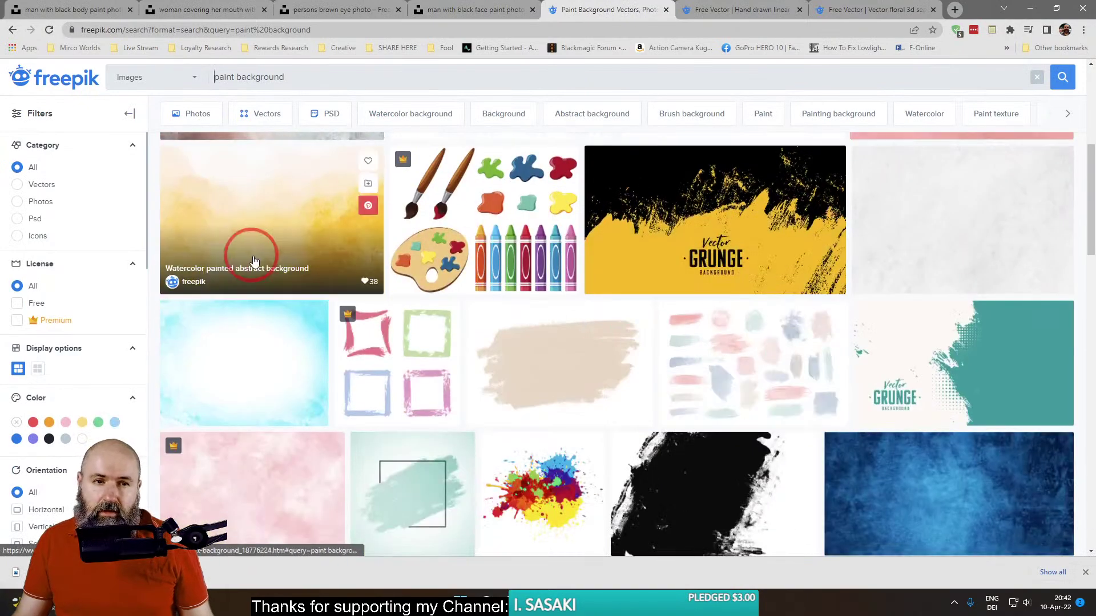
{"action": "right_click", "coordinate": [267, 208]}
{"action": "left_click", "coordinate": [303, 215]}
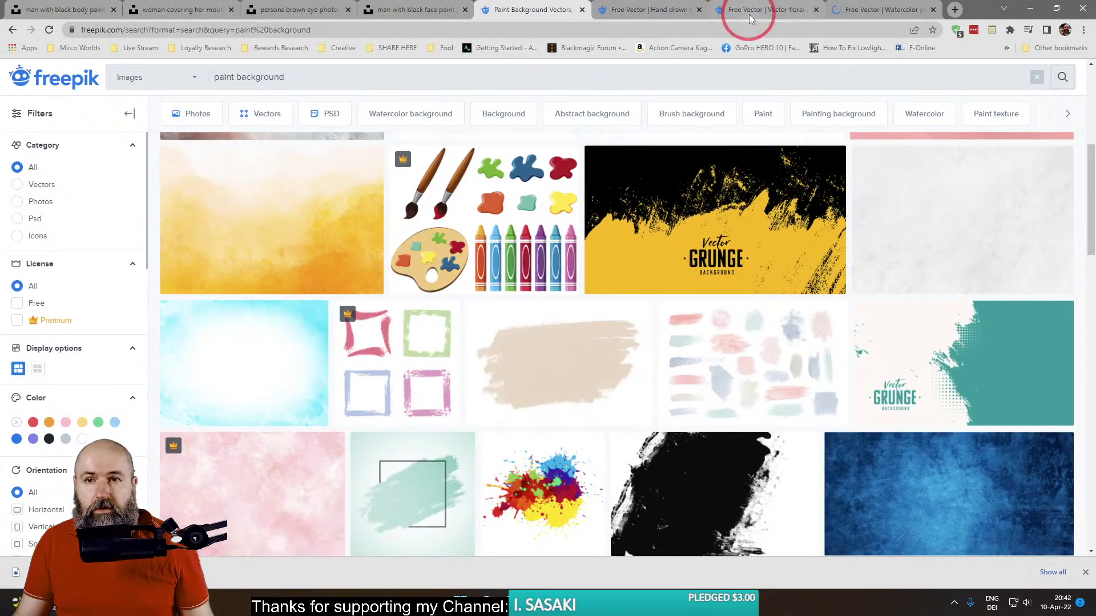
{"action": "left_click", "coordinate": [633, 10]}
{"action": "left_click", "coordinate": [735, 13]}
{"action": "left_click", "coordinate": [860, 12]}
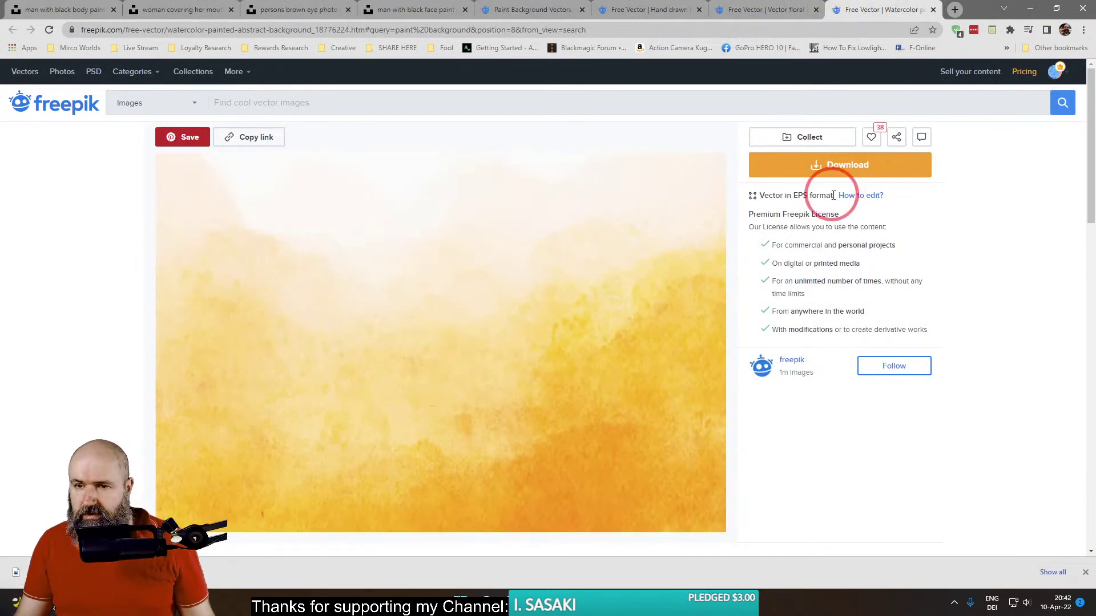
{"action": "right_click", "coordinate": [565, 261]}
{"action": "left_click", "coordinate": [621, 286]}
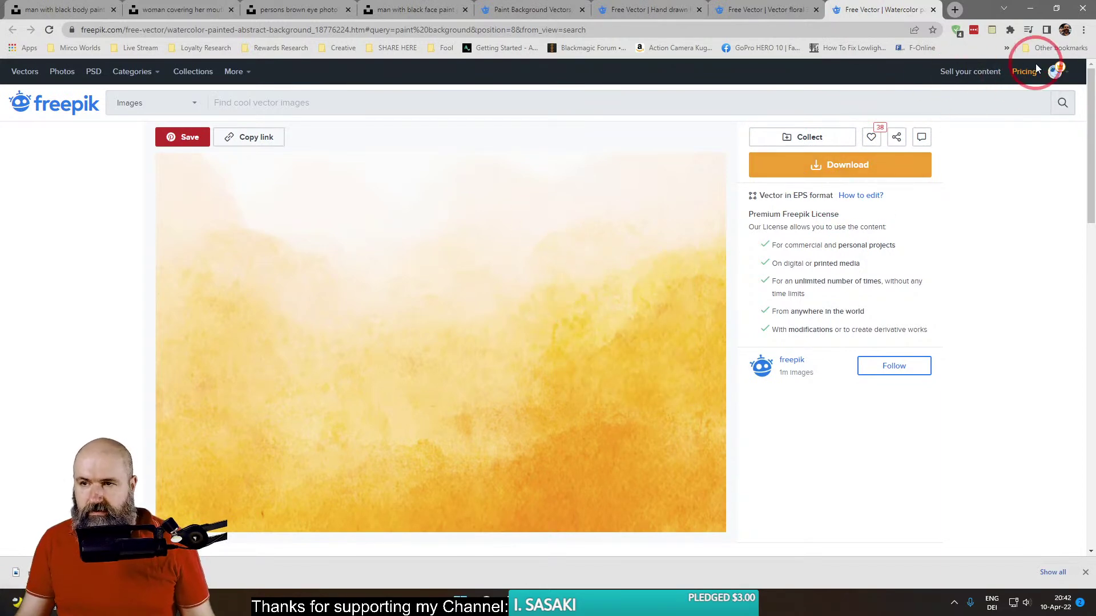
Switch to Affinity Photo, paste the watercolor texture, and place it inside the background group between the mask and the leaf pattern
{"action": "left_click", "coordinate": [610, 602]}
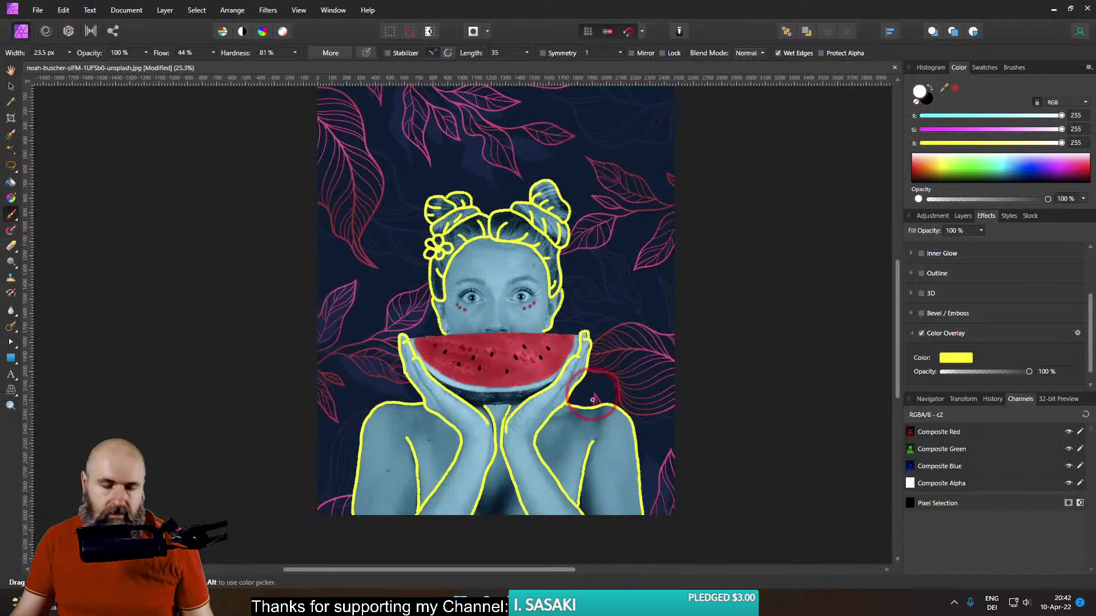
{"action": "key", "text": "ctrl+v"}
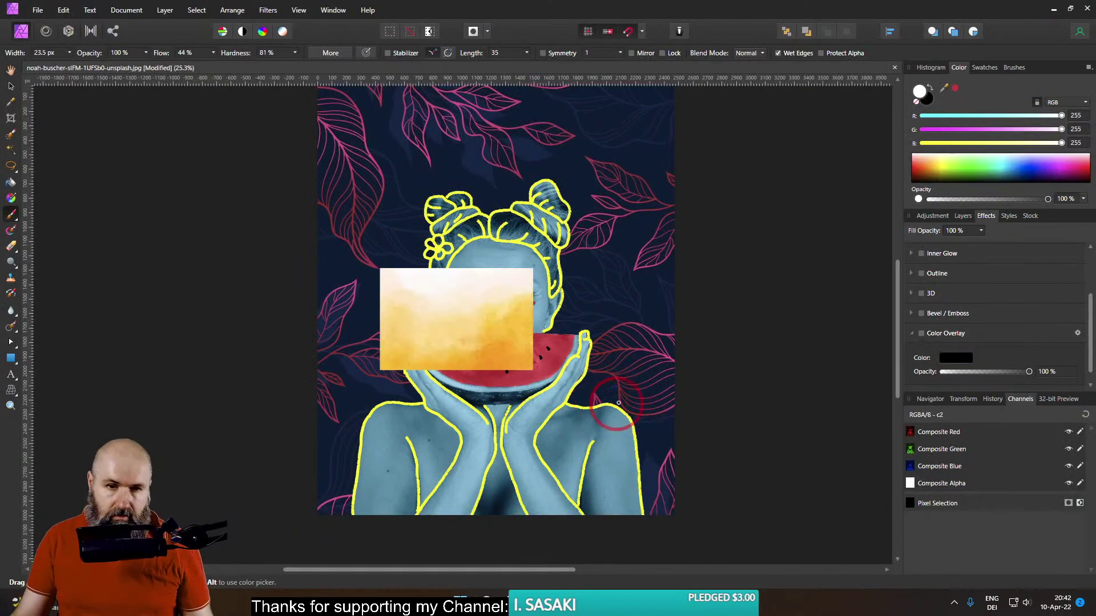
{"action": "left_click", "coordinate": [11, 86]}
{"action": "left_click", "coordinate": [963, 216]}
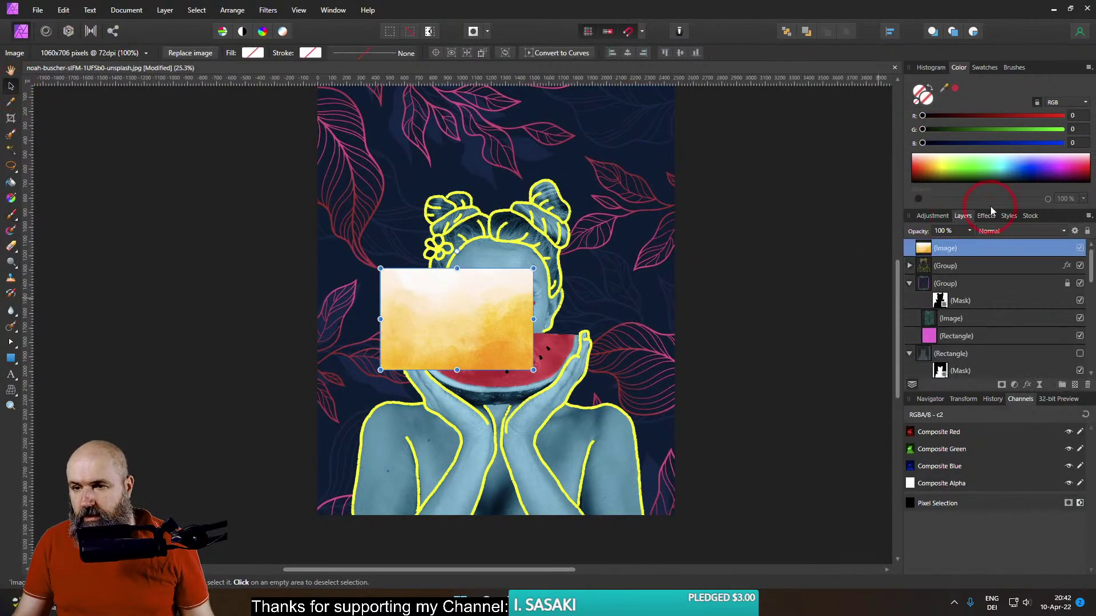
{"action": "left_click_drag", "start_coordinate": [926, 263], "coordinate": [927, 309]}
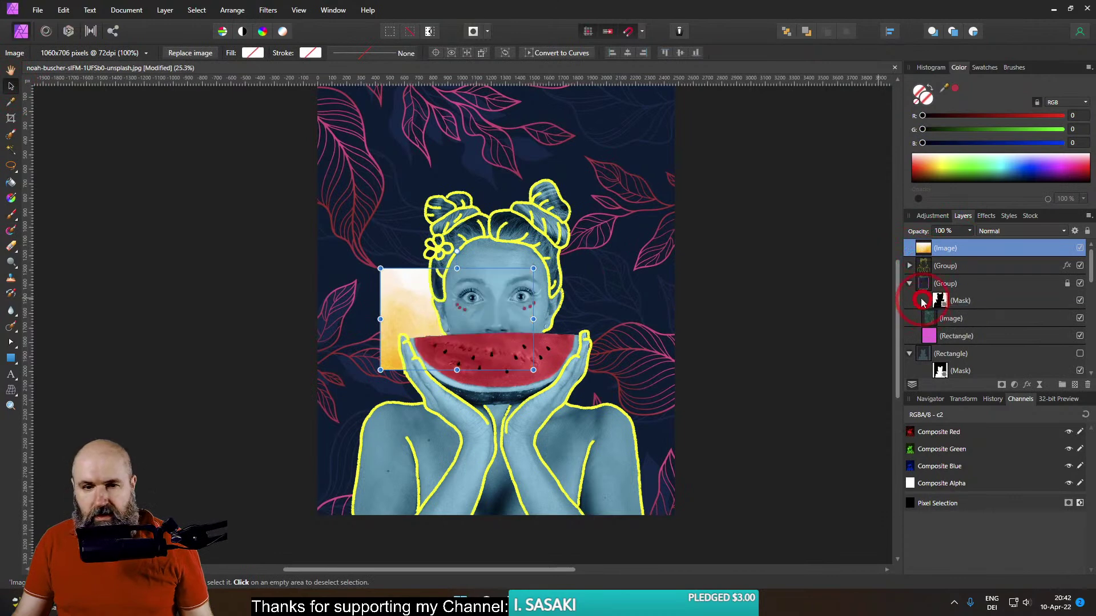
Scale the paint texture up to about 480% and position it so it covers the whole canvas behind the woman
{"action": "left_click_drag", "start_coordinate": [533, 269], "coordinate": [813, 87]}
{"action": "left_click_drag", "start_coordinate": [646, 268], "coordinate": [624, 320]}
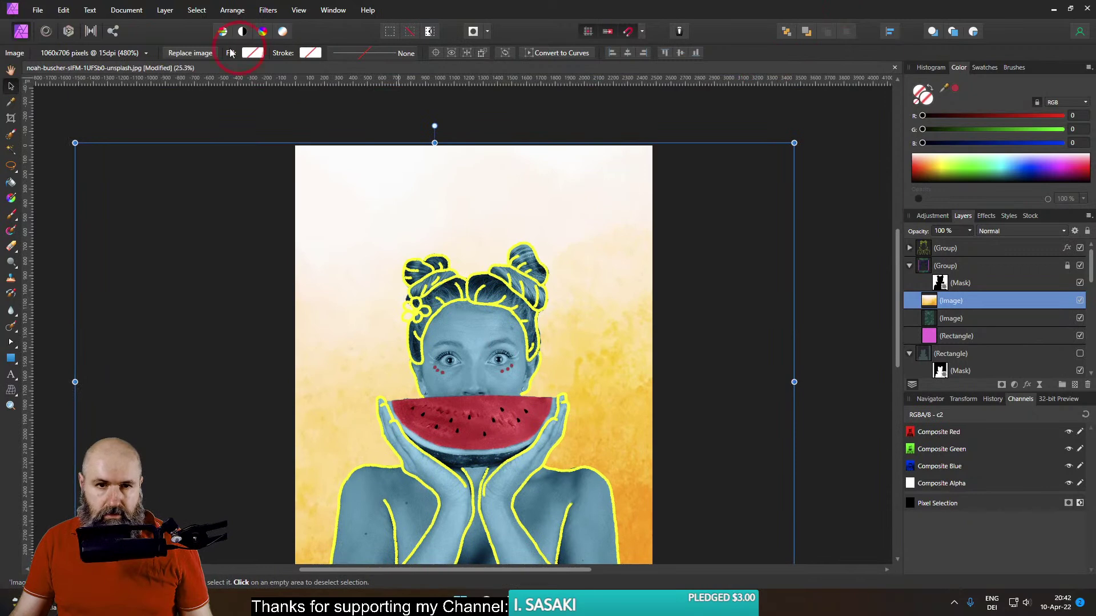
{"action": "left_click_drag", "start_coordinate": [355, 196], "coordinate": [392, 188]}
Change the paint texture's blend mode to Color Dodge
{"action": "left_click", "coordinate": [1006, 235]}
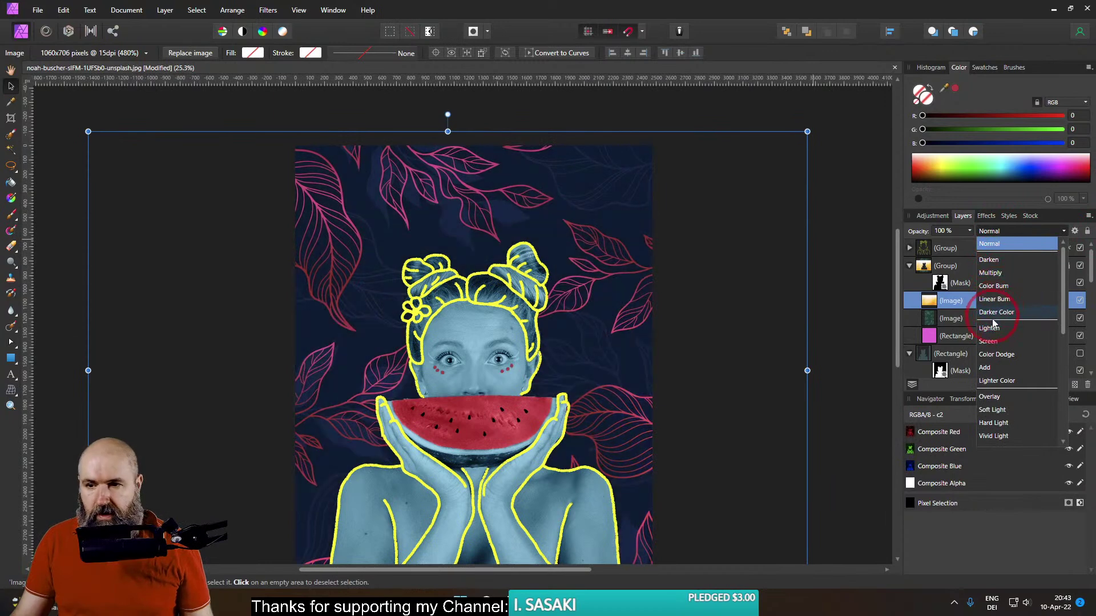
{"action": "left_click", "coordinate": [991, 355]}
{"action": "scroll", "coordinate": [641, 269], "scroll_direction": "down", "scroll_amount": 2}
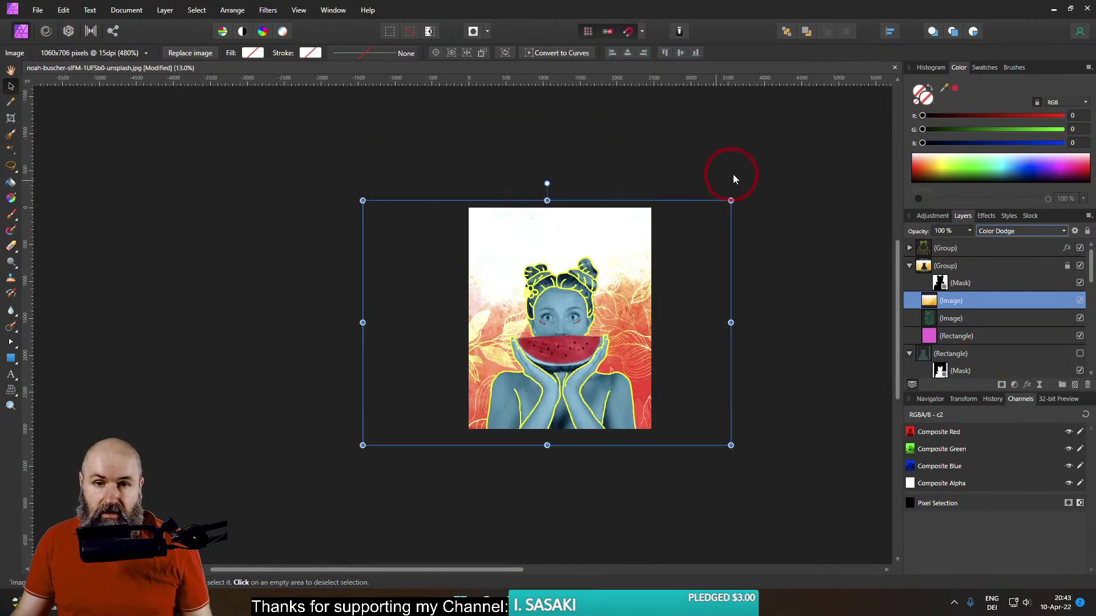
Enlarge the paint texture to about 900% and shift it so its darker orange area covers more of the background
{"action": "left_click_drag", "start_coordinate": [731, 200], "coordinate": [902, 29]}
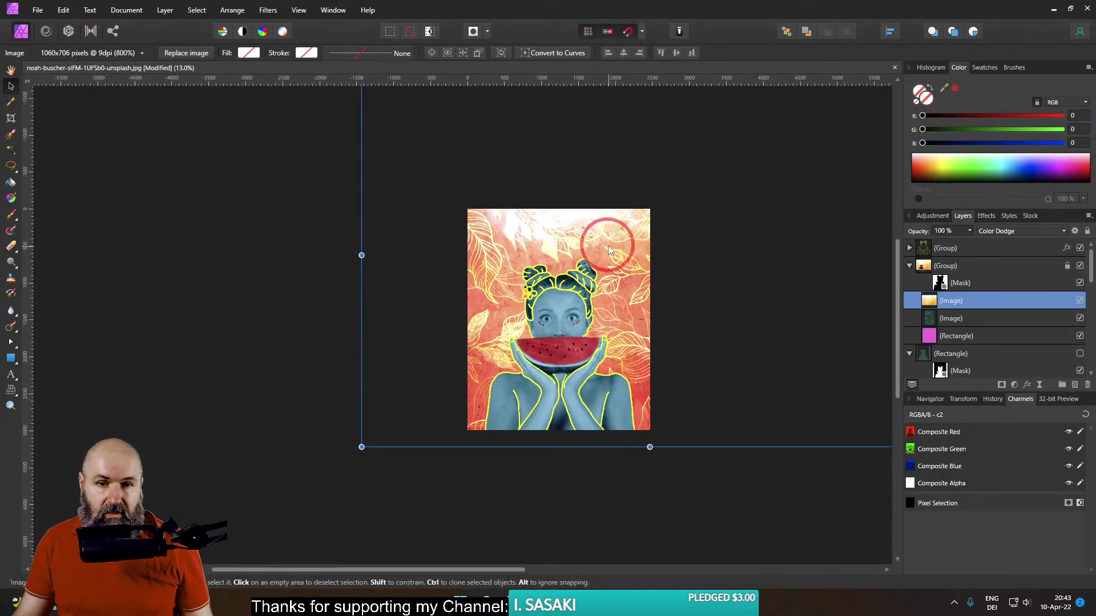
{"action": "mouse_move", "coordinate": [608, 246]}
{"action": "left_mouse_down"}
{"action": "mouse_move", "coordinate": [571, 259]}
{"action": "mouse_move", "coordinate": [547, 231]}
{"action": "mouse_move", "coordinate": [537, 251]}
{"action": "mouse_move", "coordinate": [539, 228]}
{"action": "mouse_move", "coordinate": [544, 254]}
{"action": "mouse_move", "coordinate": [550, 242]}
{"action": "left_mouse_up"}
{"action": "left_click_drag", "start_coordinate": [558, 239], "coordinate": [565, 214]}
{"action": "left_click_drag", "start_coordinate": [875, 422], "coordinate": [948, 472]}
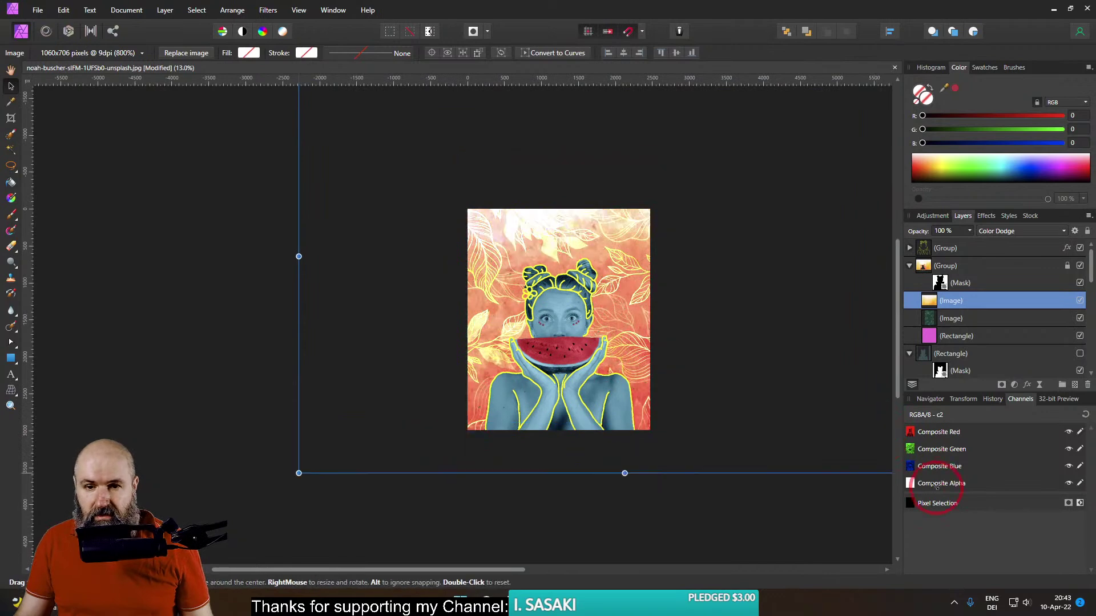
{"action": "left_click_drag", "start_coordinate": [714, 365], "coordinate": [690, 363]}
Preview other blend modes for the paint texture, return it to Normal, and compare the background with the texture hidden and shown
{"action": "scroll", "coordinate": [596, 344], "scroll_direction": "up", "scroll_amount": 5}
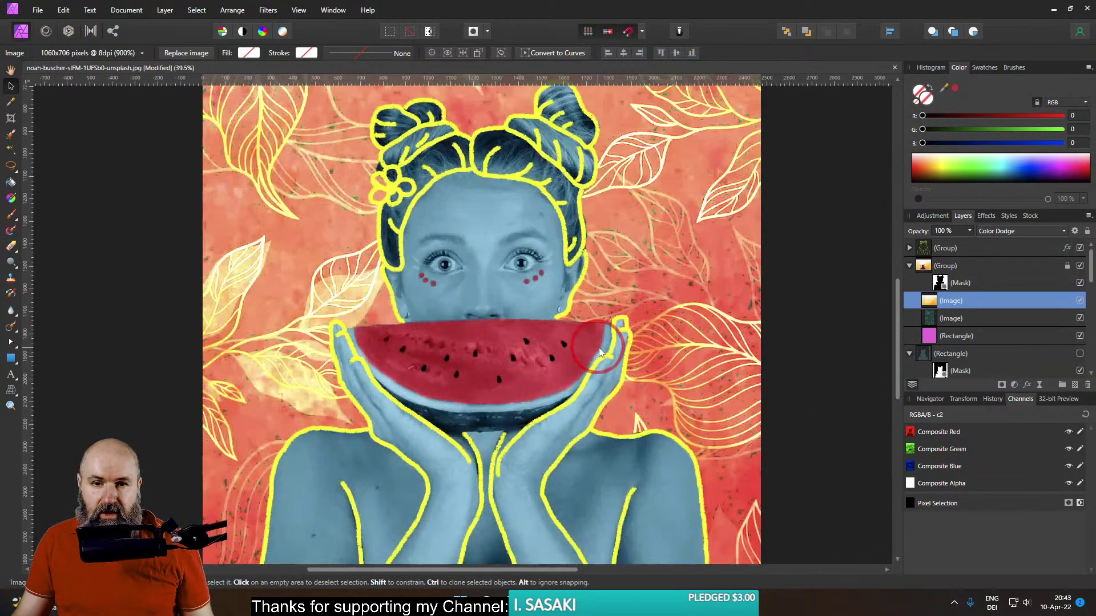
{"action": "scroll", "coordinate": [596, 345], "scroll_direction": "down", "scroll_amount": 2}
{"action": "left_click", "coordinate": [1004, 234]}
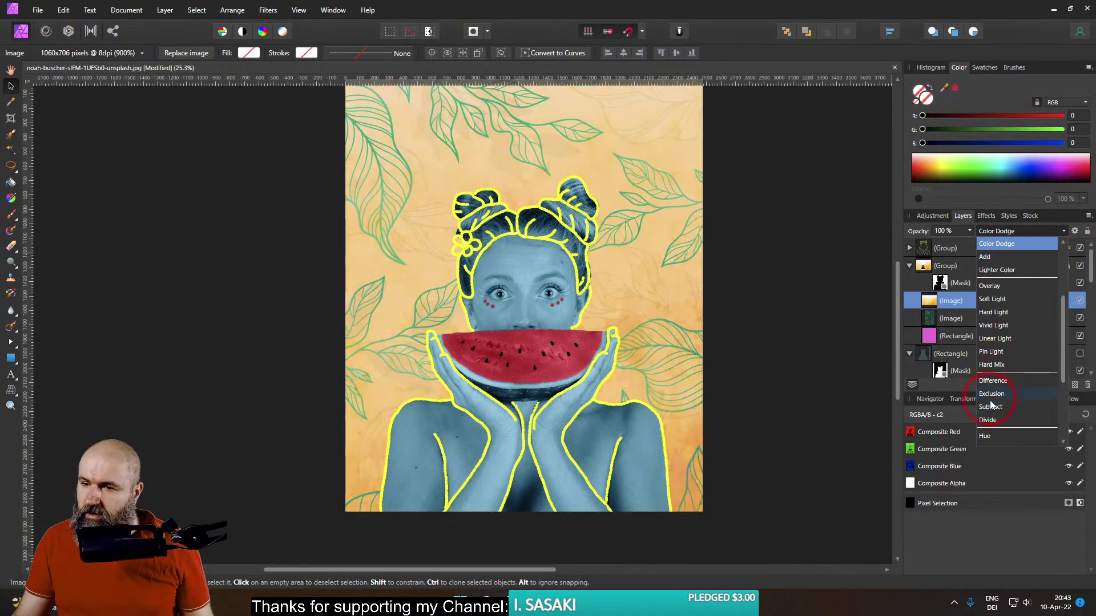
{"action": "scroll", "coordinate": [998, 269], "scroll_direction": "up", "scroll_amount": 3}
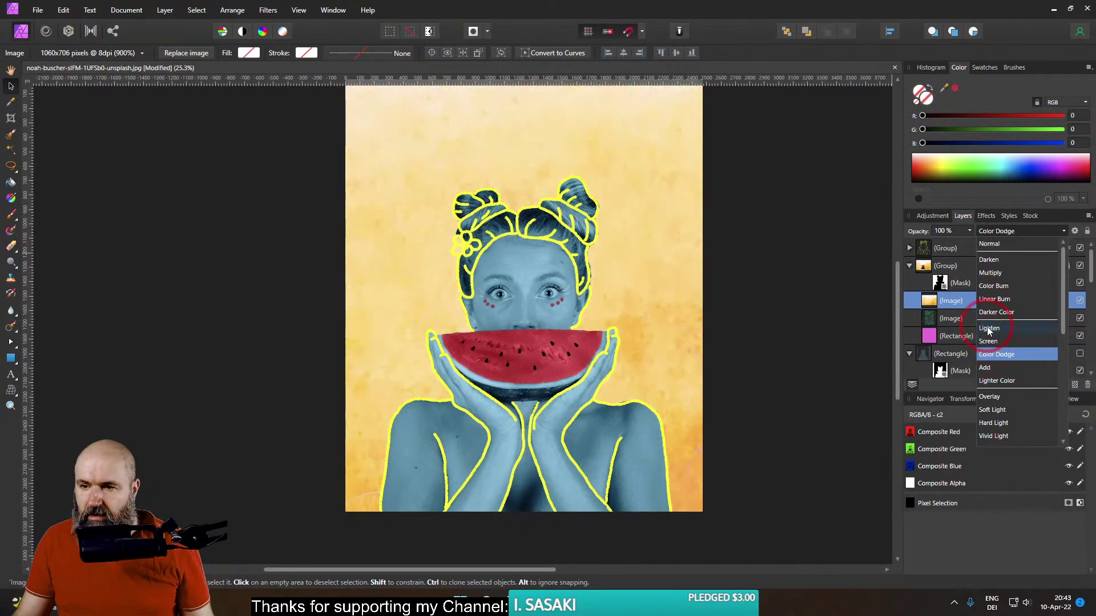
{"action": "left_click", "coordinate": [991, 244]}
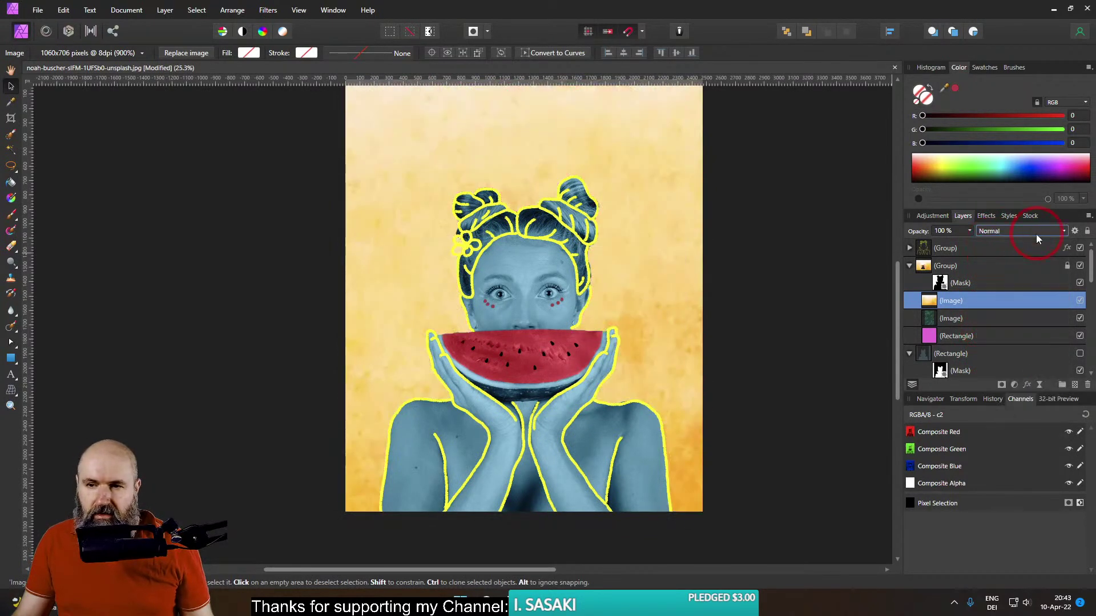
{"action": "left_click", "coordinate": [1080, 302]}
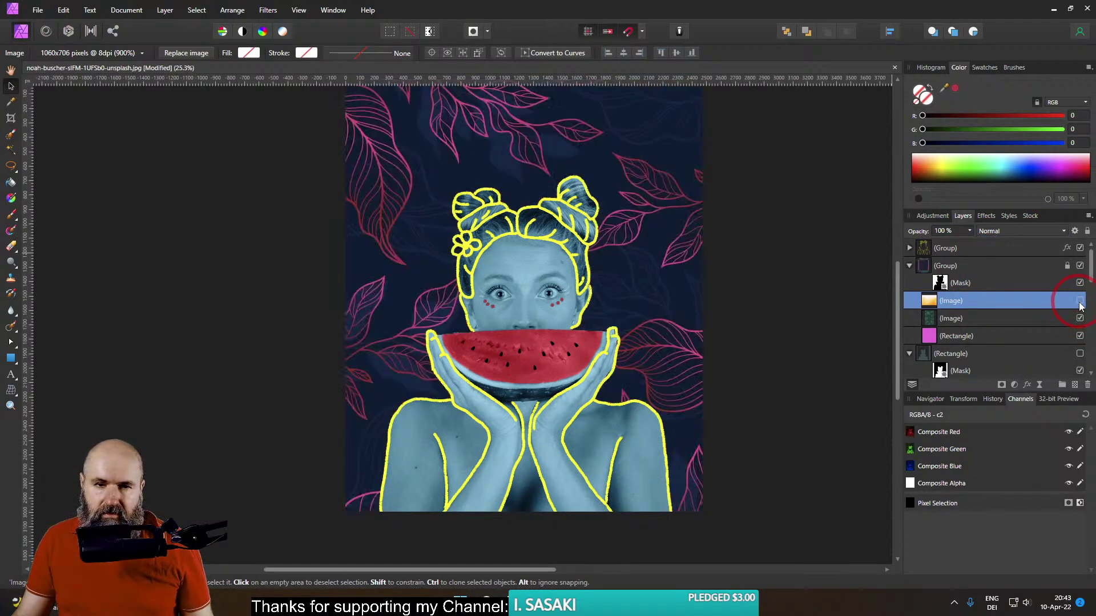
{"action": "left_click", "coordinate": [1079, 302]}
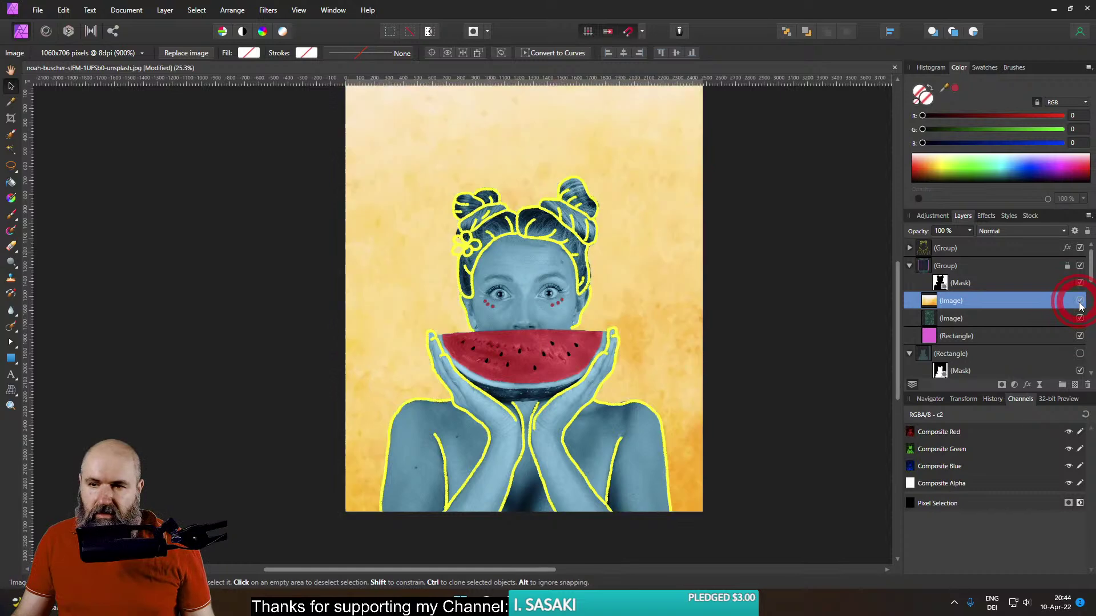
Duplicate the leaf pattern image in the background group, hide the original, and invert the copy's colours
{"action": "left_click", "coordinate": [944, 322]}
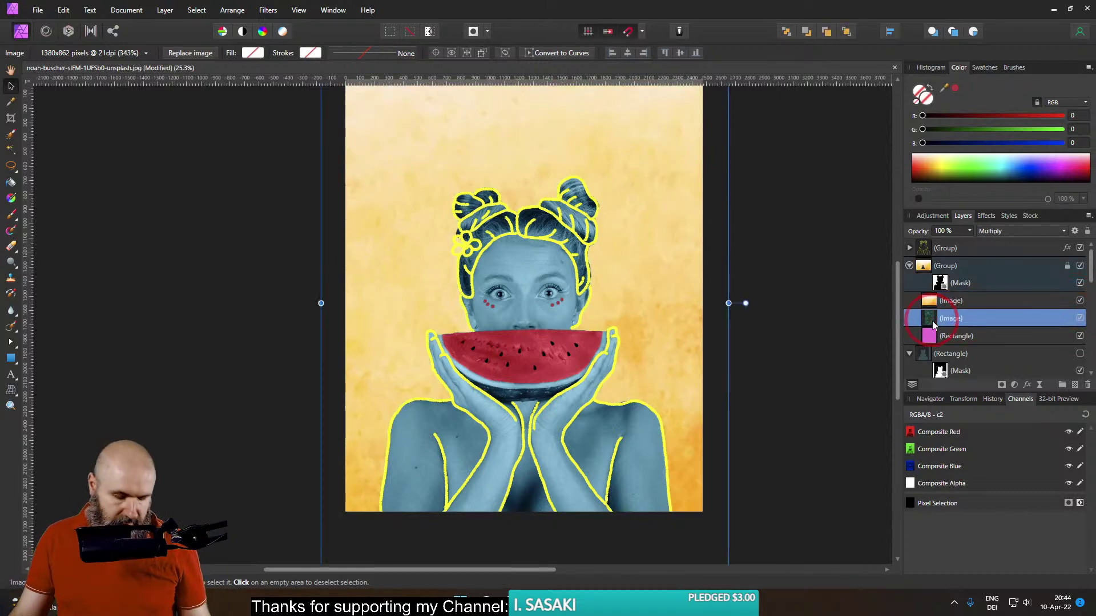
{"action": "key", "text": "ctrl+j"}
{"action": "left_click", "coordinate": [1079, 336]}
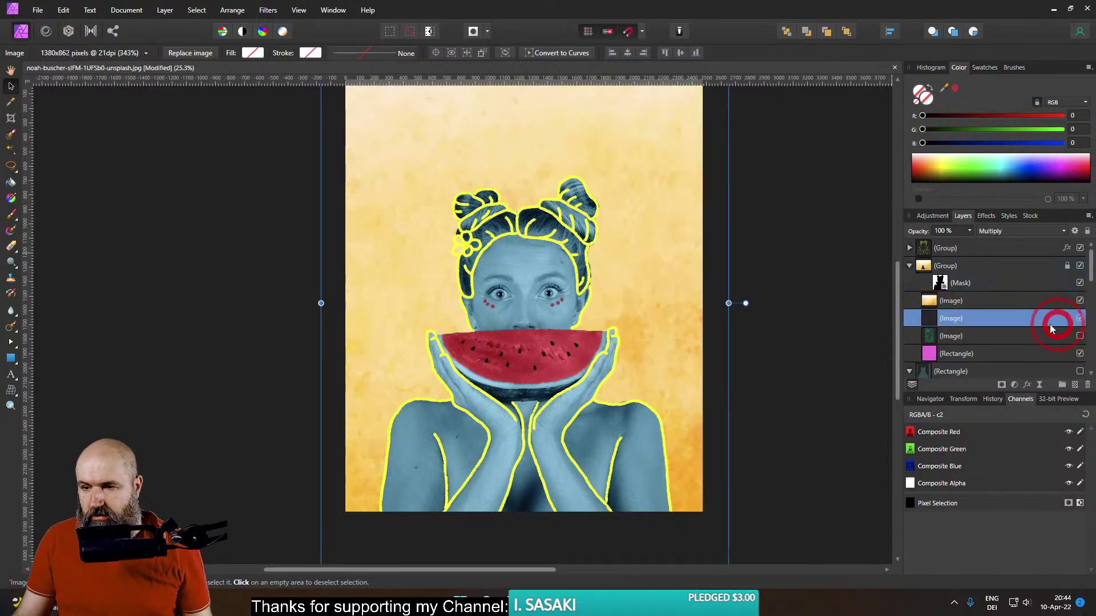
{"action": "left_click", "coordinate": [196, 10]}
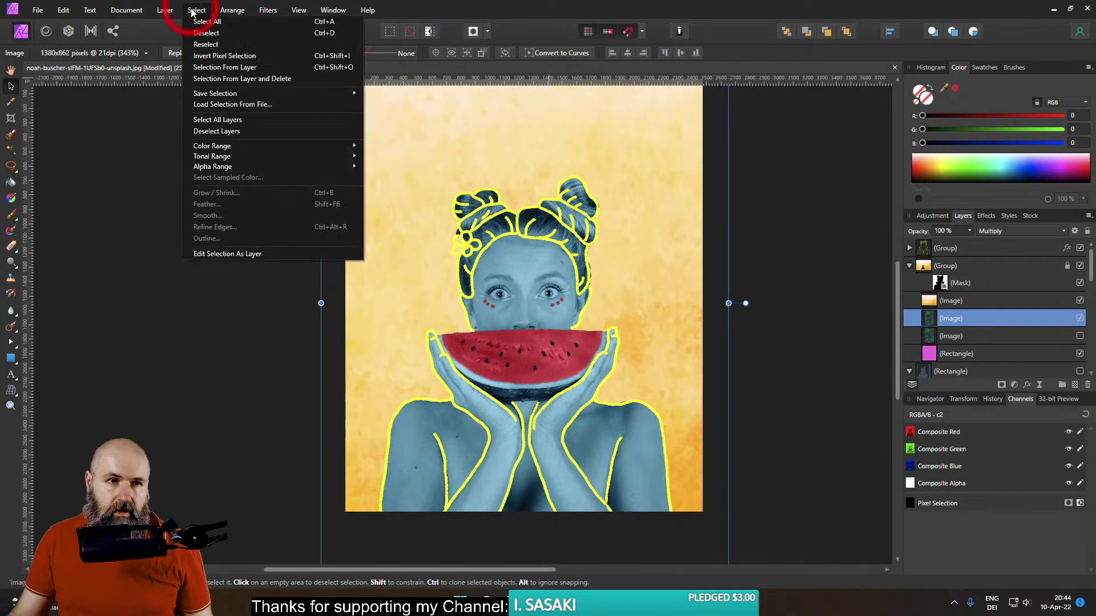
{"action": "mouse_move", "coordinate": [171, 11]}
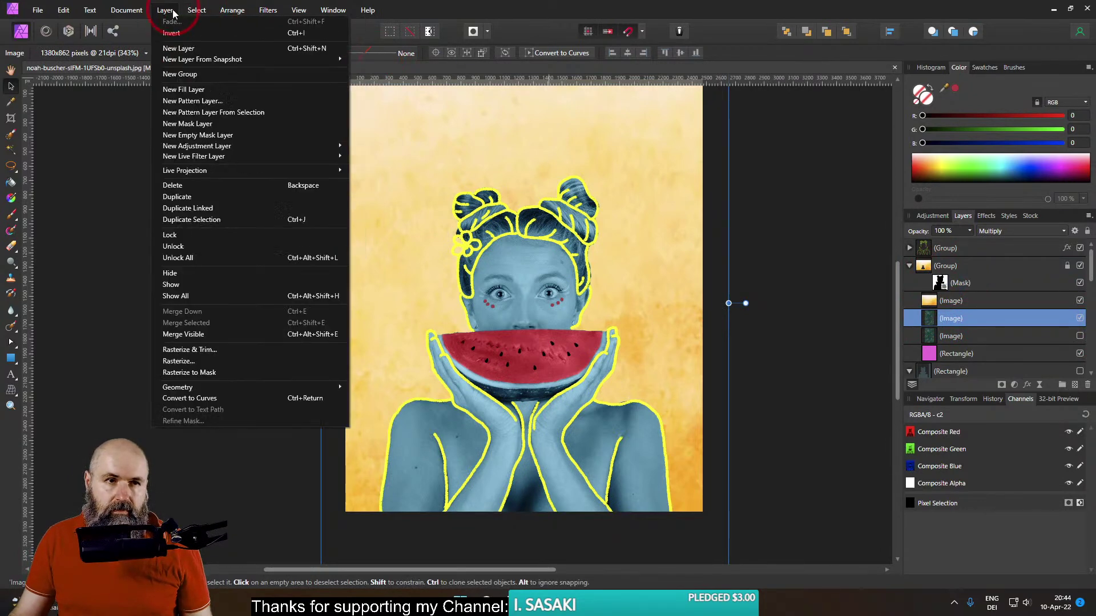
{"action": "left_click", "coordinate": [169, 34]}
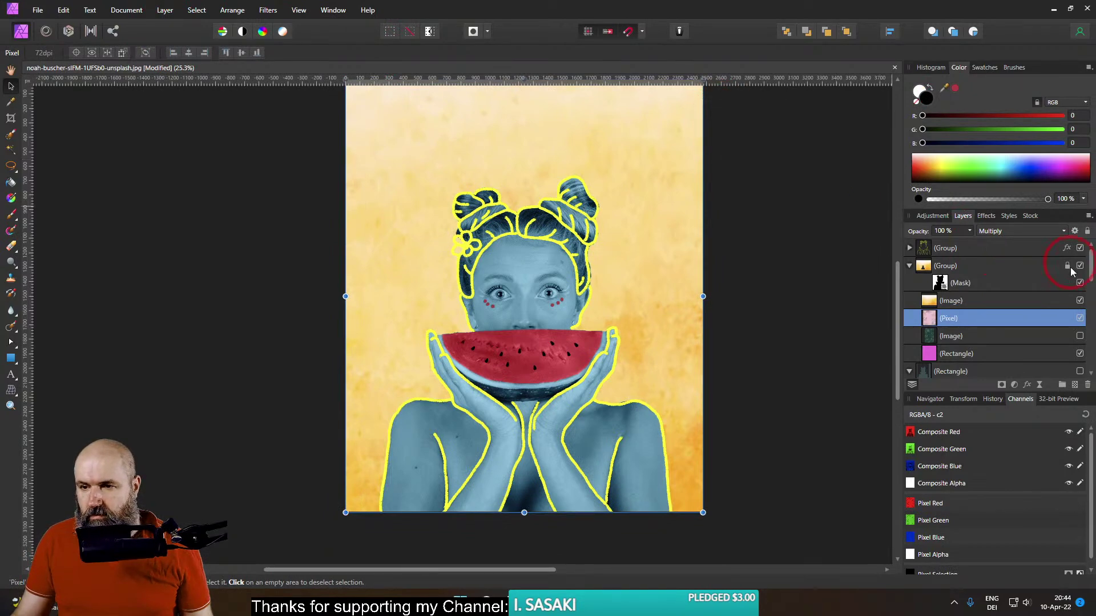
Set the paint texture's blend mode to Vivid Light so it mixes with the inverted leaf pattern
{"action": "left_click", "coordinate": [963, 300]}
{"action": "left_click", "coordinate": [1005, 231]}
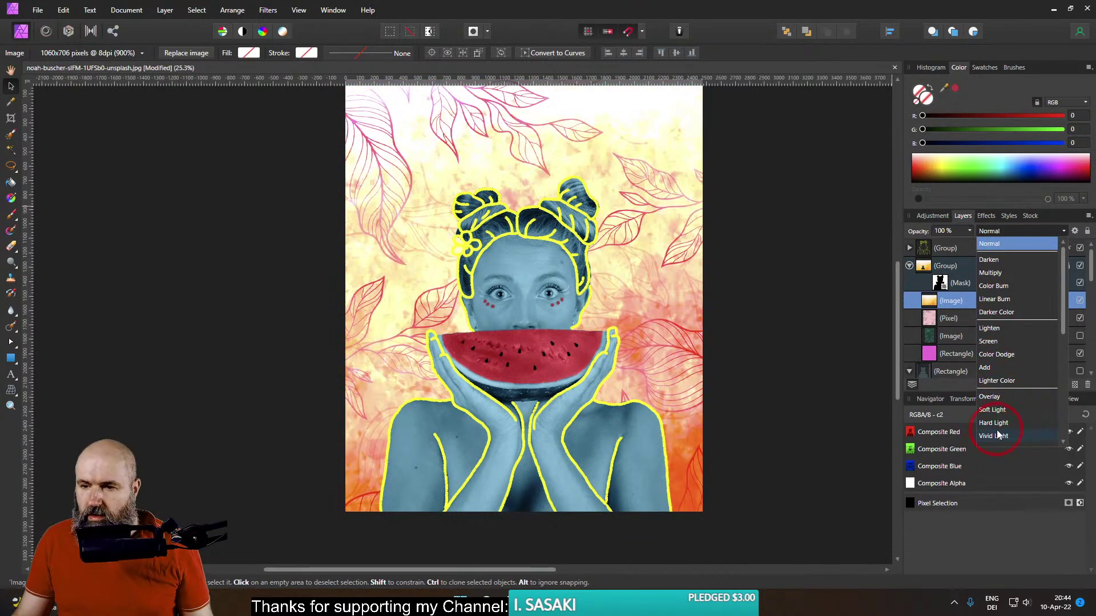
{"action": "scroll", "coordinate": [996, 428], "scroll_direction": "down", "scroll_amount": 1}
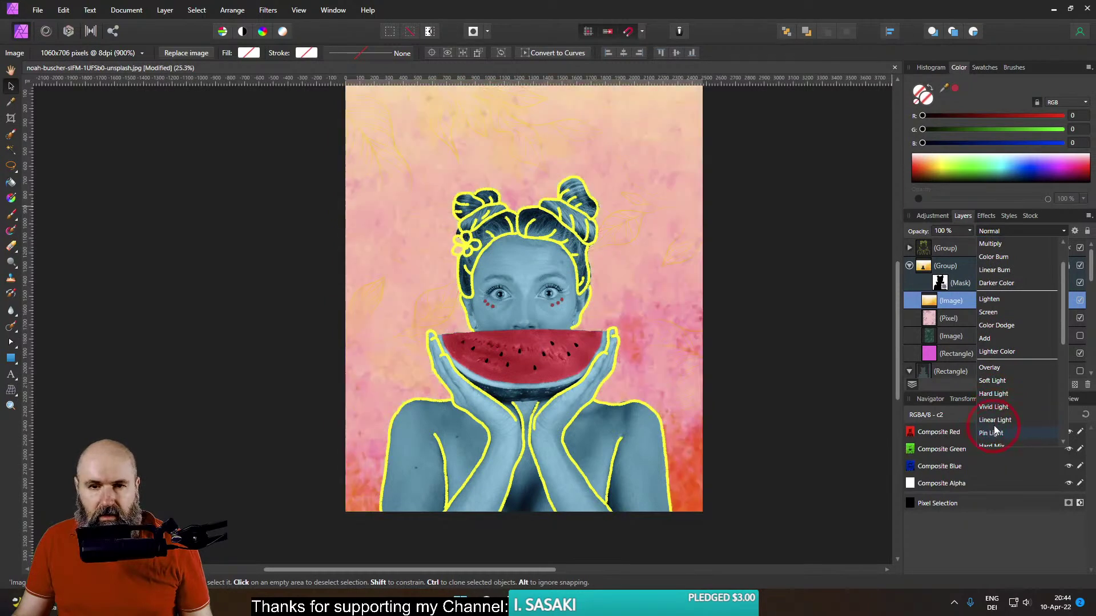
{"action": "left_click", "coordinate": [995, 405]}
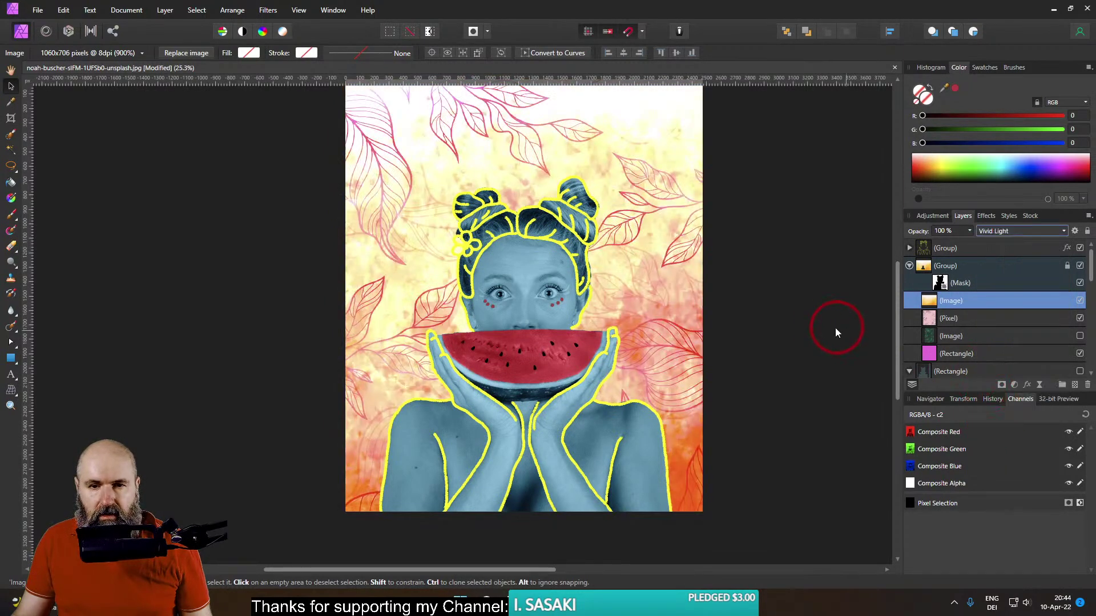
{"action": "scroll", "coordinate": [704, 298], "scroll_direction": "up", "scroll_amount": 3}
{"action": "scroll", "coordinate": [705, 298], "scroll_direction": "down", "scroll_amount": 3}
{"action": "left_click_drag", "start_coordinate": [704, 300], "coordinate": [718, 336]}
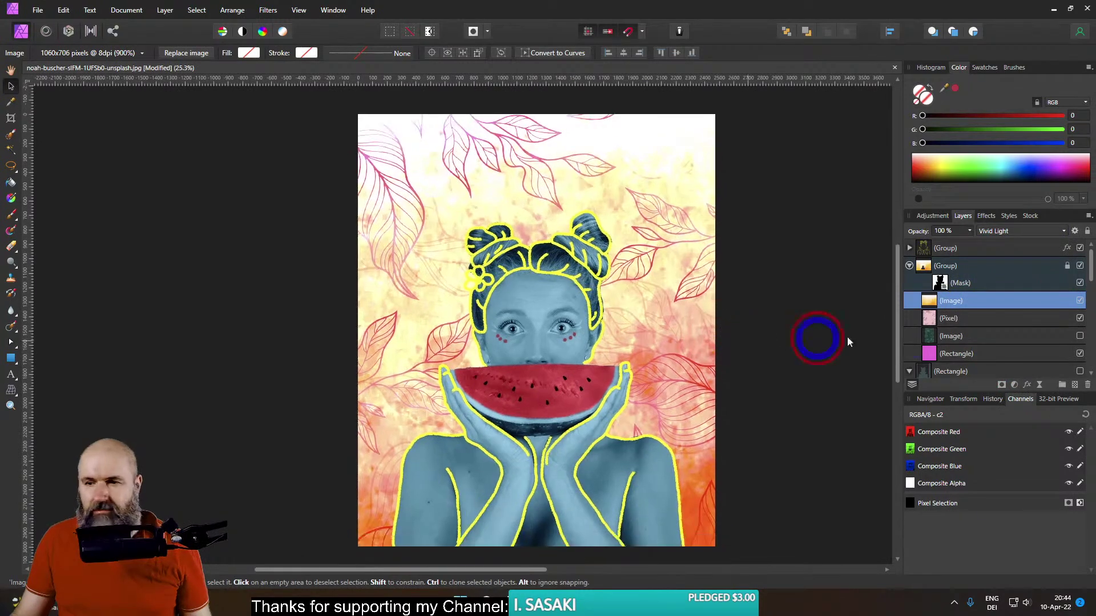
Delete the inverted leaf layer and display the original leaf pattern with the paint texture hidden
{"action": "left_click", "coordinate": [937, 319]}
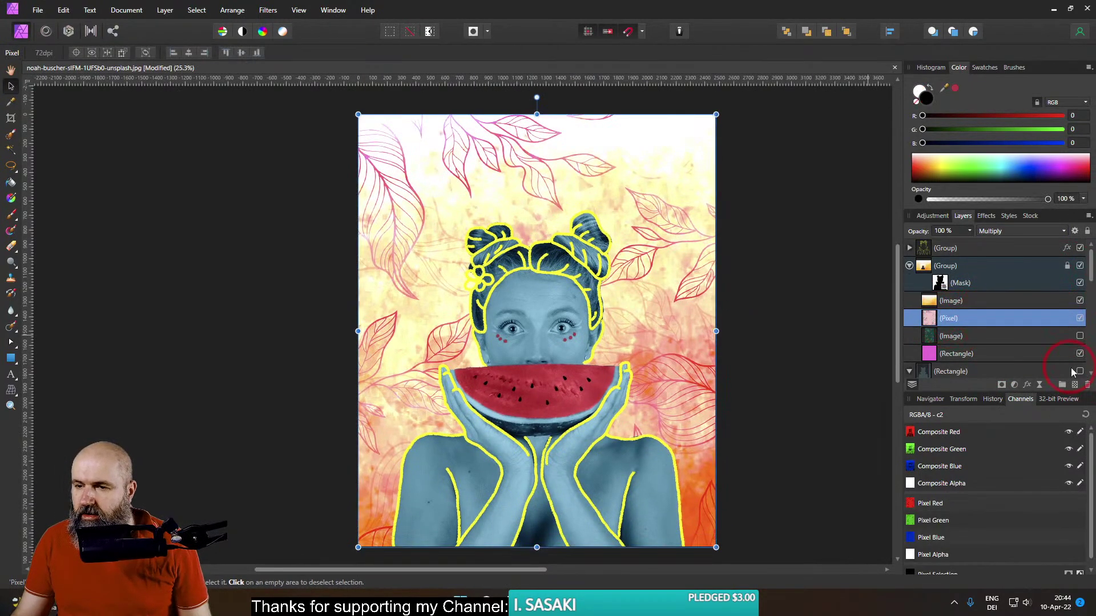
{"action": "left_click", "coordinate": [1087, 385]}
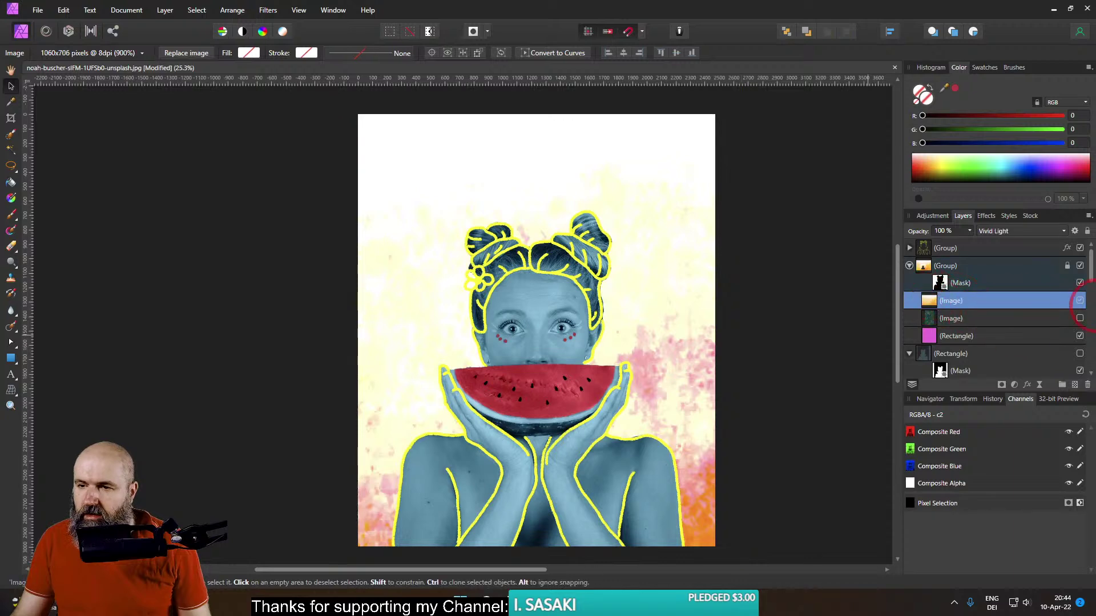
{"action": "left_click", "coordinate": [1080, 300]}
{"action": "left_click", "coordinate": [1080, 318]}
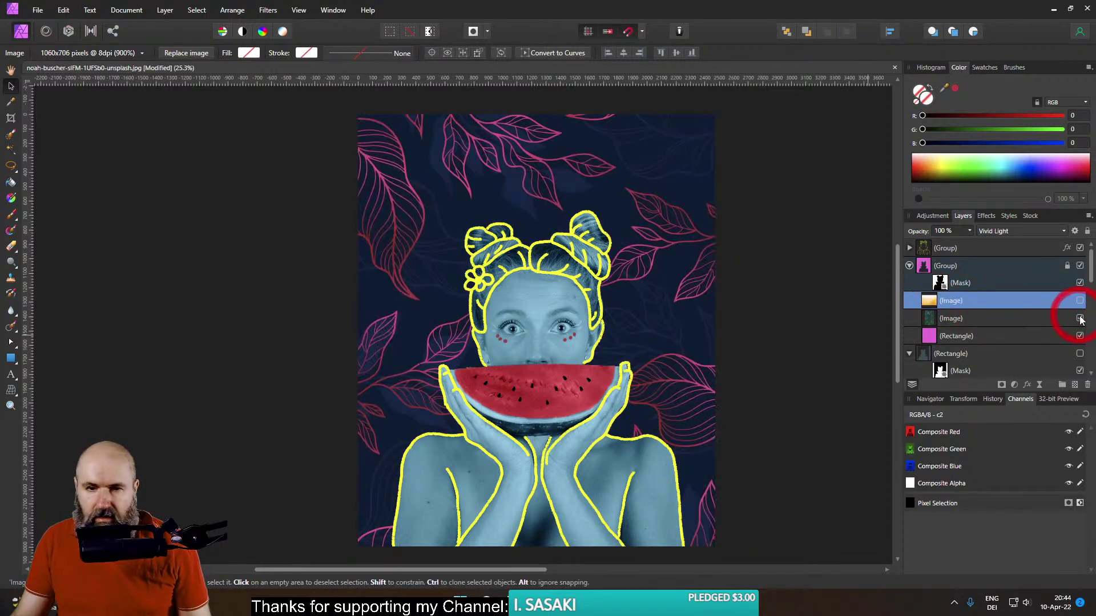
{"action": "scroll", "coordinate": [679, 320], "scroll_direction": "up", "scroll_amount": 4}
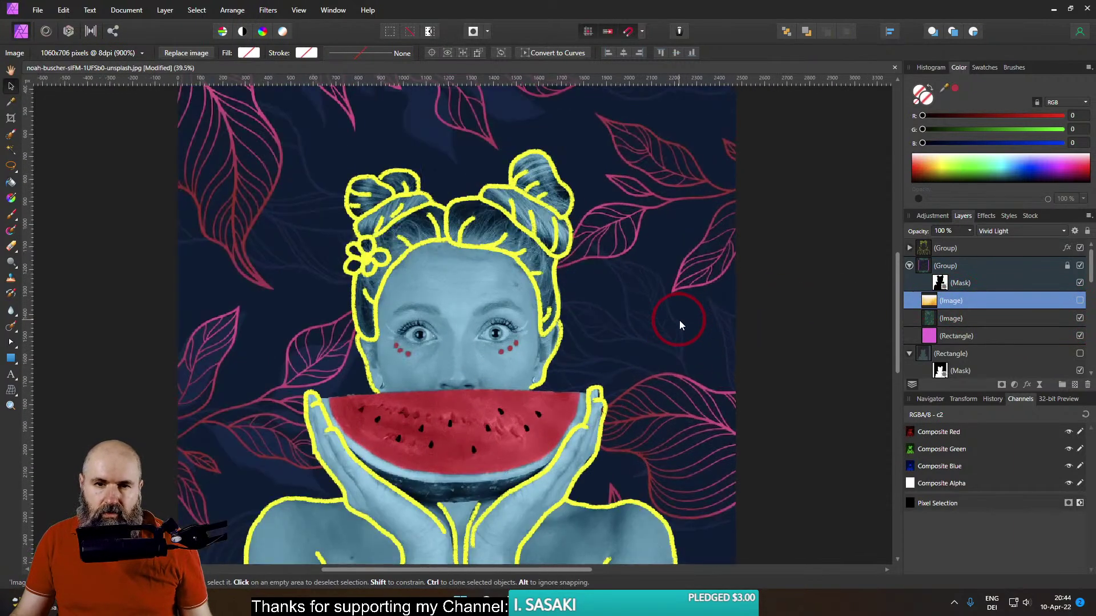
Hide the leaf pattern, show the paint texture again, and set the texture's blend mode to Normal
{"action": "left_click", "coordinate": [1080, 318]}
{"action": "left_click", "coordinate": [1080, 301]}
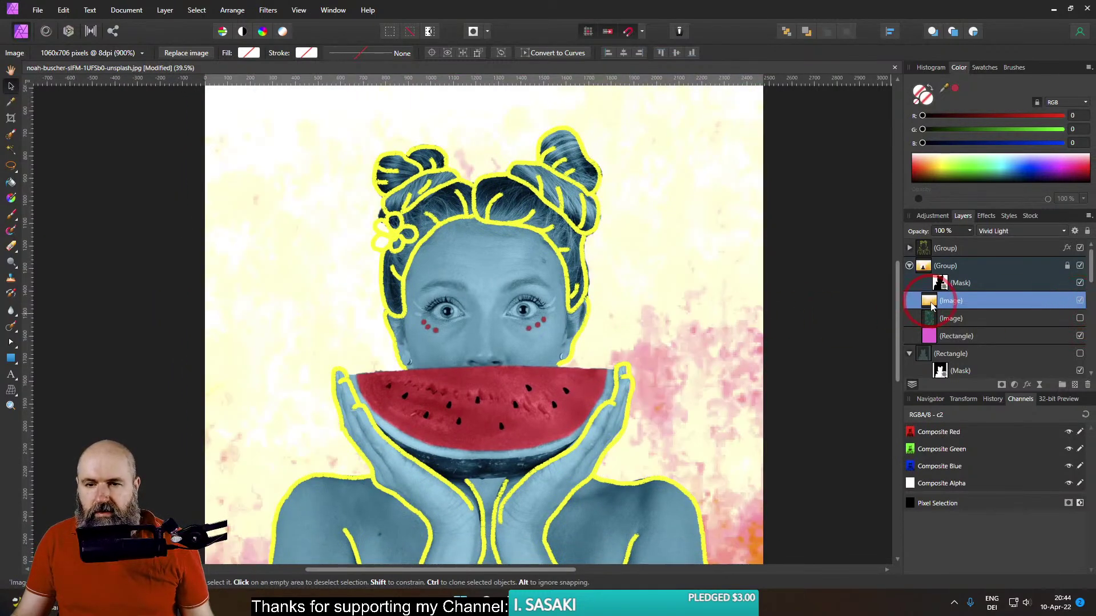
{"action": "scroll", "coordinate": [863, 322], "scroll_direction": "down", "scroll_amount": 4}
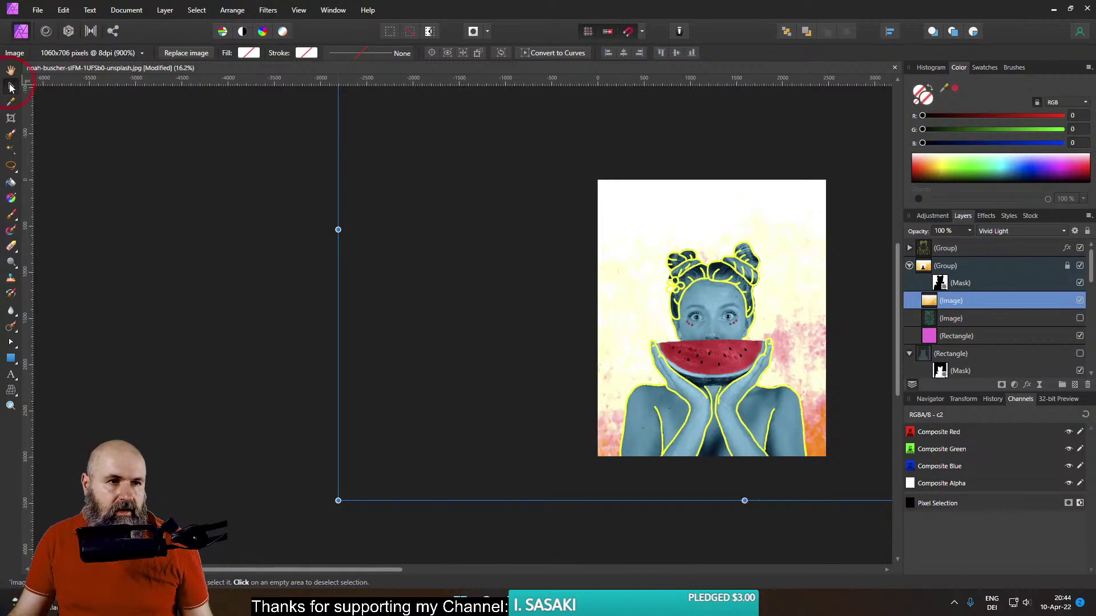
{"action": "left_click_drag", "start_coordinate": [855, 240], "coordinate": [696, 234]}
{"action": "left_click", "coordinate": [996, 231]}
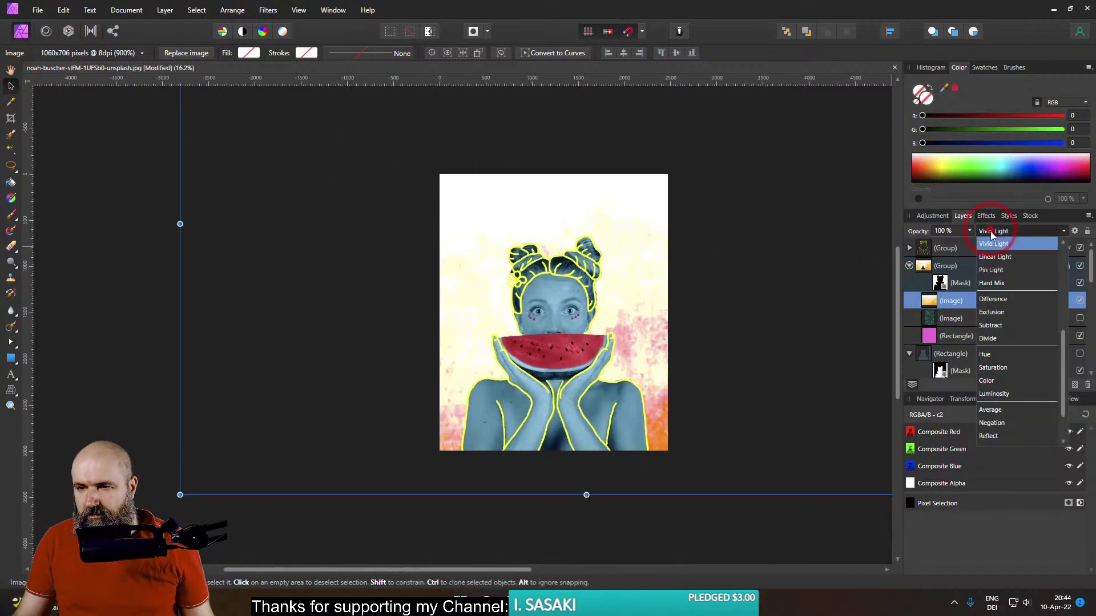
{"action": "left_click", "coordinate": [991, 245]}
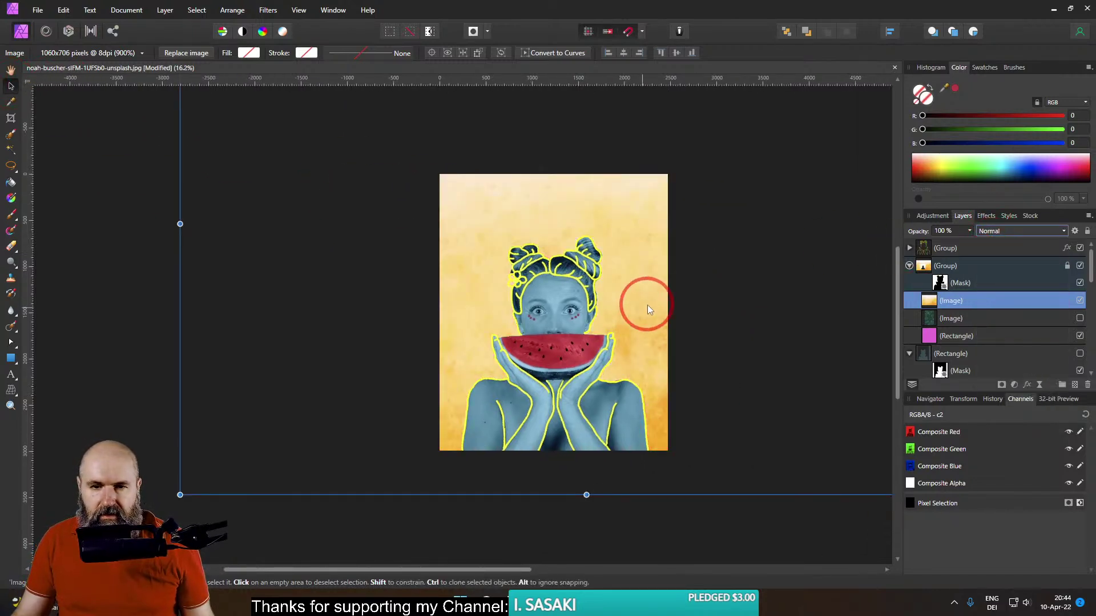
Scale the paint texture down to about 554% and reposition it over the canvas, keeping the background fully covered
{"action": "scroll", "coordinate": [642, 302], "scroll_direction": "down", "scroll_amount": 2}
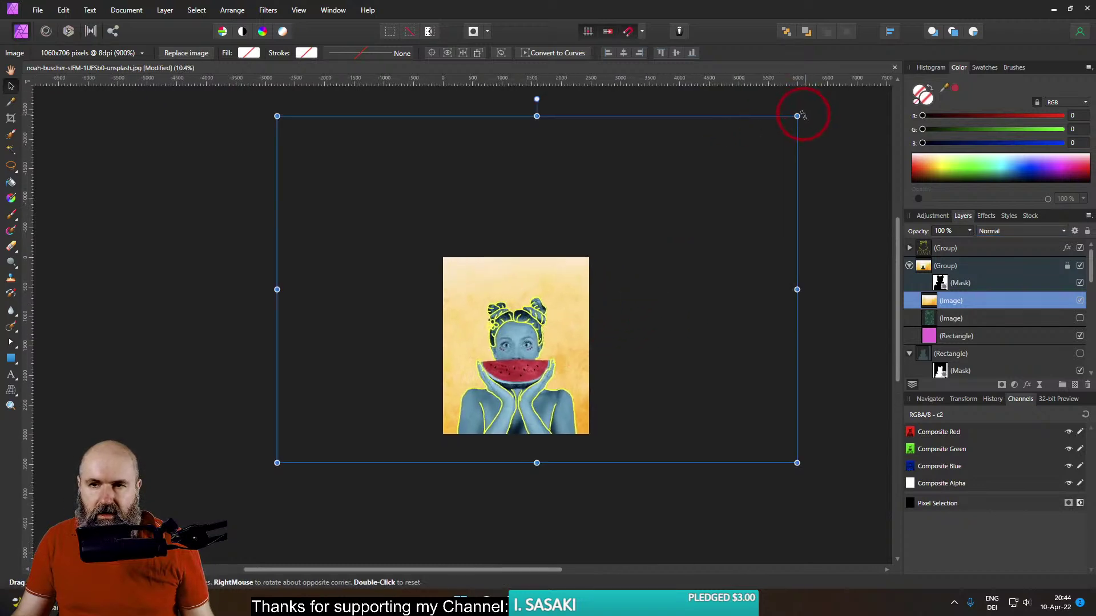
{"action": "left_click_drag", "start_coordinate": [797, 116], "coordinate": [606, 251]}
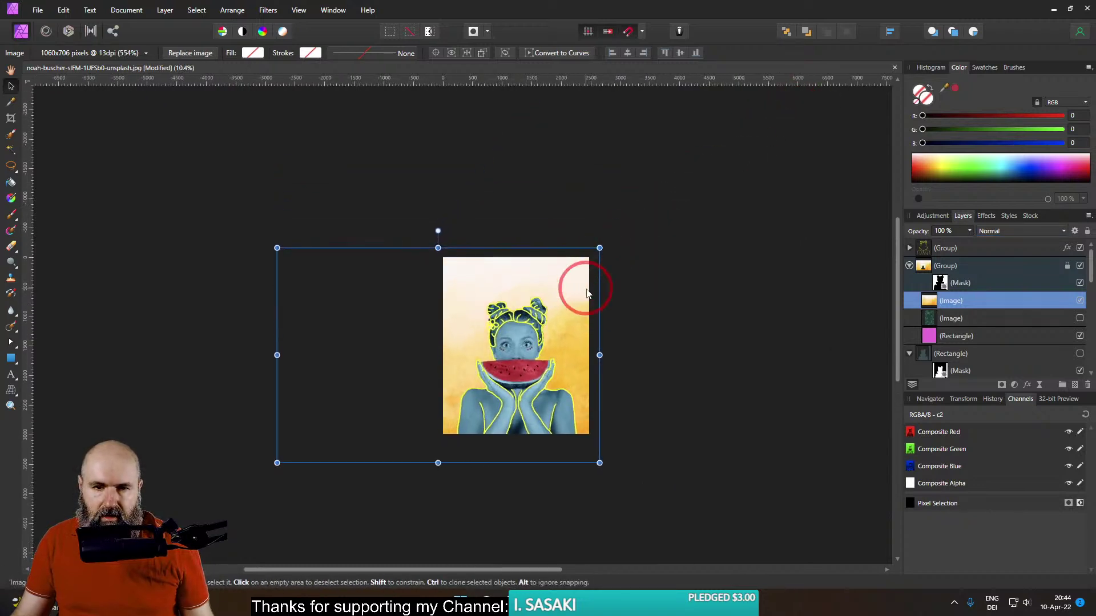
{"action": "left_click_drag", "start_coordinate": [589, 289], "coordinate": [637, 270]}
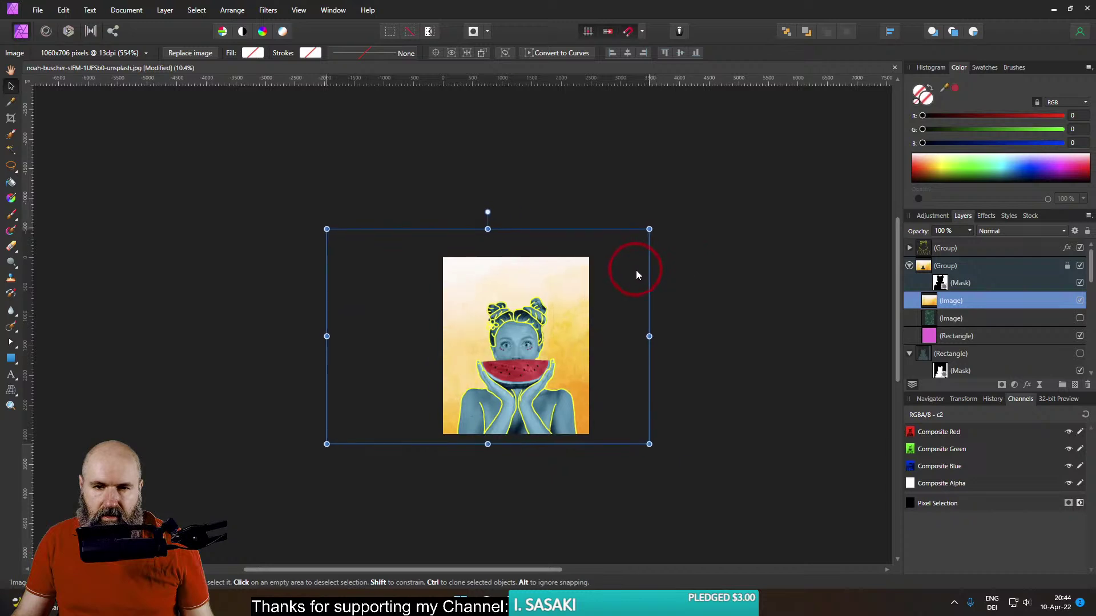
Delete the yellow-orange paint texture layer and turn the leaf-pattern image back on as the background
{"action": "key", "text": "Delete"}
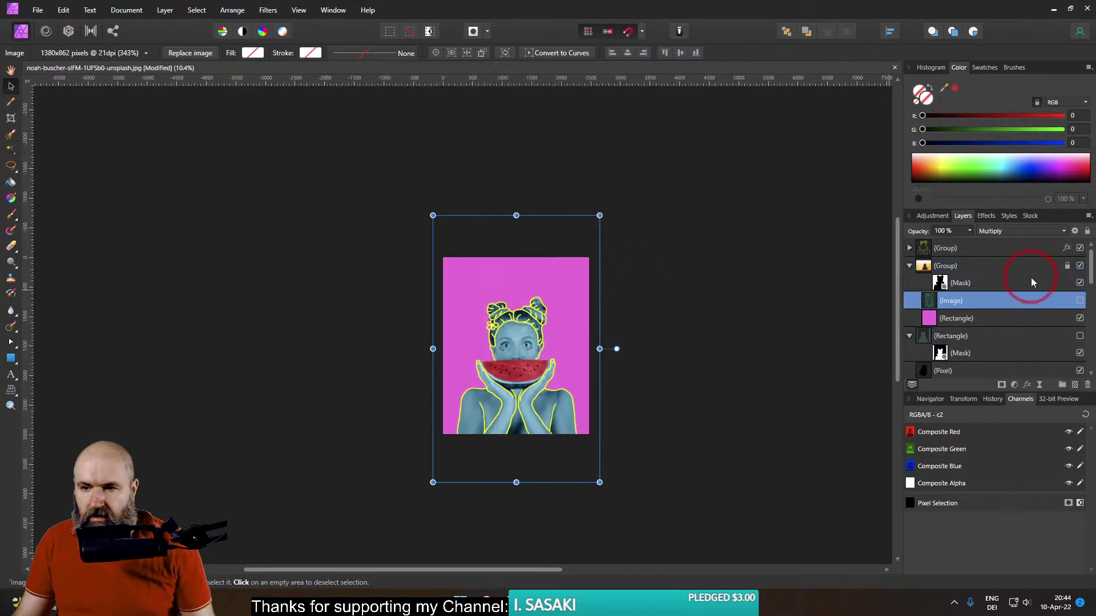
{"action": "left_click", "coordinate": [1080, 300]}
{"action": "key", "text": "ctrl+0"}
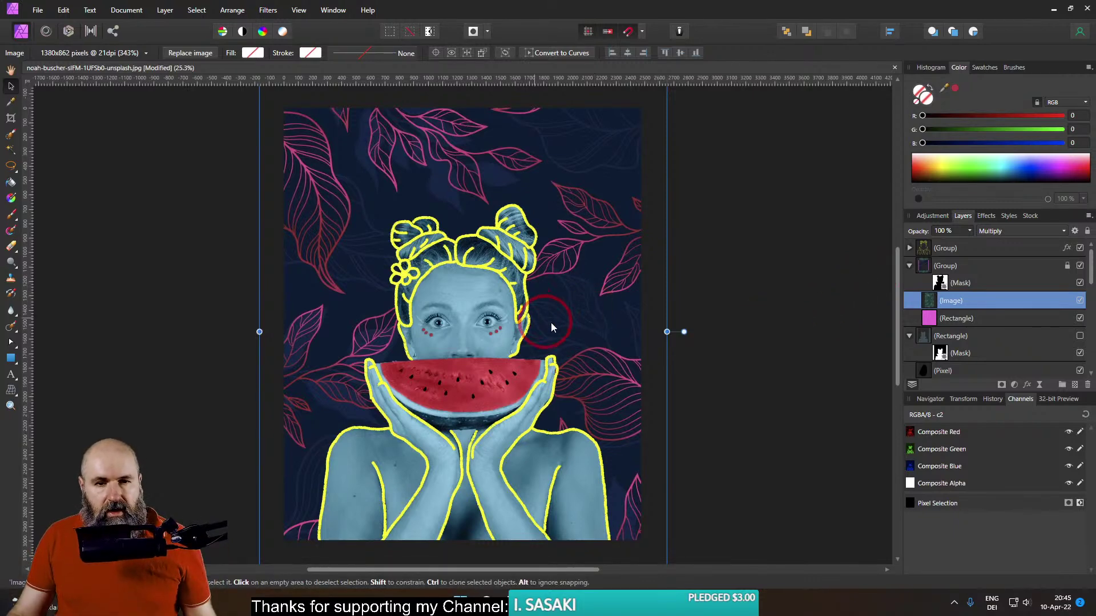
{"action": "scroll", "coordinate": [434, 318], "scroll_direction": "up", "scroll_amount": 4}
{"action": "scroll", "coordinate": [450, 318], "scroll_direction": "down", "scroll_amount": 2}
{"action": "scroll", "coordinate": [449, 318], "scroll_direction": "down", "scroll_amount": 2}
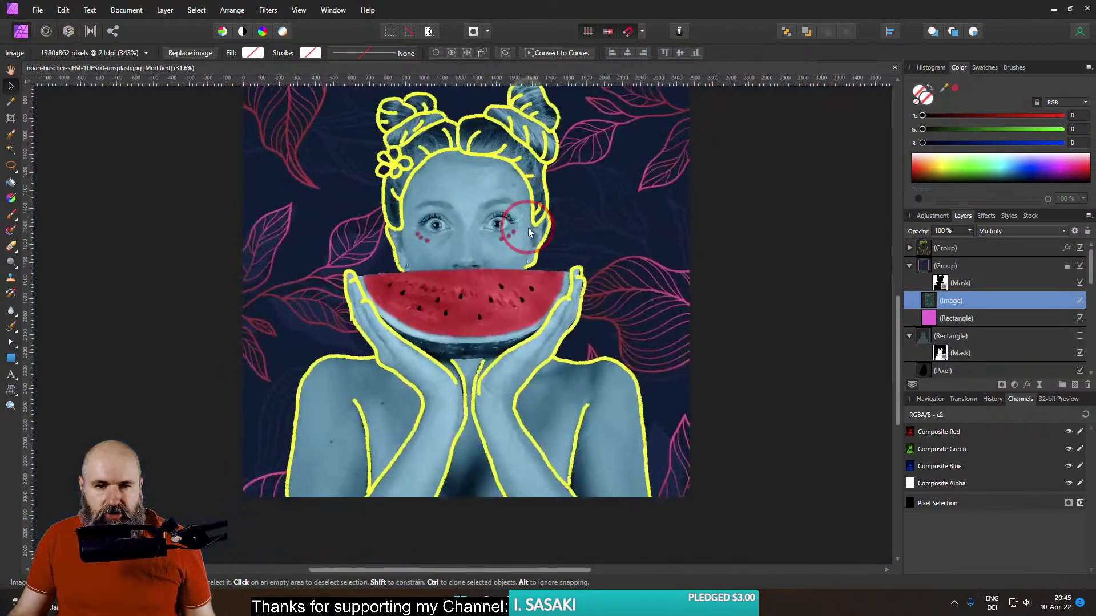
Switch to the Freepik page in the browser and search for "paper texture"
{"action": "left_click", "coordinate": [597, 579]}
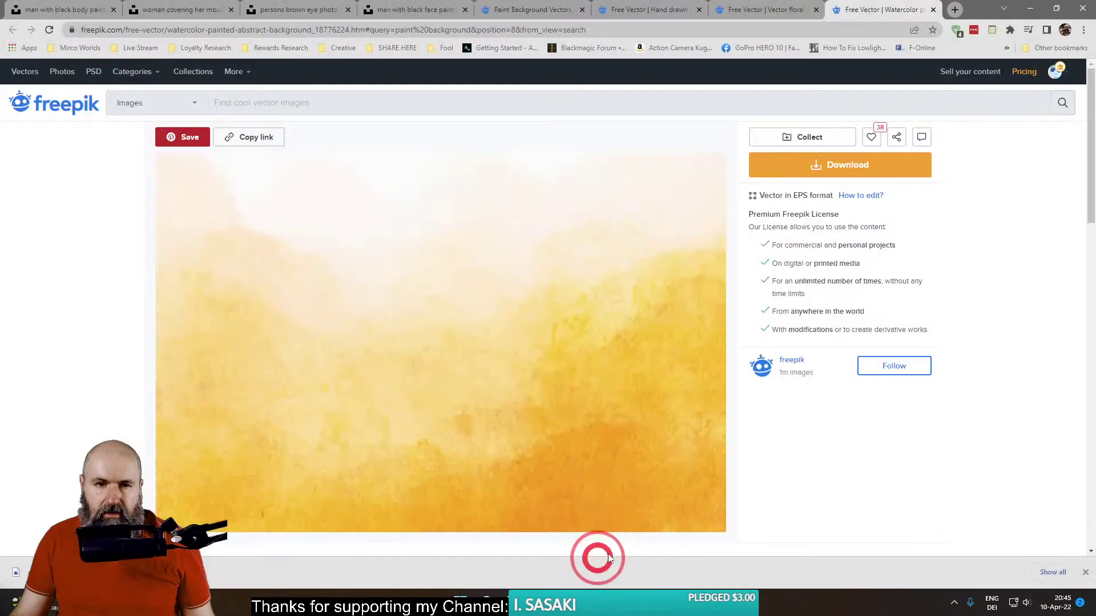
{"action": "left_click", "coordinate": [234, 109]}
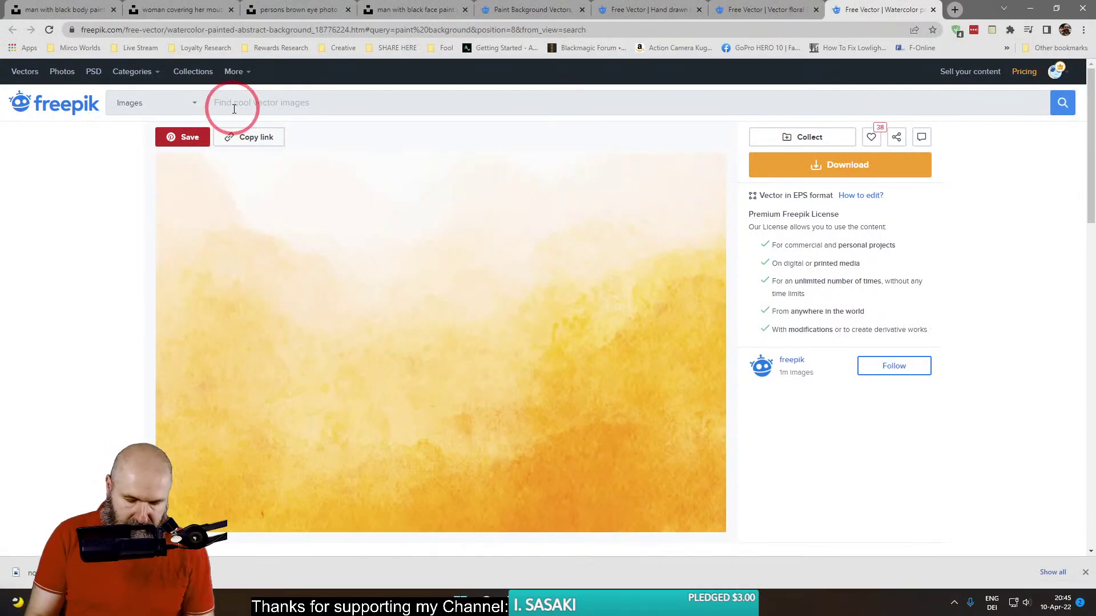
{"action": "type", "text": "paper text"}
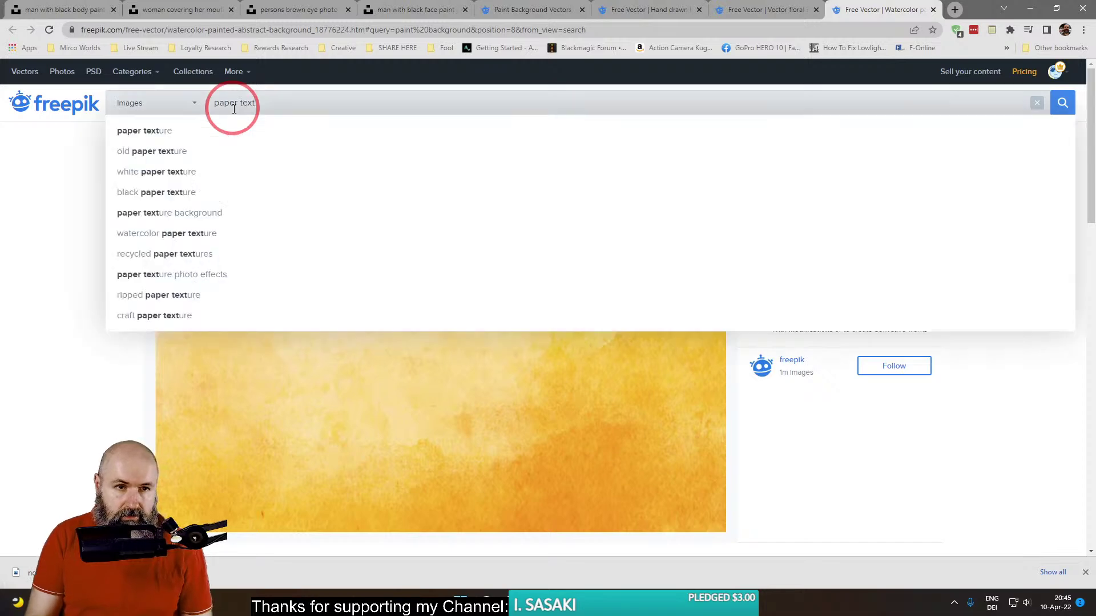
{"action": "type", "text": "u"}
{"action": "key", "text": "Down"}
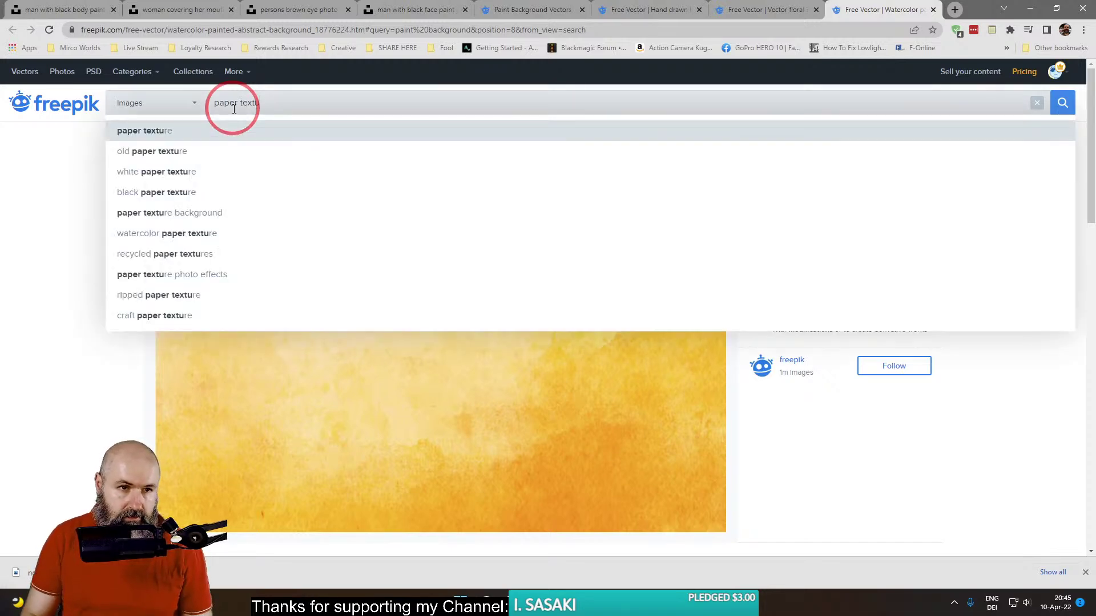
{"action": "key", "text": "Return"}
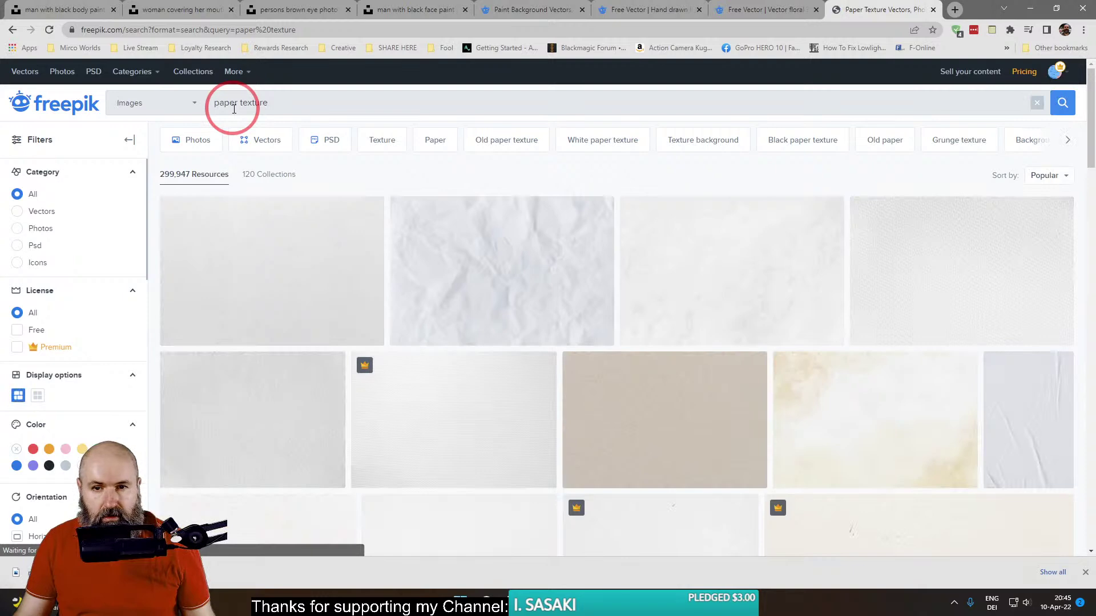
Download the crumpled white paper photo "Design space paper textured background" into the 14 WK folder, along with its license
{"action": "left_click", "coordinate": [488, 240]}
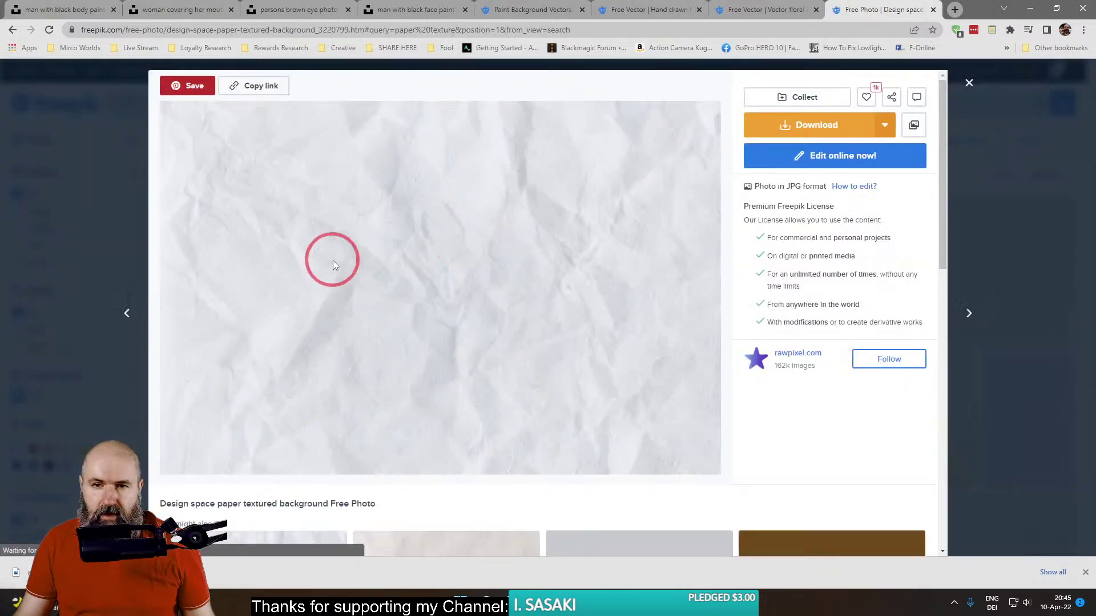
{"action": "left_click", "coordinate": [799, 126]}
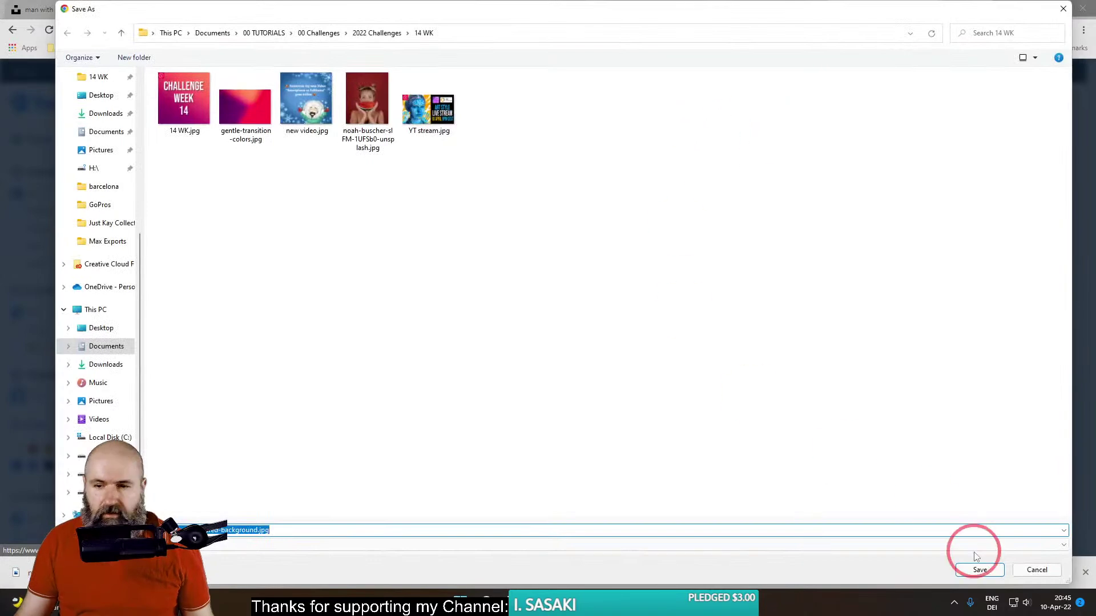
{"action": "left_click", "coordinate": [972, 558]}
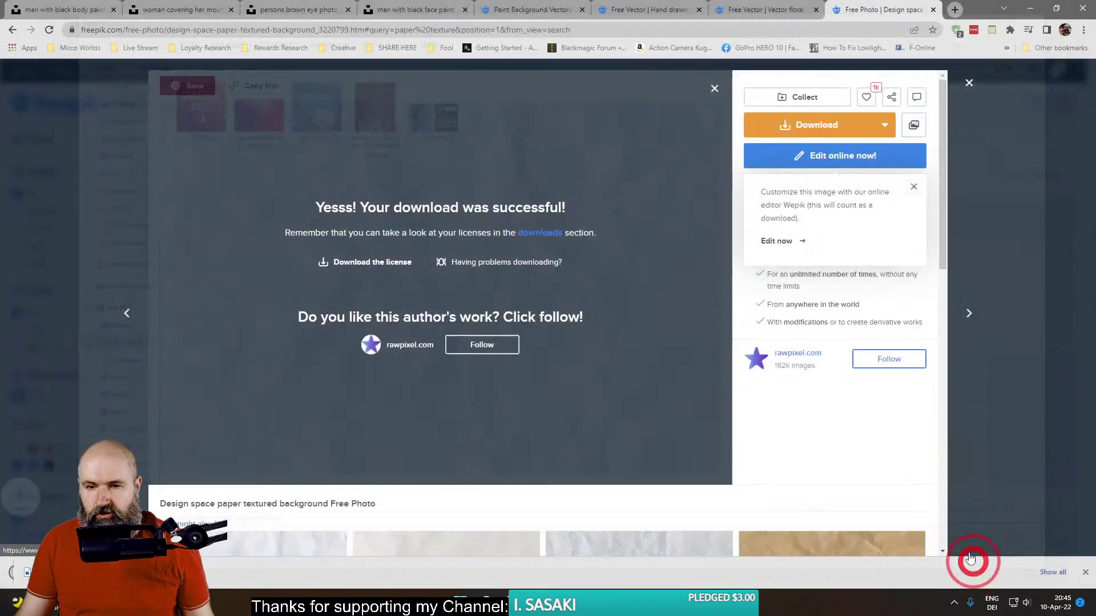
{"action": "left_click", "coordinate": [387, 262]}
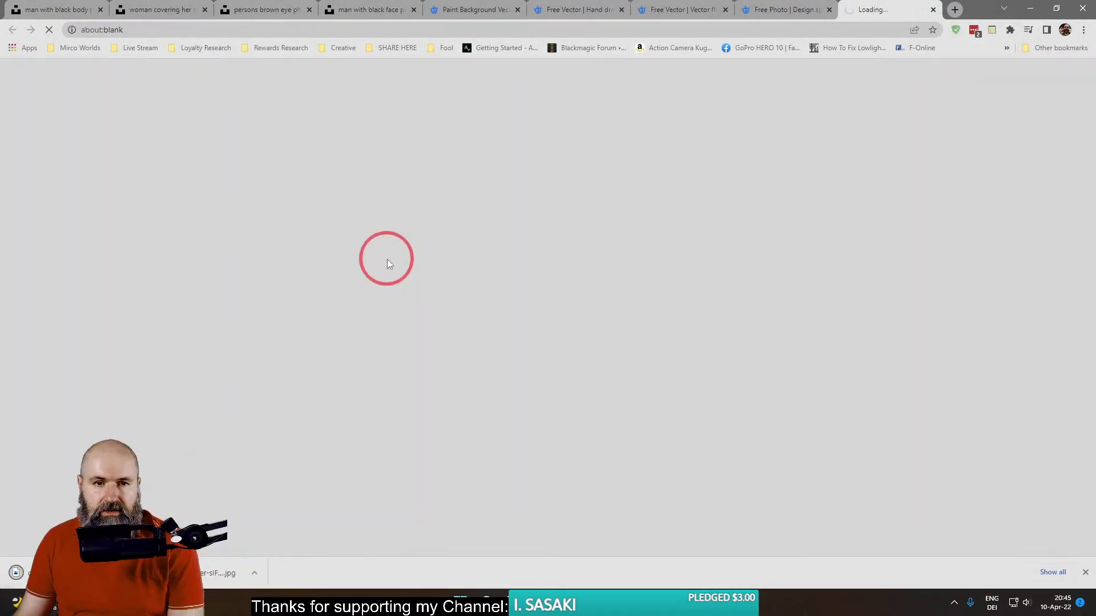
{"action": "key", "text": "Return"}
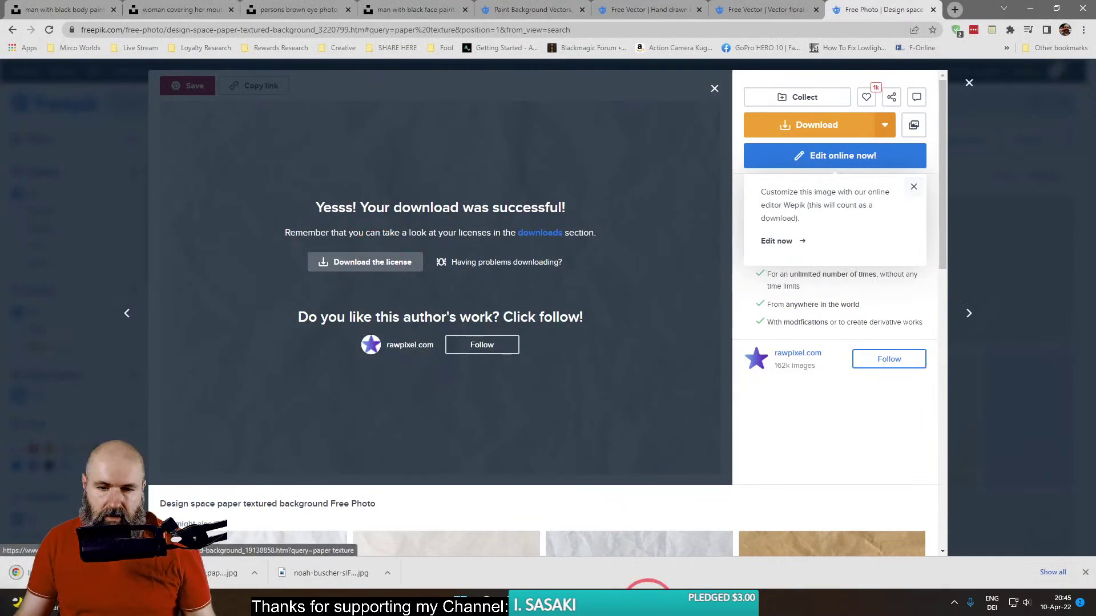
Return to Affinity Photo, place the downloaded paper texture at full size above all other layers, and select it
{"action": "left_click", "coordinate": [610, 595]}
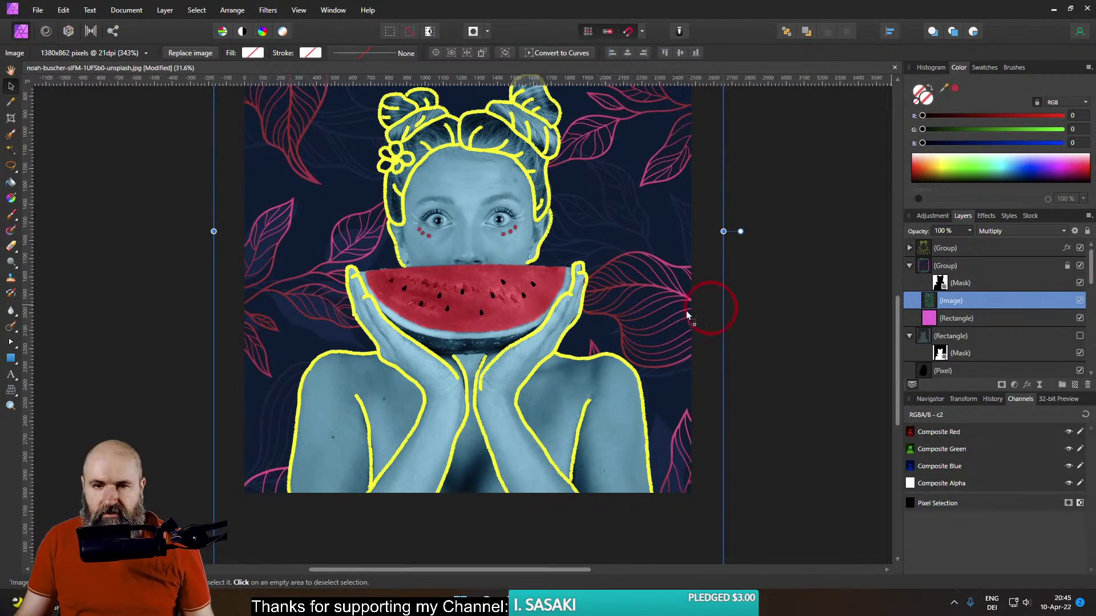
{"action": "left_click", "coordinate": [461, 294]}
{"action": "left_click", "coordinate": [813, 304]}
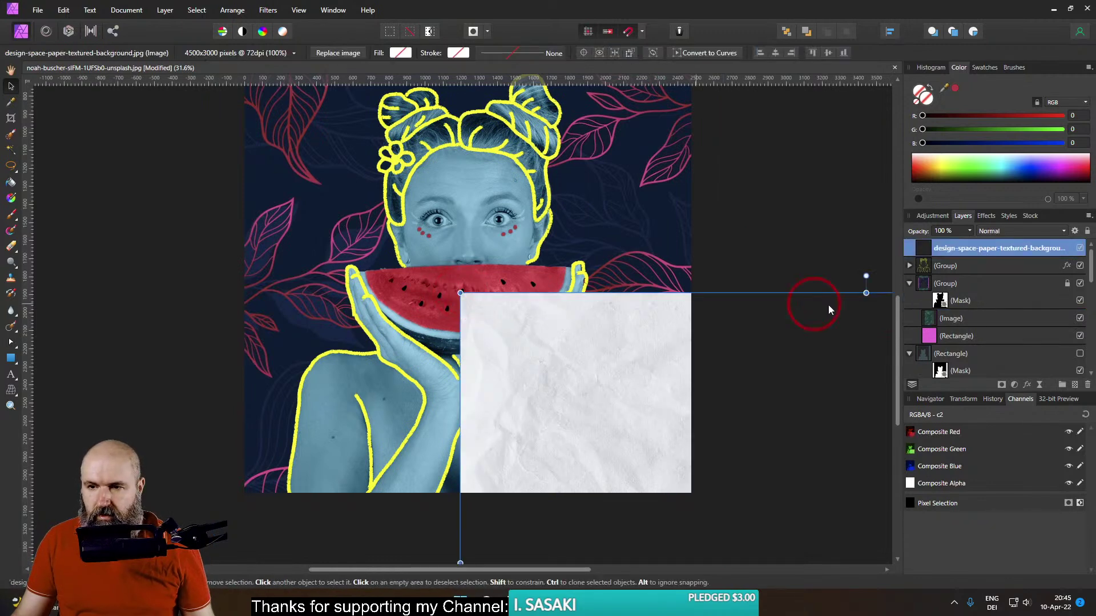
{"action": "left_click", "coordinate": [930, 319]}
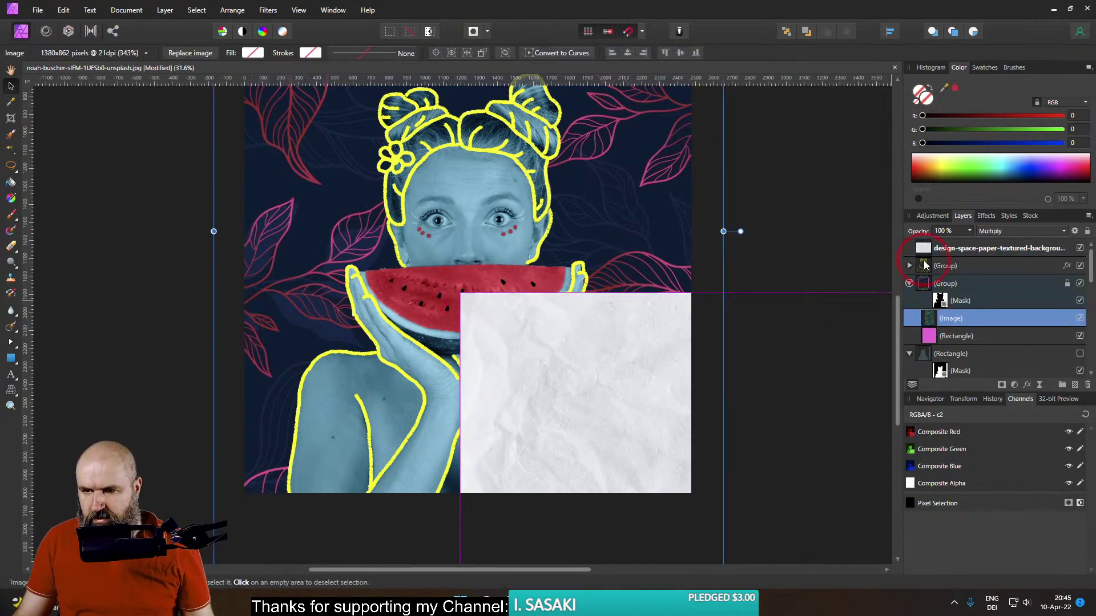
{"action": "left_click", "coordinate": [924, 249]}
Save the document in the 14 WK folder under the name "live stream art"
{"action": "left_click", "coordinate": [38, 10]}
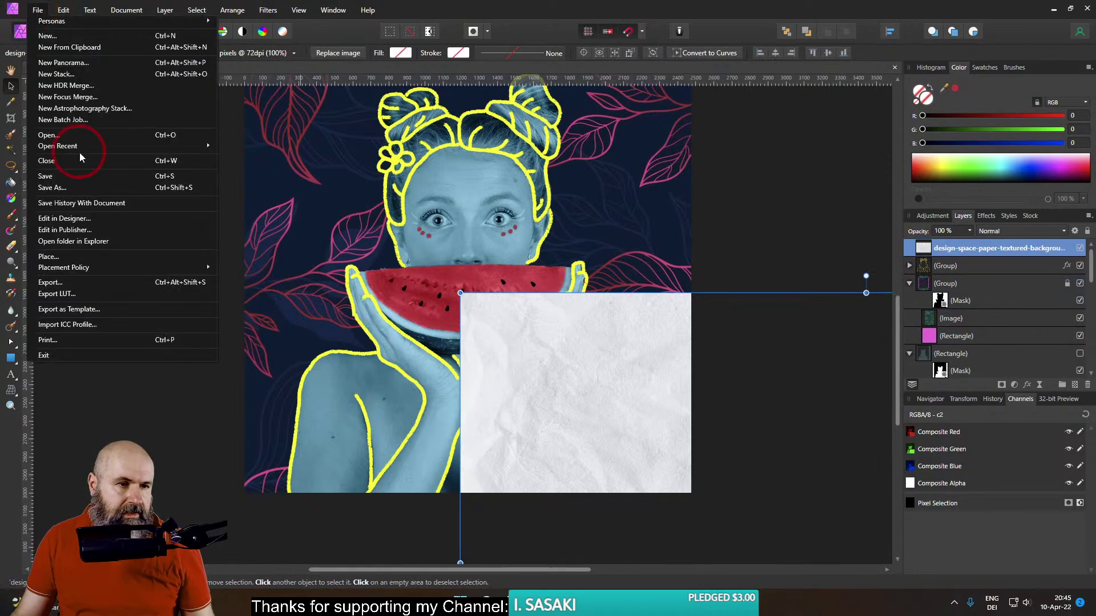
{"action": "left_click", "coordinate": [63, 187]}
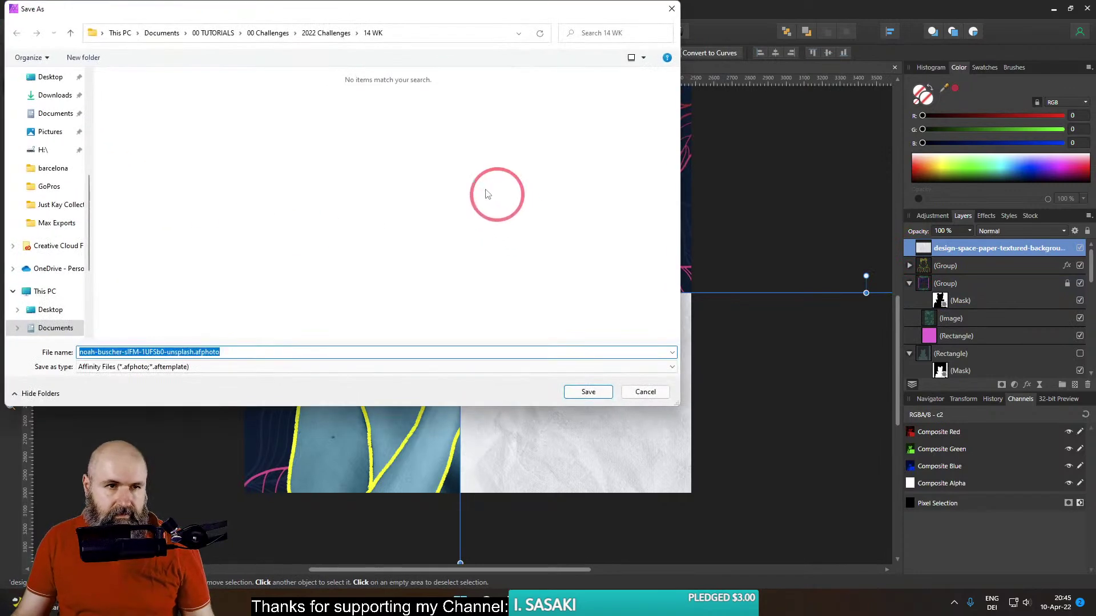
{"action": "type", "text": "live stream"}
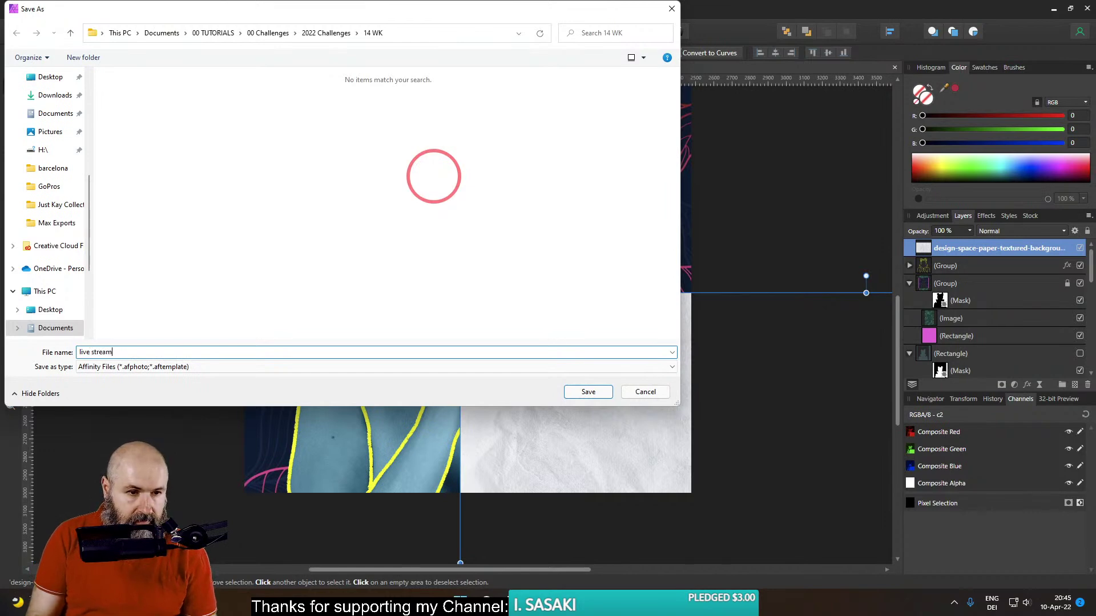
{"action": "type", "text": " art"}
{"action": "key", "text": "Return"}
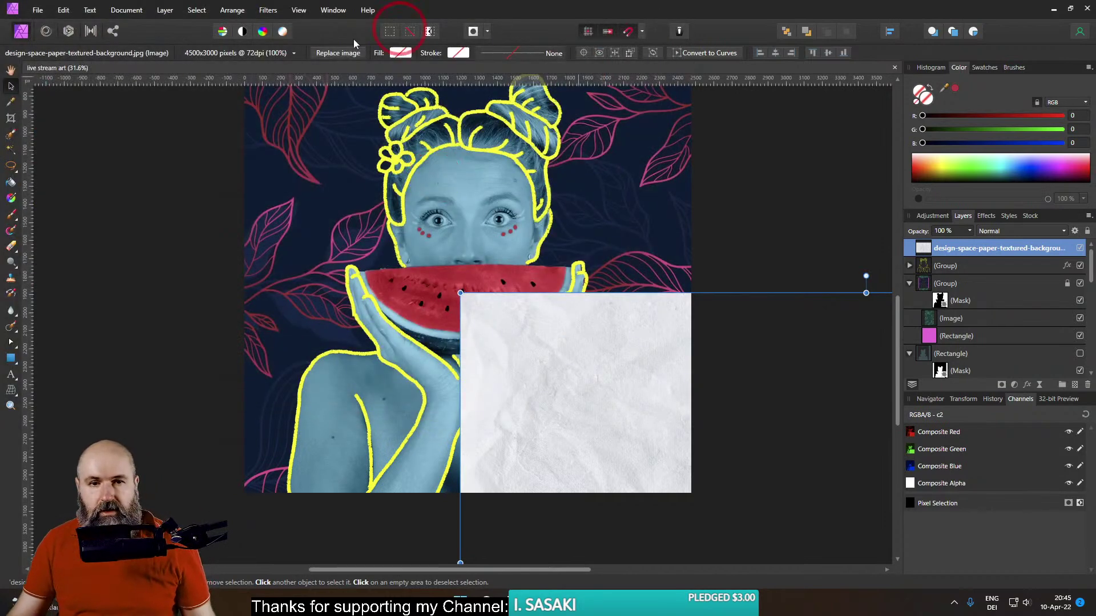
Rotate the paper texture 90° clockwise and move it so it covers the whole canvas
{"action": "left_click", "coordinate": [583, 306]}
{"action": "left_click_drag", "start_coordinate": [582, 330], "coordinate": [289, 176]}
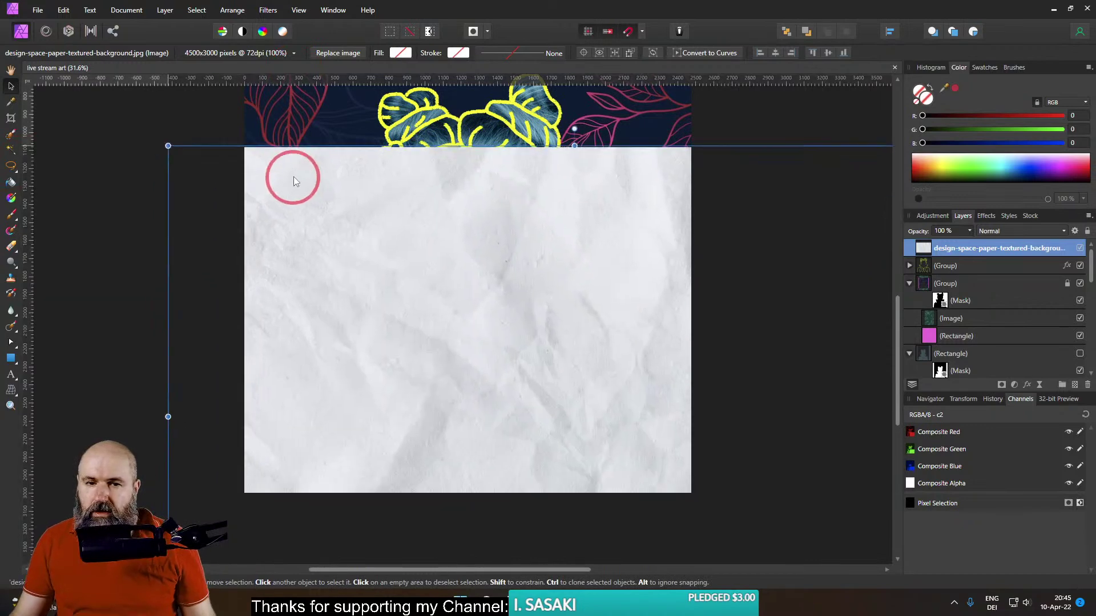
{"action": "scroll", "coordinate": [431, 257], "scroll_direction": "down", "scroll_amount": 5}
{"action": "left_click_drag", "start_coordinate": [469, 218], "coordinate": [543, 299]}
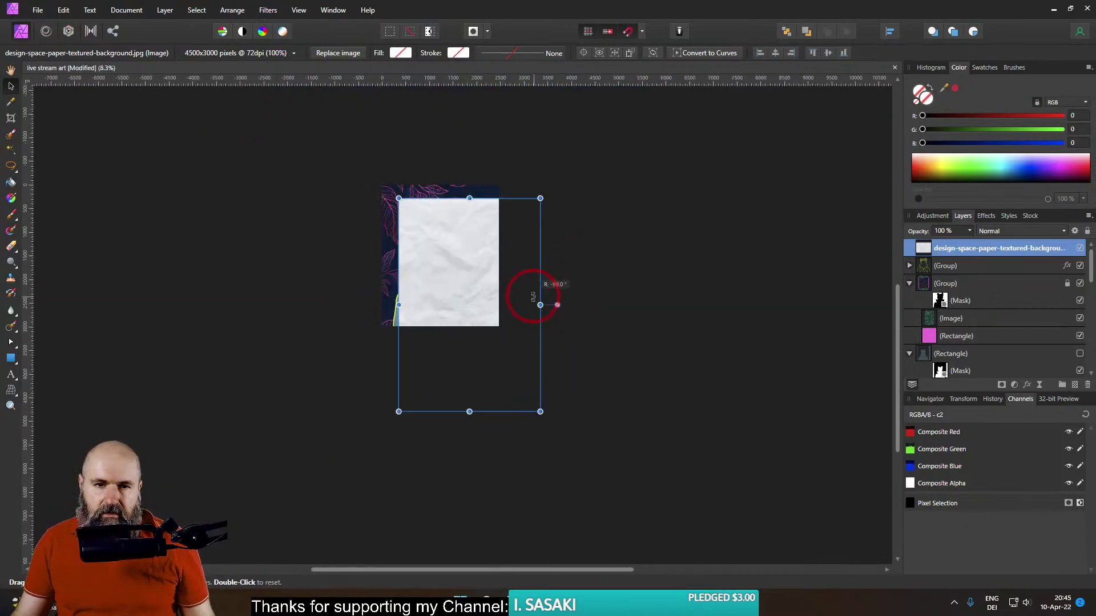
{"action": "left_click_drag", "start_coordinate": [472, 277], "coordinate": [450, 240]}
{"action": "scroll", "coordinate": [449, 240], "scroll_direction": "up", "scroll_amount": 4}
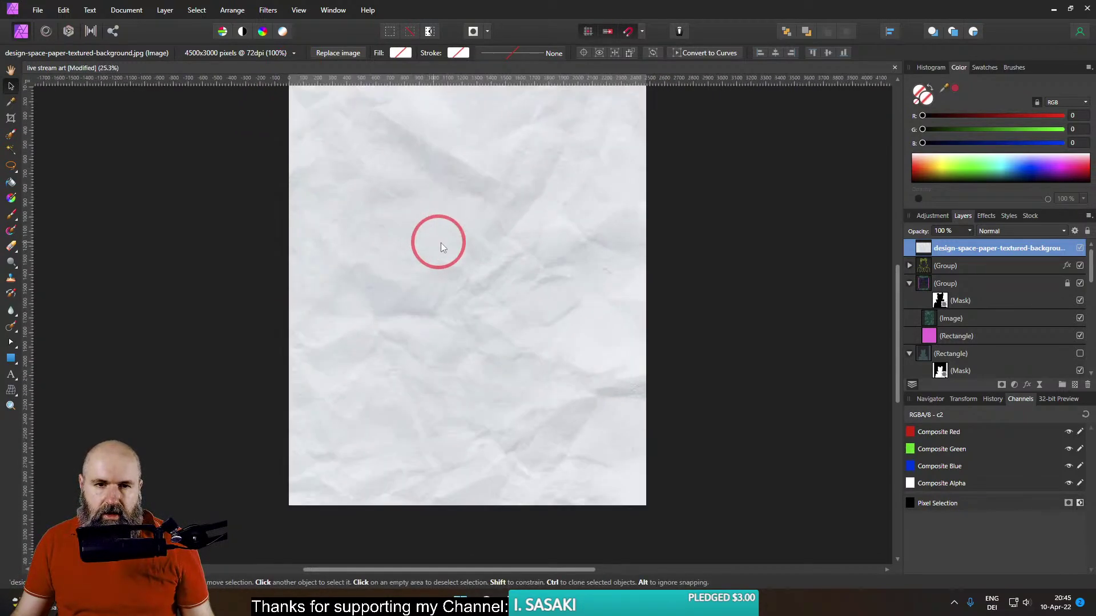
Set the paper texture's blend mode to Multiply and shift it slightly upward over the portrait
{"action": "left_click", "coordinate": [908, 251]}
{"action": "left_click", "coordinate": [998, 234]}
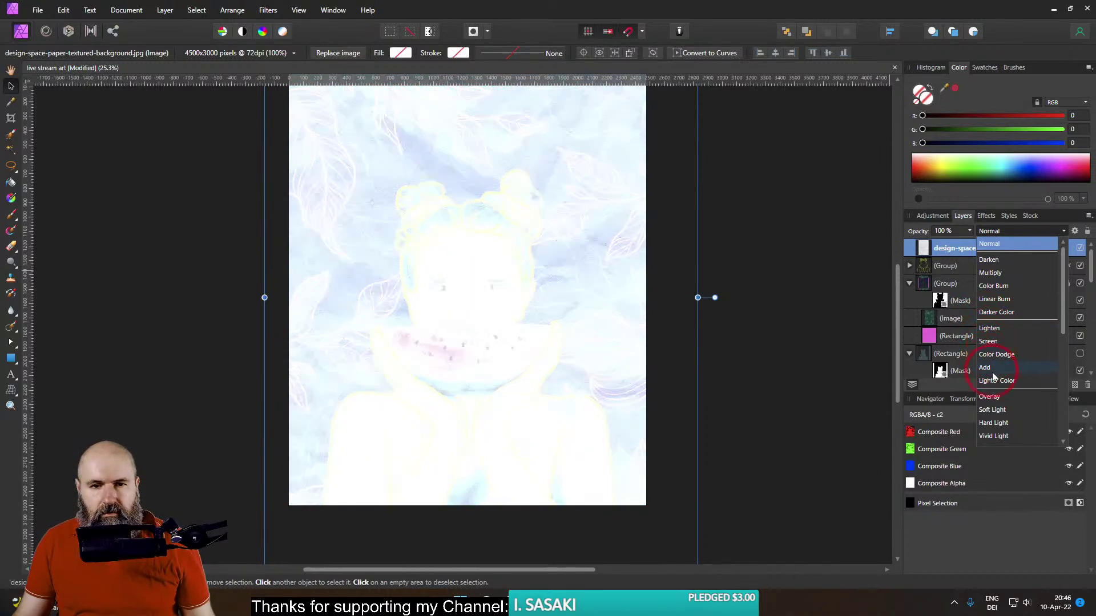
{"action": "left_click", "coordinate": [990, 272]}
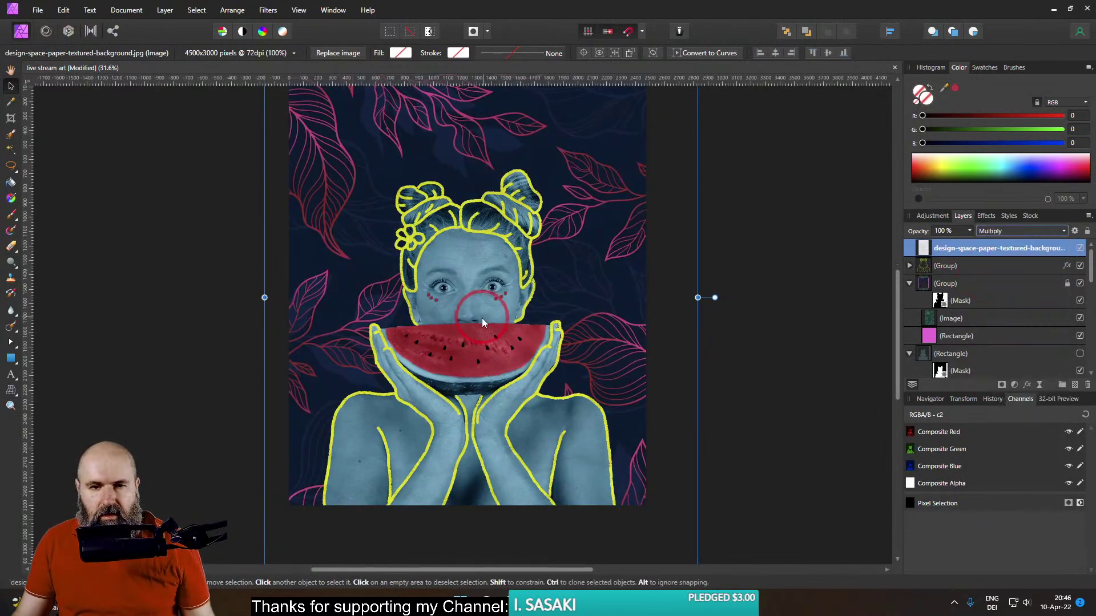
{"action": "scroll", "coordinate": [482, 318], "scroll_direction": "up", "scroll_amount": 3}
{"action": "scroll", "coordinate": [526, 330], "scroll_direction": "up", "scroll_amount": 1}
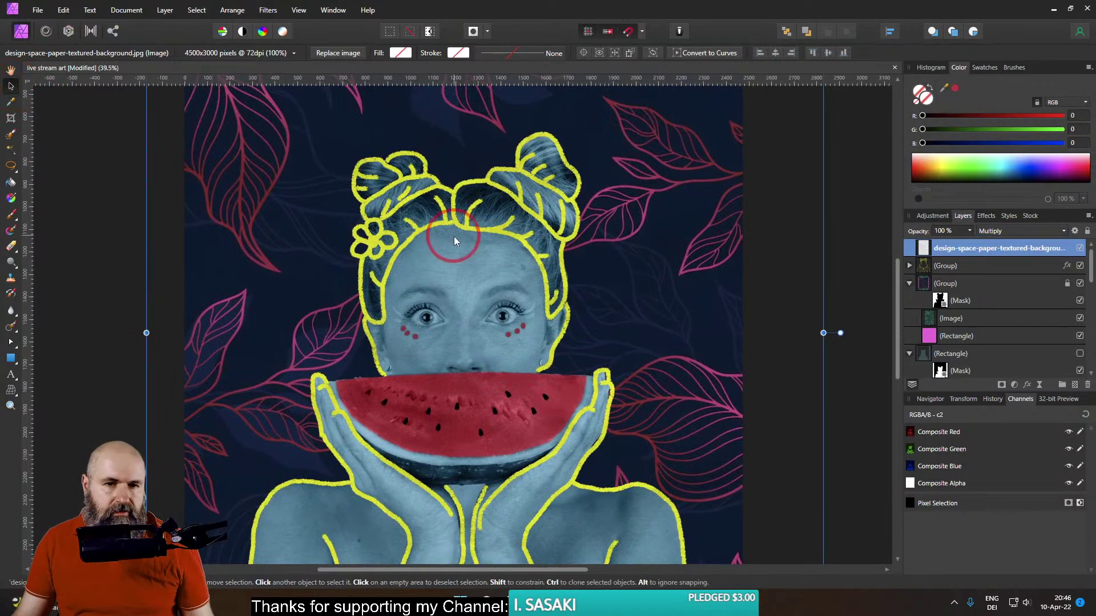
{"action": "left_click_drag", "start_coordinate": [423, 174], "coordinate": [457, 227]}
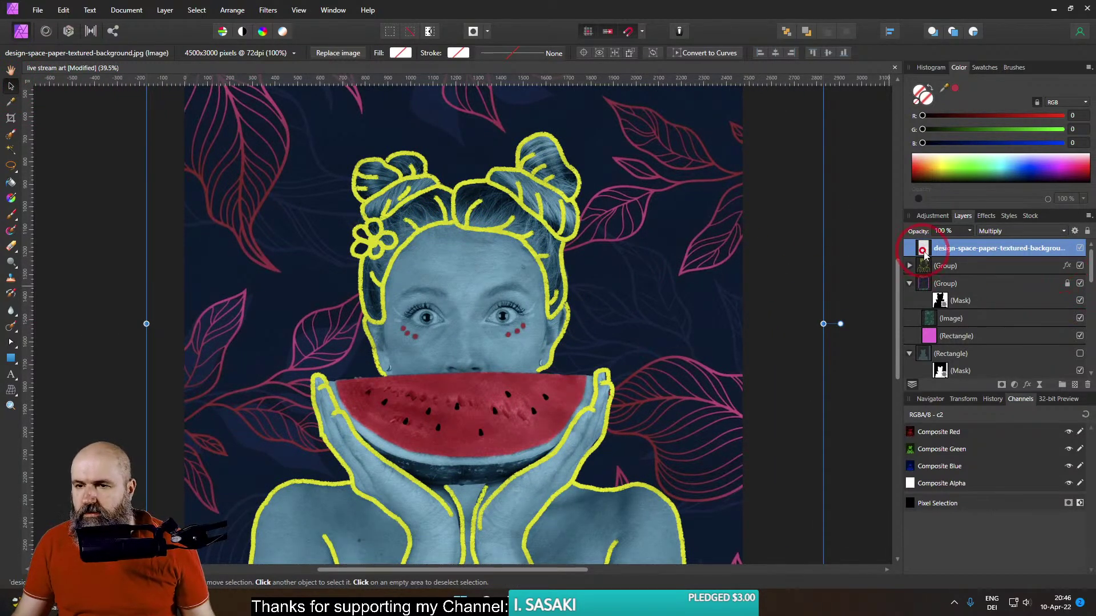
Add a Levels adjustment to the paper texture with black level 26%, white level 77% and gamma about 1.56
{"action": "left_click", "coordinate": [1014, 385]}
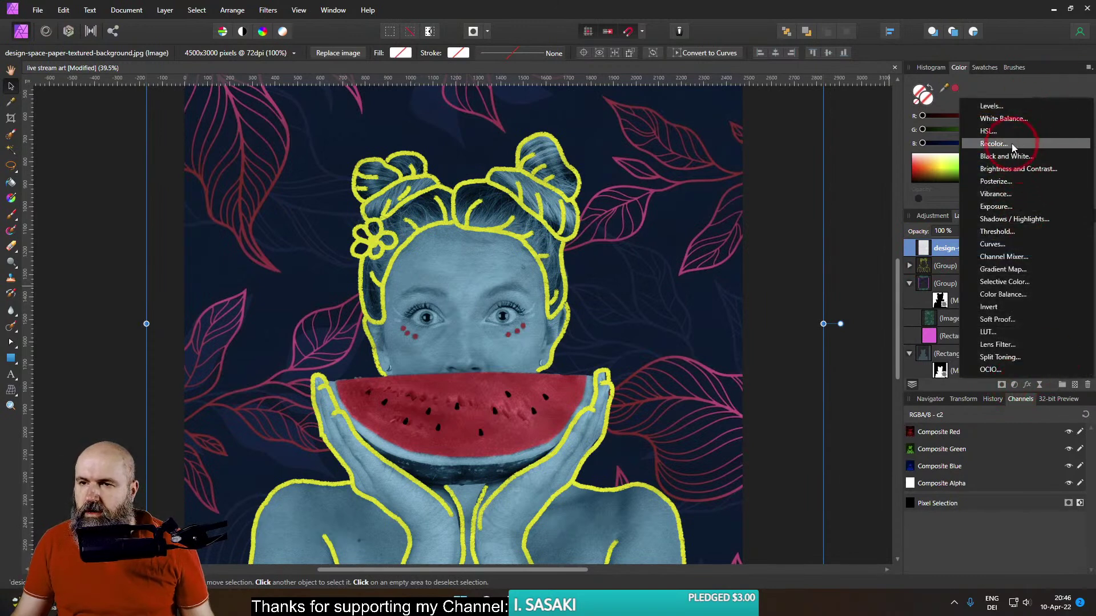
{"action": "left_click", "coordinate": [1005, 106]}
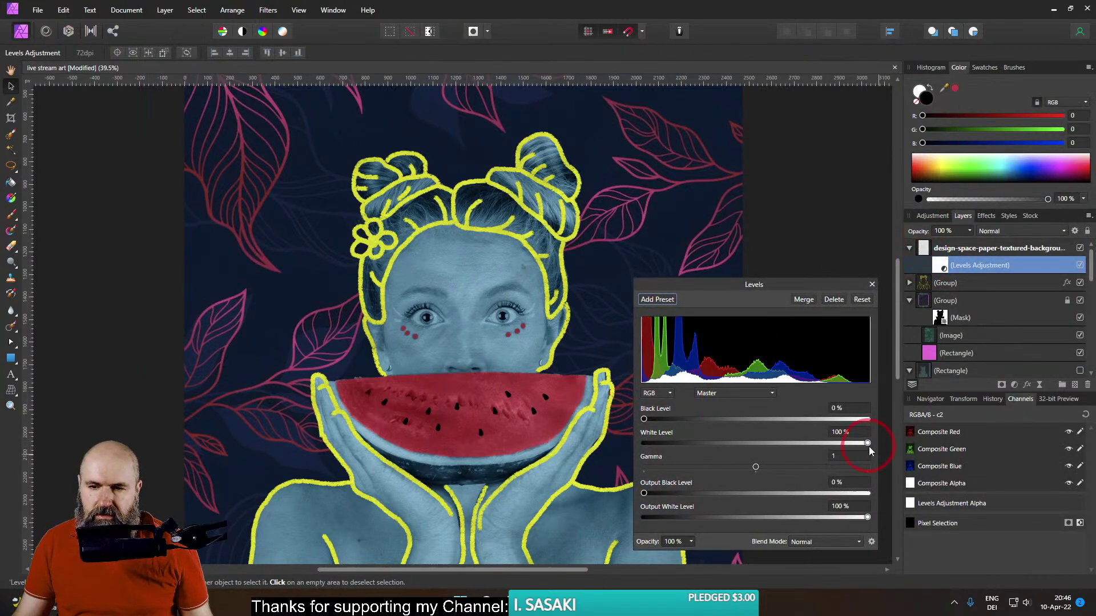
{"action": "left_click_drag", "start_coordinate": [867, 444], "coordinate": [818, 443]}
{"action": "left_click_drag", "start_coordinate": [644, 422], "coordinate": [702, 421]}
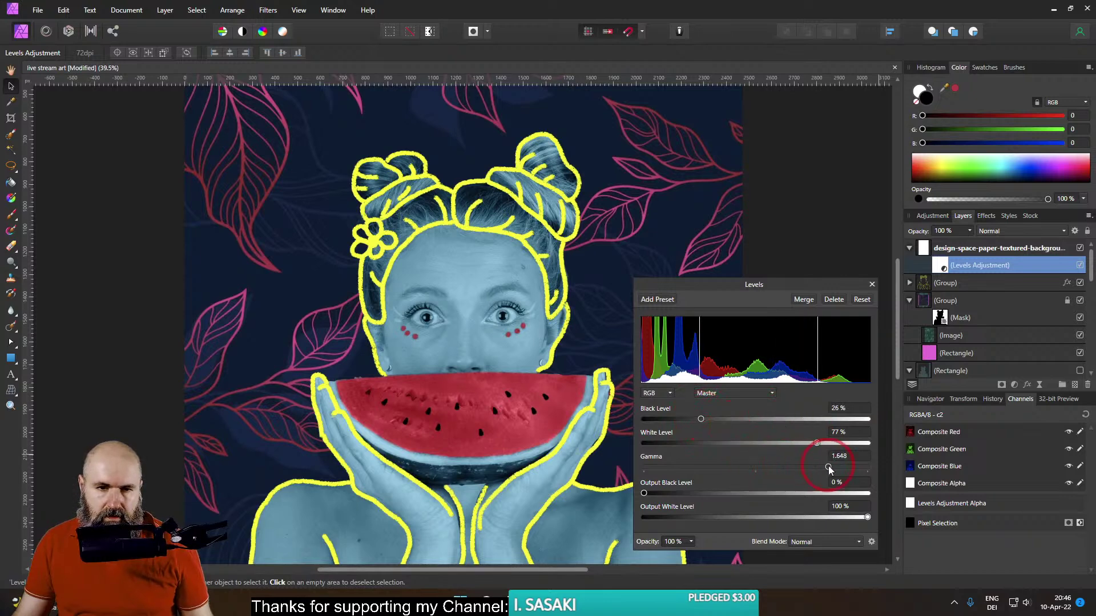
{"action": "left_click_drag", "start_coordinate": [829, 468], "coordinate": [805, 467]}
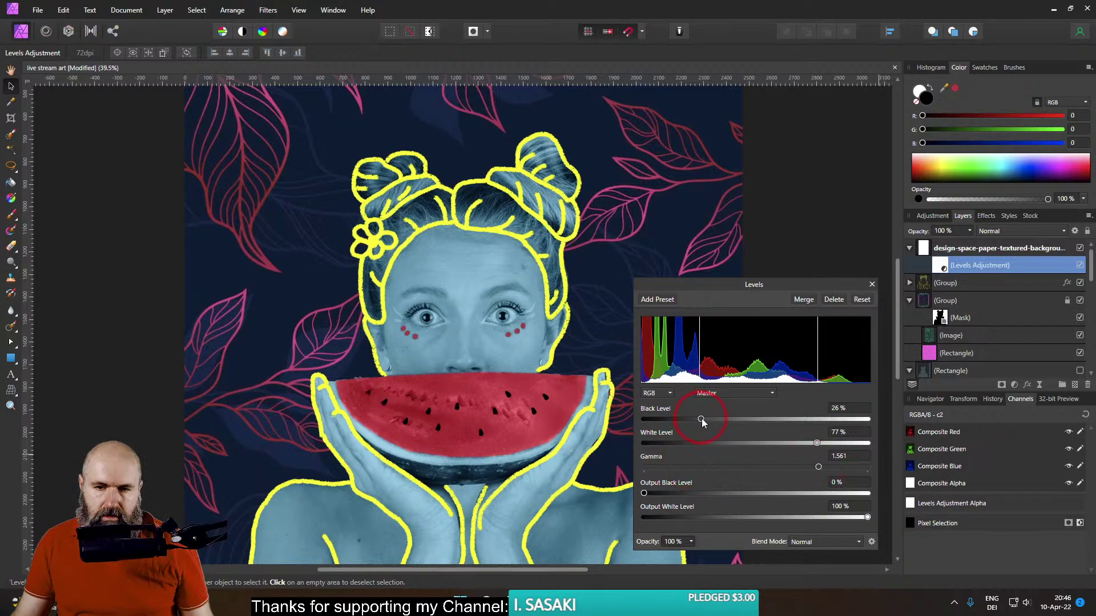
{"action": "mouse_move", "coordinate": [703, 423]}
{"action": "left_mouse_down"}
{"action": "mouse_move", "coordinate": [657, 422]}
{"action": "mouse_move", "coordinate": [702, 423]}
{"action": "left_mouse_up"}
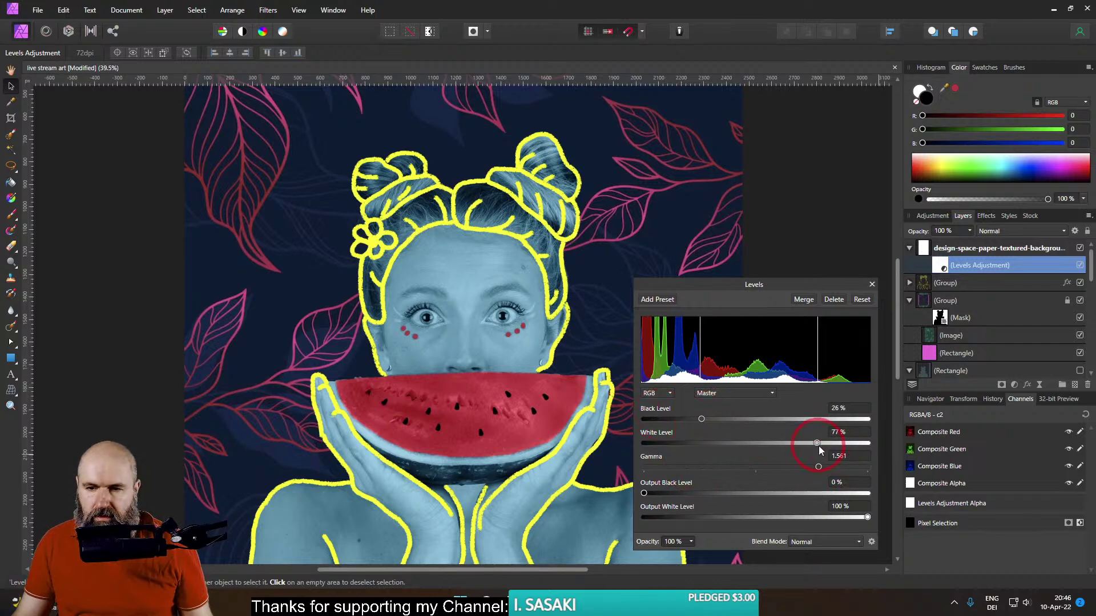
Readjust the paper texture's Levels to white level 90%, black level 31% and gamma about 1.1
{"action": "left_click_drag", "start_coordinate": [820, 441], "coordinate": [846, 448]}
{"action": "left_click_drag", "start_coordinate": [825, 443], "coordinate": [846, 445]}
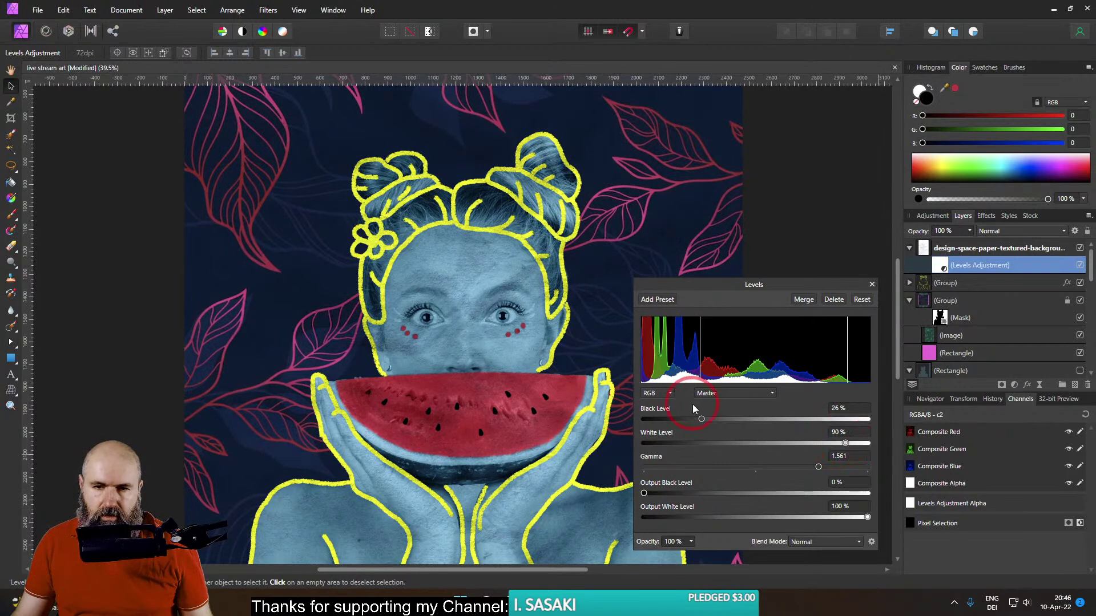
{"action": "mouse_move", "coordinate": [703, 419]}
{"action": "left_mouse_down"}
{"action": "mouse_move", "coordinate": [670, 419]}
{"action": "mouse_move", "coordinate": [714, 423]}
{"action": "left_mouse_up"}
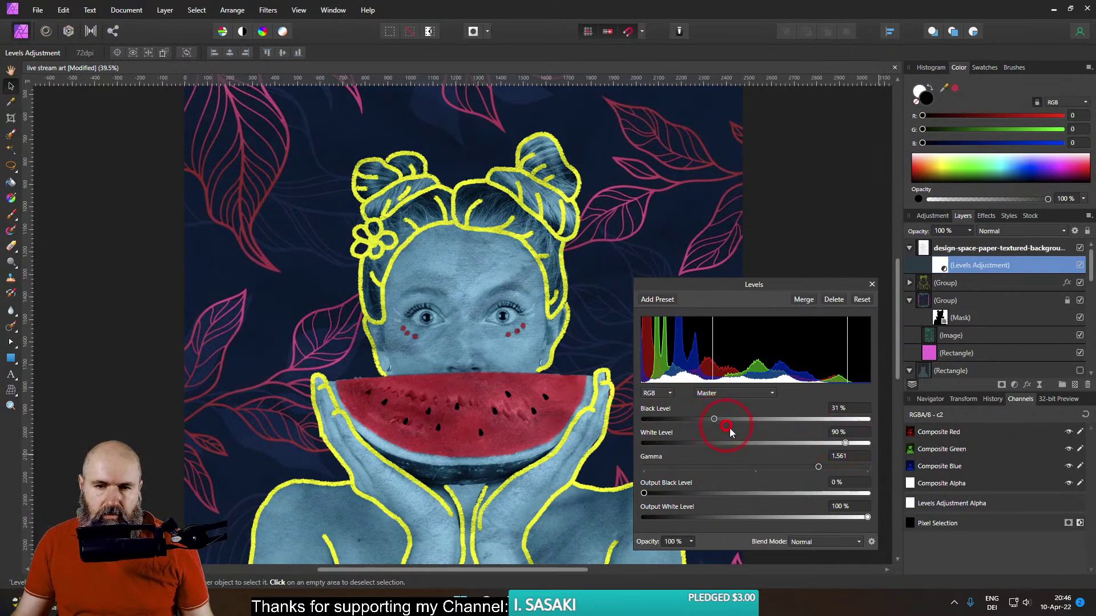
{"action": "left_click_drag", "start_coordinate": [818, 467], "coordinate": [768, 461]}
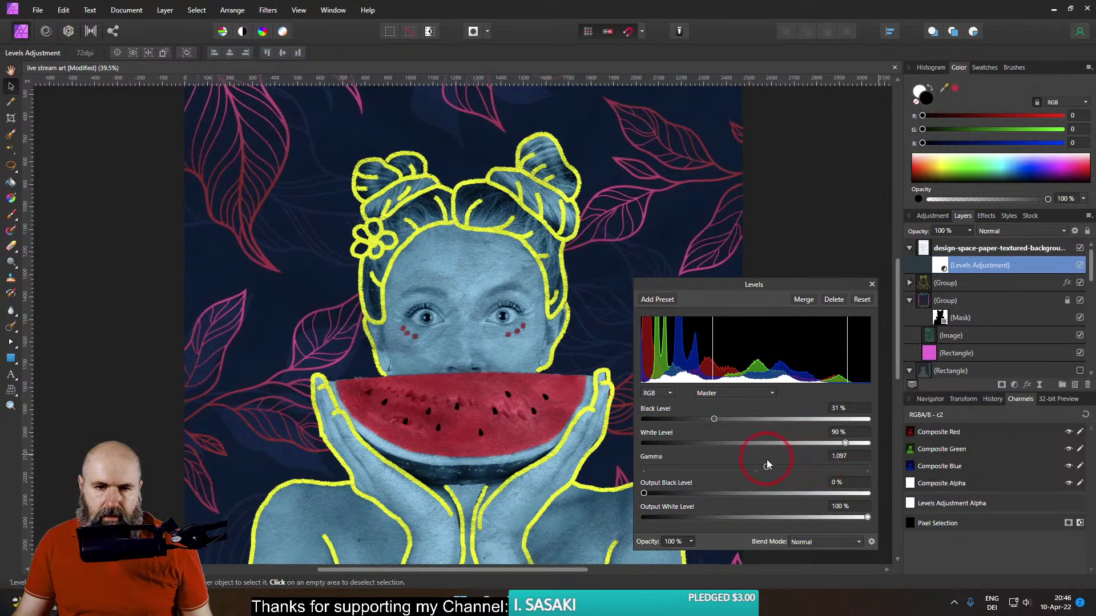
Delete the Levels adjustment and the crumpled paper texture layer from the portrait
{"action": "scroll", "coordinate": [569, 388], "scroll_direction": "down", "scroll_amount": 3}
{"action": "scroll", "coordinate": [644, 365], "scroll_direction": "up", "scroll_amount": 2}
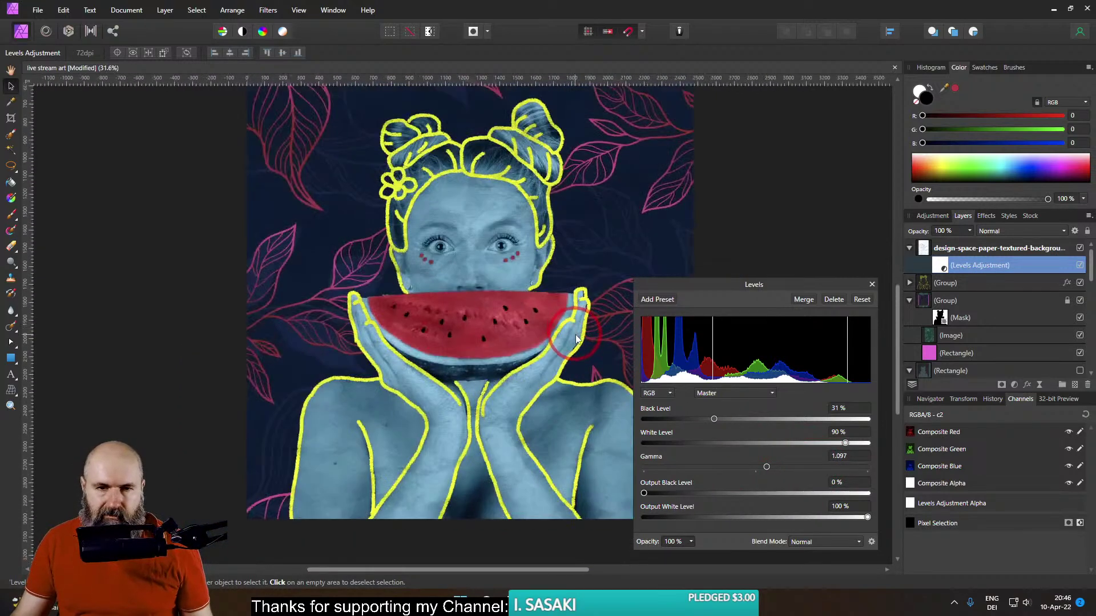
{"action": "left_click", "coordinate": [838, 299]}
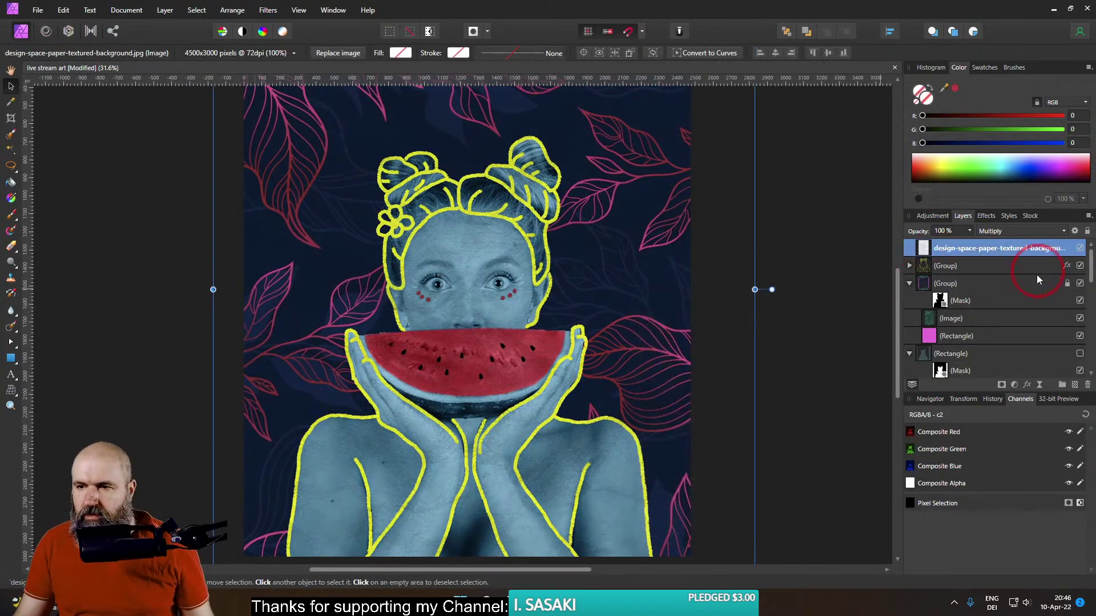
{"action": "left_click", "coordinate": [1087, 385]}
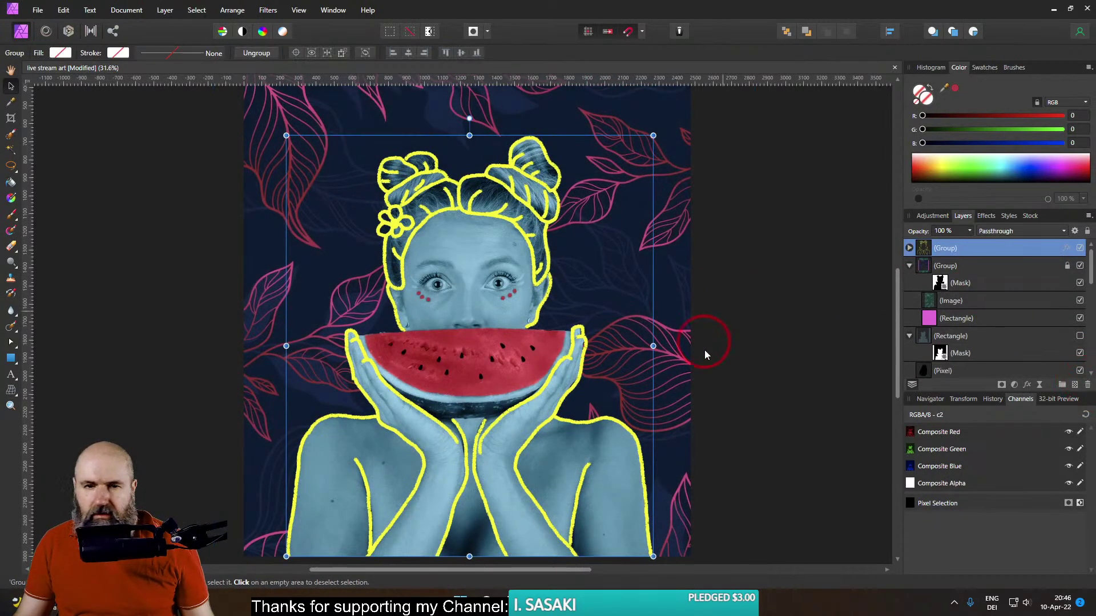
Switch to the web browser and open the Unsplash site in a new tab
{"action": "mouse_move", "coordinate": [608, 604]}
{"action": "left_click", "coordinate": [567, 553]}
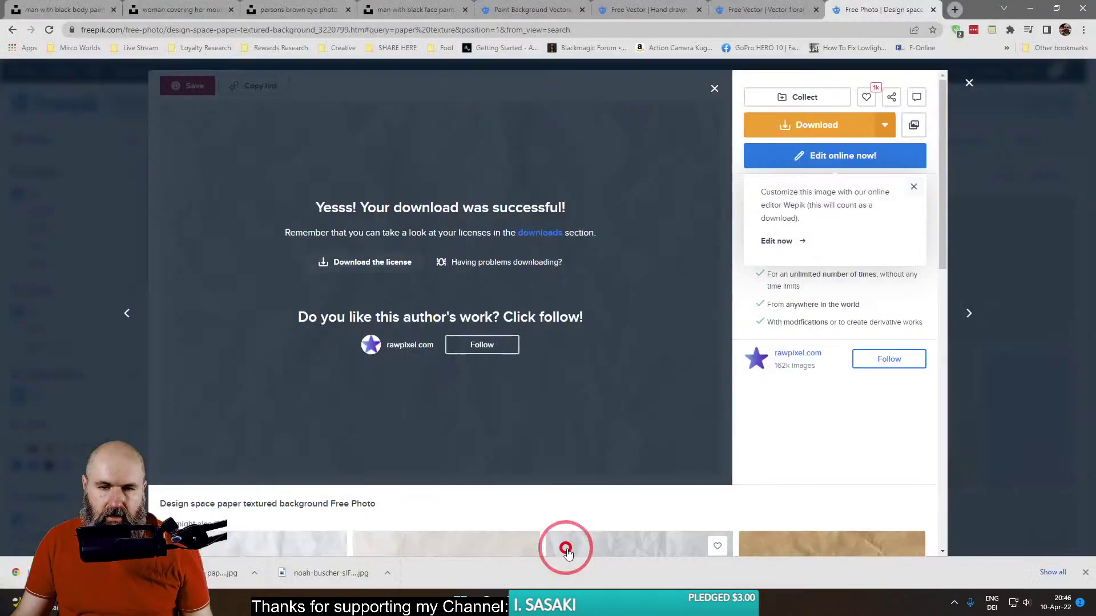
{"action": "left_click", "coordinate": [955, 9]}
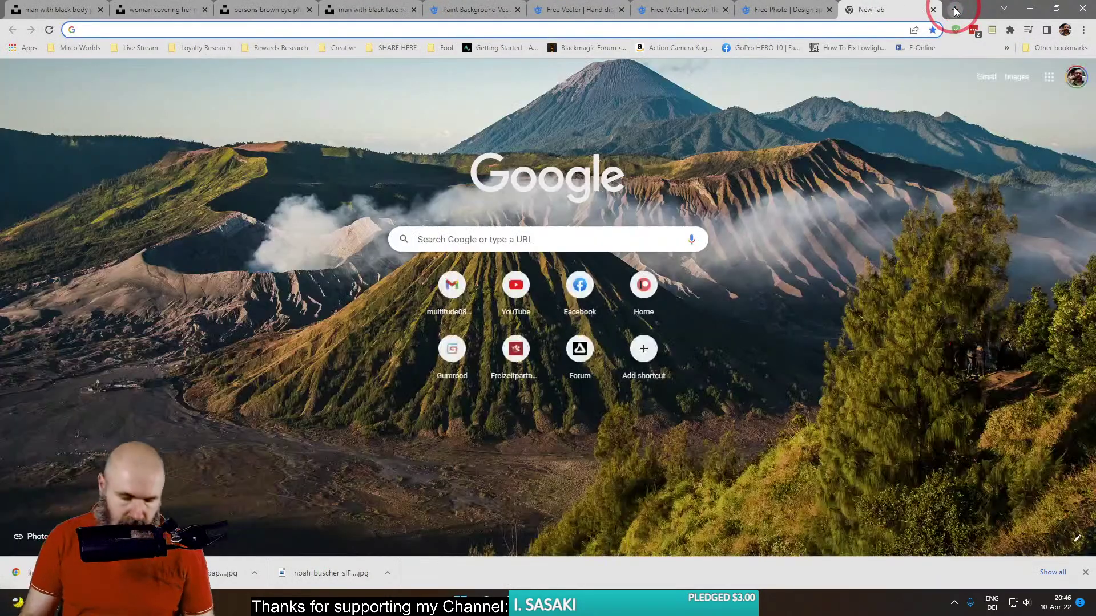
{"action": "type", "text": "uns"}
{"action": "key", "text": "Return"}
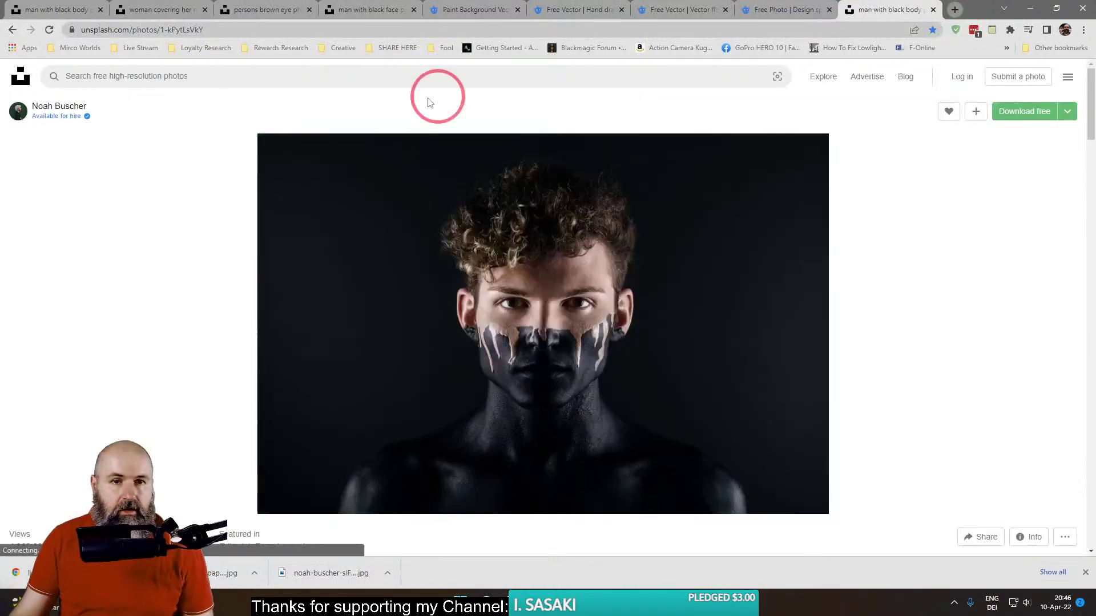
Search Unsplash for "grunge" photos
{"action": "left_click", "coordinate": [306, 76]}
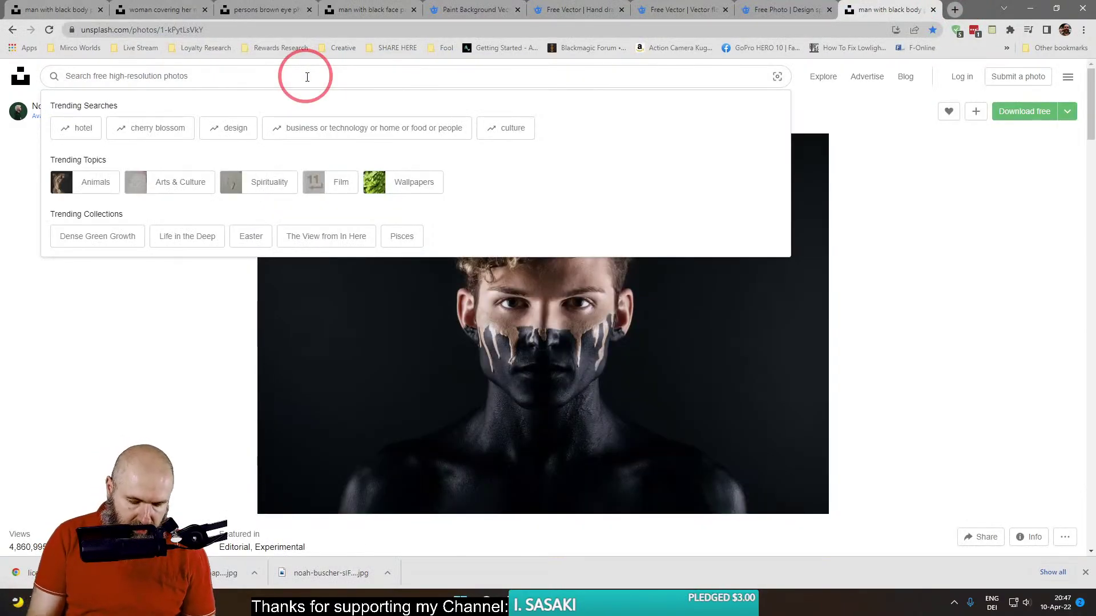
{"action": "type", "text": "grunge"}
{"action": "key", "text": "Return"}
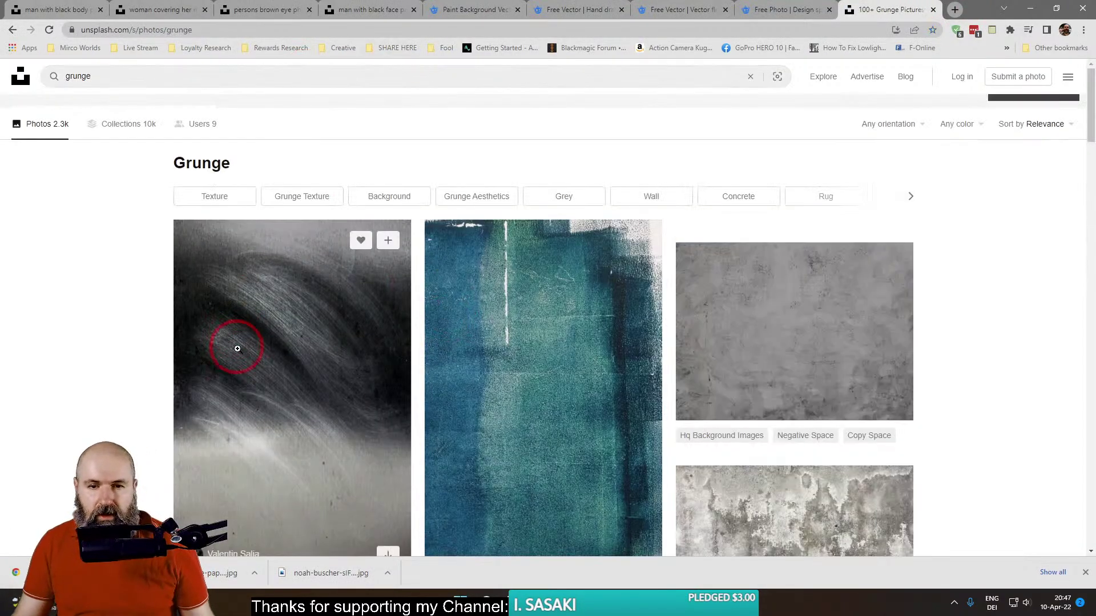
Download the scratched black-and-white grunge photo from the search results into the 14 WK folder
{"action": "scroll", "coordinate": [416, 367], "scroll_direction": "down", "scroll_amount": 3}
{"action": "left_click", "coordinate": [289, 237]}
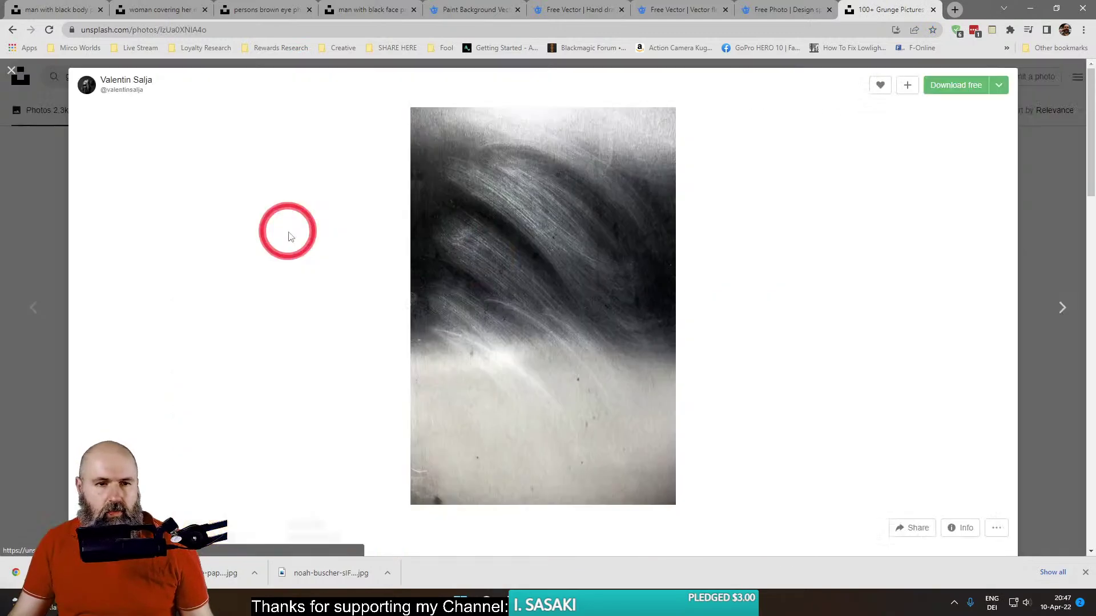
{"action": "left_click", "coordinate": [956, 86]}
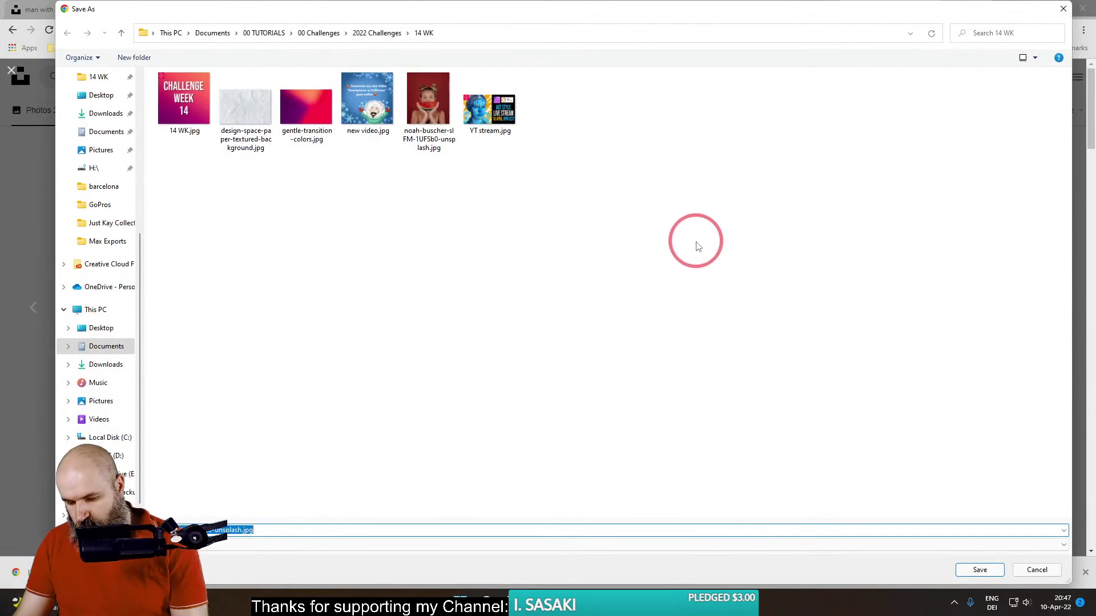
{"action": "key", "text": "Return"}
Switch back to Affinity Photo, place the downloaded grunge photo in the document and move it to cover the whole canvas
{"action": "left_click", "coordinate": [614, 602]}
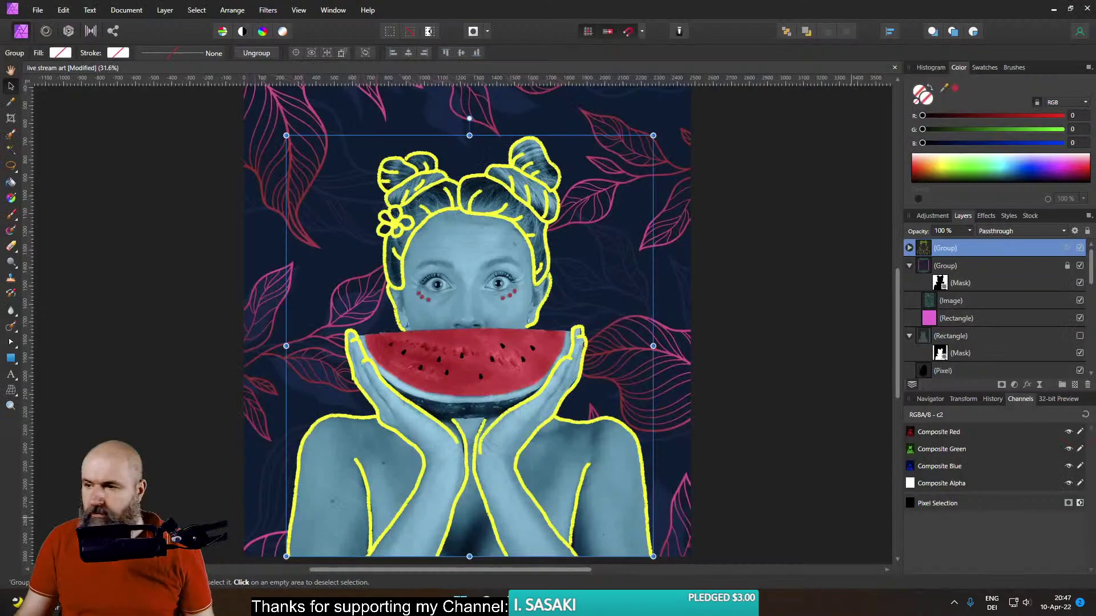
{"action": "left_click", "coordinate": [450, 287]}
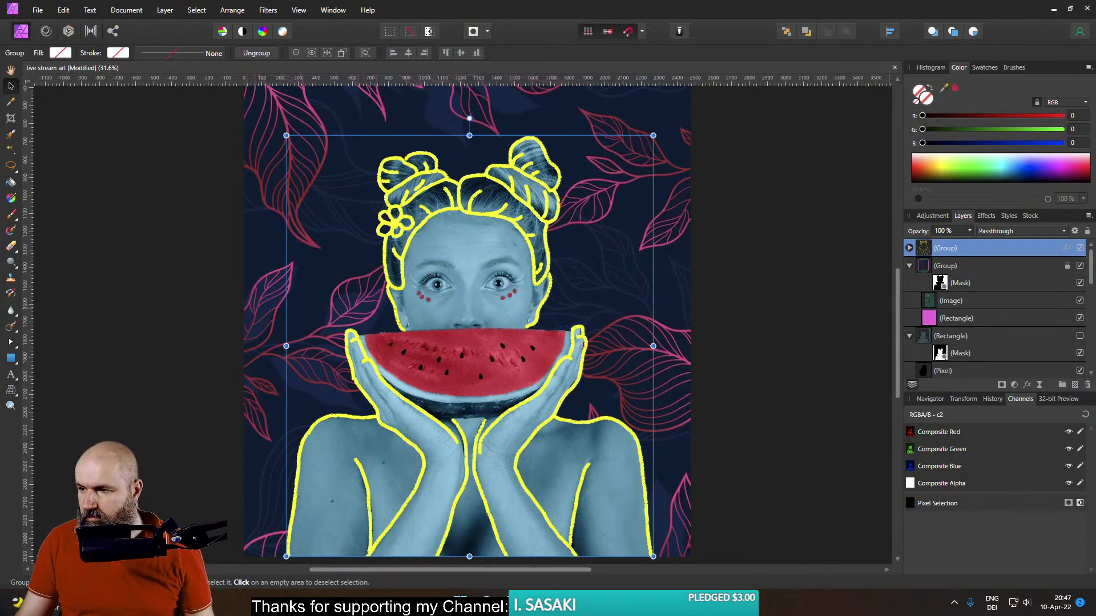
{"action": "left_click_drag", "start_coordinate": [1095, 300], "coordinate": [534, 294]}
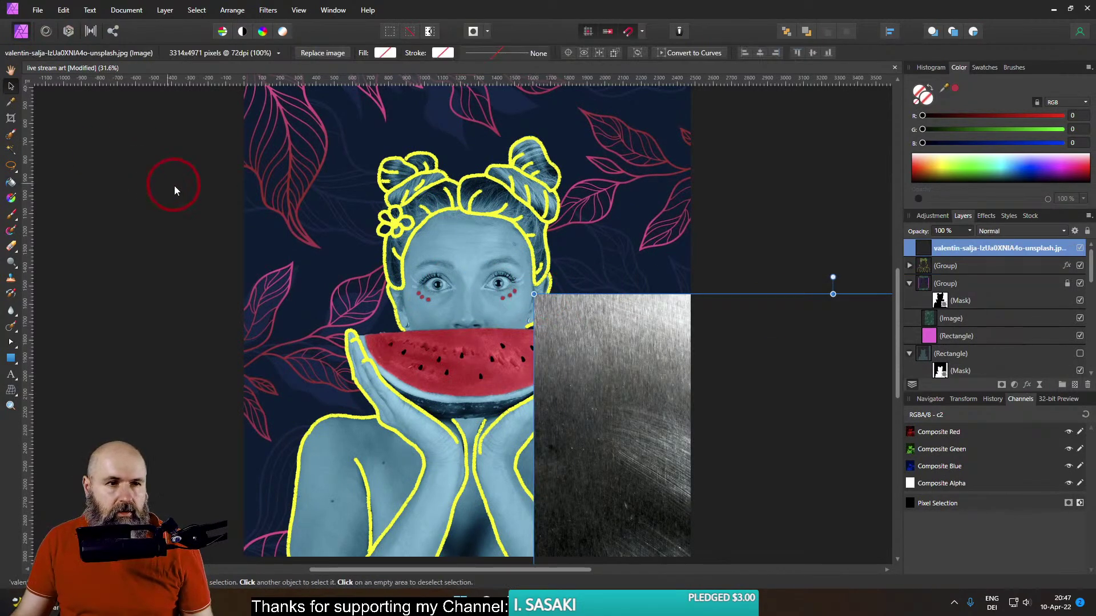
{"action": "scroll", "coordinate": [173, 186], "scroll_direction": "down", "scroll_amount": 1}
{"action": "mouse_move", "coordinate": [563, 330]}
{"action": "left_mouse_down"}
{"action": "mouse_move", "coordinate": [389, 221]}
{"action": "mouse_move", "coordinate": [272, 80]}
{"action": "mouse_move", "coordinate": [294, 94]}
{"action": "left_mouse_up"}
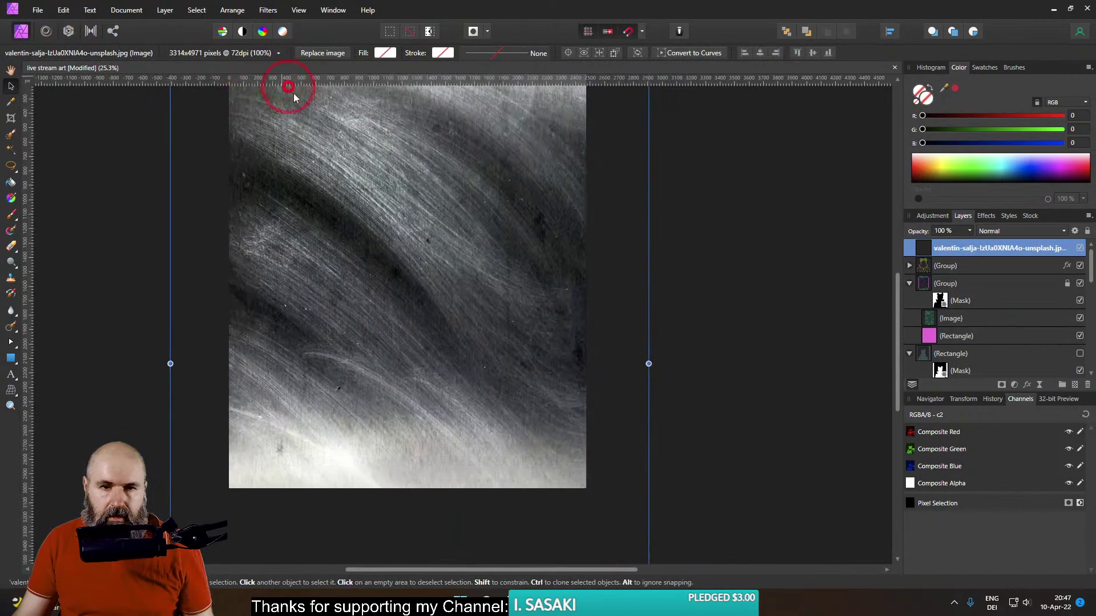
Set the grunge texture's blend mode to Soft Light and lower its opacity to 64%
{"action": "left_click", "coordinate": [996, 231]}
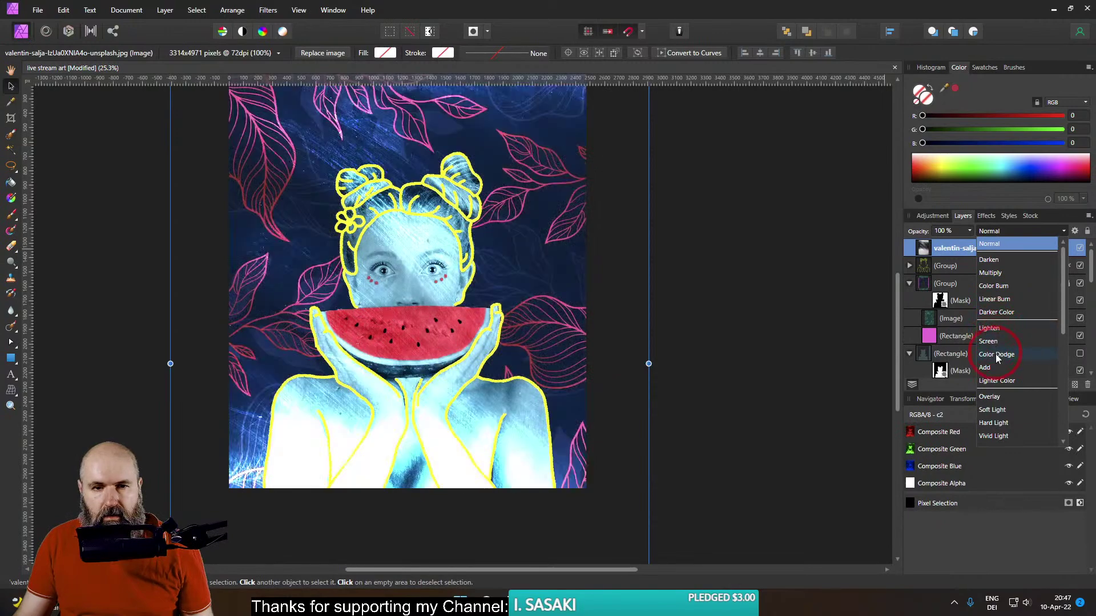
{"action": "left_click", "coordinate": [993, 410]}
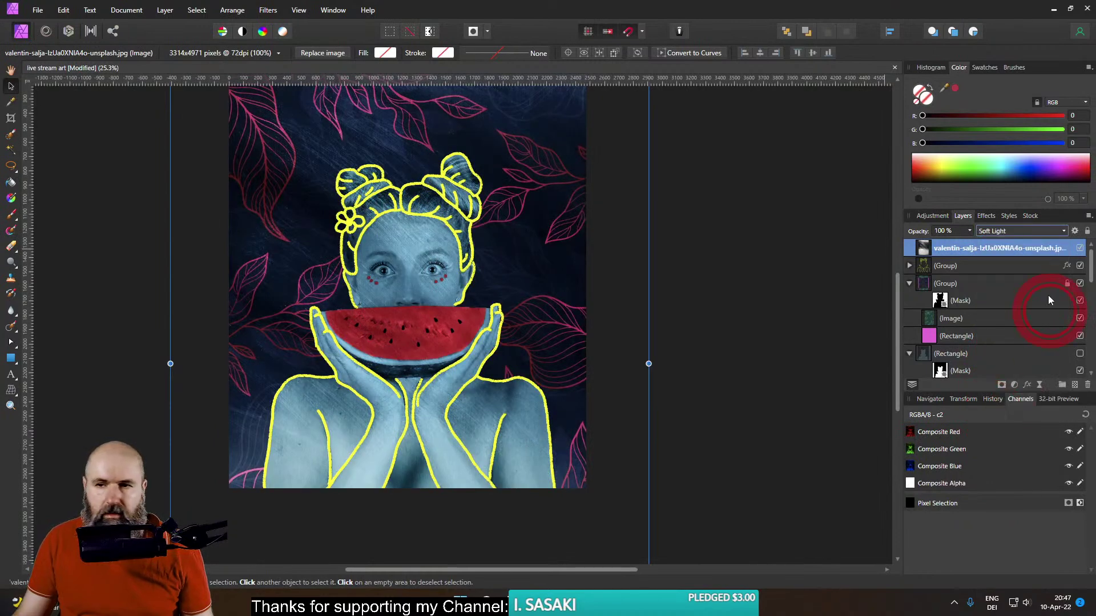
{"action": "left_click", "coordinate": [970, 231]}
{"action": "left_click_drag", "start_coordinate": [972, 241], "coordinate": [943, 250]}
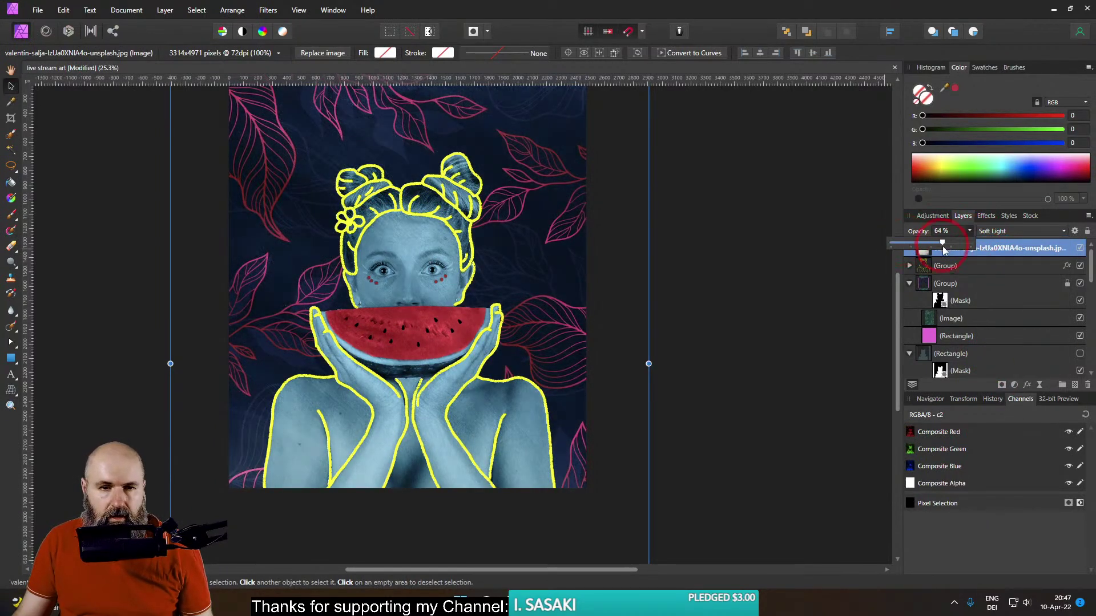
Try the grunge texture in Exclusion blend mode, first at 50% opacity and finally at 100%
{"action": "left_click", "coordinate": [1003, 233]}
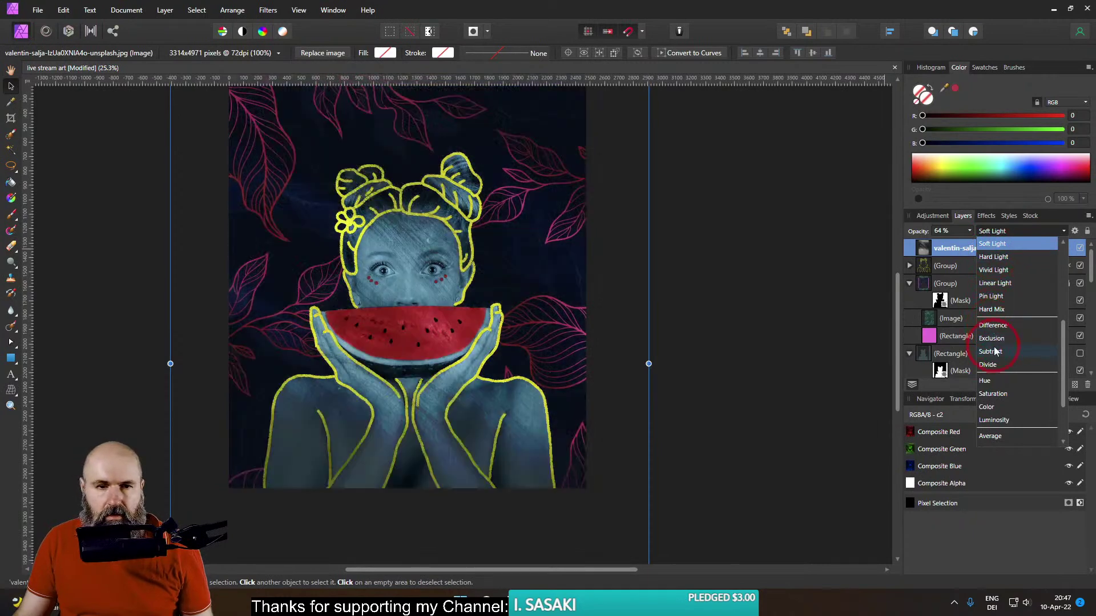
{"action": "left_click", "coordinate": [994, 340]}
{"action": "left_click", "coordinate": [969, 231]}
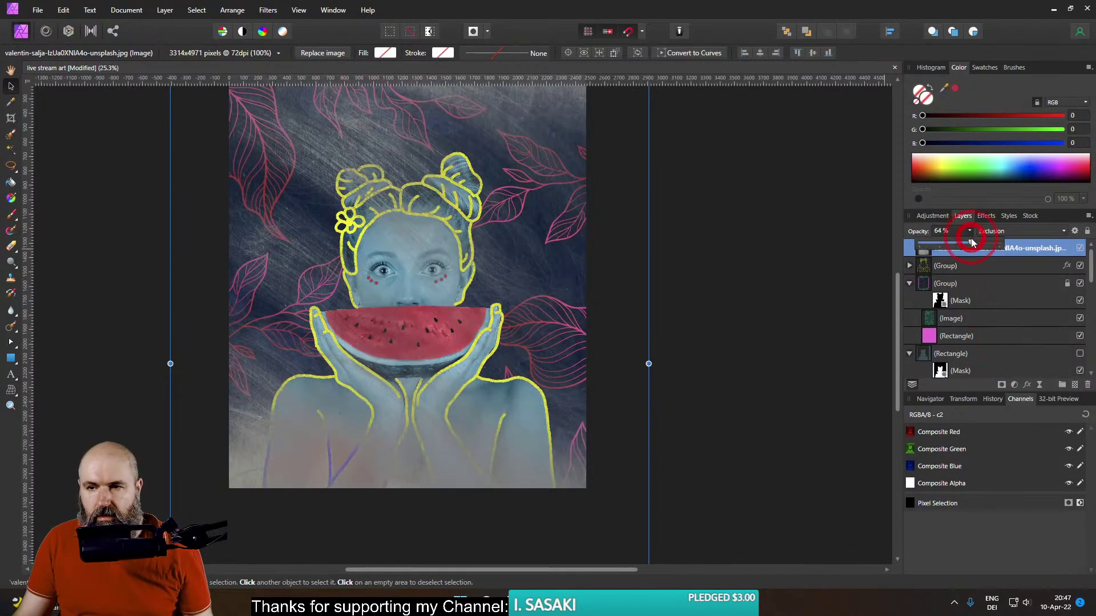
{"action": "mouse_move", "coordinate": [952, 242]}
{"action": "left_mouse_down"}
{"action": "mouse_move", "coordinate": [928, 245]}
{"action": "mouse_move", "coordinate": [962, 249]}
{"action": "left_mouse_up"}
{"action": "scroll", "coordinate": [512, 279], "scroll_direction": "up", "scroll_amount": 1}
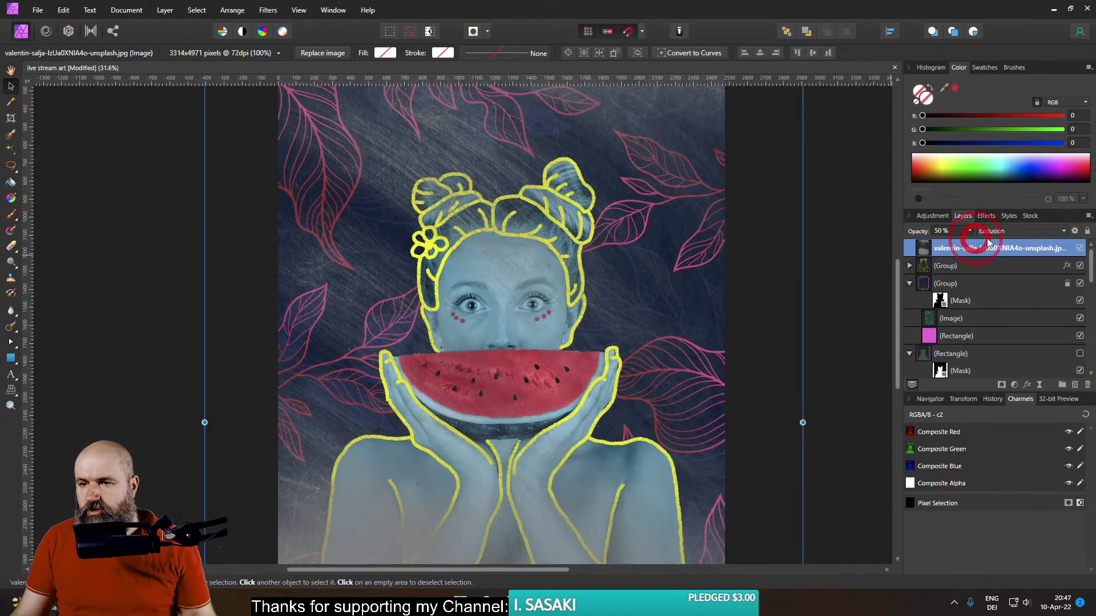
{"action": "left_click_drag", "start_coordinate": [970, 232], "coordinate": [1007, 239]}
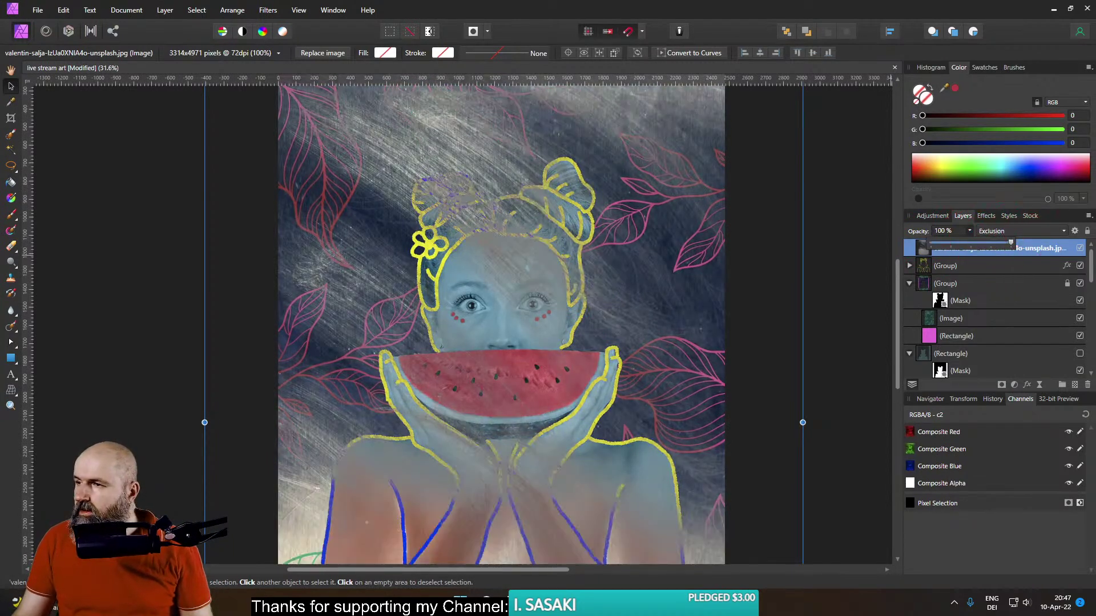
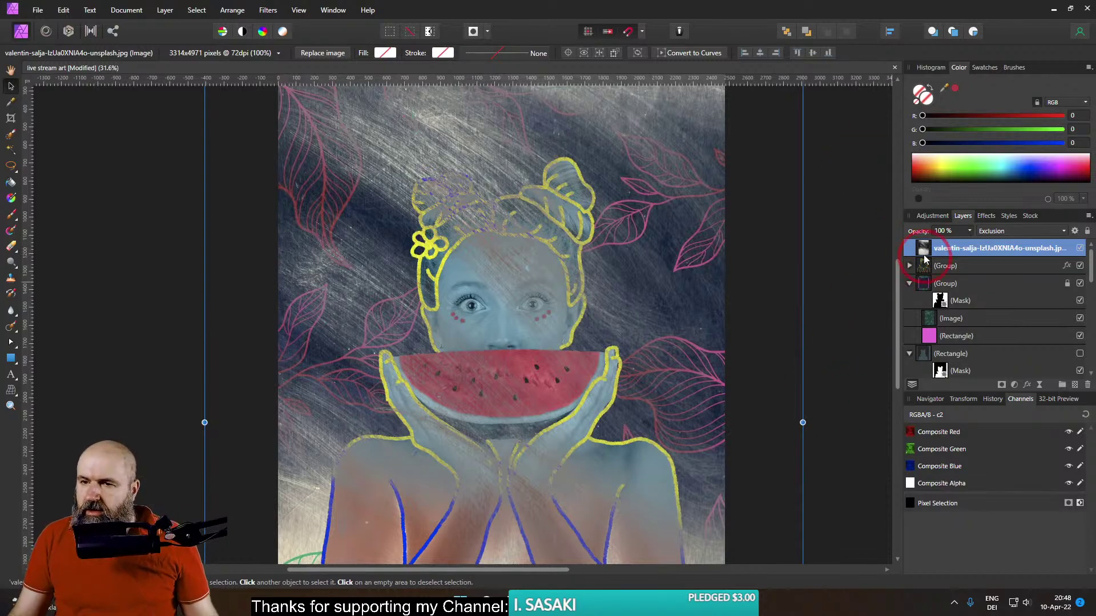
Set the grunge texture's blend mode to Darken and invert its tones
{"action": "left_click", "coordinate": [993, 234]}
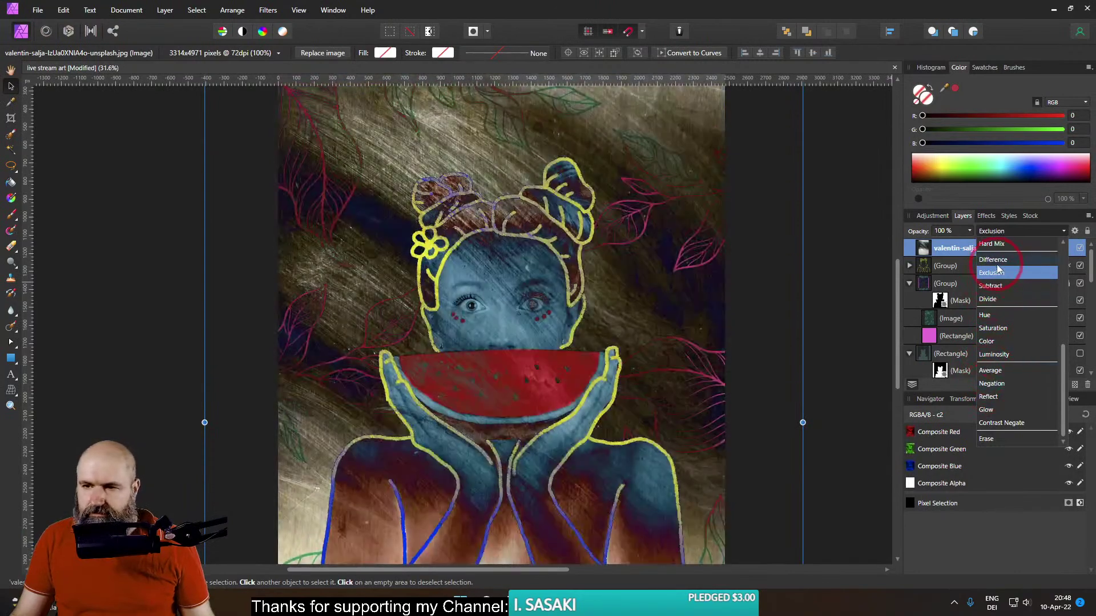
{"action": "scroll", "coordinate": [999, 268], "scroll_direction": "up", "scroll_amount": 4}
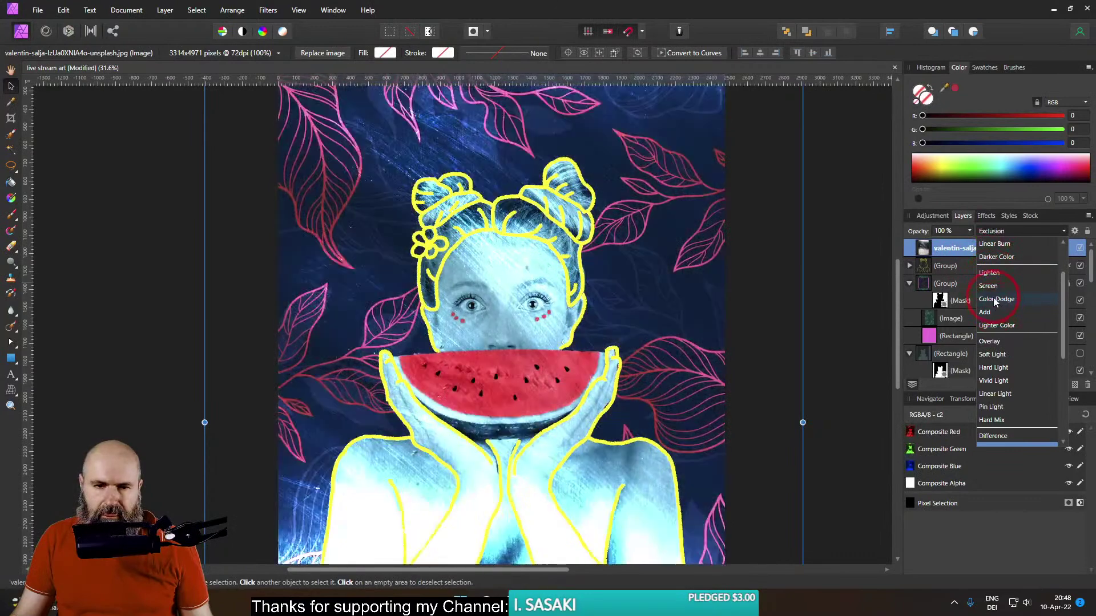
{"action": "scroll", "coordinate": [994, 286], "scroll_direction": "up", "scroll_amount": 2}
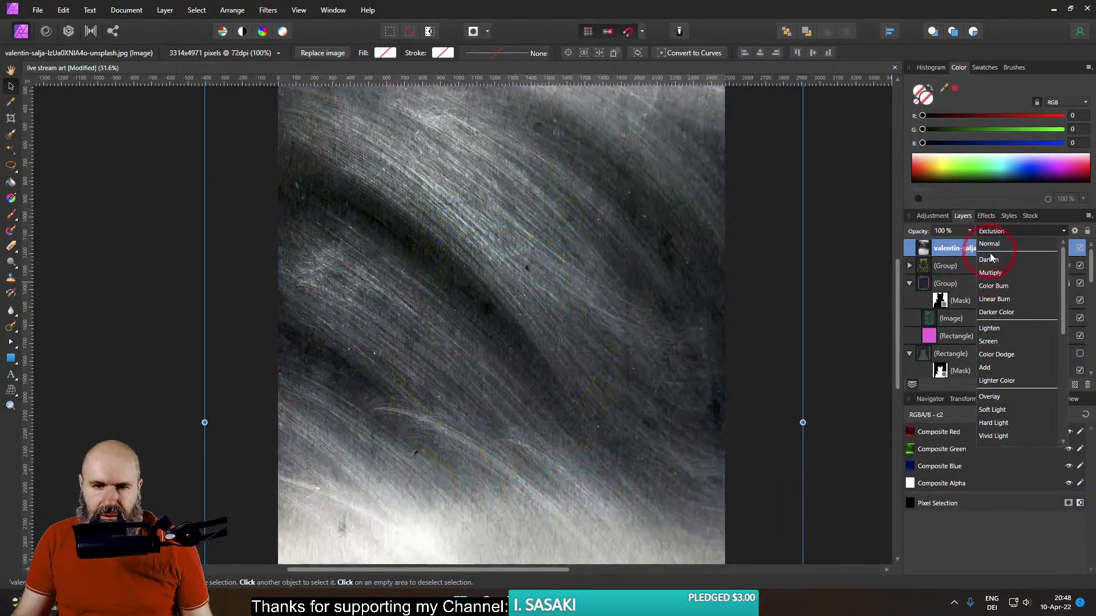
{"action": "left_click", "coordinate": [991, 264]}
{"action": "left_click", "coordinate": [913, 250]}
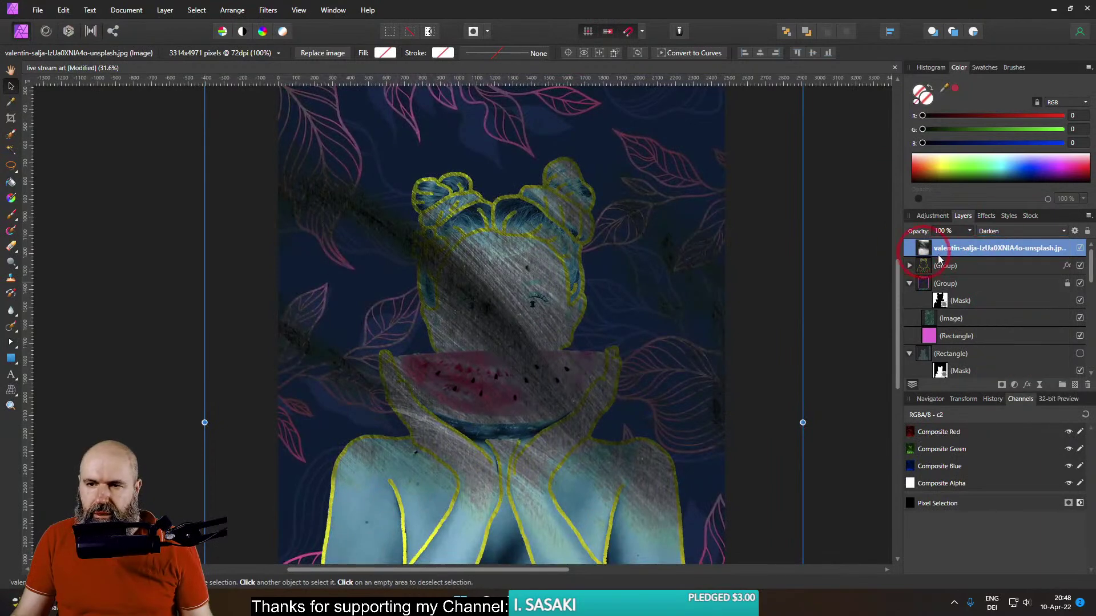
{"action": "left_click", "coordinate": [165, 10]}
{"action": "left_click", "coordinate": [170, 37]}
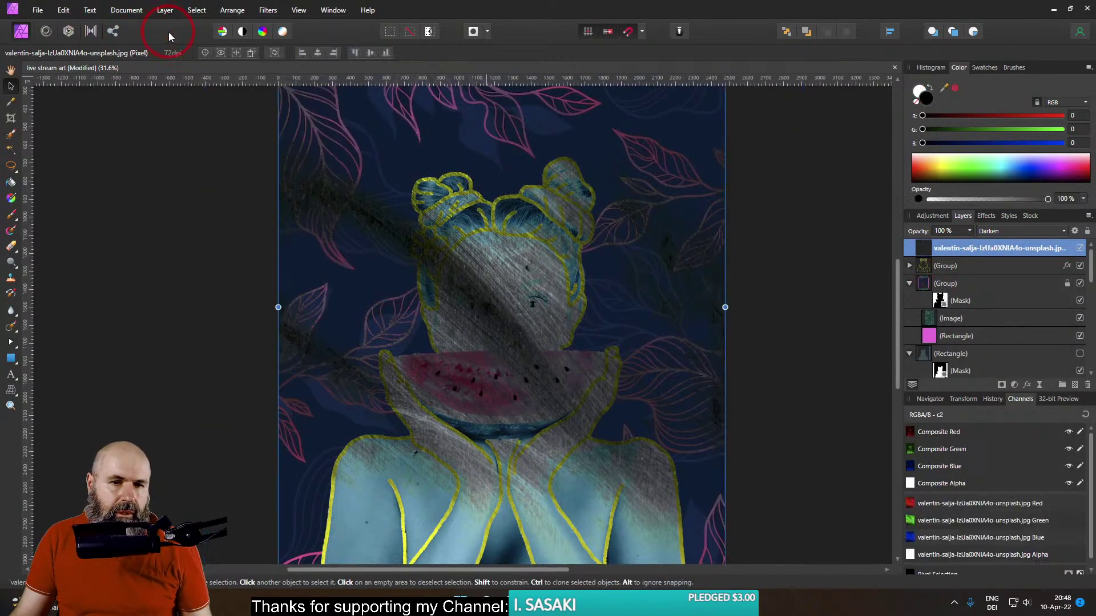
Set the inverted grunge texture's blend mode to Multiply and its opacity to 63%
{"action": "left_click", "coordinate": [993, 231]}
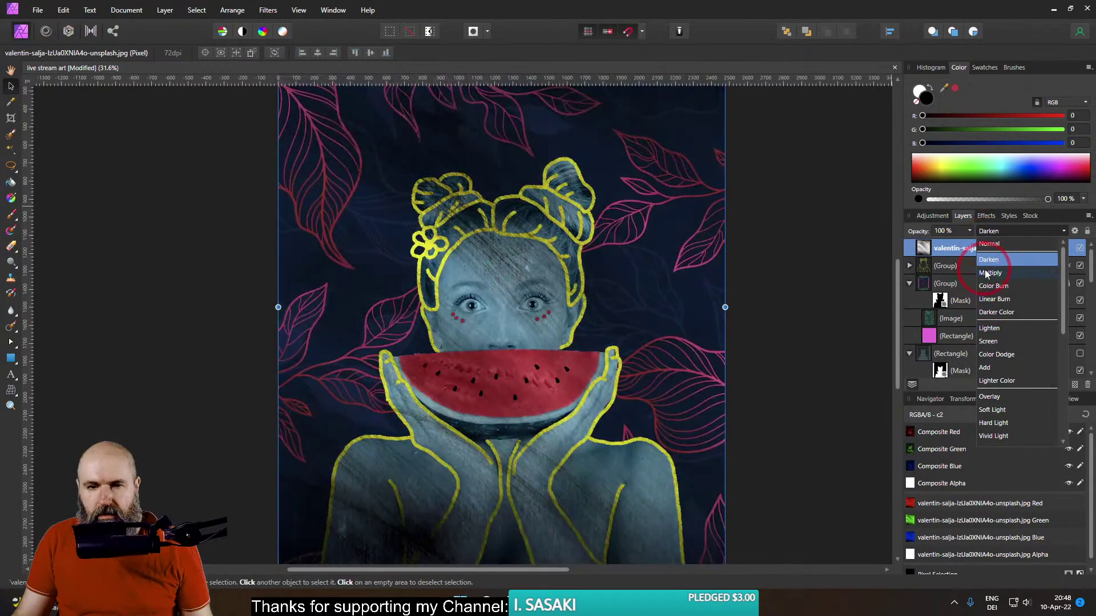
{"action": "left_click", "coordinate": [986, 274]}
{"action": "left_click", "coordinate": [969, 231]}
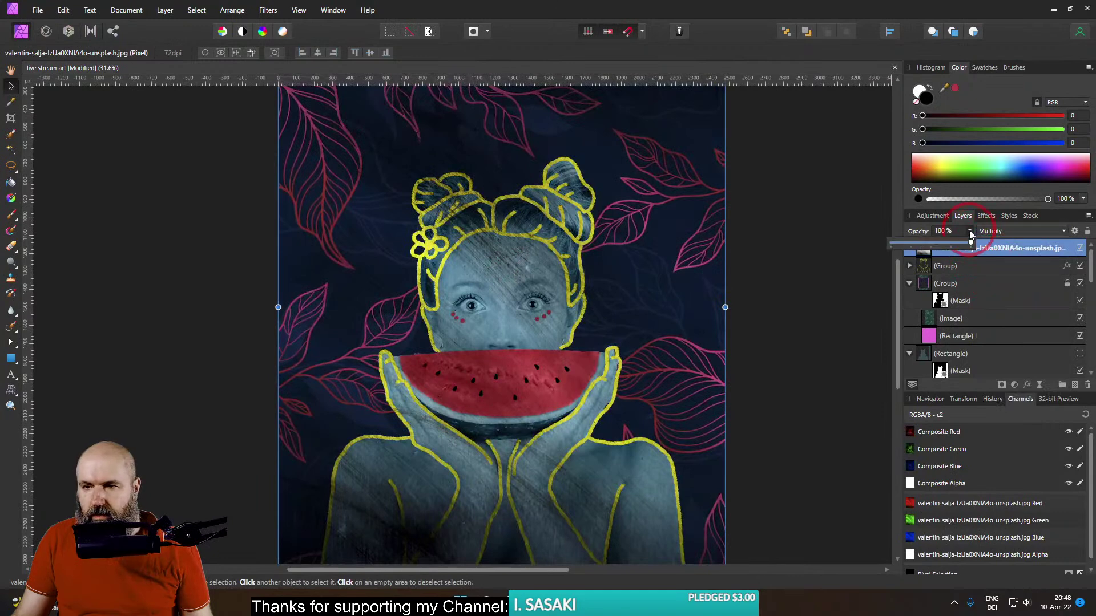
{"action": "left_click_drag", "start_coordinate": [968, 244], "coordinate": [1013, 246]}
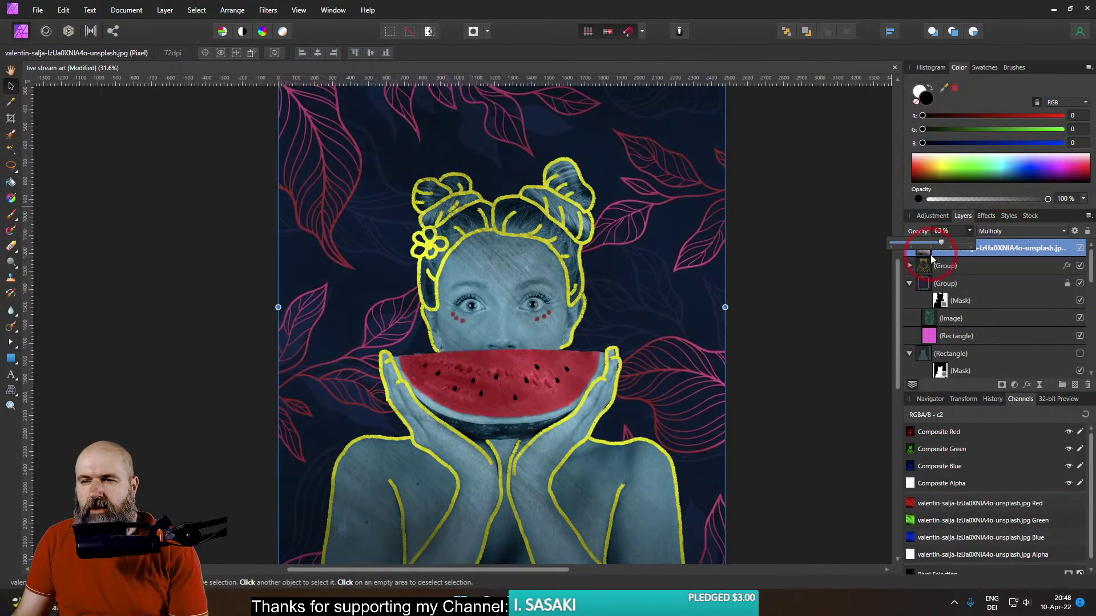
Invert the grunge texture back to its original tones
{"action": "left_click", "coordinate": [923, 253]}
{"action": "left_click", "coordinate": [165, 10]}
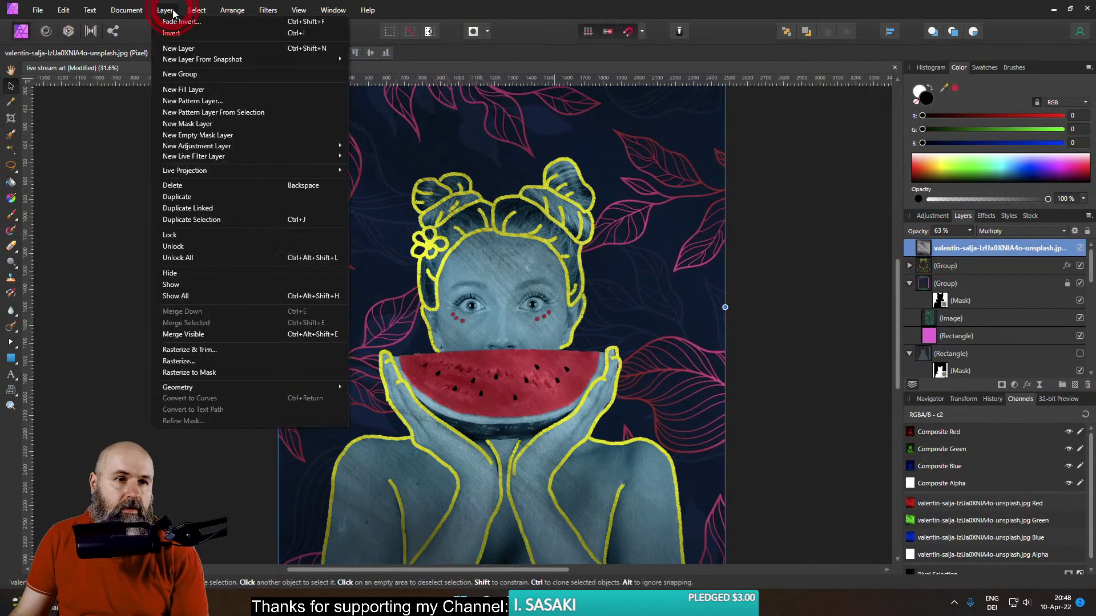
{"action": "left_click", "coordinate": [175, 32]}
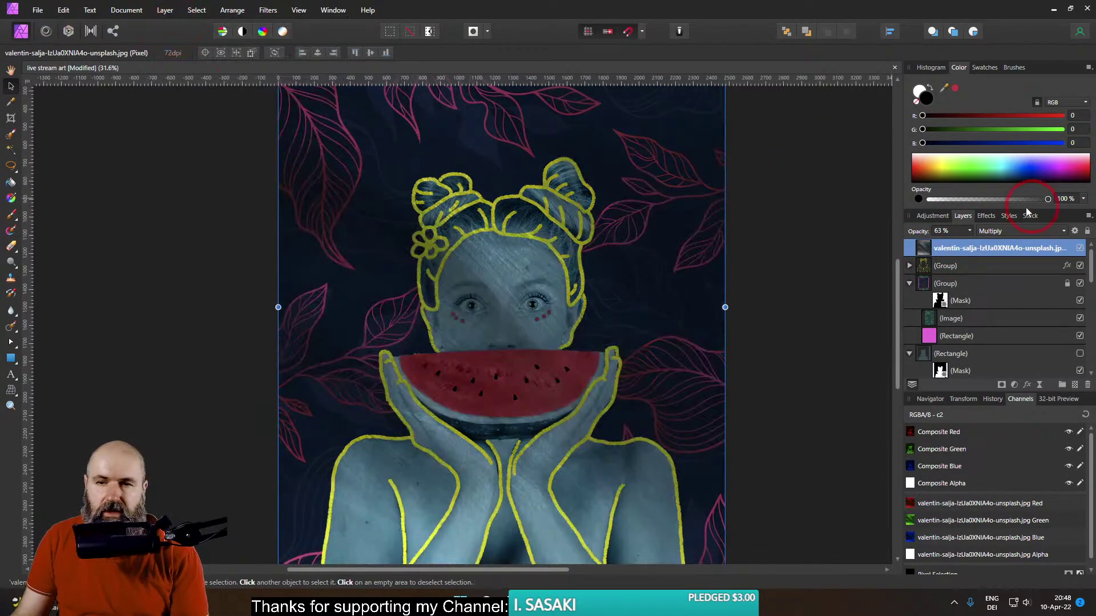
Reset the grunge texture to 100% opacity and Normal blend mode
{"action": "left_click", "coordinate": [969, 230]}
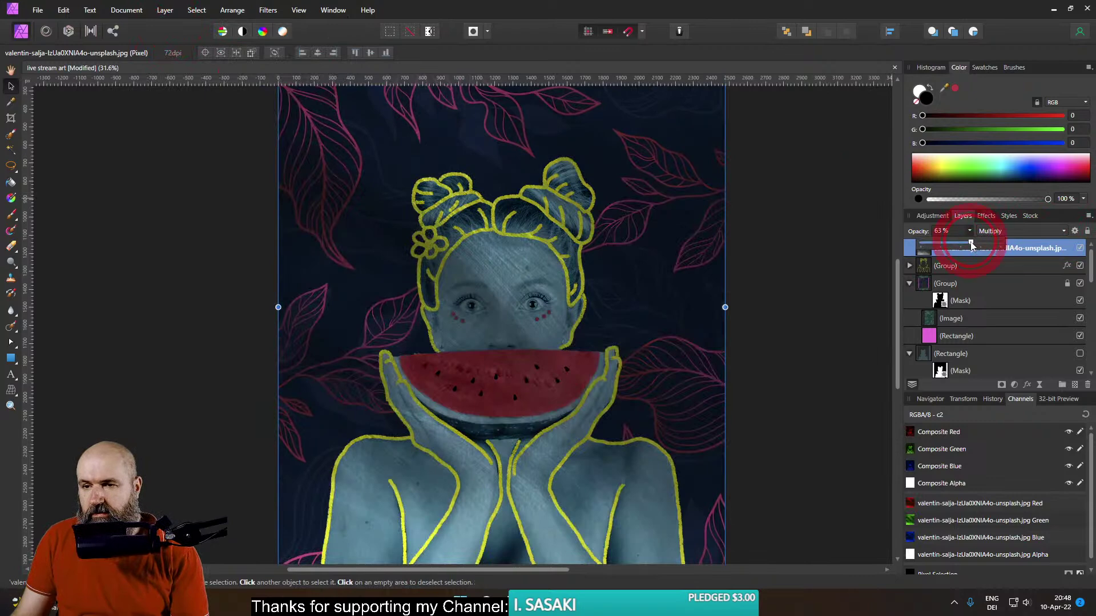
{"action": "left_click_drag", "start_coordinate": [972, 245], "coordinate": [1048, 246]}
{"action": "left_click", "coordinate": [1000, 231]}
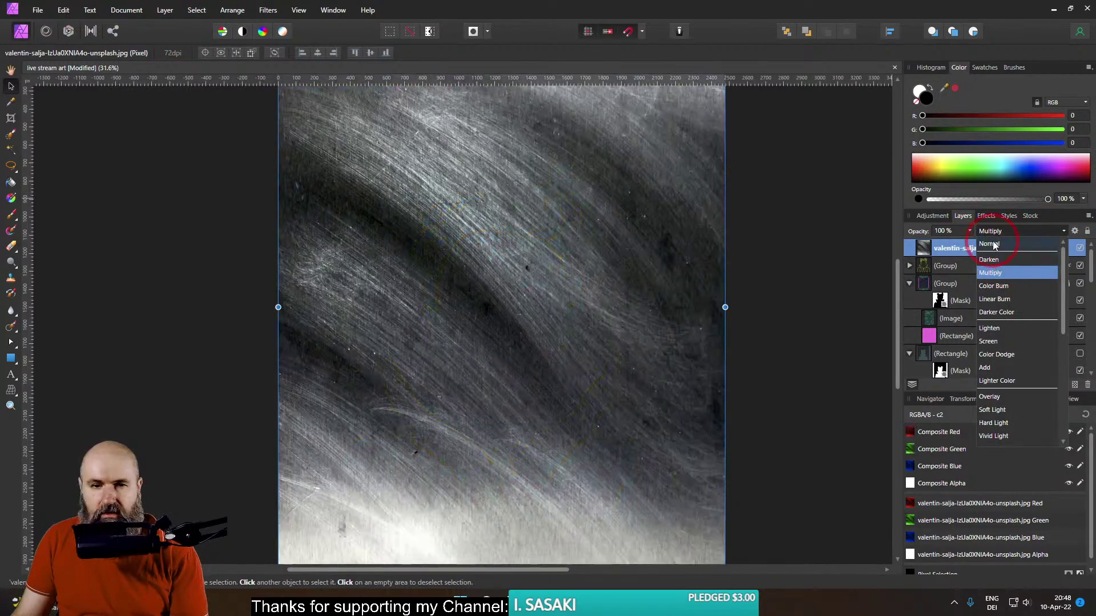
{"action": "left_click", "coordinate": [993, 244]}
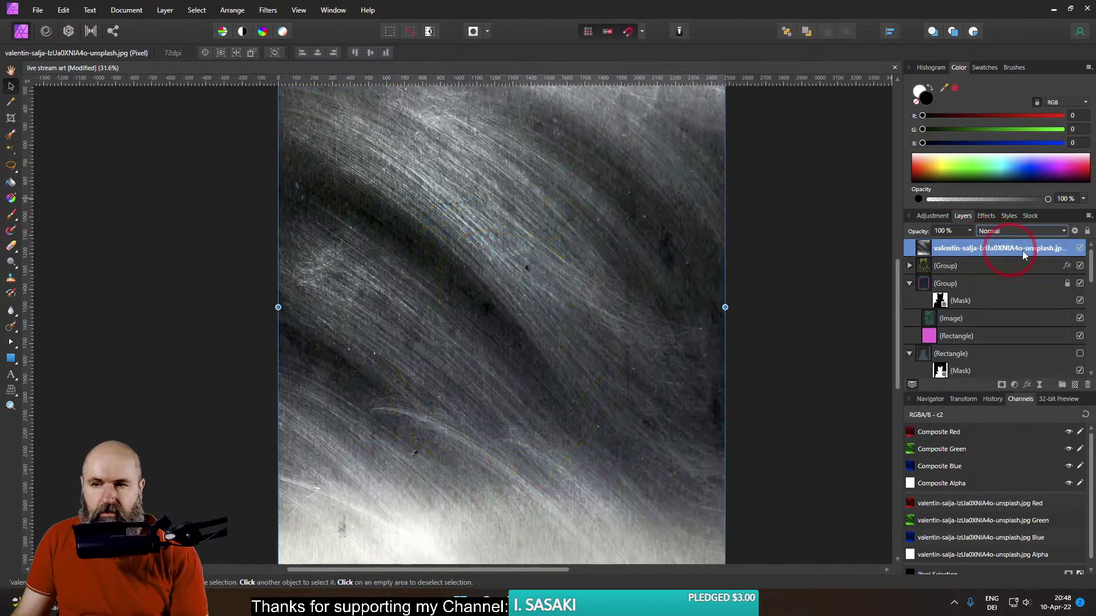
Fade out the grunge texture's dark tones with its source layer blend range, reaching 100% output at 61.4% input
{"action": "left_click", "coordinate": [1075, 230]}
{"action": "left_click_drag", "start_coordinate": [432, 250], "coordinate": [429, 234]}
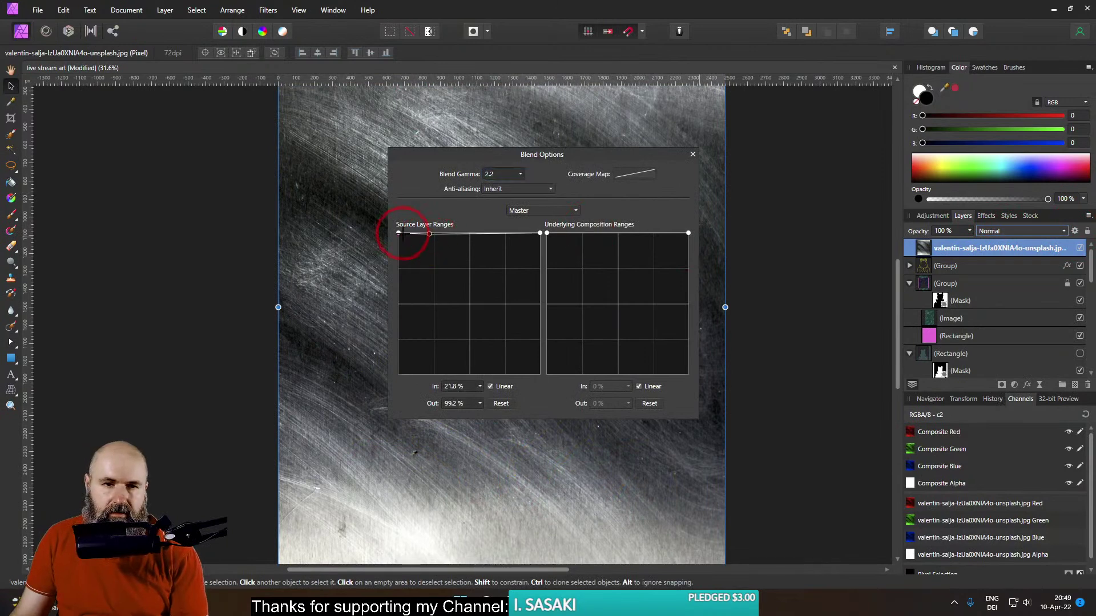
{"action": "left_click_drag", "start_coordinate": [404, 281], "coordinate": [340, 436]}
{"action": "left_click_drag", "start_coordinate": [485, 153], "coordinate": [810, 153]}
{"action": "left_click_drag", "start_coordinate": [725, 378], "coordinate": [743, 376]}
{"action": "left_click_drag", "start_coordinate": [754, 232], "coordinate": [810, 224]}
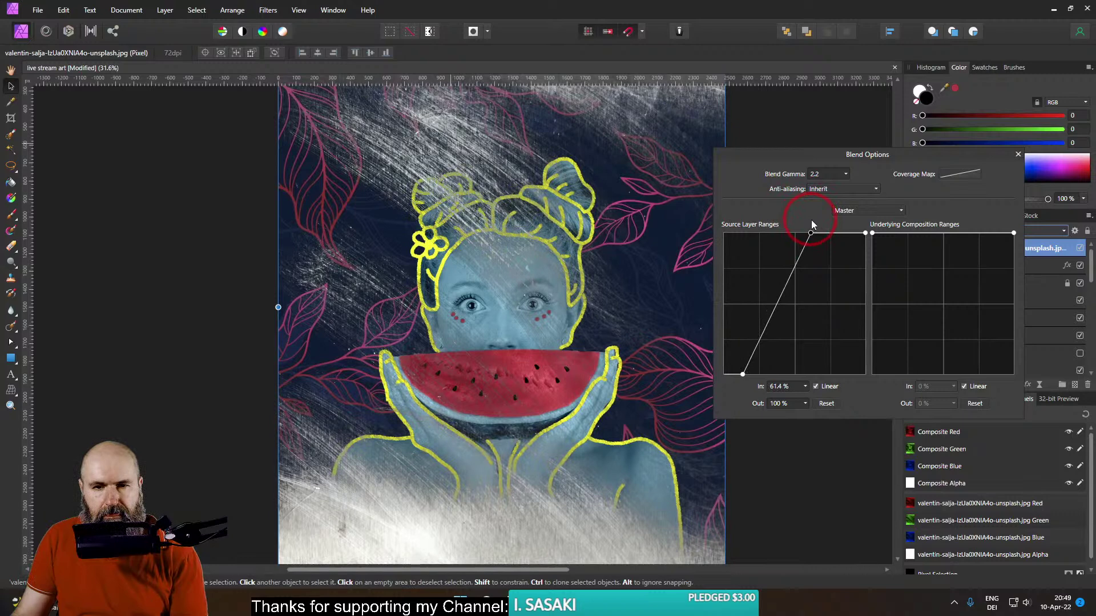
{"action": "left_click", "coordinate": [1018, 154]}
Set the grunge texture's blend mode to Color Dodge and its opacity to 37%
{"action": "left_click", "coordinate": [996, 231]}
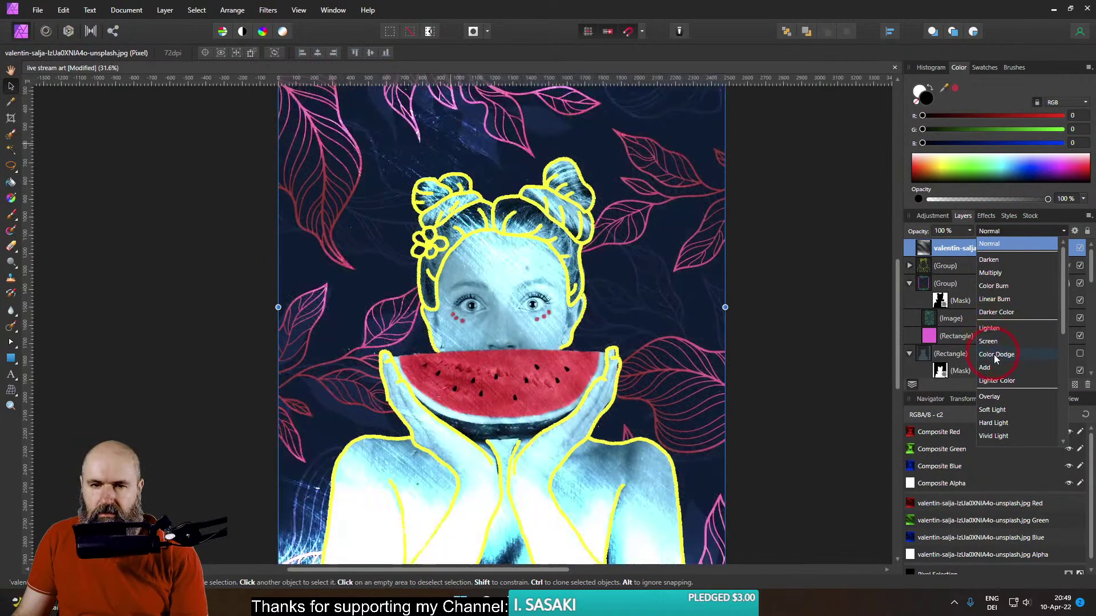
{"action": "left_click", "coordinate": [996, 355]}
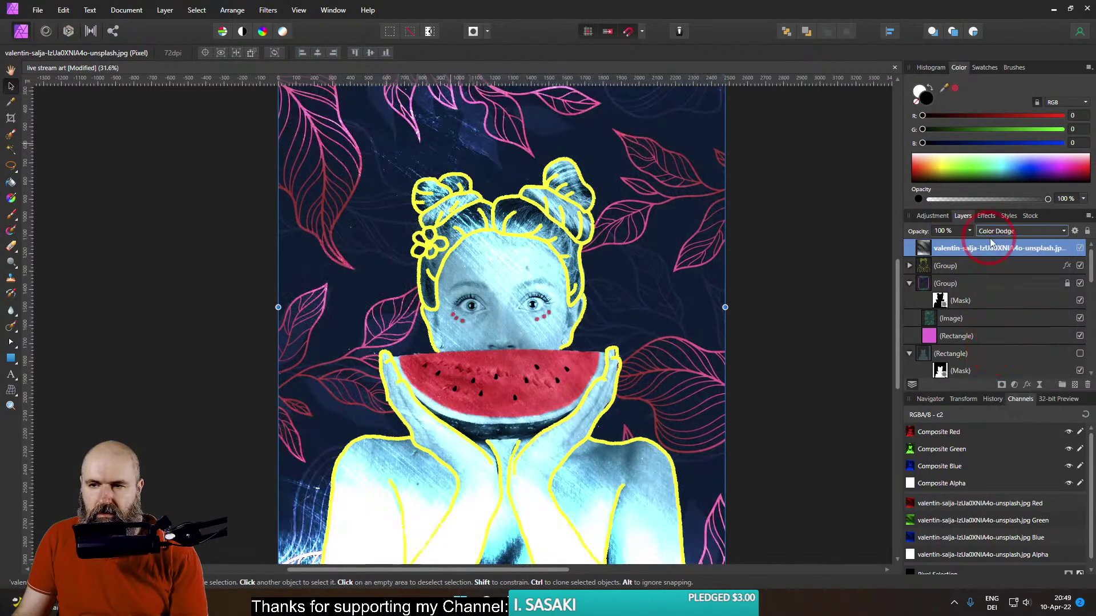
{"action": "left_click", "coordinate": [970, 231]}
{"action": "left_click_drag", "start_coordinate": [972, 242], "coordinate": [923, 244]}
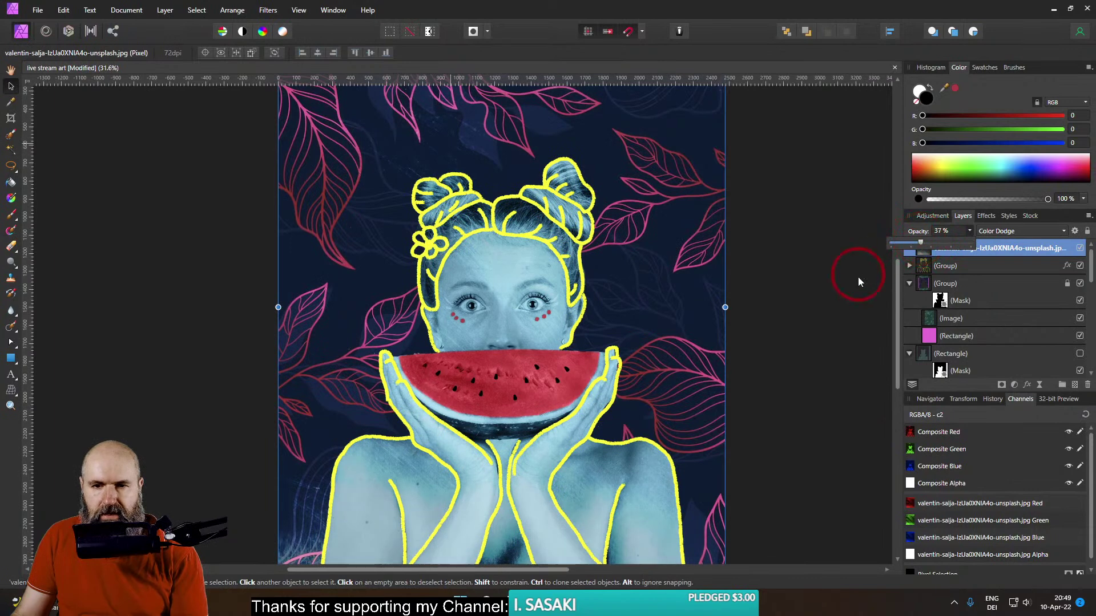
Delete the grunge texture layer and clear the selection
{"action": "left_click", "coordinate": [1087, 385]}
{"action": "left_click", "coordinate": [159, 207]}
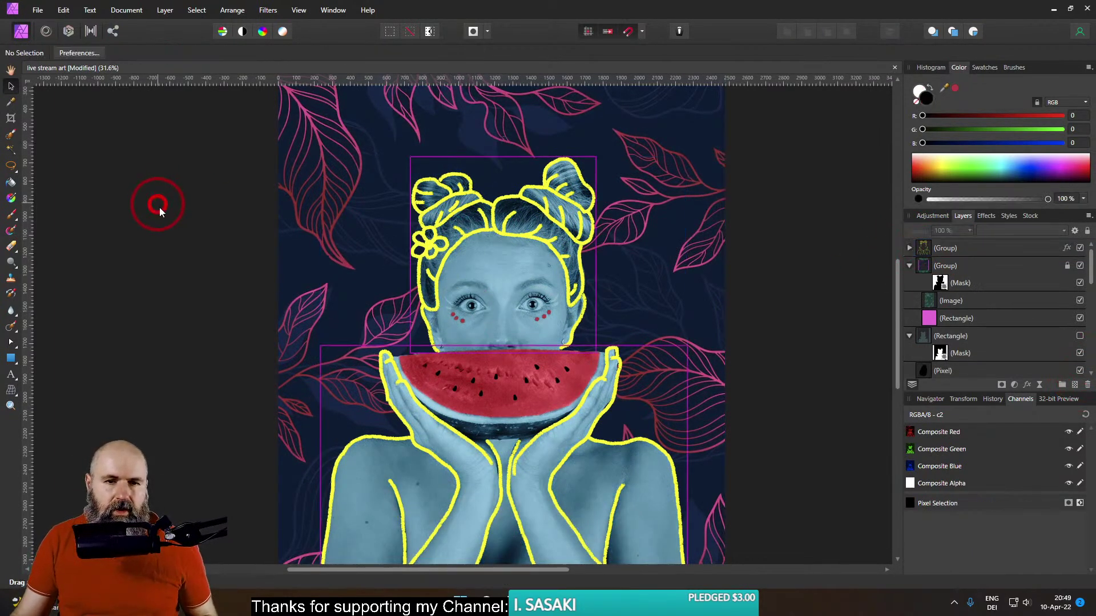
Export the whole artwork as a high-quality JPEG at 2476 × 3000 px, with v1 in the file name
{"action": "left_click", "coordinate": [36, 10]}
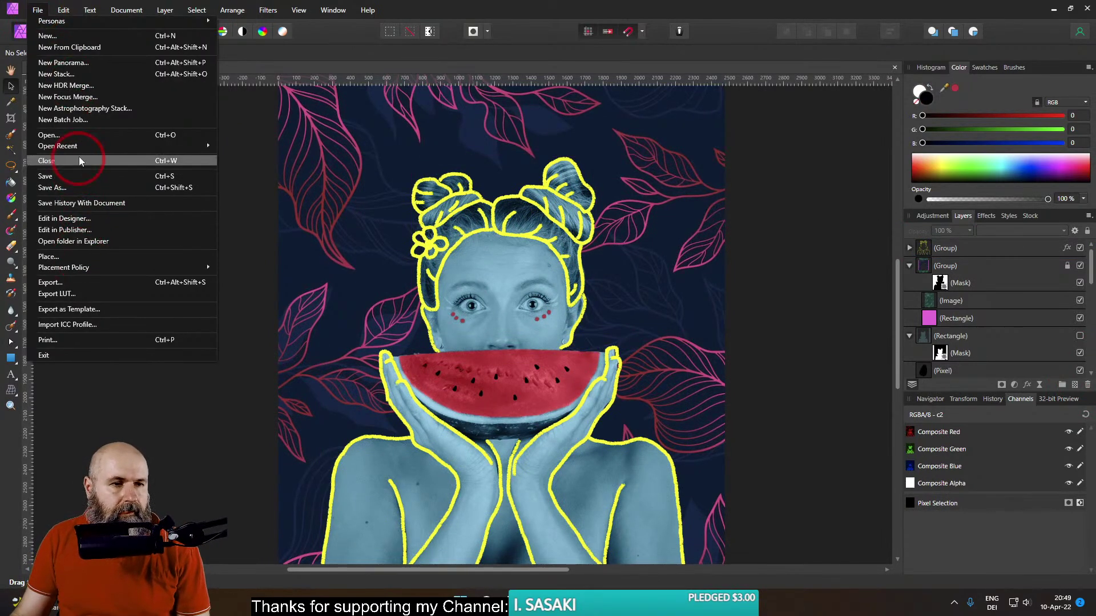
{"action": "left_click", "coordinate": [57, 282]}
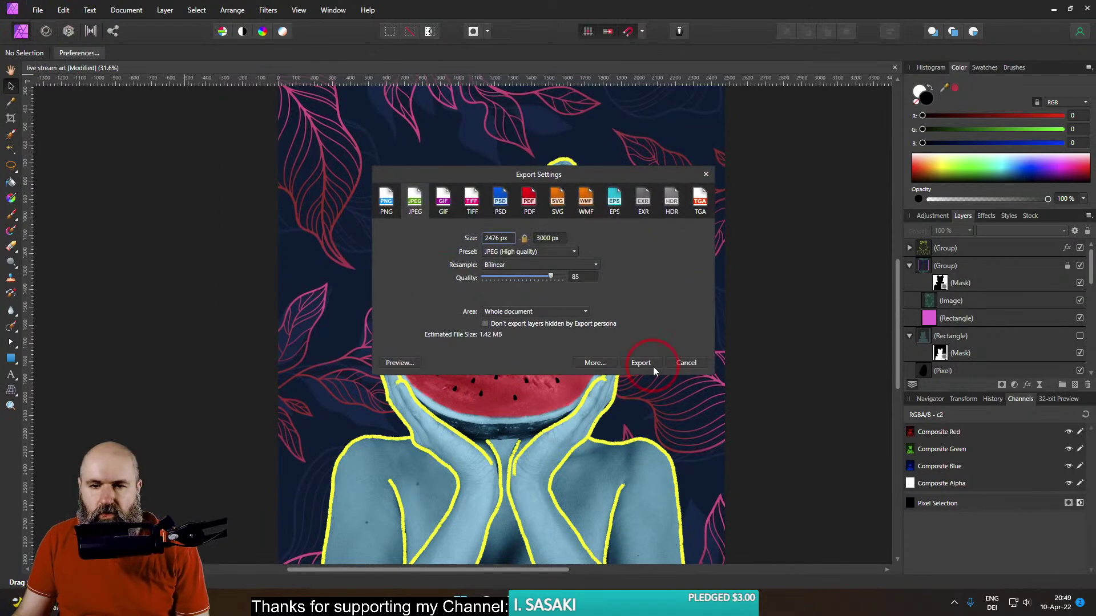
{"action": "left_click", "coordinate": [653, 369]}
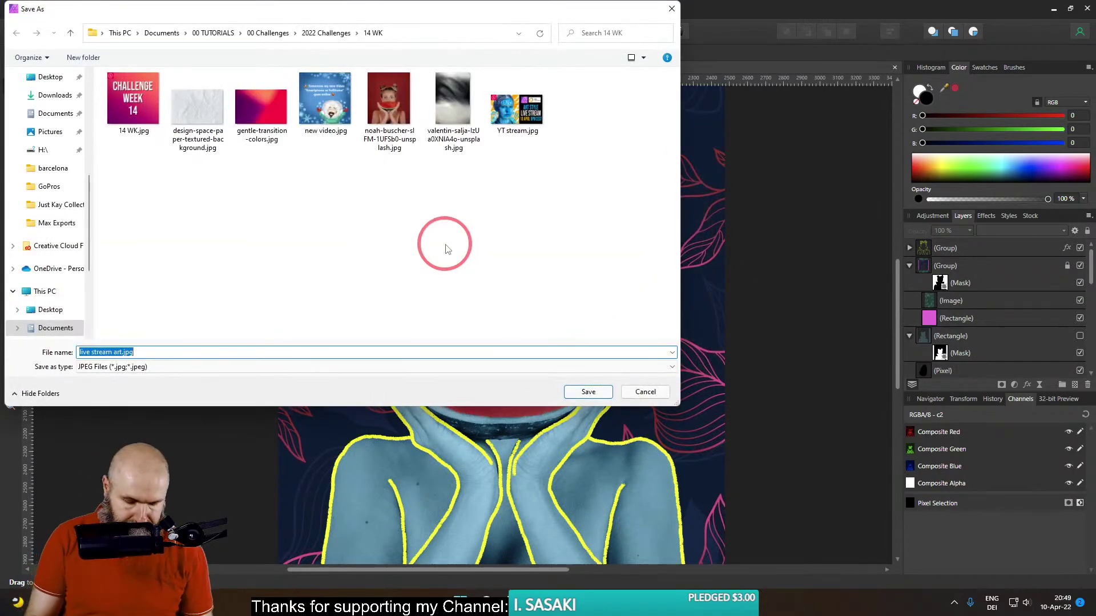
{"action": "type", "text": "v1"}
{"action": "key", "text": "Return"}
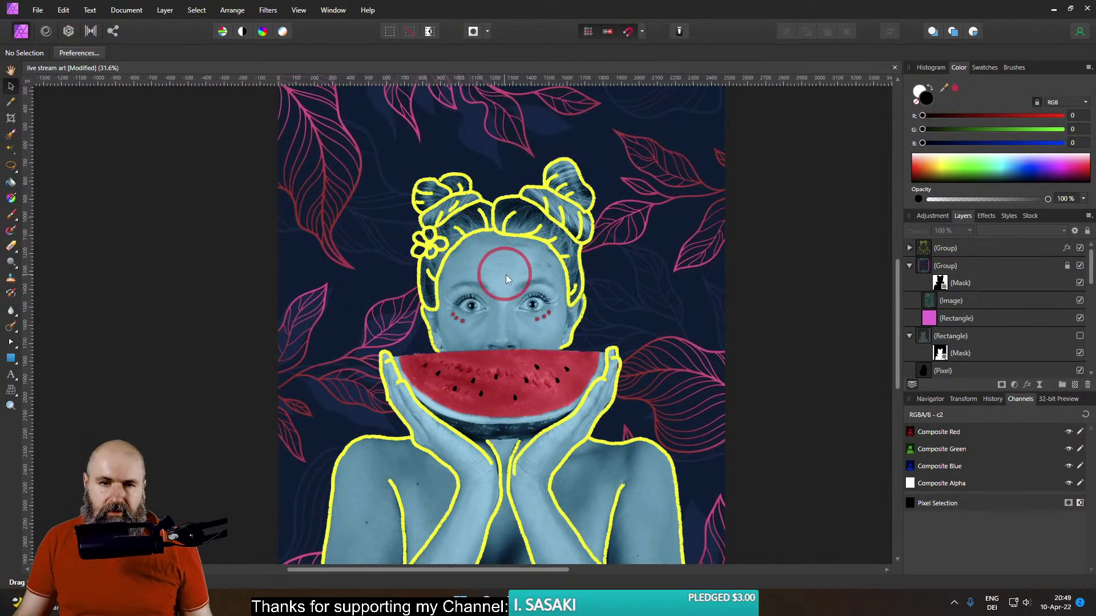
{"action": "scroll", "coordinate": [510, 266], "scroll_direction": "up", "scroll_amount": 1}
{"action": "scroll", "coordinate": [509, 265], "scroll_direction": "down", "scroll_amount": 2}
{"action": "mouse_move", "coordinate": [511, 278]}
{"action": "left_mouse_down"}
{"action": "mouse_move", "coordinate": [508, 259]}
{"action": "mouse_move", "coordinate": [526, 275]}
{"action": "left_mouse_up"}
{"action": "scroll", "coordinate": [512, 262], "scroll_direction": "up", "scroll_amount": 2}
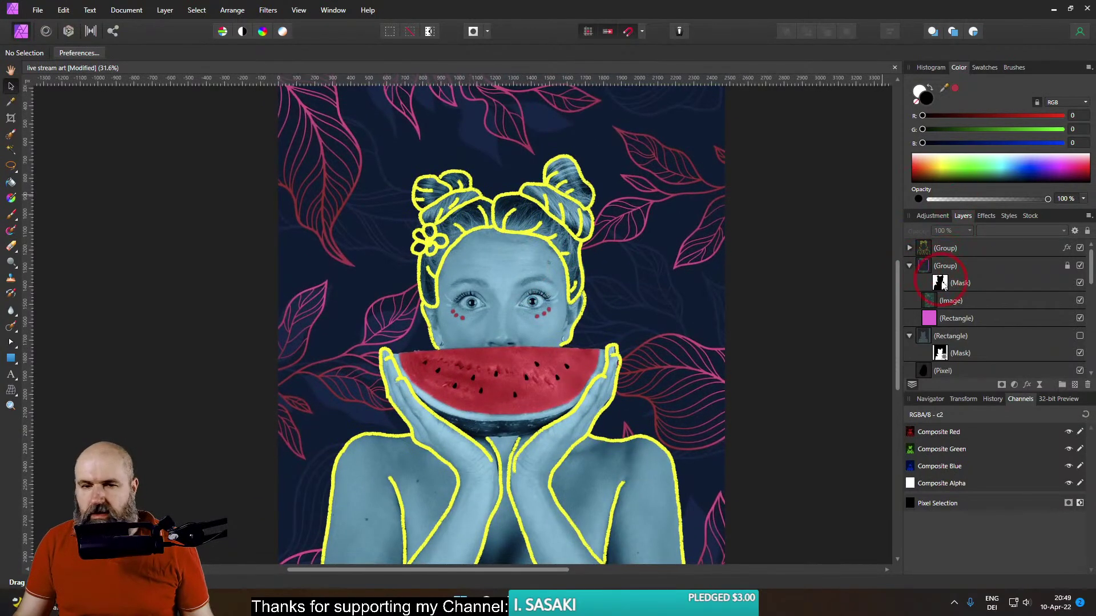
Move the red cheek dots layer and the masked watermelon rectangle layer together to the top of the layer stack
{"action": "scroll", "coordinate": [943, 284], "scroll_direction": "down", "scroll_amount": 5}
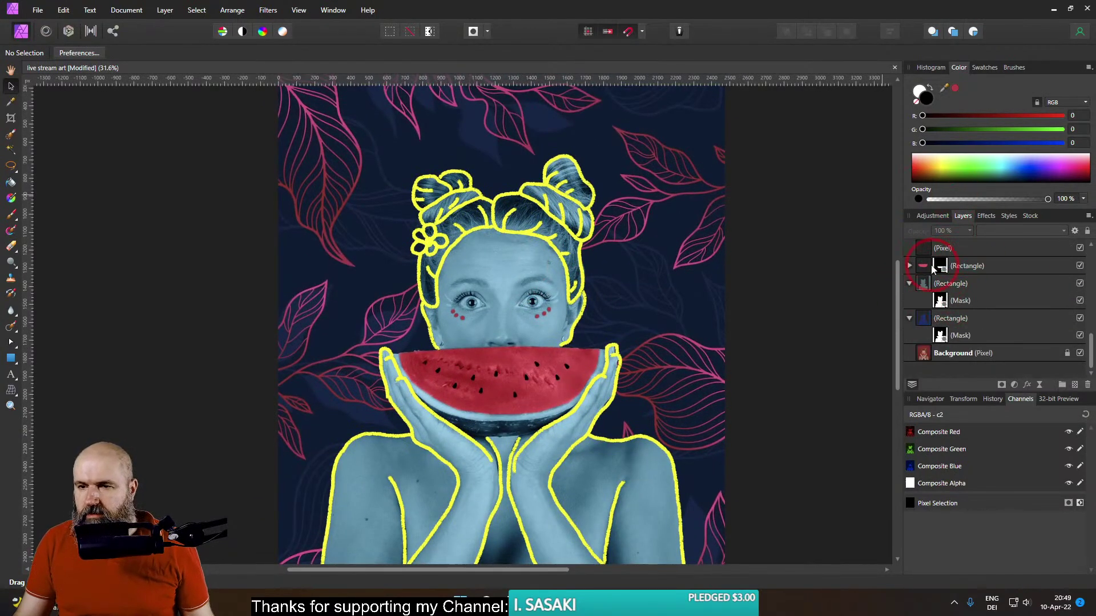
{"action": "left_click", "coordinate": [929, 268]}
{"action": "mouse_move", "coordinate": [926, 251]}
{"action": "left_mouse_down"}
{"action": "mouse_move", "coordinate": [931, 264]}
{"action": "mouse_move", "coordinate": [913, 265]}
{"action": "mouse_move", "coordinate": [926, 270]}
{"action": "mouse_move", "coordinate": [928, 257]}
{"action": "left_mouse_up"}
{"action": "left_click", "coordinate": [966, 249]}
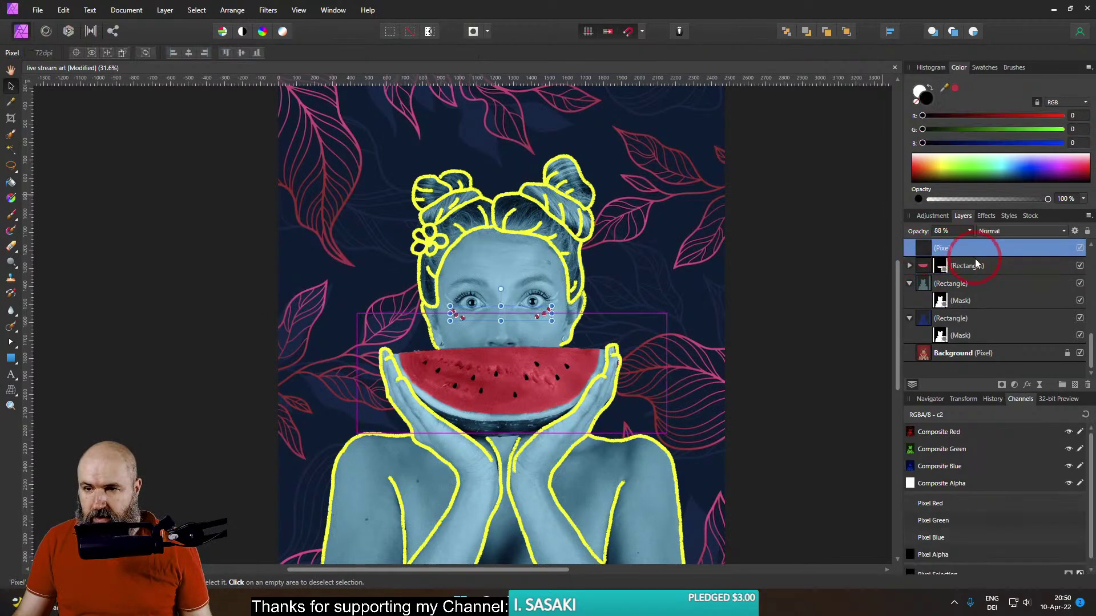
{"action": "key", "text": "ctrl+d"}
{"action": "left_click", "coordinate": [982, 266], "text": "shift"}
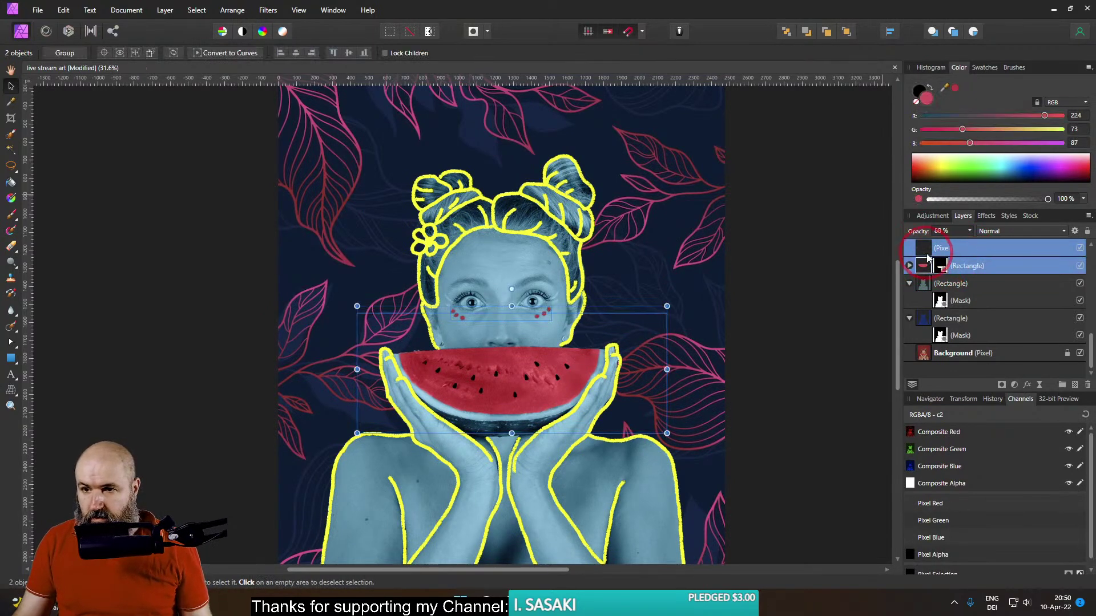
{"action": "scroll", "coordinate": [948, 251], "scroll_direction": "up", "scroll_amount": 3}
{"action": "scroll", "coordinate": [927, 250], "scroll_direction": "up", "scroll_amount": 5}
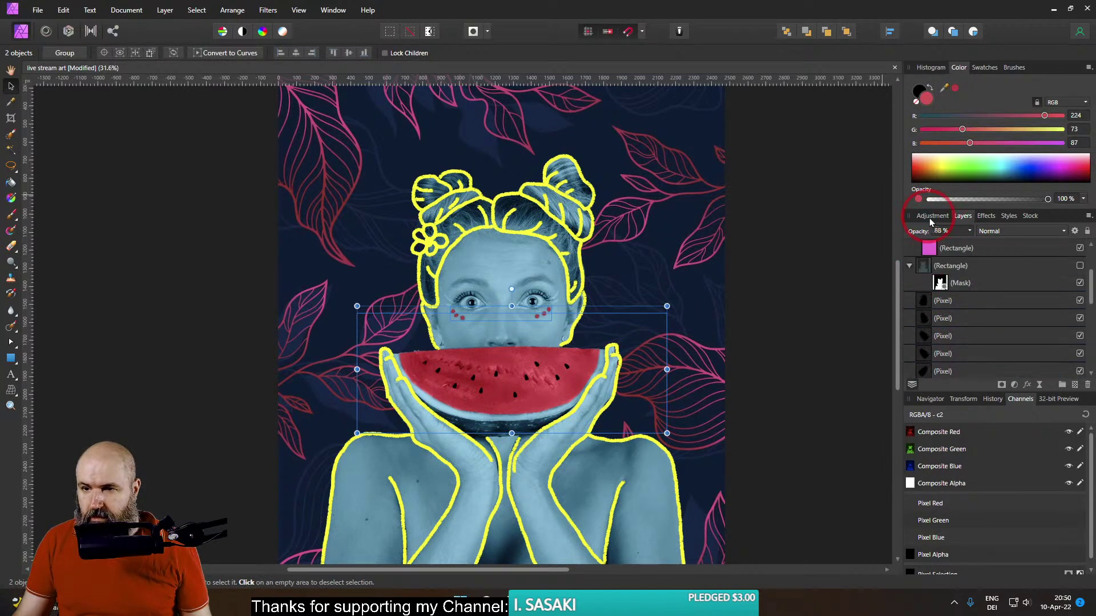
{"action": "left_click_drag", "start_coordinate": [927, 249], "coordinate": [932, 247]}
Add an HSL adjustment at the yellow outline group and set its hue shift to 37.8°
{"action": "left_click", "coordinate": [948, 284]}
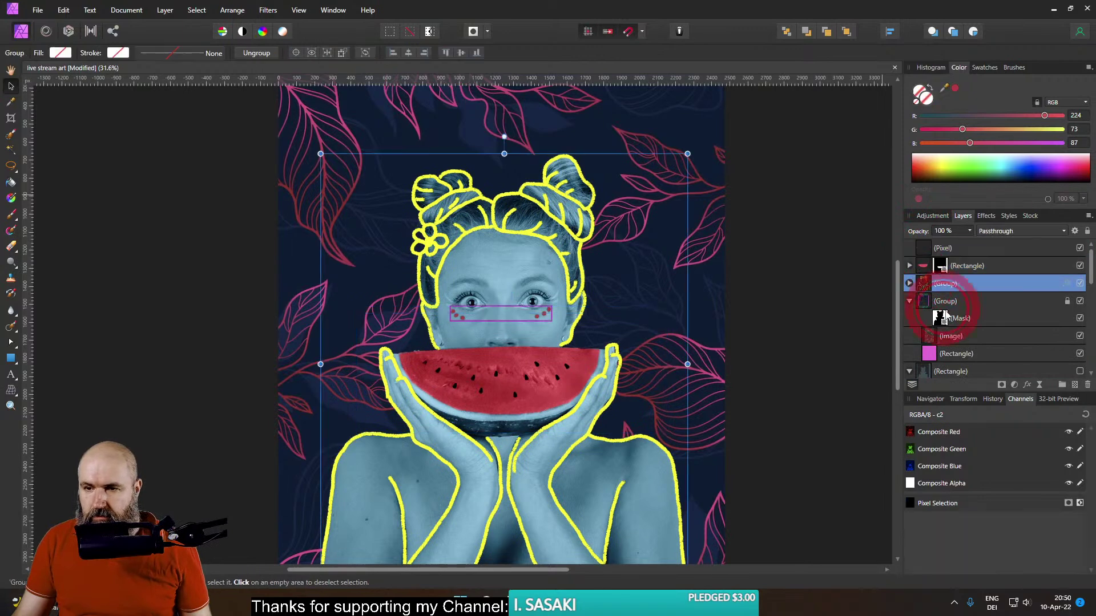
{"action": "left_click", "coordinate": [1015, 386]}
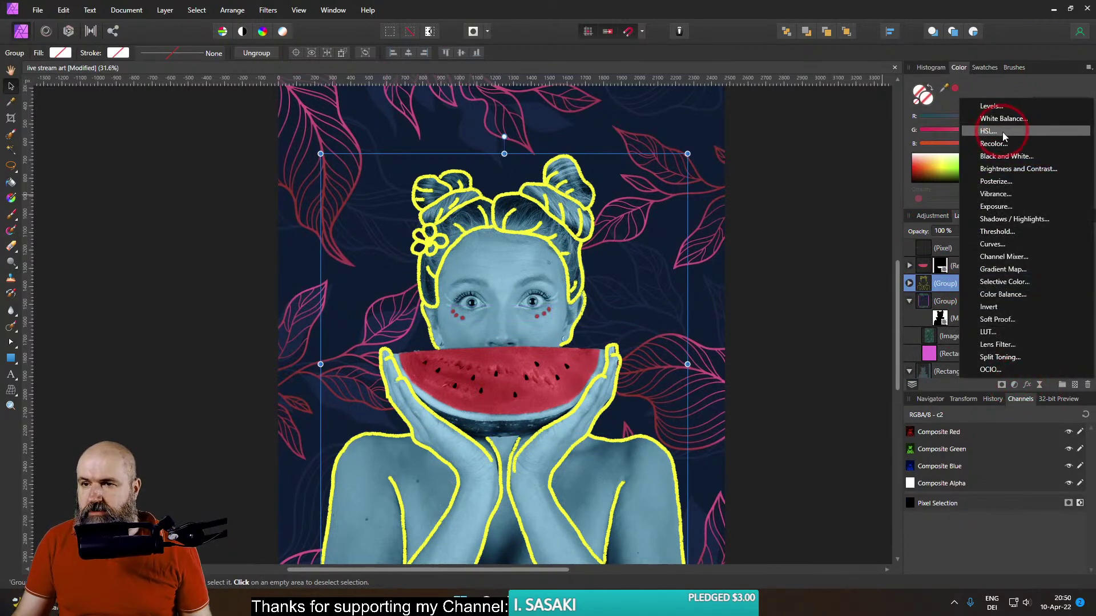
{"action": "left_click", "coordinate": [996, 129]}
{"action": "left_click_drag", "start_coordinate": [713, 302], "coordinate": [822, 283]}
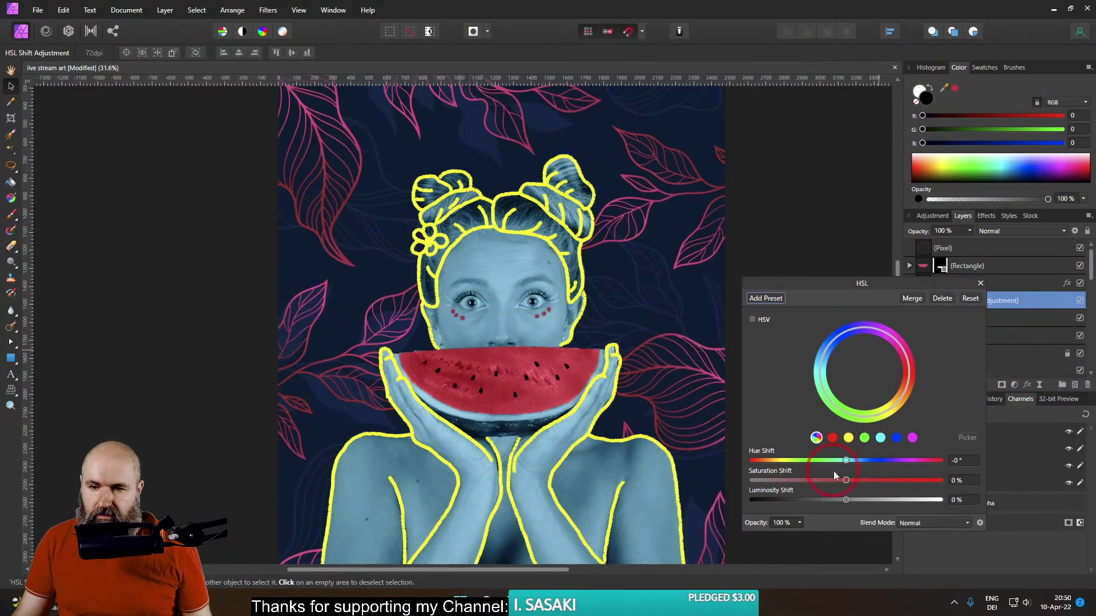
{"action": "mouse_move", "coordinate": [847, 464]}
{"action": "left_mouse_down"}
{"action": "mouse_move", "coordinate": [925, 463]}
{"action": "mouse_move", "coordinate": [867, 464]}
{"action": "left_mouse_up"}
{"action": "left_click_drag", "start_coordinate": [892, 283], "coordinate": [772, 292]}
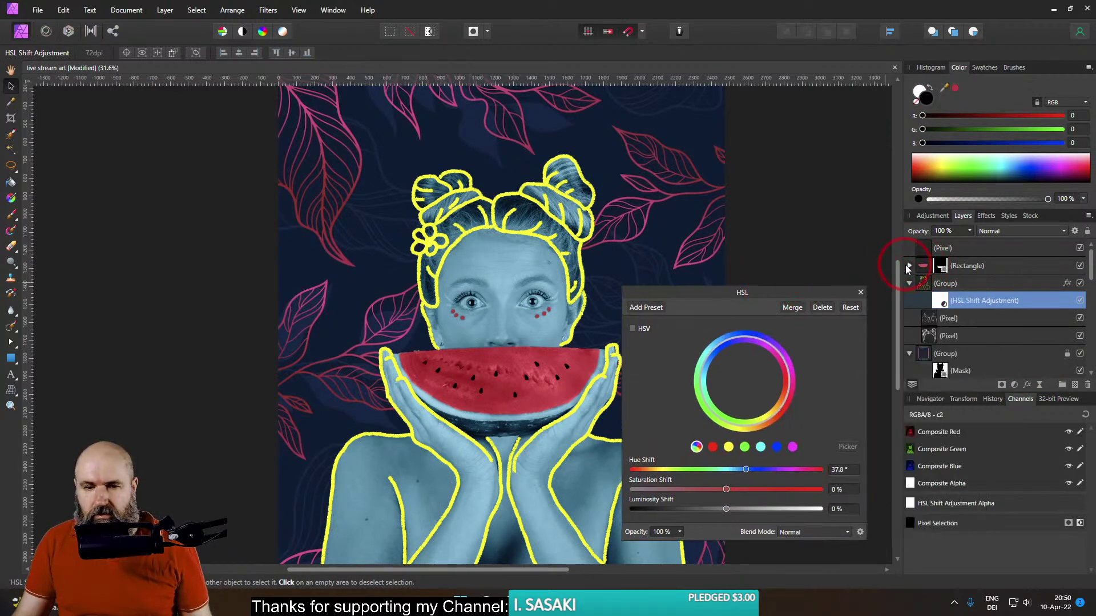
Move the HSL adjustment out of the outline group, placing it directly above the group and below the watermelon rectangle
{"action": "left_click", "coordinate": [907, 266]}
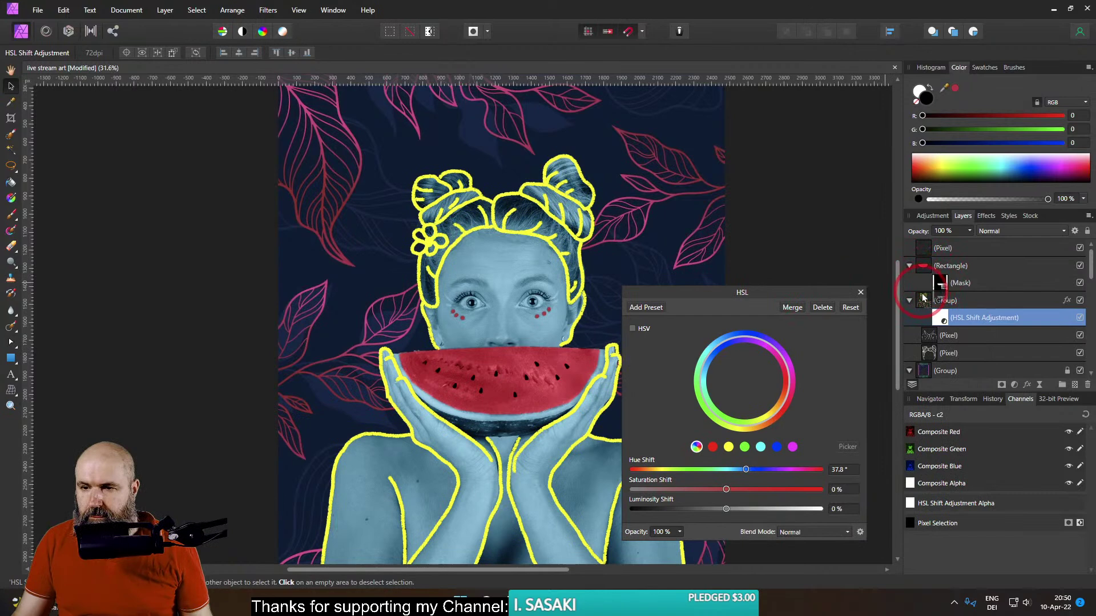
{"action": "left_click", "coordinate": [941, 284]}
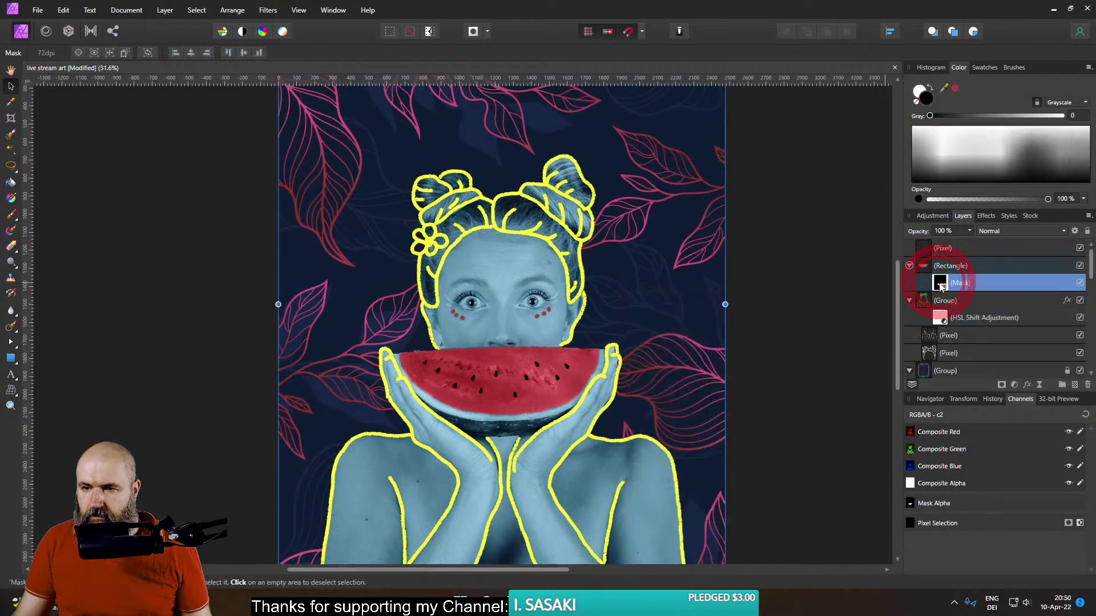
{"action": "left_click_drag", "start_coordinate": [941, 286], "coordinate": [928, 267]}
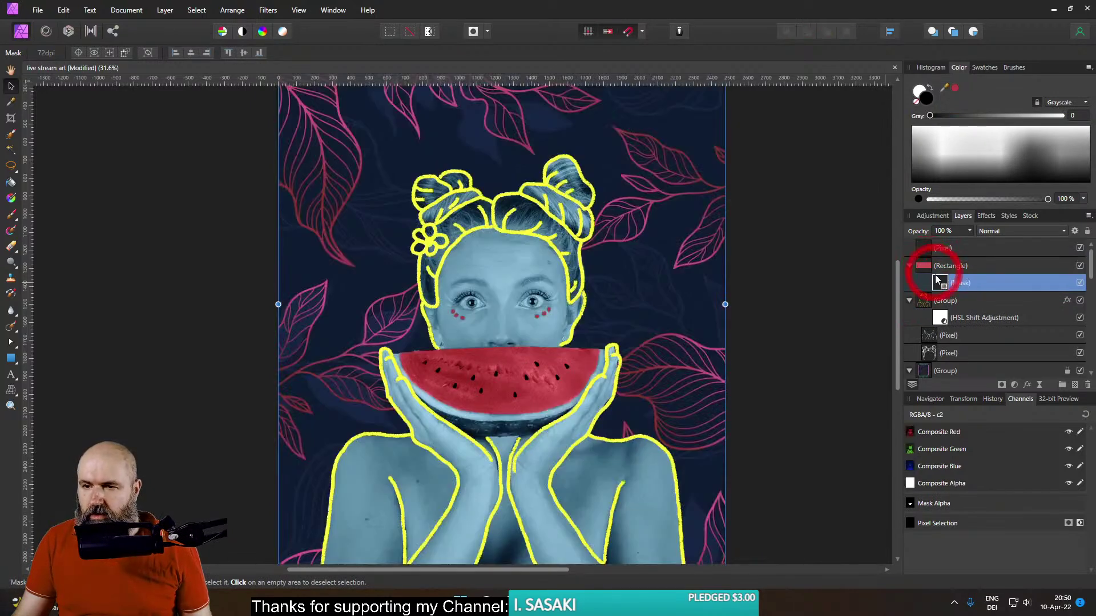
{"action": "left_click_drag", "start_coordinate": [930, 318], "coordinate": [930, 302]}
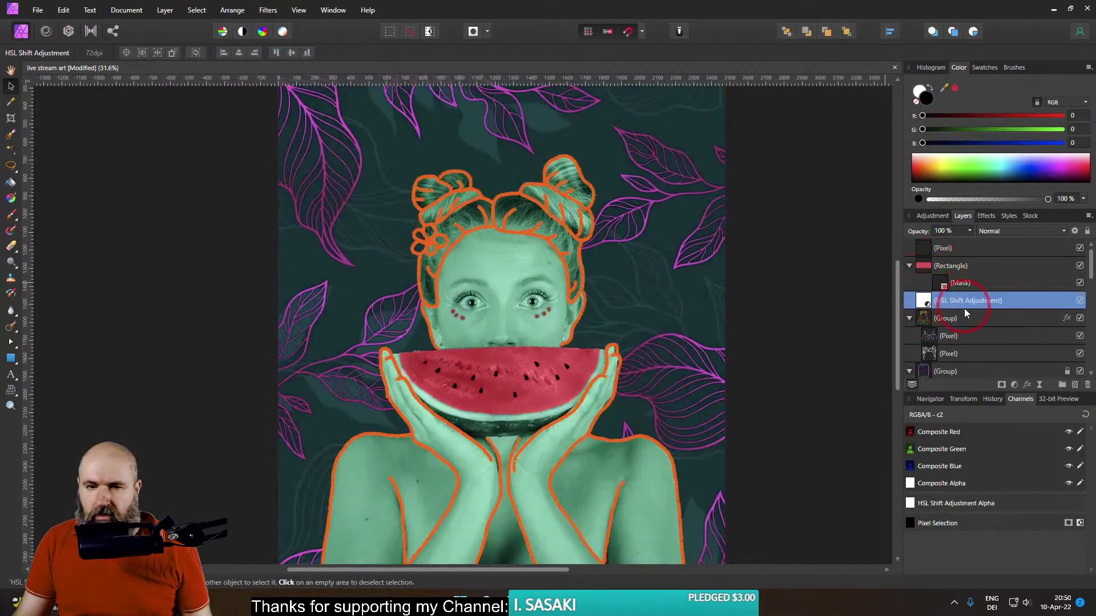
Set the HSL adjustment's hue shift to -112.3° for a purple figure with turquoise outlines and green leaves
{"action": "double_click", "coordinate": [924, 300]}
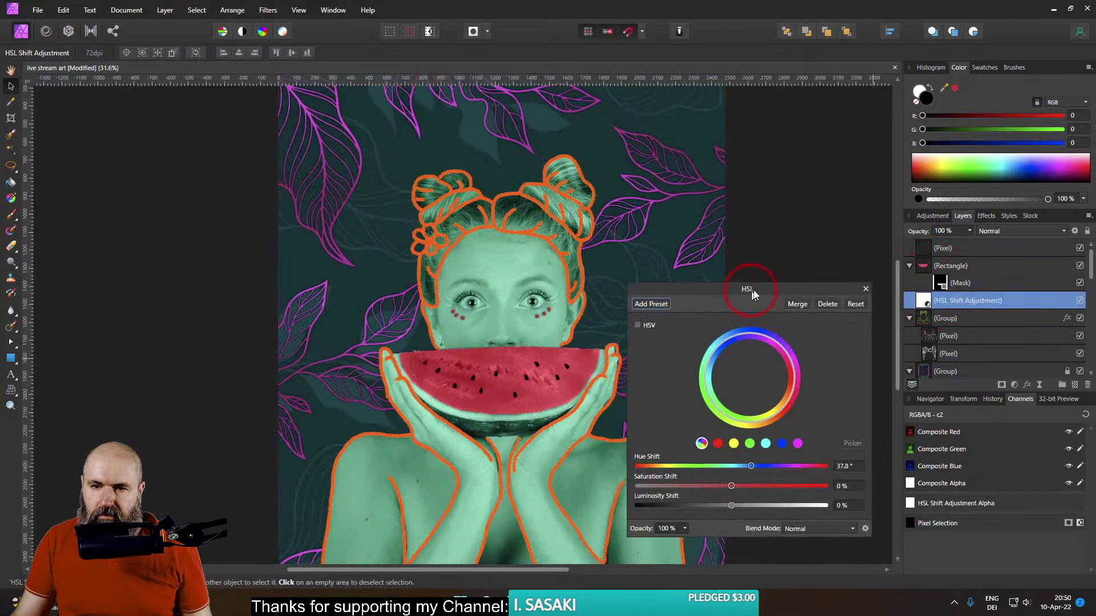
{"action": "left_click_drag", "start_coordinate": [753, 295], "coordinate": [806, 241]}
{"action": "left_click_drag", "start_coordinate": [806, 412], "coordinate": [758, 413]}
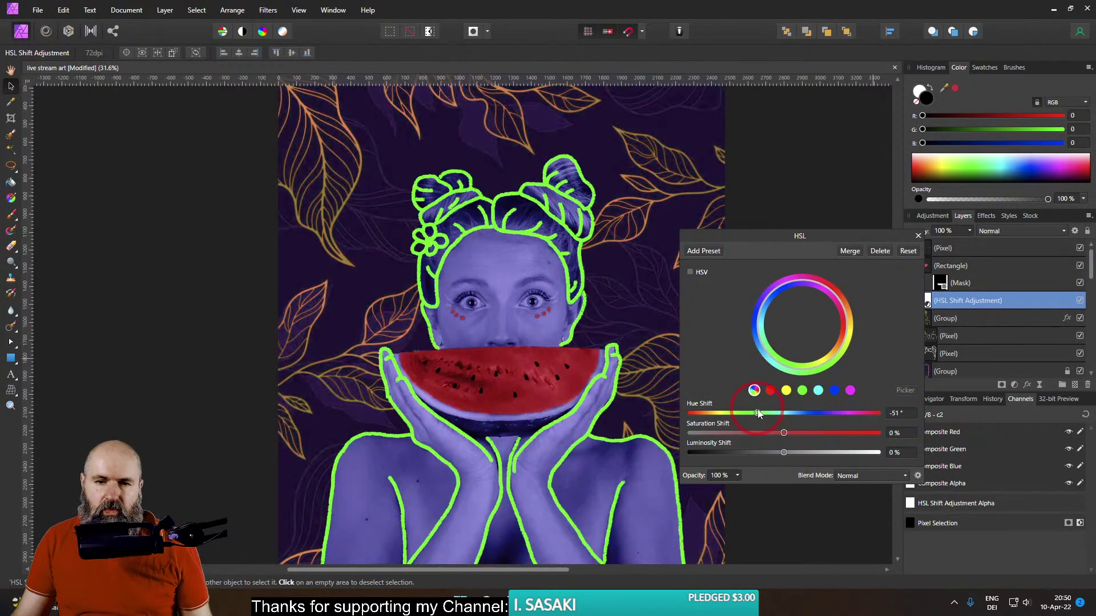
{"action": "mouse_move", "coordinate": [739, 413]}
{"action": "left_mouse_down"}
{"action": "mouse_move", "coordinate": [686, 412]}
{"action": "mouse_move", "coordinate": [726, 413]}
{"action": "left_mouse_up"}
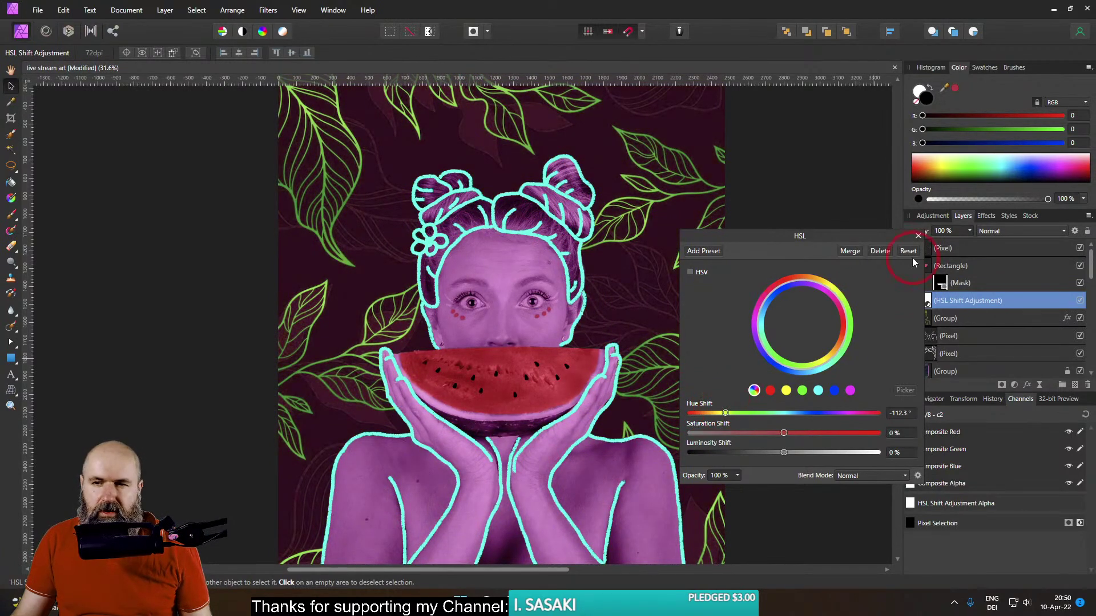
Compare the artwork with and without the HSL adjustment by toggling its visibility, leaving the adjustment hidden
{"action": "left_click", "coordinate": [1080, 300]}
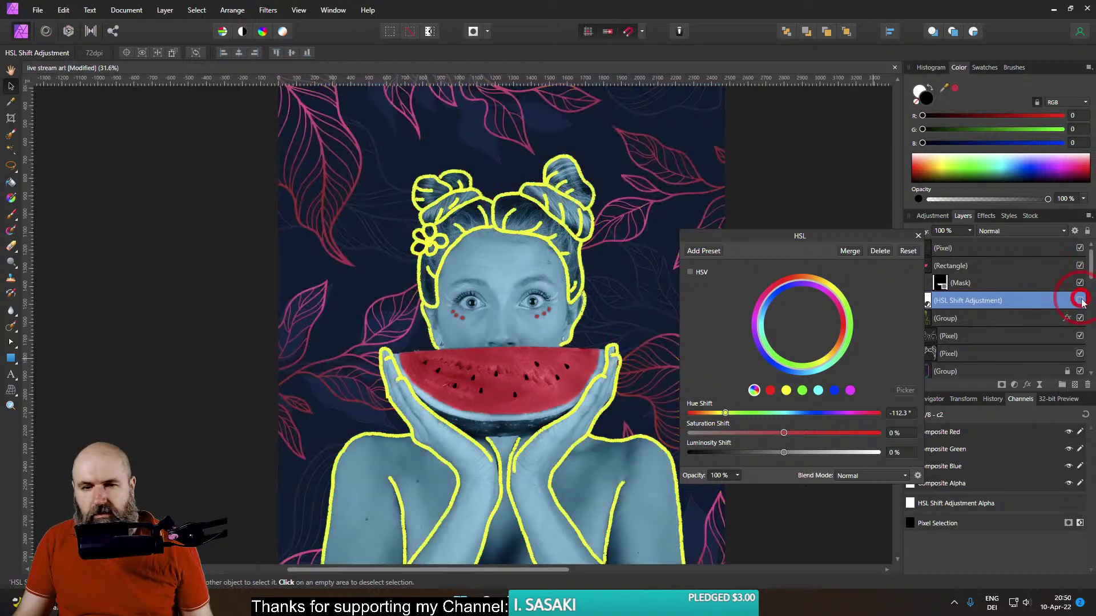
{"action": "left_click", "coordinate": [1080, 301]}
{"action": "left_click", "coordinate": [1081, 301]}
{"action": "left_click", "coordinate": [1081, 301]}
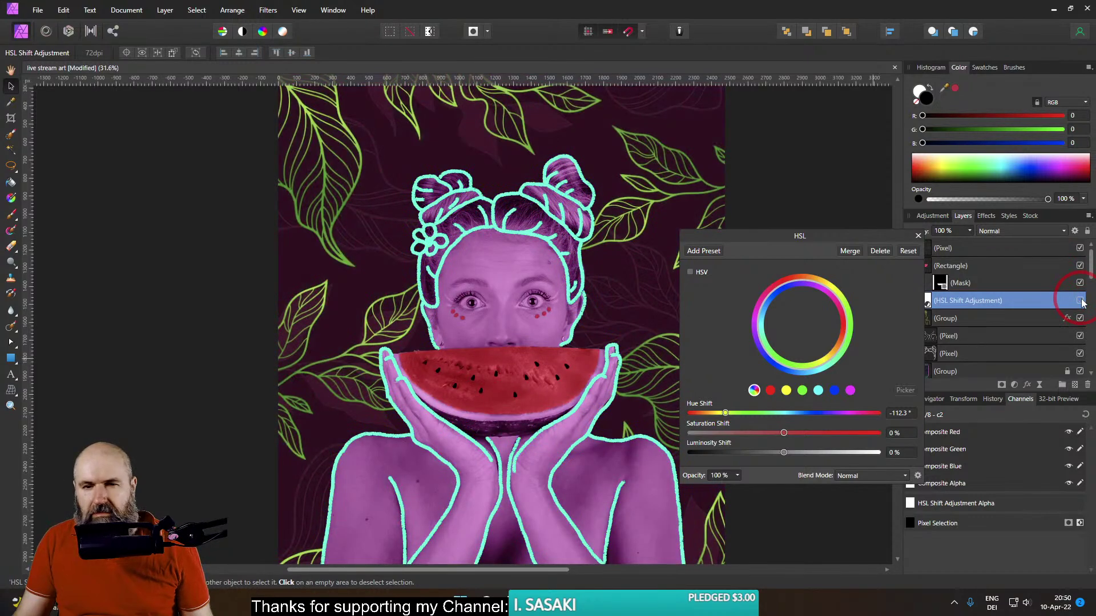
{"action": "left_click", "coordinate": [1081, 301]}
{"action": "left_click", "coordinate": [1082, 302]}
{"action": "left_click", "coordinate": [1080, 300]}
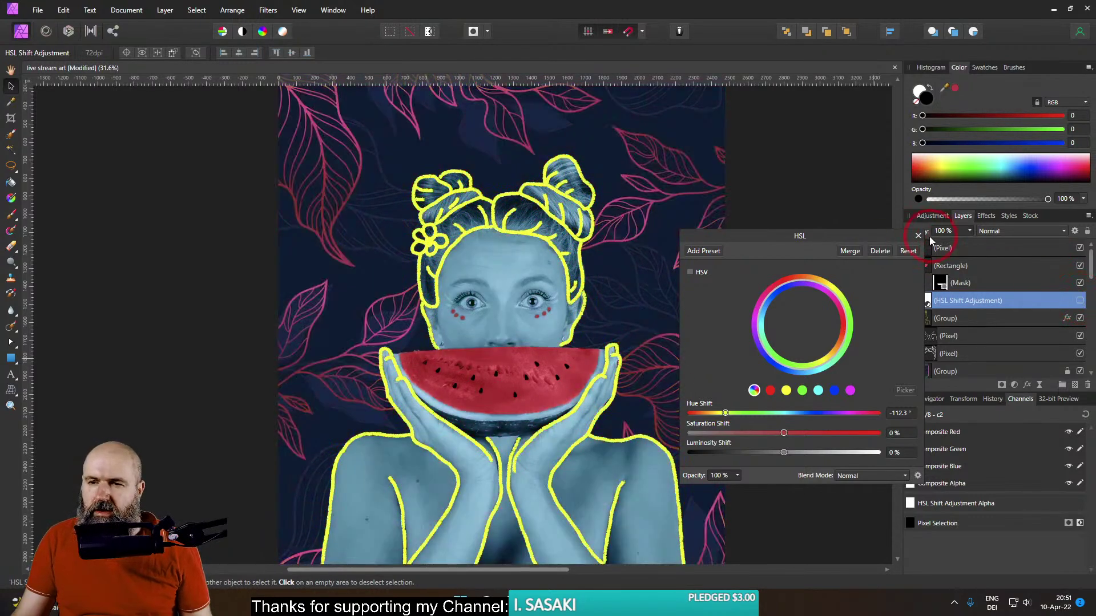
{"action": "left_click", "coordinate": [1081, 301]}
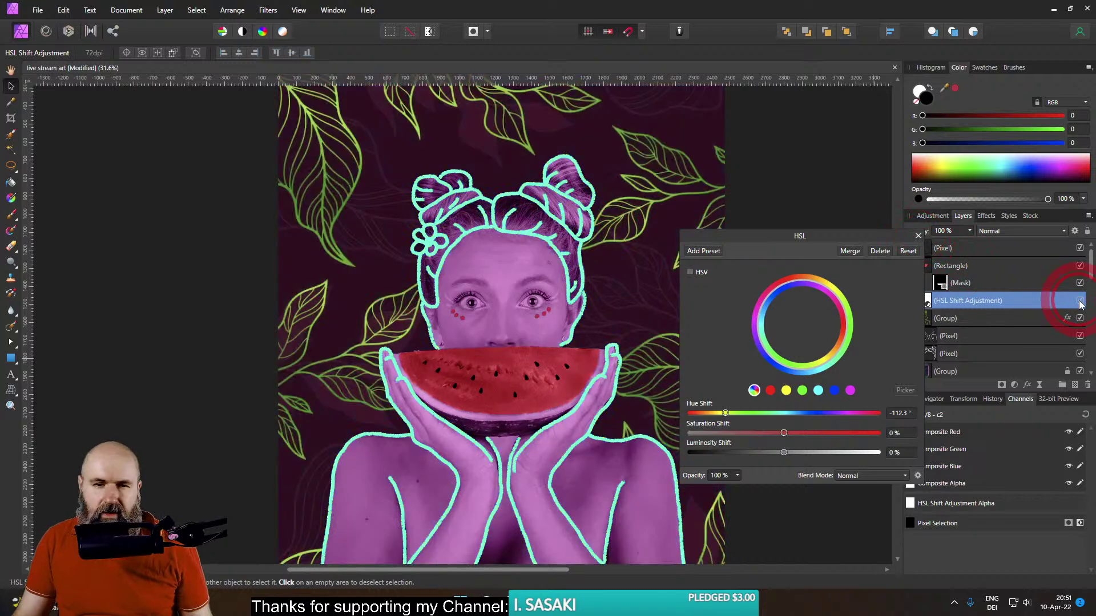
{"action": "left_click", "coordinate": [1081, 301]}
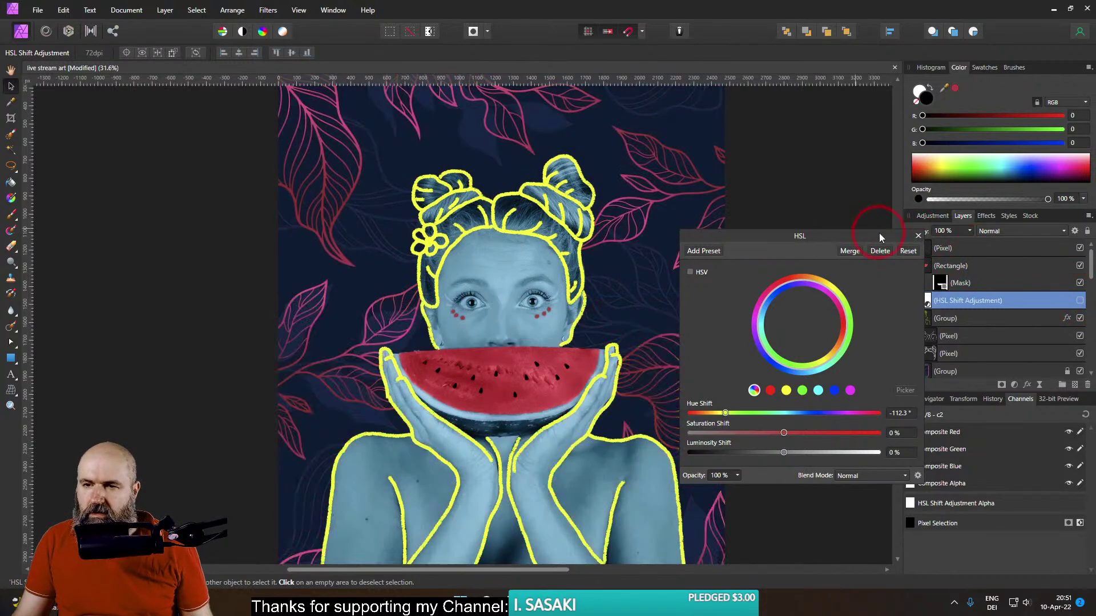
{"action": "left_click_drag", "start_coordinate": [882, 237], "coordinate": [1034, 226]}
Switch to Chrome and copy the white 3D floral seamless pattern image from its Freepik page
{"action": "mouse_move", "coordinate": [583, 593]}
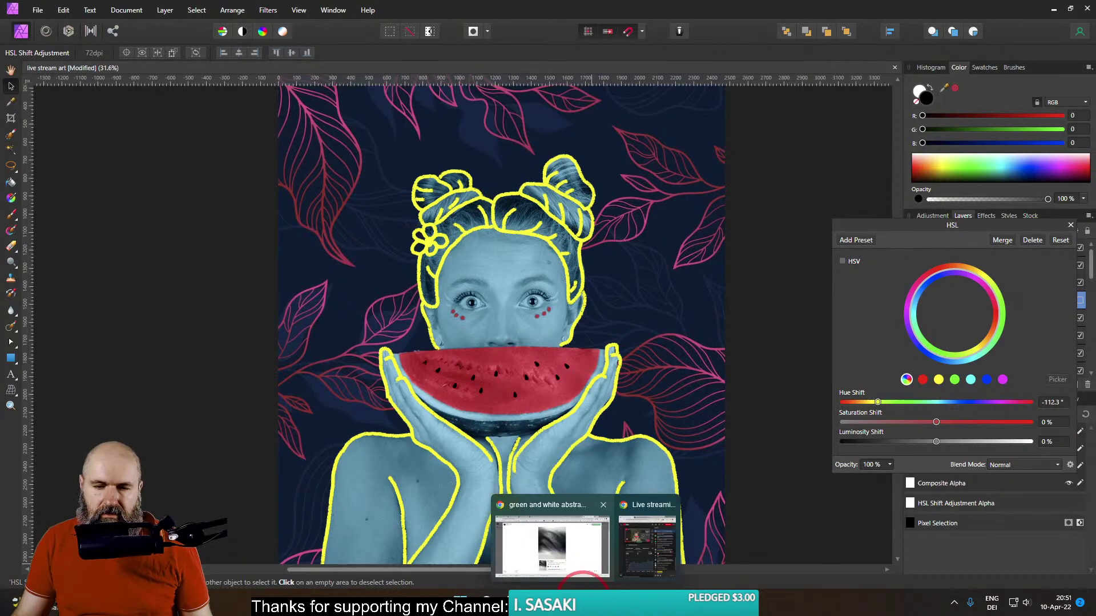
{"action": "left_click", "coordinate": [552, 545]}
{"action": "left_click", "coordinate": [680, 10]}
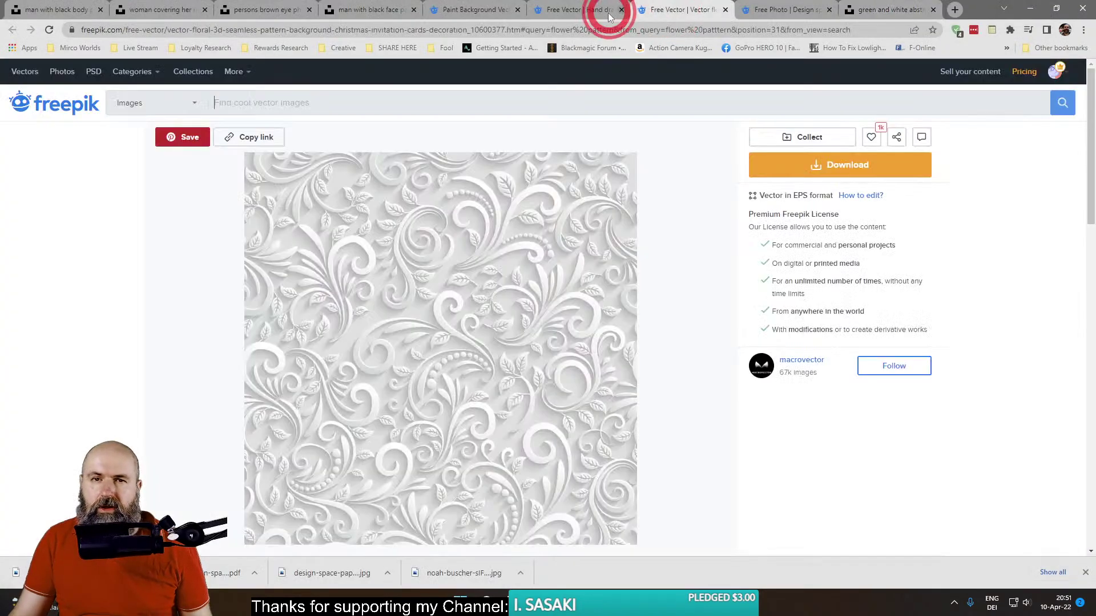
{"action": "right_click", "coordinate": [460, 255]}
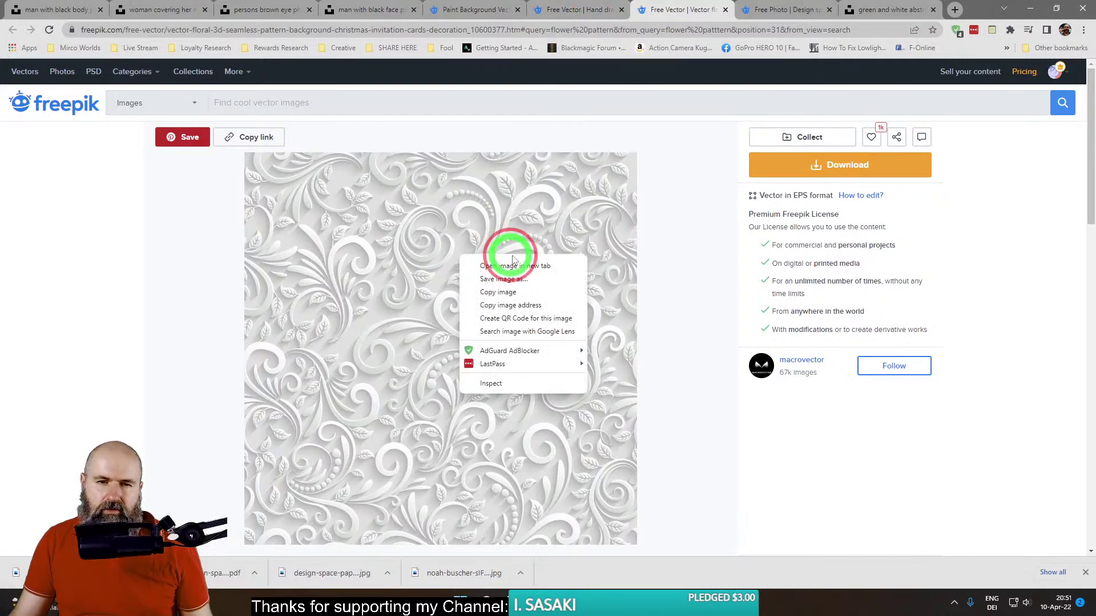
{"action": "left_click", "coordinate": [514, 296]}
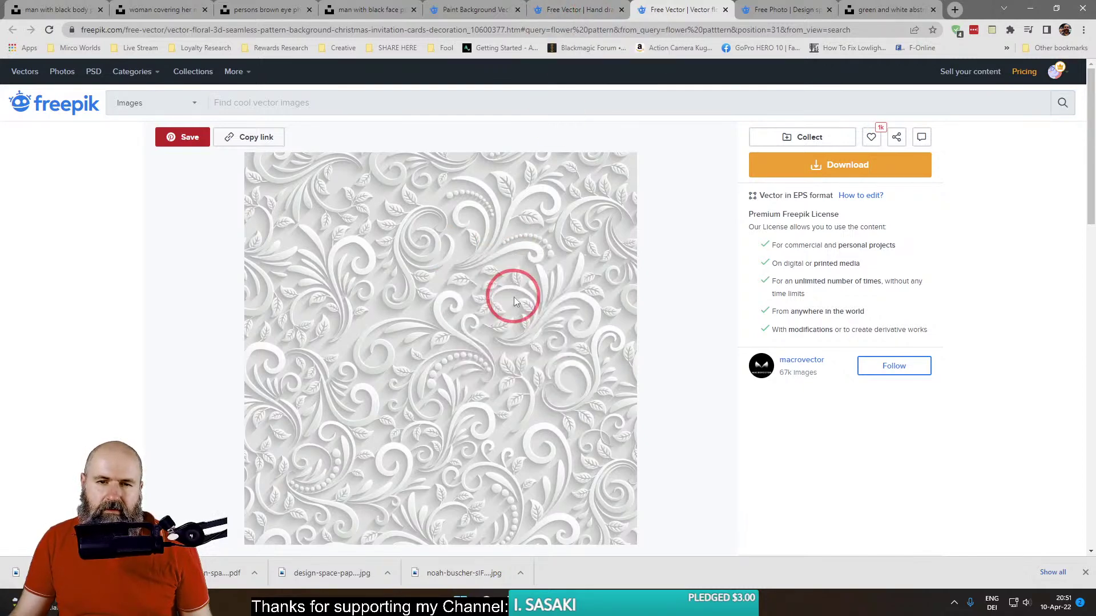
Switch to Affinity Photo and paste the copied floral pattern directly above the leaf image inside the background group
{"action": "left_click", "coordinate": [610, 602]}
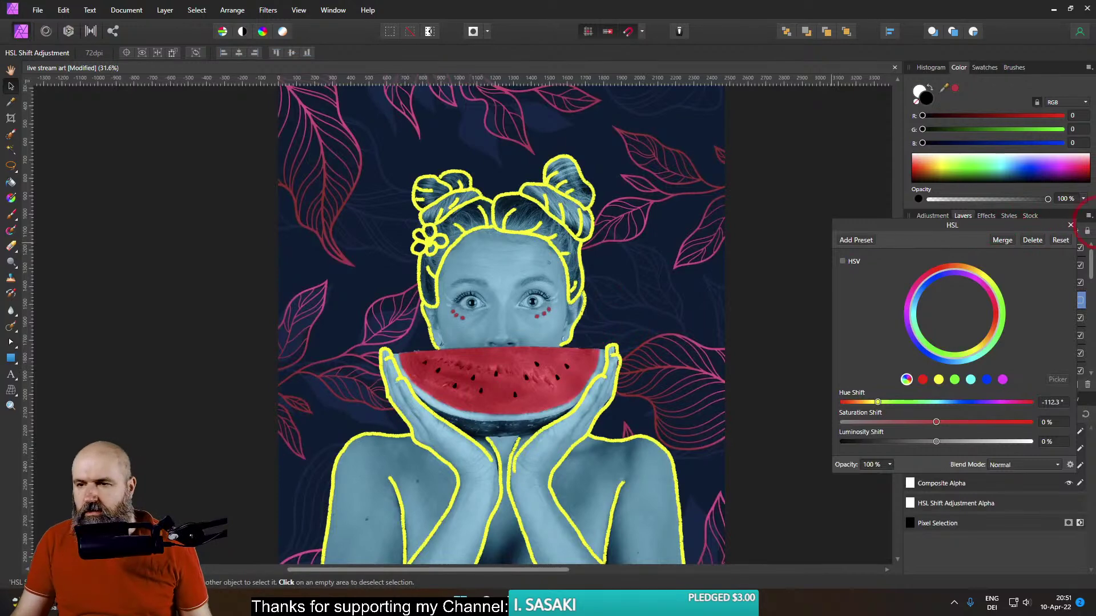
{"action": "left_click", "coordinate": [1071, 227]}
{"action": "scroll", "coordinate": [1022, 279], "scroll_direction": "down", "scroll_amount": 10}
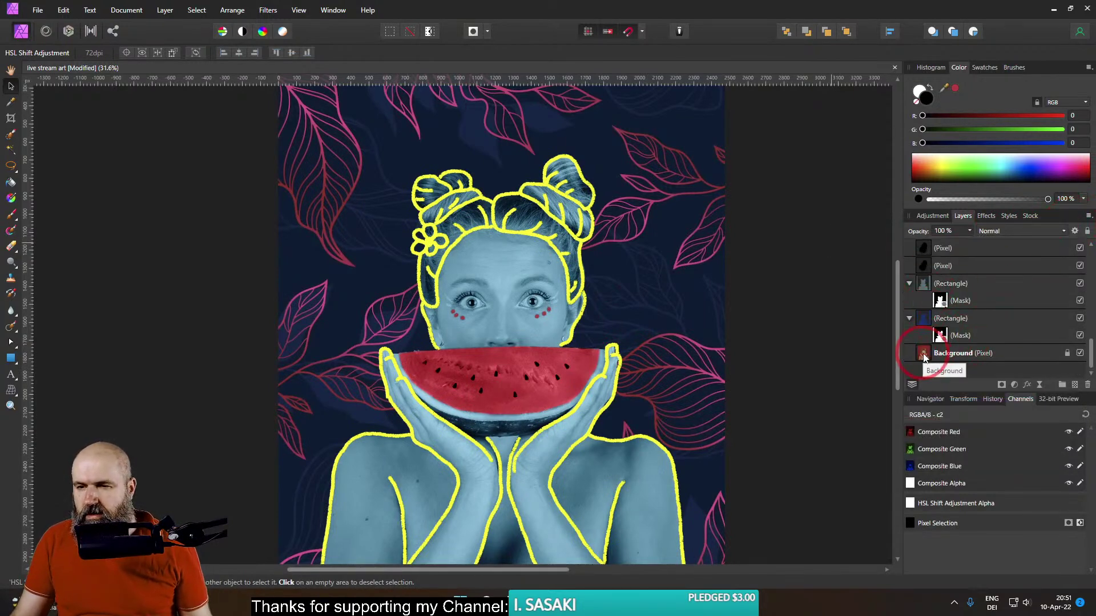
{"action": "scroll", "coordinate": [989, 324], "scroll_direction": "up", "scroll_amount": 5}
{"action": "scroll", "coordinate": [996, 327], "scroll_direction": "up", "scroll_amount": 2}
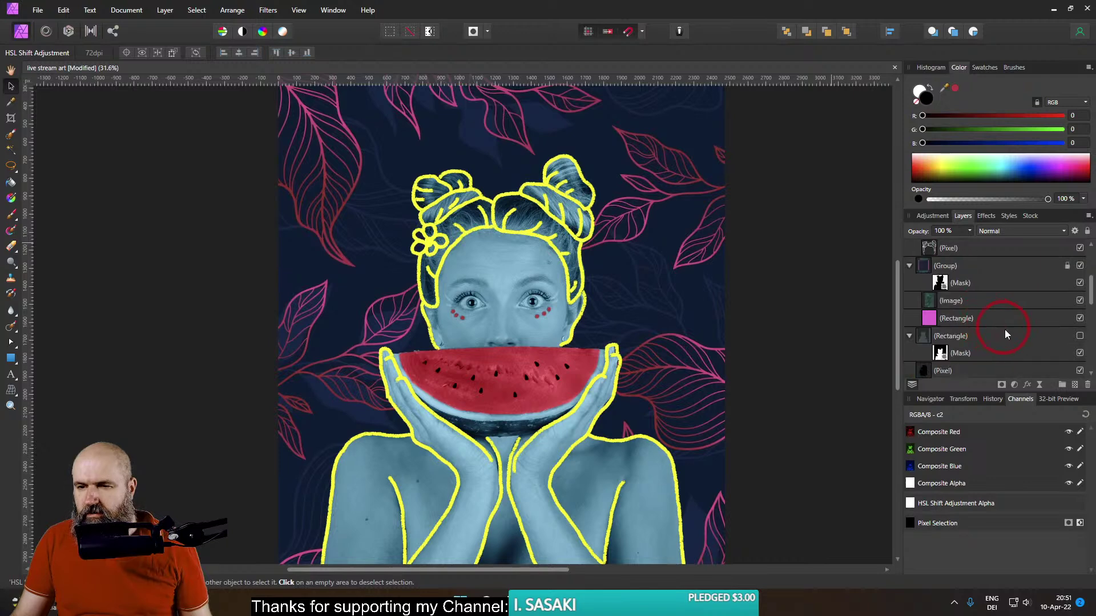
{"action": "scroll", "coordinate": [1004, 331], "scroll_direction": "down", "scroll_amount": 2}
{"action": "scroll", "coordinate": [1004, 331], "scroll_direction": "up", "scroll_amount": 2}
{"action": "left_click", "coordinate": [931, 302]}
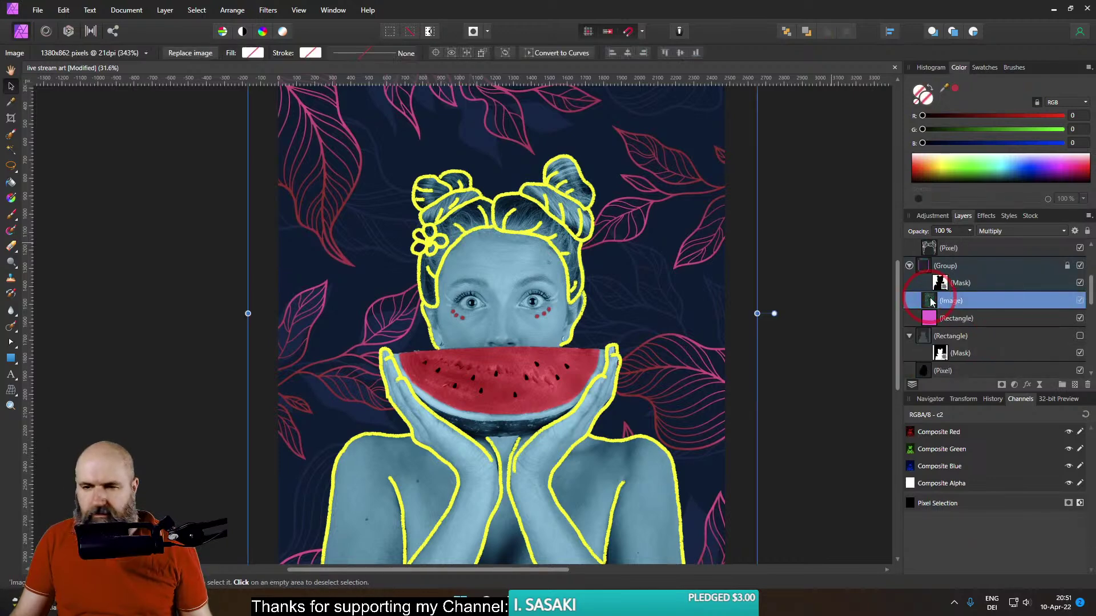
{"action": "key", "text": "ctrl+v"}
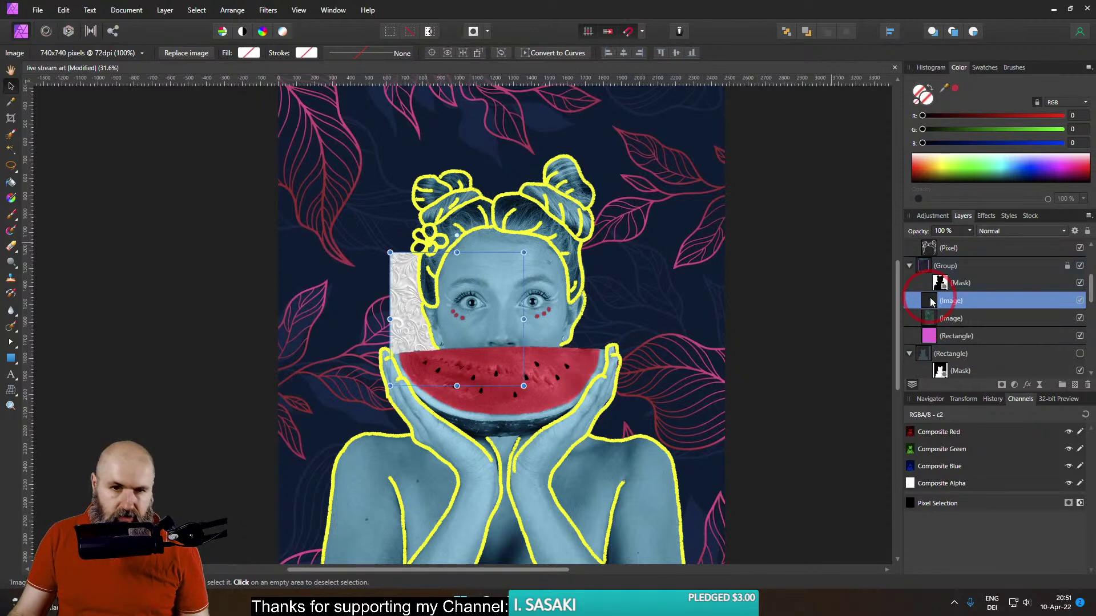
Enlarge the pasted floral pattern to about 480% and position it so it covers the whole canvas behind the figure
{"action": "scroll", "coordinate": [535, 264], "scroll_direction": "down", "scroll_amount": 3}
{"action": "left_click_drag", "start_coordinate": [527, 274], "coordinate": [656, 145]}
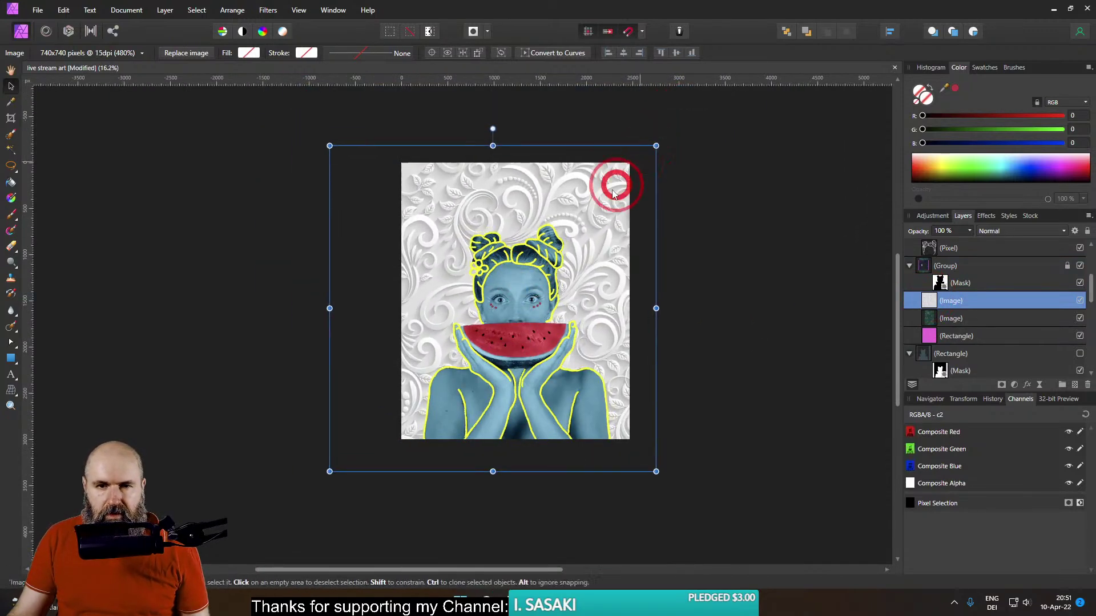
{"action": "left_click_drag", "start_coordinate": [487, 196], "coordinate": [511, 190]}
{"action": "scroll", "coordinate": [926, 304], "scroll_direction": "up", "scroll_amount": 1}
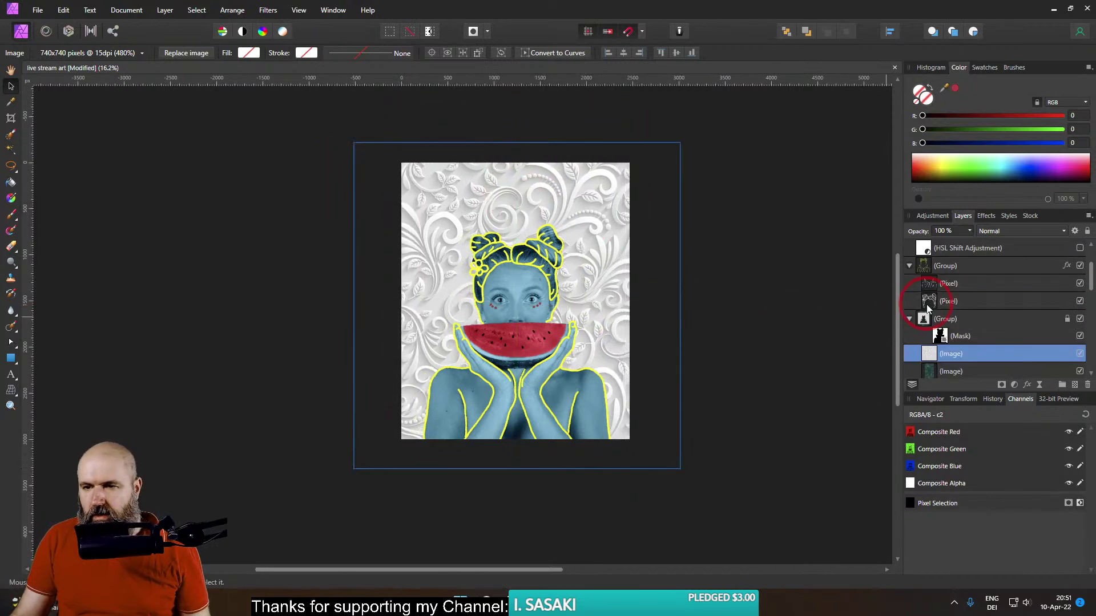
{"action": "scroll", "coordinate": [927, 304], "scroll_direction": "down", "scroll_amount": 1}
{"action": "scroll", "coordinate": [926, 304], "scroll_direction": "up", "scroll_amount": 1}
{"action": "scroll", "coordinate": [926, 303], "scroll_direction": "down", "scroll_amount": 1}
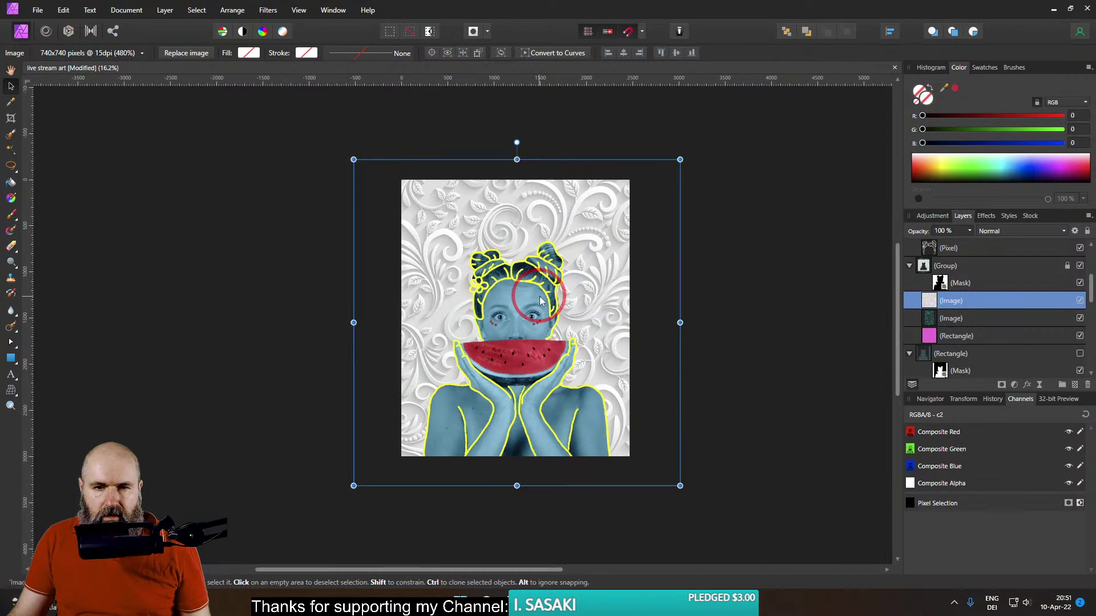
{"action": "scroll", "coordinate": [540, 301], "scroll_direction": "up", "scroll_amount": 3}
{"action": "scroll", "coordinate": [554, 291], "scroll_direction": "down", "scroll_amount": 1}
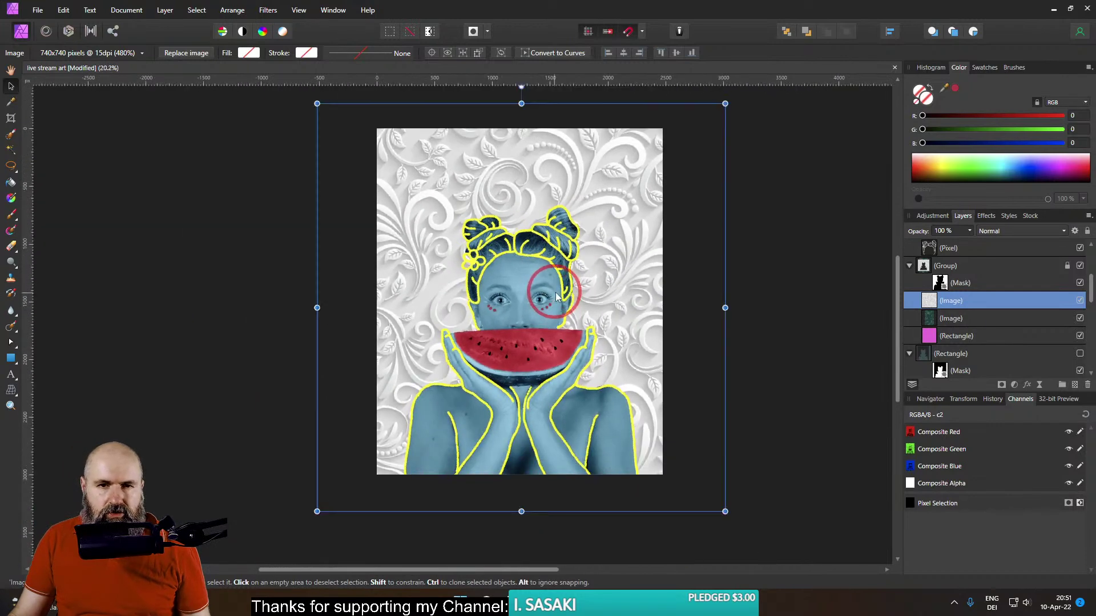
Start the Mirror distortion filter on the floral pattern and set the number of mirrors to 8
{"action": "left_click", "coordinate": [258, 10]}
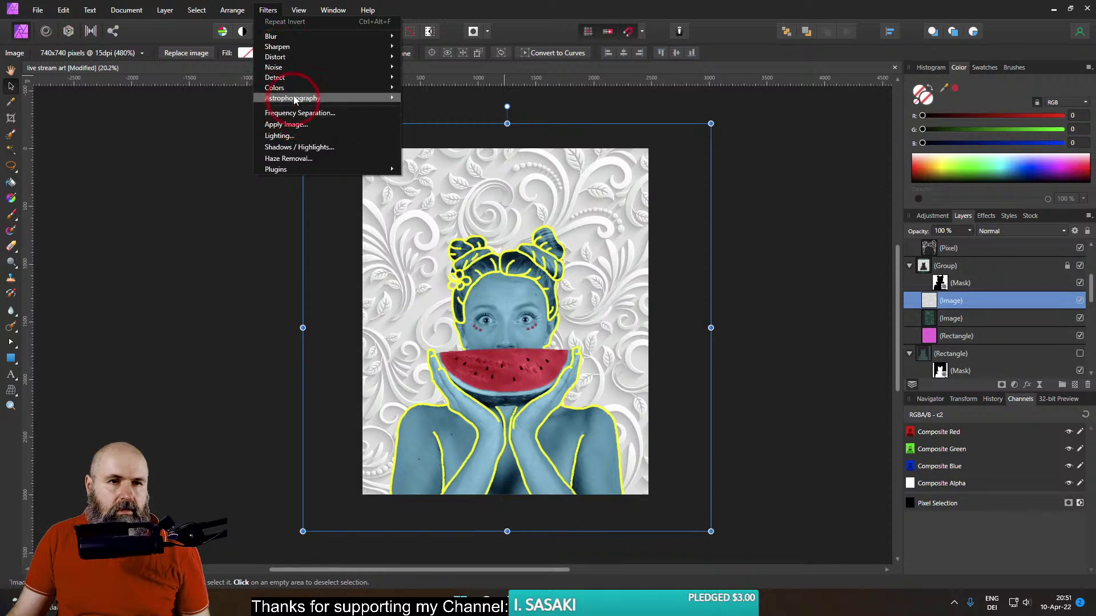
{"action": "mouse_move", "coordinate": [314, 57]}
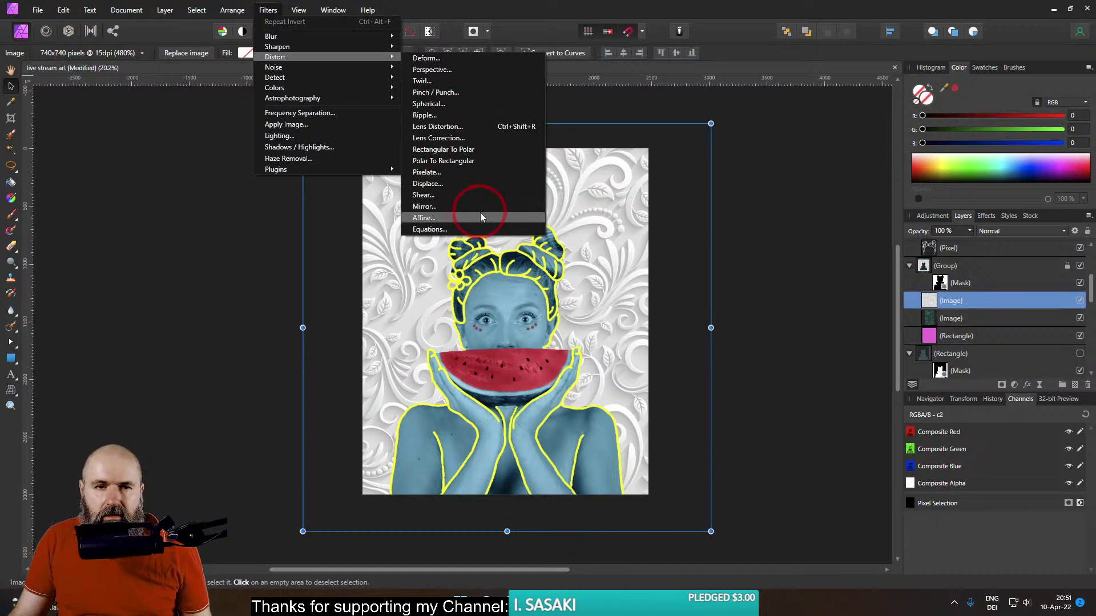
{"action": "left_click", "coordinate": [440, 206]}
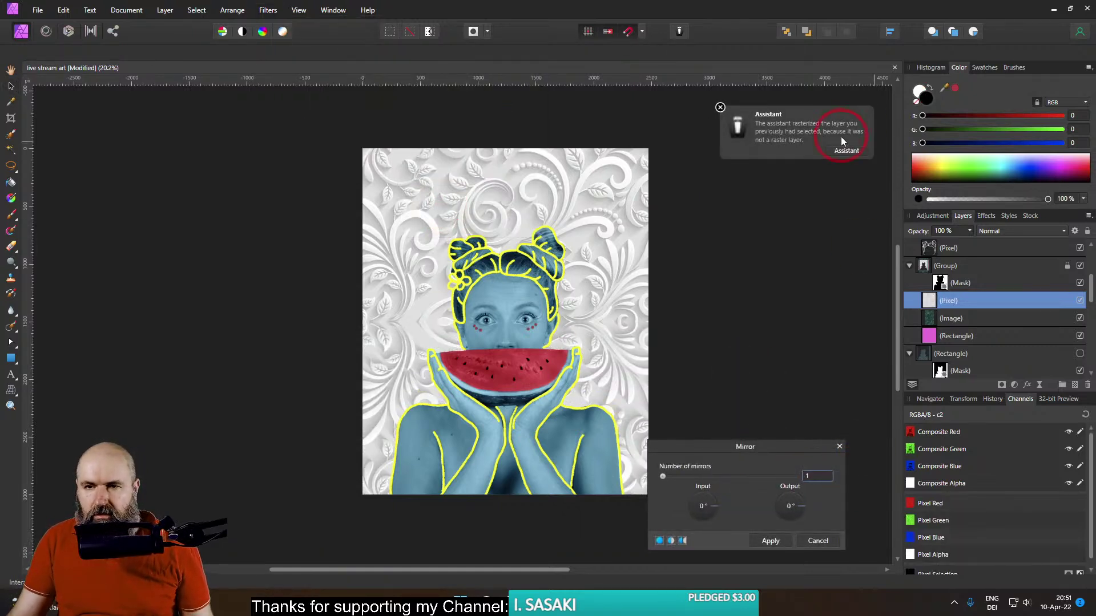
{"action": "left_click", "coordinate": [720, 107]}
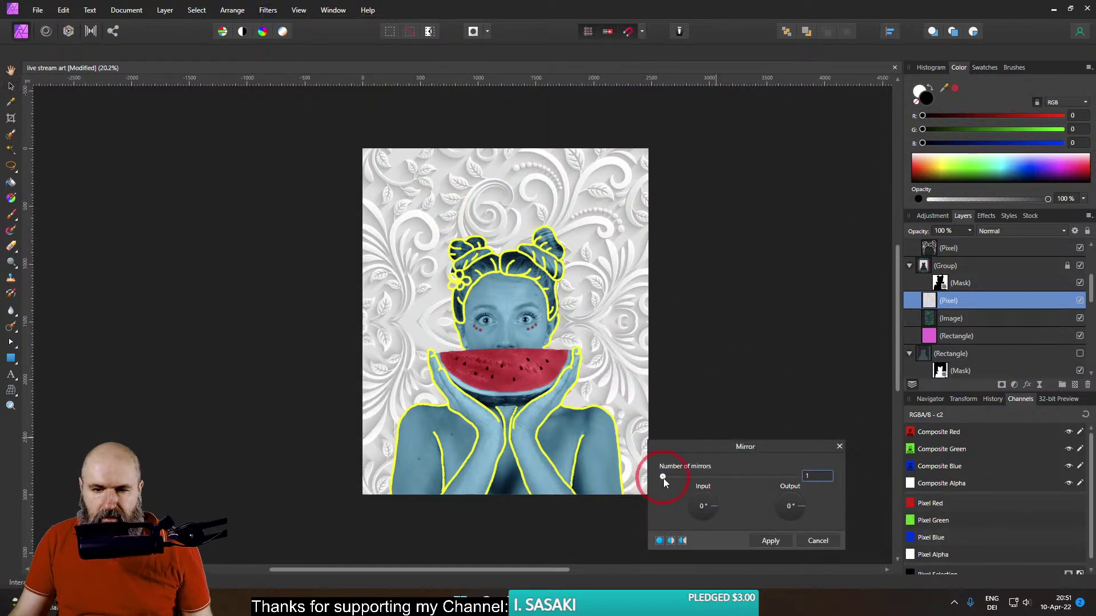
{"action": "left_click_drag", "start_coordinate": [663, 478], "coordinate": [790, 324]}
{"action": "scroll", "coordinate": [577, 331], "scroll_direction": "up", "scroll_amount": 1}
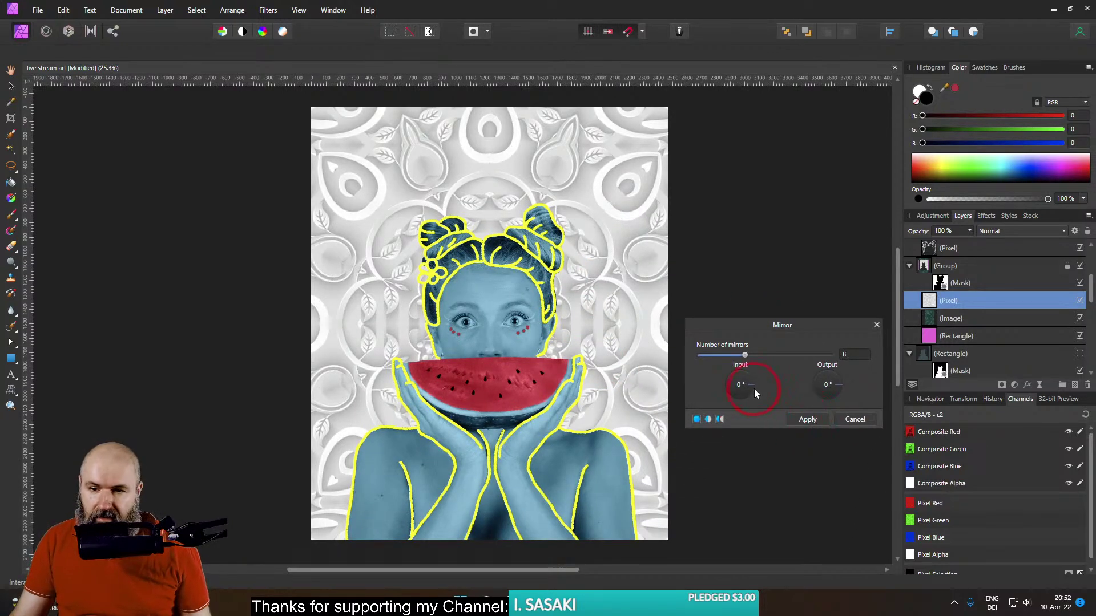
Try different Mirror input angles, settle on 270°, and apply the filter to the floral pattern
{"action": "left_click_drag", "start_coordinate": [754, 389], "coordinate": [728, 400]}
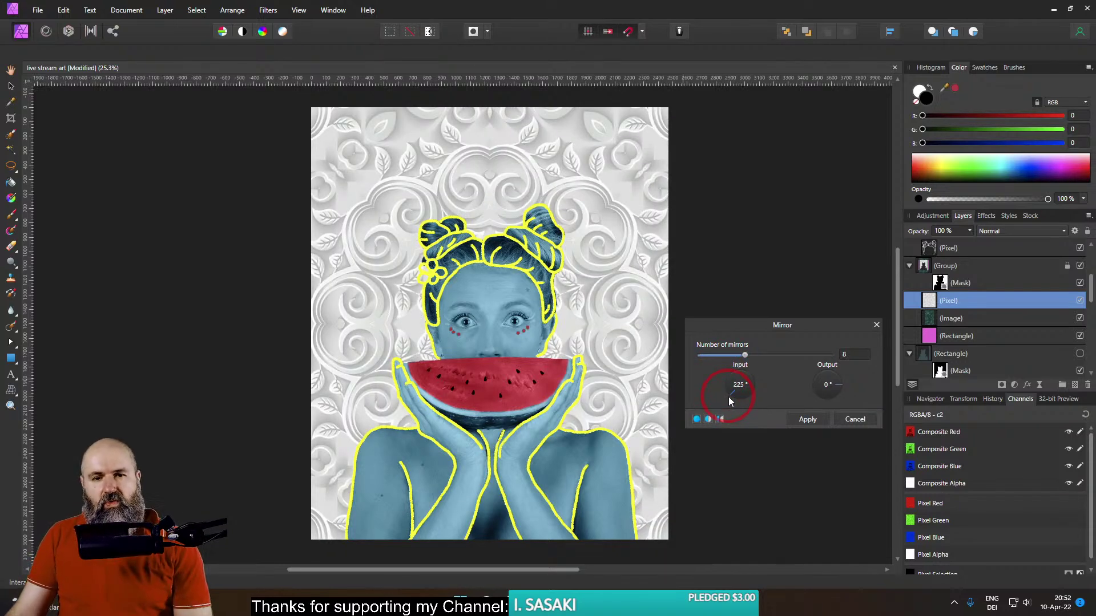
{"action": "left_click_drag", "start_coordinate": [729, 398], "coordinate": [755, 407]}
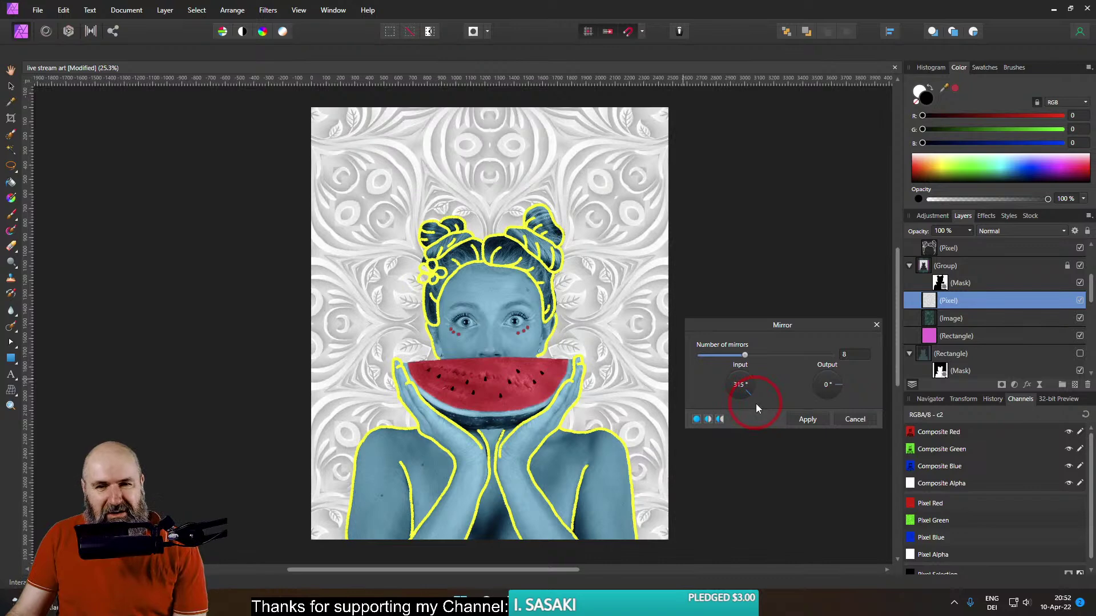
{"action": "left_click_drag", "start_coordinate": [756, 404], "coordinate": [778, 407]}
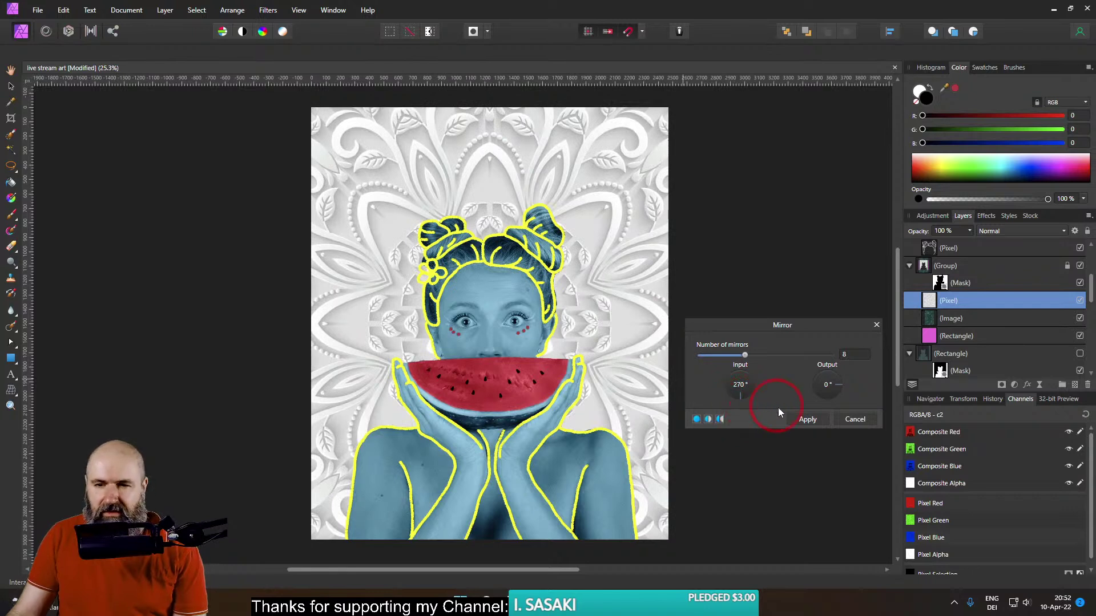
{"action": "left_click", "coordinate": [796, 420]}
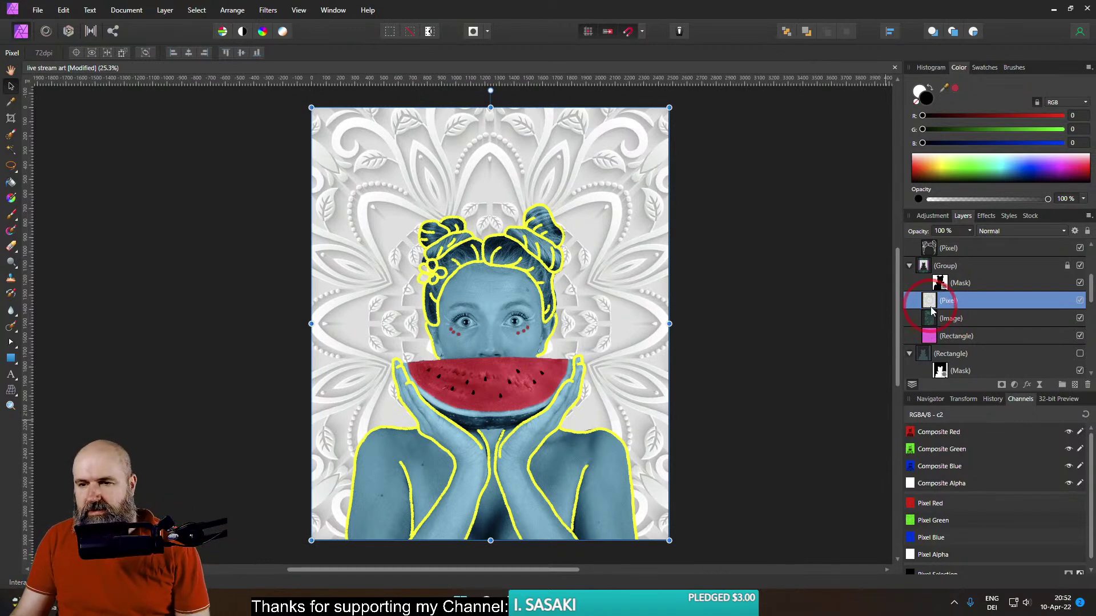
Hide the leaf image beneath the mirrored pattern and preview blend modes for the pattern, keeping it at Normal
{"action": "left_click", "coordinate": [991, 232]}
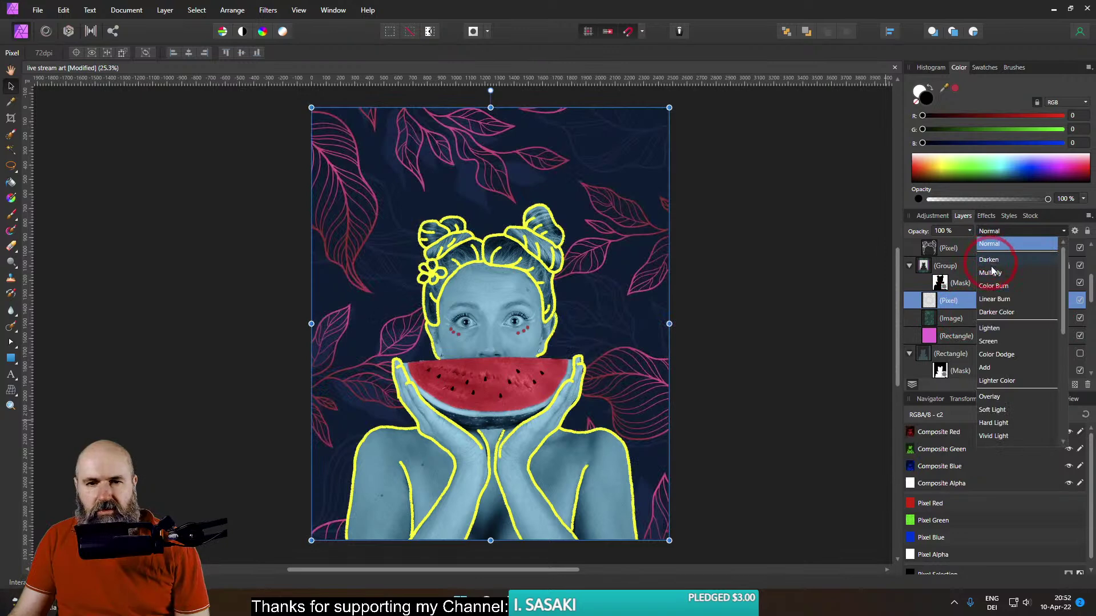
{"action": "left_click", "coordinate": [1070, 312]}
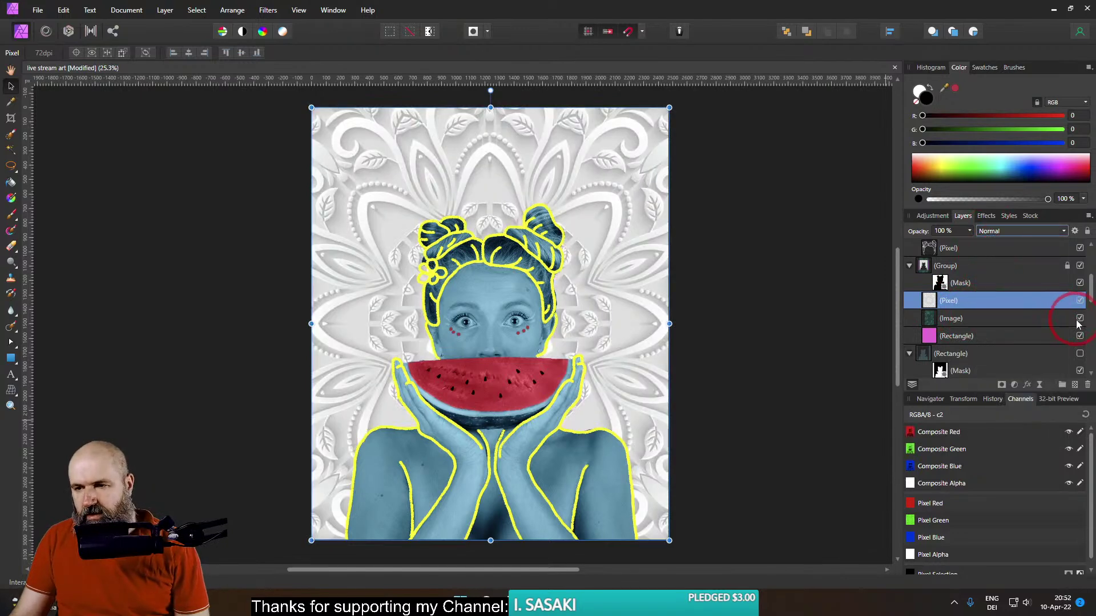
{"action": "left_click", "coordinate": [1079, 319]}
{"action": "left_click", "coordinate": [1004, 231]}
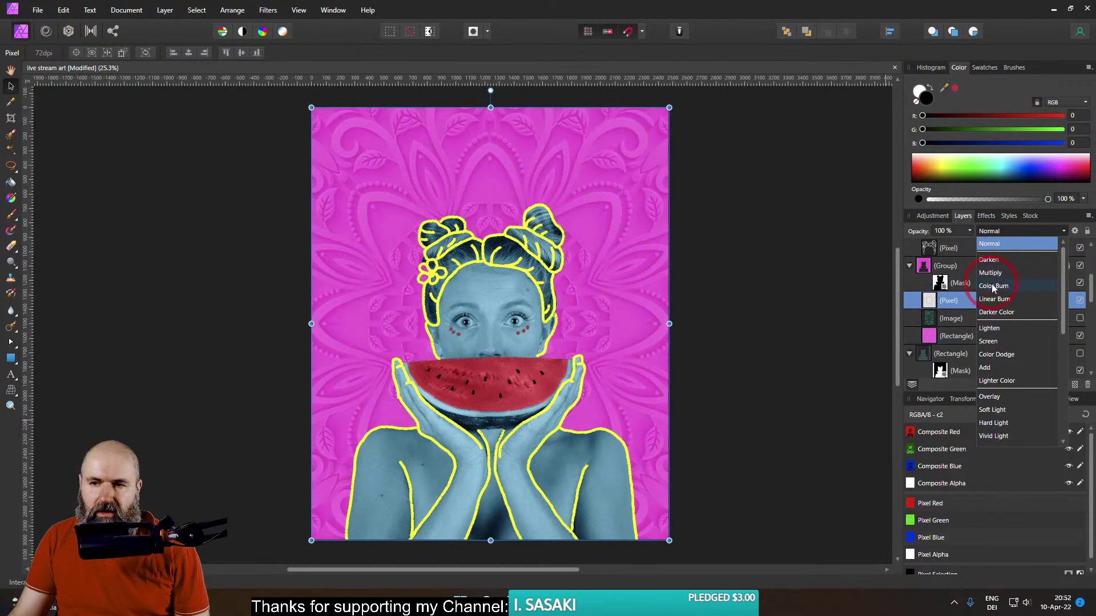
{"action": "left_click", "coordinate": [990, 244]}
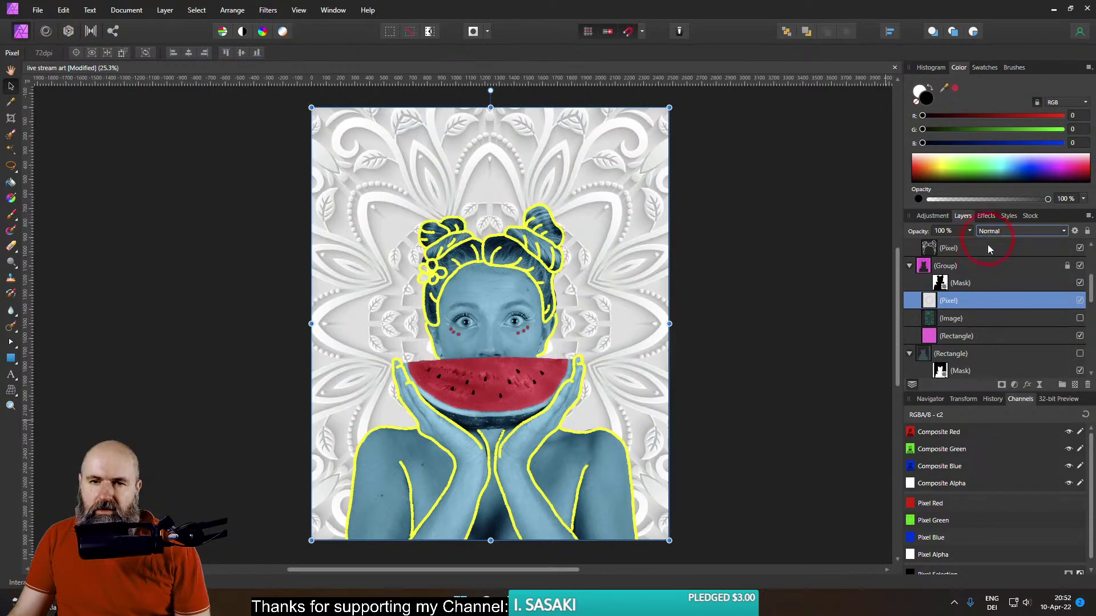
Add a Gradient Map adjustment to the mirrored pattern and move its middle green stop to 64%
{"action": "left_click", "coordinate": [1016, 387]}
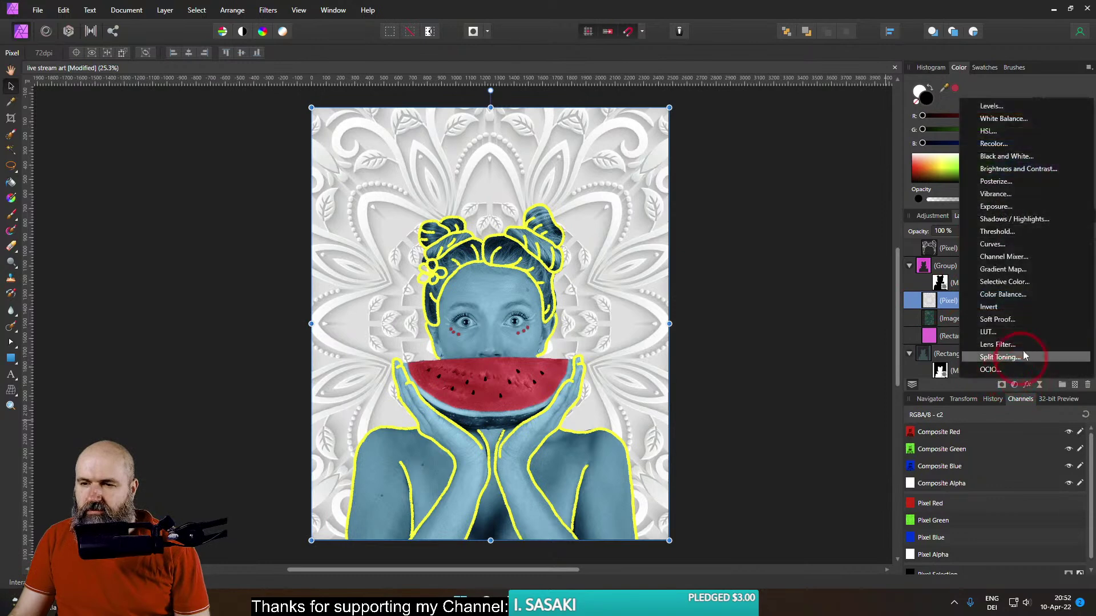
{"action": "left_click", "coordinate": [1017, 270]}
{"action": "left_click", "coordinate": [954, 394]}
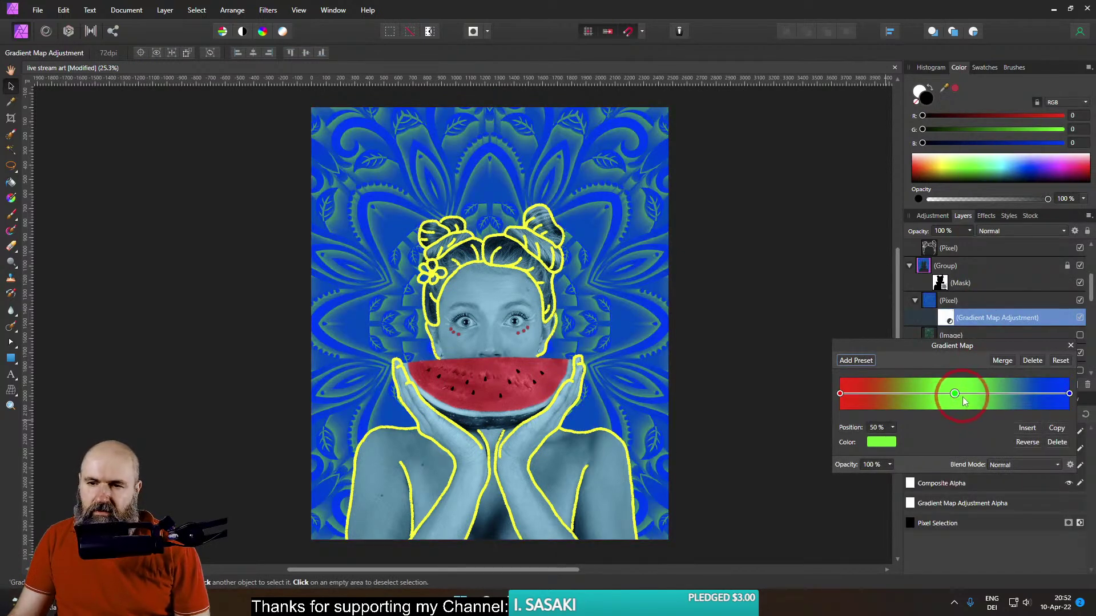
{"action": "left_click_drag", "start_coordinate": [963, 398], "coordinate": [987, 395]}
Recolour the gradient map's first stop blue and its last stop magenta
{"action": "left_click", "coordinate": [839, 395]}
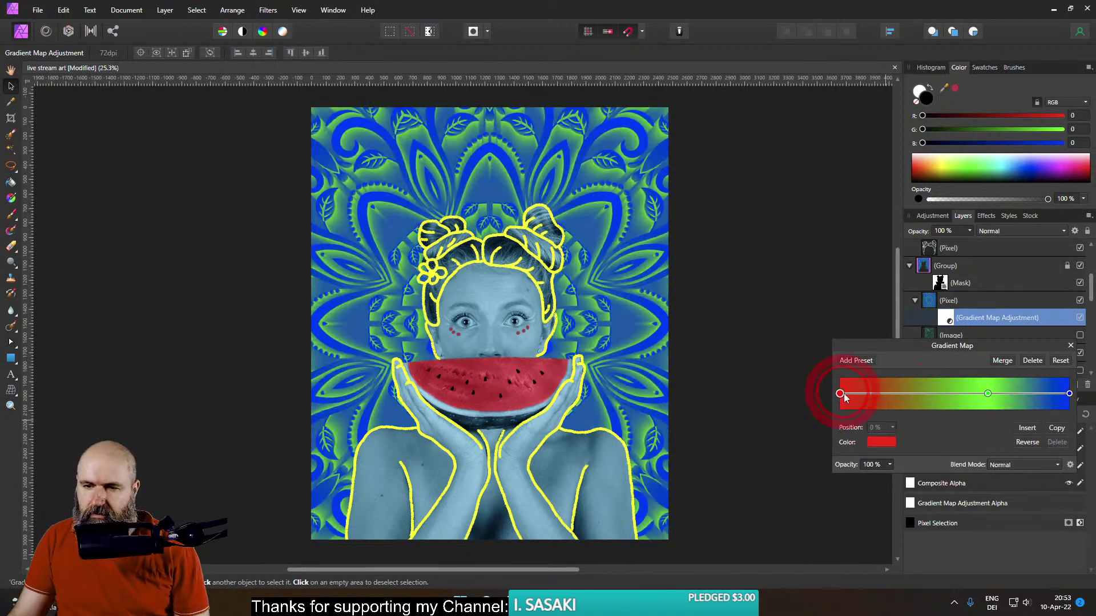
{"action": "left_click", "coordinate": [881, 441]}
{"action": "left_click_drag", "start_coordinate": [857, 488], "coordinate": [864, 483]}
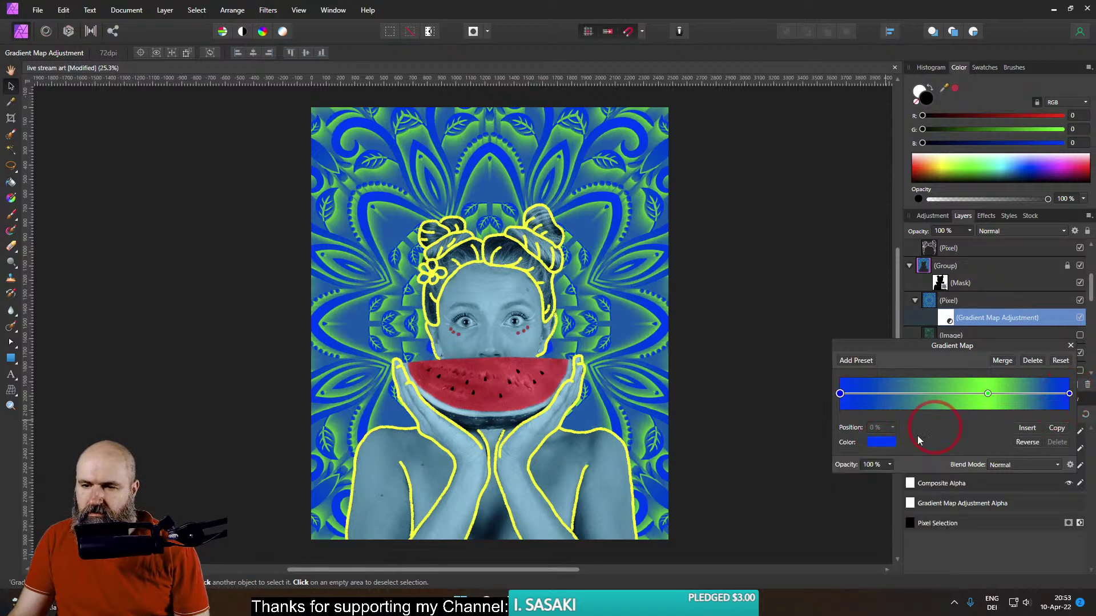
{"action": "left_click", "coordinate": [1069, 394]}
{"action": "left_click", "coordinate": [881, 443]}
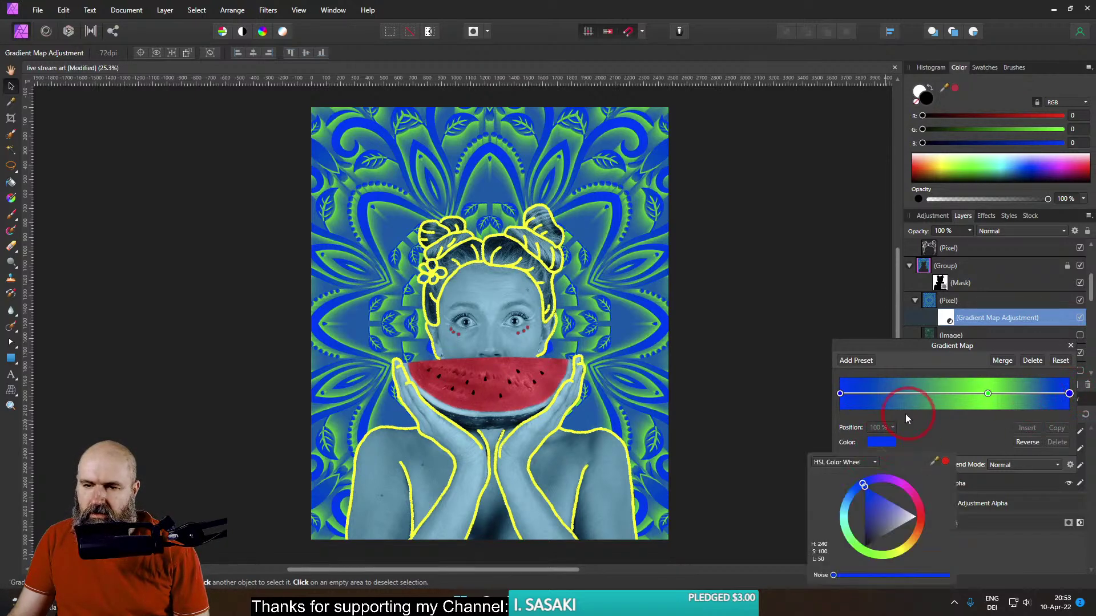
{"action": "left_click", "coordinate": [902, 485]}
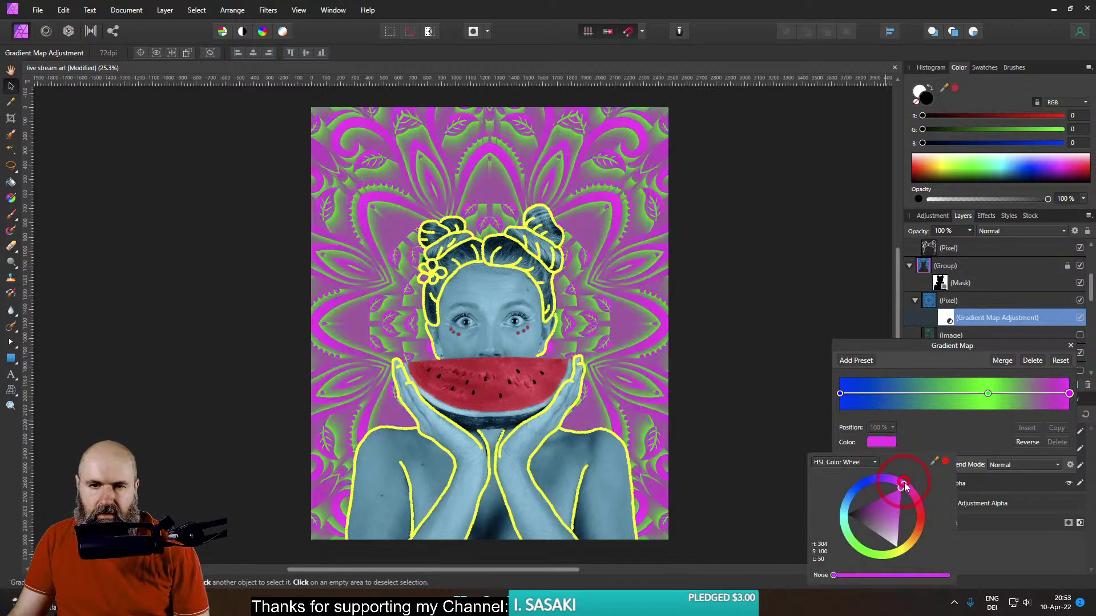
{"action": "left_click", "coordinate": [989, 393]}
{"action": "left_click", "coordinate": [882, 443]}
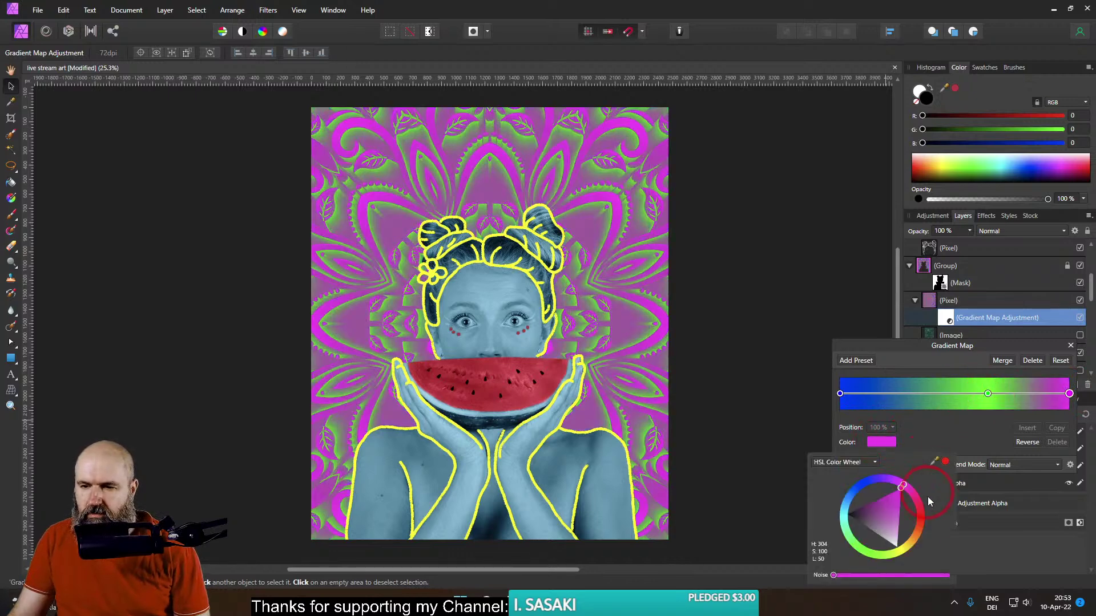
{"action": "left_click", "coordinate": [908, 545]}
{"action": "left_click_drag", "start_coordinate": [914, 538], "coordinate": [956, 424]}
Recolour the gradient map's 64% stop, trying yellow before choosing blue at hue 244, and close the adjustment settings
{"action": "left_click", "coordinate": [988, 393]}
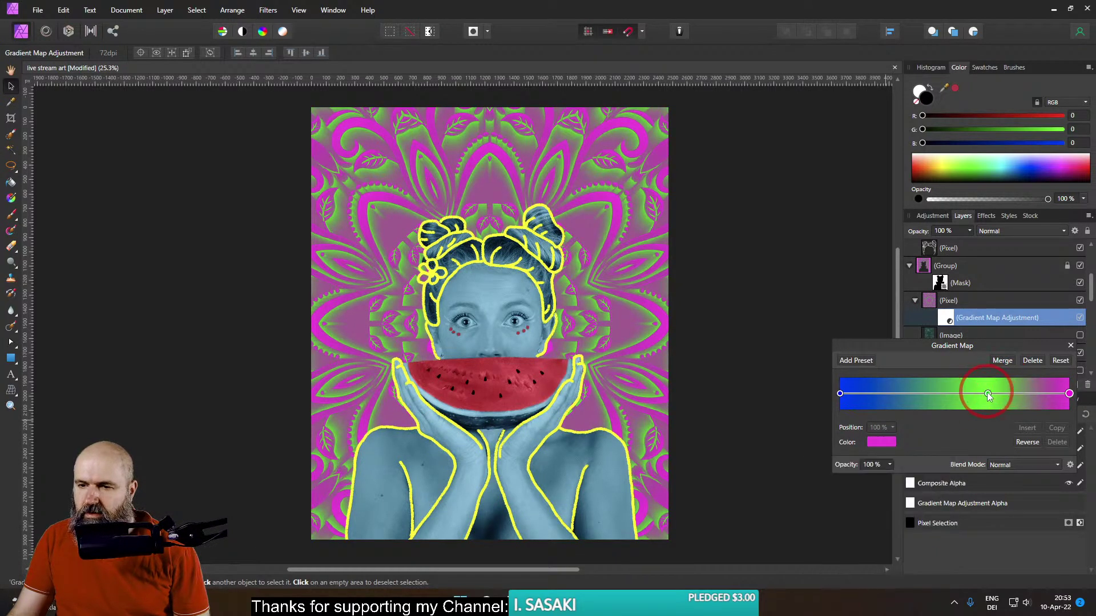
{"action": "left_click", "coordinate": [887, 444]}
{"action": "mouse_move", "coordinate": [911, 531]}
{"action": "left_mouse_down"}
{"action": "mouse_move", "coordinate": [917, 539]}
{"action": "mouse_move", "coordinate": [890, 555]}
{"action": "mouse_move", "coordinate": [901, 548]}
{"action": "left_mouse_up"}
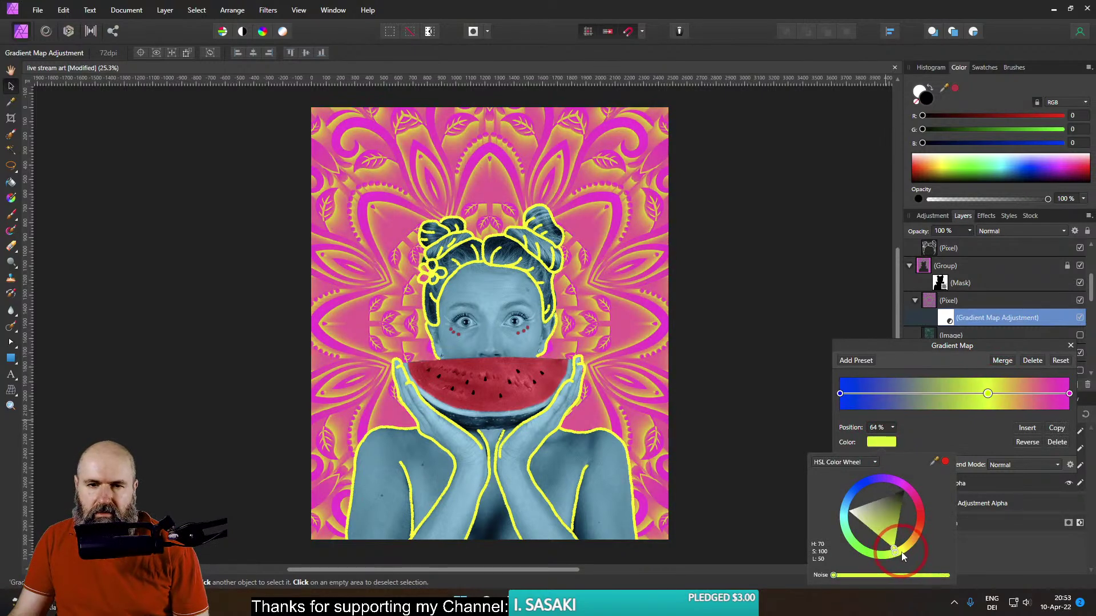
{"action": "mouse_move", "coordinate": [847, 502]}
{"action": "left_mouse_down"}
{"action": "mouse_move", "coordinate": [831, 493]}
{"action": "mouse_move", "coordinate": [886, 481]}
{"action": "mouse_move", "coordinate": [853, 468]}
{"action": "mouse_move", "coordinate": [842, 523]}
{"action": "mouse_move", "coordinate": [872, 472]}
{"action": "mouse_move", "coordinate": [861, 473]}
{"action": "left_mouse_up"}
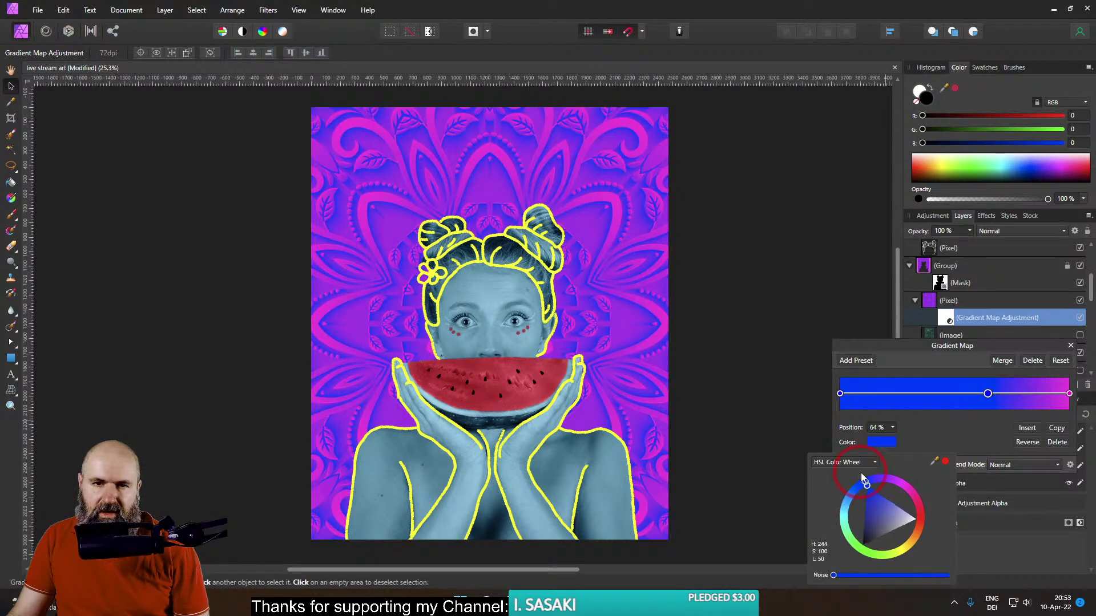
{"action": "left_click", "coordinate": [934, 426]}
{"action": "left_click", "coordinate": [1071, 345]}
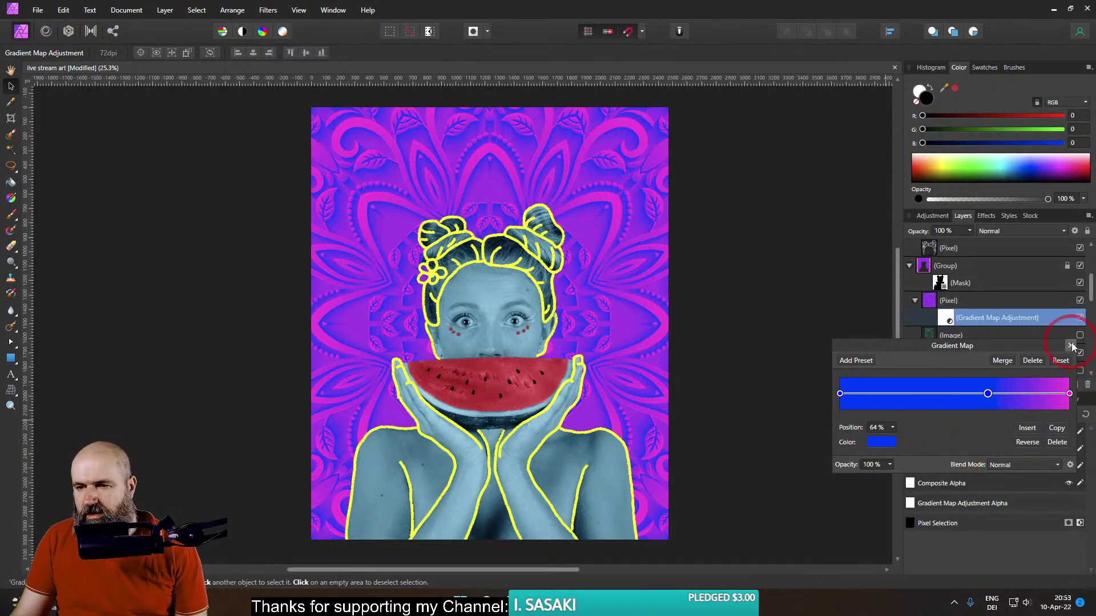
Add an HSL adjustment directly above the mirrored pattern layer inside the background group, moving its settings clear of the layer list
{"action": "scroll", "coordinate": [944, 284], "scroll_direction": "up", "scroll_amount": 3}
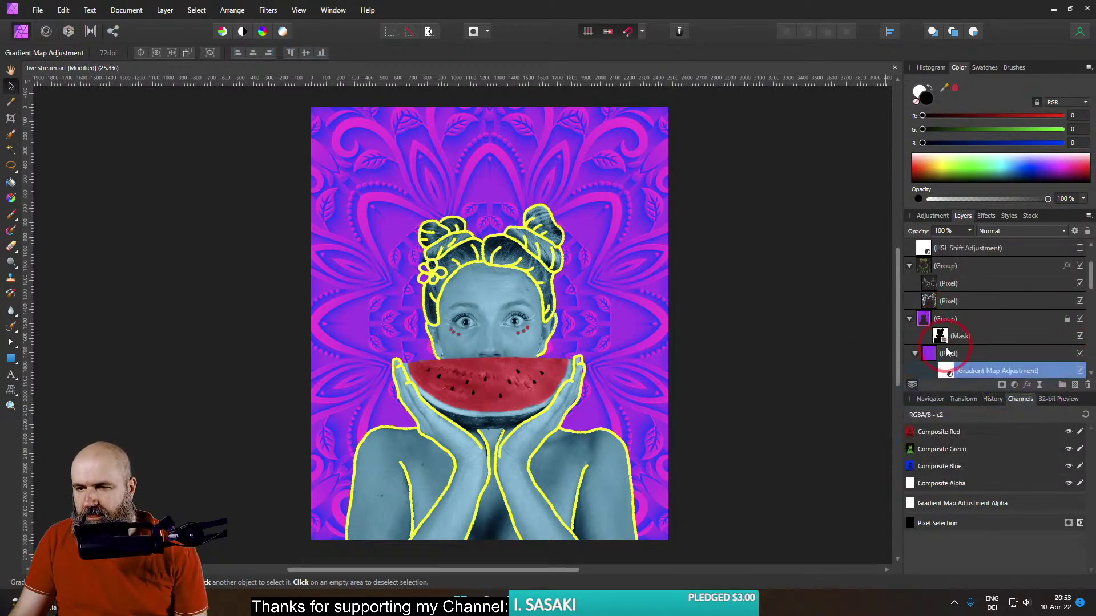
{"action": "left_click", "coordinate": [1025, 386]}
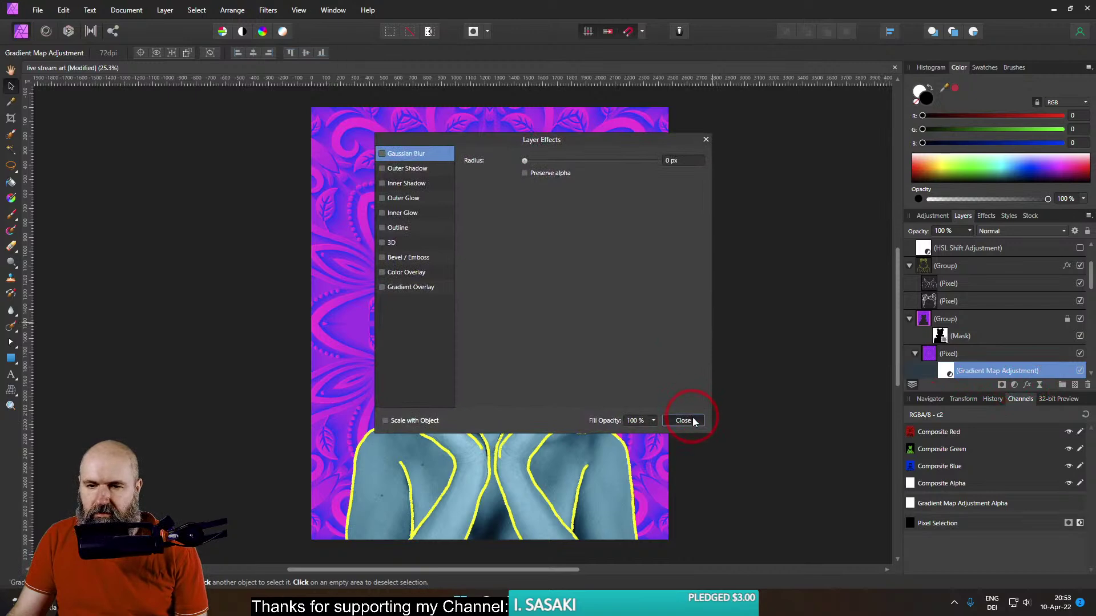
{"action": "left_click", "coordinate": [683, 421]}
{"action": "left_click", "coordinate": [1015, 384]}
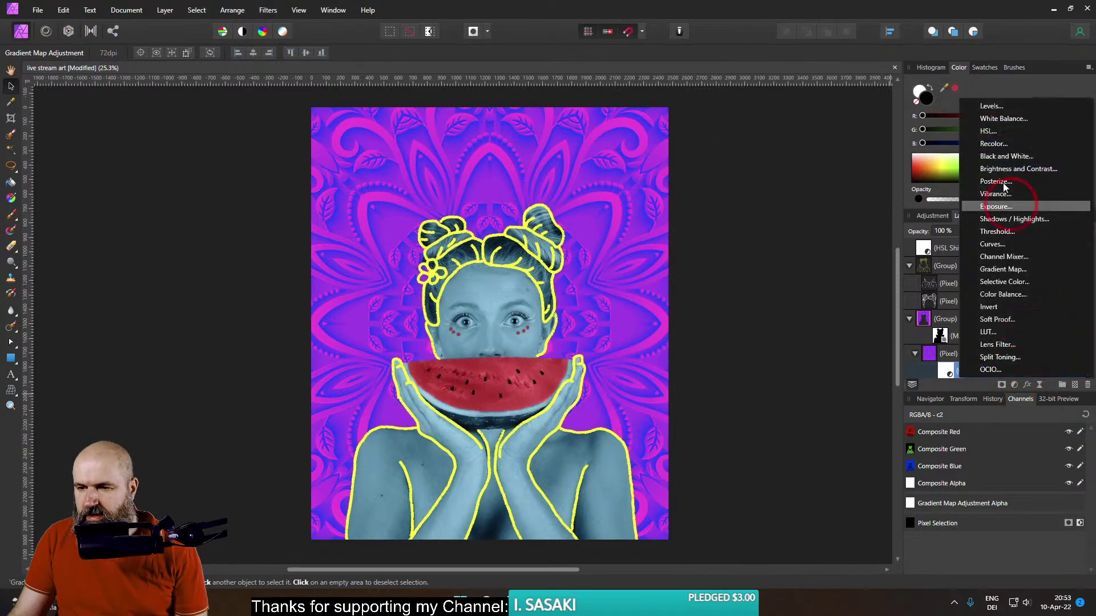
{"action": "left_click", "coordinate": [987, 131]}
{"action": "left_click_drag", "start_coordinate": [955, 212], "coordinate": [783, 217]}
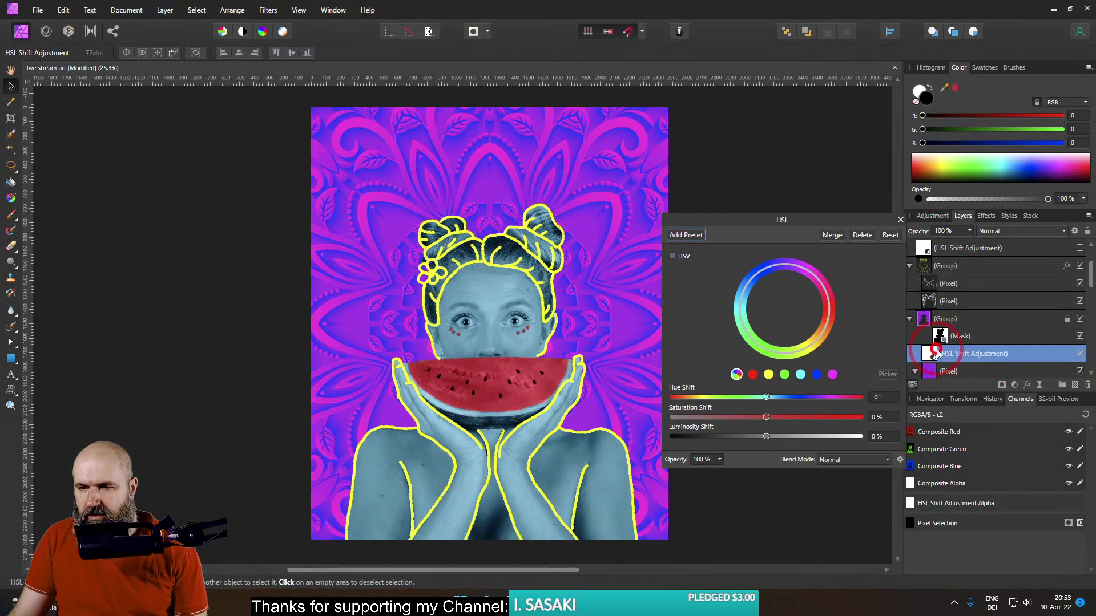
Try a hue shift of about -124° on the HSL adjustment in the background pattern group, and hide that adjustment
{"action": "scroll", "coordinate": [962, 353], "scroll_direction": "down", "scroll_amount": 3}
{"action": "left_click_drag", "start_coordinate": [765, 399], "coordinate": [703, 394]}
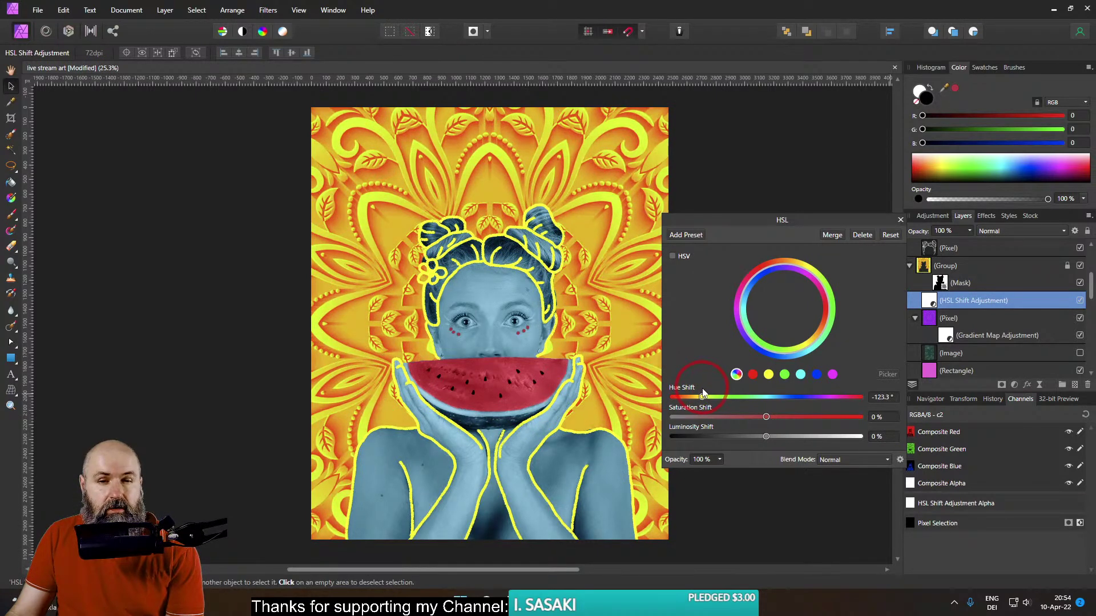
{"action": "left_click", "coordinate": [900, 221]}
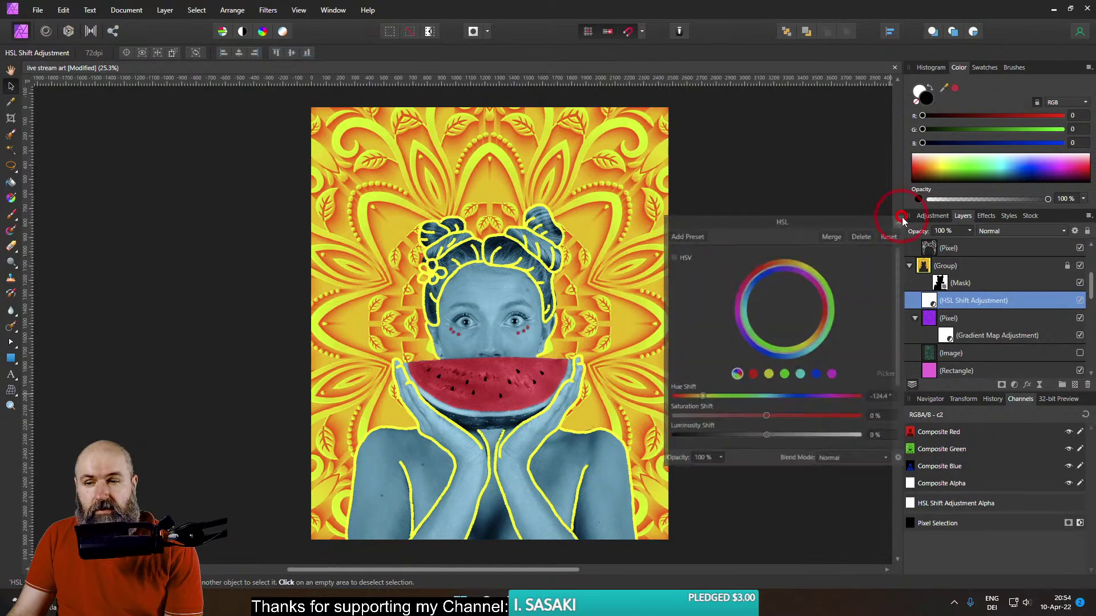
{"action": "left_click", "coordinate": [1079, 301]}
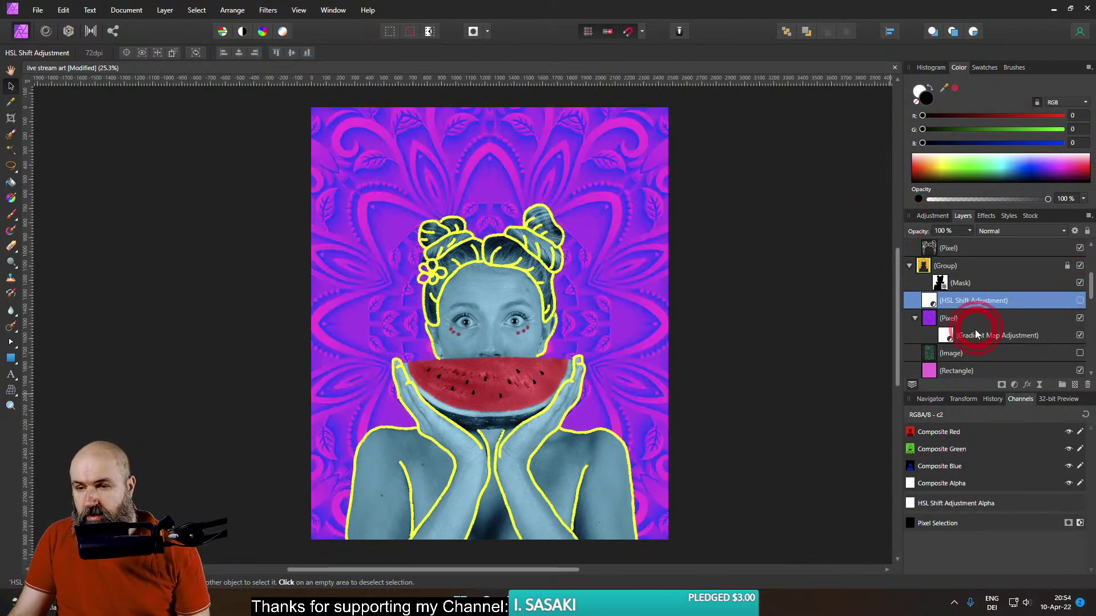
Duplicate the Gradient Map adjustment nested in the background pattern layer and hide the lower copy
{"action": "left_click", "coordinate": [946, 338]}
{"action": "key", "text": "ctrl+j"}
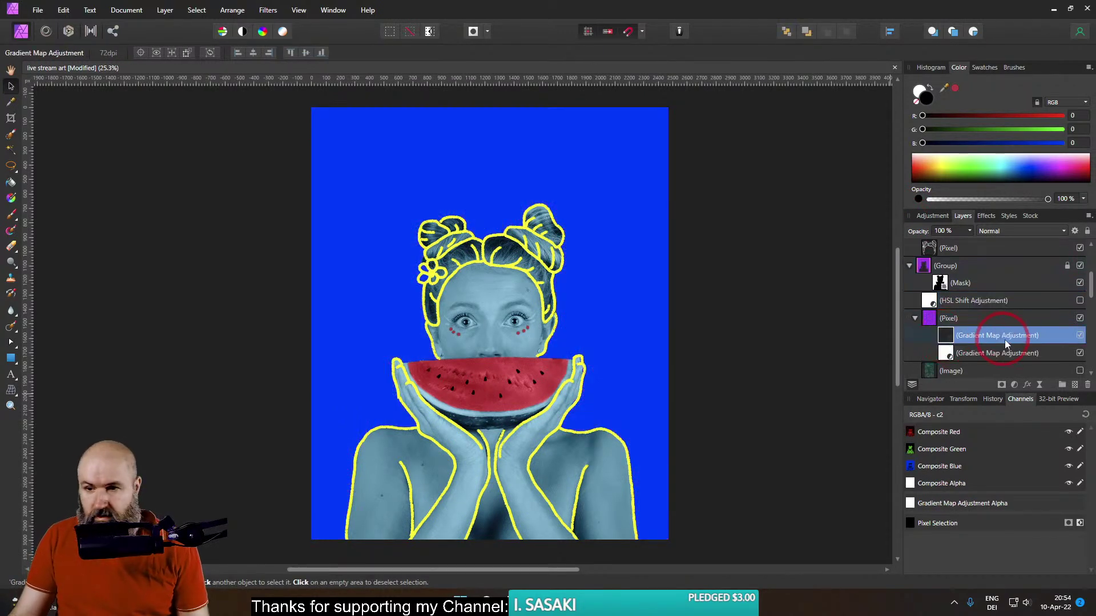
{"action": "left_click", "coordinate": [1079, 353]}
Set the visible gradient map's first stop to orange (H 26) and its last stop to yellow (H 49)
{"action": "double_click", "coordinate": [947, 337]}
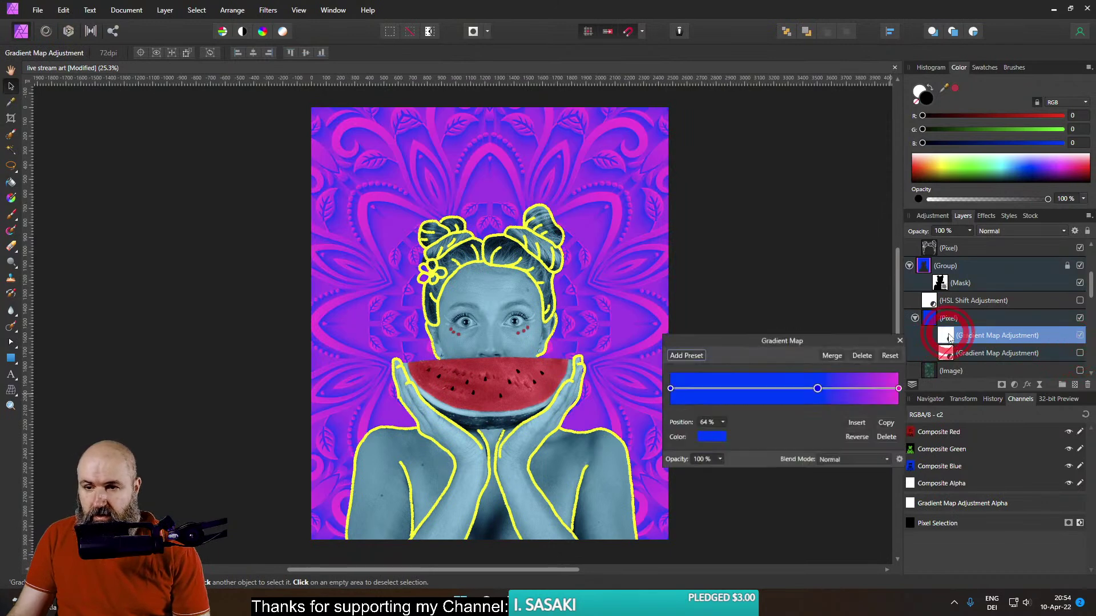
{"action": "left_click", "coordinate": [672, 390]}
{"action": "left_click", "coordinate": [711, 436]}
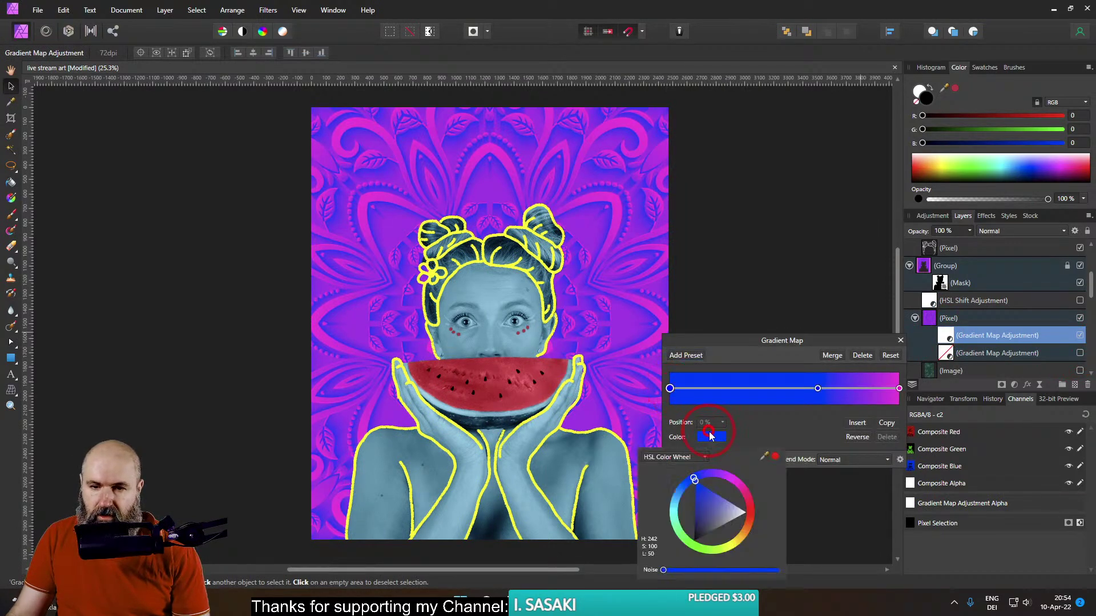
{"action": "left_click", "coordinate": [747, 529]}
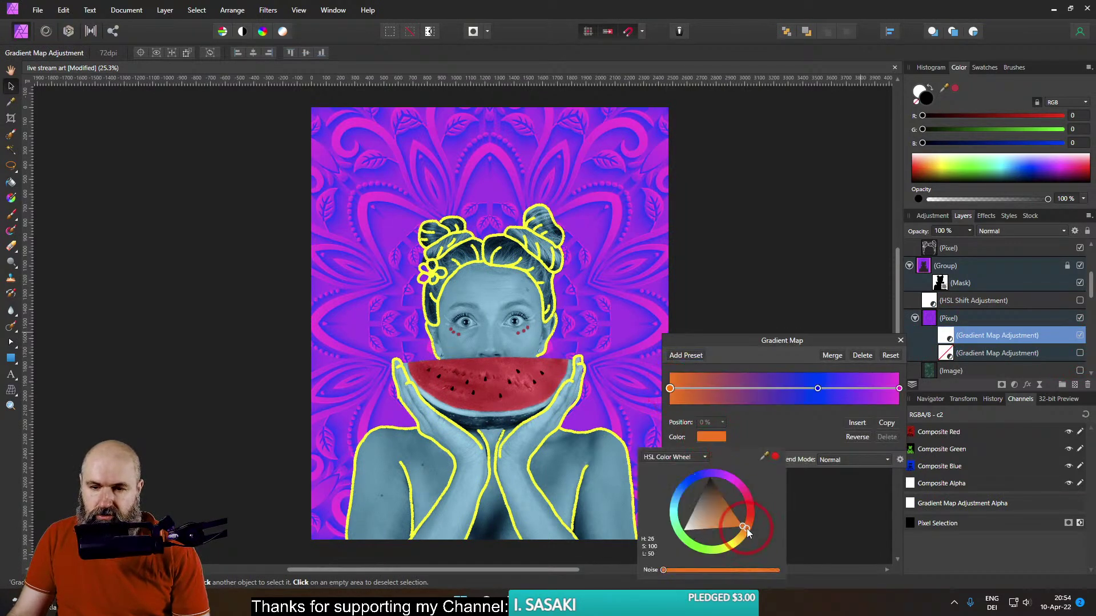
{"action": "left_click", "coordinate": [829, 394]}
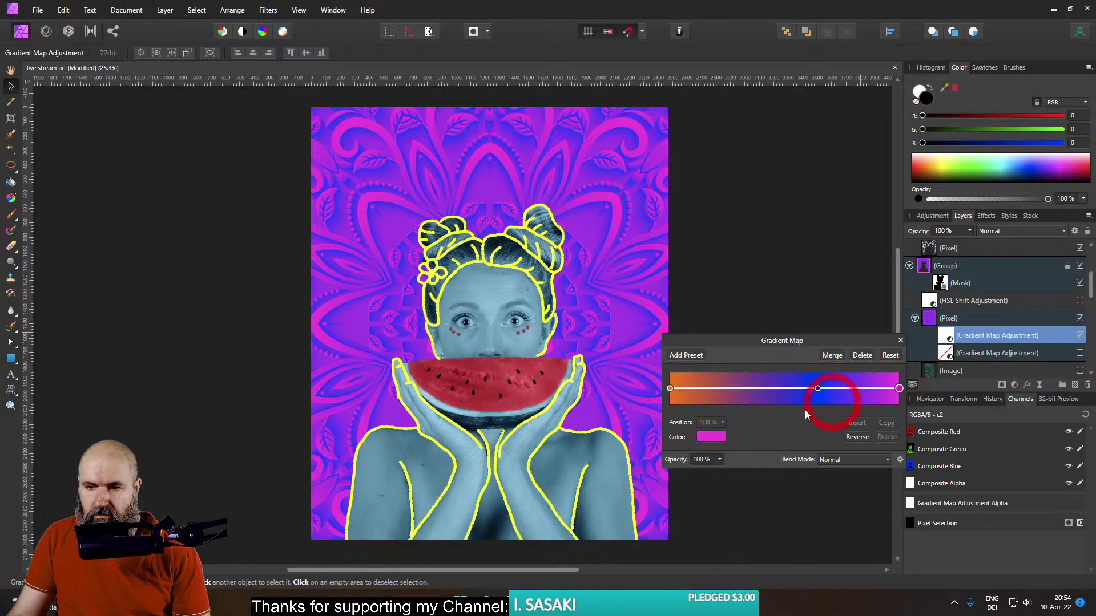
{"action": "left_click", "coordinate": [711, 437]}
{"action": "left_click_drag", "start_coordinate": [741, 542], "coordinate": [737, 543]}
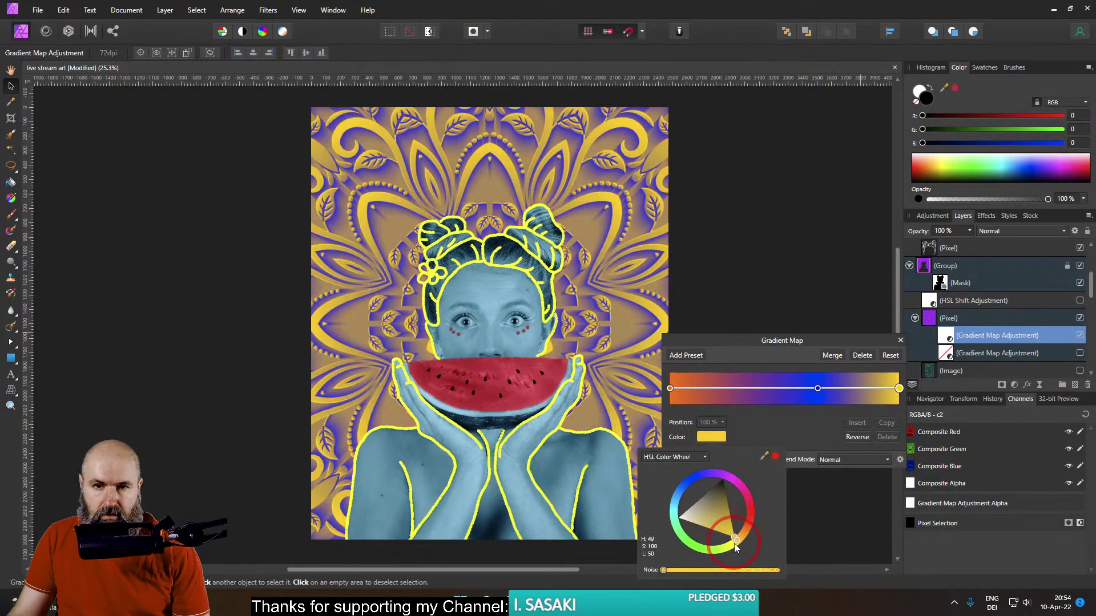
Recolour the gradient map's middle stop red and close the adjustment's settings
{"action": "left_click", "coordinate": [824, 400]}
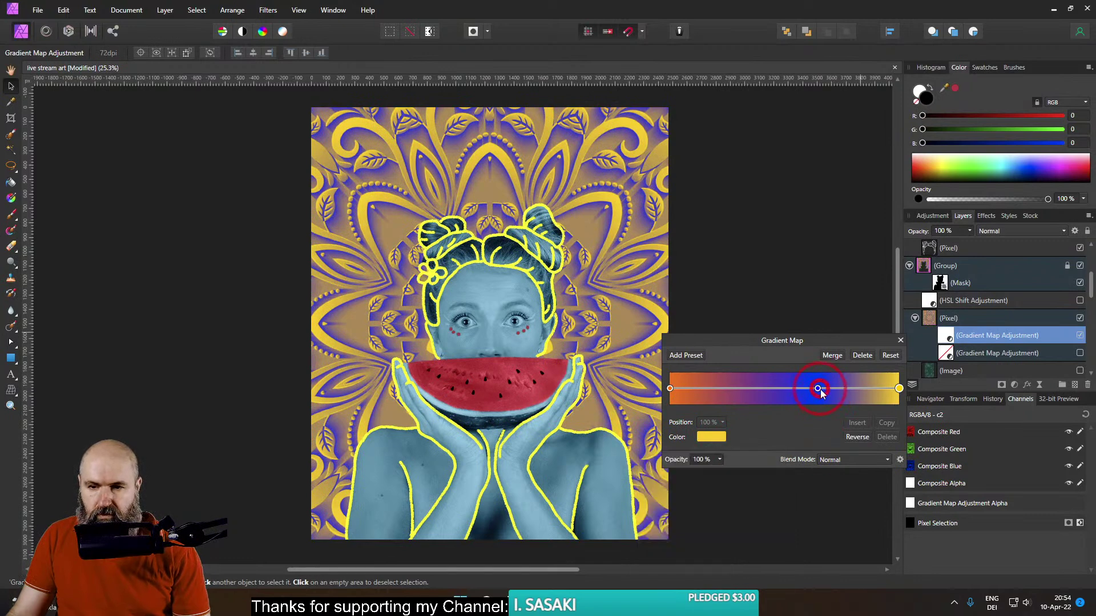
{"action": "left_click", "coordinate": [801, 392]}
{"action": "left_click", "coordinate": [703, 437]}
{"action": "left_click_drag", "start_coordinate": [735, 529], "coordinate": [754, 512]}
{"action": "left_click", "coordinate": [796, 415]}
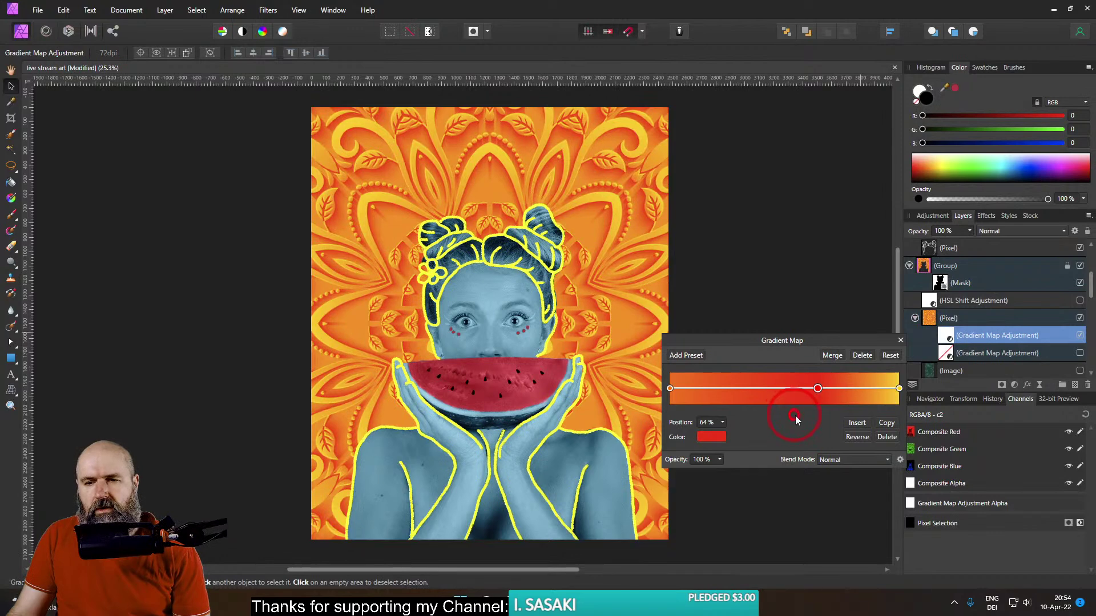
{"action": "left_click", "coordinate": [900, 341]}
Change the Color Overlay effect on the outline drawing's group to cyan (H 185, S 100, L 50)
{"action": "scroll", "coordinate": [952, 286], "scroll_direction": "up", "scroll_amount": 3}
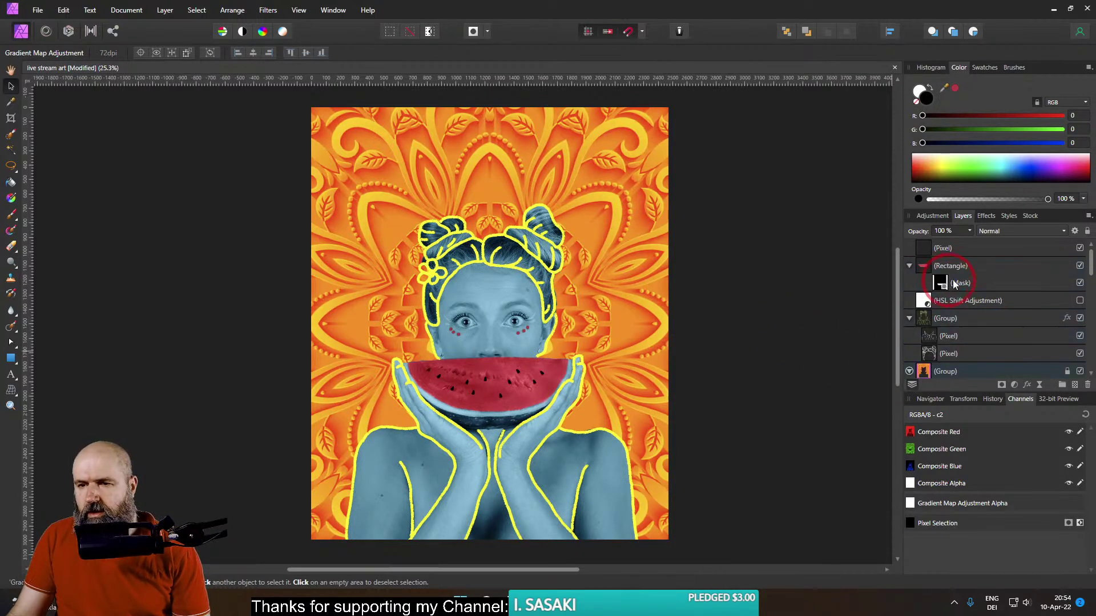
{"action": "scroll", "coordinate": [952, 292], "scroll_direction": "down", "scroll_amount": 2}
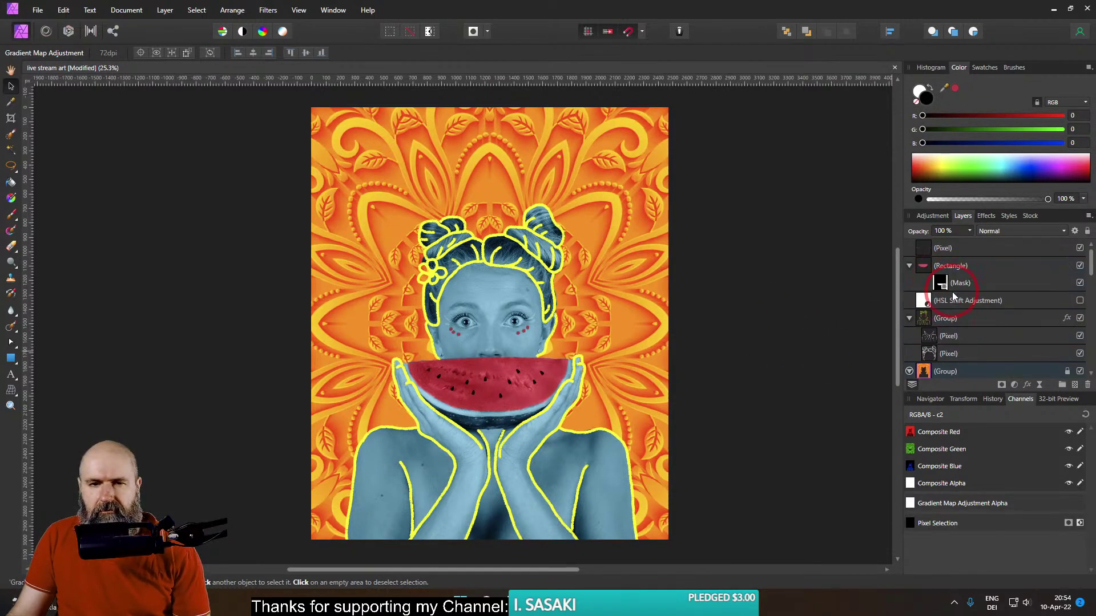
{"action": "scroll", "coordinate": [952, 292], "scroll_direction": "up", "scroll_amount": 2}
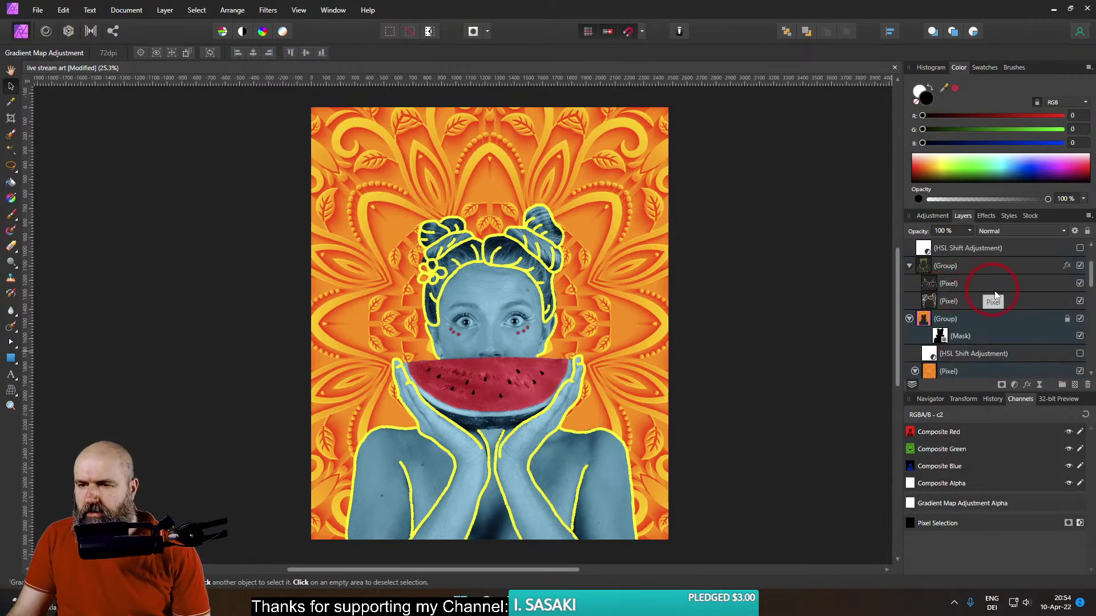
{"action": "left_click", "coordinate": [959, 266]}
{"action": "left_click", "coordinate": [987, 216]}
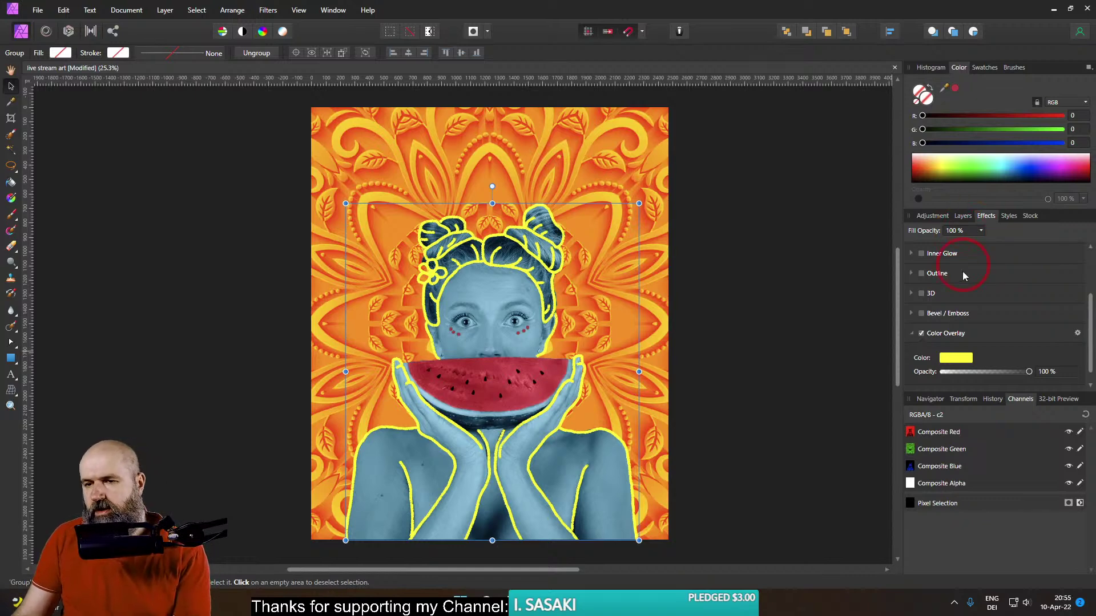
{"action": "left_click", "coordinate": [959, 358]}
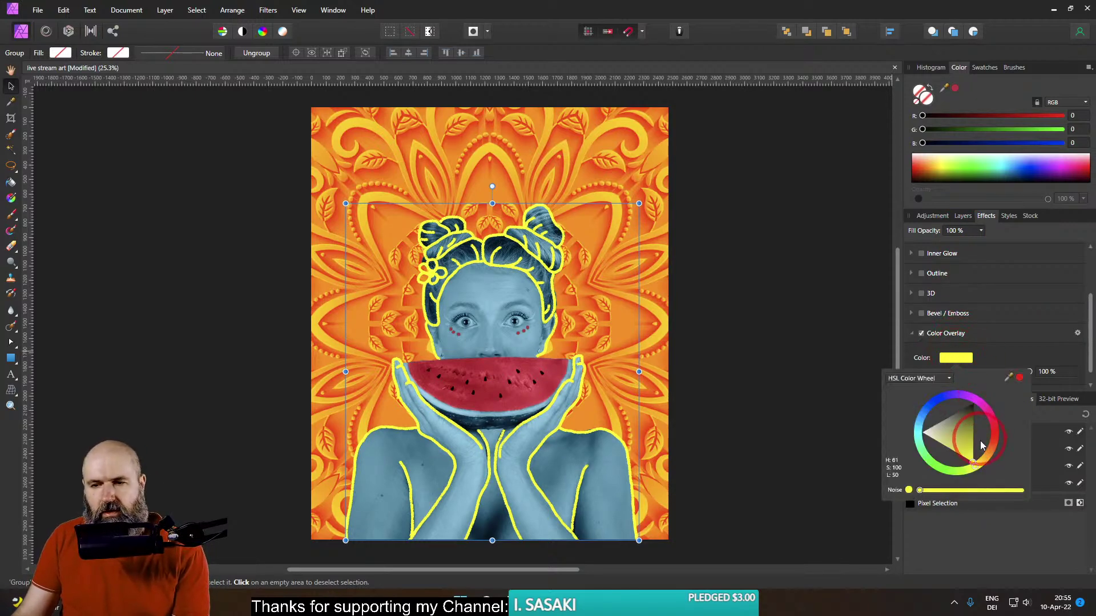
{"action": "mouse_move", "coordinate": [972, 462]}
{"action": "left_mouse_down"}
{"action": "mouse_move", "coordinate": [918, 436]}
{"action": "mouse_move", "coordinate": [930, 407]}
{"action": "mouse_move", "coordinate": [910, 434]}
{"action": "left_mouse_up"}
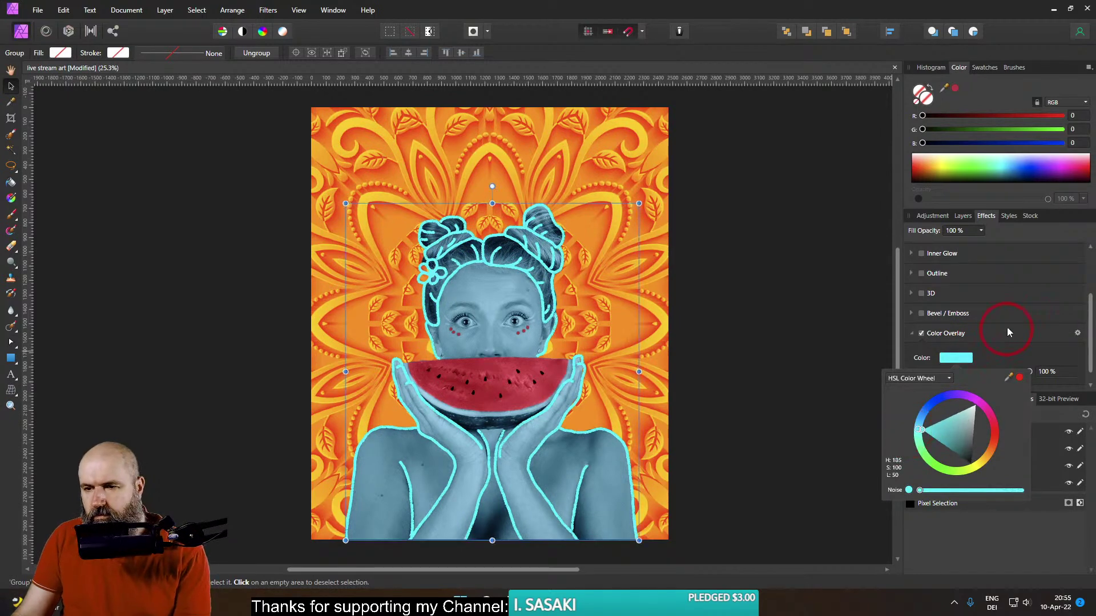
Delete the rectangle layer set to Multiply at 25% opacity, together with its mask
{"action": "left_click", "coordinate": [962, 216]}
{"action": "scroll", "coordinate": [964, 319], "scroll_direction": "down", "scroll_amount": 5}
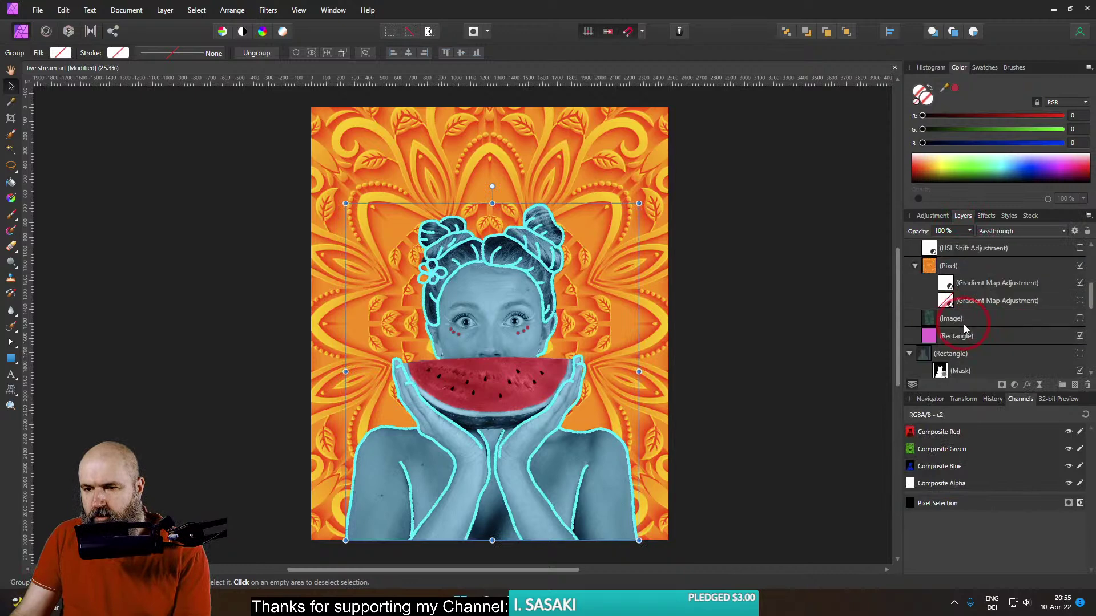
{"action": "left_click", "coordinate": [922, 301]}
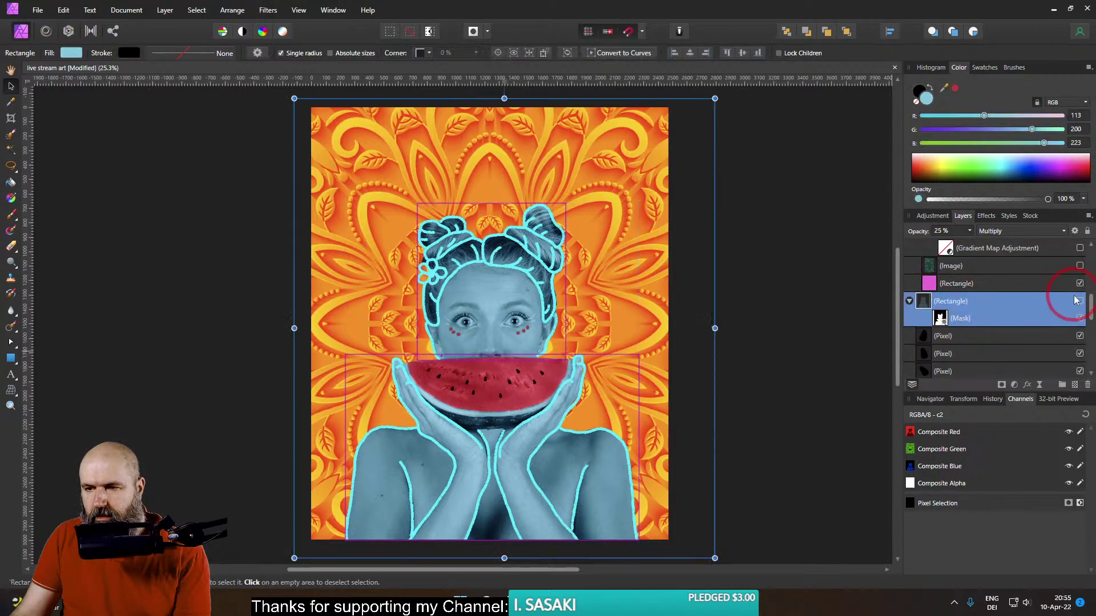
{"action": "key", "text": "Delete"}
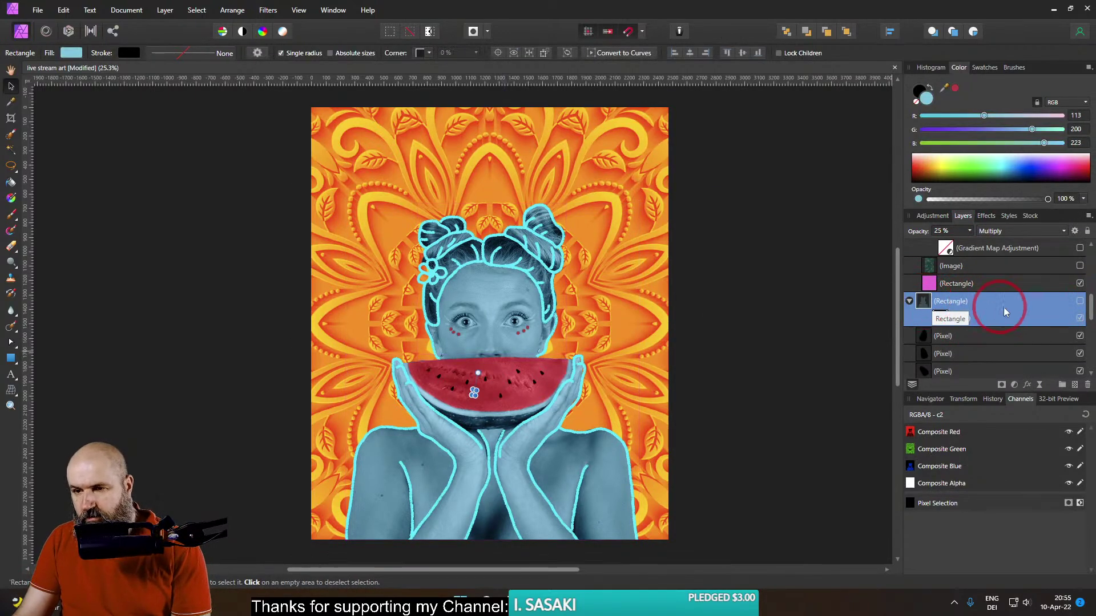
Set the fill of the Color-blended rectangle directly above the Background layer to dark magenta (H 320, S 65, L 26)
{"action": "scroll", "coordinate": [974, 308], "scroll_direction": "down", "scroll_amount": 5}
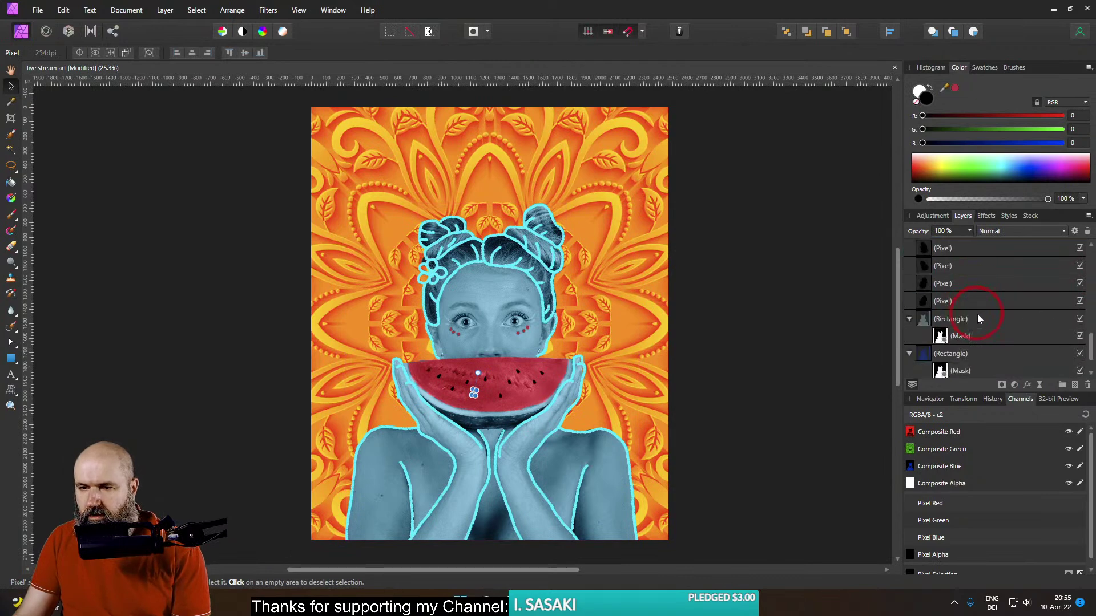
{"action": "left_click", "coordinate": [925, 317]}
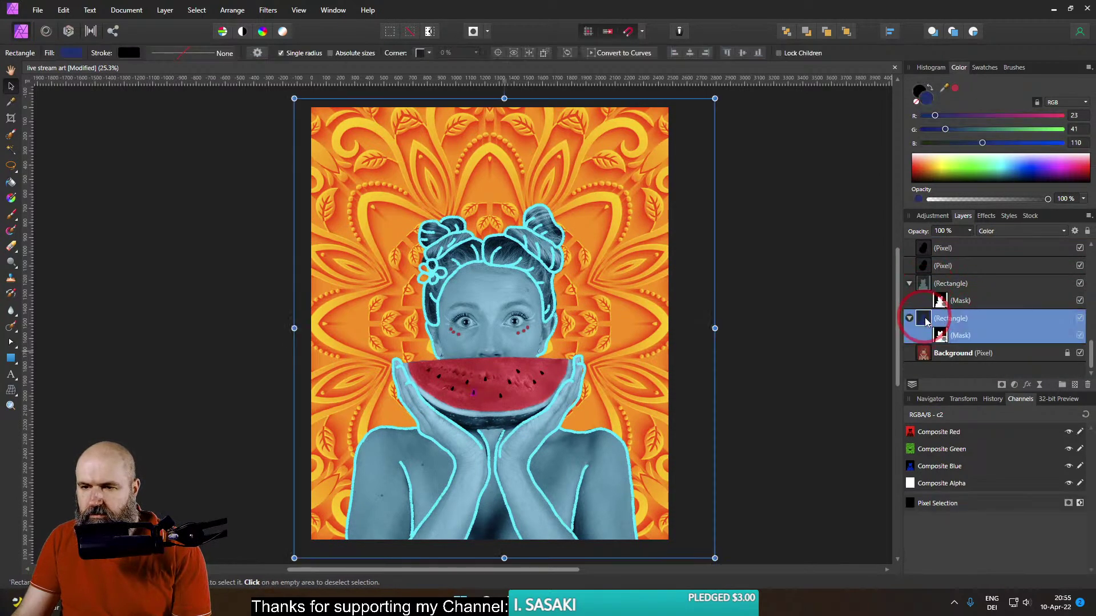
{"action": "left_click", "coordinate": [80, 57]}
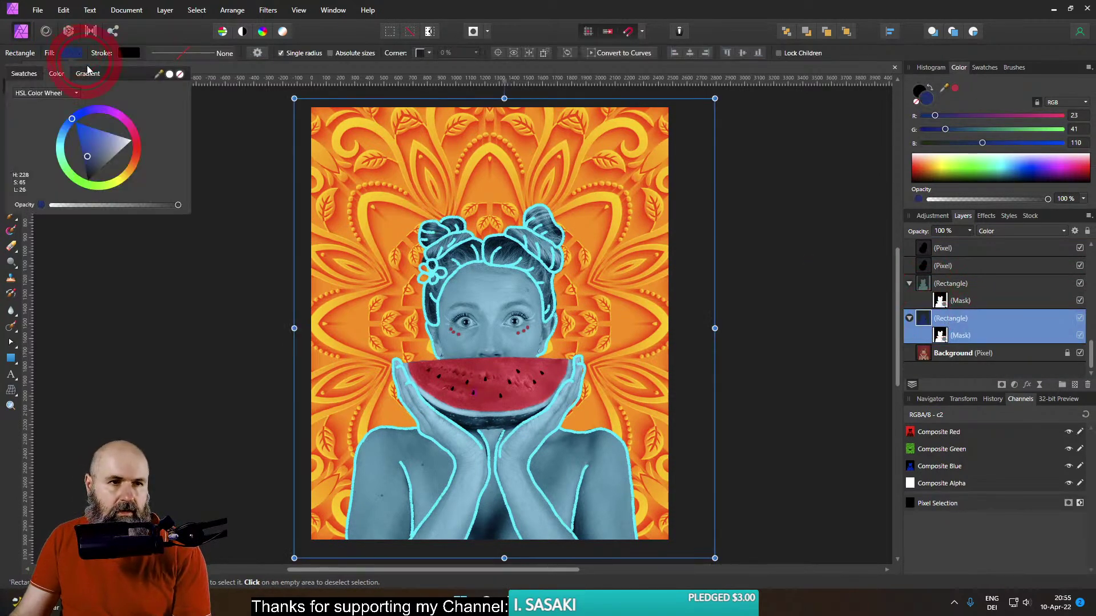
{"action": "left_click", "coordinate": [112, 111]}
{"action": "left_click_drag", "start_coordinate": [112, 112], "coordinate": [130, 121]}
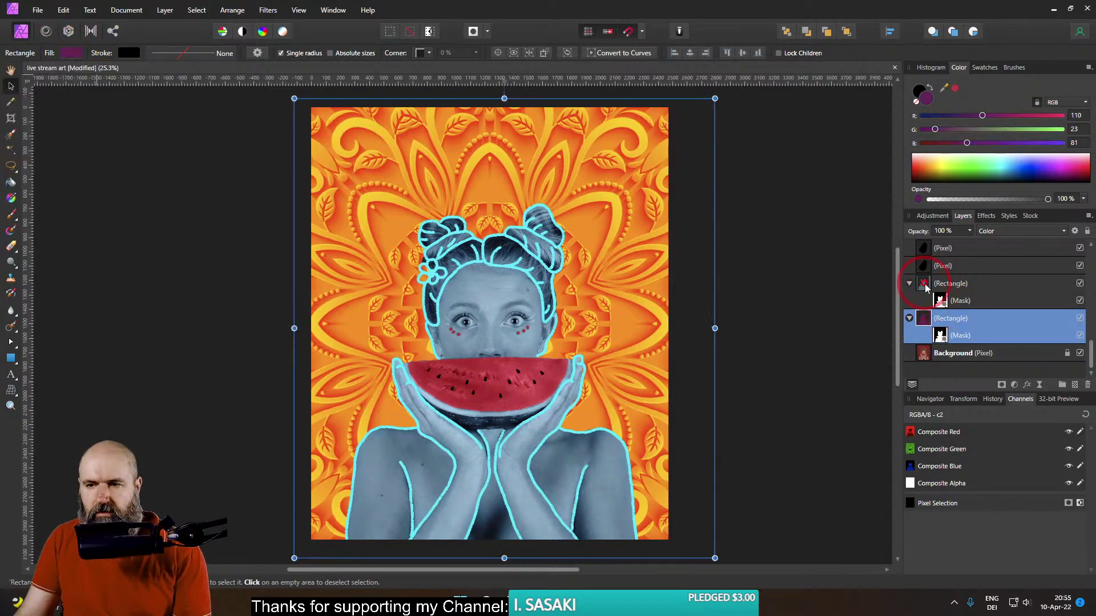
Try magenta and teal fills on the Hue-blended rectangle layer, ending at H 185, S 19, L 47
{"action": "left_click", "coordinate": [926, 285]}
{"action": "left_click", "coordinate": [71, 52]}
{"action": "left_click", "coordinate": [120, 117]}
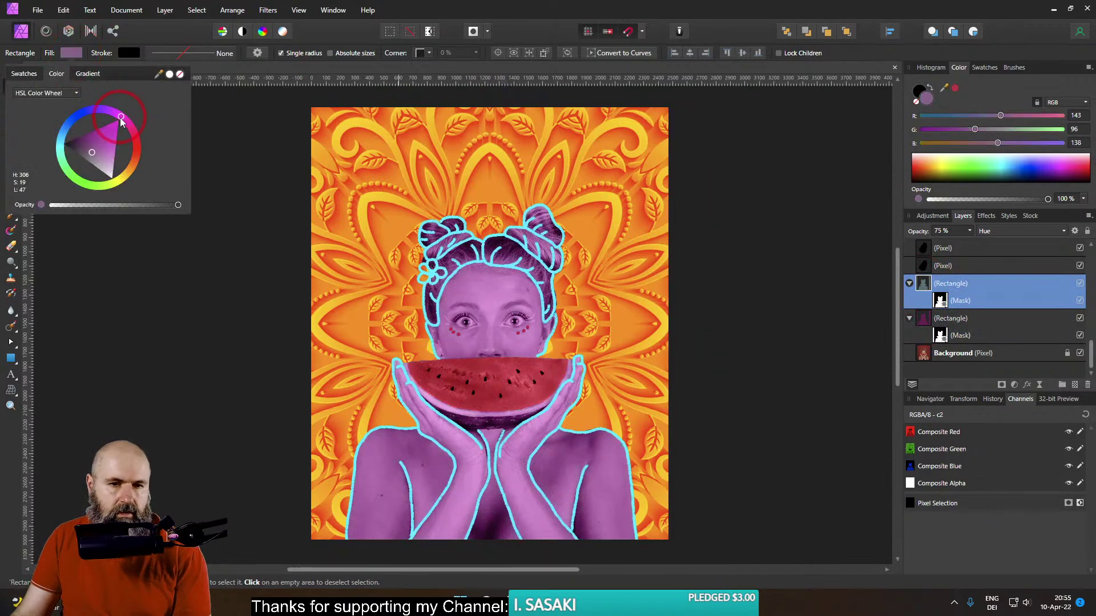
{"action": "left_click_drag", "start_coordinate": [120, 117], "coordinate": [60, 144]}
{"action": "left_click", "coordinate": [1064, 292]}
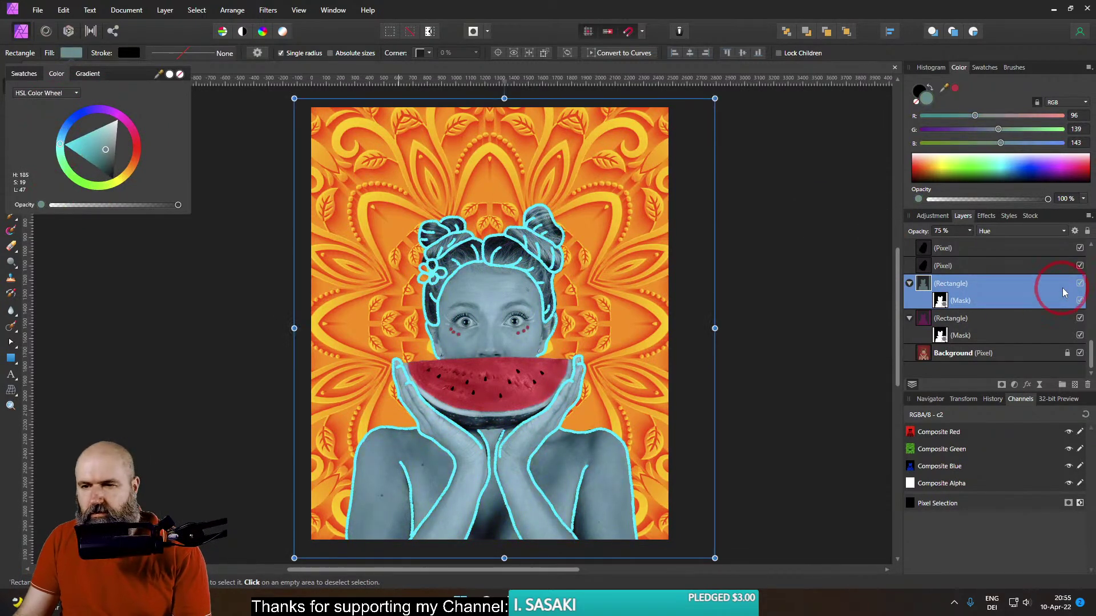
{"action": "left_click", "coordinate": [1064, 293]}
Set the fill of the Hue-blended rectangle layer to a saturated blue (H 202, S 86, L 49)
{"action": "left_click", "coordinate": [931, 285]}
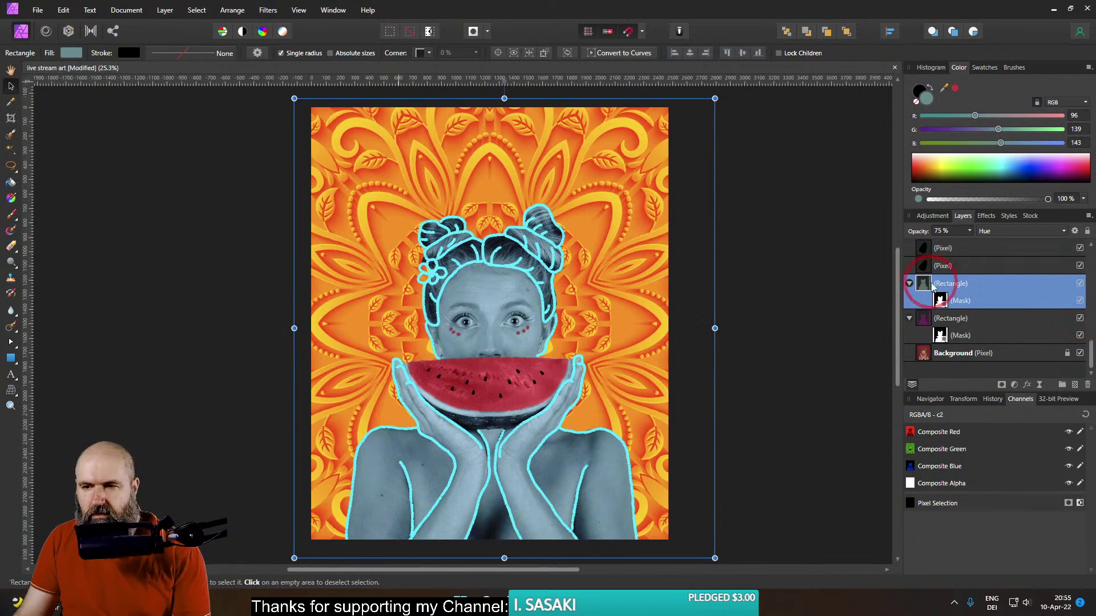
{"action": "left_click", "coordinate": [72, 52]}
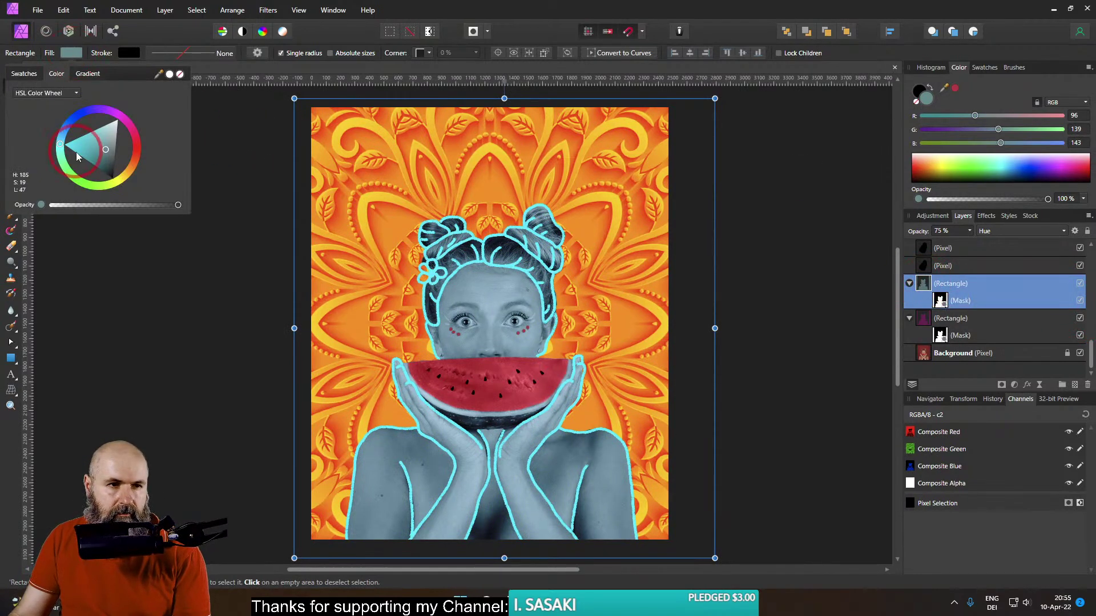
{"action": "left_click_drag", "start_coordinate": [66, 149], "coordinate": [70, 122]}
Compare the skin tint with each rectangle layer on and off, leaving the Hue-blended one hidden and the Color-blended one visible
{"action": "left_click", "coordinate": [1080, 283]}
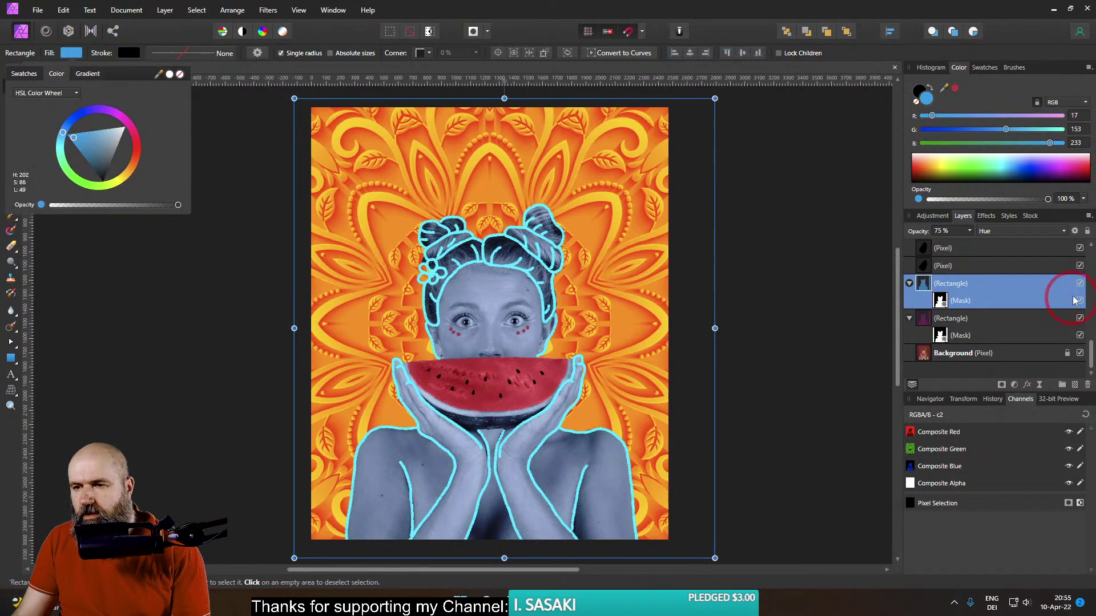
{"action": "left_click", "coordinate": [925, 318]}
{"action": "left_click", "coordinate": [1080, 284]}
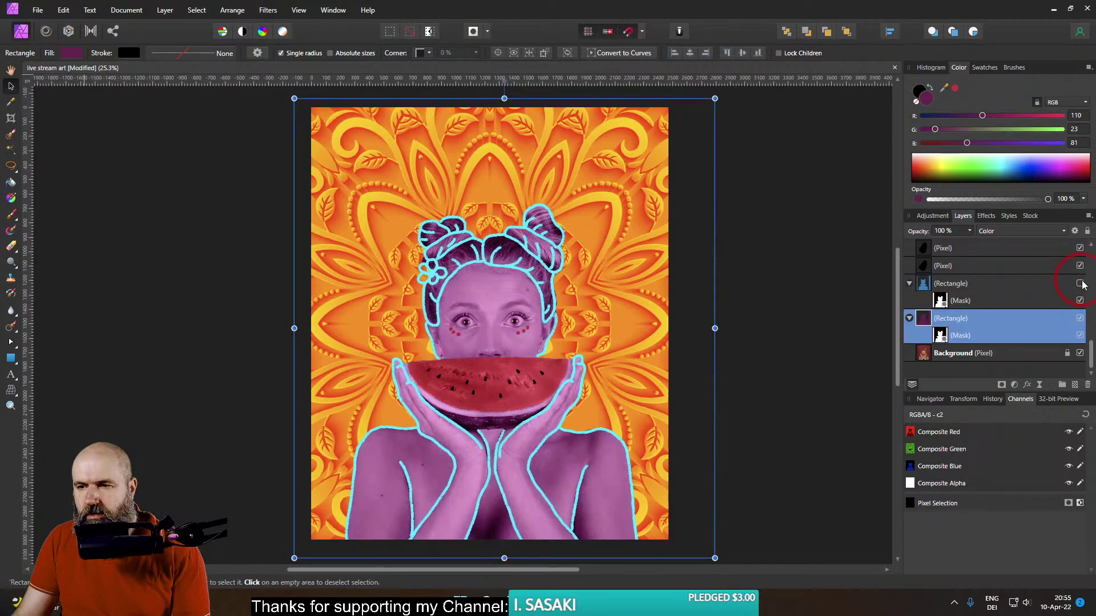
{"action": "left_click", "coordinate": [1079, 318]}
{"action": "left_click", "coordinate": [1080, 283]}
{"action": "left_click", "coordinate": [1080, 283]}
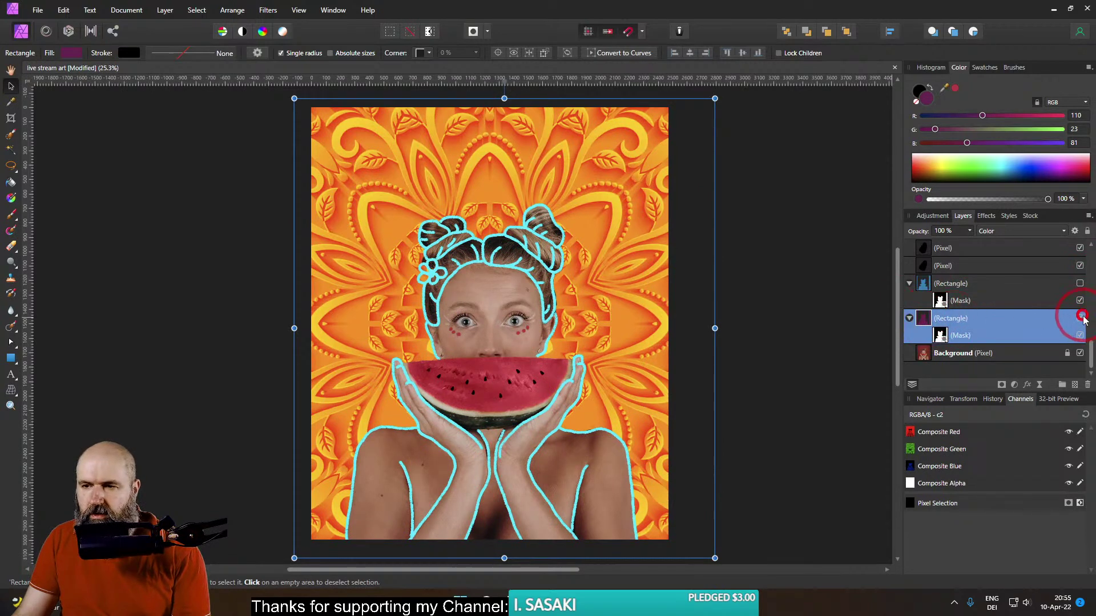
{"action": "left_click", "coordinate": [1080, 318]}
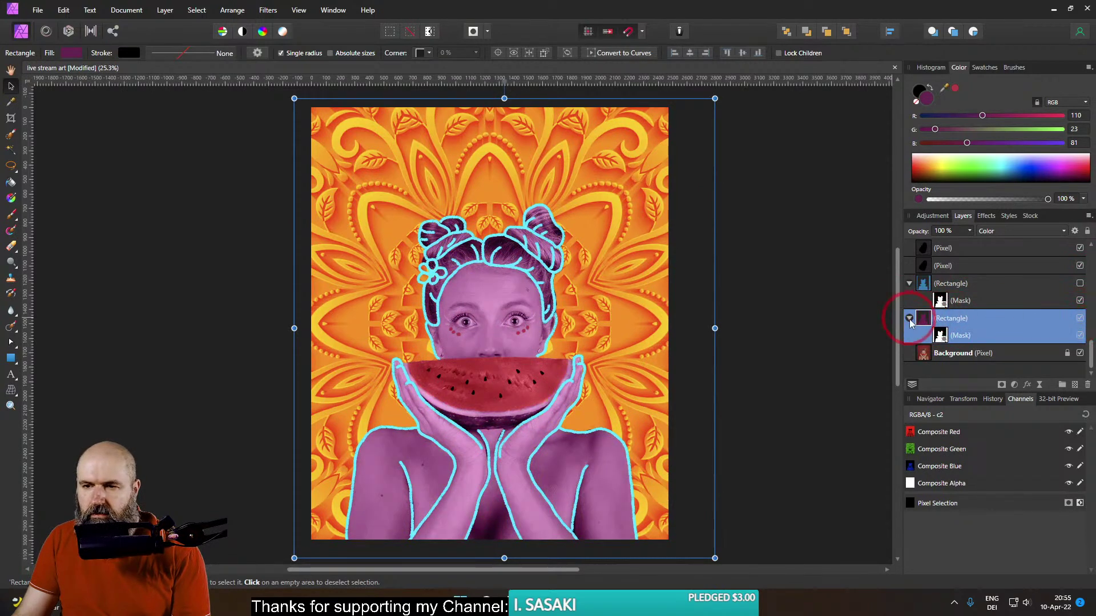
Change the fill of the Color-blended rectangle layer to blue (H 214, S 68, L 35)
{"action": "left_click", "coordinate": [80, 52]}
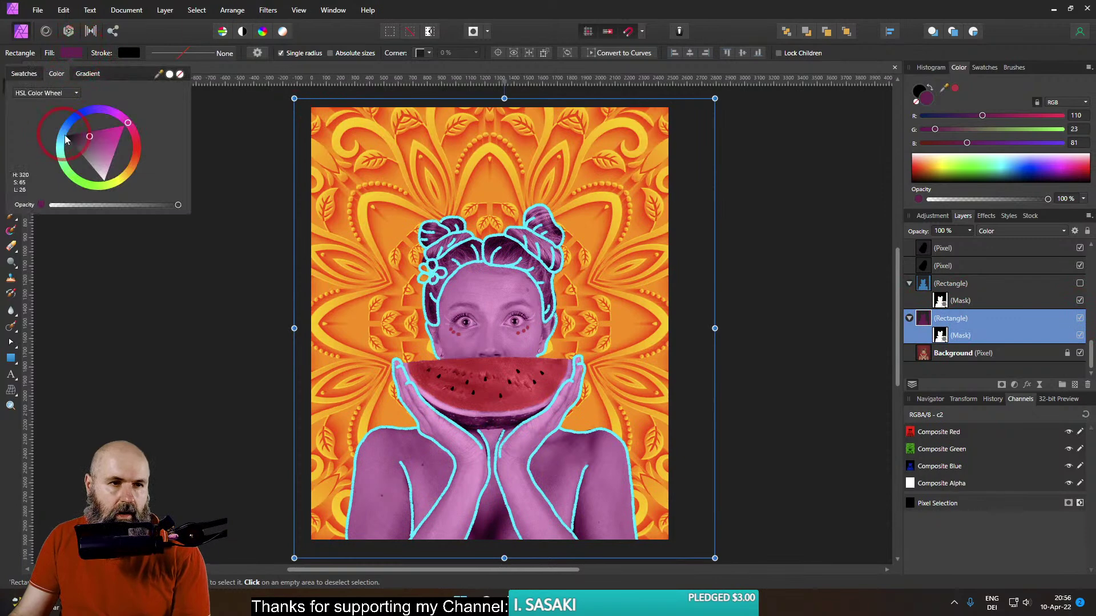
{"action": "left_click_drag", "start_coordinate": [64, 135], "coordinate": [36, 133]}
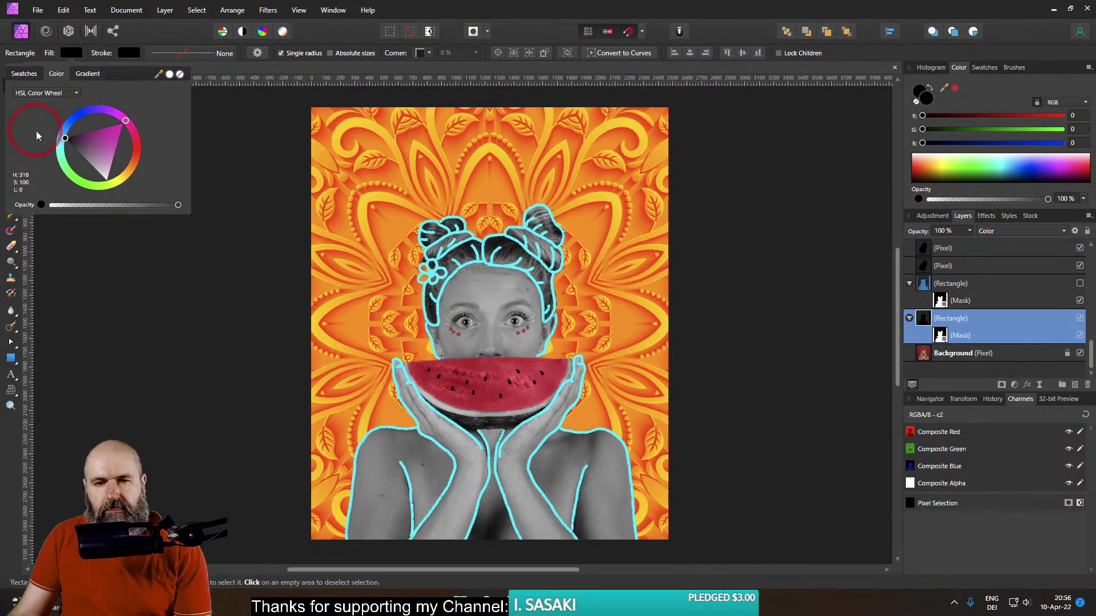
{"action": "left_click_drag", "start_coordinate": [36, 133], "coordinate": [50, 117]}
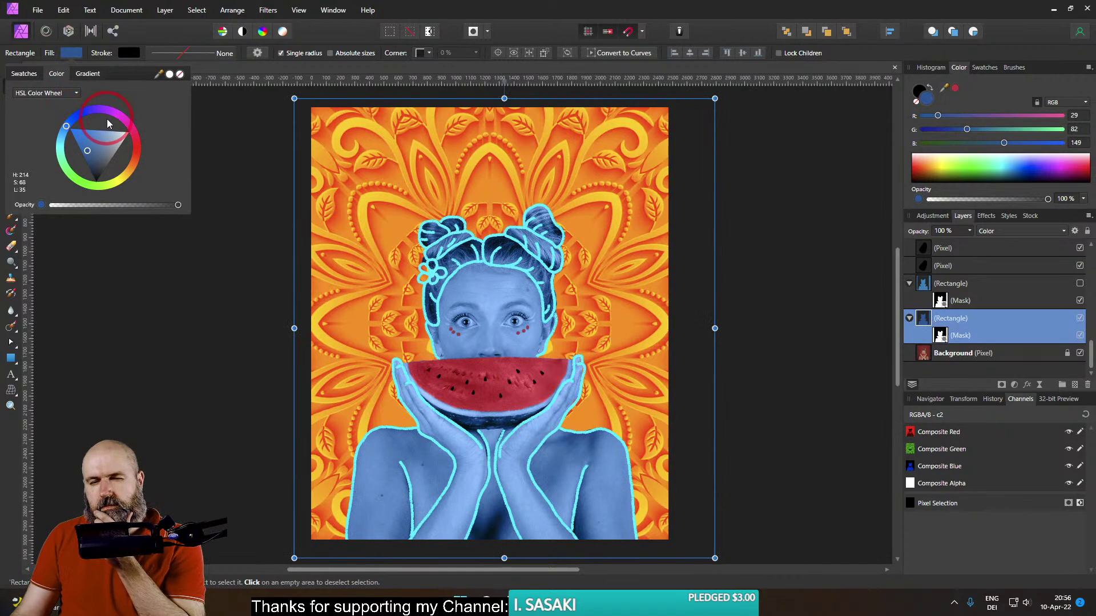
Give the Color-blended rectangle a linear gradient fill and set its start stop to light blue (R 0, G 177, B 255)
{"action": "left_click", "coordinate": [71, 53]}
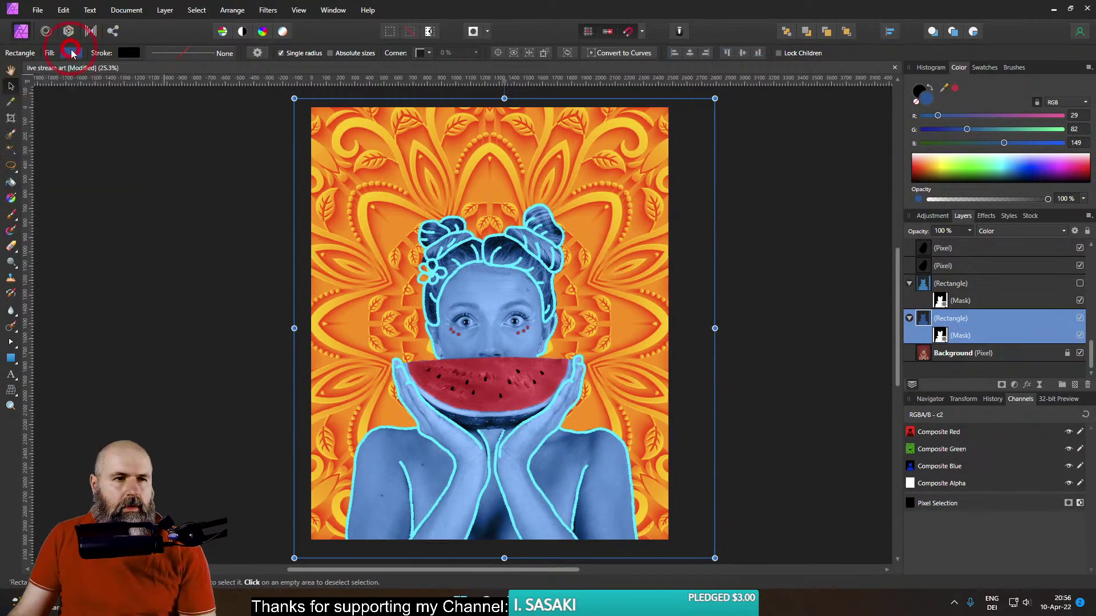
{"action": "left_click", "coordinate": [71, 52]}
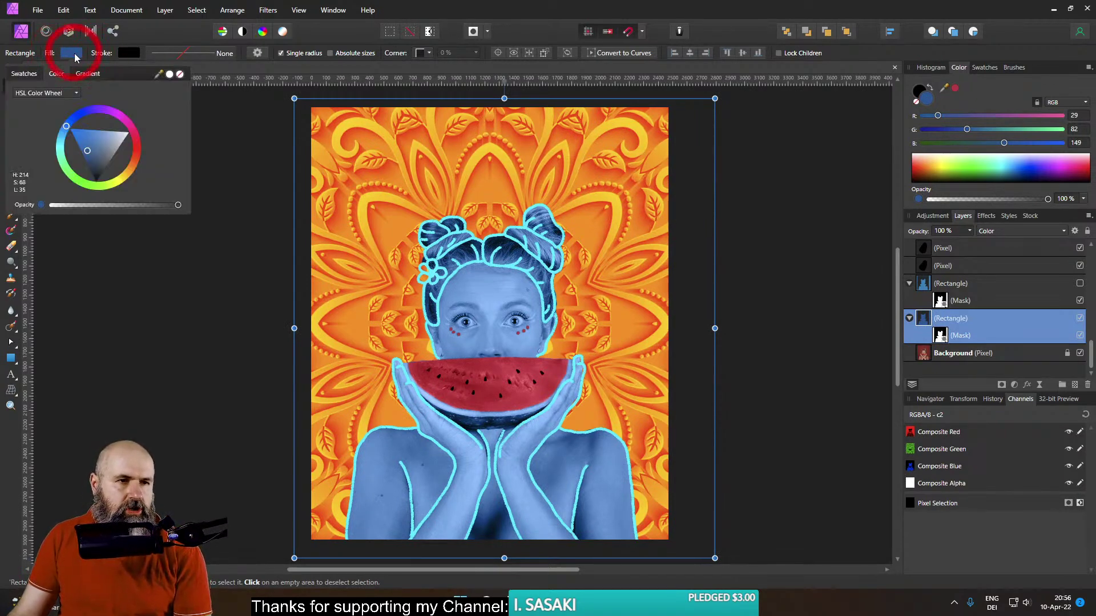
{"action": "left_click", "coordinate": [87, 73]}
{"action": "left_click", "coordinate": [139, 118]}
{"action": "left_click", "coordinate": [13, 103]}
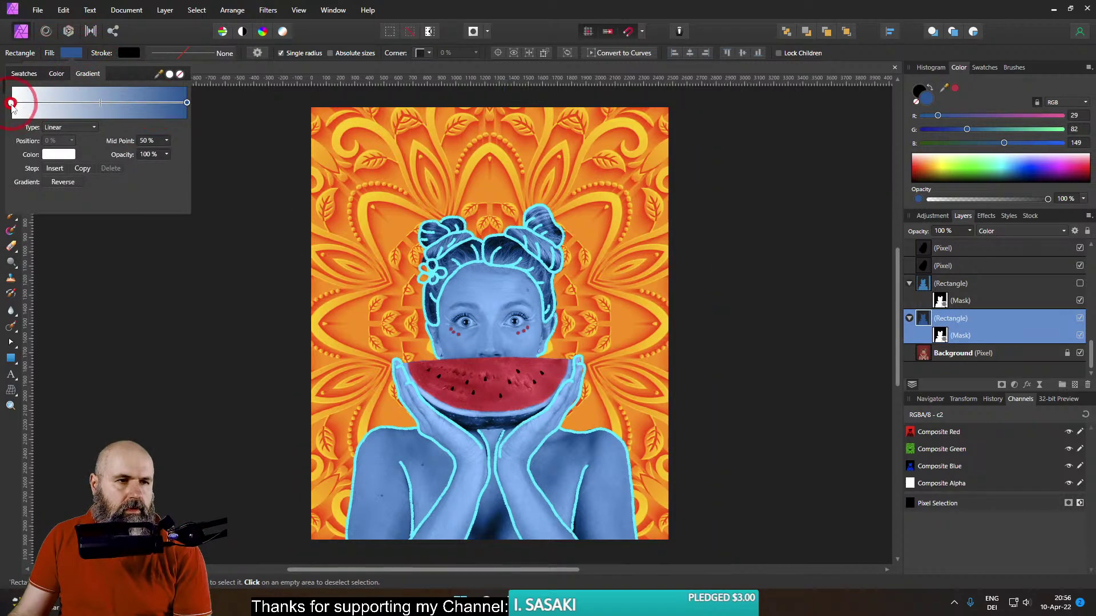
{"action": "left_click", "coordinate": [58, 155]}
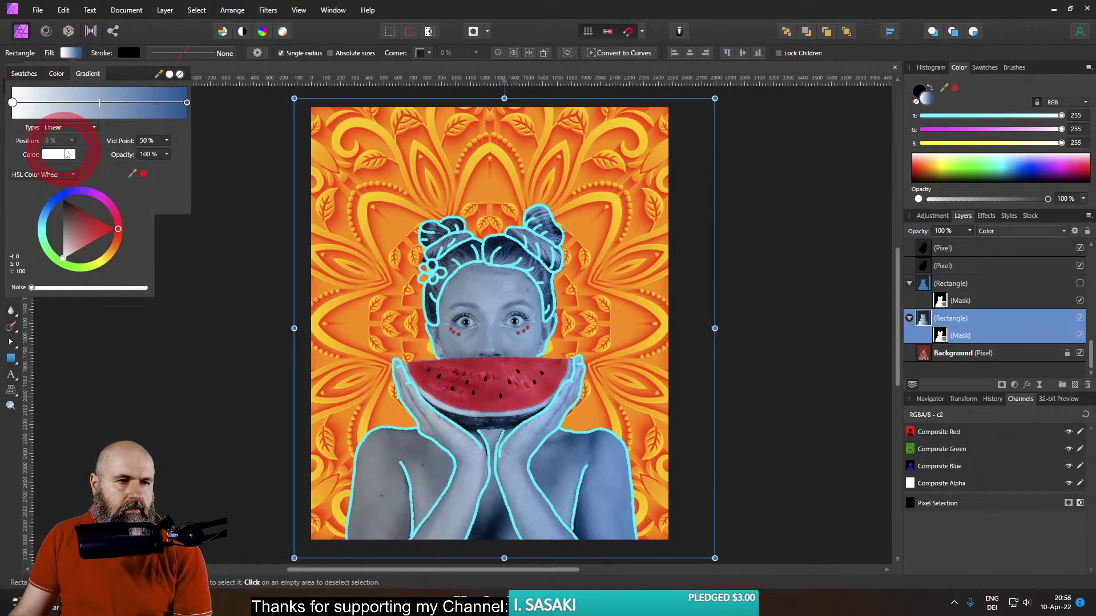
{"action": "left_click", "coordinate": [47, 214]}
{"action": "left_click_drag", "start_coordinate": [47, 214], "coordinate": [45, 218]}
Set the end stop of the rectangle's gradient to deep blue (R 29, G 51, B 149)
{"action": "left_click", "coordinate": [186, 102]}
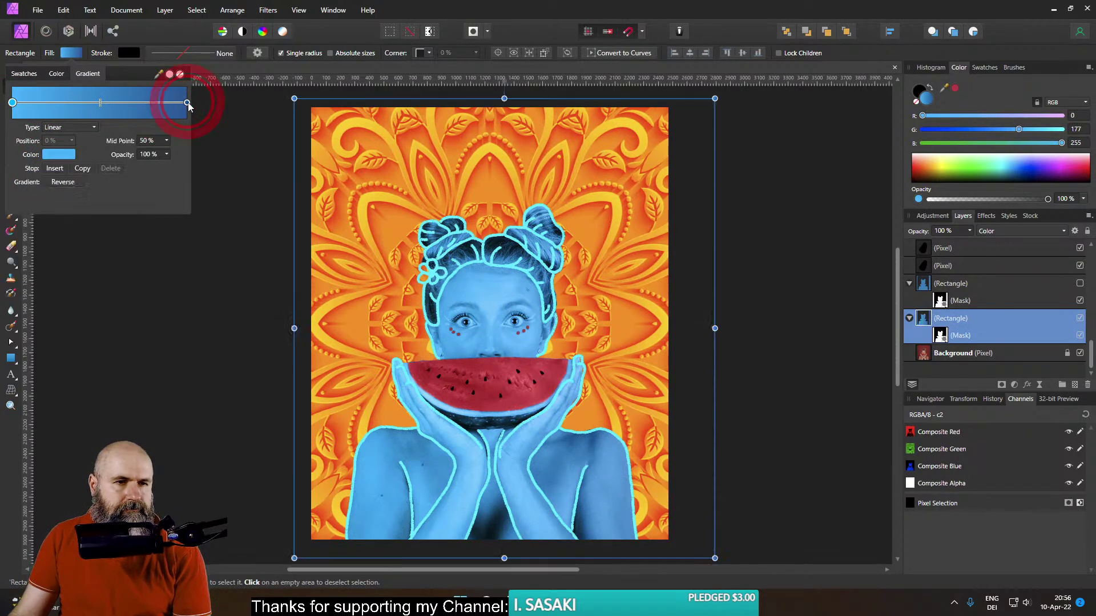
{"action": "left_click", "coordinate": [83, 154]}
{"action": "left_click_drag", "start_coordinate": [56, 201], "coordinate": [55, 201]}
{"action": "left_click", "coordinate": [76, 56]}
{"action": "left_click", "coordinate": [64, 163]}
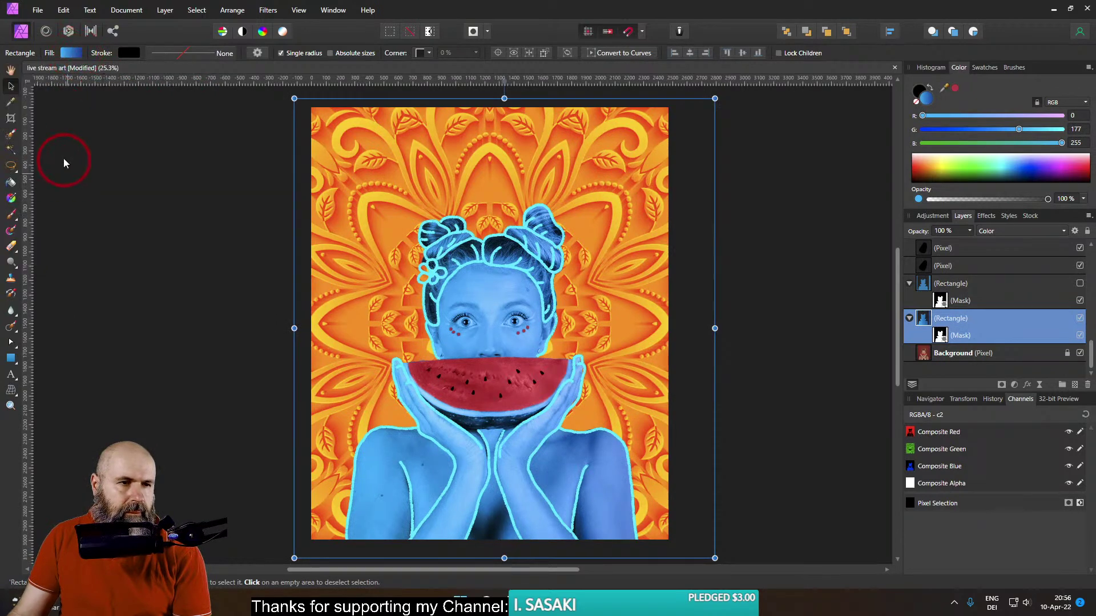
Reorient the rectangle's gradient vertically, running from the woman's hair down to the lower edge of the picture
{"action": "left_click", "coordinate": [12, 197]}
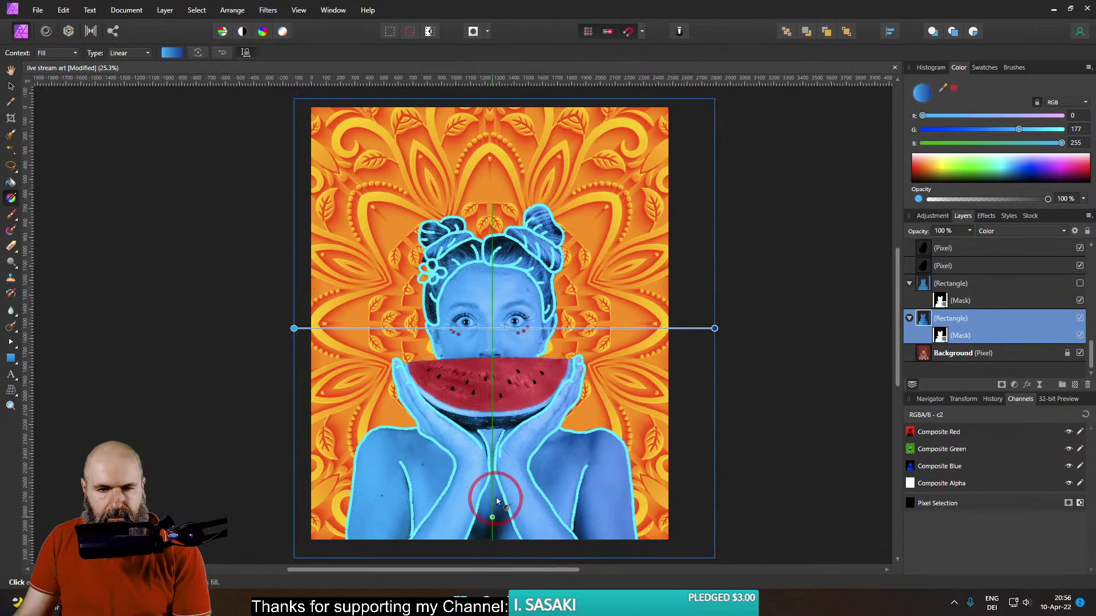
{"action": "left_click_drag", "start_coordinate": [492, 517], "coordinate": [492, 317]}
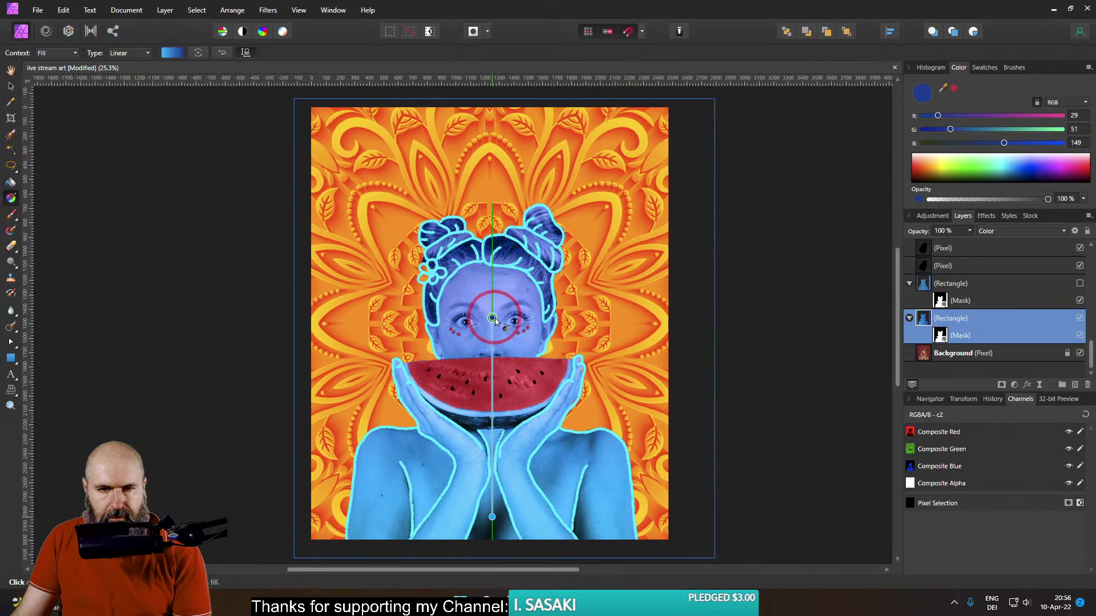
{"action": "left_click_drag", "start_coordinate": [492, 244], "coordinate": [492, 539]}
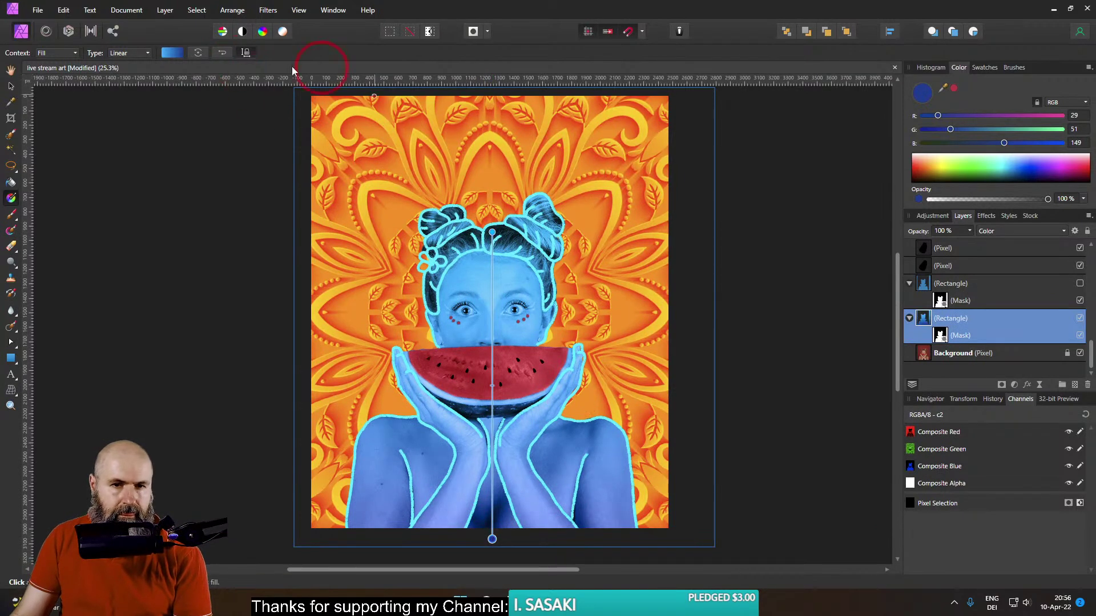
Darken the gradient's light blue start stop and set its end stop to a muted blue (R 0, G 74, B 118)
{"action": "left_click", "coordinate": [171, 53]}
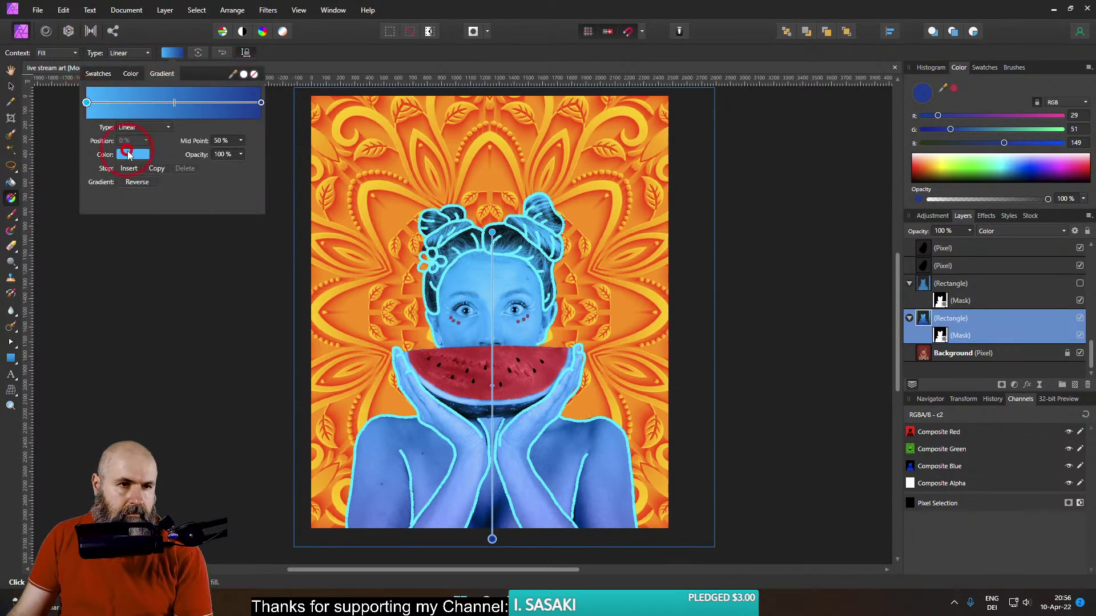
{"action": "left_click", "coordinate": [129, 155]}
{"action": "mouse_move", "coordinate": [97, 217]}
{"action": "left_mouse_down"}
{"action": "mouse_move", "coordinate": [101, 197]}
{"action": "mouse_move", "coordinate": [121, 237]}
{"action": "left_mouse_up"}
{"action": "left_click", "coordinate": [153, 101]}
{"action": "left_click", "coordinate": [262, 102]}
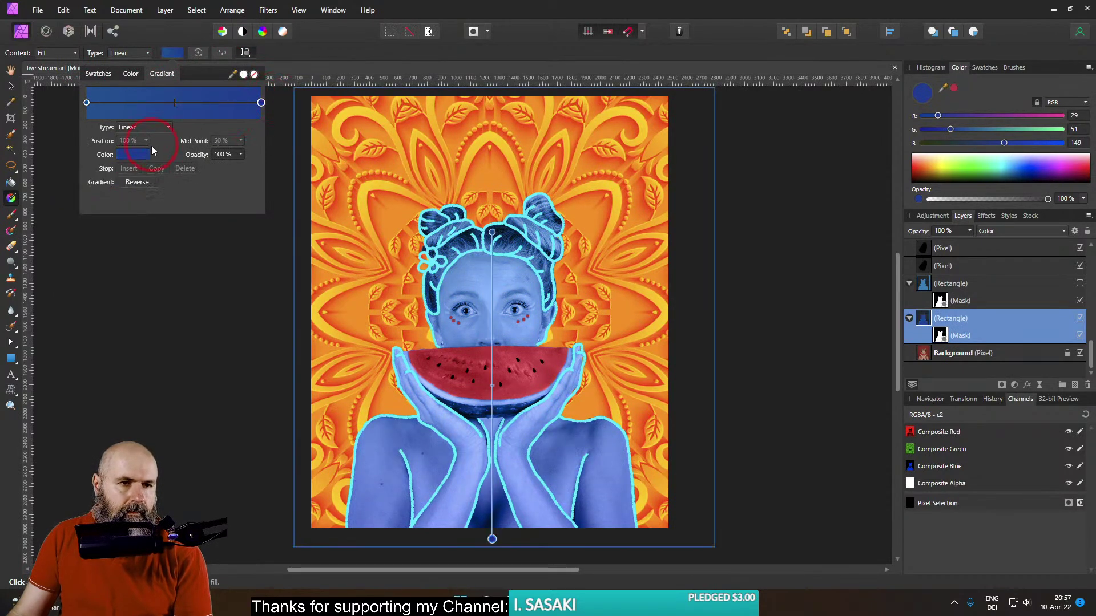
{"action": "mouse_move", "coordinate": [110, 202]}
{"action": "left_mouse_down"}
{"action": "mouse_move", "coordinate": [131, 190]}
{"action": "mouse_move", "coordinate": [159, 197]}
{"action": "mouse_move", "coordinate": [171, 248]}
{"action": "mouse_move", "coordinate": [155, 279]}
{"action": "mouse_move", "coordinate": [105, 282]}
{"action": "mouse_move", "coordinate": [85, 237]}
{"action": "mouse_move", "coordinate": [133, 271]}
{"action": "mouse_move", "coordinate": [163, 257]}
{"action": "mouse_move", "coordinate": [149, 247]}
{"action": "mouse_move", "coordinate": [174, 224]}
{"action": "mouse_move", "coordinate": [129, 190]}
{"action": "mouse_move", "coordinate": [88, 194]}
{"action": "mouse_move", "coordinate": [117, 190]}
{"action": "mouse_move", "coordinate": [66, 215]}
{"action": "mouse_move", "coordinate": [75, 256]}
{"action": "mouse_move", "coordinate": [83, 210]}
{"action": "mouse_move", "coordinate": [75, 249]}
{"action": "mouse_move", "coordinate": [86, 269]}
{"action": "mouse_move", "coordinate": [100, 227]}
{"action": "mouse_move", "coordinate": [127, 221]}
{"action": "mouse_move", "coordinate": [133, 232]}
{"action": "mouse_move", "coordinate": [119, 232]}
{"action": "mouse_move", "coordinate": [129, 226]}
{"action": "mouse_move", "coordinate": [142, 246]}
{"action": "mouse_move", "coordinate": [112, 232]}
{"action": "mouse_move", "coordinate": [120, 243]}
{"action": "left_mouse_up"}
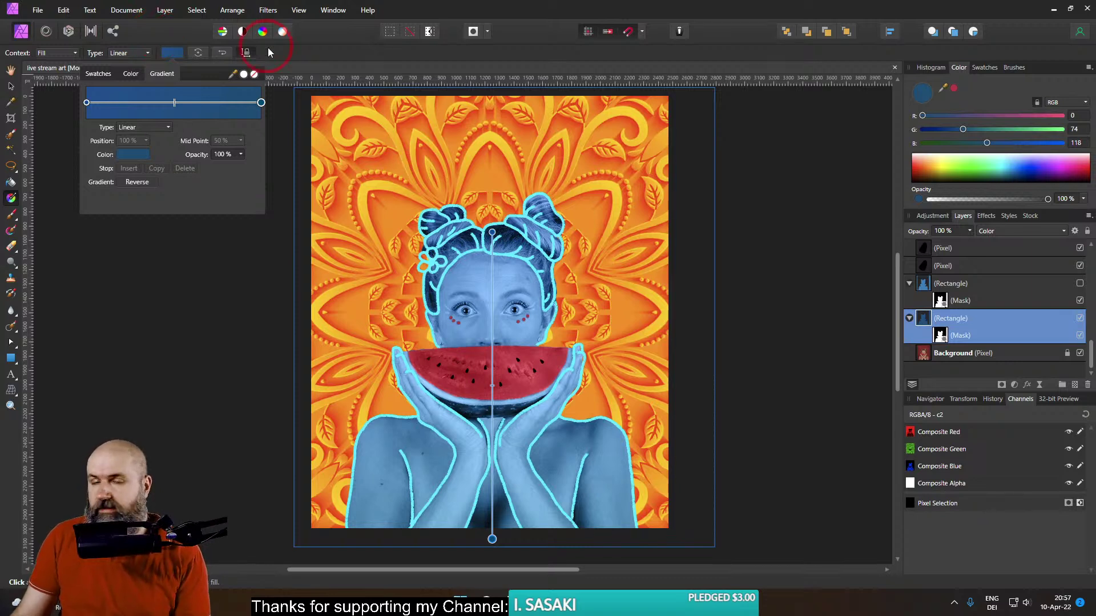
{"action": "left_click", "coordinate": [331, 51]}
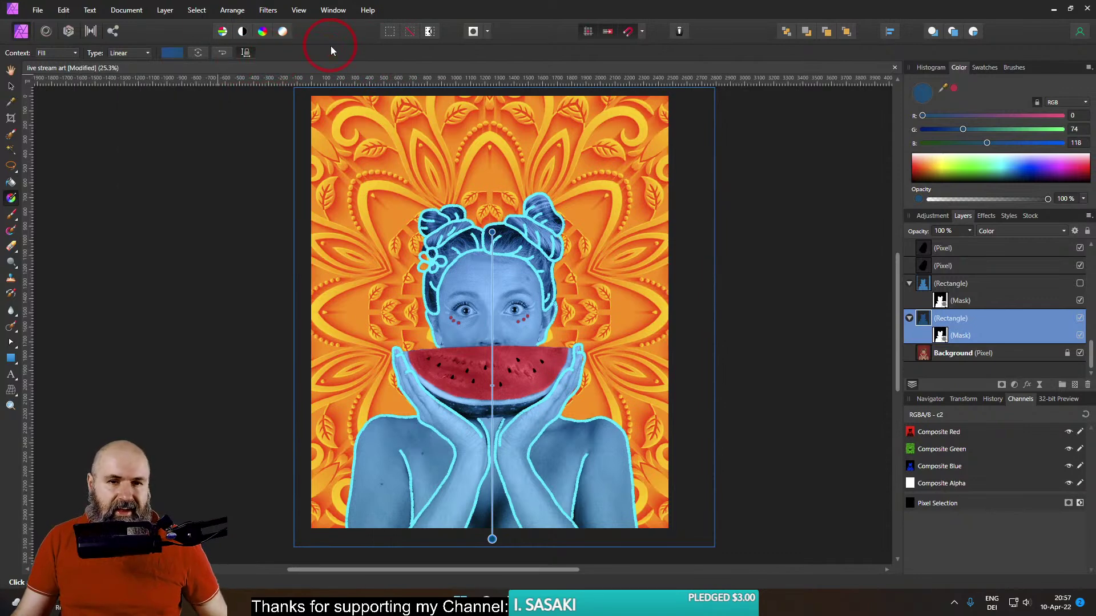
Save the document as a new file named v2 in the 14 WK folder
{"action": "left_click", "coordinate": [38, 10]}
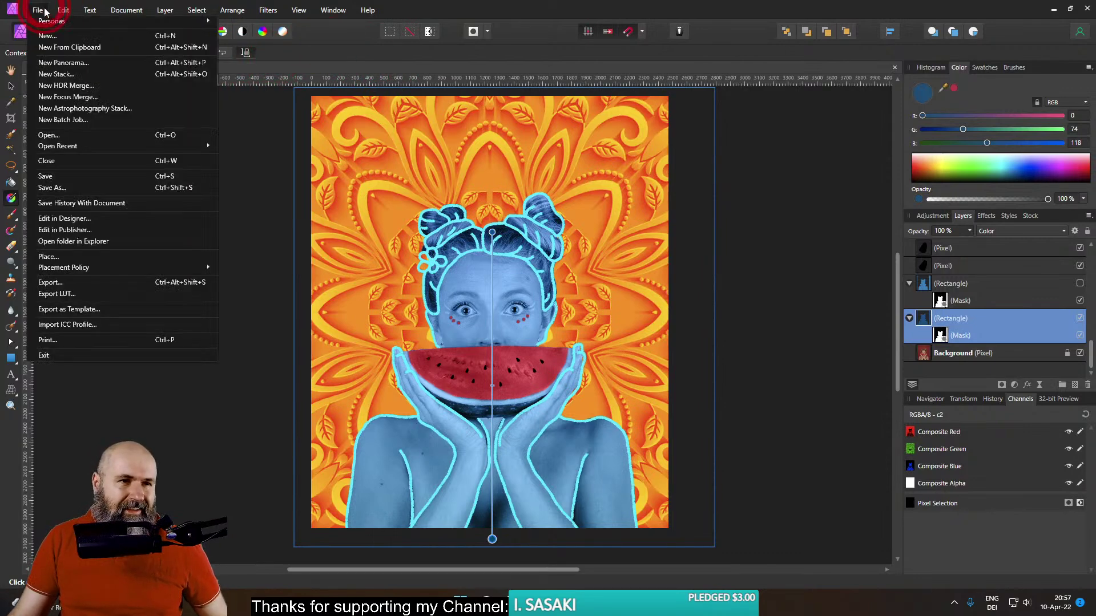
{"action": "left_click", "coordinate": [67, 188]}
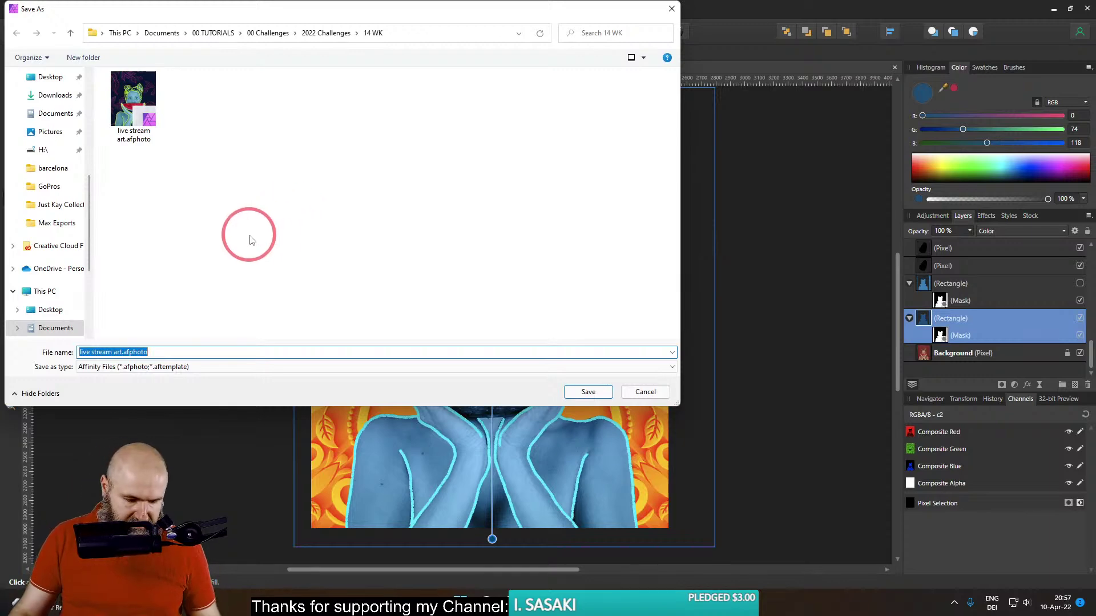
{"action": "type", "text": "v2"}
{"action": "key", "text": "Return"}
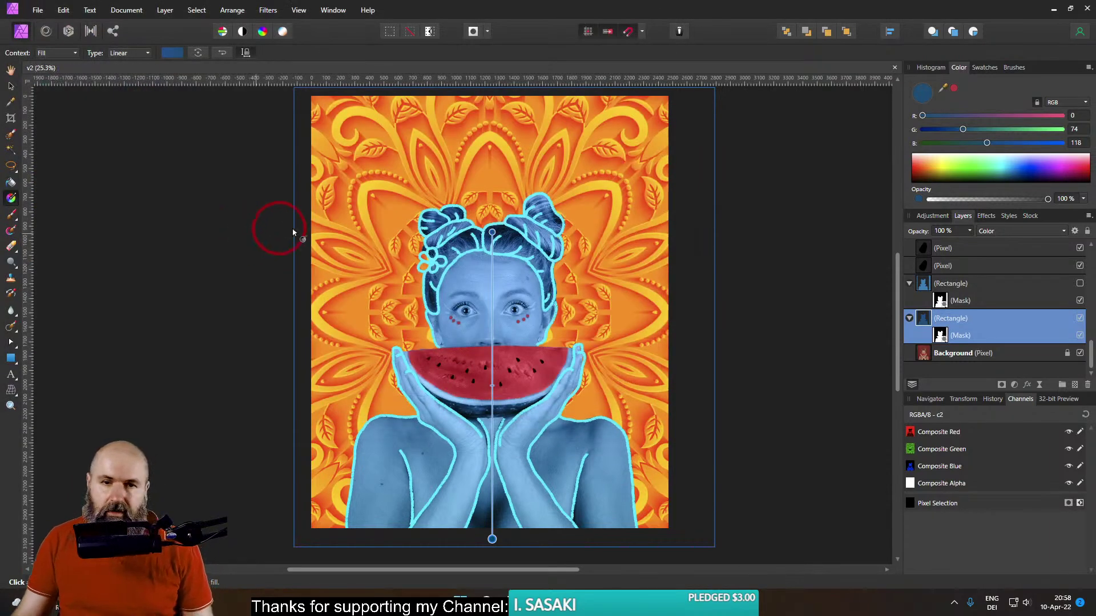
Change the Color Overlay effect of the line-art group from cyan to white
{"action": "scroll", "coordinate": [980, 302], "scroll_direction": "up", "scroll_amount": 10}
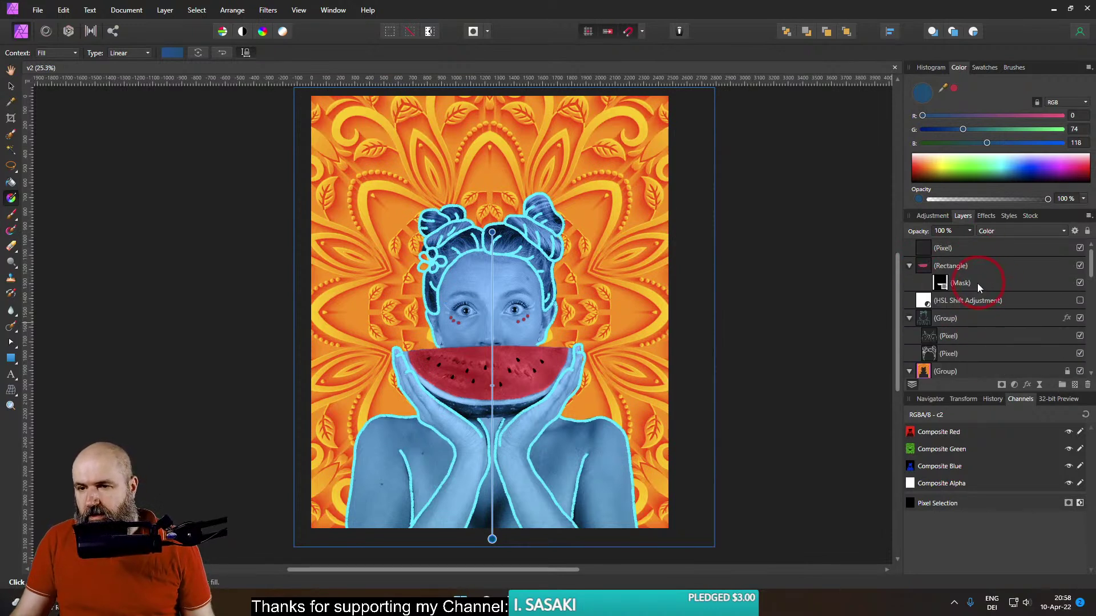
{"action": "left_click", "coordinate": [923, 323]}
{"action": "left_click", "coordinate": [984, 216]}
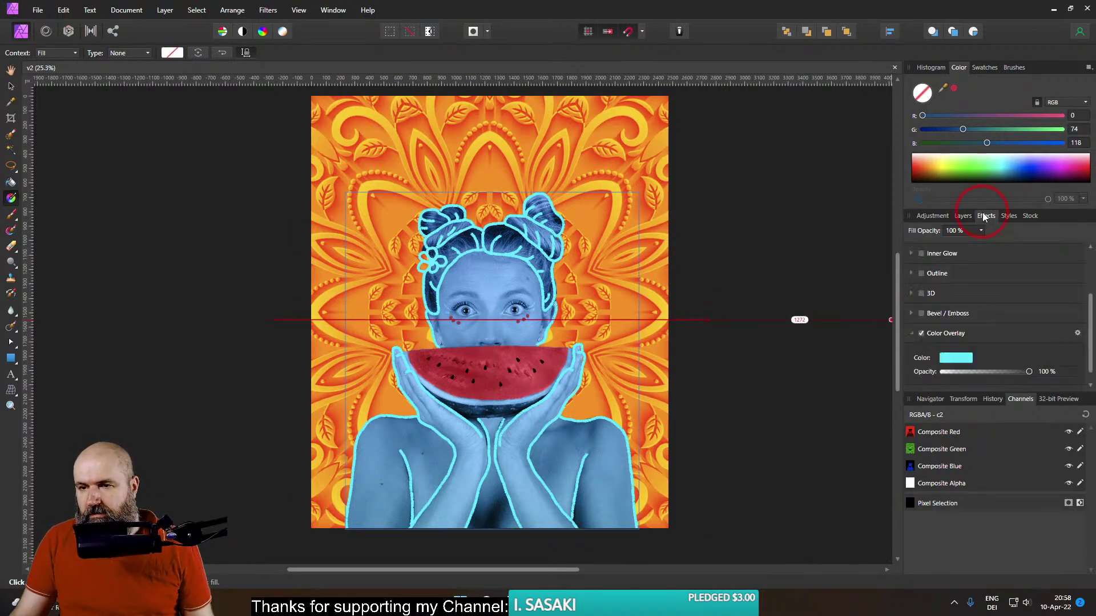
{"action": "left_click", "coordinate": [954, 358]}
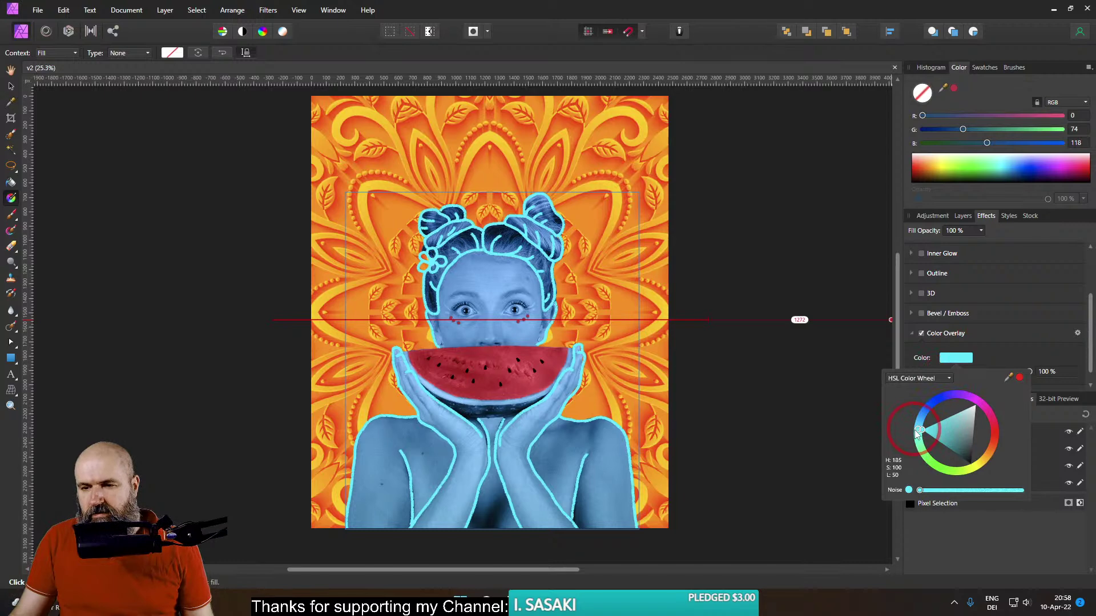
{"action": "left_click_drag", "start_coordinate": [917, 433], "coordinate": [920, 492]}
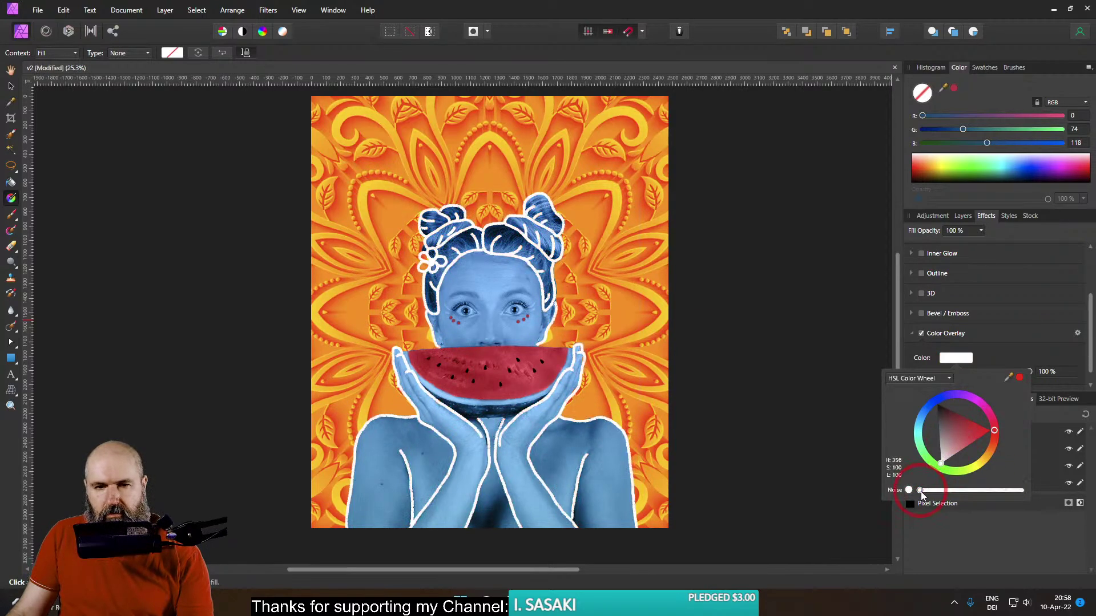
{"action": "left_click", "coordinate": [942, 467]}
{"action": "left_click_drag", "start_coordinate": [942, 468], "coordinate": [947, 396]}
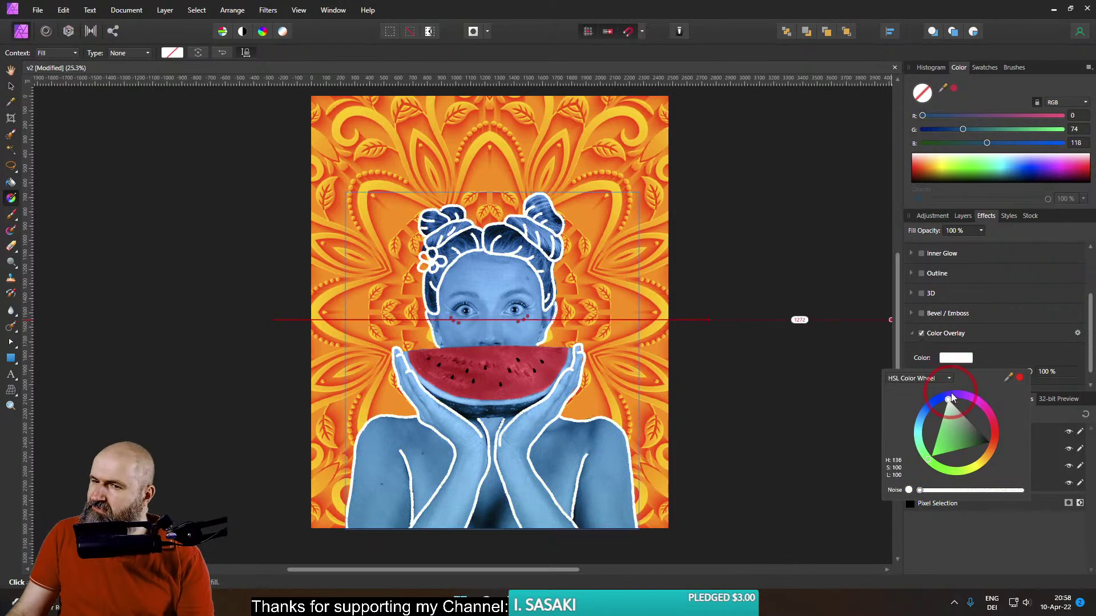
{"action": "left_click", "coordinate": [1012, 334]}
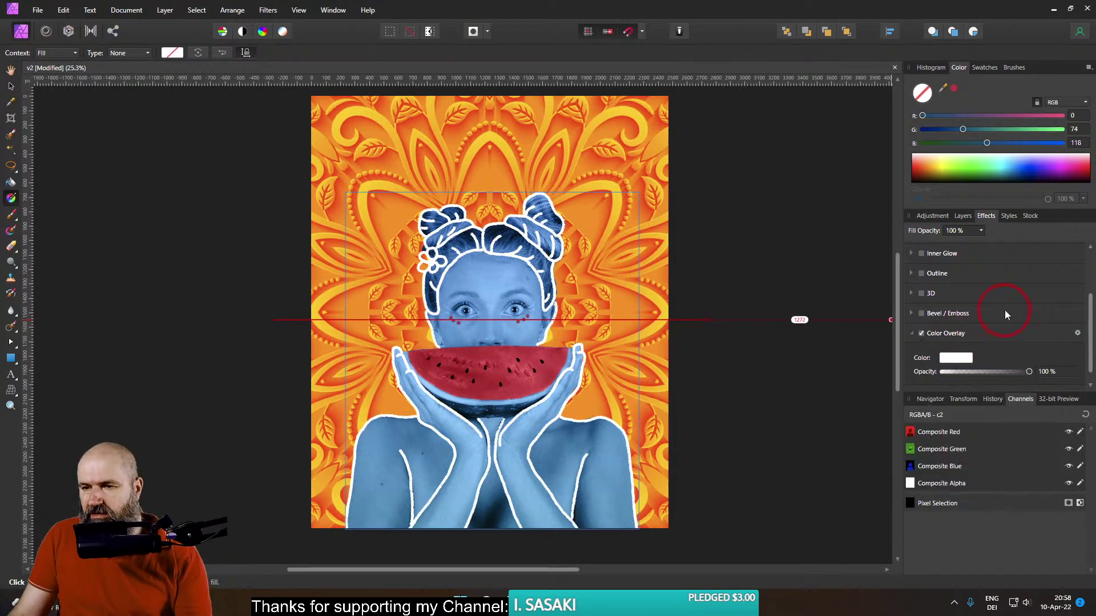
Try a white Outline effect with a radius of about 12.5 px on the line-art group and switch it off again
{"action": "left_click", "coordinate": [911, 274]}
{"action": "left_click_drag", "start_coordinate": [935, 325], "coordinate": [929, 442]}
{"action": "left_click", "coordinate": [954, 298]}
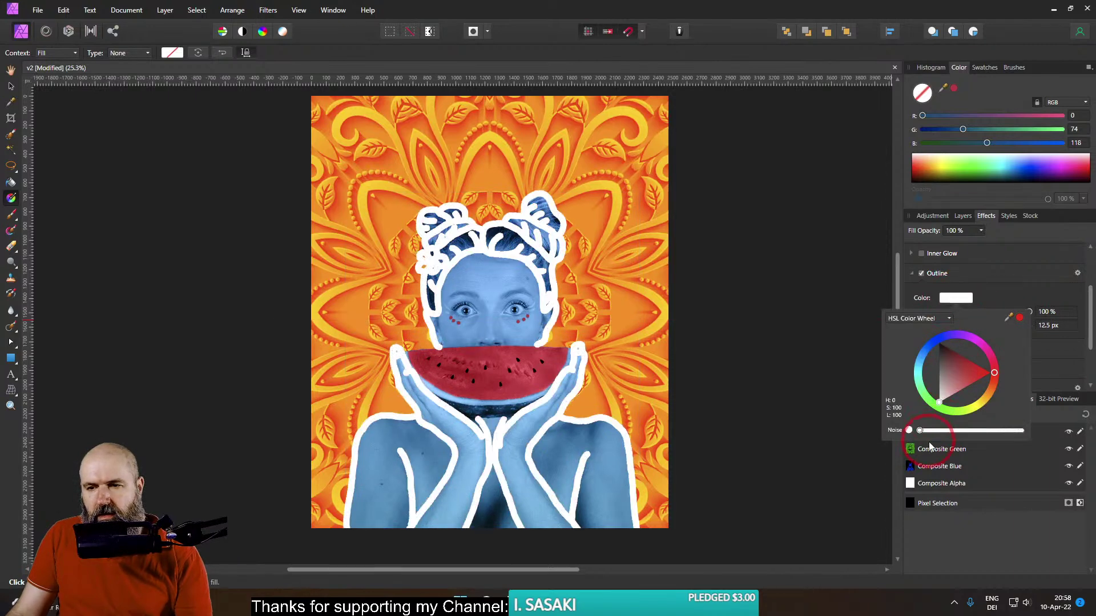
{"action": "left_click", "coordinate": [983, 290]}
{"action": "left_click_drag", "start_coordinate": [983, 334], "coordinate": [912, 327]}
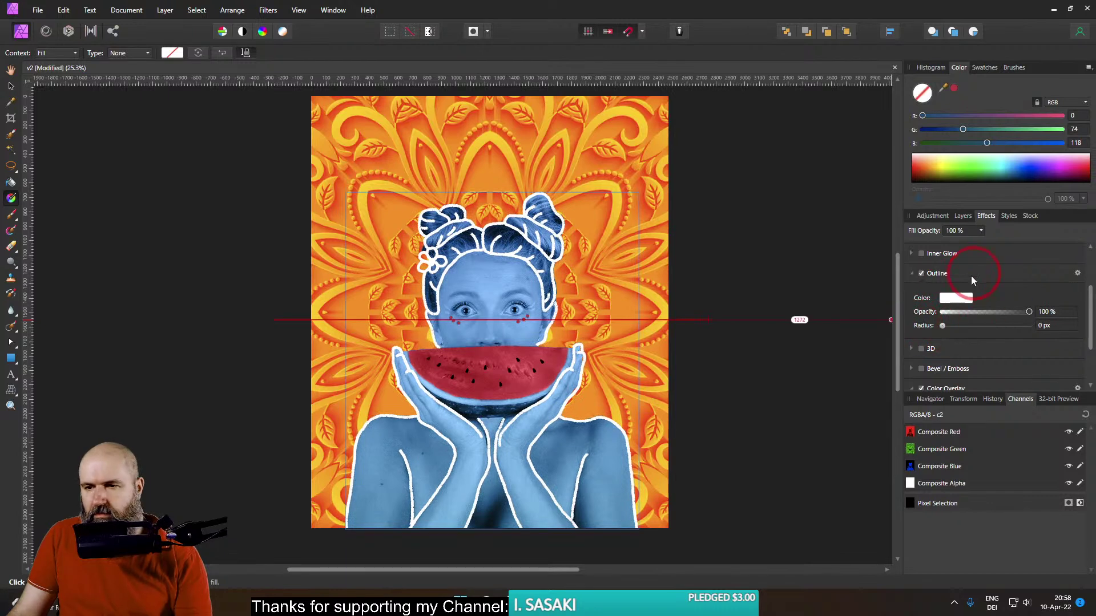
{"action": "left_click", "coordinate": [921, 273]}
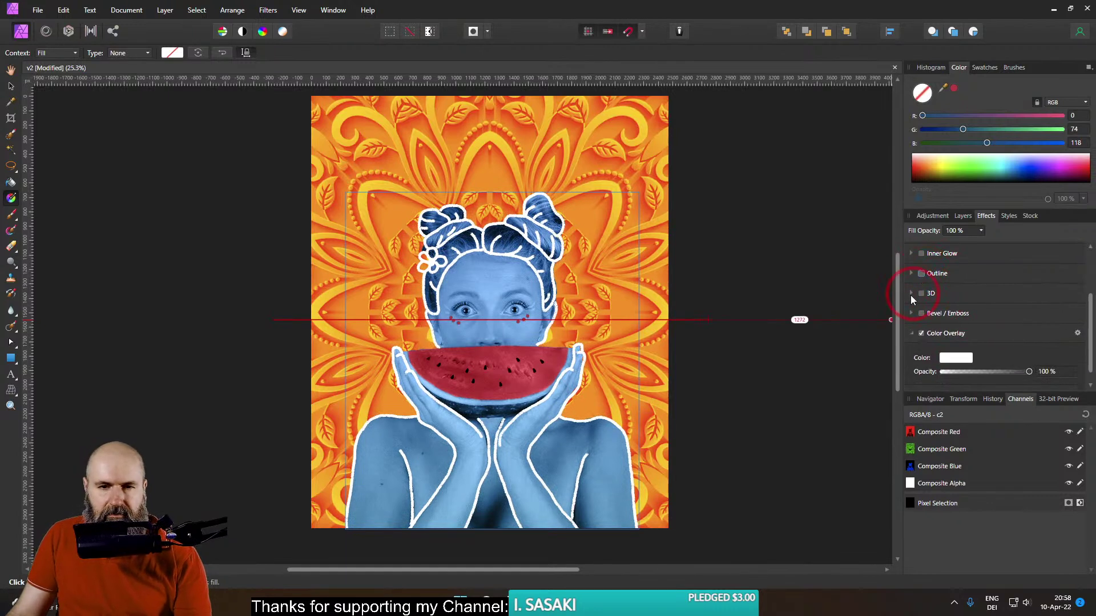
Add a black Outer Shadow to the line-art group with 57% opacity, 17.7 px radius and 7.8 px offset, and deselect the group
{"action": "scroll", "coordinate": [985, 298], "scroll_direction": "up", "scroll_amount": 3}
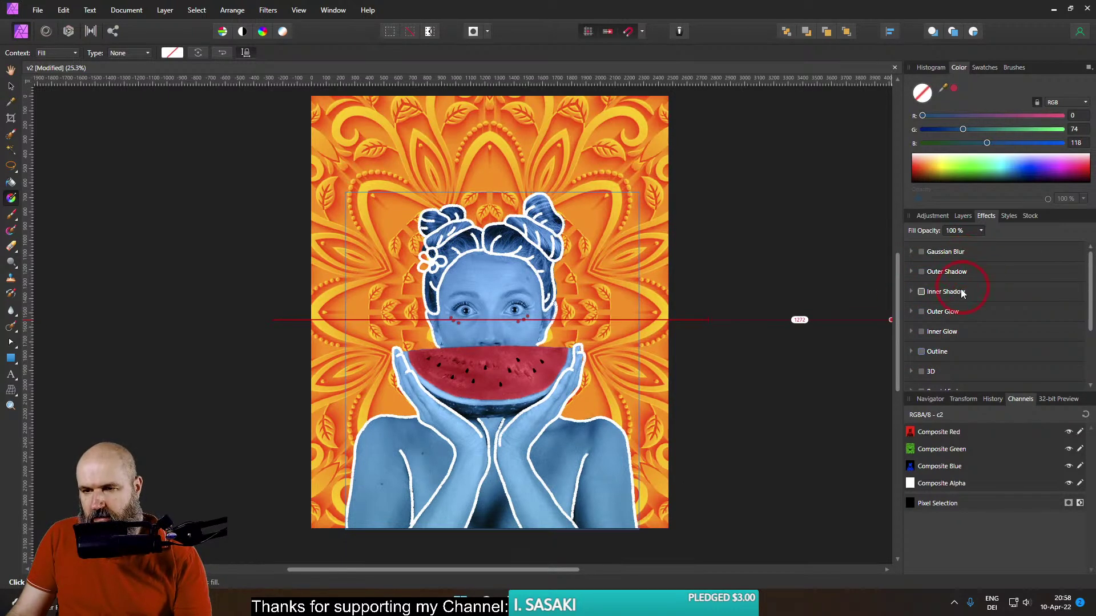
{"action": "left_click", "coordinate": [918, 273]}
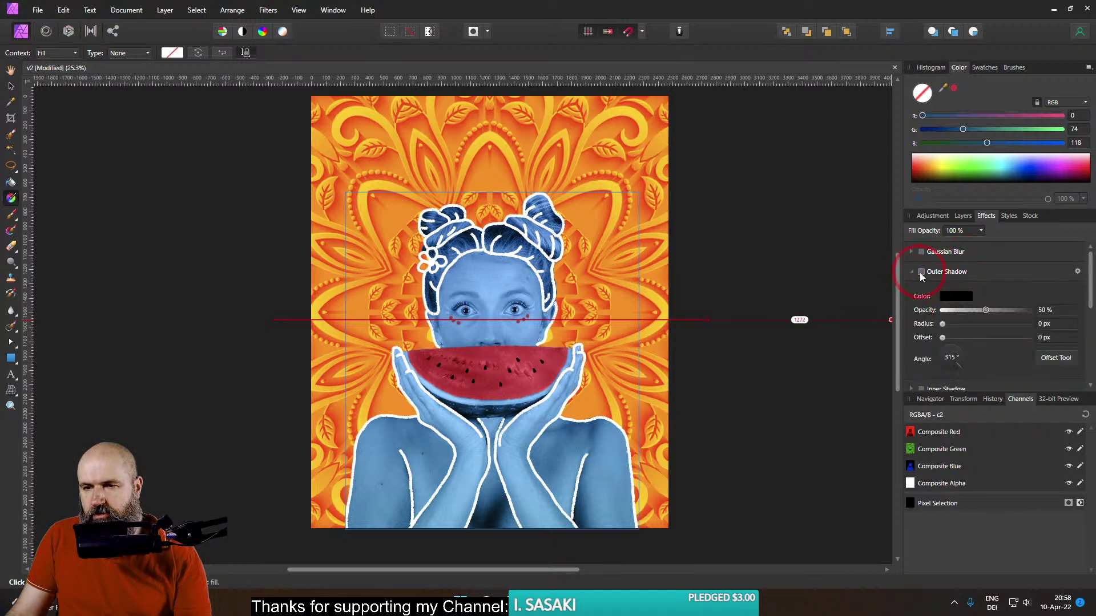
{"action": "left_click_drag", "start_coordinate": [943, 340], "coordinate": [973, 326]}
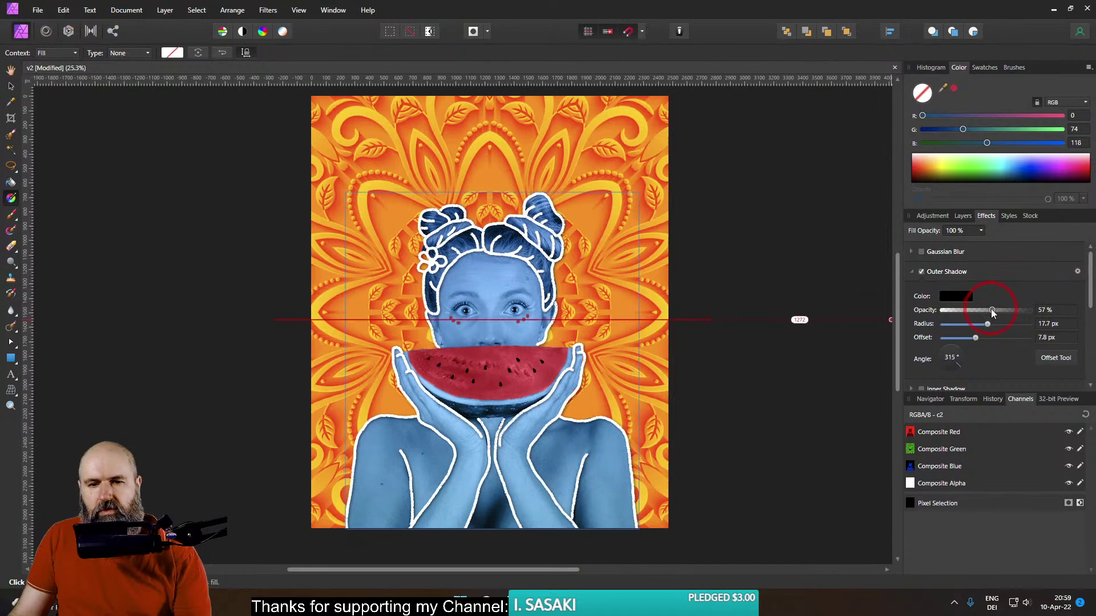
{"action": "left_click", "coordinate": [10, 87]}
{"action": "left_click", "coordinate": [213, 257]}
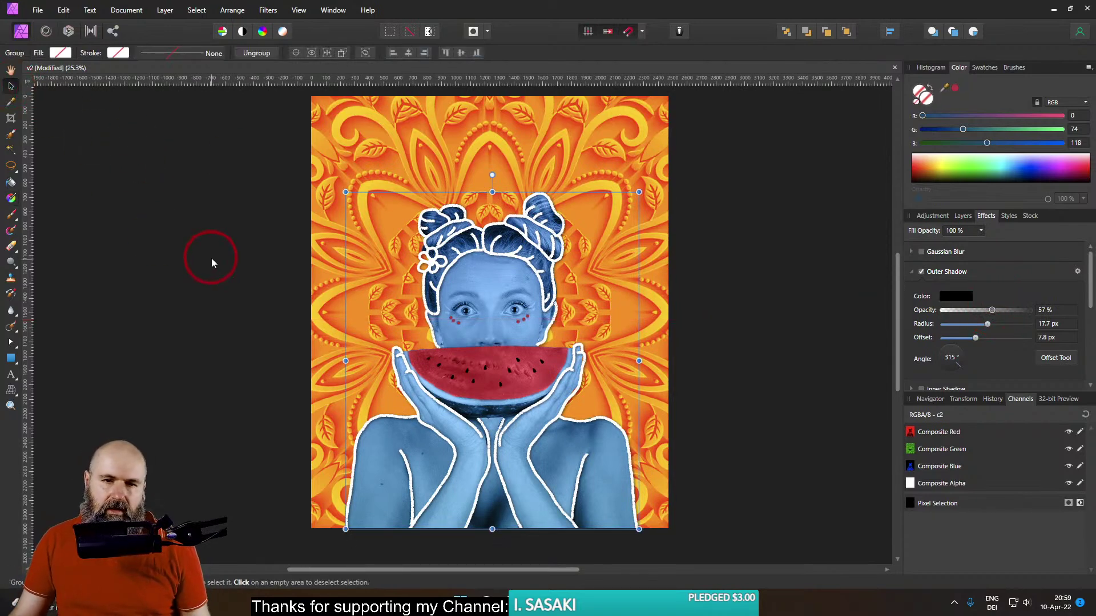
Examine the white outlines and their shadow up close and in the full picture, and look through the layer stack
{"action": "scroll", "coordinate": [501, 317], "scroll_direction": "up", "scroll_amount": 2}
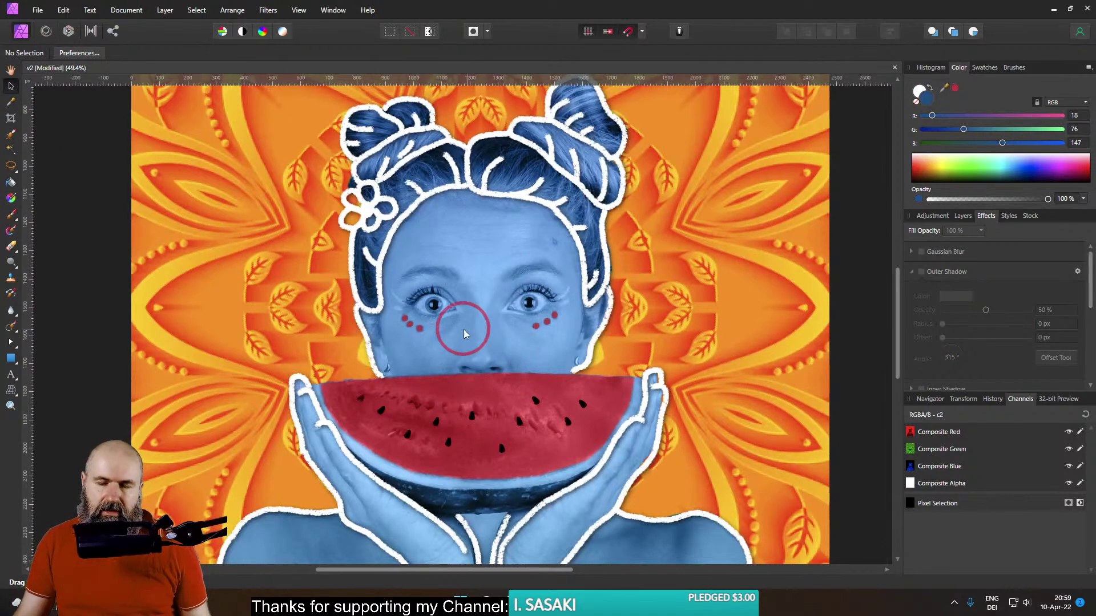
{"action": "scroll", "coordinate": [496, 358], "scroll_direction": "down", "scroll_amount": 3}
{"action": "scroll", "coordinate": [496, 354], "scroll_direction": "up", "scroll_amount": 3}
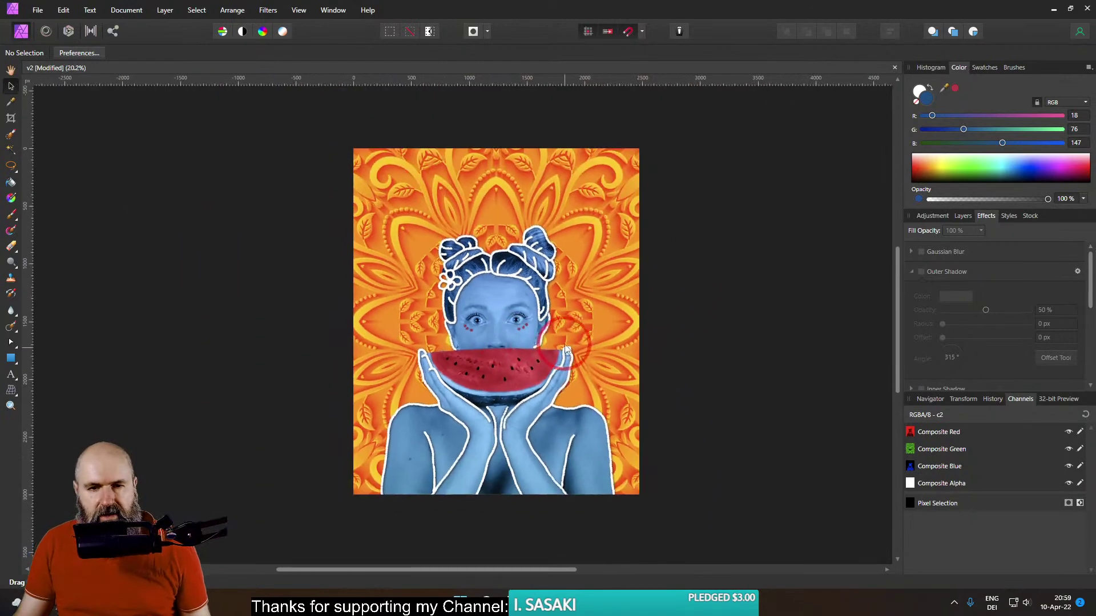
{"action": "scroll", "coordinate": [526, 351], "scroll_direction": "down", "scroll_amount": 3}
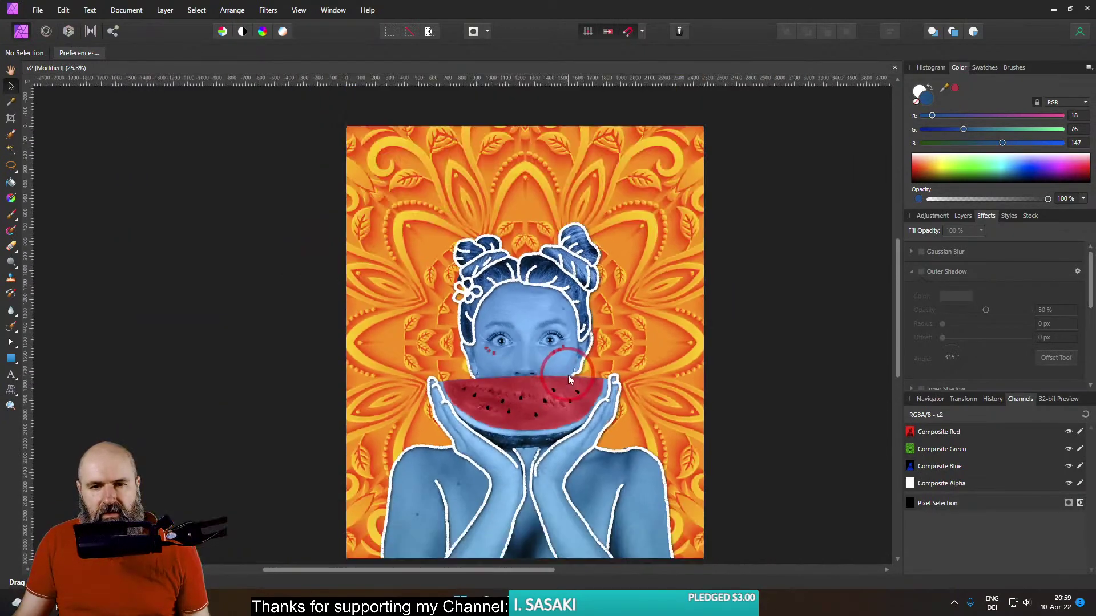
{"action": "left_click_drag", "start_coordinate": [568, 379], "coordinate": [550, 361]}
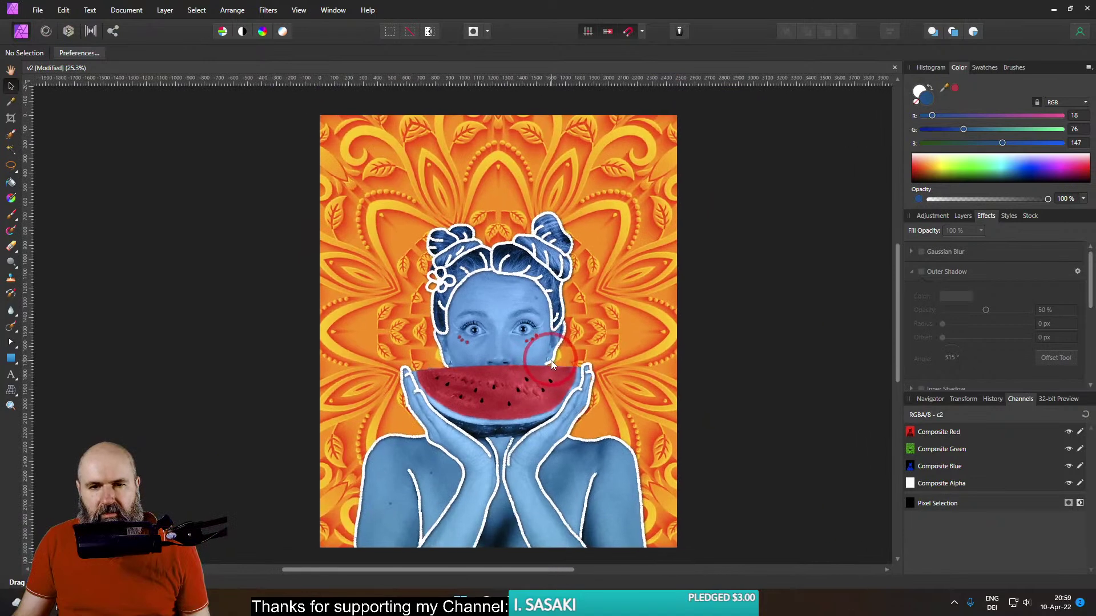
{"action": "left_click", "coordinate": [965, 217]}
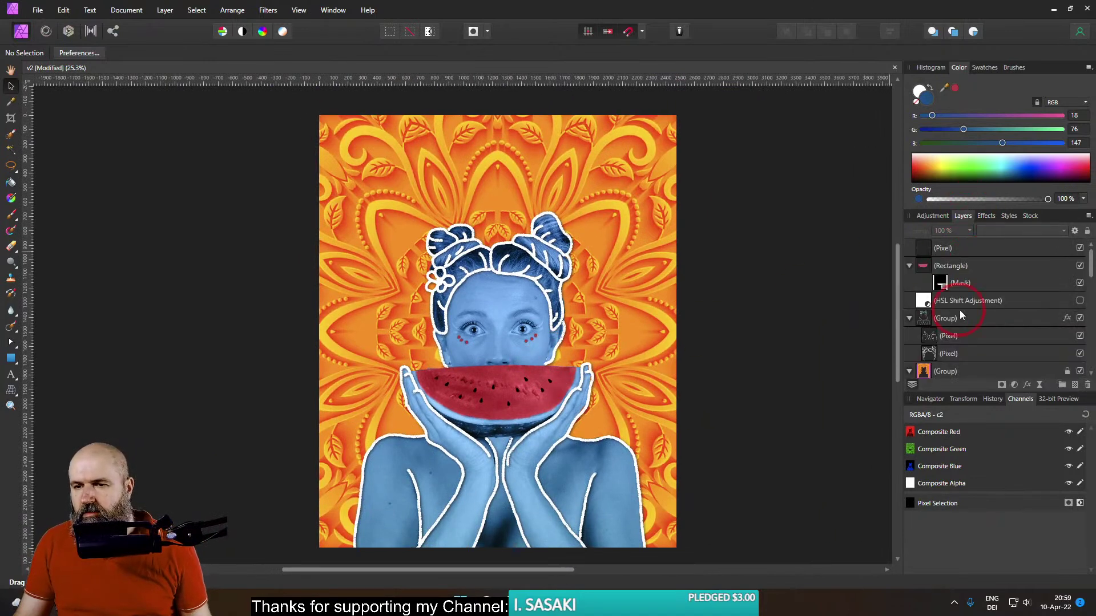
{"action": "scroll", "coordinate": [961, 310], "scroll_direction": "down", "scroll_amount": 5}
{"action": "scroll", "coordinate": [973, 304], "scroll_direction": "up", "scroll_amount": 3}
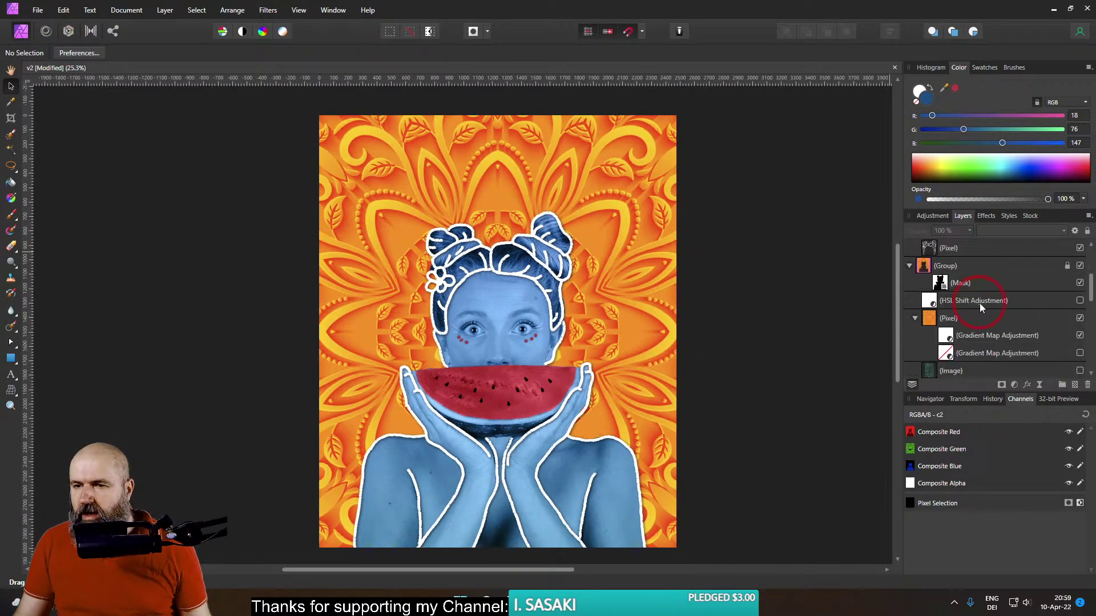
Duplicate the orange background pattern layer together with its two Gradient Map adjustments, and save the document
{"action": "scroll", "coordinate": [983, 293], "scroll_direction": "down", "scroll_amount": 3}
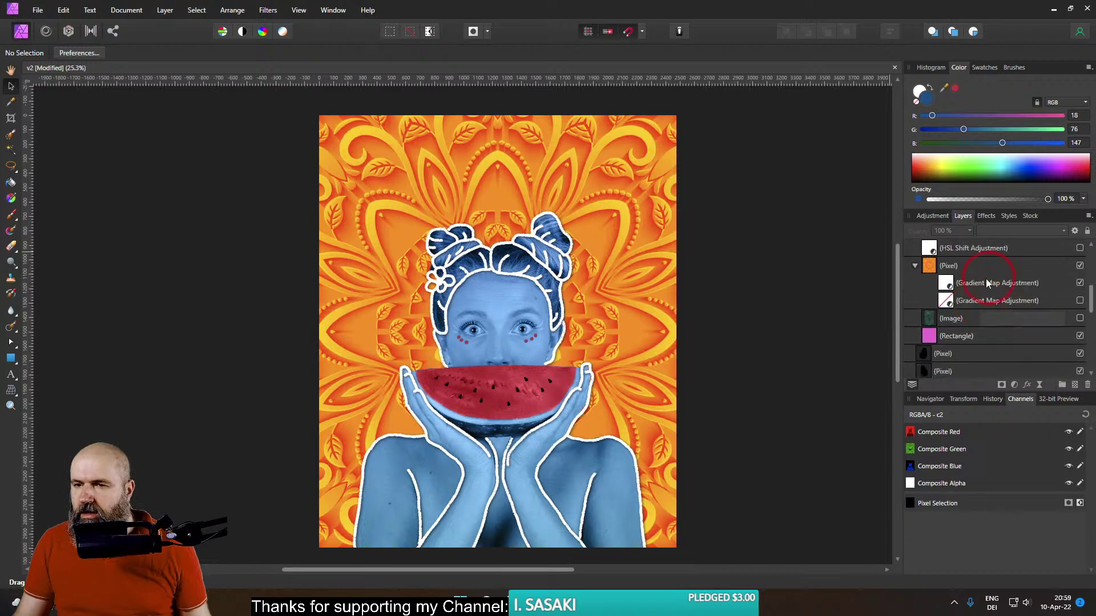
{"action": "scroll", "coordinate": [983, 282], "scroll_direction": "up", "scroll_amount": 3}
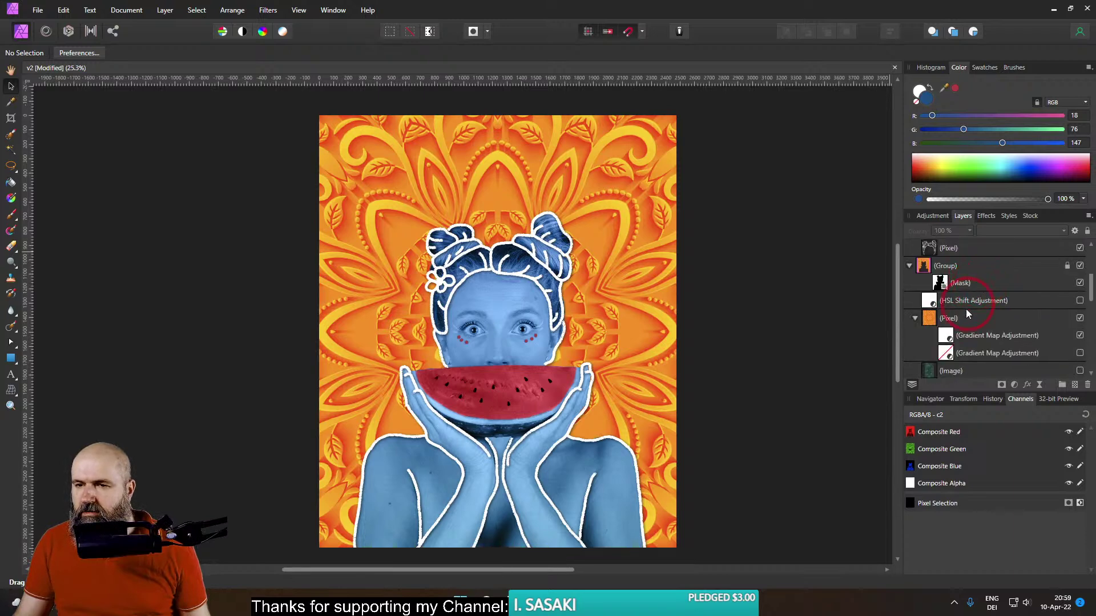
{"action": "left_click", "coordinate": [925, 322]}
{"action": "right_click", "coordinate": [925, 320]}
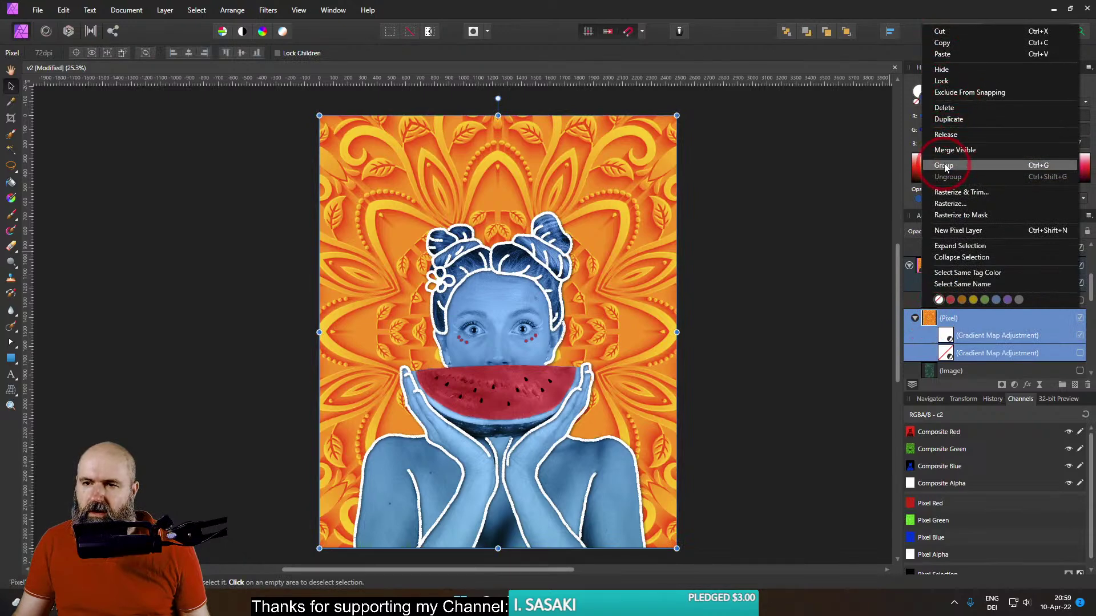
{"action": "left_click", "coordinate": [947, 119]}
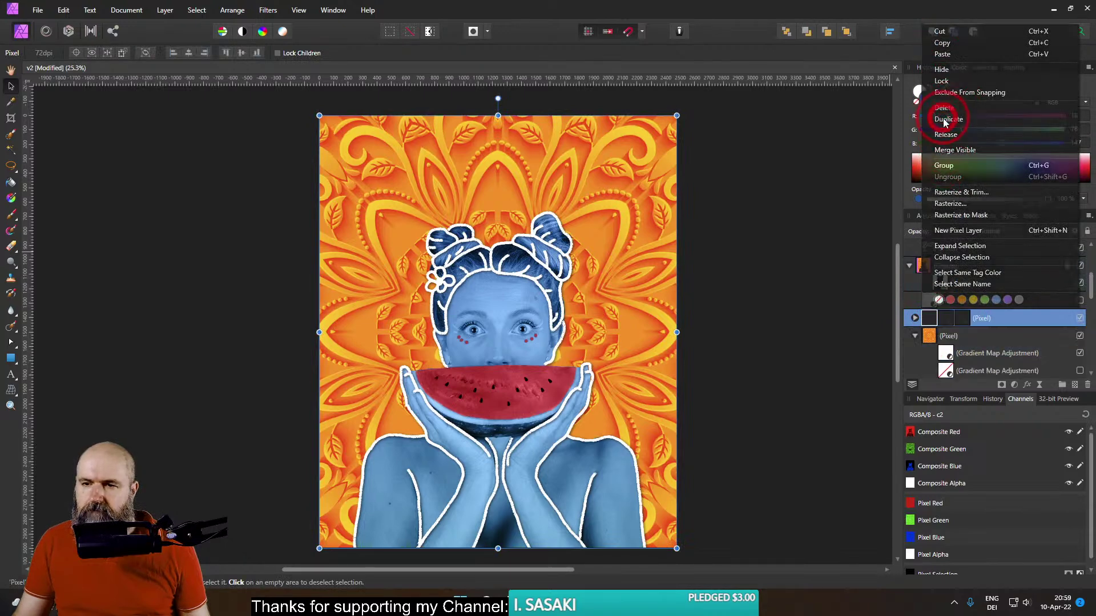
{"action": "left_click", "coordinate": [915, 318]}
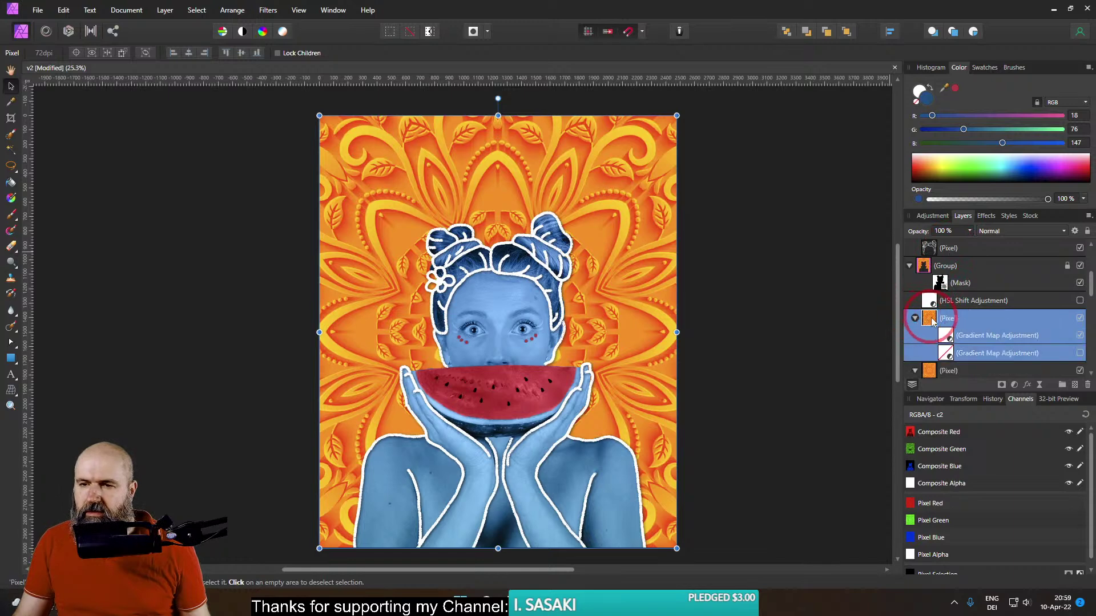
{"action": "key", "text": "ctrl+s"}
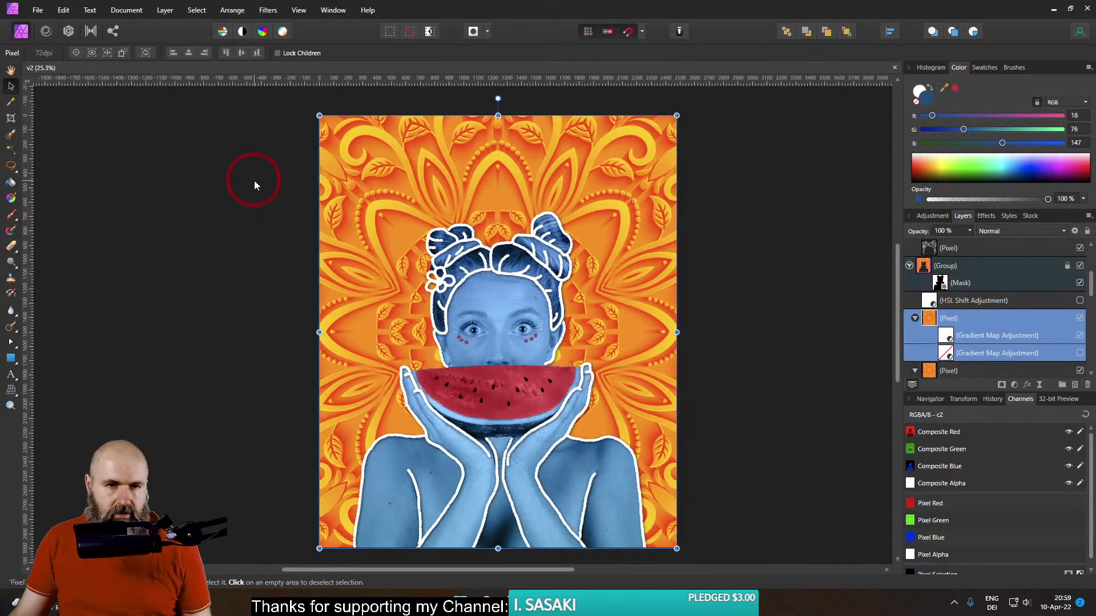
Start liquifying the duplicated pattern with the Twirl tool at size 3909.9 px, hardness 71%, opacity 75% and speed 75%
{"action": "left_click", "coordinate": [47, 32]}
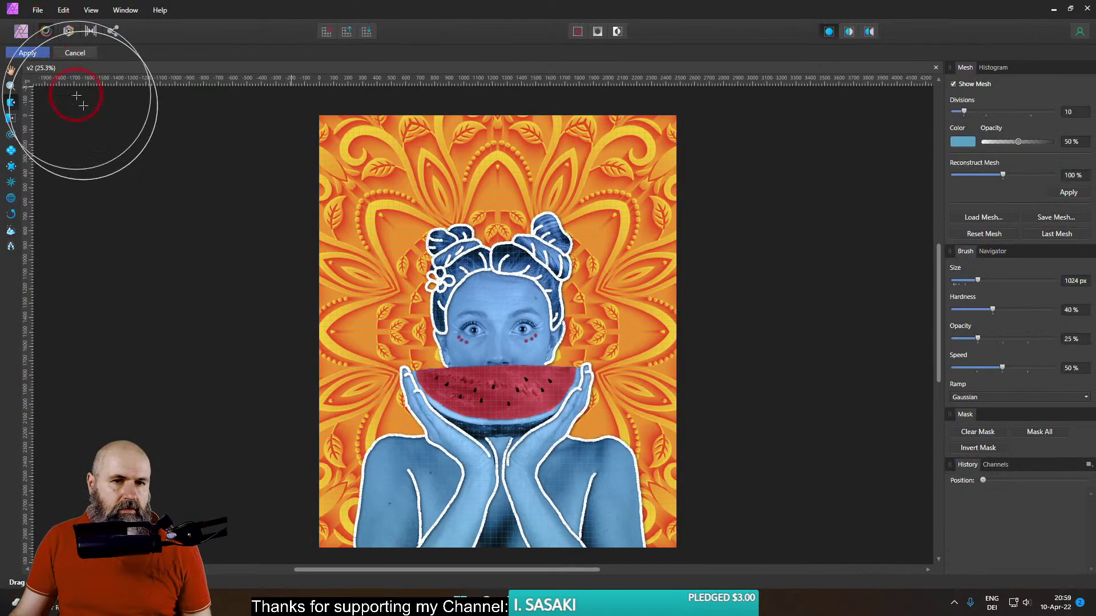
{"action": "left_click", "coordinate": [11, 134]}
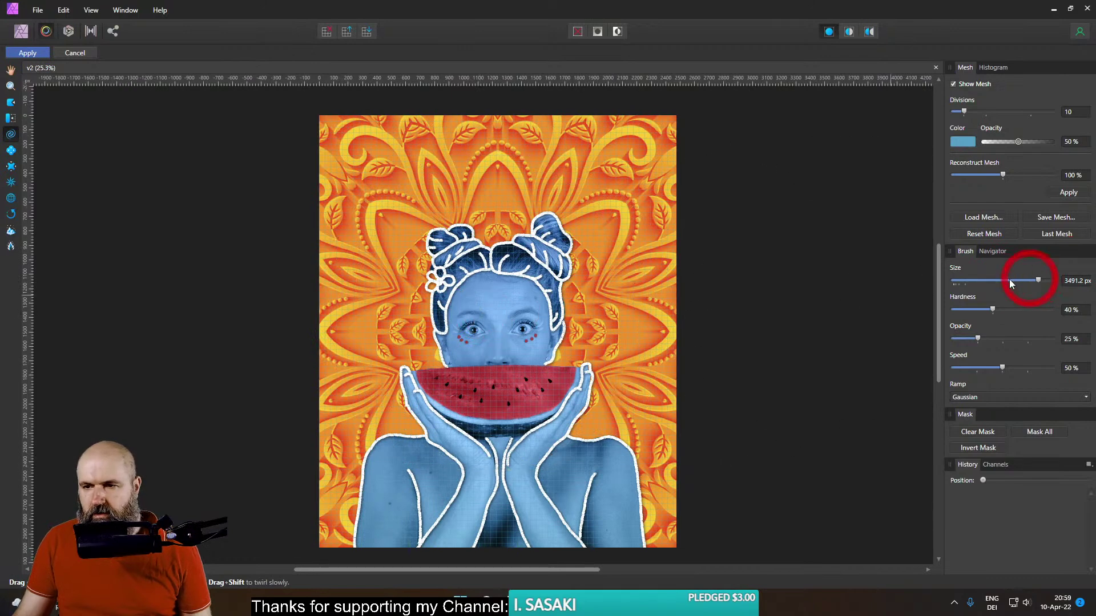
{"action": "left_click", "coordinate": [1049, 281]}
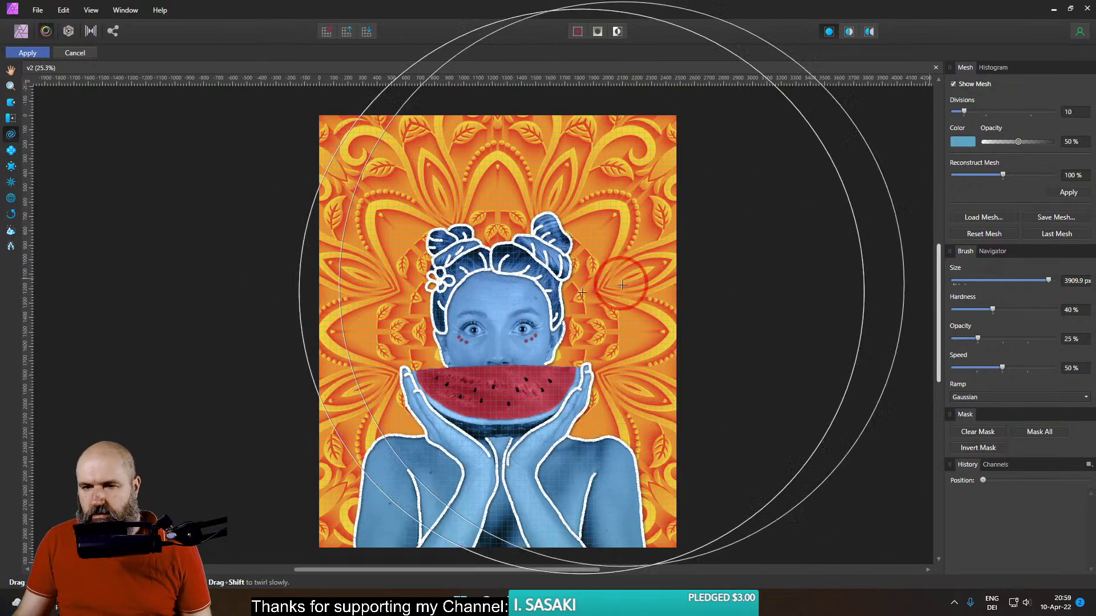
{"action": "left_click", "coordinate": [1024, 310]}
{"action": "left_click", "coordinate": [1013, 339]}
{"action": "left_click", "coordinate": [1027, 367]}
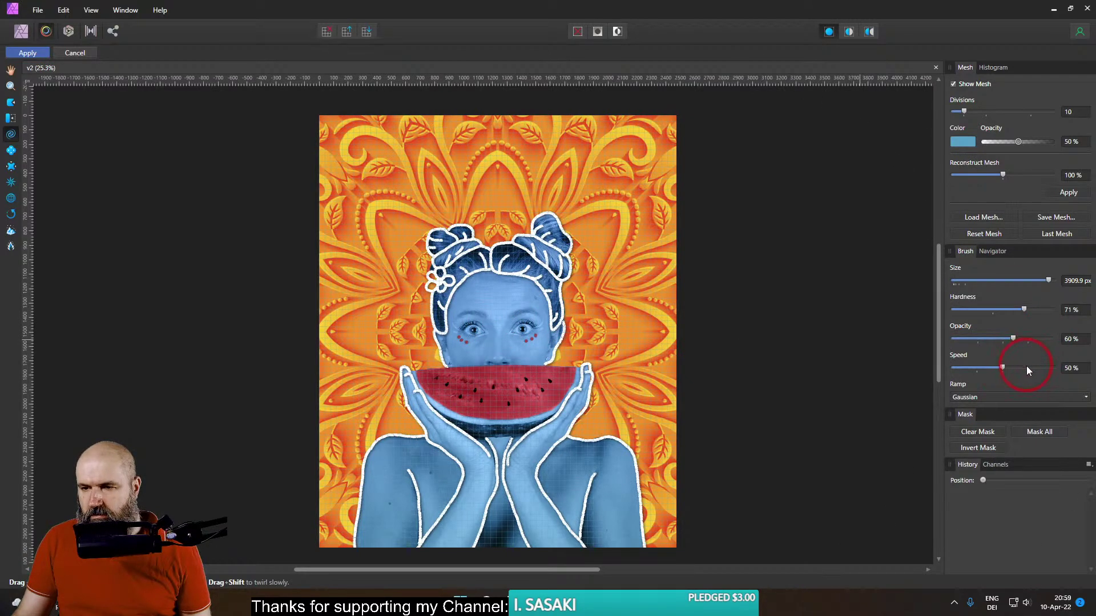
{"action": "left_click", "coordinate": [1027, 338]}
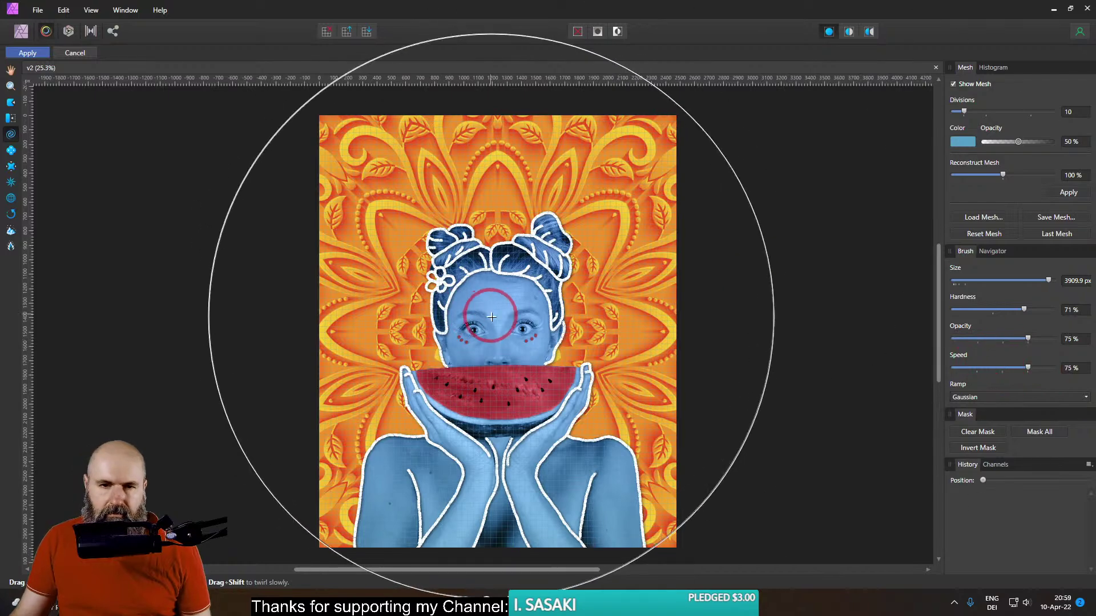
Try a large twirl of the background pattern centred on the woman's face, hide the mesh and reconstruct it to 0%
{"action": "left_click_drag", "start_coordinate": [502, 319], "coordinate": [510, 323]}
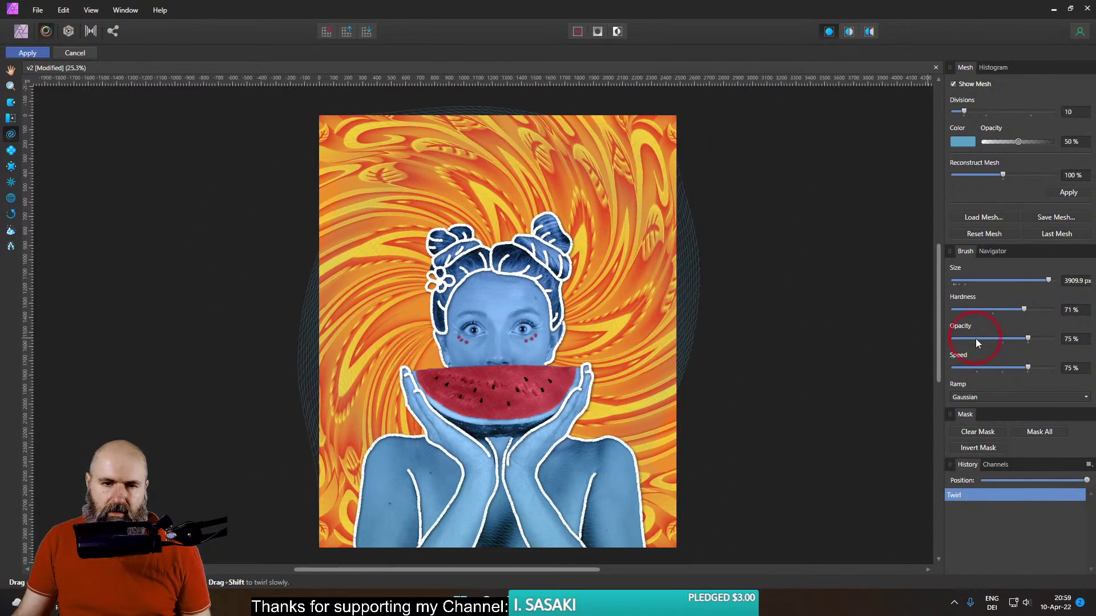
{"action": "left_click", "coordinate": [953, 85]}
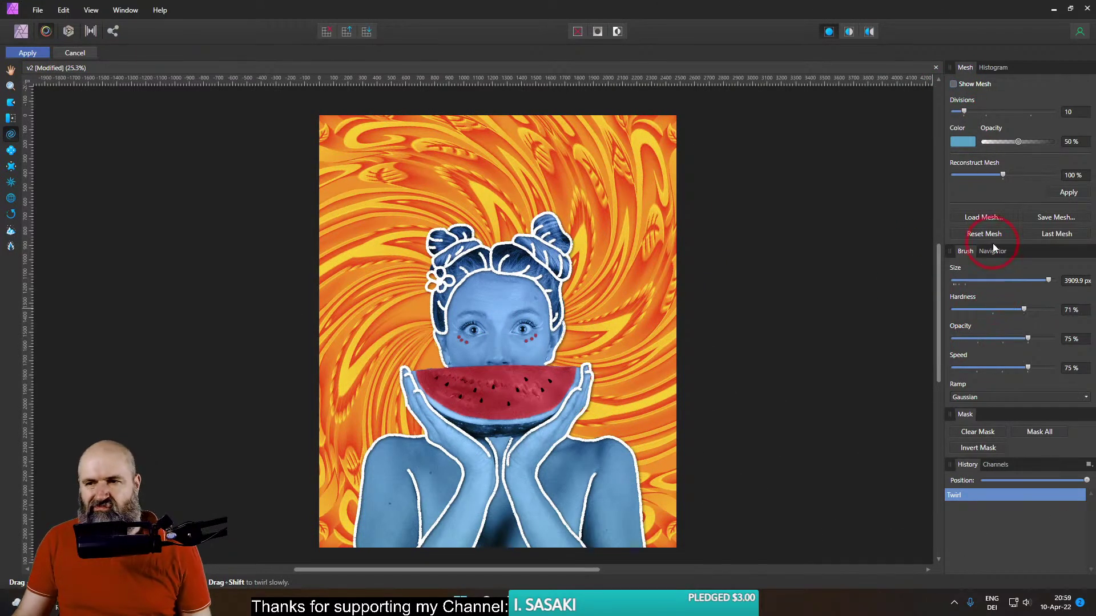
{"action": "left_click_drag", "start_coordinate": [1003, 175], "coordinate": [940, 178]}
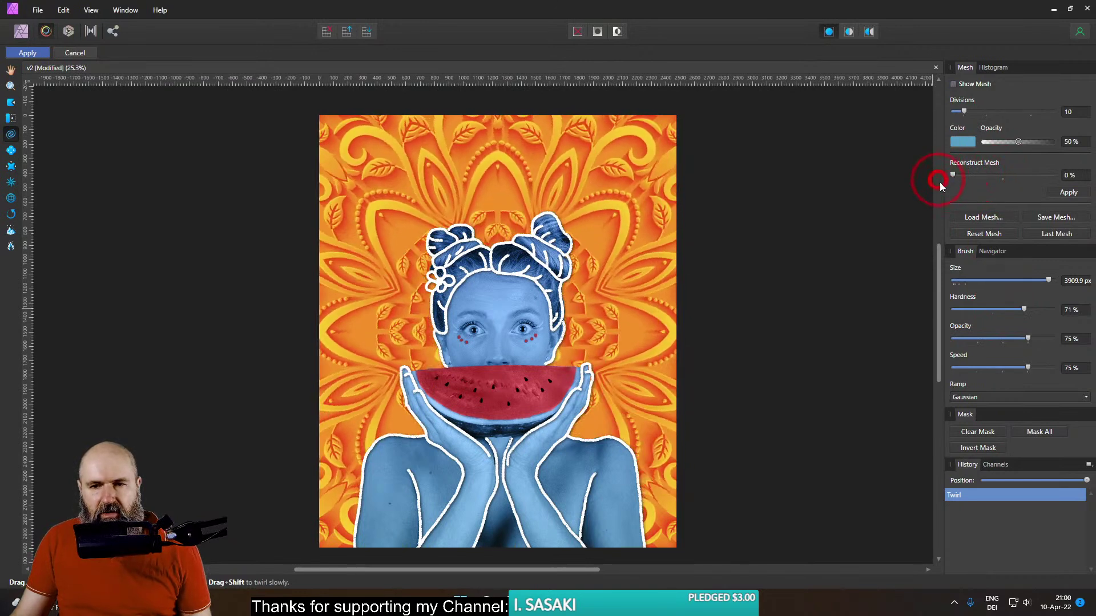
Try the Pinch tool on the background pattern around the face, raise the mesh reconstruction to 100% and reset the mesh
{"action": "left_click", "coordinate": [11, 150]}
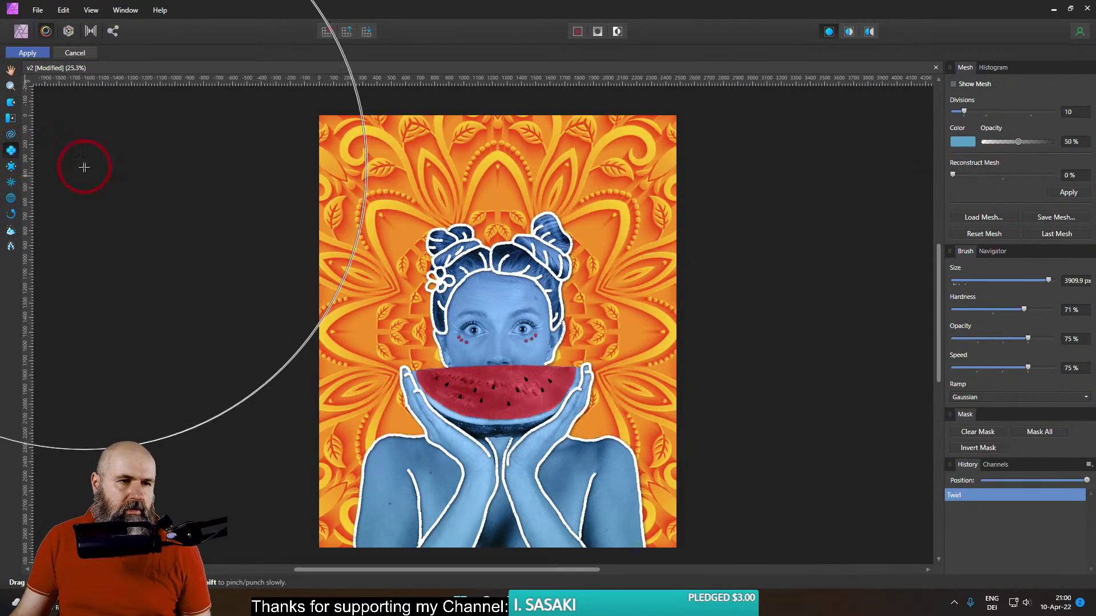
{"action": "left_click_drag", "start_coordinate": [508, 326], "coordinate": [504, 326]}
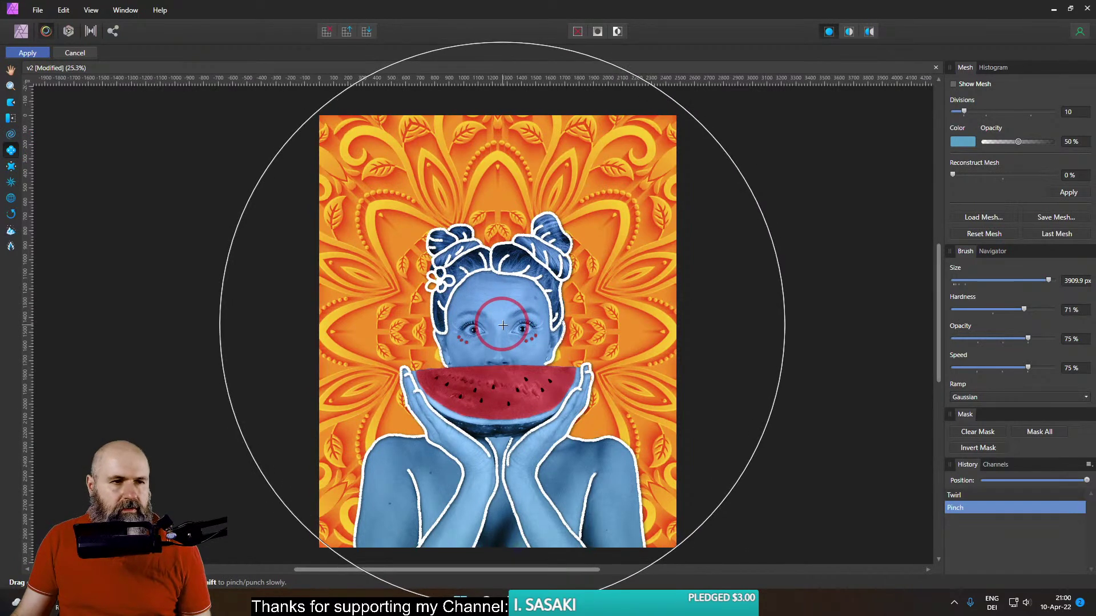
{"action": "left_click_drag", "start_coordinate": [503, 325], "coordinate": [502, 220]}
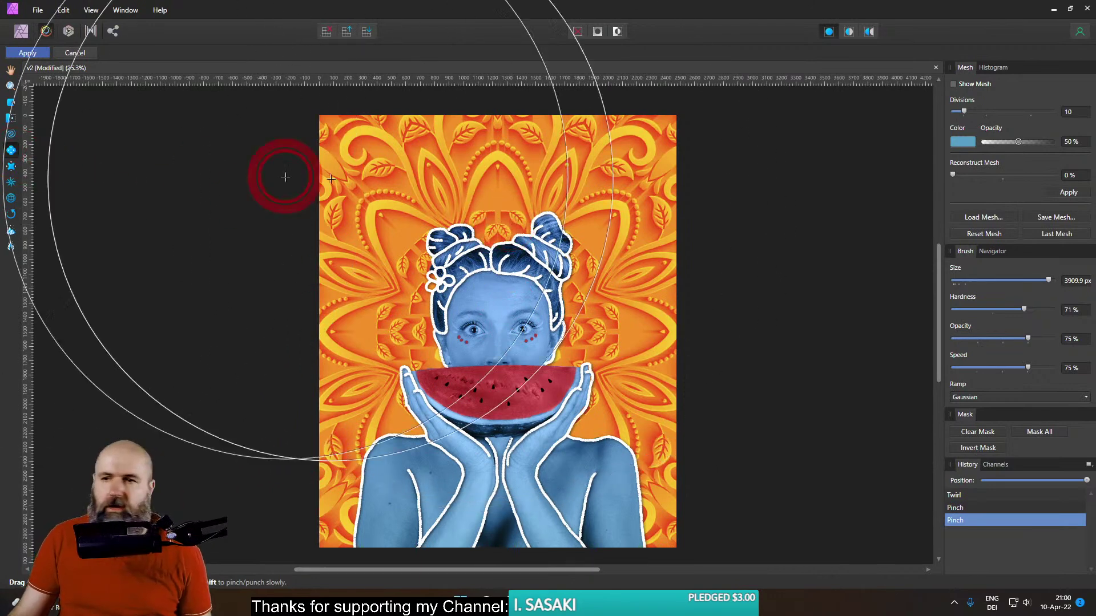
{"action": "left_click_drag", "start_coordinate": [952, 173], "coordinate": [1004, 175]}
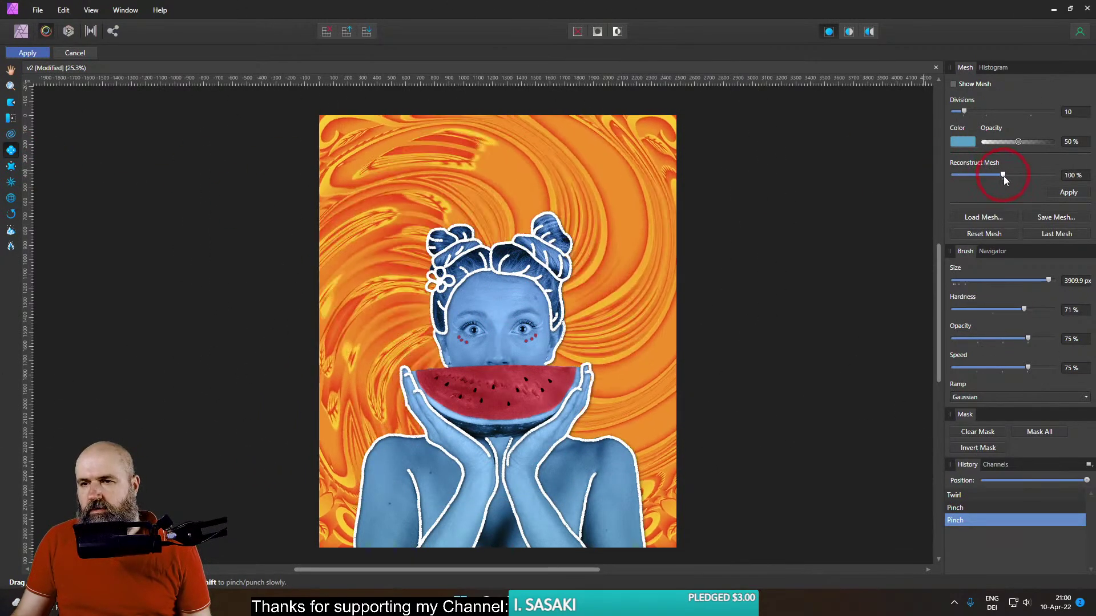
{"action": "left_click", "coordinate": [984, 234]}
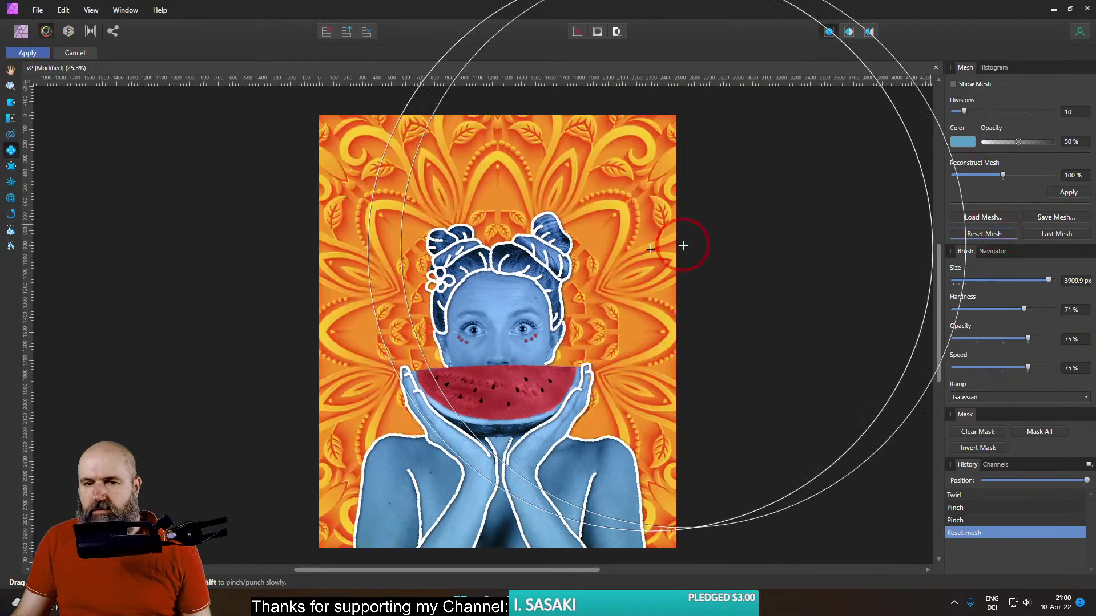
Try a strong pinch and punch of the pattern centred on the face, discard the liquify changes and save the document
{"action": "left_click_drag", "start_coordinate": [499, 312], "coordinate": [502, 330]}
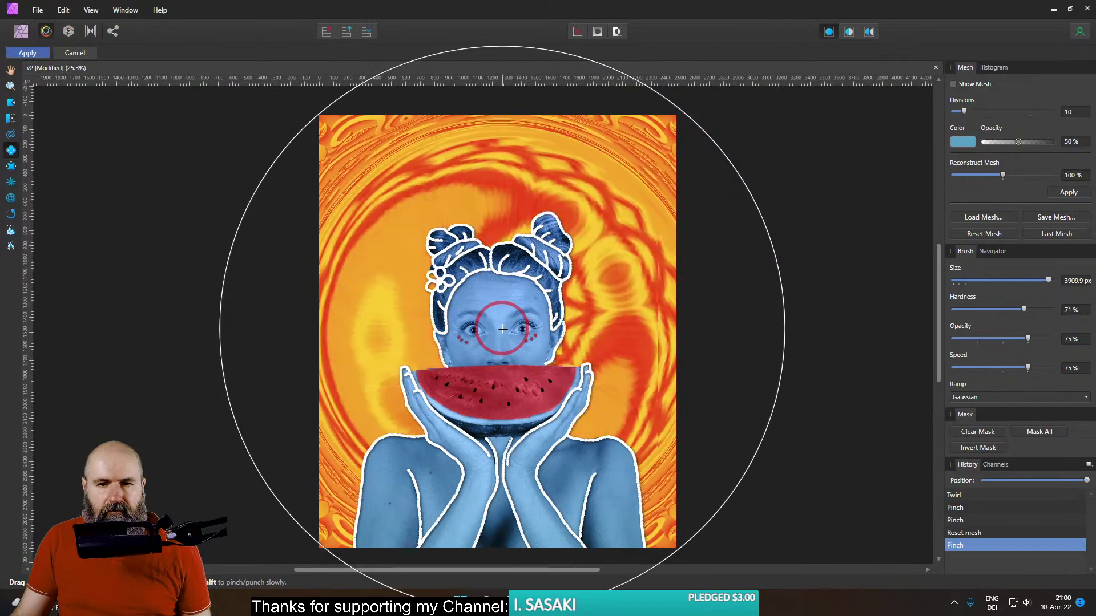
{"action": "left_click_drag", "start_coordinate": [503, 329], "coordinate": [502, 326]}
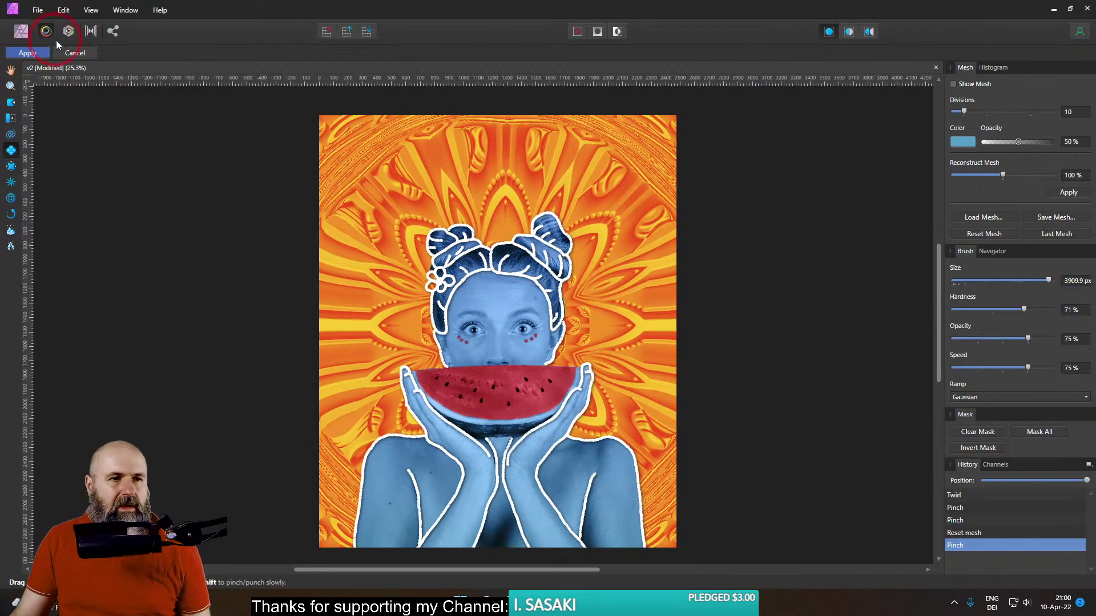
{"action": "left_click", "coordinate": [75, 53]}
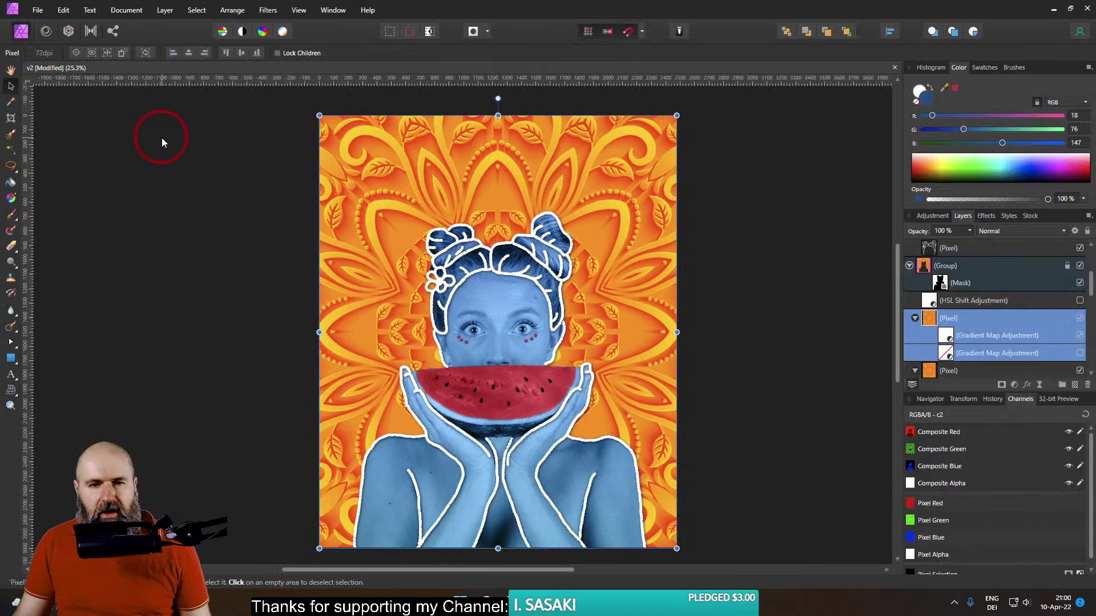
{"action": "key", "text": "ctrl+s"}
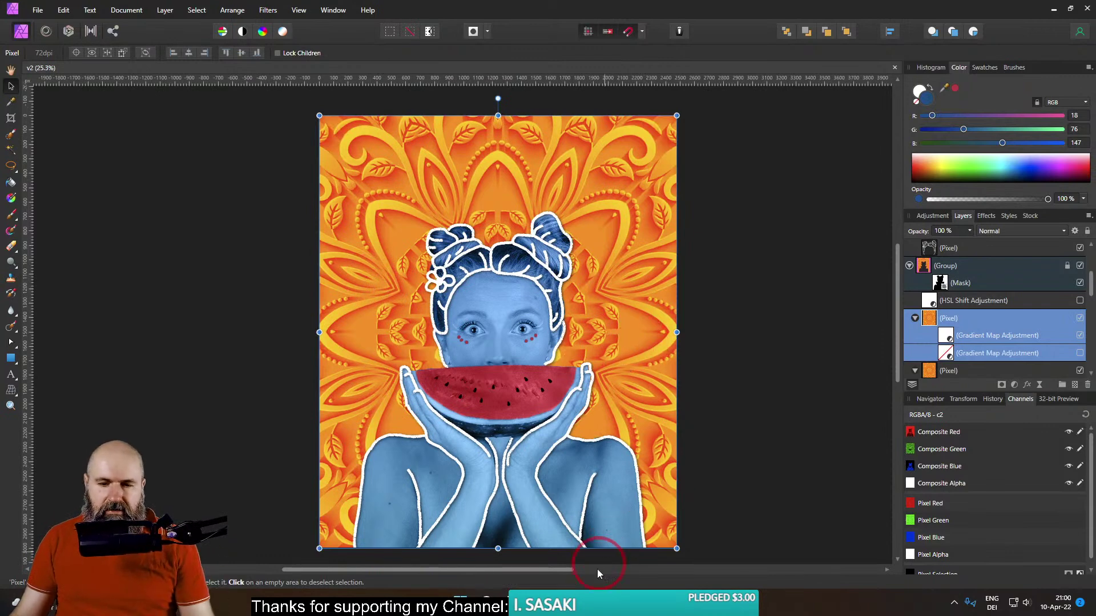
Switch to Freepik in the web browser and look through the "paint background" search results for background material
{"action": "mouse_move", "coordinate": [588, 600]}
{"action": "left_click", "coordinate": [578, 551]}
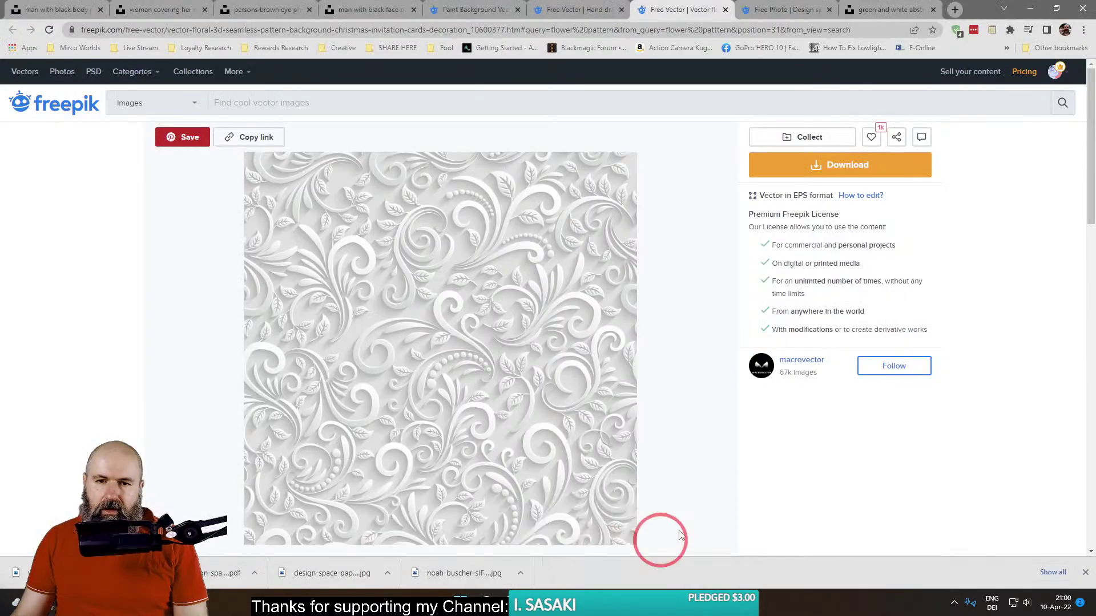
{"action": "left_click", "coordinate": [562, 9]}
{"action": "left_click", "coordinate": [457, 9]}
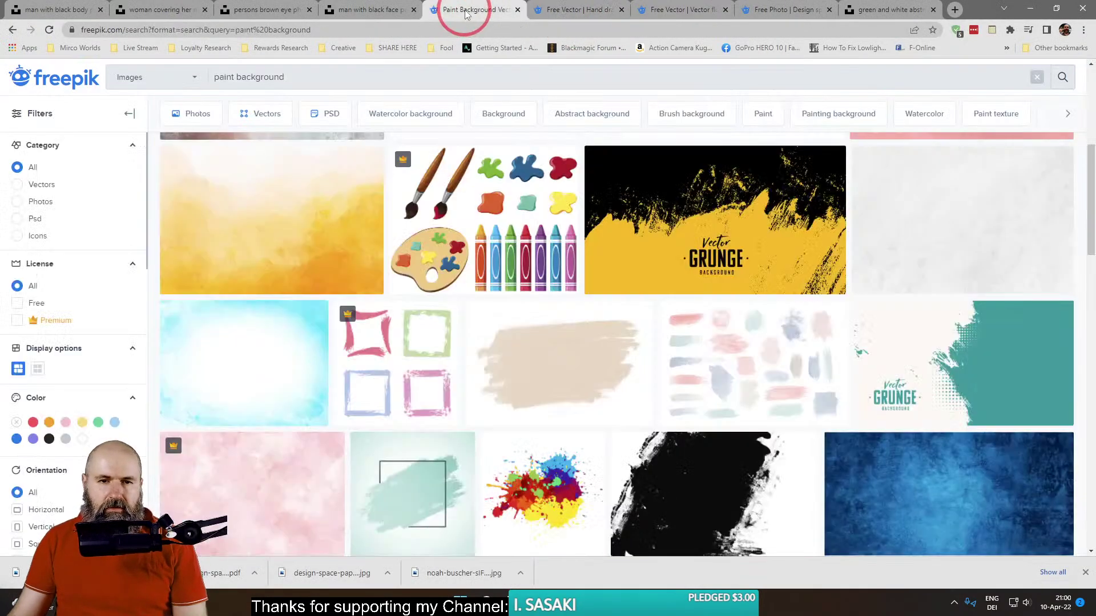
{"action": "scroll", "coordinate": [275, 311], "scroll_direction": "down", "scroll_amount": 6}
{"action": "scroll", "coordinate": [967, 321], "scroll_direction": "up", "scroll_amount": 2}
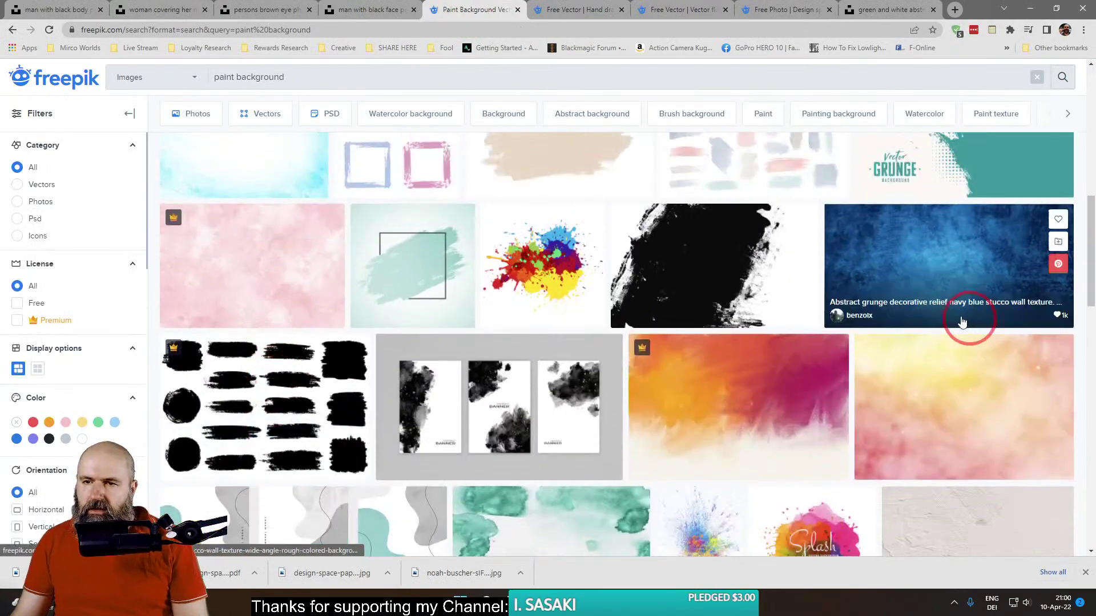
{"action": "scroll", "coordinate": [435, 294], "scroll_direction": "down", "scroll_amount": 4}
{"action": "scroll", "coordinate": [448, 318], "scroll_direction": "down", "scroll_amount": 7}
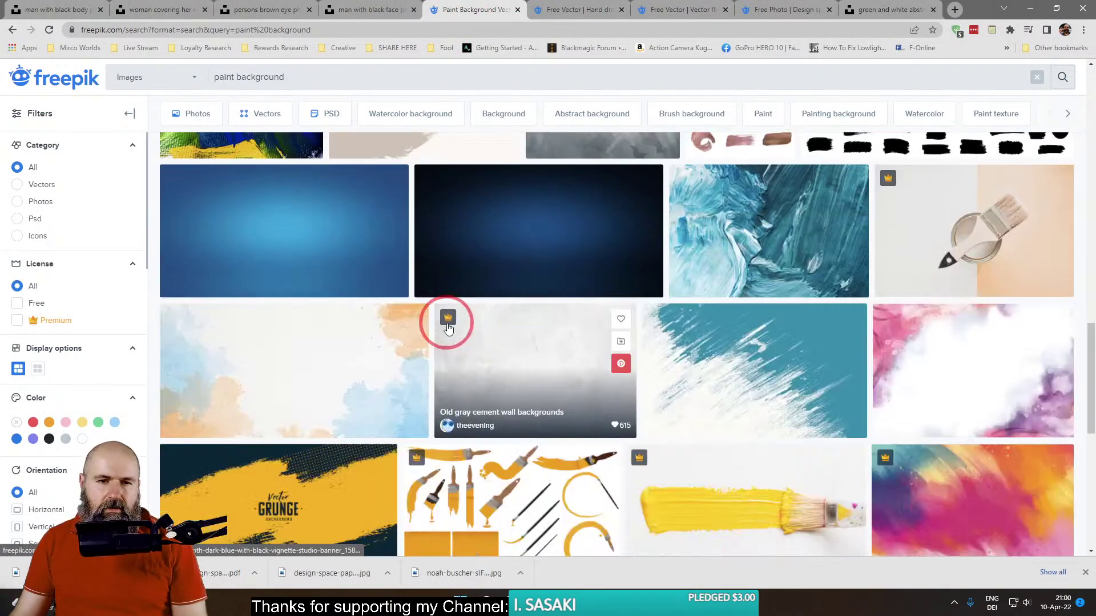
{"action": "scroll", "coordinate": [539, 257], "scroll_direction": "up", "scroll_amount": 10}
Browse the Freepik home page, search the site for "backgrounds" and look through the resulting images
{"action": "left_click", "coordinate": [57, 78]}
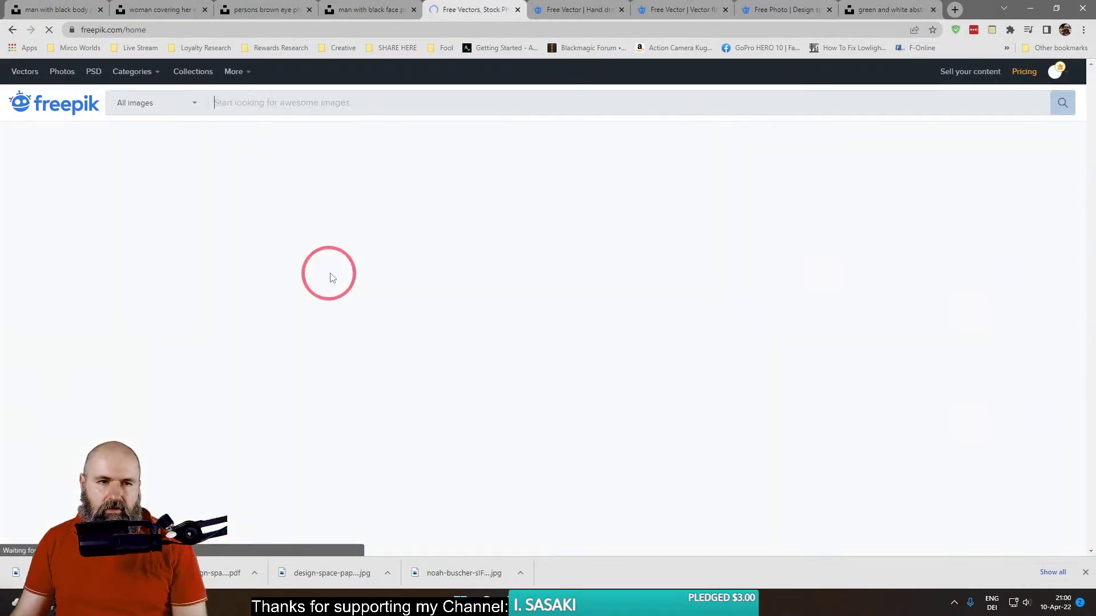
{"action": "scroll", "coordinate": [544, 343], "scroll_direction": "down", "scroll_amount": 20}
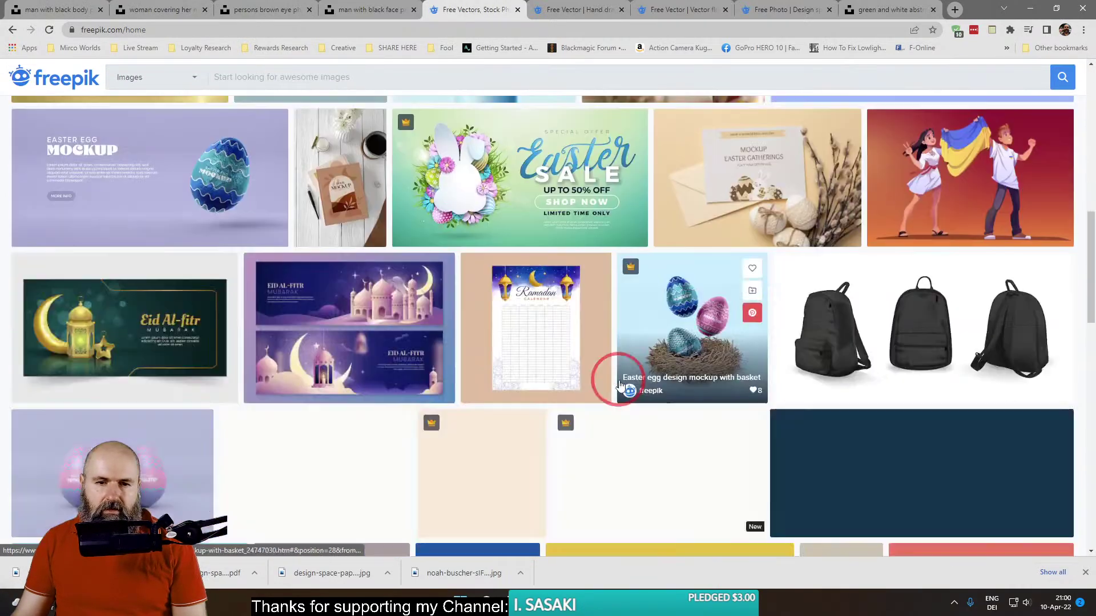
{"action": "scroll", "coordinate": [621, 381], "scroll_direction": "up", "scroll_amount": 10}
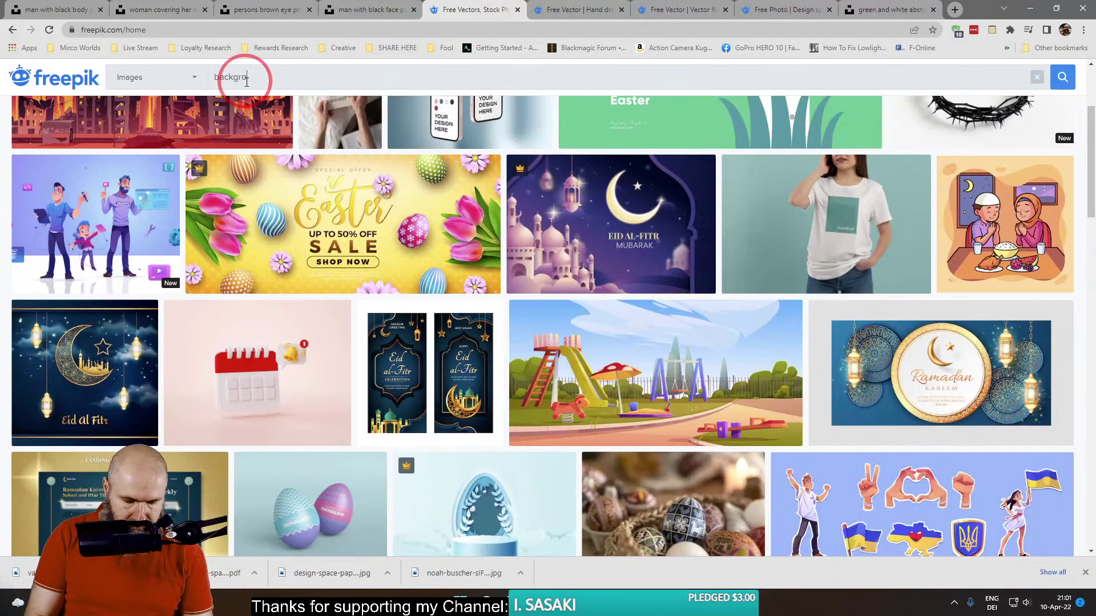
{"action": "key", "text": "Return"}
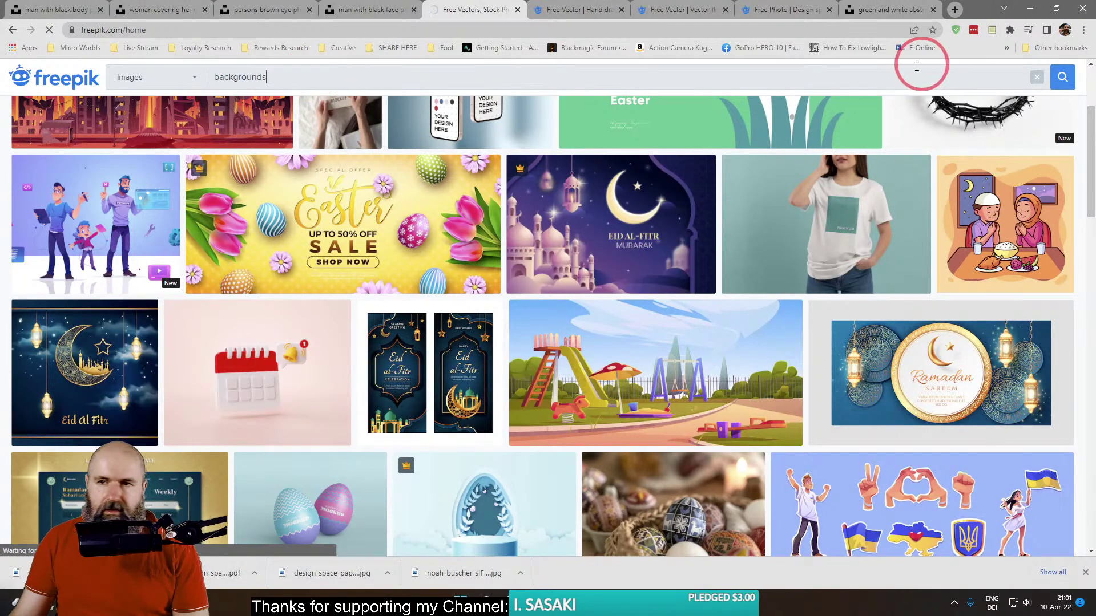
{"action": "left_click", "coordinate": [1061, 79]}
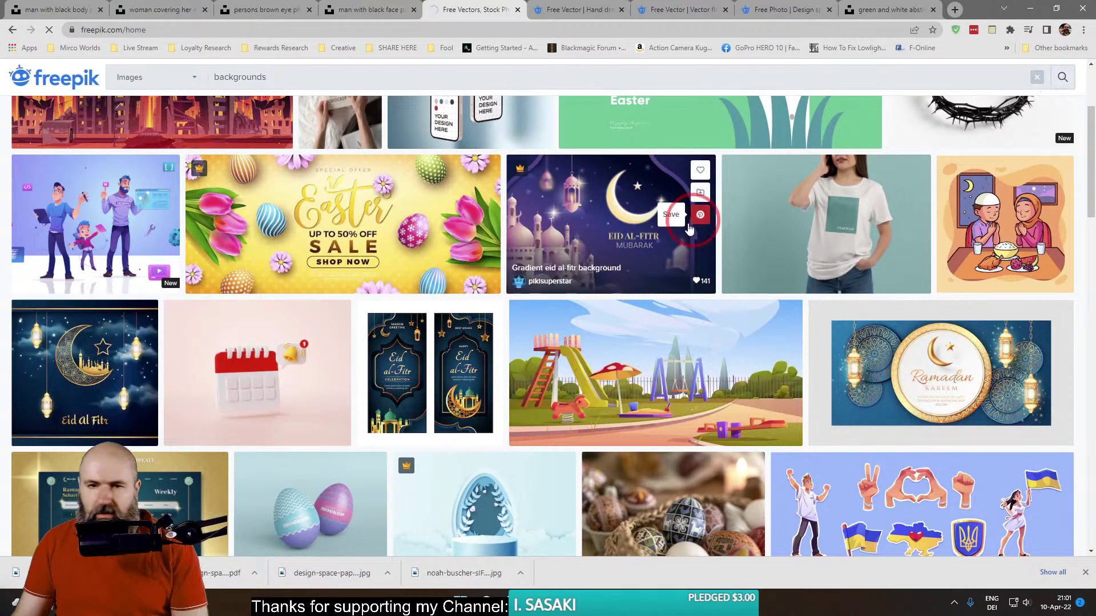
{"action": "left_click", "coordinate": [280, 79]}
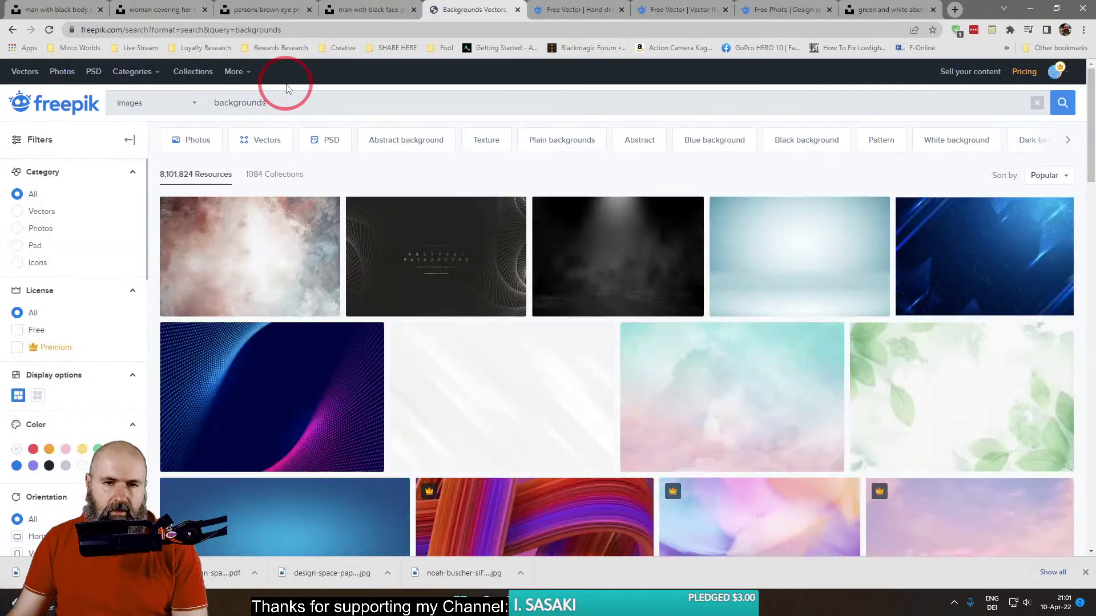
{"action": "scroll", "coordinate": [304, 279], "scroll_direction": "down", "scroll_amount": 5}
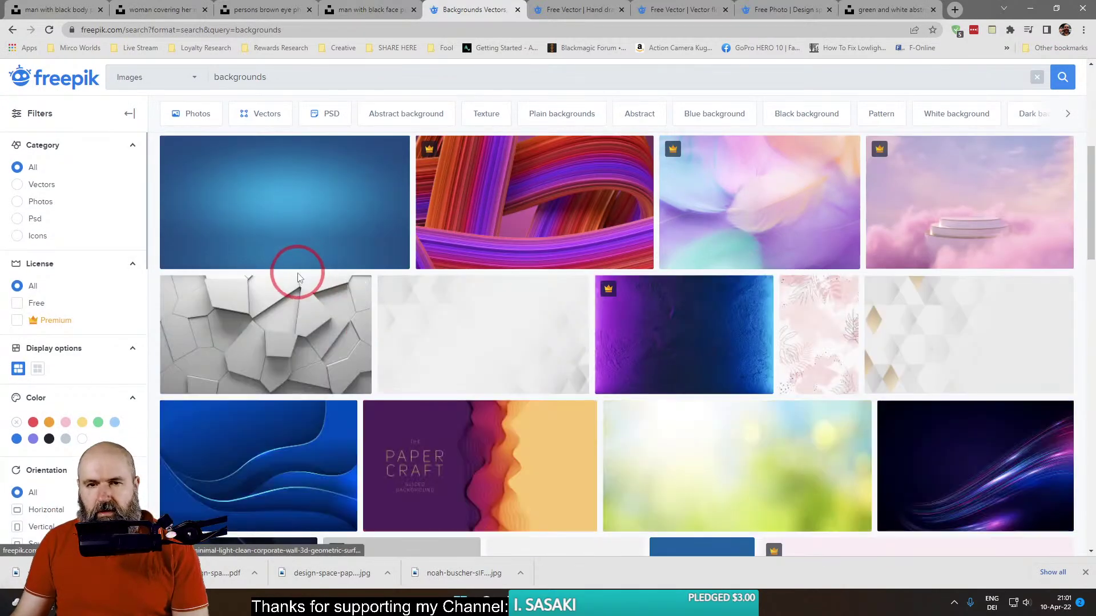
{"action": "scroll", "coordinate": [303, 274], "scroll_direction": "up", "scroll_amount": 2}
{"action": "scroll", "coordinate": [294, 289], "scroll_direction": "down", "scroll_amount": 3}
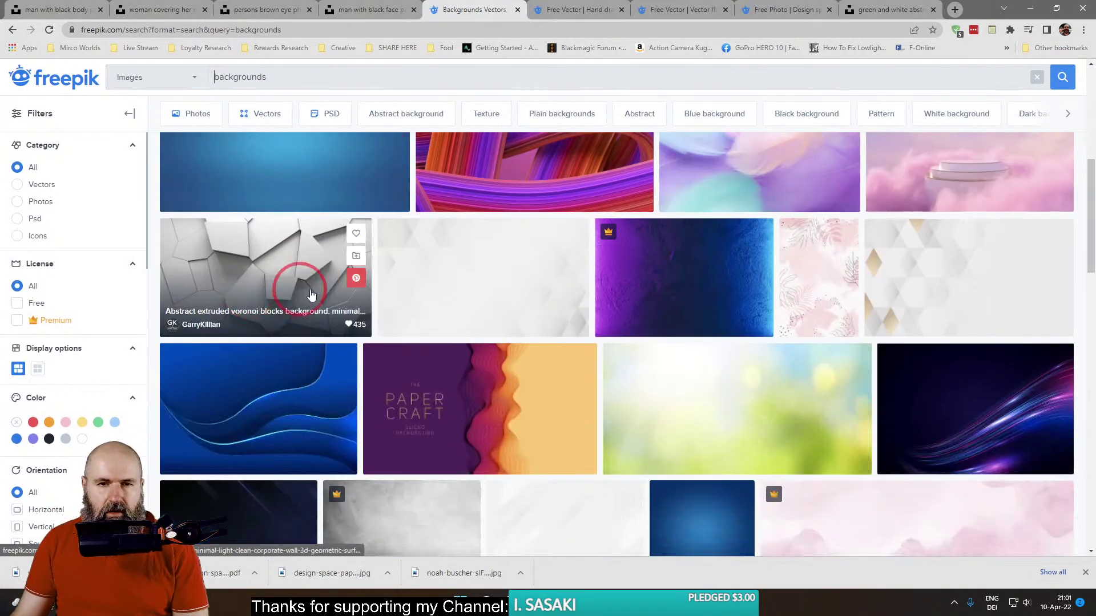
Open the colorful twisted shapes background in a separate browser tab and look through the similar images suggested below it
{"action": "scroll", "coordinate": [548, 280], "scroll_direction": "up", "scroll_amount": 2}
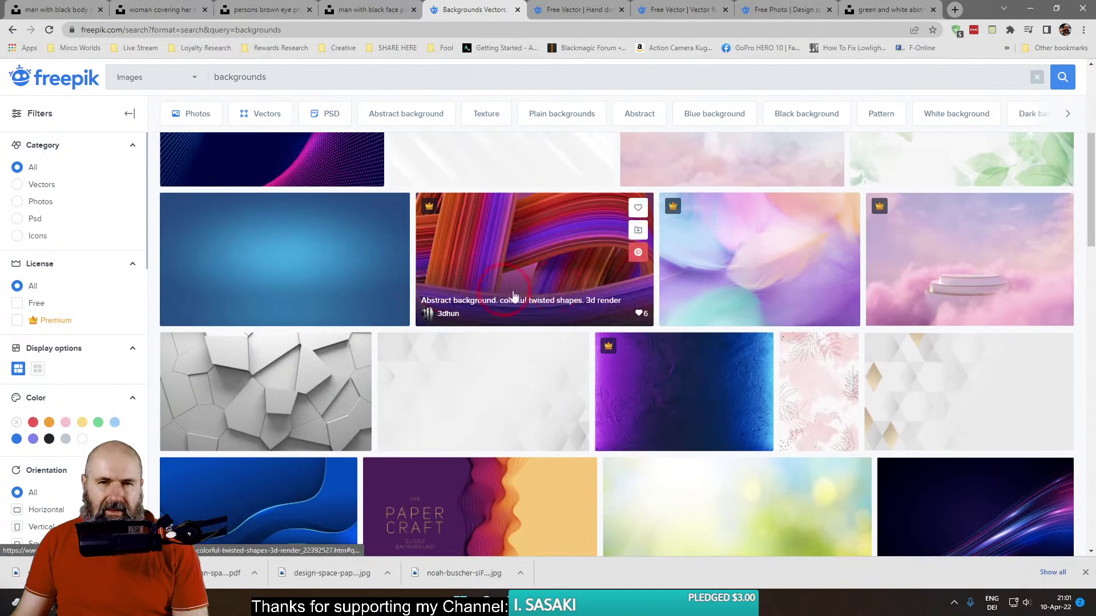
{"action": "right_click", "coordinate": [518, 259]}
{"action": "left_click", "coordinate": [545, 255]}
{"action": "left_click", "coordinate": [515, 10]}
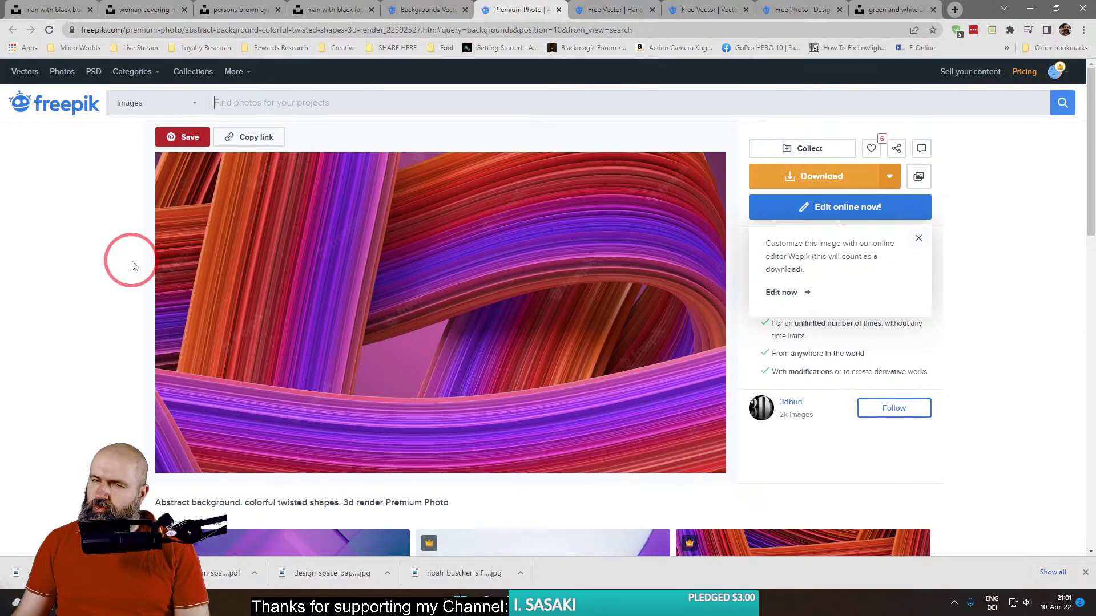
{"action": "scroll", "coordinate": [136, 265], "scroll_direction": "down", "scroll_amount": 4}
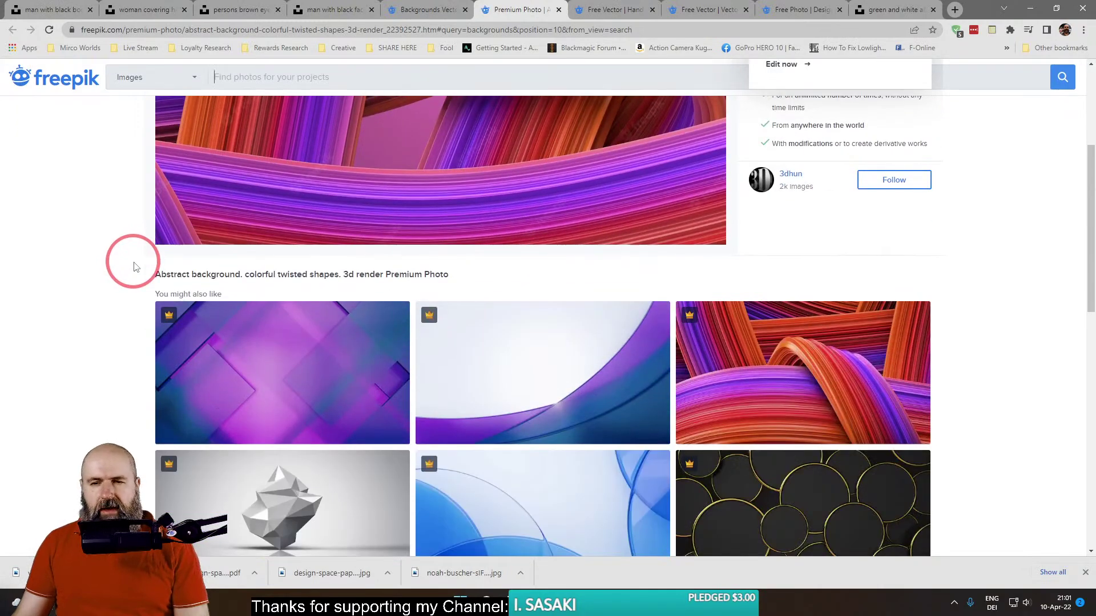
{"action": "scroll", "coordinate": [136, 267], "scroll_direction": "down", "scroll_amount": 5}
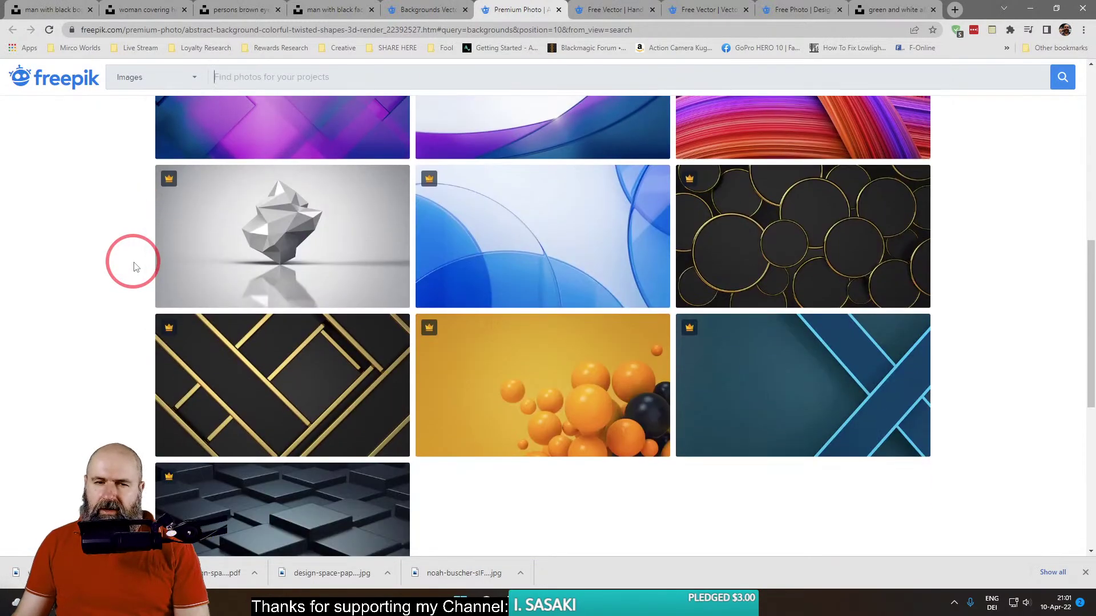
{"action": "scroll", "coordinate": [136, 266], "scroll_direction": "up", "scroll_amount": 9}
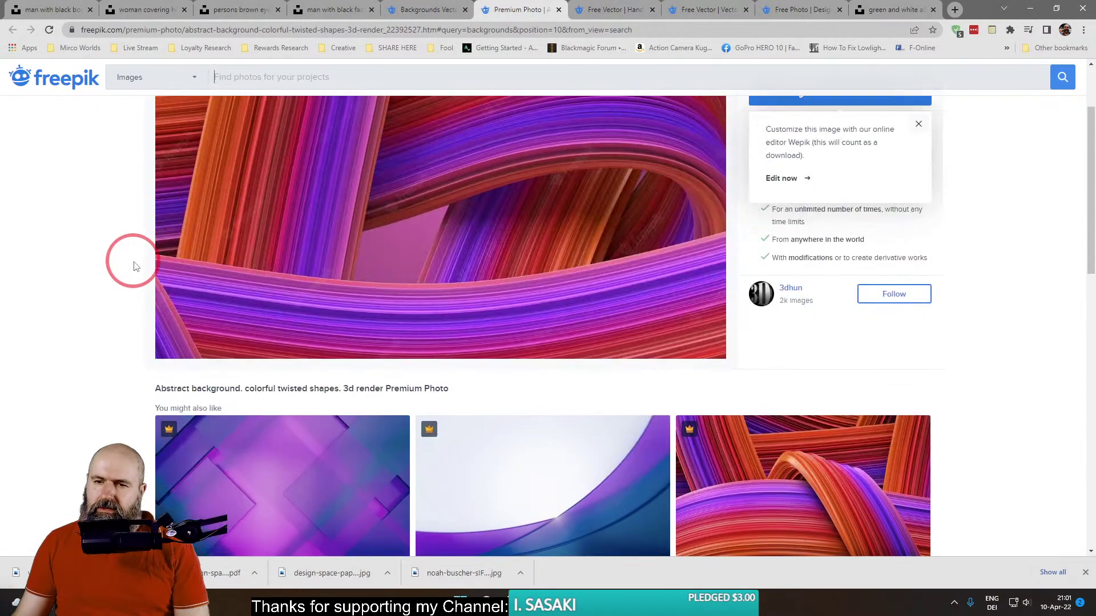
Return to the "backgrounds" search results and look through the rest of the first page
{"action": "left_click", "coordinate": [425, 9]}
{"action": "scroll", "coordinate": [306, 286], "scroll_direction": "down", "scroll_amount": 5}
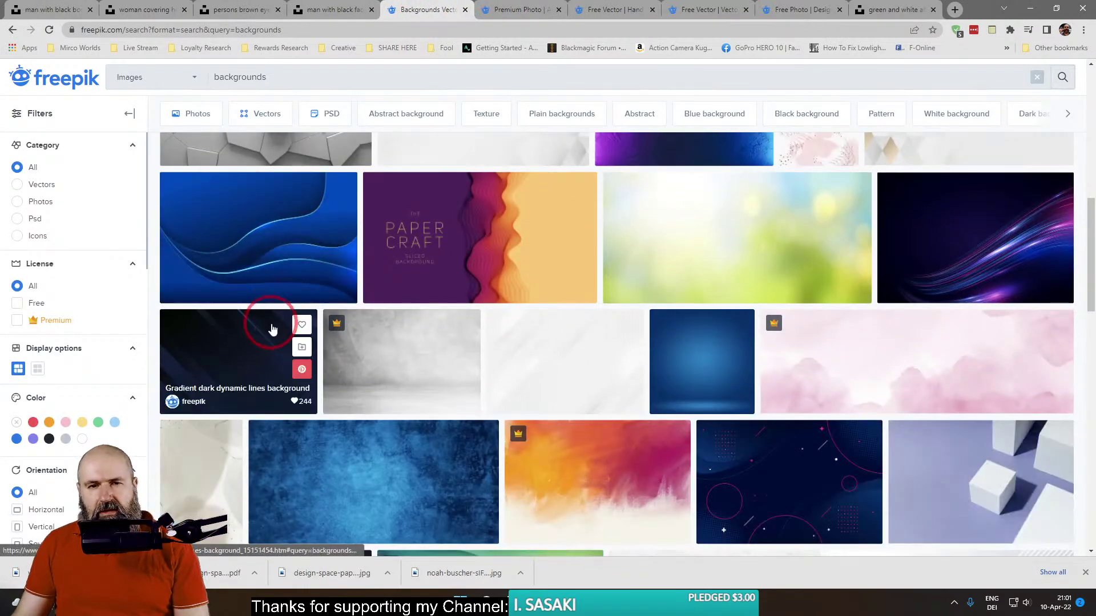
{"action": "scroll", "coordinate": [262, 341], "scroll_direction": "down", "scroll_amount": 7}
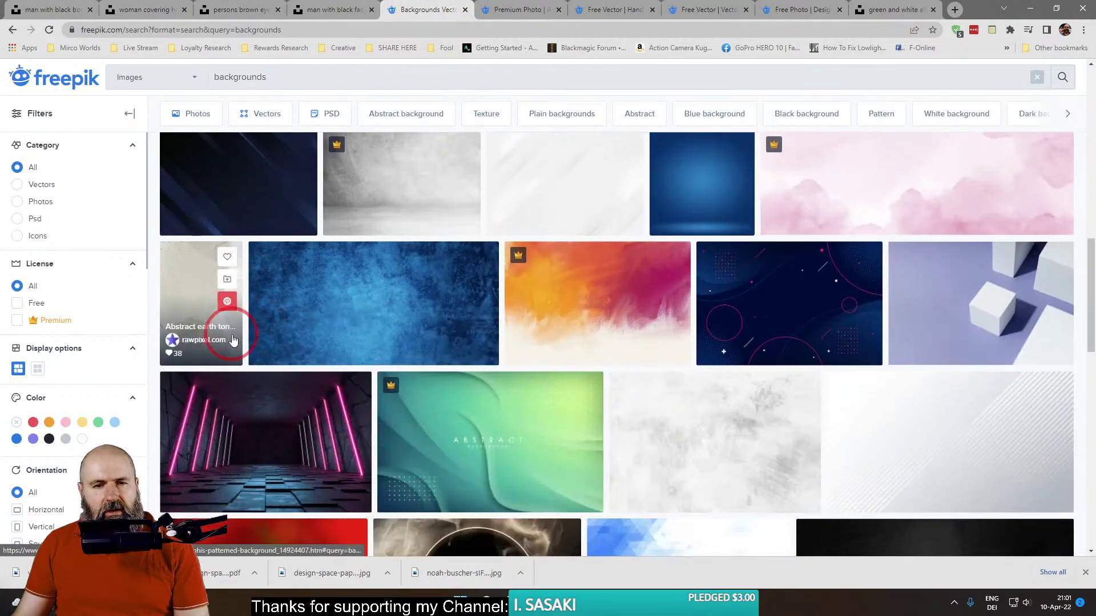
{"action": "scroll", "coordinate": [233, 341], "scroll_direction": "down", "scroll_amount": 15}
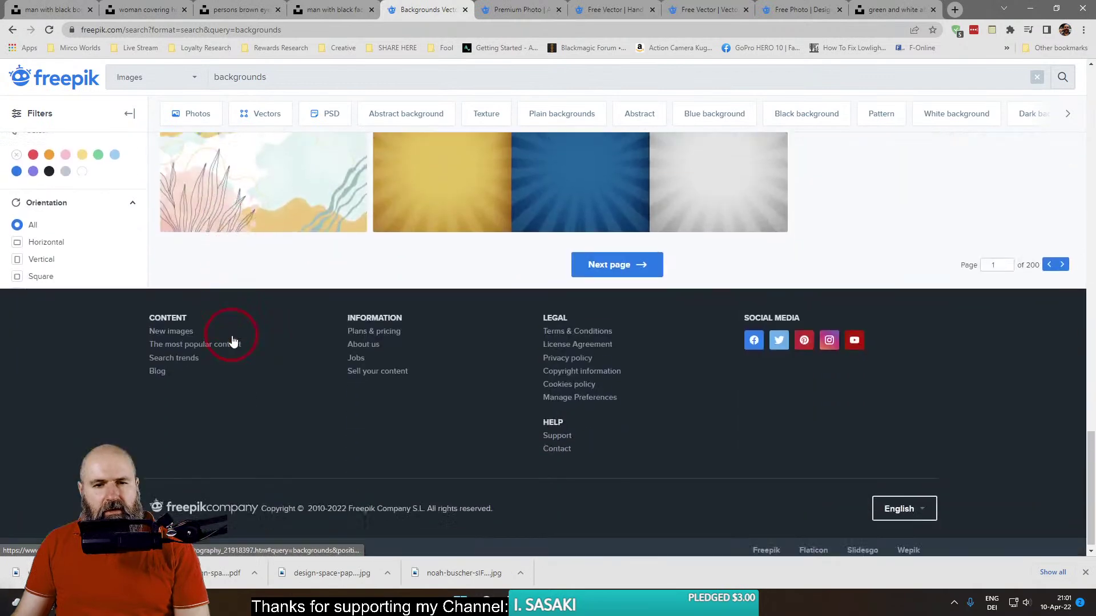
Go to the second page of the "backgrounds" results and look through its images
{"action": "left_click", "coordinate": [594, 268]}
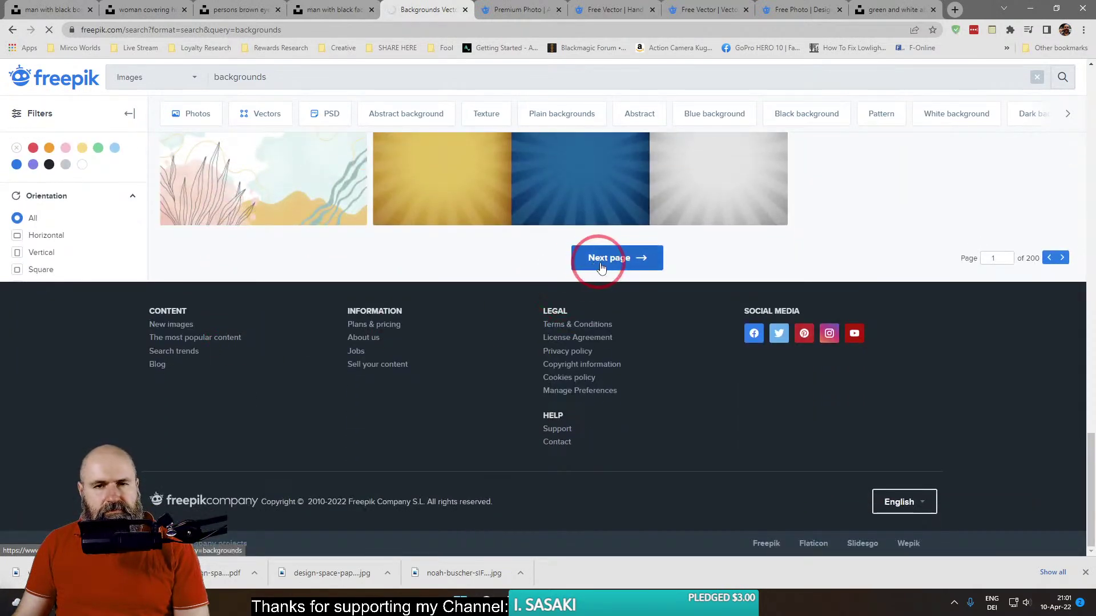
{"action": "scroll", "coordinate": [311, 372], "scroll_direction": "down", "scroll_amount": 5}
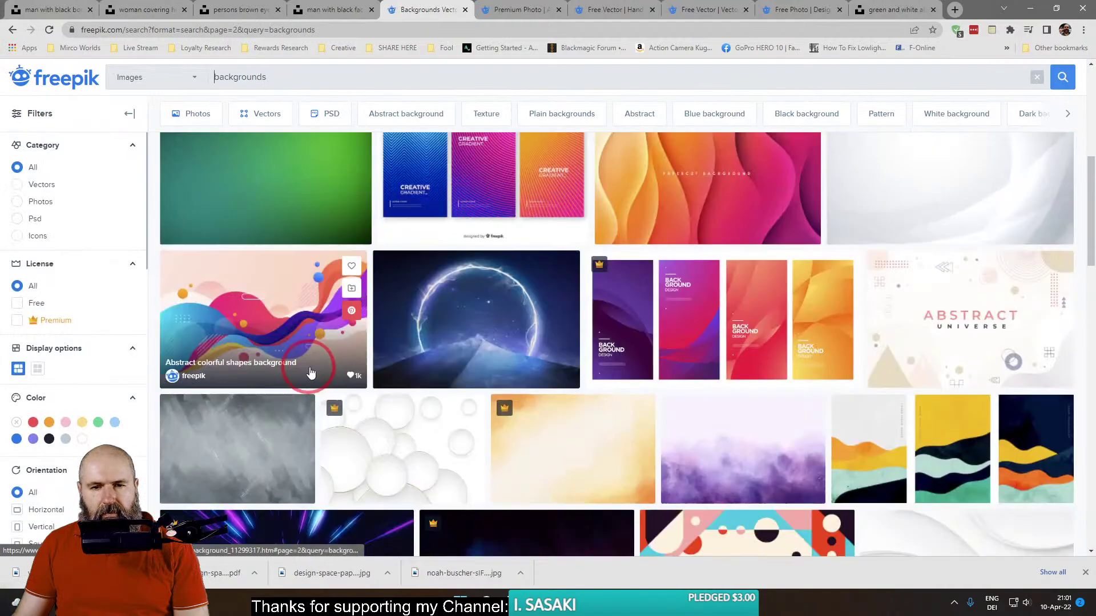
{"action": "scroll", "coordinate": [311, 372], "scroll_direction": "down", "scroll_amount": 1}
{"action": "scroll", "coordinate": [308, 368], "scroll_direction": "up", "scroll_amount": 4}
{"action": "scroll", "coordinate": [312, 370], "scroll_direction": "down", "scroll_amount": 5}
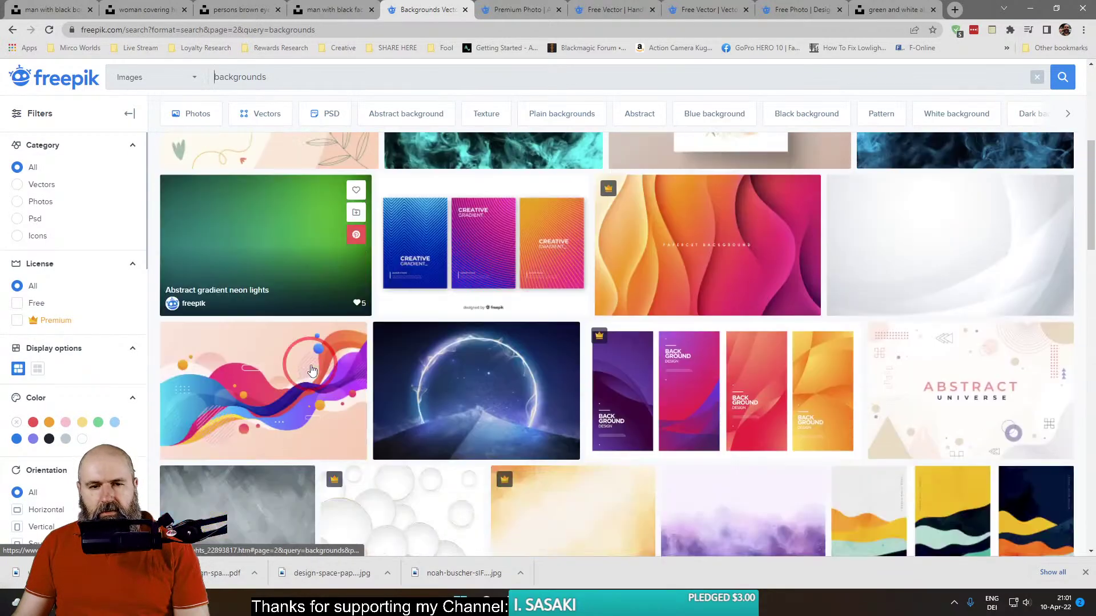
{"action": "scroll", "coordinate": [311, 371], "scroll_direction": "down", "scroll_amount": 4}
{"action": "scroll", "coordinate": [311, 371], "scroll_direction": "down", "scroll_amount": 4}
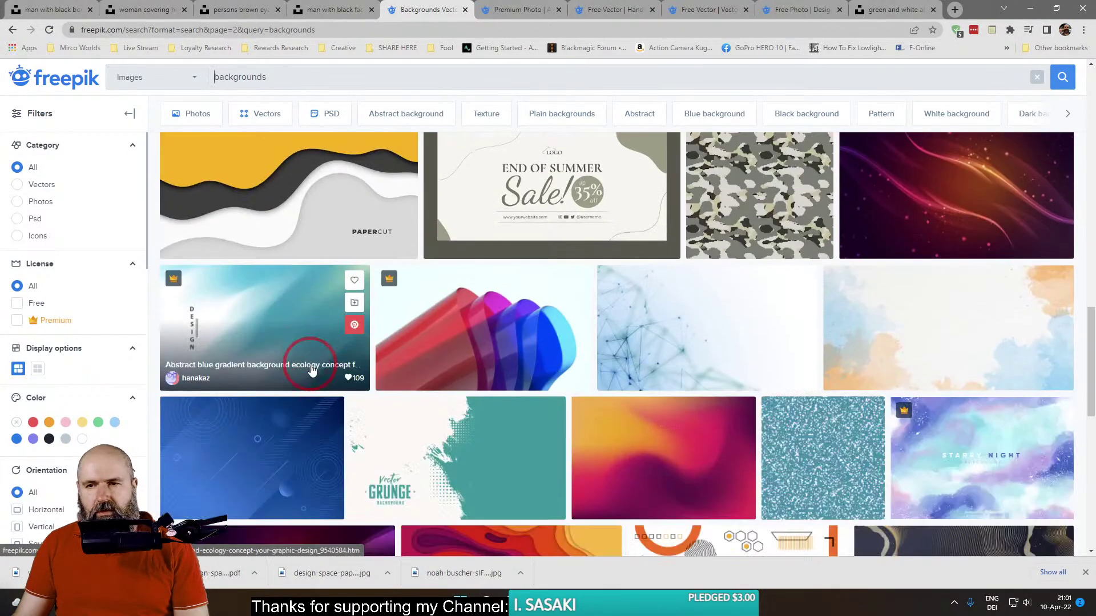
{"action": "scroll", "coordinate": [311, 371], "scroll_direction": "up", "scroll_amount": 2}
{"action": "scroll", "coordinate": [311, 371], "scroll_direction": "down", "scroll_amount": 10}
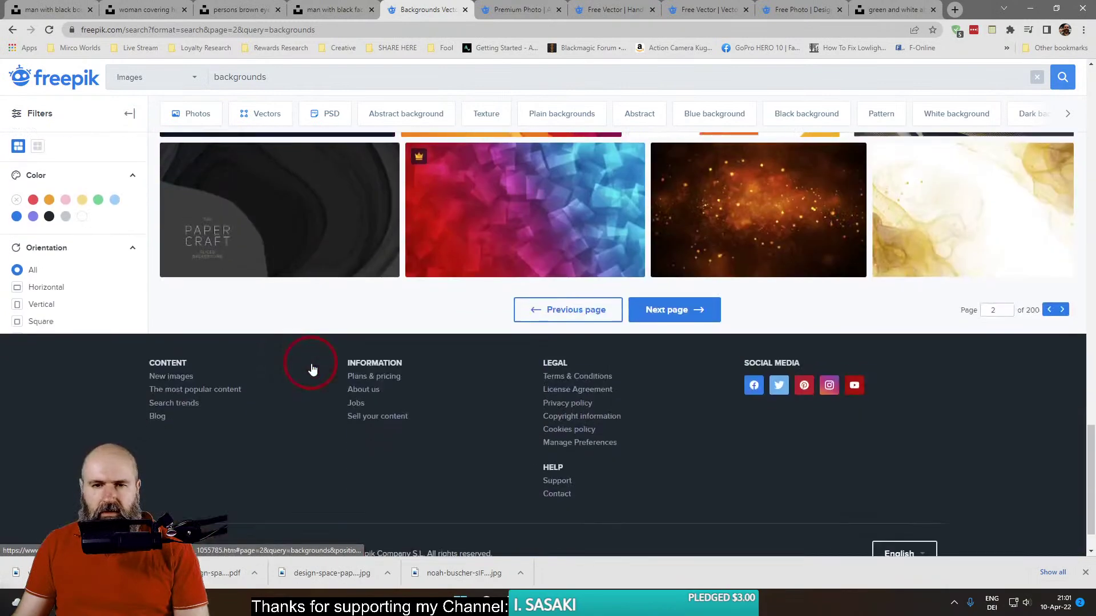
Go to the third page of the "backgrounds" results and examine the abstract patterns there
{"action": "left_click", "coordinate": [665, 291]}
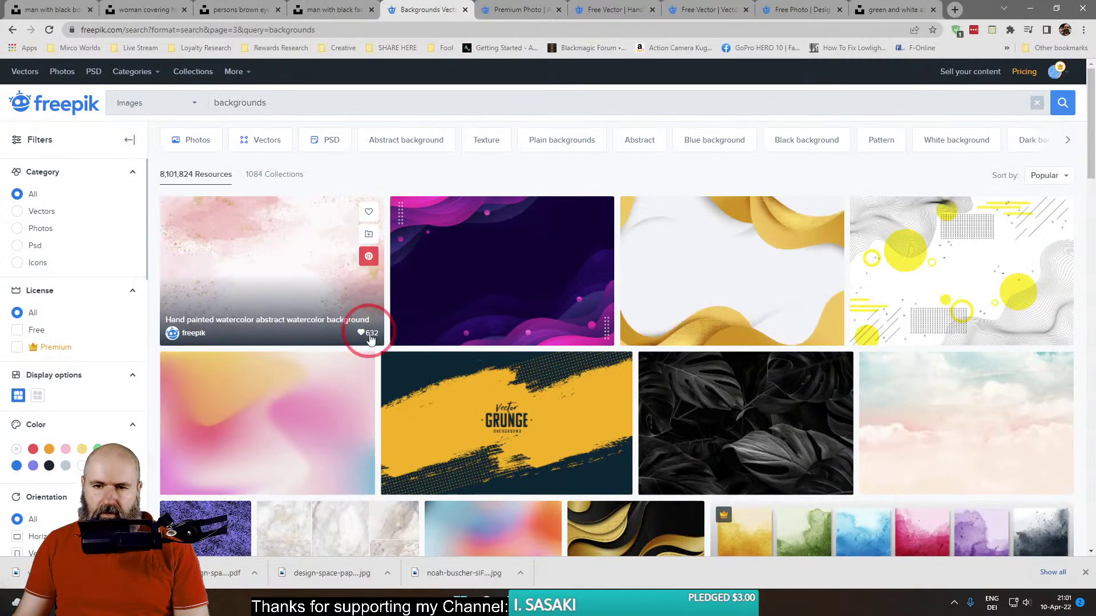
{"action": "scroll", "coordinate": [295, 367], "scroll_direction": "down", "scroll_amount": 9}
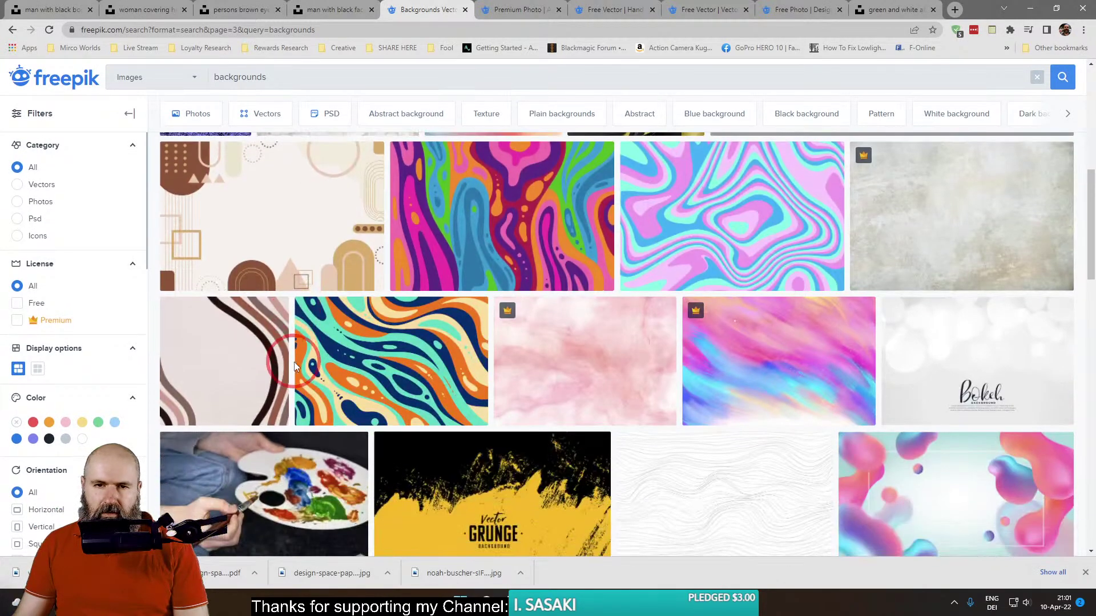
{"action": "scroll", "coordinate": [293, 362], "scroll_direction": "down", "scroll_amount": 5}
{"action": "scroll", "coordinate": [293, 360], "scroll_direction": "down", "scroll_amount": 3}
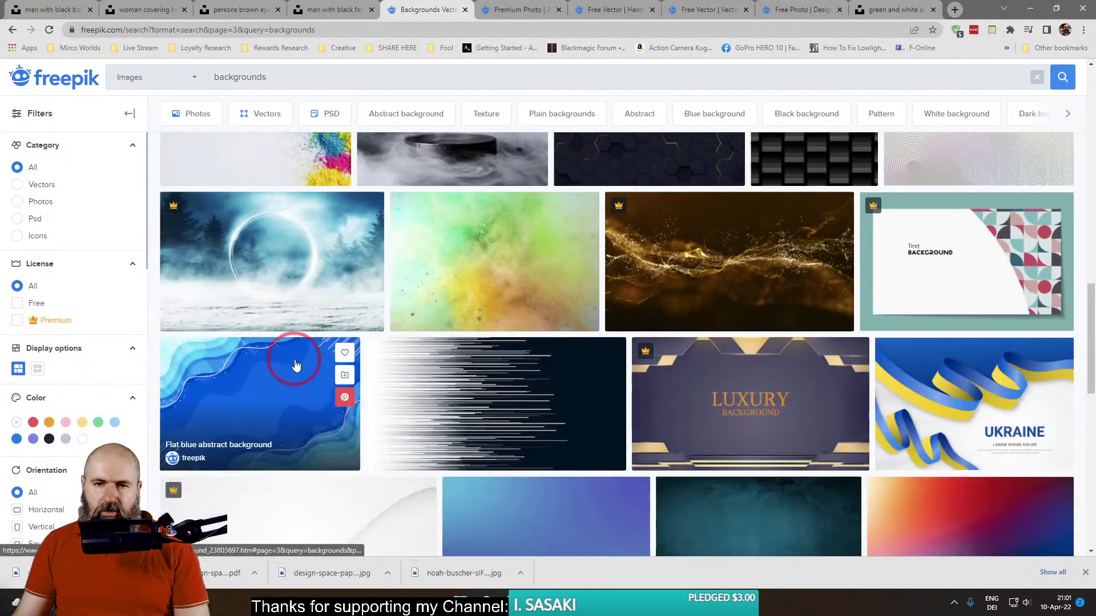
Search Freepik for "organic backgrounds" and look through the first page of results
{"action": "left_click", "coordinate": [232, 77]}
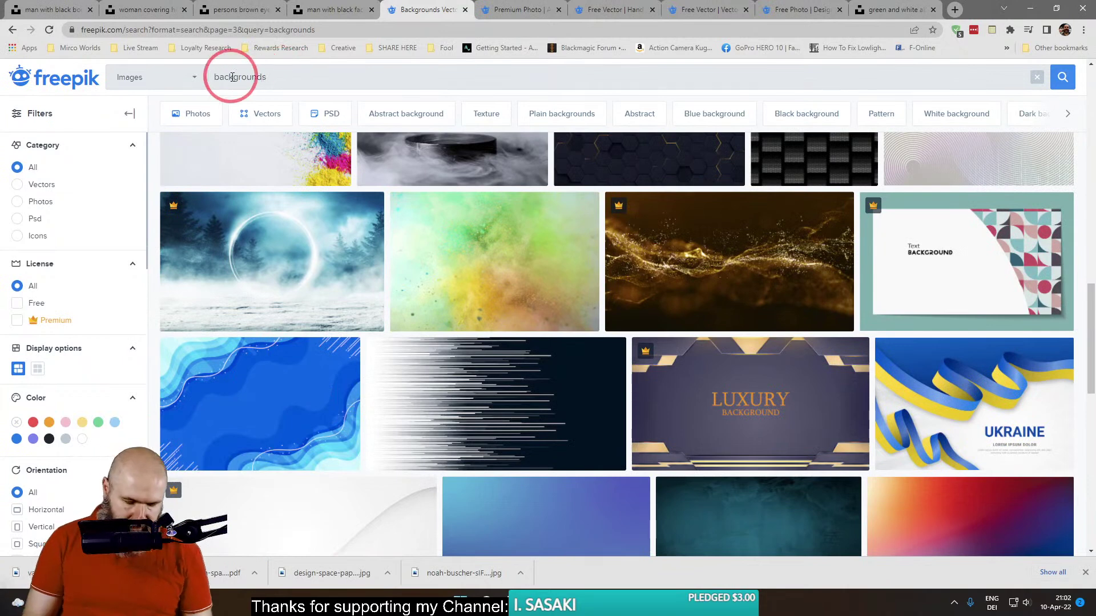
{"action": "key", "text": "Return"}
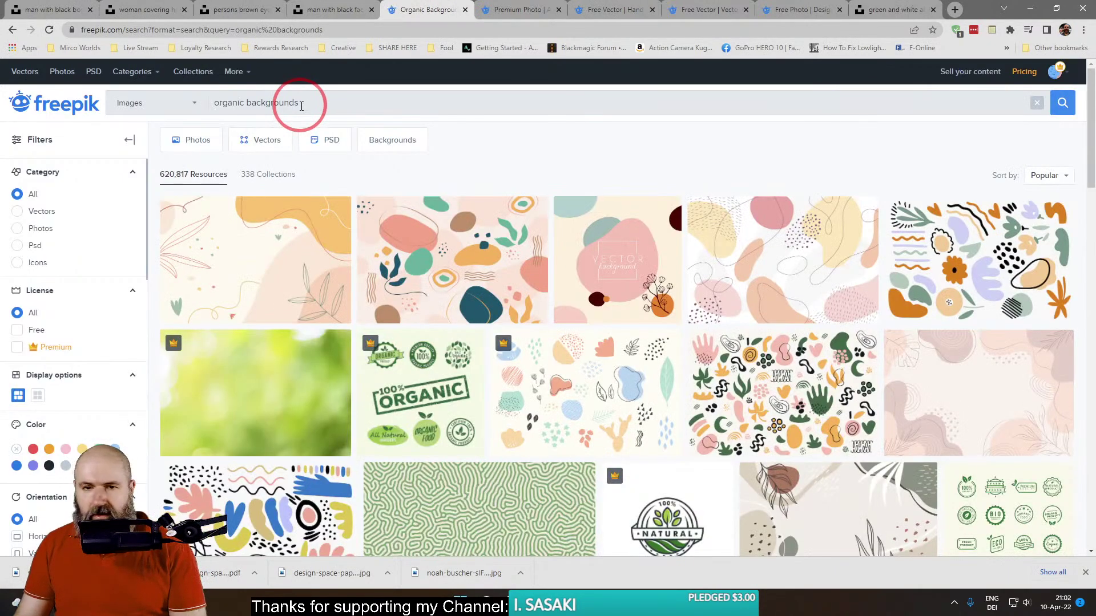
{"action": "scroll", "coordinate": [271, 309], "scroll_direction": "down", "scroll_amount": 1}
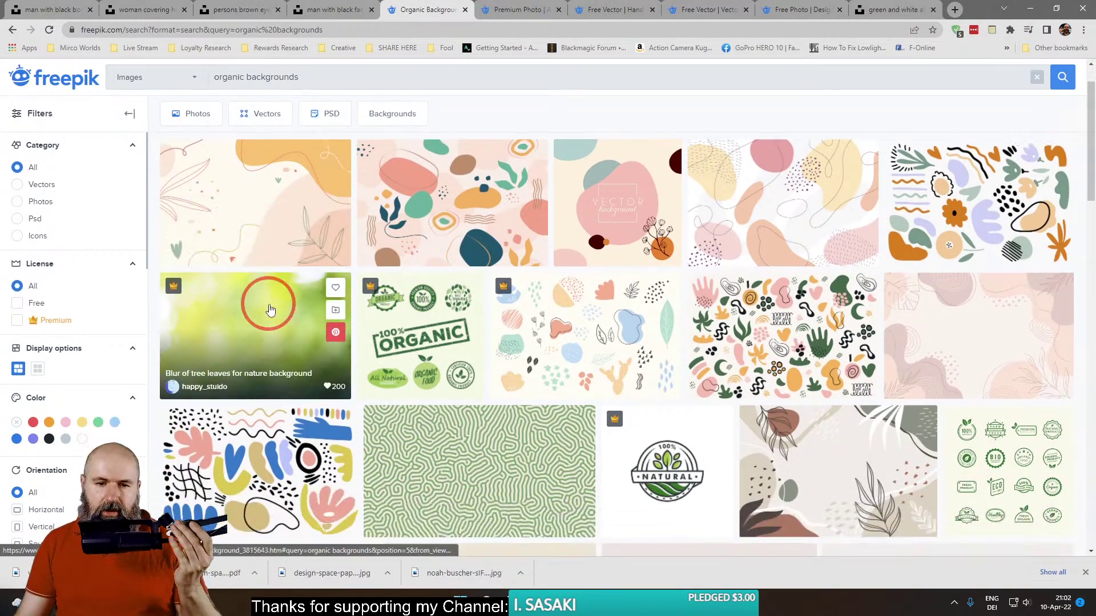
{"action": "scroll", "coordinate": [271, 308], "scroll_direction": "down", "scroll_amount": 7}
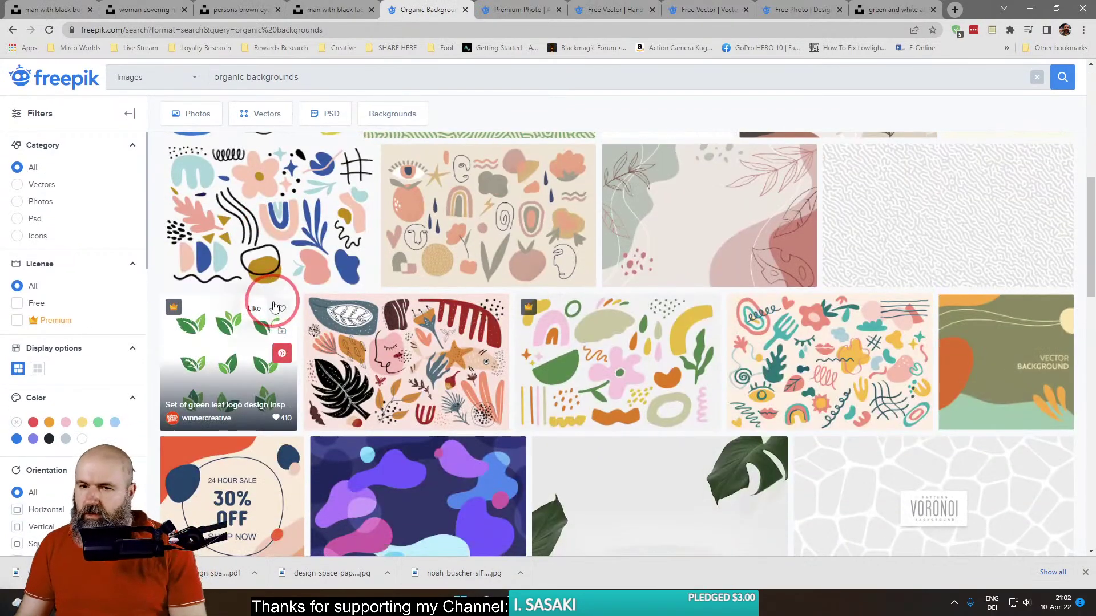
{"action": "scroll", "coordinate": [273, 307], "scroll_direction": "down", "scroll_amount": 12}
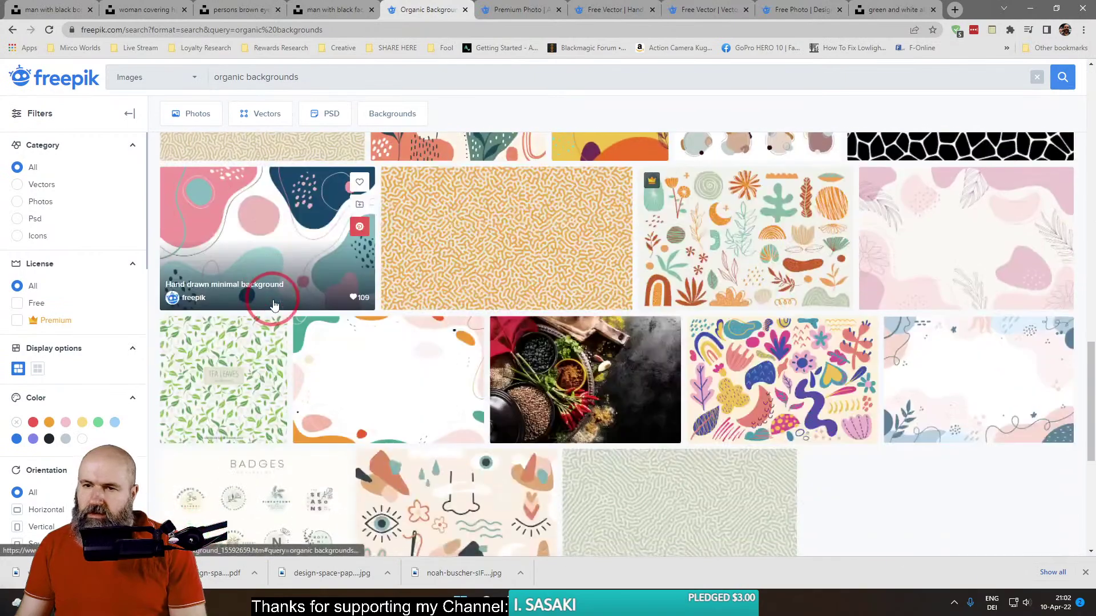
{"action": "scroll", "coordinate": [273, 307], "scroll_direction": "down", "scroll_amount": 4}
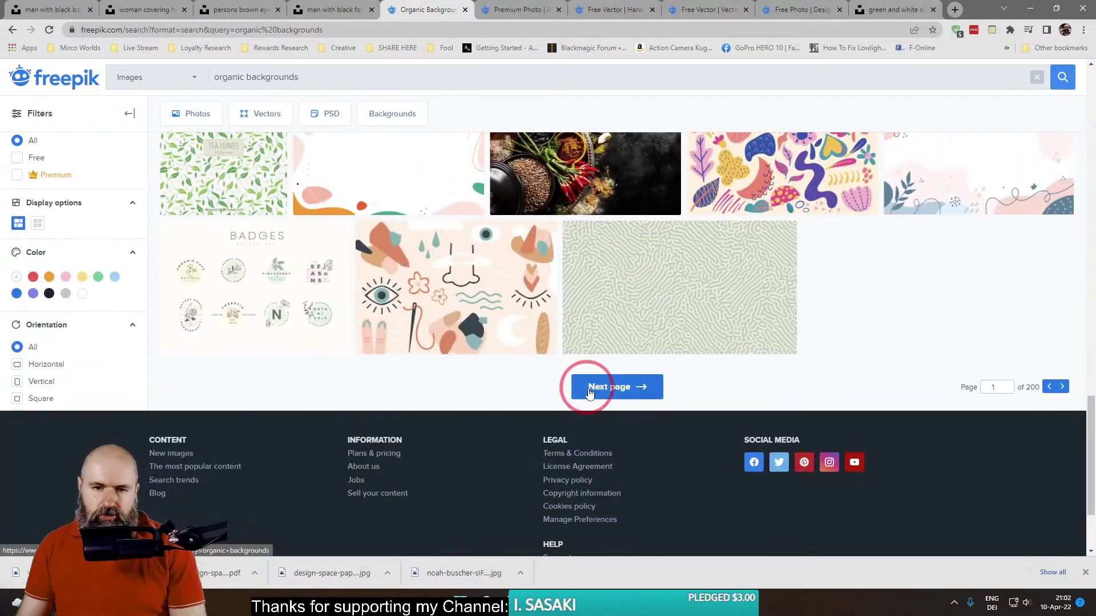
Go to the second page of the "organic backgrounds" results, open the pink and grey hand drawn minimal background and copy its image
{"action": "left_click", "coordinate": [610, 386]}
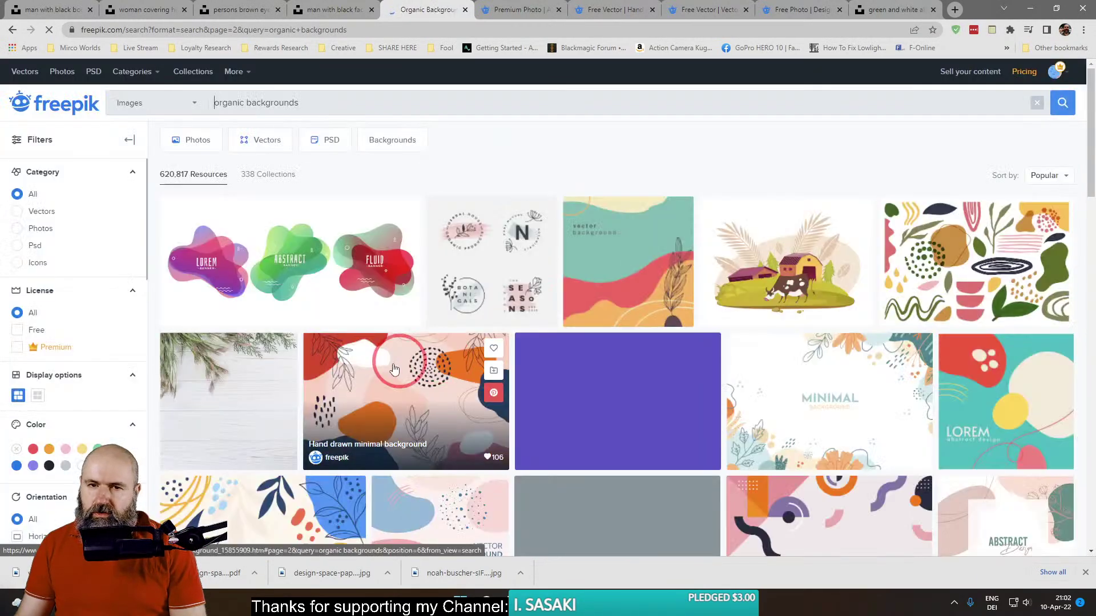
{"action": "scroll", "coordinate": [366, 372], "scroll_direction": "down", "scroll_amount": 5}
{"action": "scroll", "coordinate": [365, 380], "scroll_direction": "up", "scroll_amount": 3}
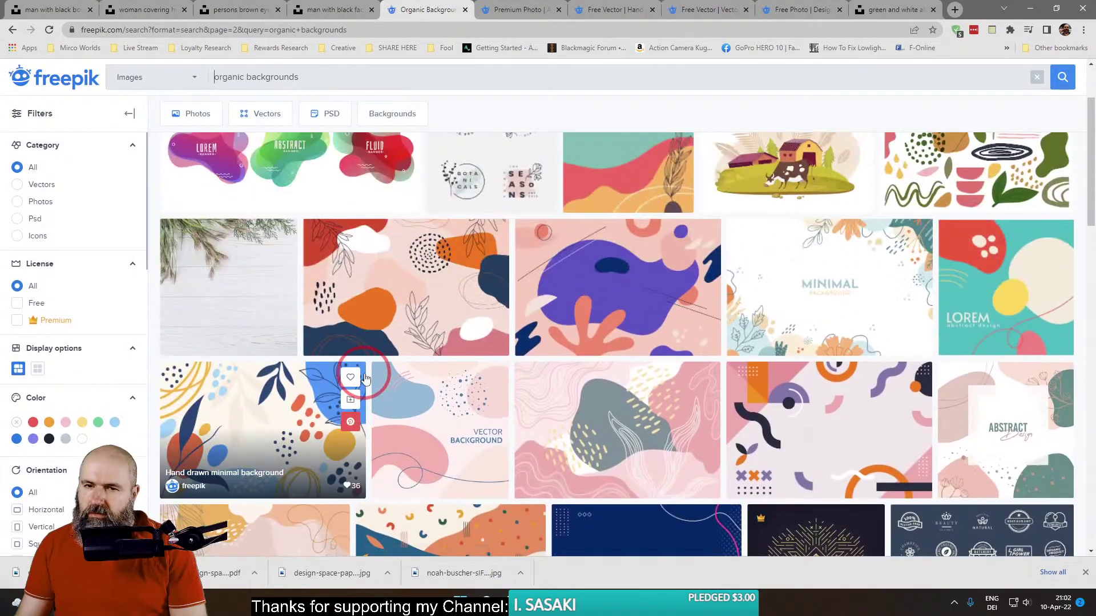
{"action": "scroll", "coordinate": [366, 380], "scroll_direction": "down", "scroll_amount": 2}
{"action": "left_click", "coordinate": [582, 324]}
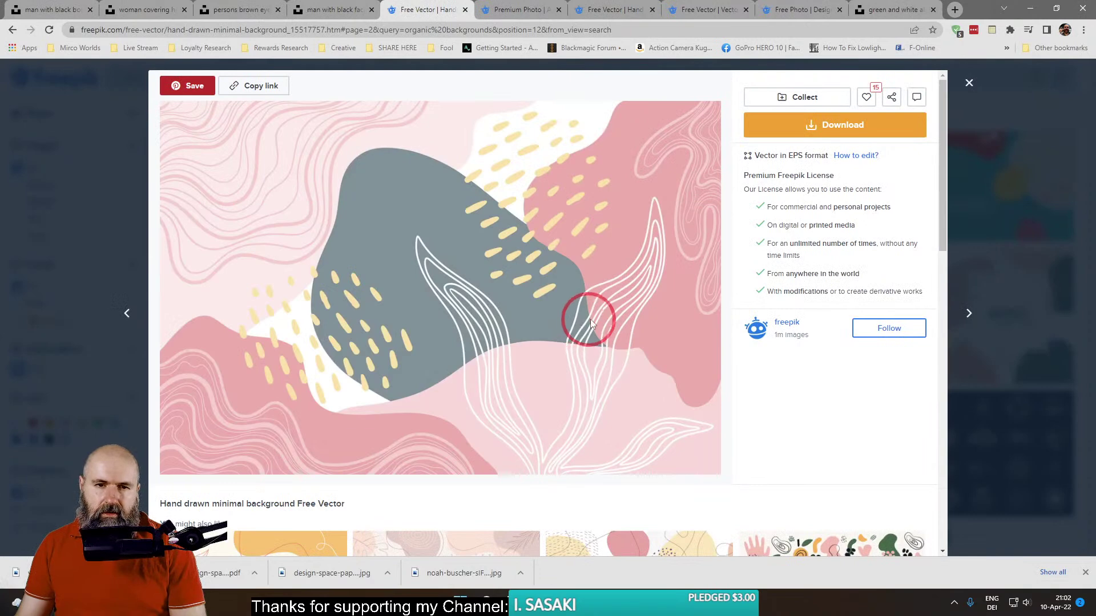
{"action": "right_click", "coordinate": [583, 313]}
{"action": "left_click", "coordinate": [611, 345]}
{"action": "scroll", "coordinate": [623, 486], "scroll_direction": "down", "scroll_amount": 5}
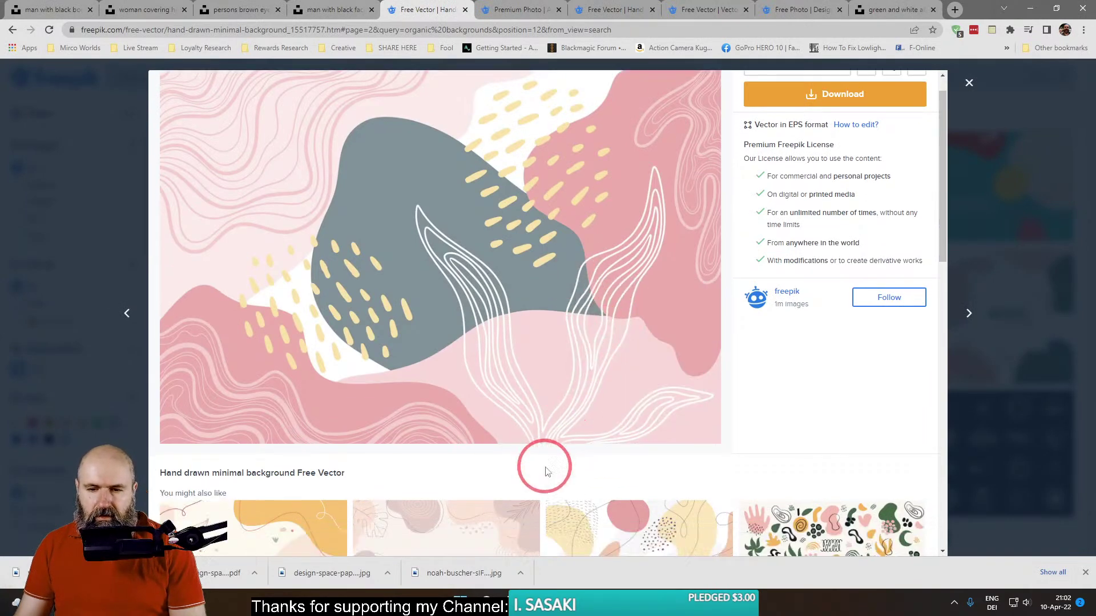
Switch to Affinity Photo, delete the selected duplicate of the orange pattern layer and paste the copied background above the remaining one
{"action": "left_click", "coordinate": [617, 604]}
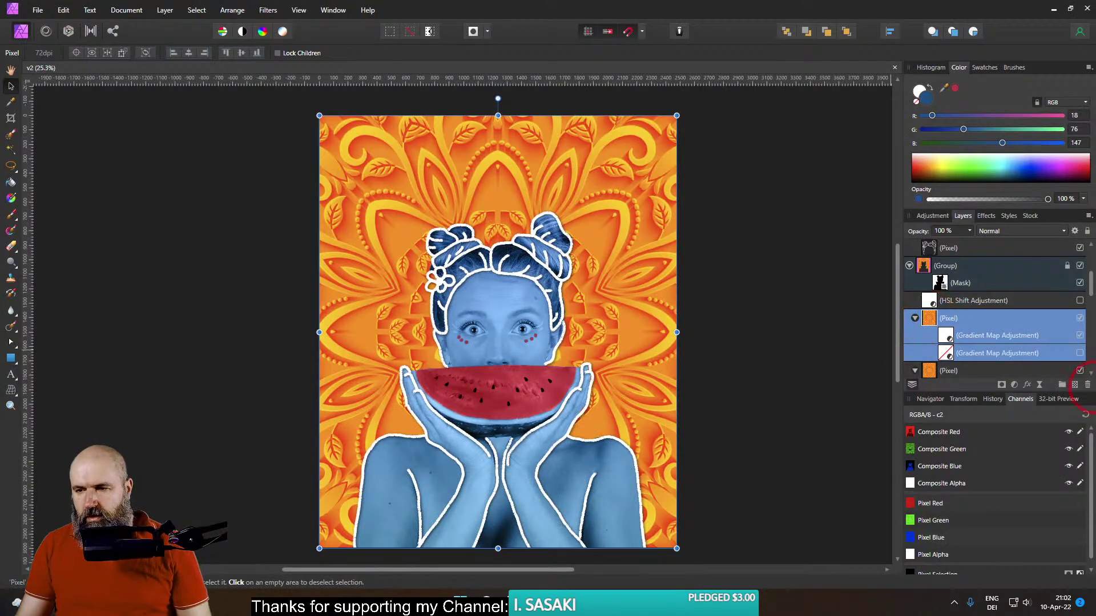
{"action": "left_click", "coordinate": [1086, 386]}
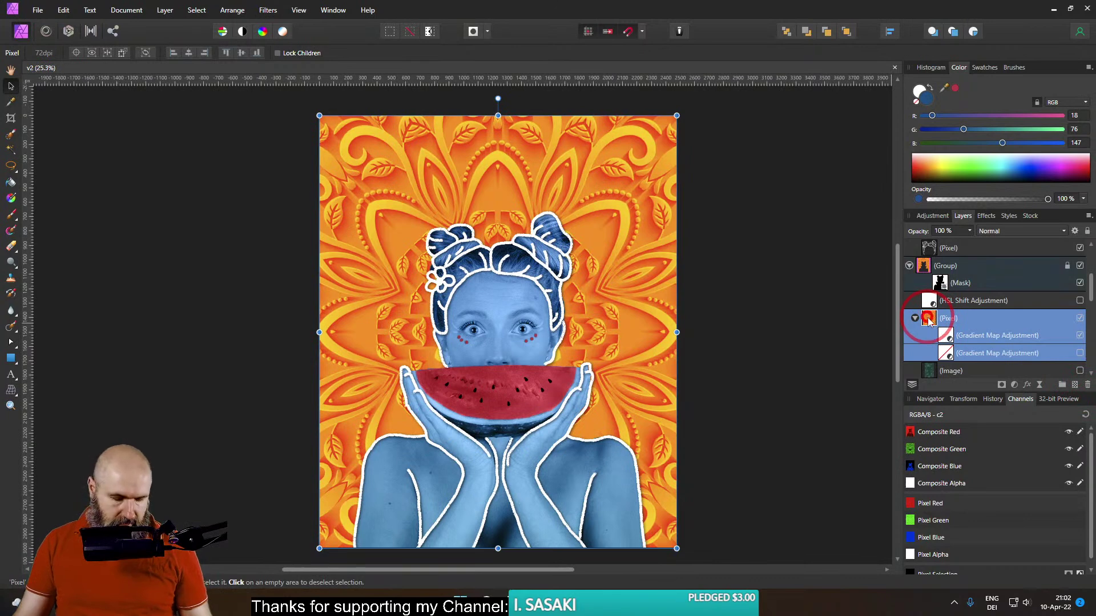
{"action": "key", "text": "ctrl+v"}
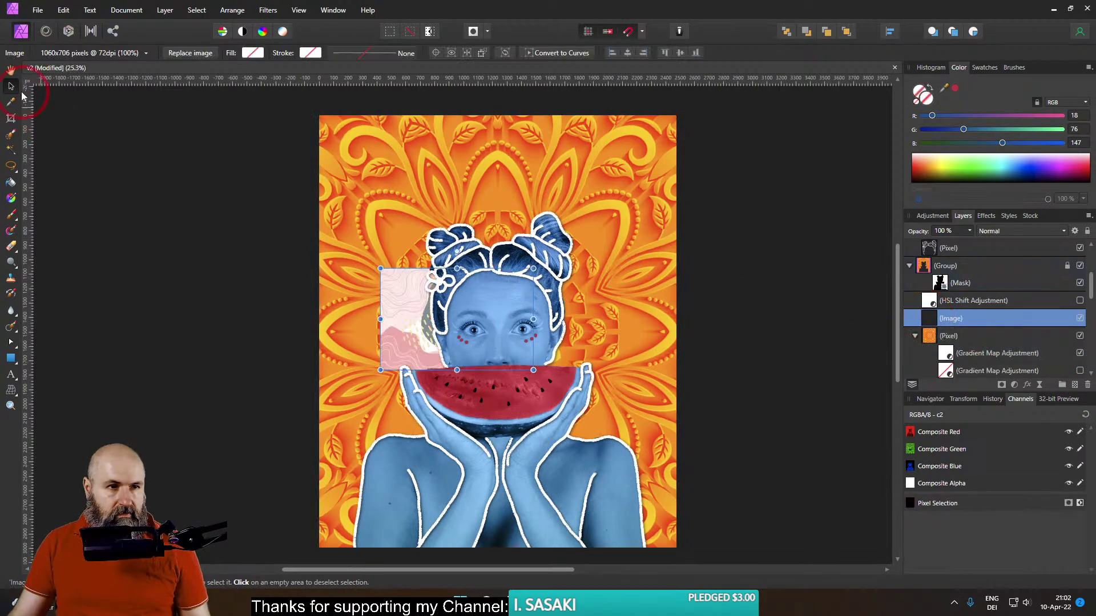
Enlarge the pasted background image to about 379% and rotate it 90° clockwise into portrait orientation
{"action": "left_click_drag", "start_coordinate": [533, 268], "coordinate": [751, 142]}
{"action": "scroll", "coordinate": [567, 217], "scroll_direction": "down", "scroll_amount": 2}
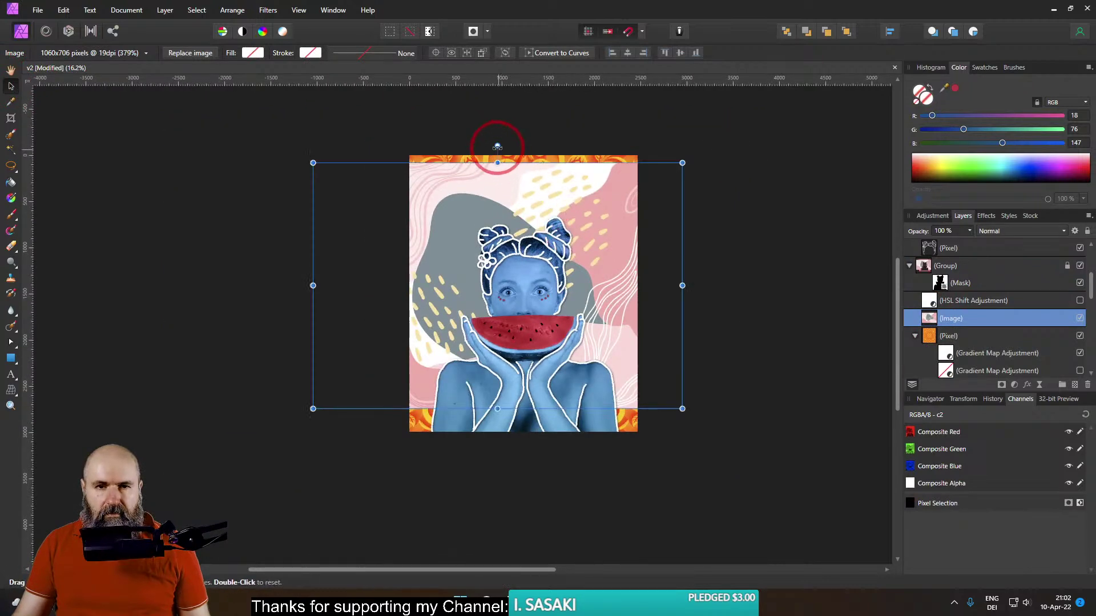
{"action": "left_click_drag", "start_coordinate": [496, 144], "coordinate": [661, 298]}
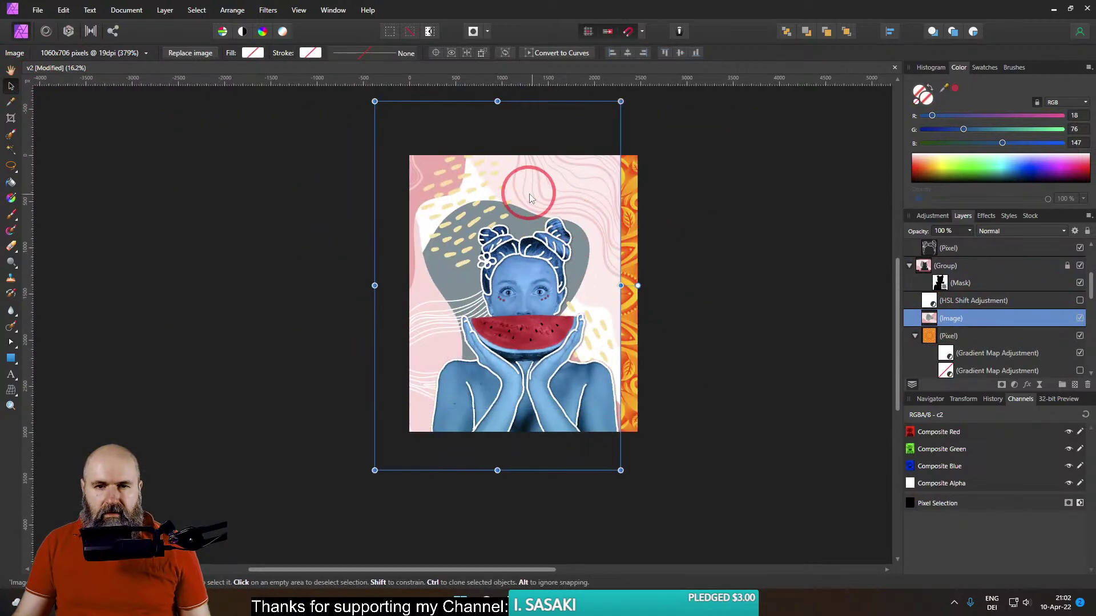
Move the rotated background image to cover the whole canvas, with its grey shape placed behind the woman's head
{"action": "left_click_drag", "start_coordinate": [530, 194], "coordinate": [558, 198]}
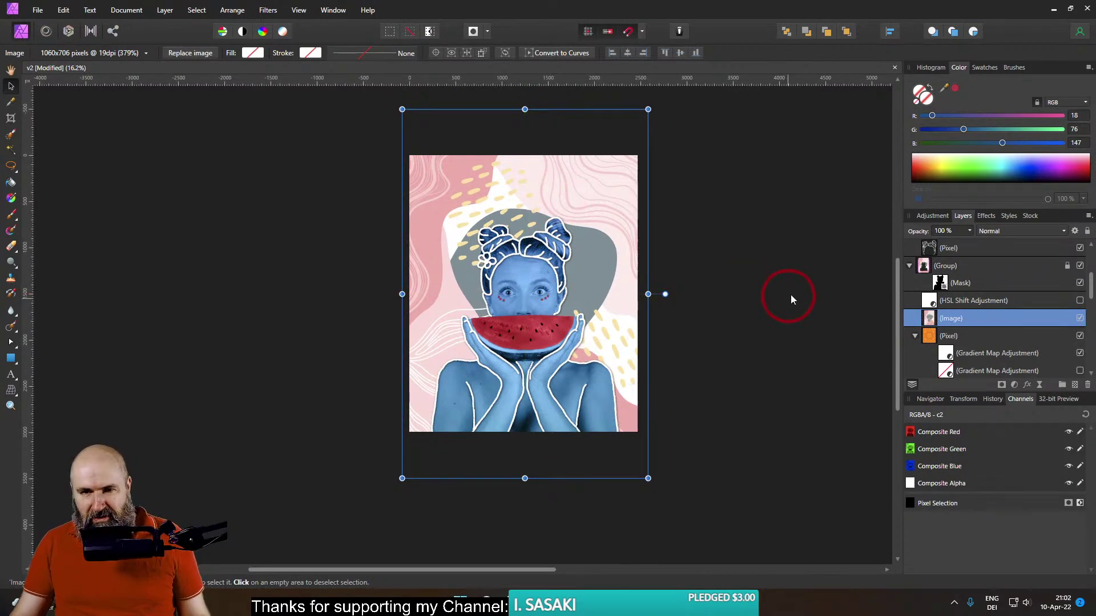
{"action": "scroll", "coordinate": [581, 260], "scroll_direction": "up", "scroll_amount": 2}
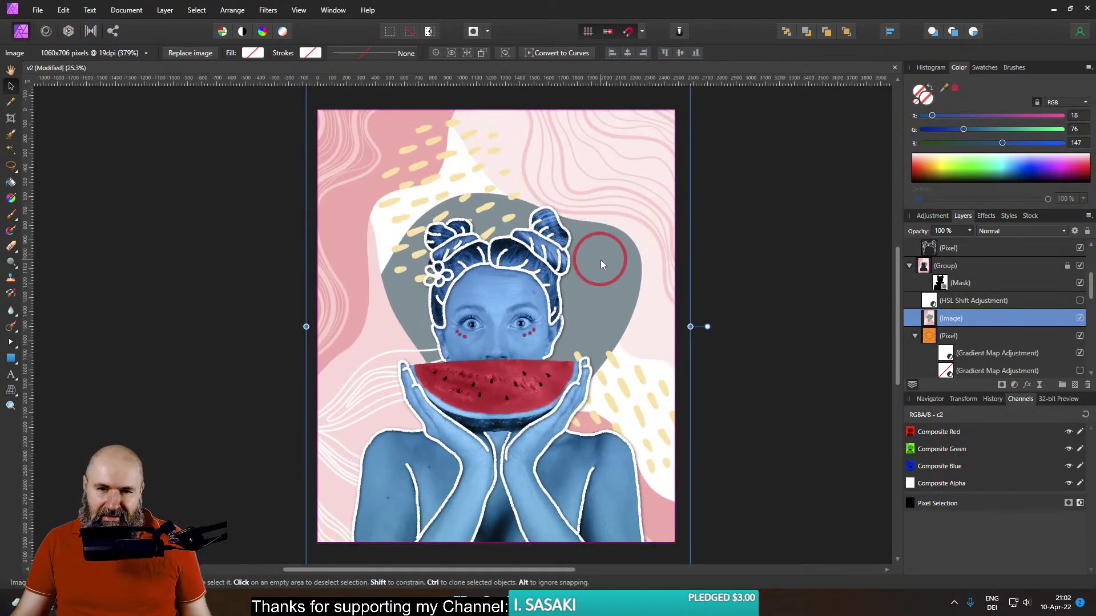
{"action": "left_click_drag", "start_coordinate": [600, 259], "coordinate": [591, 249]}
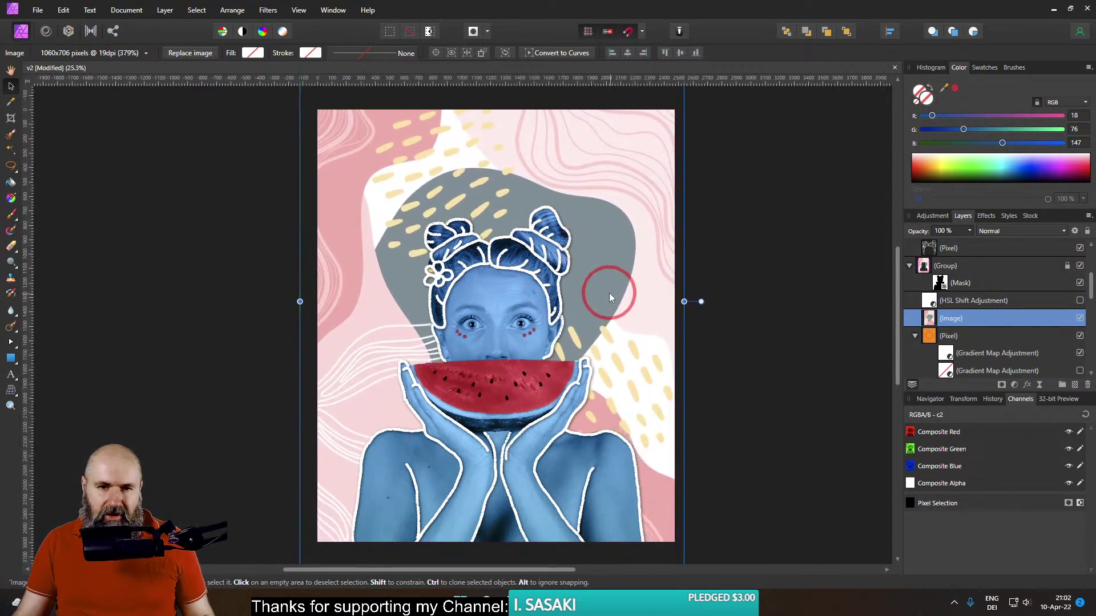
{"action": "left_click_drag", "start_coordinate": [610, 294], "coordinate": [607, 292]}
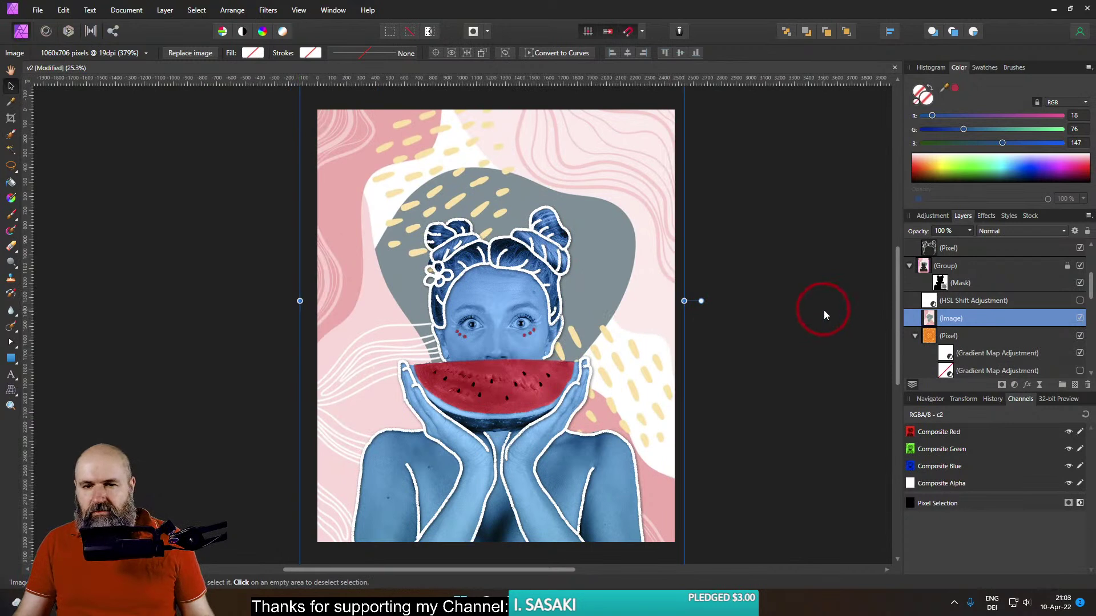
Look through the layer stack from the masked watermelon rectangle down to the Background layer
{"action": "scroll", "coordinate": [969, 317], "scroll_direction": "up", "scroll_amount": 1}
{"action": "scroll", "coordinate": [969, 319], "scroll_direction": "down", "scroll_amount": 3}
{"action": "scroll", "coordinate": [976, 320], "scroll_direction": "up", "scroll_amount": 2}
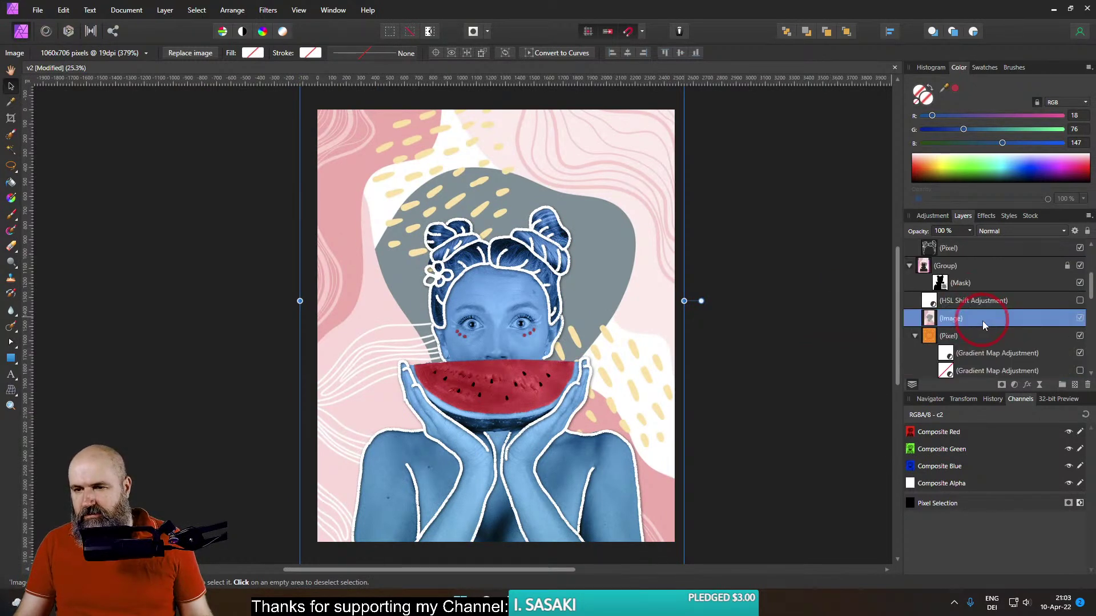
{"action": "left_click", "coordinate": [940, 270]}
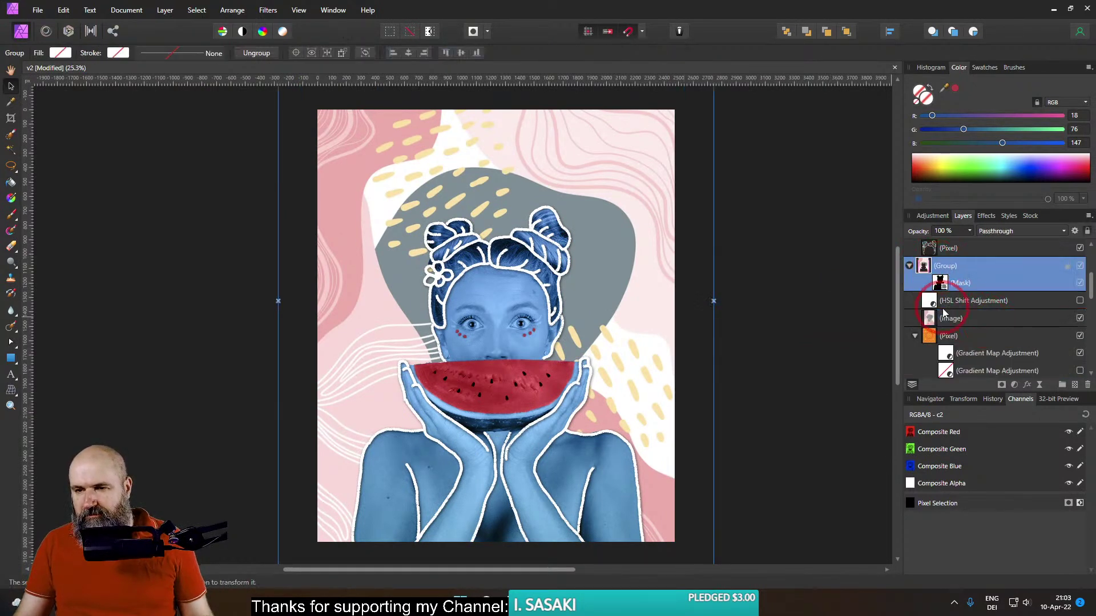
{"action": "scroll", "coordinate": [941, 308], "scroll_direction": "down", "scroll_amount": 6}
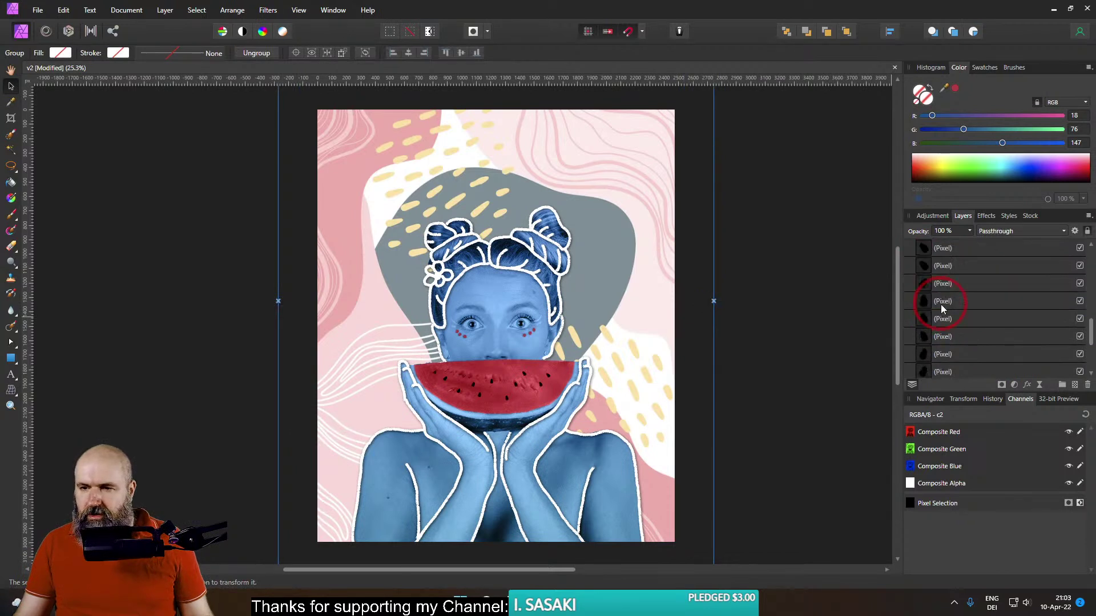
{"action": "scroll", "coordinate": [941, 308], "scroll_direction": "down", "scroll_amount": 3}
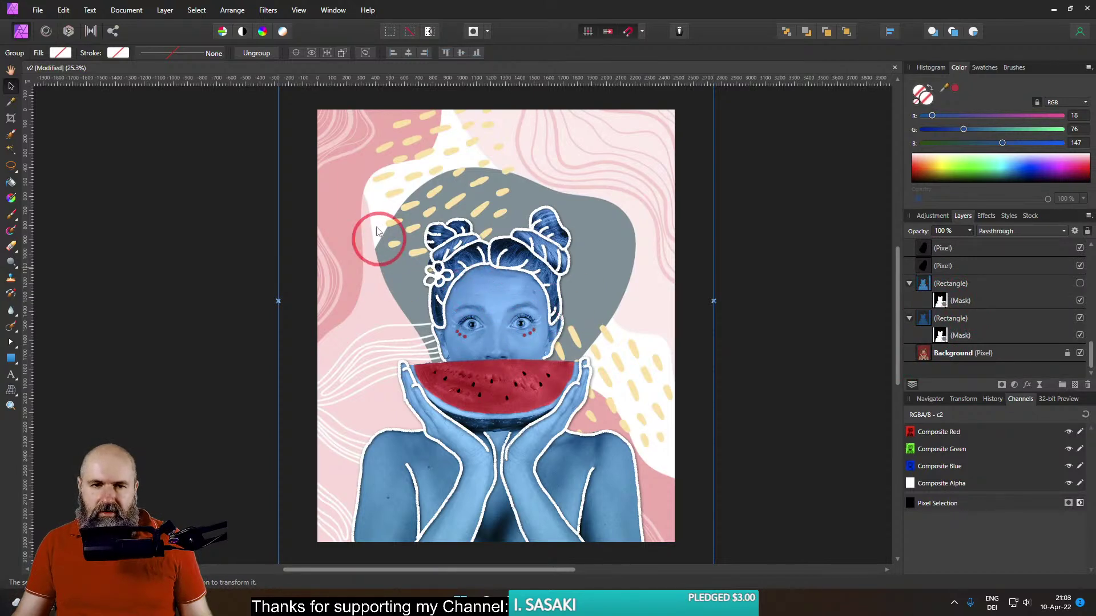
{"action": "scroll", "coordinate": [973, 343], "scroll_direction": "up", "scroll_amount": 5}
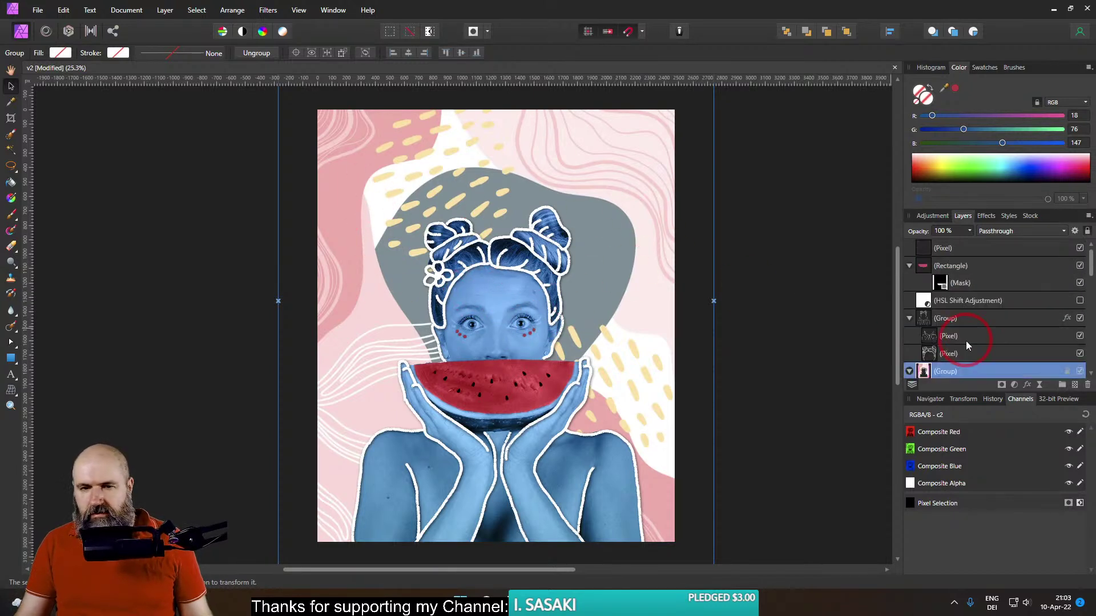
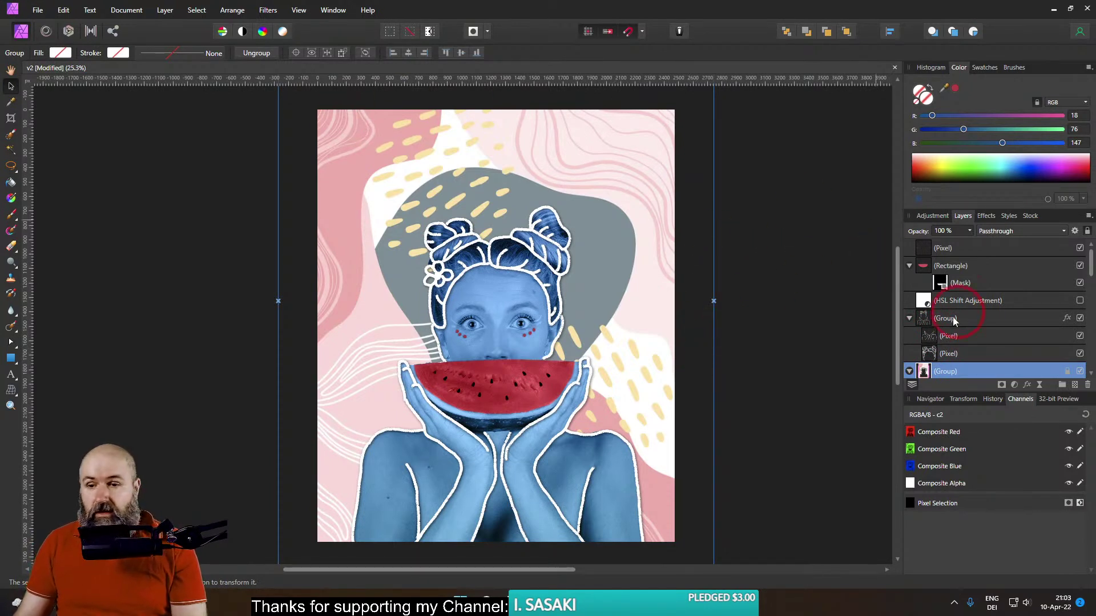
Duplicate the pink and grey background image and apply the Mirror distortion to the copy with 6 mirrors and a 256° input angle
{"action": "scroll", "coordinate": [947, 318], "scroll_direction": "down", "scroll_amount": 3}
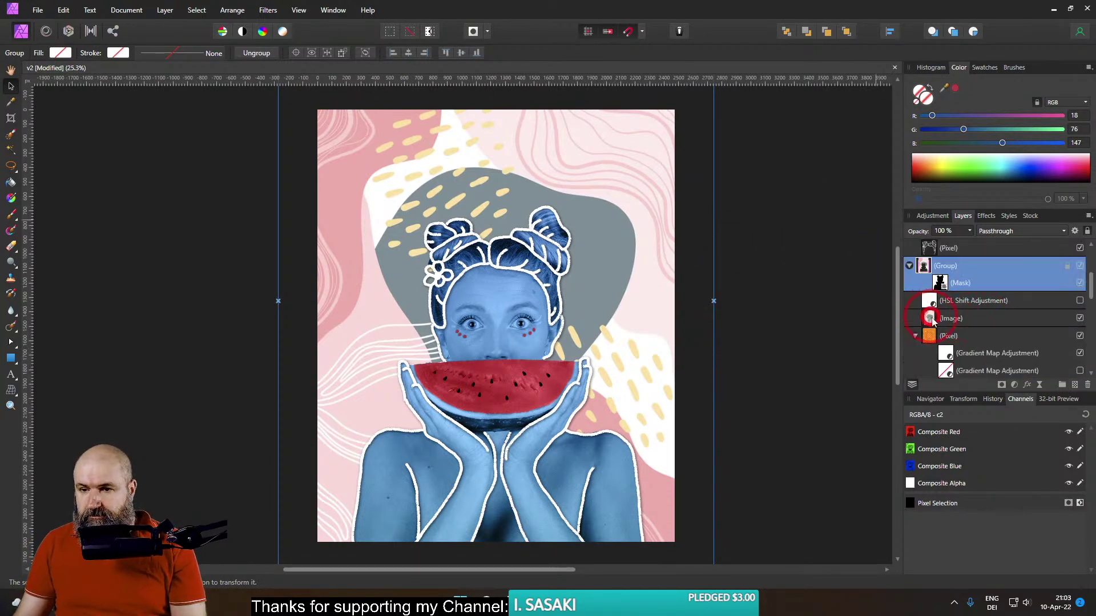
{"action": "left_click", "coordinate": [933, 321]}
{"action": "key", "text": "ctrl+j"}
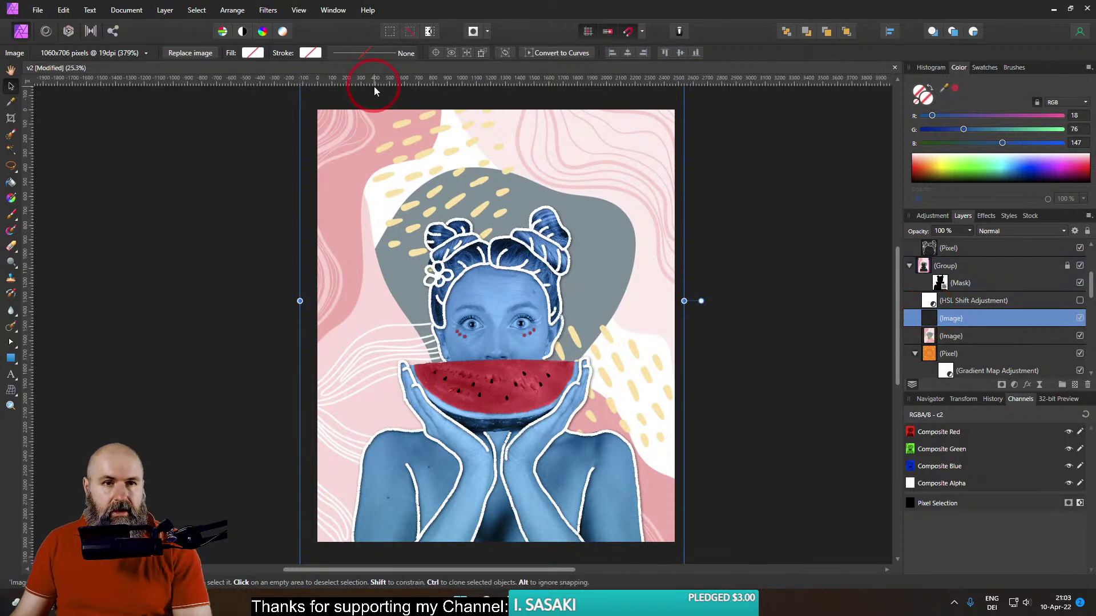
{"action": "left_click", "coordinate": [267, 10]}
{"action": "mouse_move", "coordinate": [283, 55]}
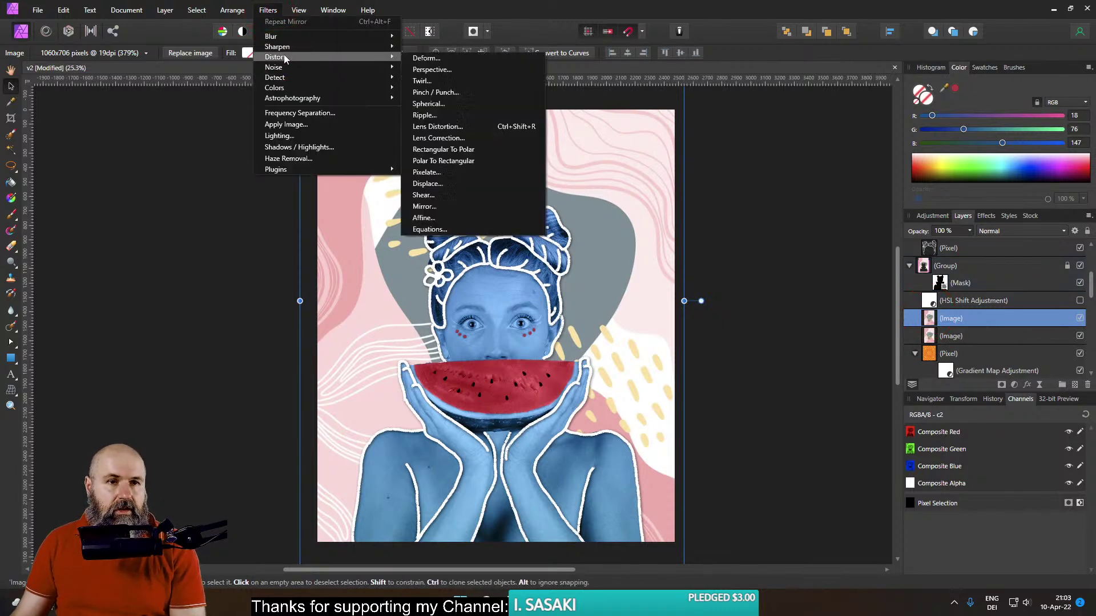
{"action": "left_click", "coordinate": [434, 207]}
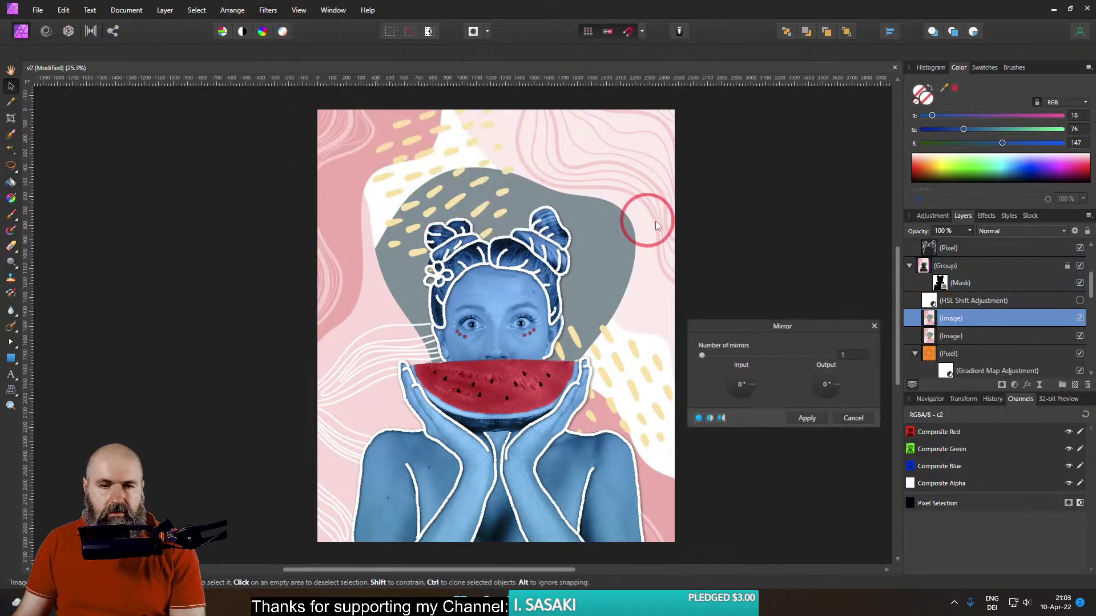
{"action": "left_click_drag", "start_coordinate": [702, 357], "coordinate": [762, 382]}
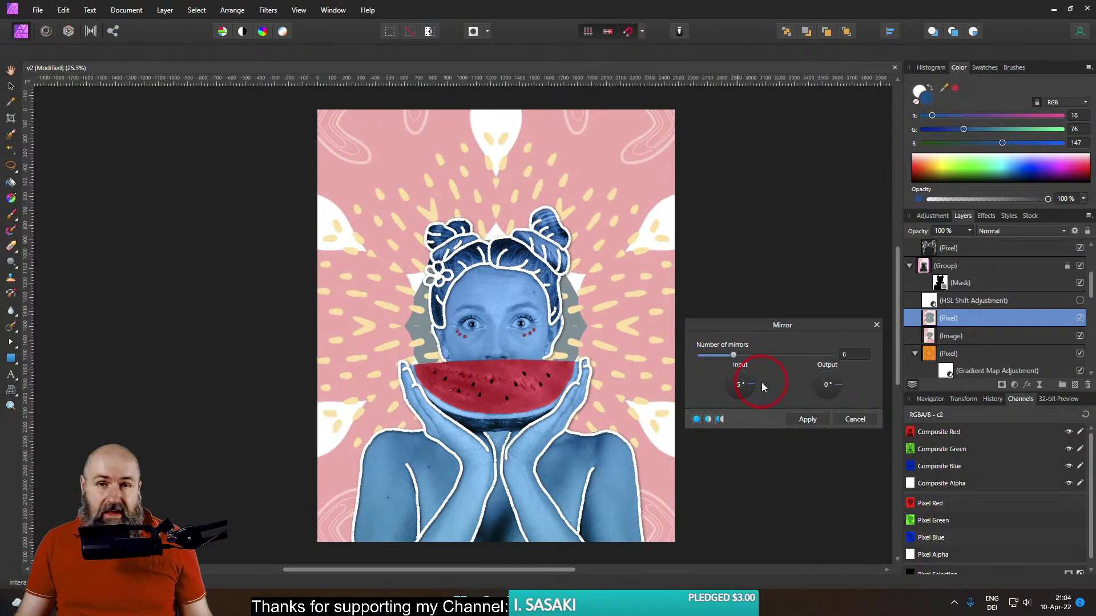
{"action": "mouse_move", "coordinate": [761, 382]}
{"action": "left_mouse_down"}
{"action": "mouse_move", "coordinate": [762, 370]}
{"action": "mouse_move", "coordinate": [764, 388]}
{"action": "mouse_move", "coordinate": [742, 406]}
{"action": "mouse_move", "coordinate": [684, 390]}
{"action": "mouse_move", "coordinate": [662, 345]}
{"action": "mouse_move", "coordinate": [665, 320]}
{"action": "mouse_move", "coordinate": [693, 287]}
{"action": "mouse_move", "coordinate": [760, 271]}
{"action": "mouse_move", "coordinate": [789, 317]}
{"action": "mouse_move", "coordinate": [783, 382]}
{"action": "mouse_move", "coordinate": [763, 406]}
{"action": "mouse_move", "coordinate": [786, 331]}
{"action": "mouse_move", "coordinate": [751, 302]}
{"action": "mouse_move", "coordinate": [782, 353]}
{"action": "mouse_move", "coordinate": [781, 382]}
{"action": "mouse_move", "coordinate": [748, 416]}
{"action": "mouse_move", "coordinate": [725, 416]}
{"action": "mouse_move", "coordinate": [694, 377]}
{"action": "mouse_move", "coordinate": [696, 341]}
{"action": "mouse_move", "coordinate": [708, 405]}
{"action": "mouse_move", "coordinate": [737, 409]}
{"action": "mouse_move", "coordinate": [762, 393]}
{"action": "mouse_move", "coordinate": [753, 341]}
{"action": "mouse_move", "coordinate": [729, 323]}
{"action": "mouse_move", "coordinate": [707, 331]}
{"action": "mouse_move", "coordinate": [704, 385]}
{"action": "mouse_move", "coordinate": [732, 412]}
{"action": "mouse_move", "coordinate": [774, 385]}
{"action": "mouse_move", "coordinate": [778, 334]}
{"action": "mouse_move", "coordinate": [745, 299]}
{"action": "mouse_move", "coordinate": [717, 301]}
{"action": "mouse_move", "coordinate": [755, 306]}
{"action": "mouse_move", "coordinate": [775, 336]}
{"action": "mouse_move", "coordinate": [776, 377]}
{"action": "mouse_move", "coordinate": [759, 341]}
{"action": "mouse_move", "coordinate": [720, 334]}
{"action": "mouse_move", "coordinate": [690, 350]}
{"action": "mouse_move", "coordinate": [700, 407]}
{"action": "mouse_move", "coordinate": [683, 357]}
{"action": "mouse_move", "coordinate": [686, 402]}
{"action": "mouse_move", "coordinate": [748, 406]}
{"action": "mouse_move", "coordinate": [771, 387]}
{"action": "mouse_move", "coordinate": [772, 337]}
{"action": "mouse_move", "coordinate": [765, 388]}
{"action": "mouse_move", "coordinate": [780, 384]}
{"action": "mouse_move", "coordinate": [764, 397]}
{"action": "mouse_move", "coordinate": [788, 371]}
{"action": "mouse_move", "coordinate": [769, 404]}
{"action": "mouse_move", "coordinate": [794, 324]}
{"action": "mouse_move", "coordinate": [790, 384]}
{"action": "mouse_move", "coordinate": [791, 371]}
{"action": "mouse_move", "coordinate": [773, 397]}
{"action": "mouse_move", "coordinate": [735, 402]}
{"action": "left_mouse_up"}
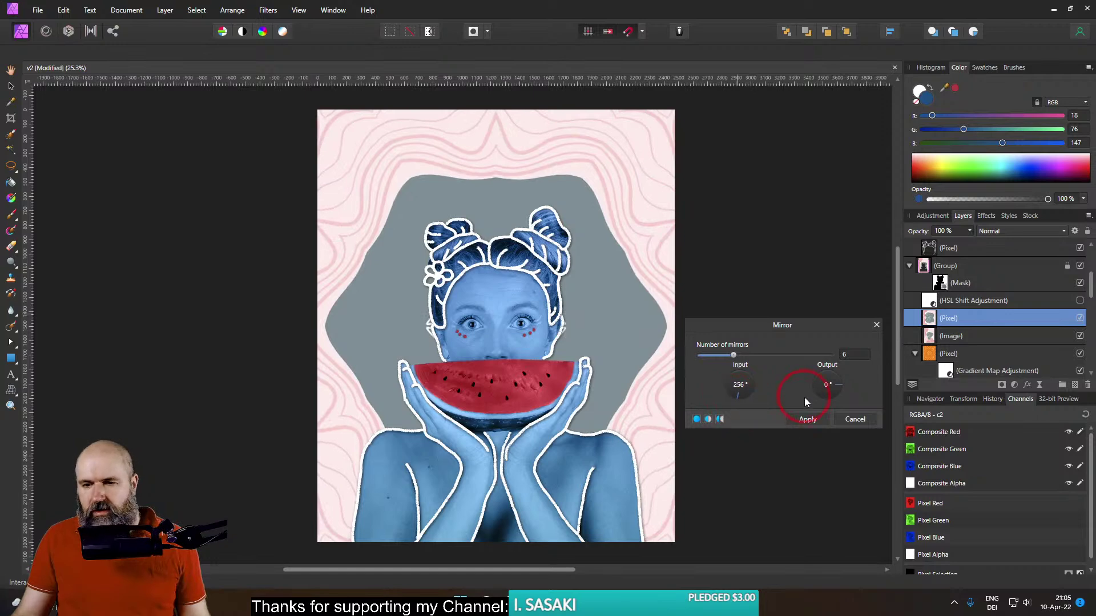
{"action": "left_click", "coordinate": [806, 419]}
Move the original background image above its mirrored copy and set its blend mode to Multiply
{"action": "left_click", "coordinate": [935, 338]}
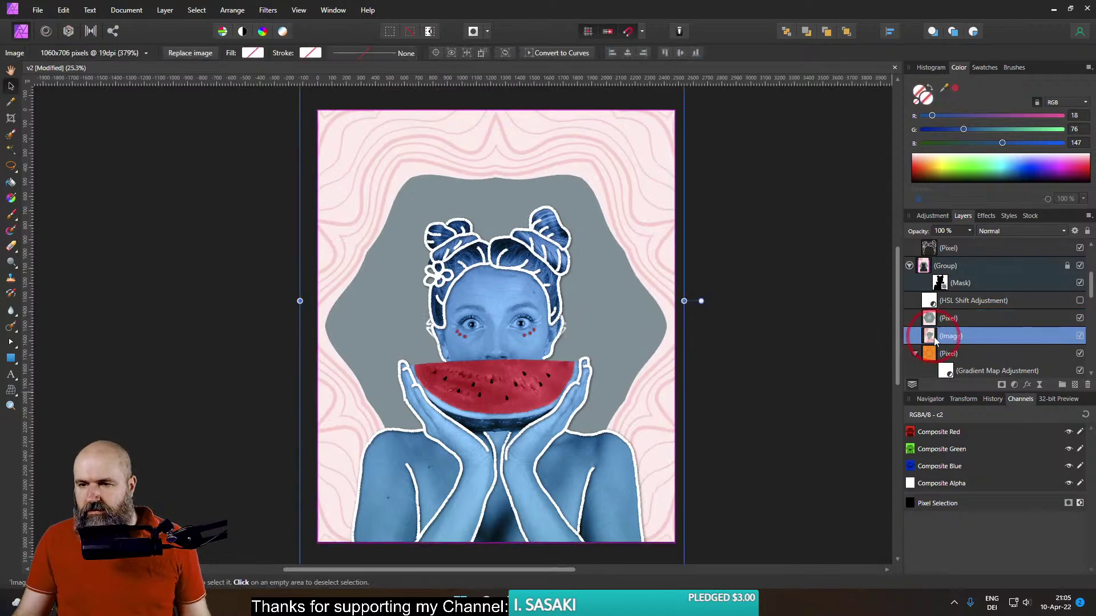
{"action": "left_click_drag", "start_coordinate": [929, 342], "coordinate": [929, 319]}
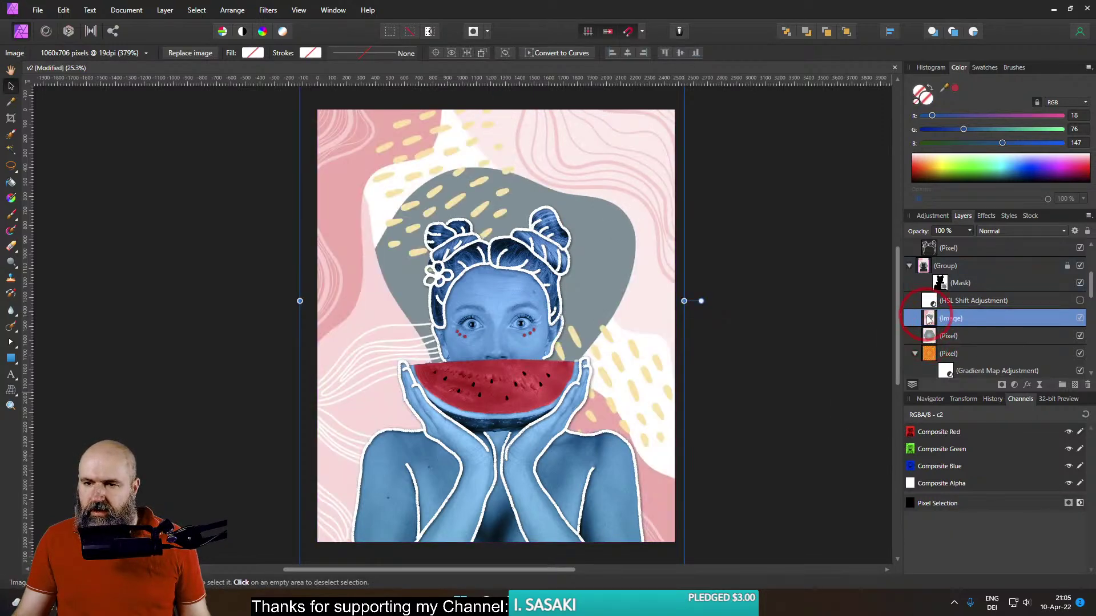
{"action": "left_click", "coordinate": [1004, 230]}
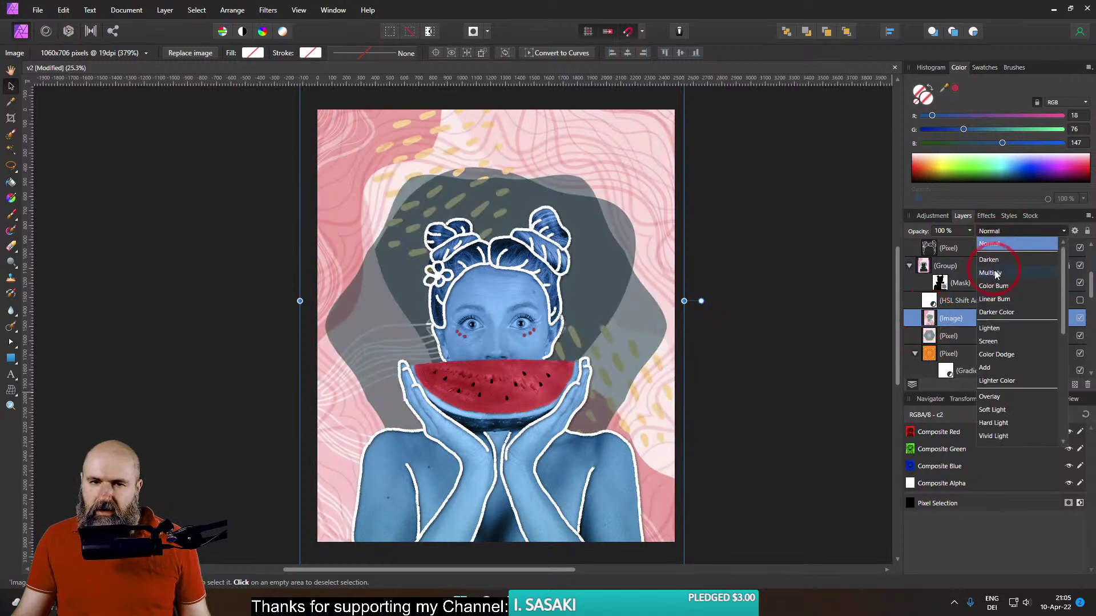
{"action": "left_click", "coordinate": [991, 273]}
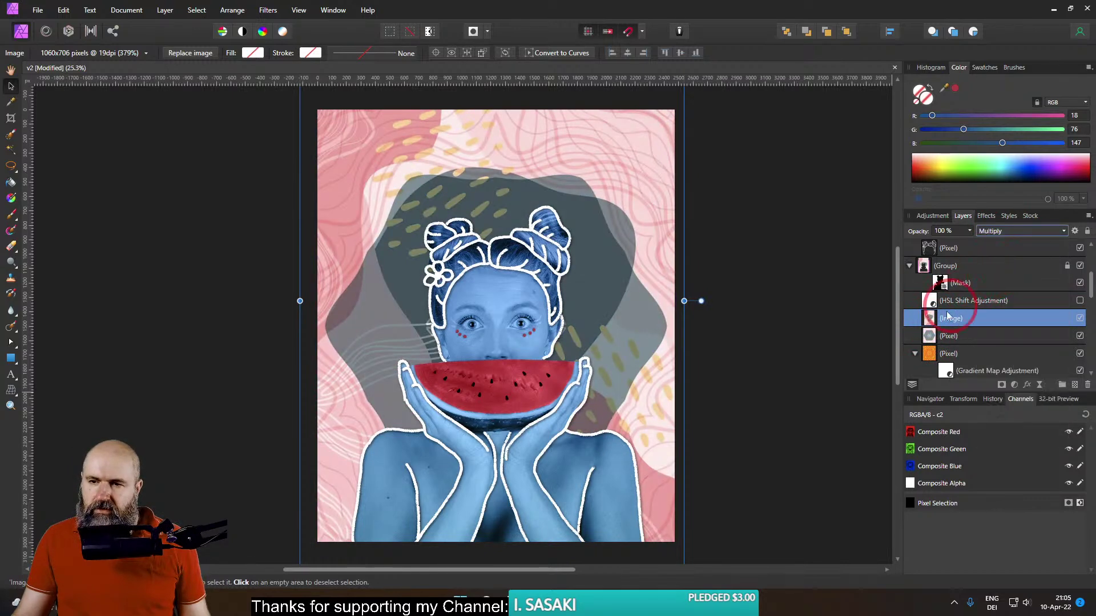
Apply the Mirror distortion to the upper background image with 8 mirrors and an input angle of about 141°
{"action": "left_click", "coordinate": [266, 11]}
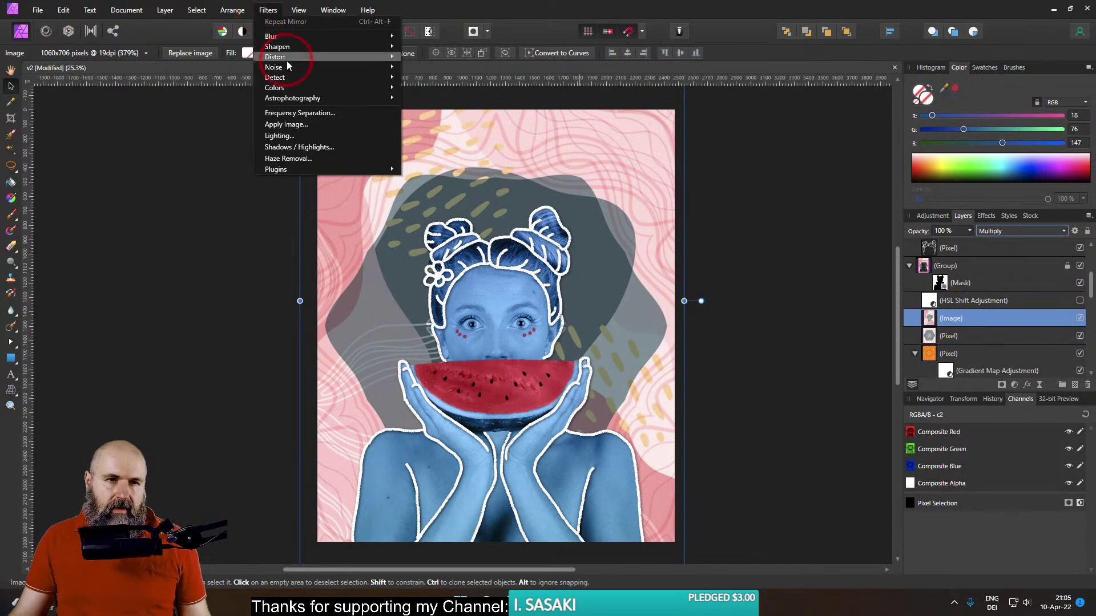
{"action": "mouse_move", "coordinate": [289, 57]}
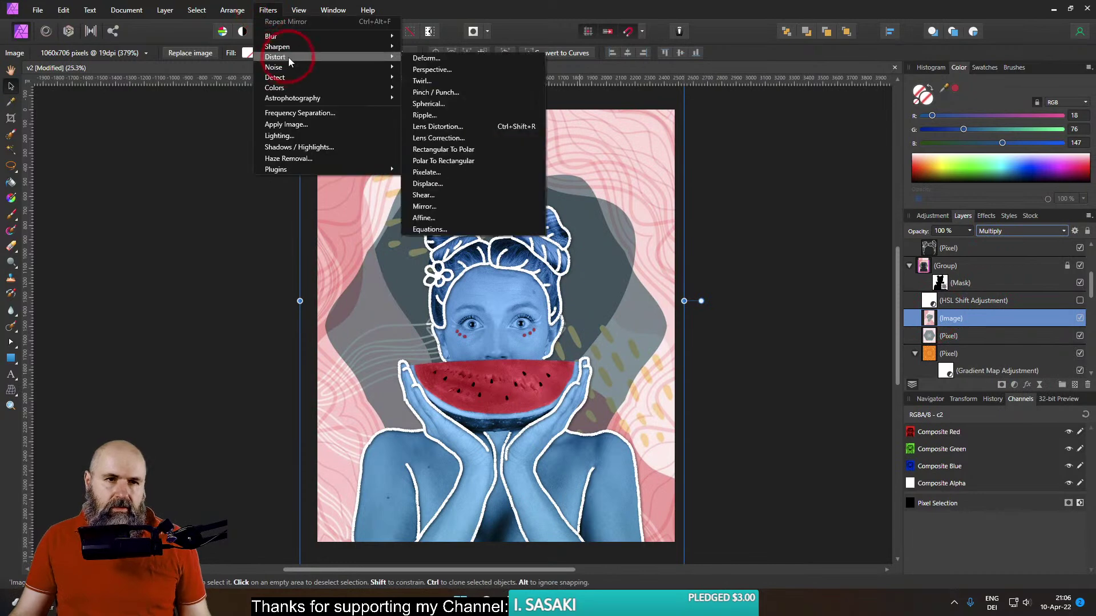
{"action": "left_click", "coordinate": [429, 206]}
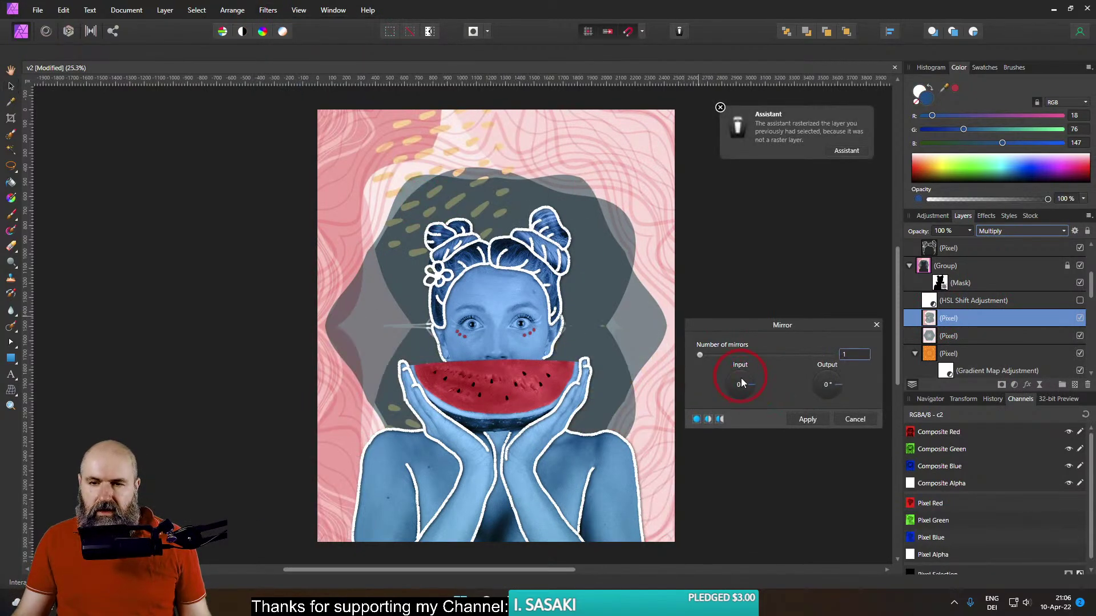
{"action": "left_click_drag", "start_coordinate": [710, 360], "coordinate": [679, 337]}
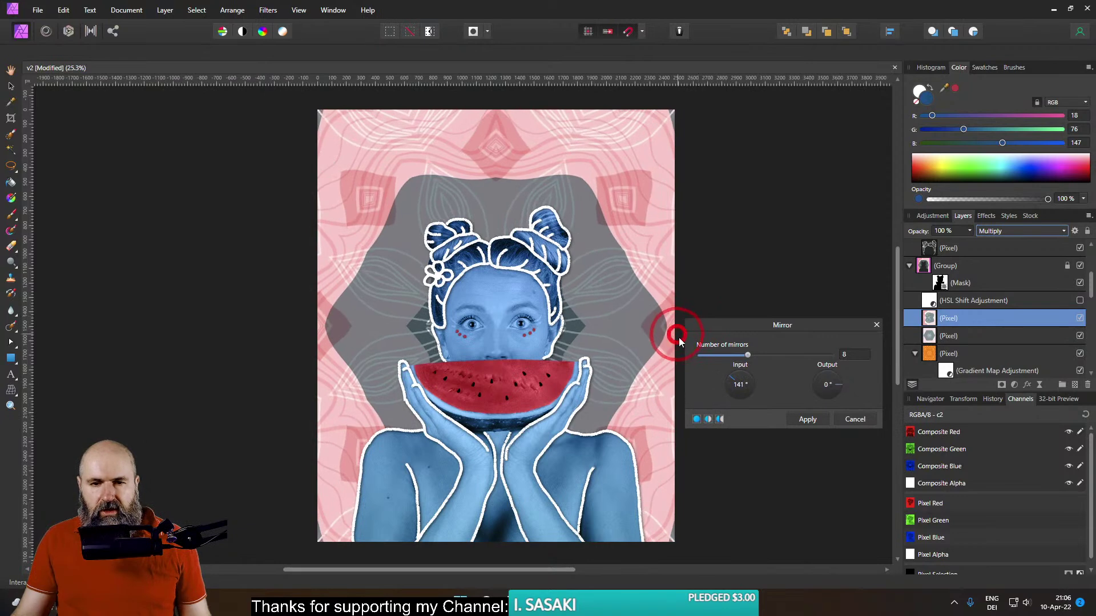
{"action": "left_click", "coordinate": [794, 418]}
Preview several blend modes for the upper mirrored layer and set it to Linear Burn
{"action": "left_click", "coordinate": [988, 232]}
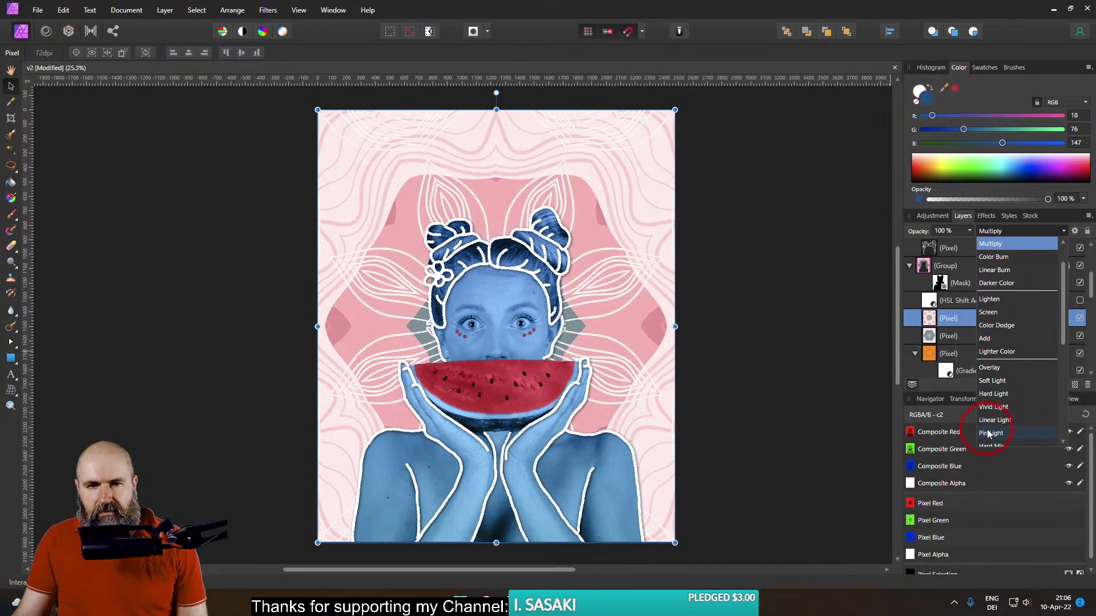
{"action": "scroll", "coordinate": [990, 430], "scroll_direction": "down", "scroll_amount": 3}
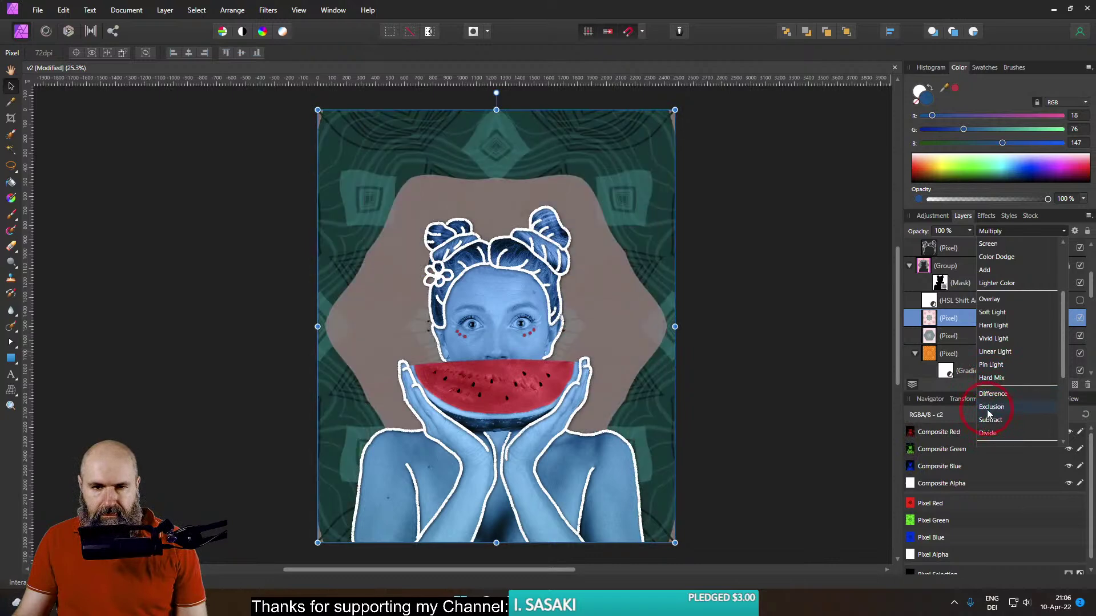
{"action": "scroll", "coordinate": [990, 411], "scroll_direction": "down", "scroll_amount": 2}
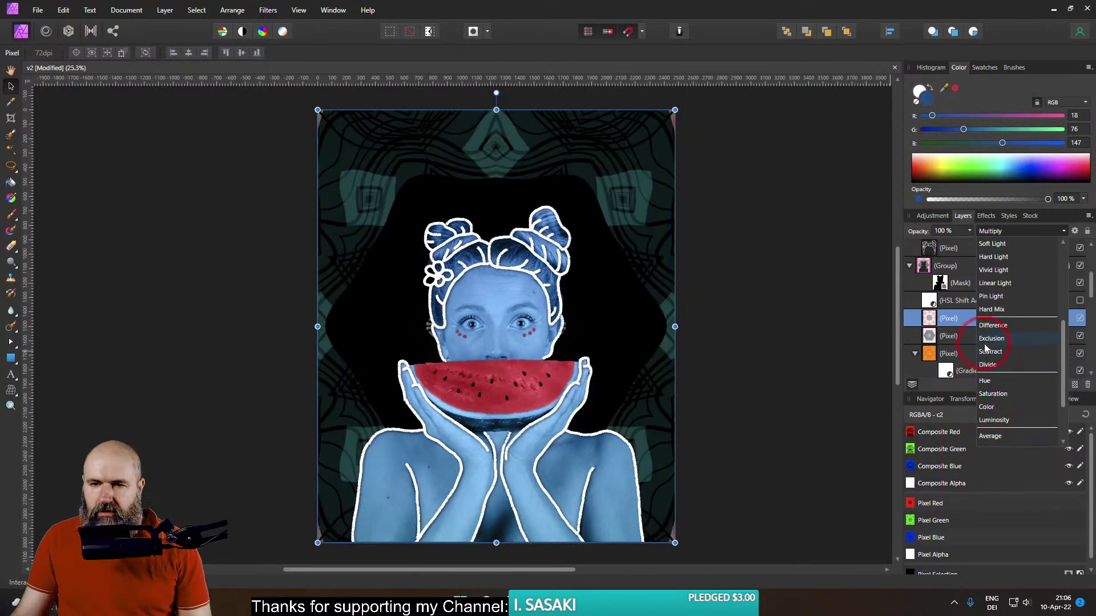
{"action": "scroll", "coordinate": [993, 439], "scroll_direction": "down", "scroll_amount": 1}
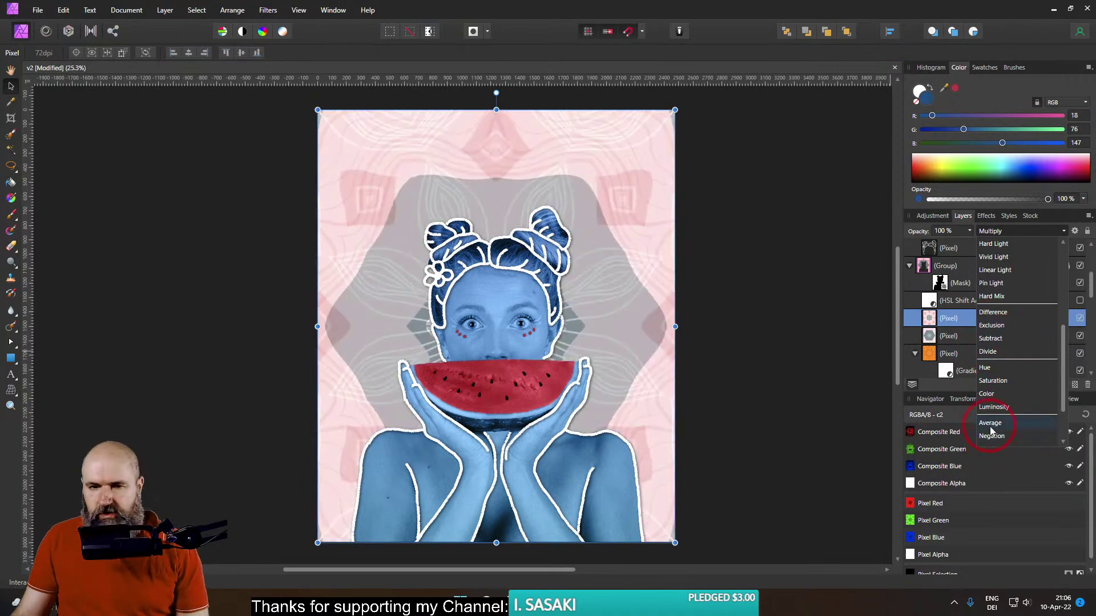
{"action": "scroll", "coordinate": [999, 408], "scroll_direction": "down", "scroll_amount": 1}
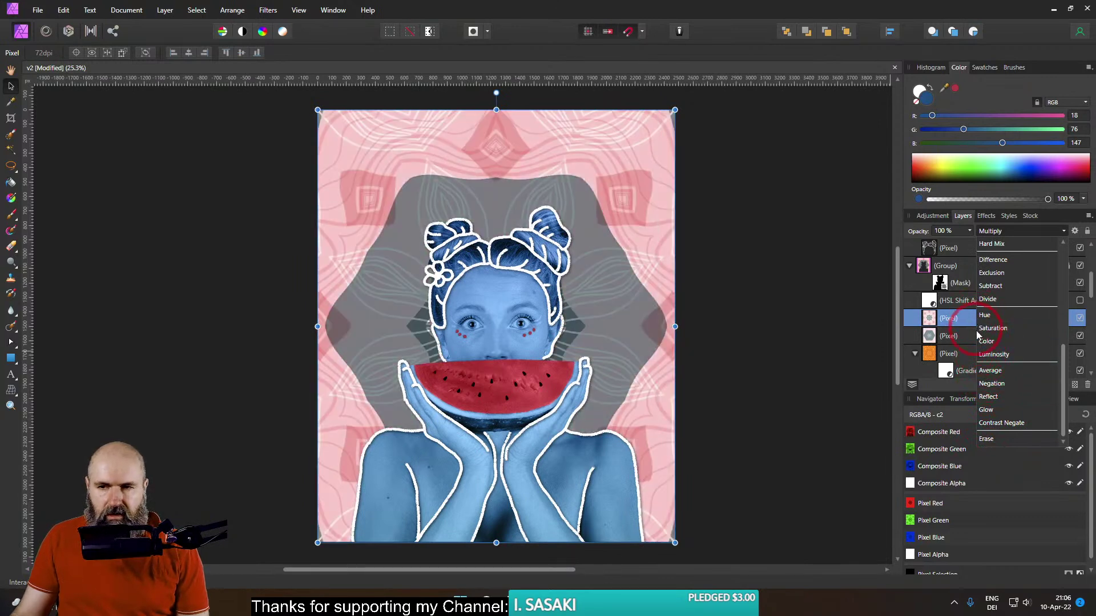
{"action": "scroll", "coordinate": [991, 285], "scroll_direction": "up", "scroll_amount": 5}
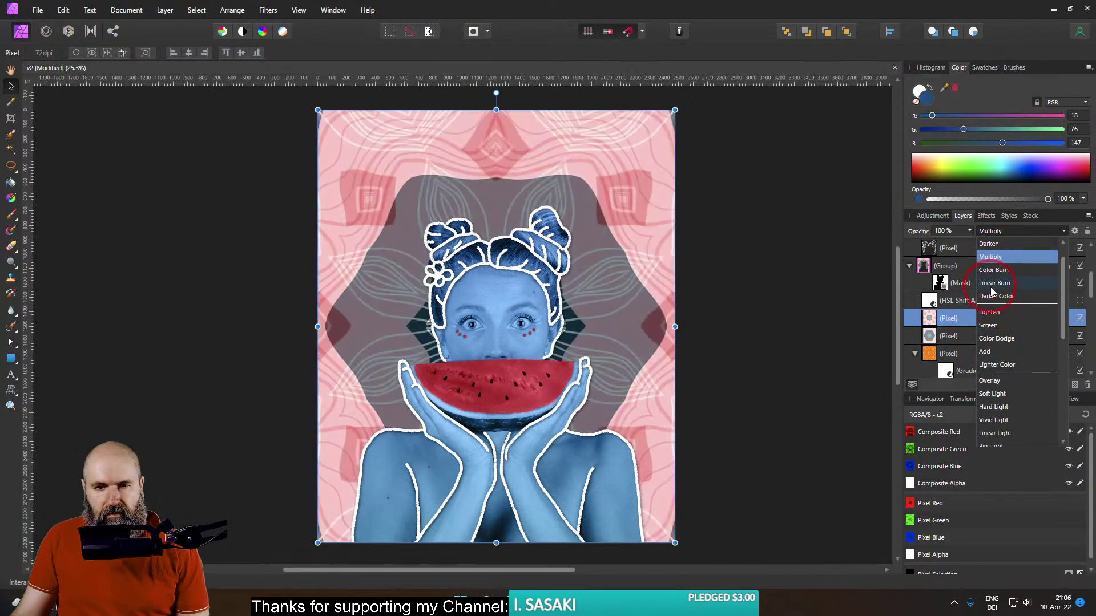
{"action": "left_click", "coordinate": [993, 284]}
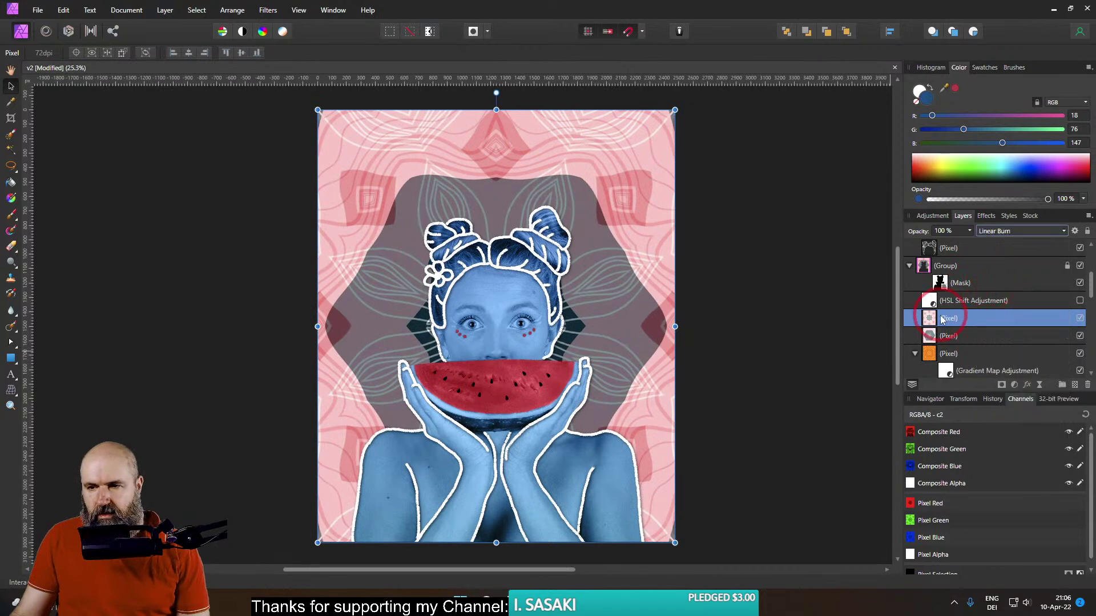
Nest the existing HSL Shift Adjustment inside the upper mirrored layer and expand that layer
{"action": "left_click", "coordinate": [1014, 385]}
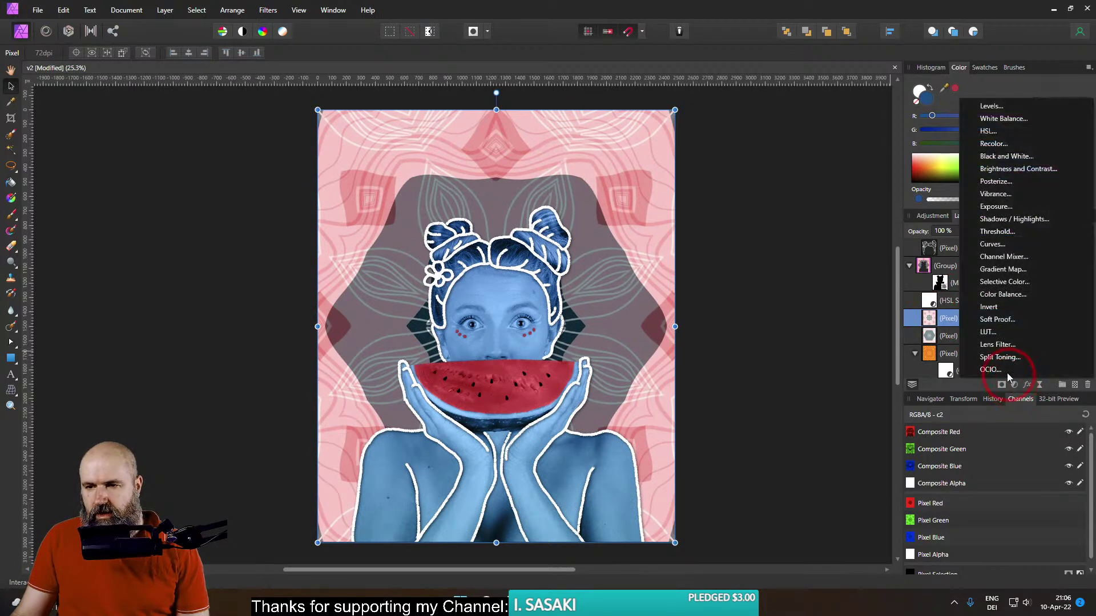
{"action": "left_click", "coordinate": [931, 301]}
{"action": "left_click_drag", "start_coordinate": [931, 302], "coordinate": [934, 320]}
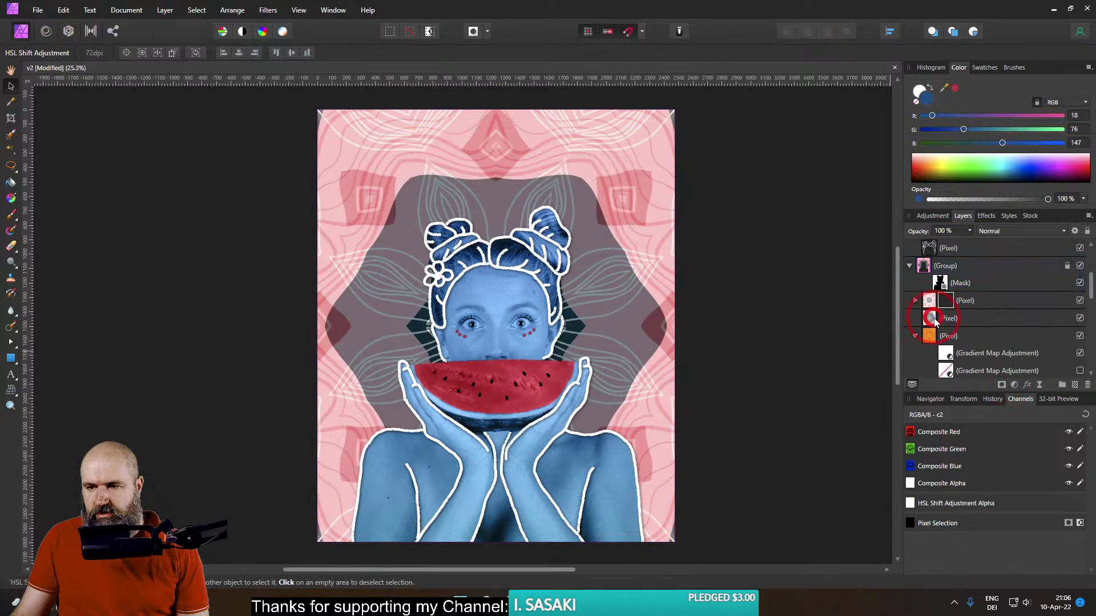
{"action": "left_click", "coordinate": [915, 300]}
Turn on the nested HSL Shift Adjustment and set its hue shift to 26.8°
{"action": "double_click", "coordinate": [945, 317]}
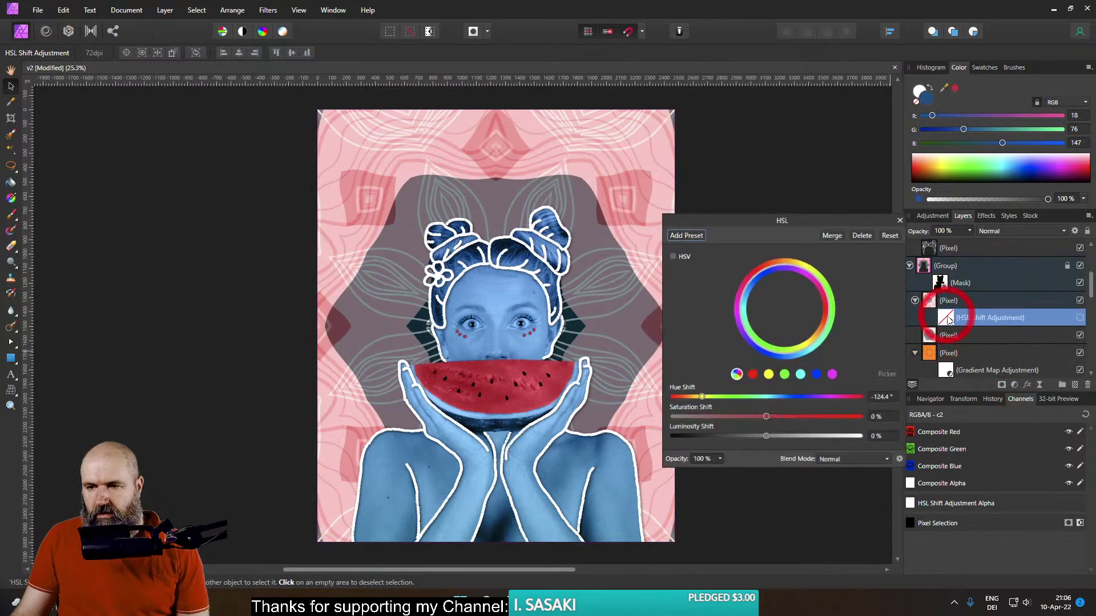
{"action": "left_click", "coordinate": [1078, 319]}
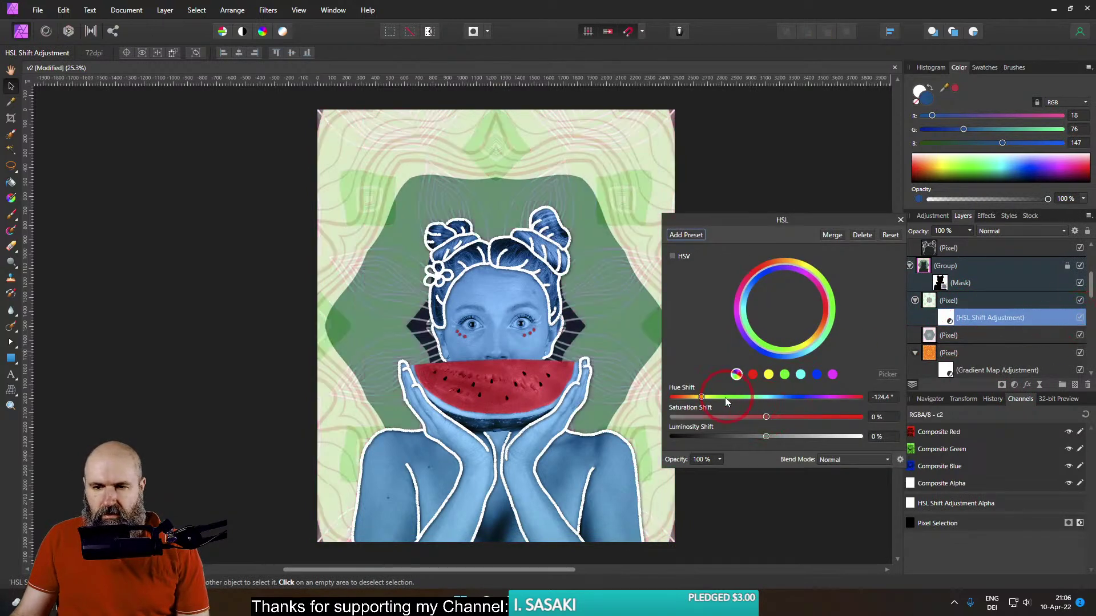
{"action": "left_click_drag", "start_coordinate": [701, 398], "coordinate": [784, 400]}
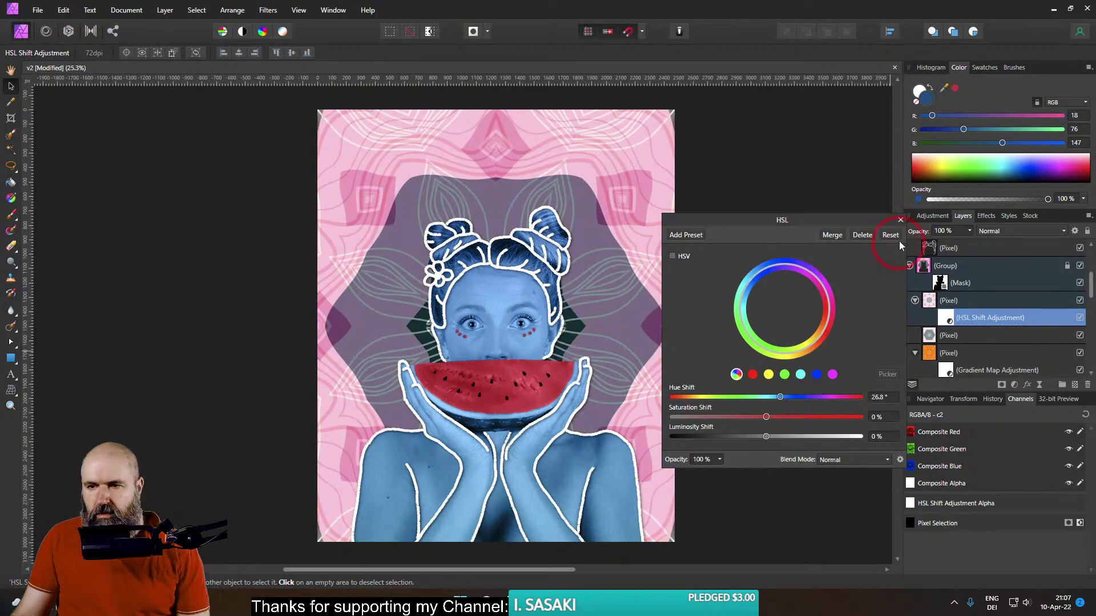
{"action": "left_click", "coordinate": [900, 220]}
Add an HSL adjustment to the lower mirrored layer with a hue shift of about 157.3°
{"action": "left_click", "coordinate": [929, 335]}
{"action": "left_click", "coordinate": [1014, 384]}
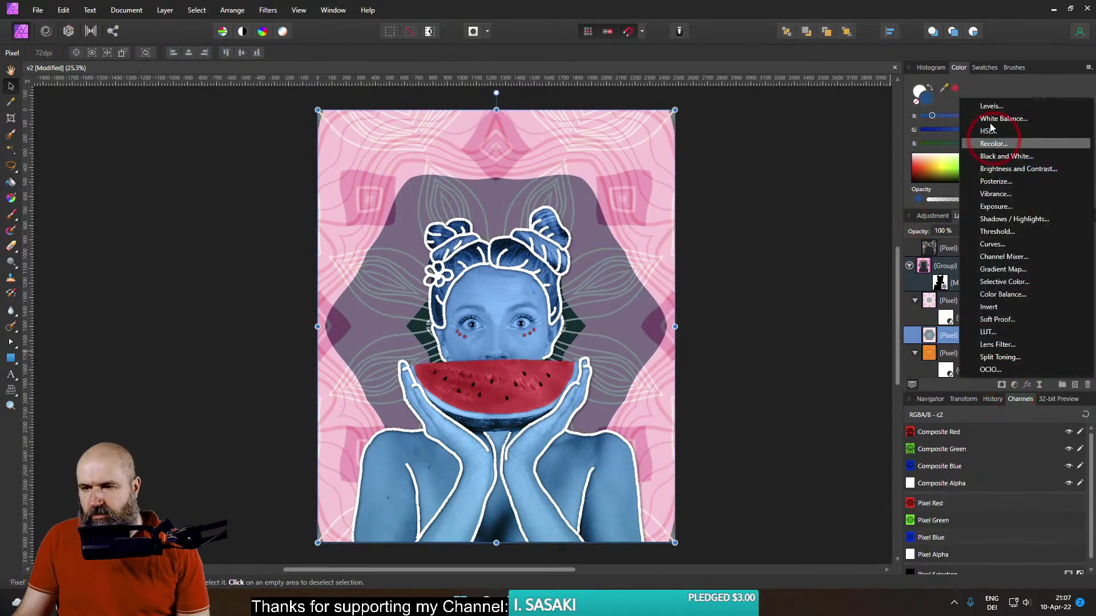
{"action": "left_click", "coordinate": [992, 132]}
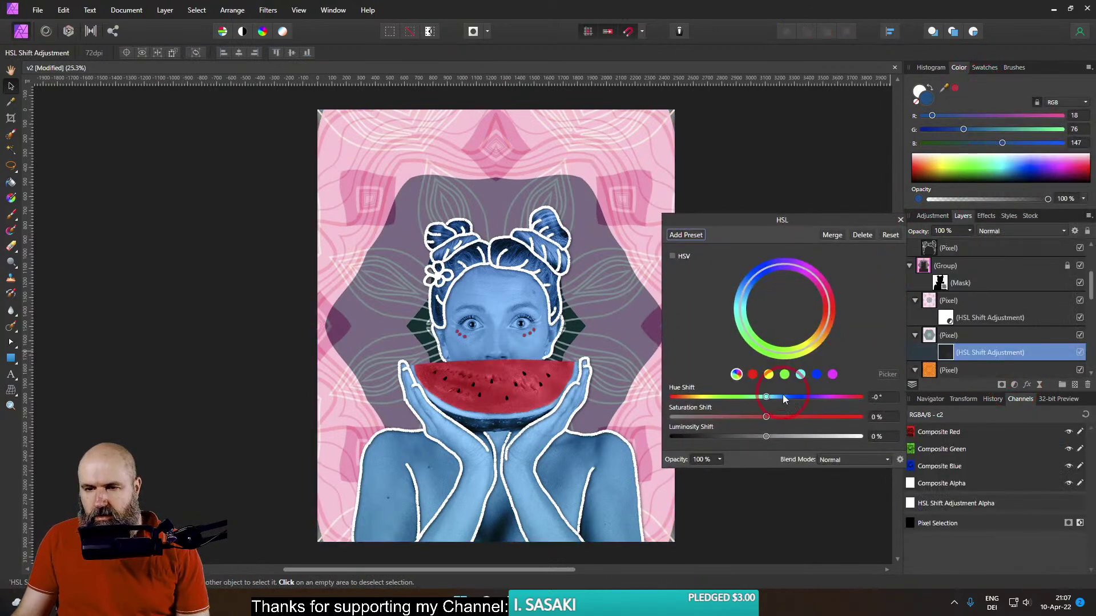
{"action": "left_click_drag", "start_coordinate": [767, 399], "coordinate": [848, 394]}
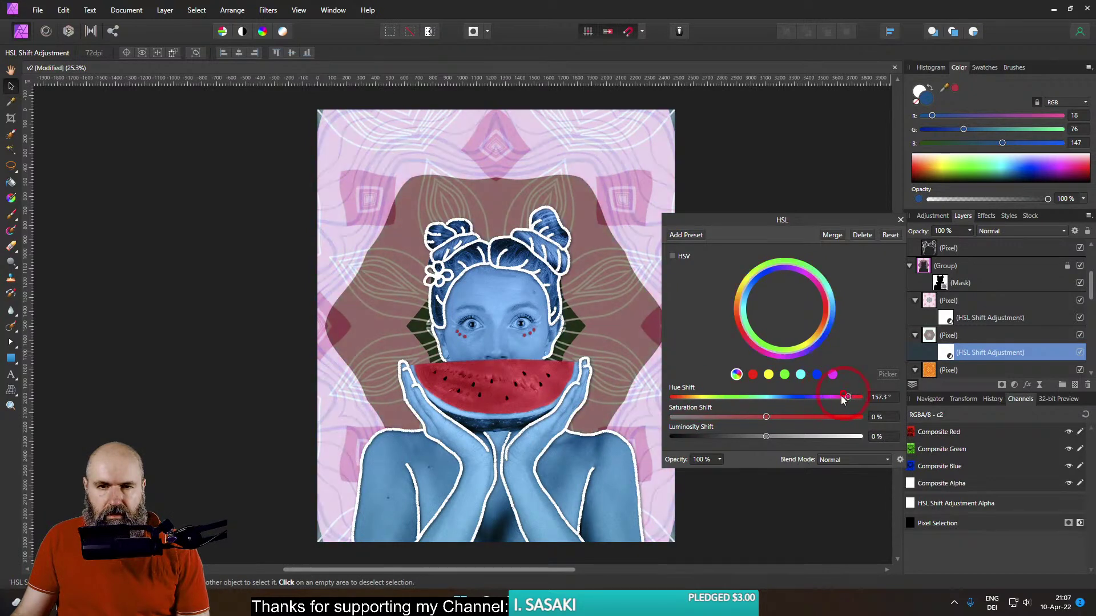
Set the lower mirrored layer's HSL adjustment to a hue shift of about 68.5° and a saturation shift of 45%
{"action": "left_click_drag", "start_coordinate": [766, 417], "coordinate": [800, 398]}
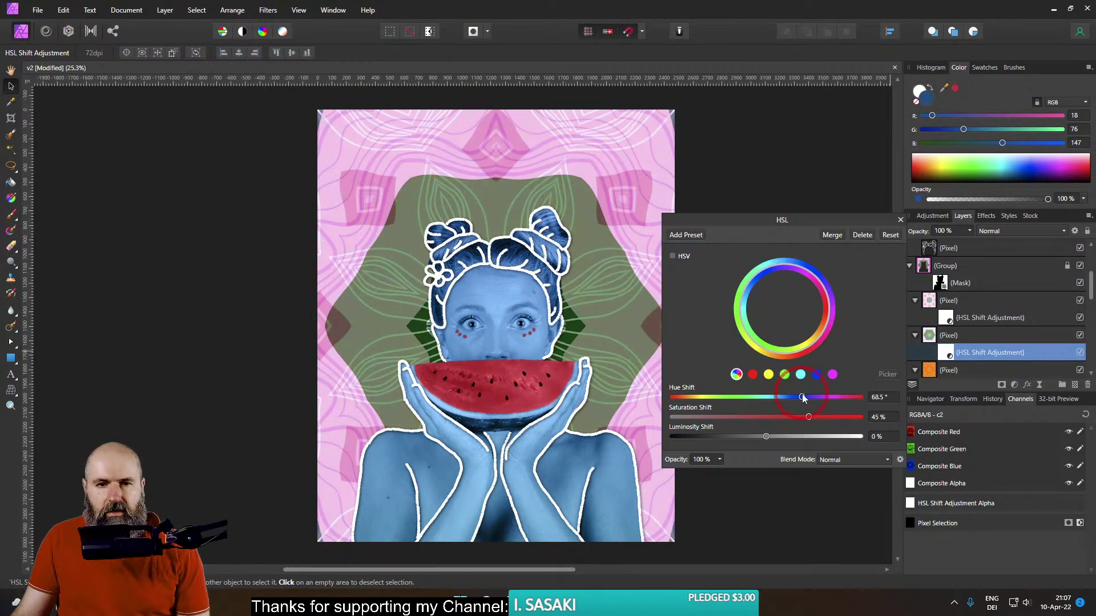
{"action": "left_click", "coordinate": [900, 220]}
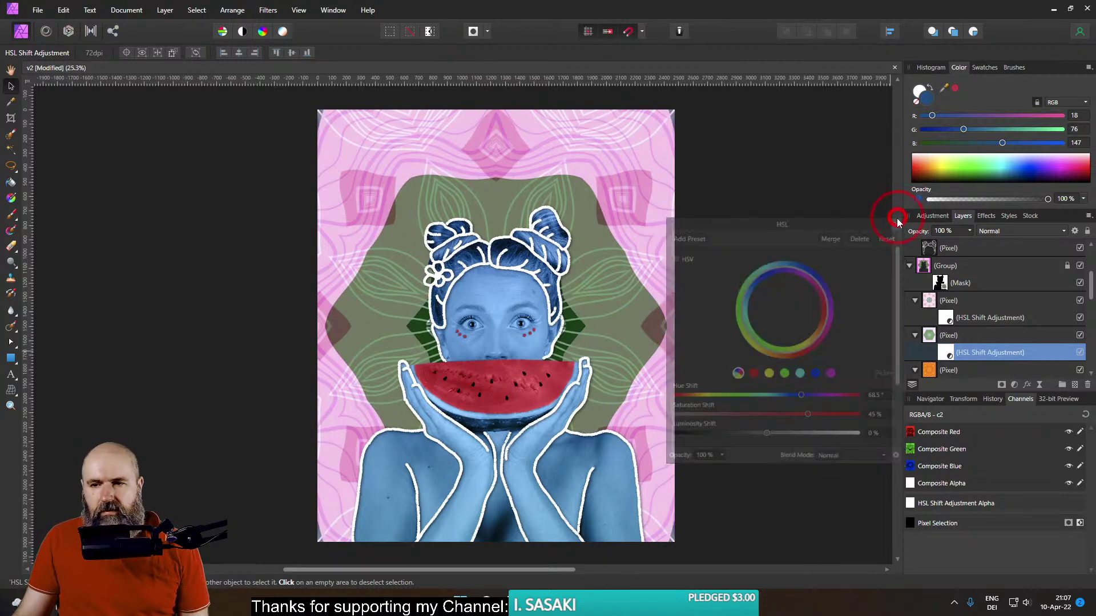
Try a second HSL adjustment with a hue shift of about 83.8° on the upper mirrored layer, and delete it
{"action": "left_click", "coordinate": [945, 302]}
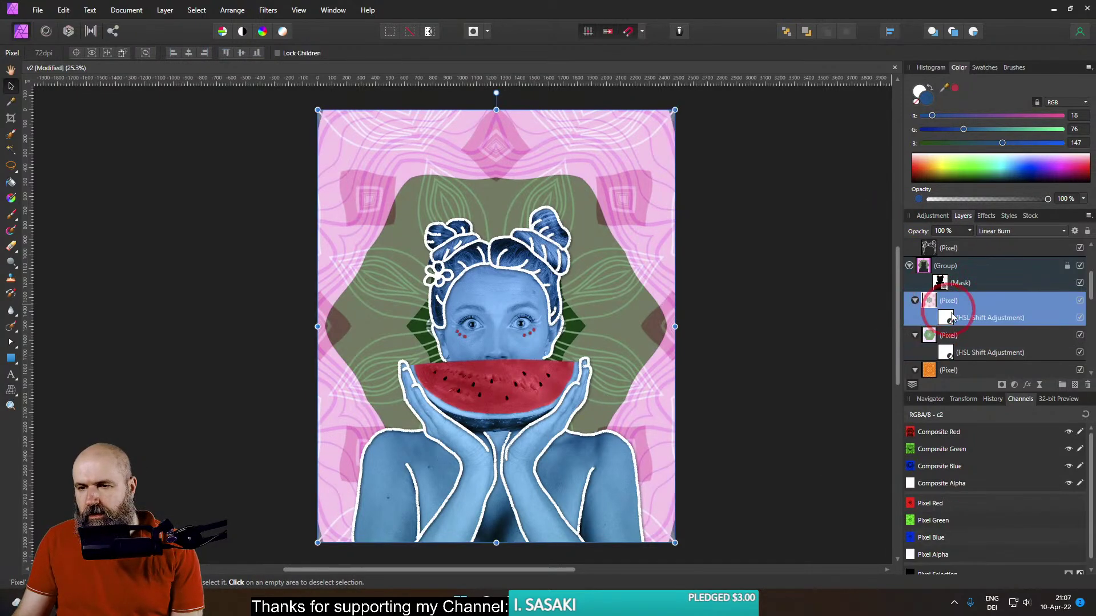
{"action": "left_click", "coordinate": [1014, 385]}
{"action": "left_click", "coordinate": [989, 144]}
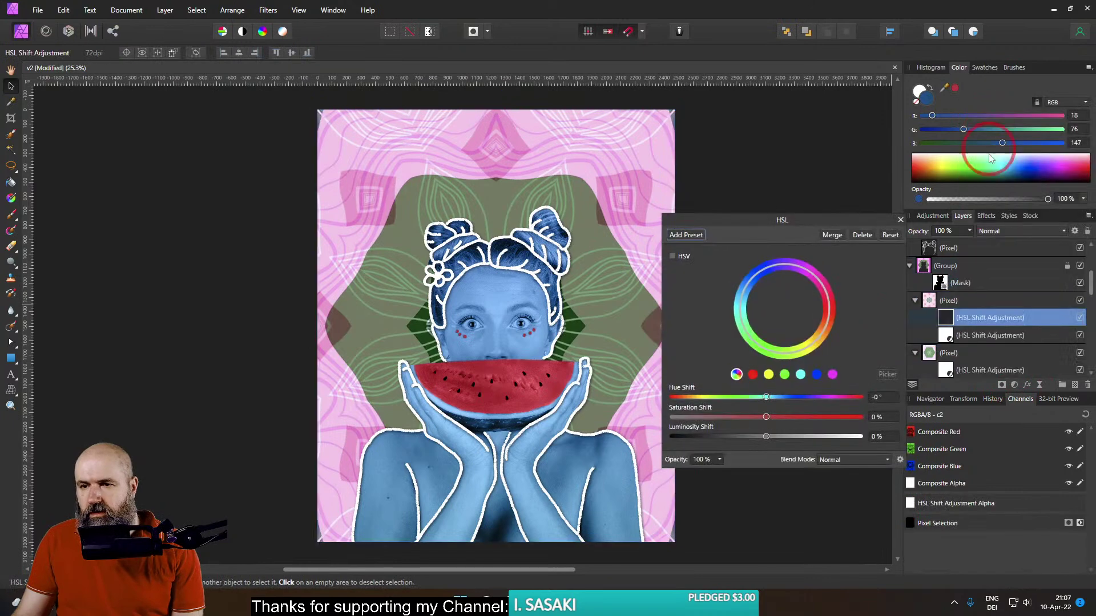
{"action": "left_click", "coordinate": [769, 417]}
{"action": "left_click_drag", "start_coordinate": [768, 401], "coordinate": [812, 402]}
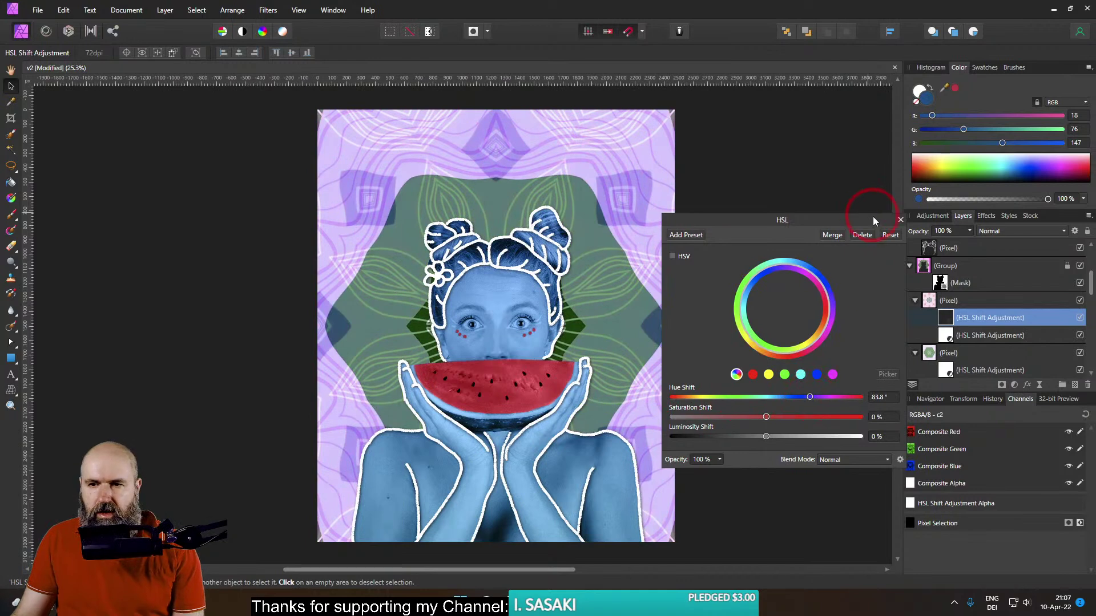
{"action": "left_click", "coordinate": [863, 235]}
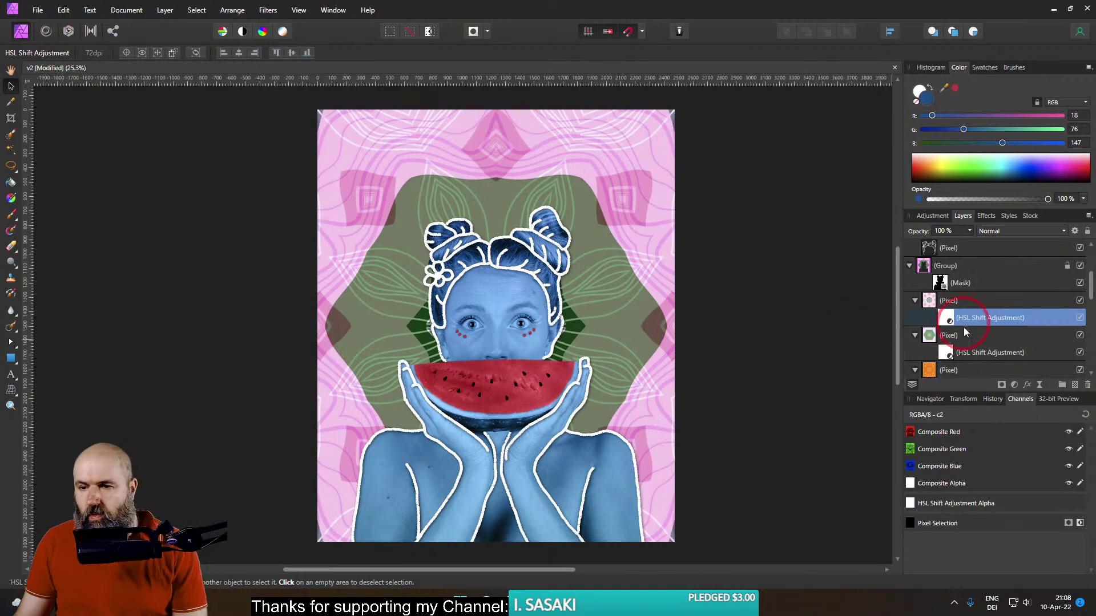
Add a Gradient Map adjustment to the upper mirrored layer and delete its green middle stop
{"action": "left_click", "coordinate": [928, 302]}
{"action": "left_click", "coordinate": [1015, 384]}
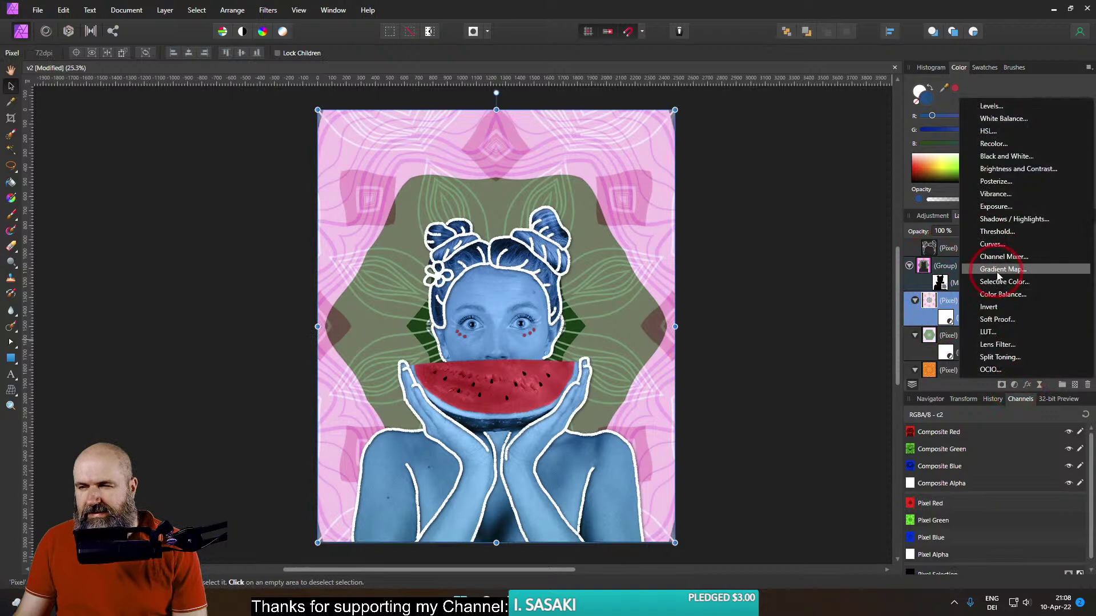
{"action": "left_click", "coordinate": [997, 269]}
{"action": "left_click", "coordinate": [786, 389]}
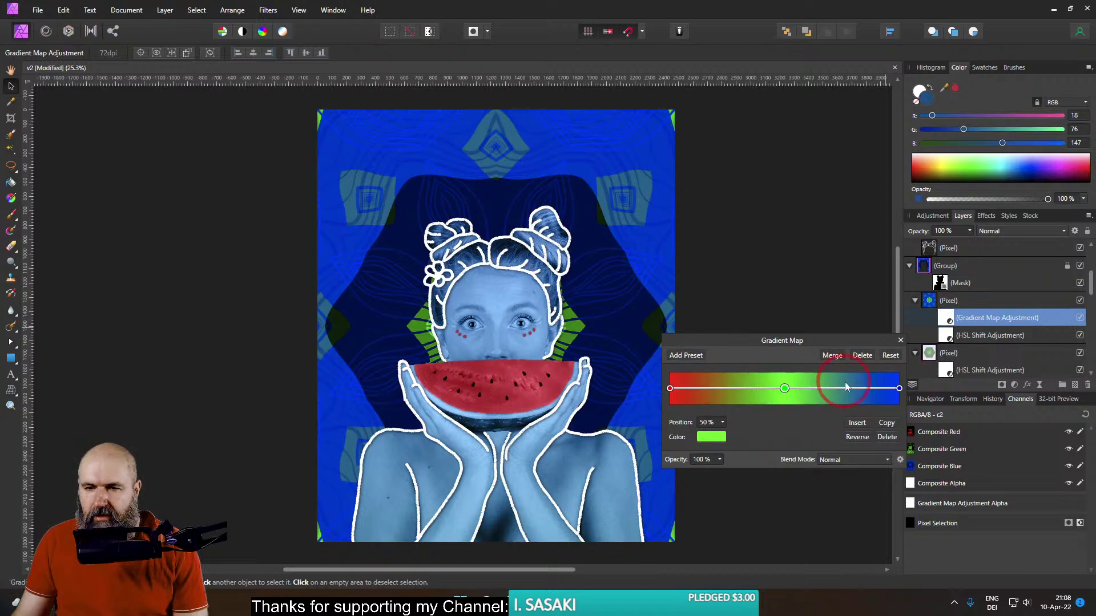
{"action": "left_click", "coordinate": [886, 438]}
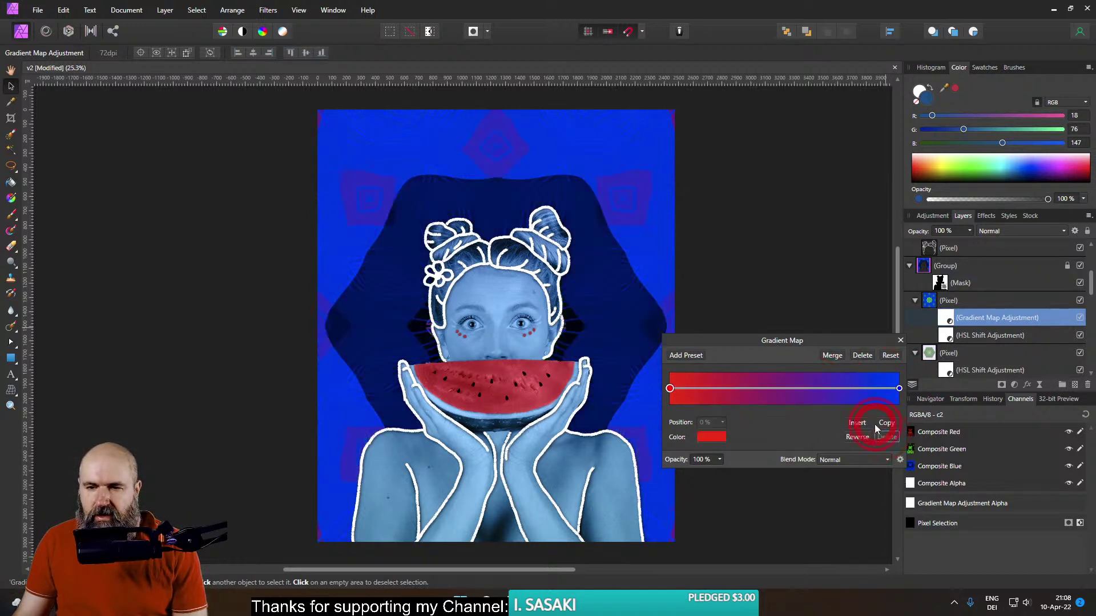
Insert a purple gradient stop at about 83% and recolor the blue end stop to light cyan
{"action": "left_click", "coordinate": [695, 390]}
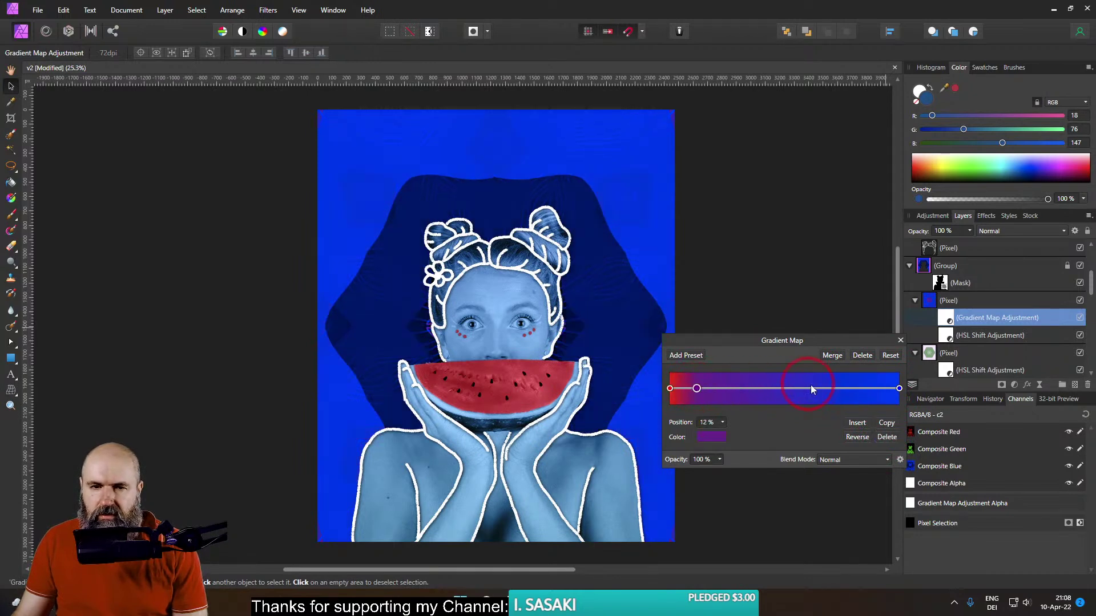
{"action": "left_click_drag", "start_coordinate": [813, 390], "coordinate": [860, 389]}
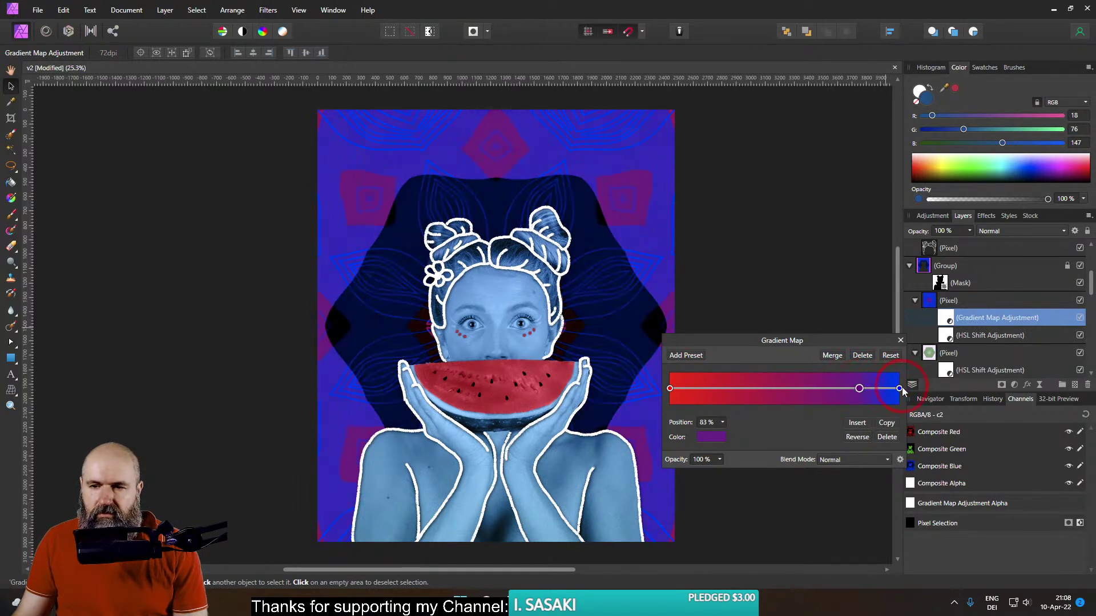
{"action": "left_click", "coordinate": [889, 389]}
{"action": "left_click", "coordinate": [712, 437]}
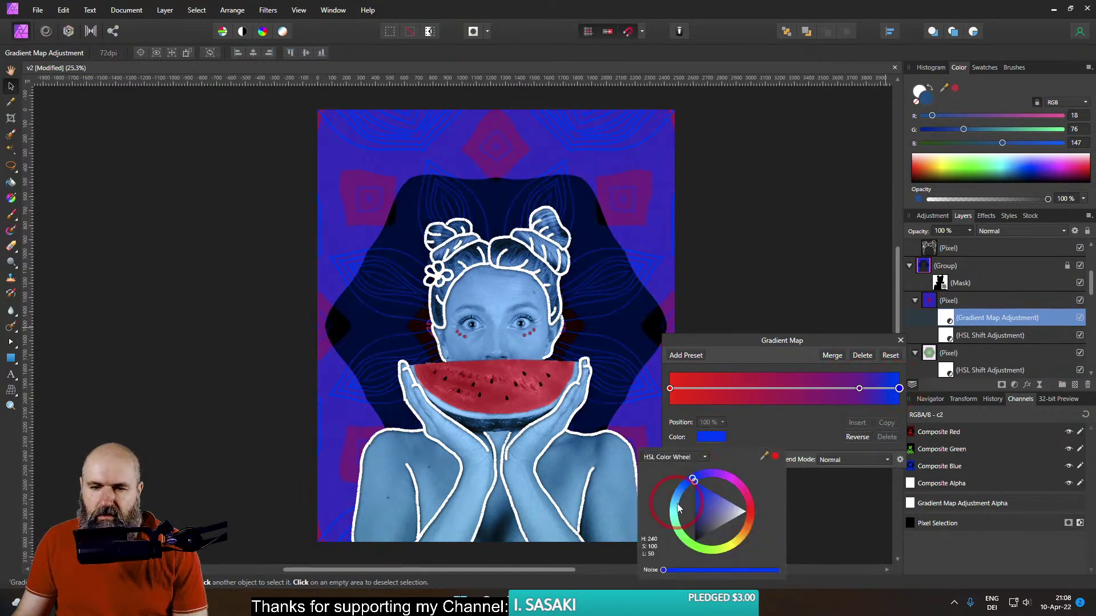
{"action": "left_click_drag", "start_coordinate": [677, 503], "coordinate": [666, 510]}
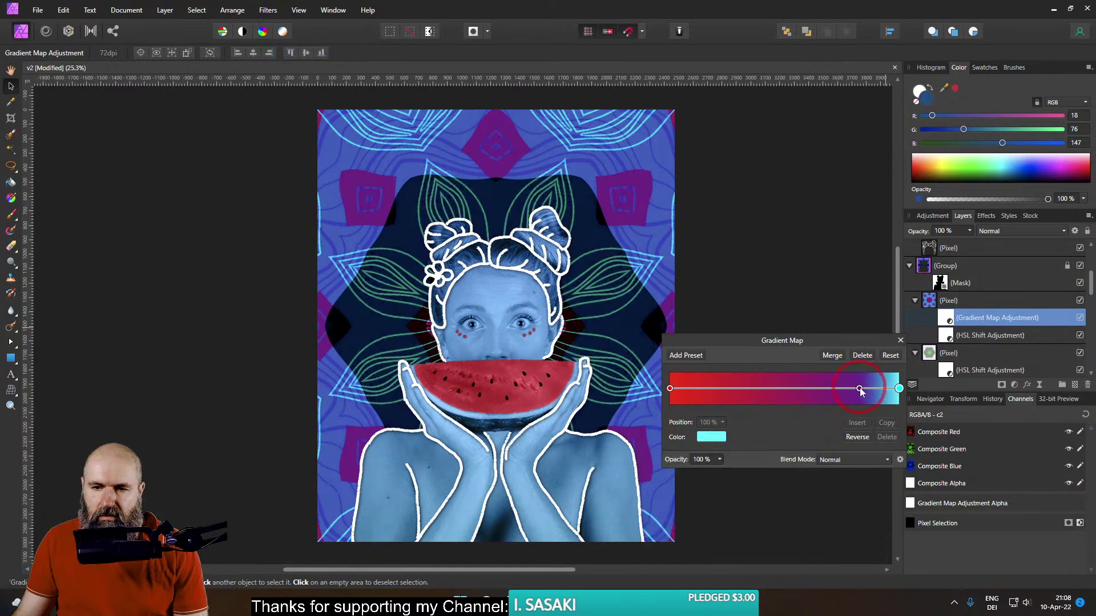
Move the purple gradient stop to 82% and brighten its color, keeping the hue at 288
{"action": "mouse_move", "coordinate": [859, 388]}
{"action": "left_mouse_down"}
{"action": "mouse_move", "coordinate": [887, 390]}
{"action": "mouse_move", "coordinate": [827, 390]}
{"action": "mouse_move", "coordinate": [859, 391]}
{"action": "left_mouse_up"}
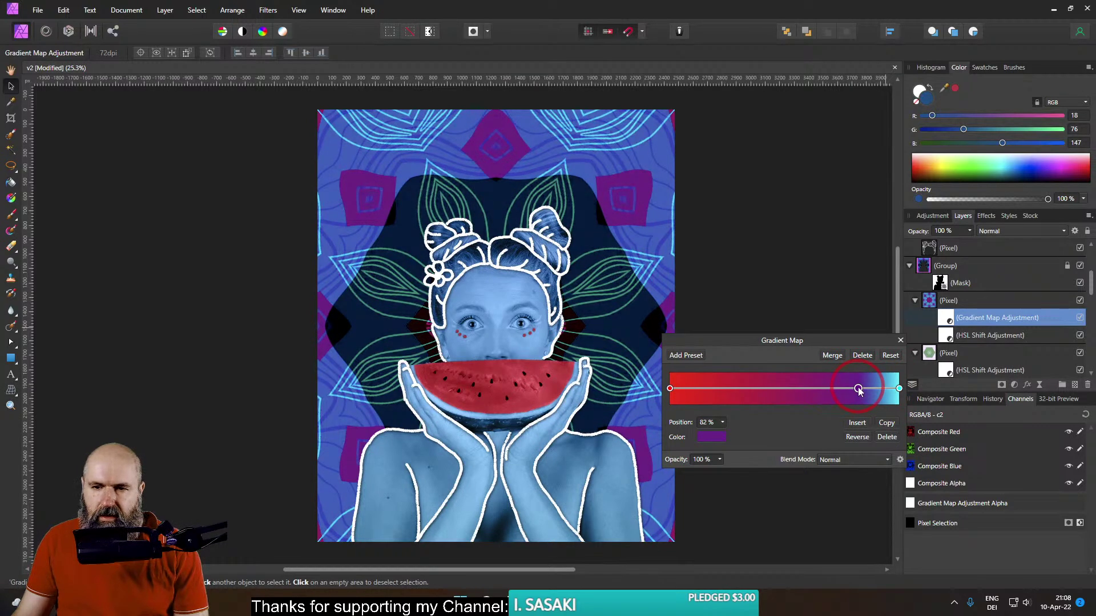
{"action": "left_click", "coordinate": [712, 438]}
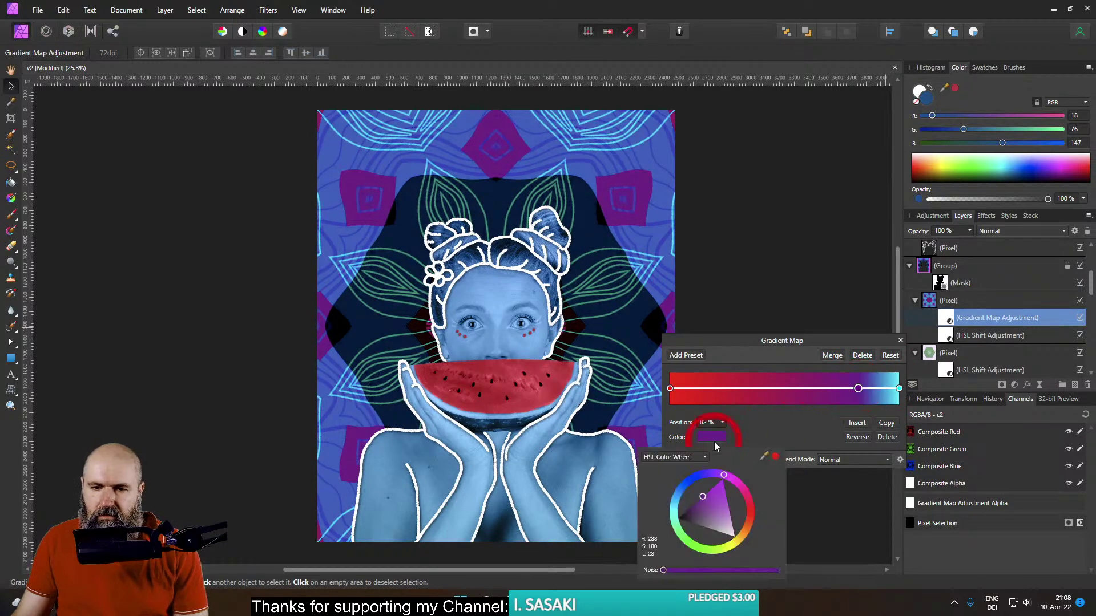
{"action": "left_click", "coordinate": [718, 492]}
{"action": "left_click_drag", "start_coordinate": [720, 495], "coordinate": [723, 476]}
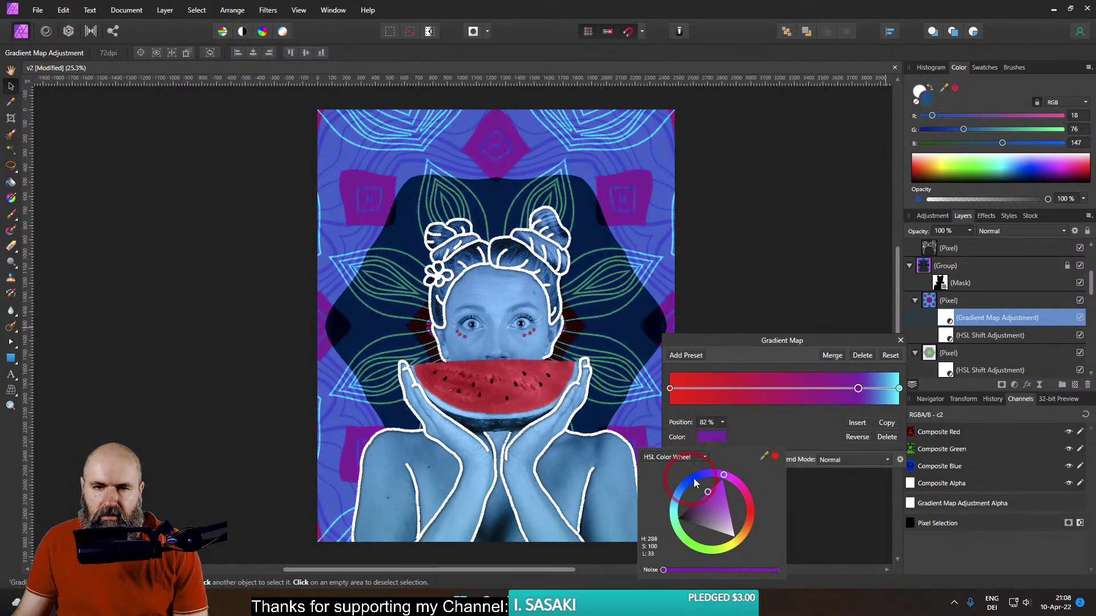
{"action": "left_click", "coordinate": [715, 486]}
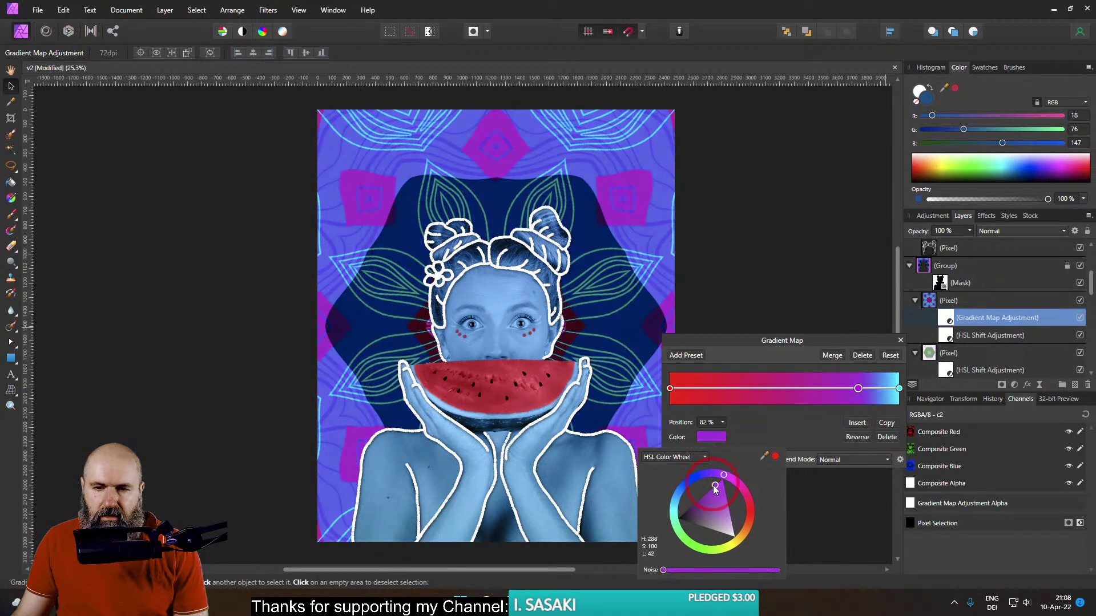
{"action": "left_click", "coordinate": [783, 422]}
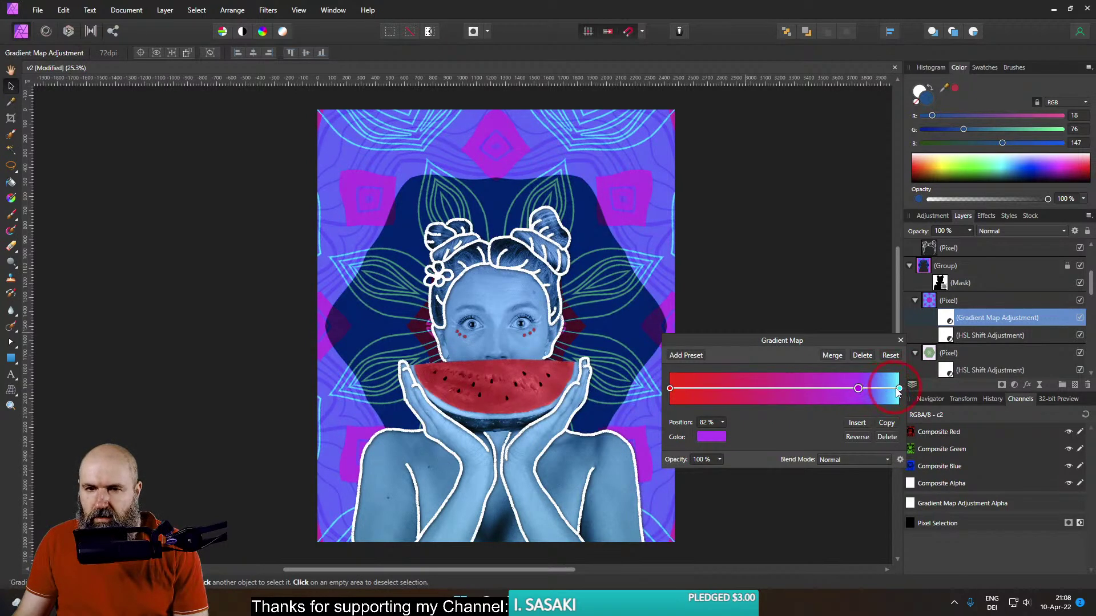
Try additional gradient stops at about 96% and 42%, delete both, and close the gradient map settings
{"action": "left_click_drag", "start_coordinate": [897, 389], "coordinate": [890, 389]}
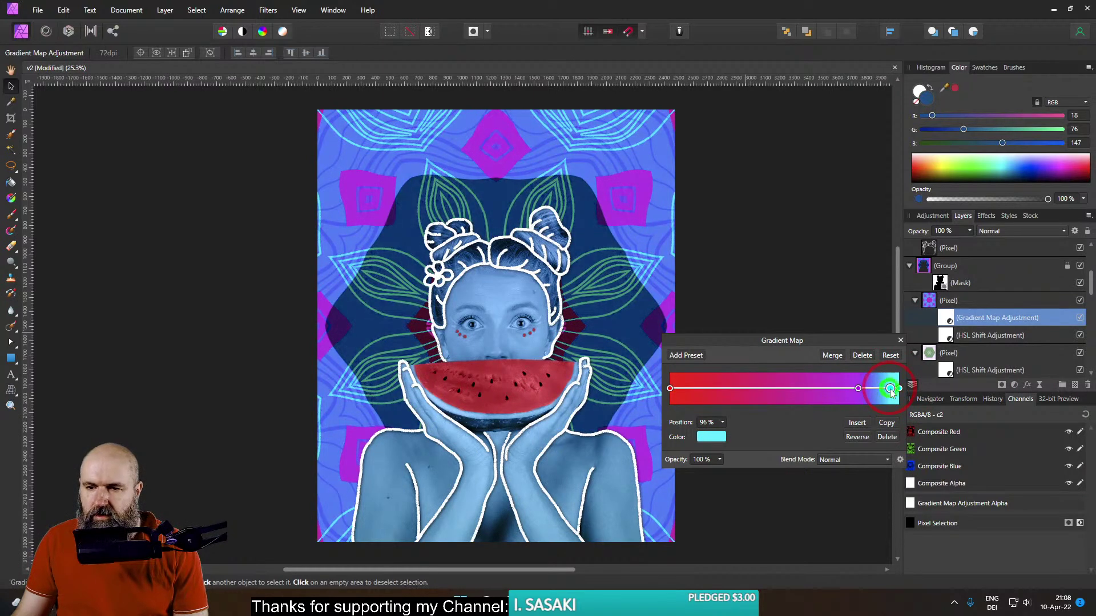
{"action": "left_click", "coordinate": [886, 437]}
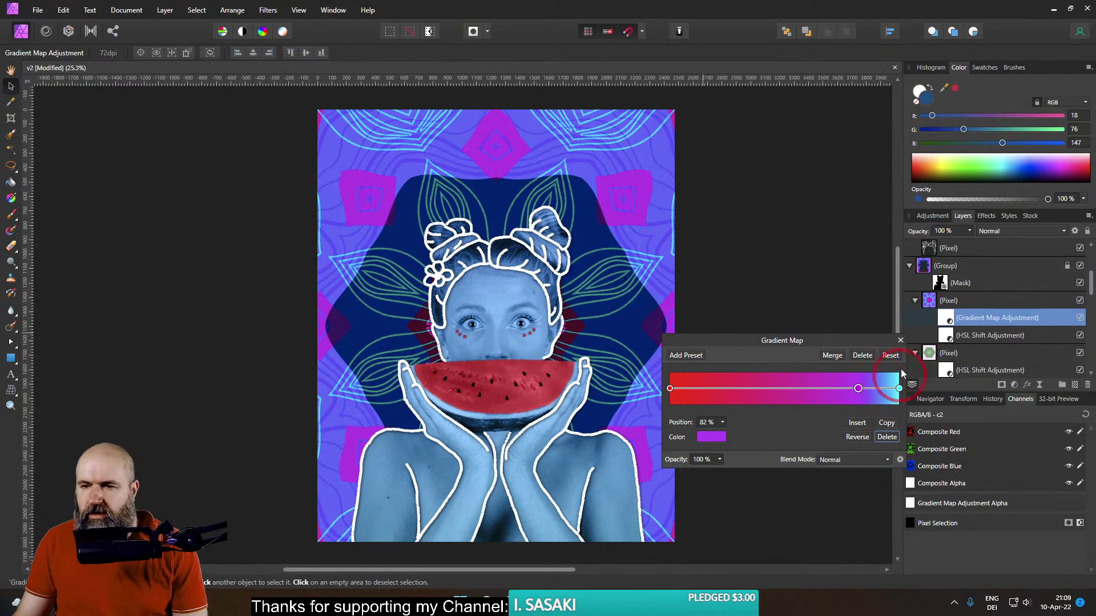
{"action": "left_click", "coordinate": [671, 389]}
{"action": "left_click_drag", "start_coordinate": [745, 388], "coordinate": [768, 389]}
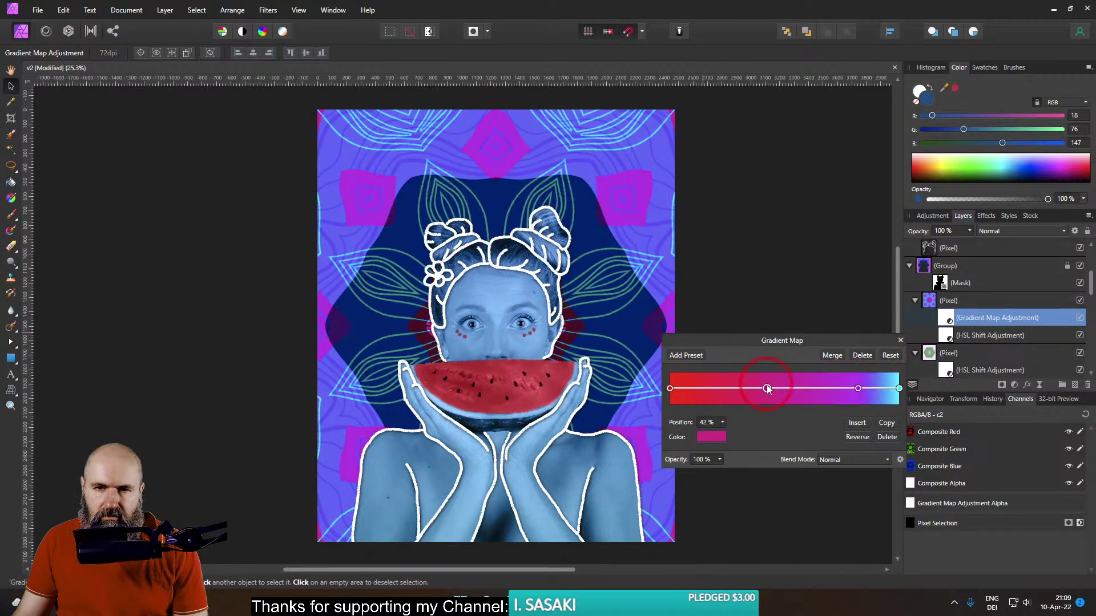
{"action": "left_click", "coordinate": [887, 436]}
{"action": "left_click", "coordinate": [900, 340]}
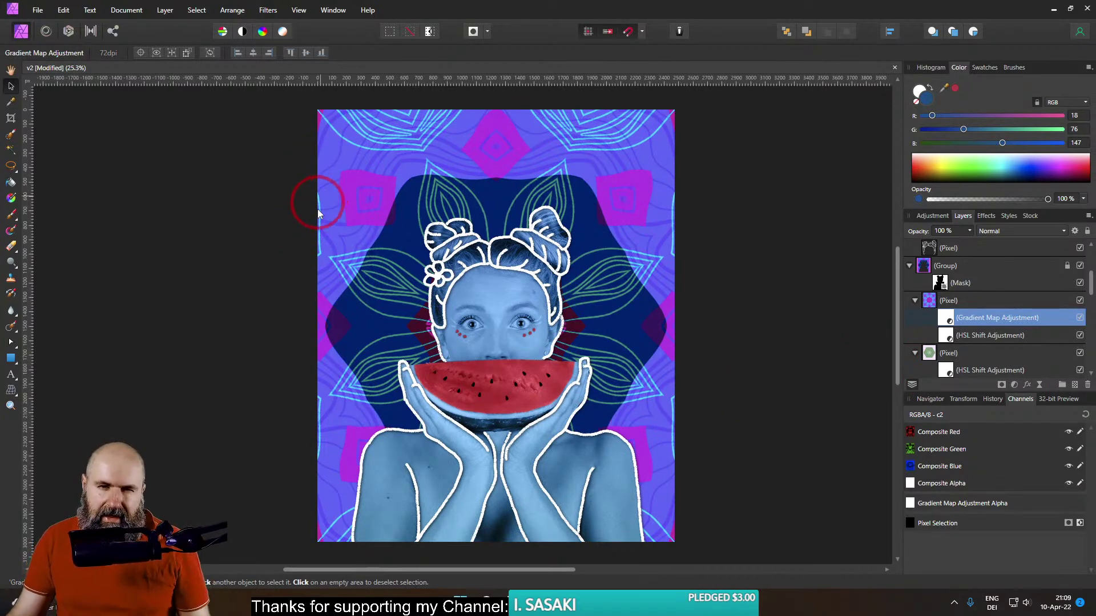
Select both mirrored pattern layers and enlarge them slightly from the center past the canvas edges
{"action": "left_click", "coordinate": [932, 301]}
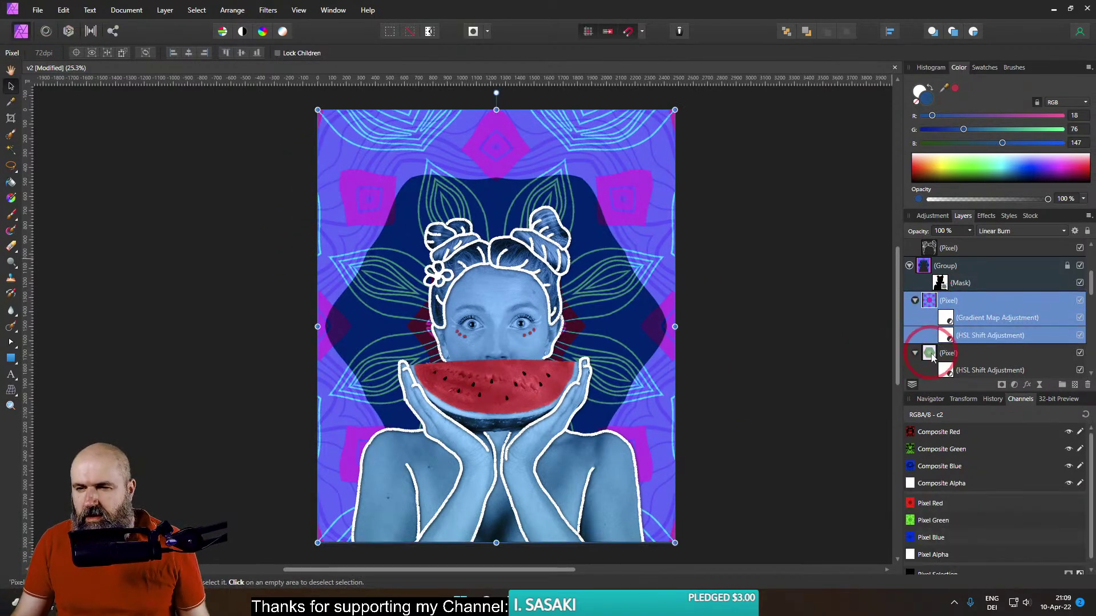
{"action": "left_click", "coordinate": [930, 354]}
{"action": "left_click", "coordinate": [931, 301], "text": "shift"}
{"action": "scroll", "coordinate": [602, 269], "scroll_direction": "down", "scroll_amount": 1}
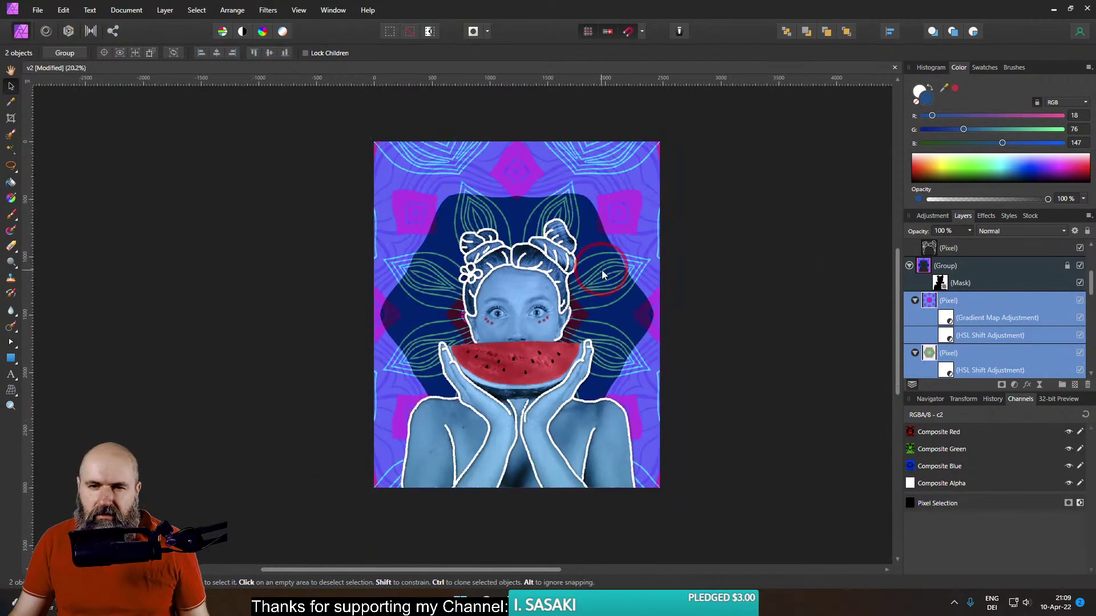
{"action": "left_click_drag", "start_coordinate": [660, 140], "coordinate": [666, 135]}
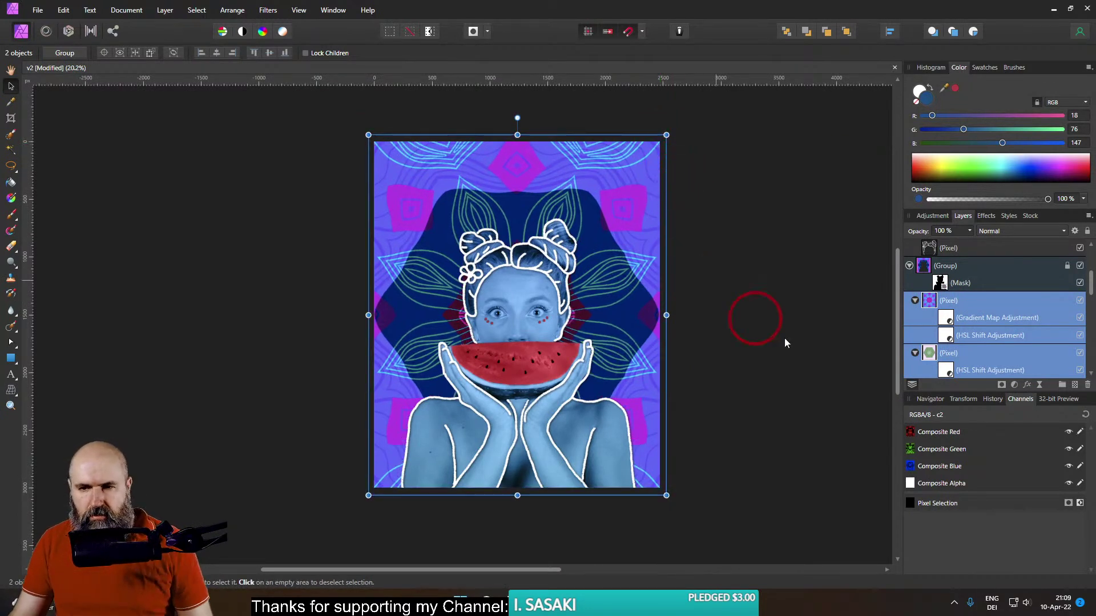
Try a duplicate of the upper mirrored layer in Soft Light blend mode, and delete the duplicate
{"action": "left_click", "coordinate": [929, 305]}
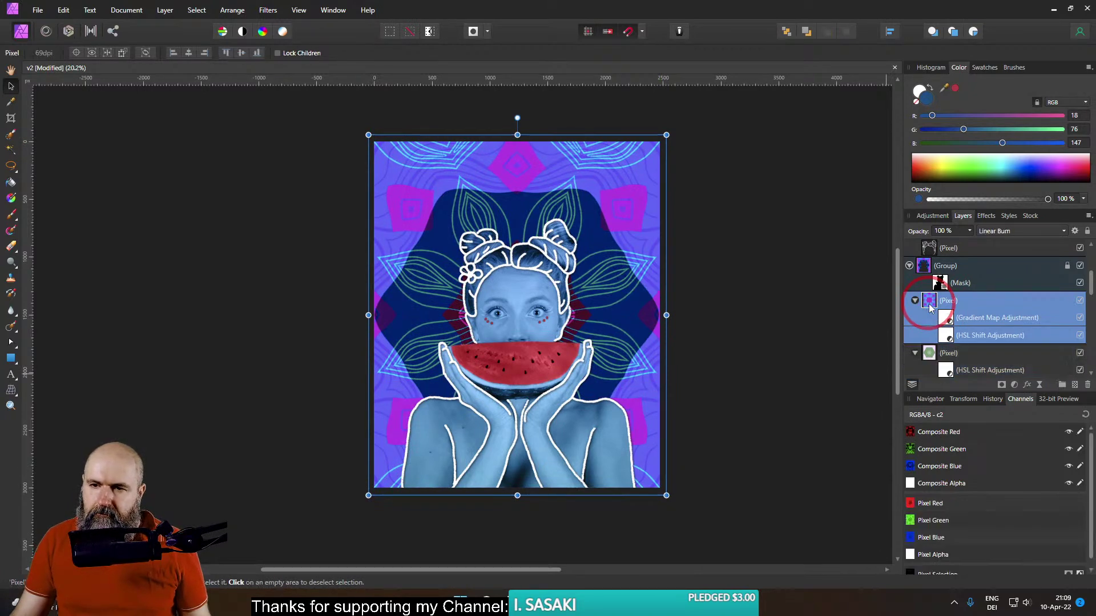
{"action": "right_click", "coordinate": [929, 305]}
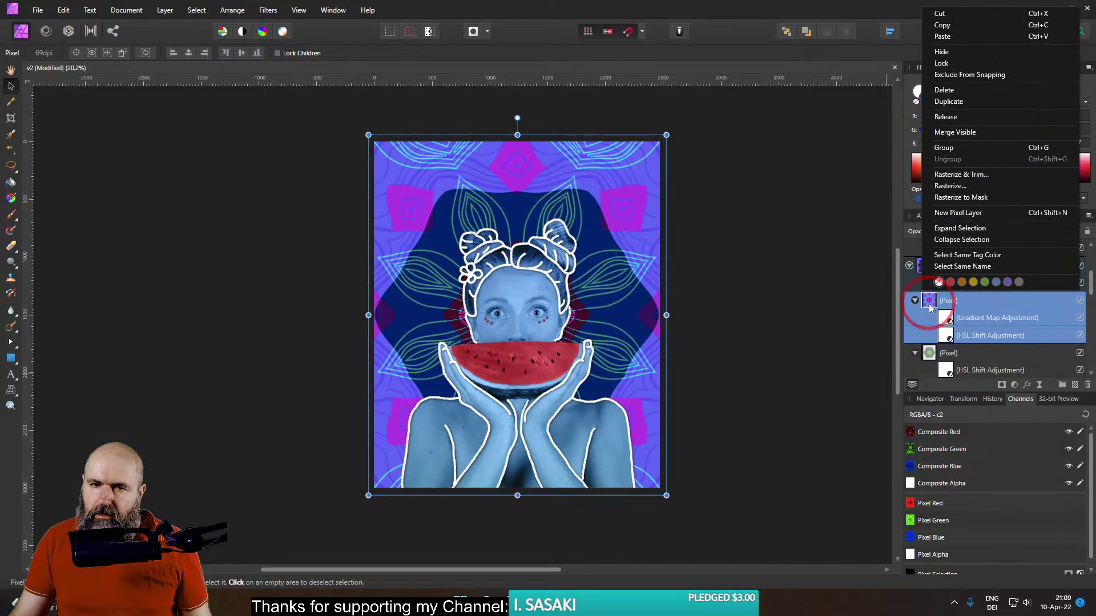
{"action": "left_click", "coordinate": [950, 102]}
{"action": "left_click", "coordinate": [1005, 231]}
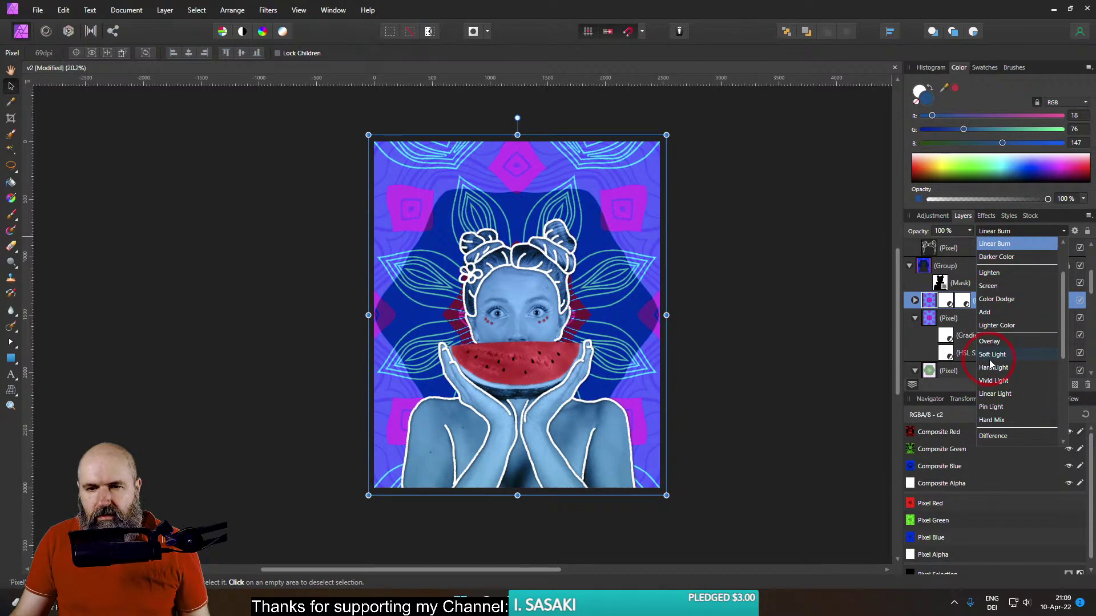
{"action": "left_click", "coordinate": [989, 356]}
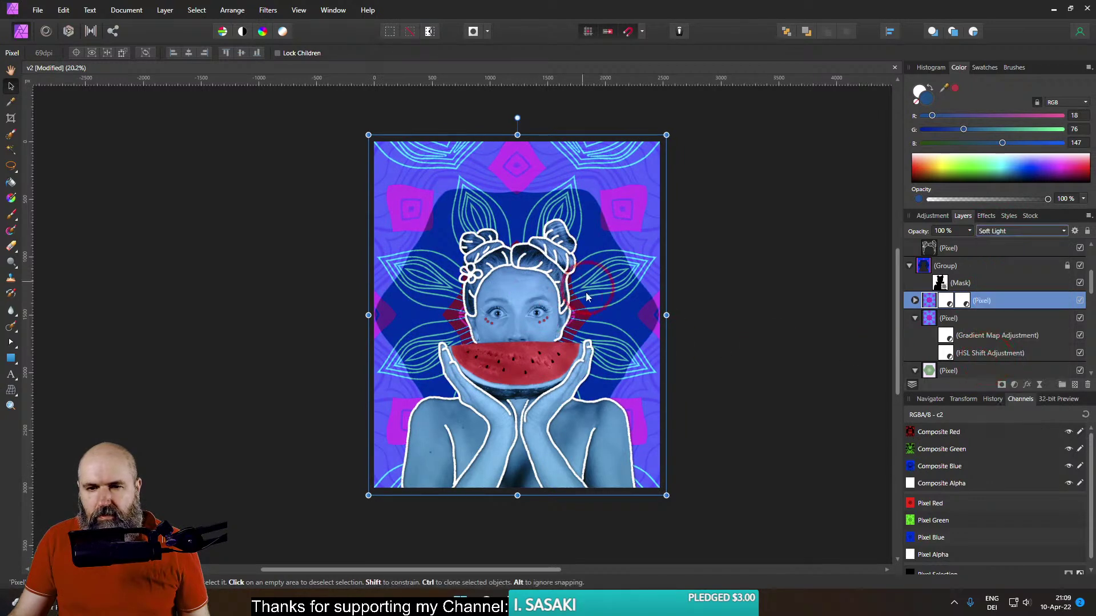
{"action": "left_click", "coordinate": [1086, 386]}
Delete the hidden light blue rectangle layer and its mask near the end of the layer stack
{"action": "scroll", "coordinate": [576, 279], "scroll_direction": "up", "scroll_amount": 2}
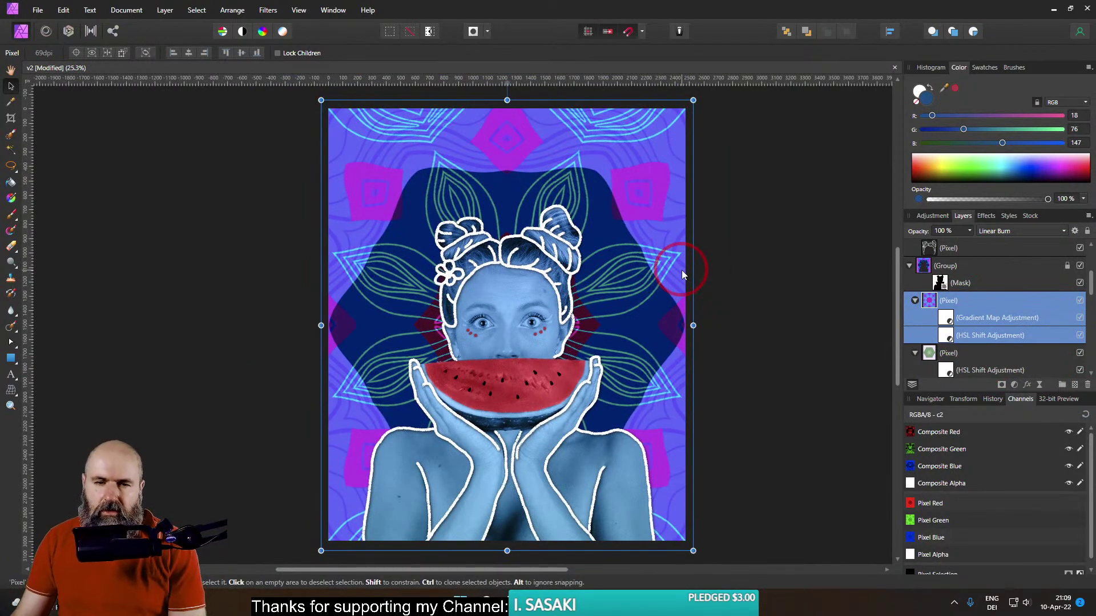
{"action": "scroll", "coordinate": [967, 347], "scroll_direction": "down", "scroll_amount": 3}
{"action": "scroll", "coordinate": [965, 347], "scroll_direction": "down", "scroll_amount": 5}
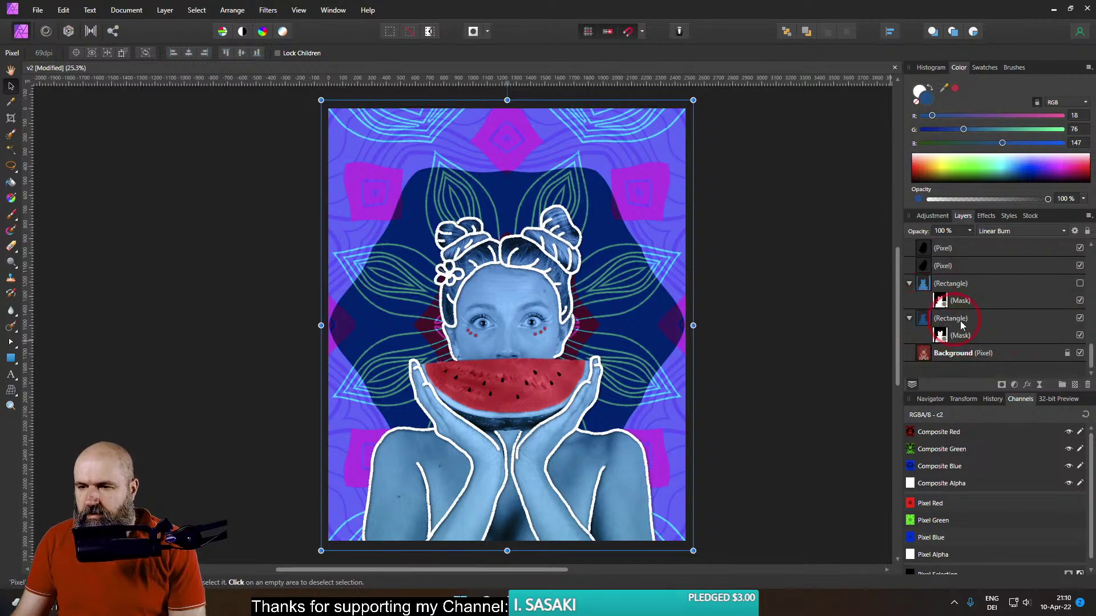
{"action": "left_click", "coordinate": [923, 289]}
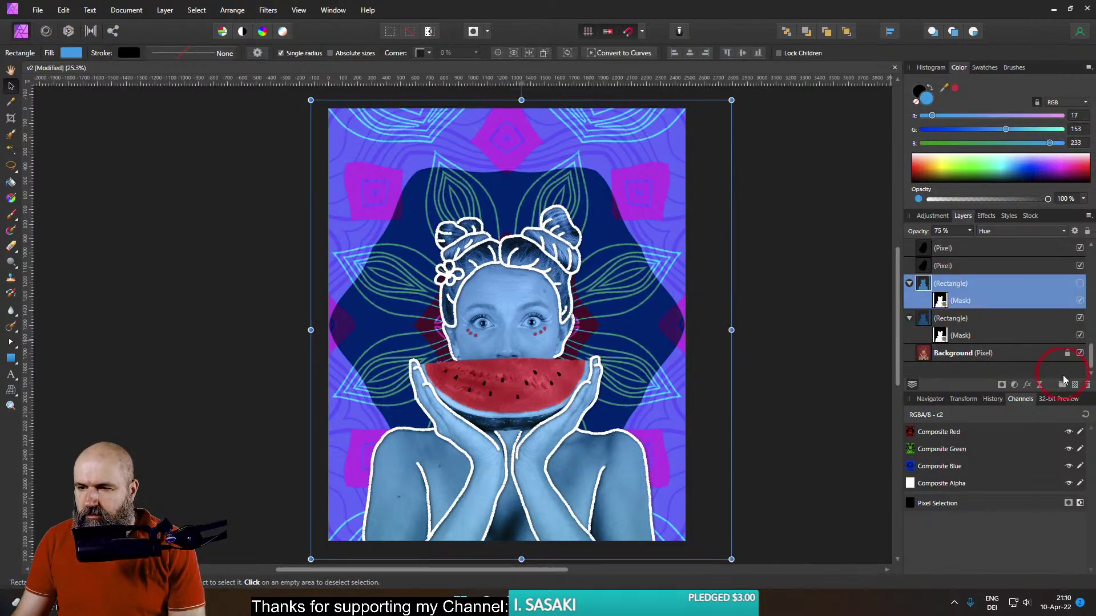
{"action": "left_click", "coordinate": [1087, 386]}
Duplicate the remaining masked blue rectangle above the Background layer and hide the original
{"action": "left_click", "coordinate": [925, 318]}
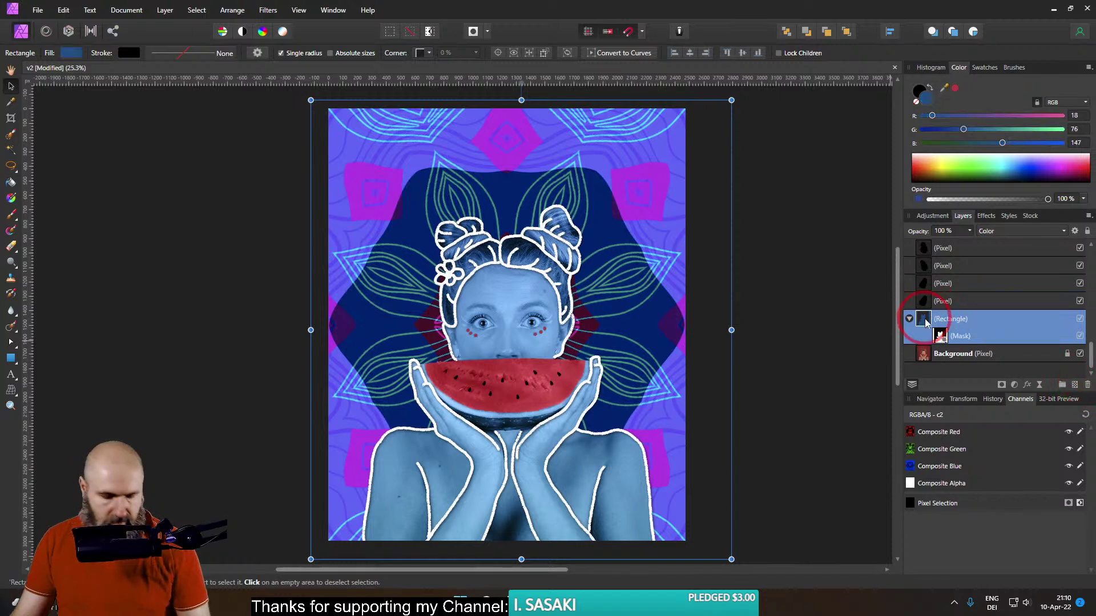
{"action": "key", "text": "ctrl+j"}
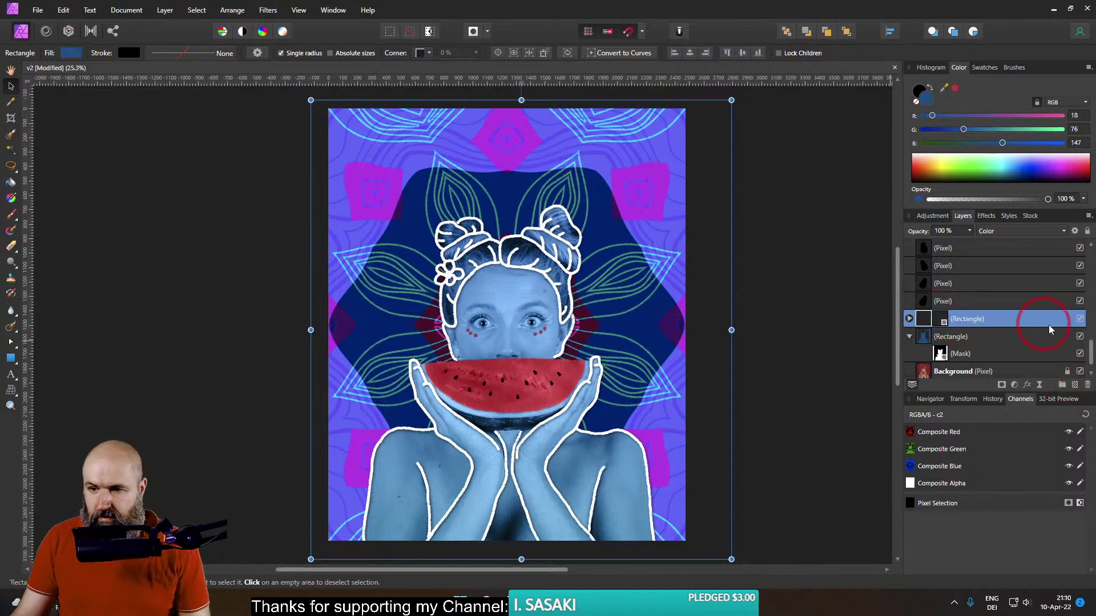
{"action": "left_click", "coordinate": [1080, 336]}
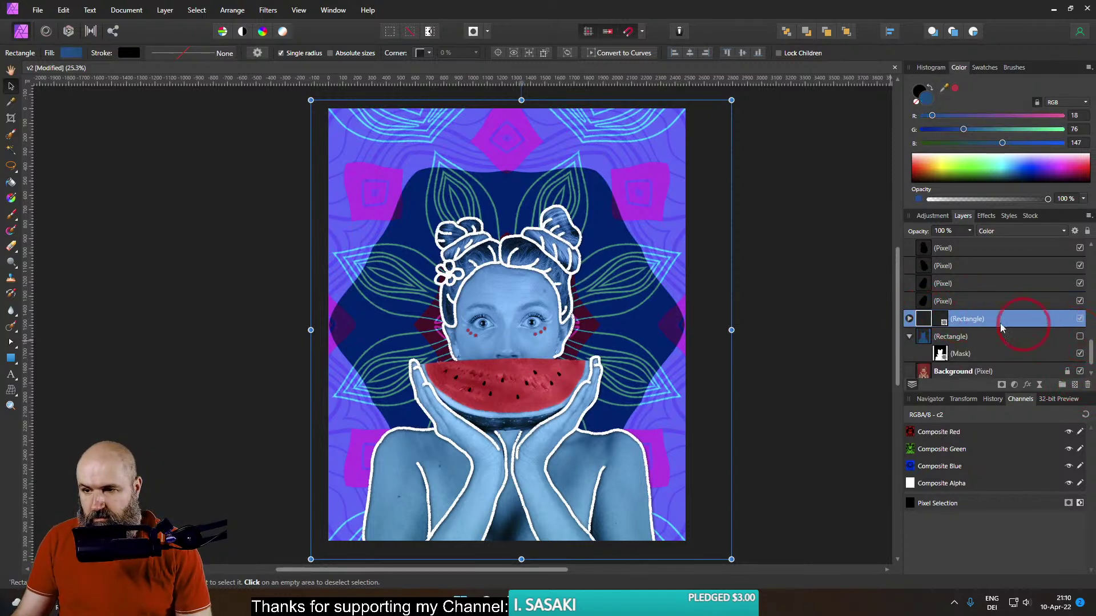
Set the duplicated masked rectangle's fill to bright yellow with H 55, S 100, L 50
{"action": "left_click", "coordinate": [909, 318]}
{"action": "left_click", "coordinate": [928, 318]}
{"action": "left_click", "coordinate": [80, 53]}
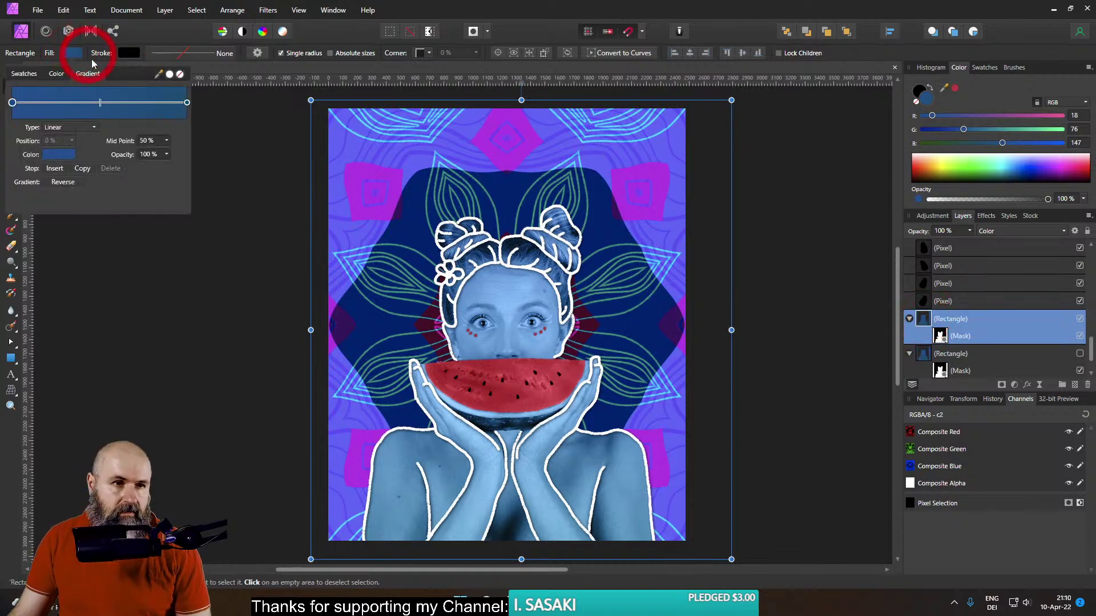
{"action": "left_click", "coordinate": [16, 104]}
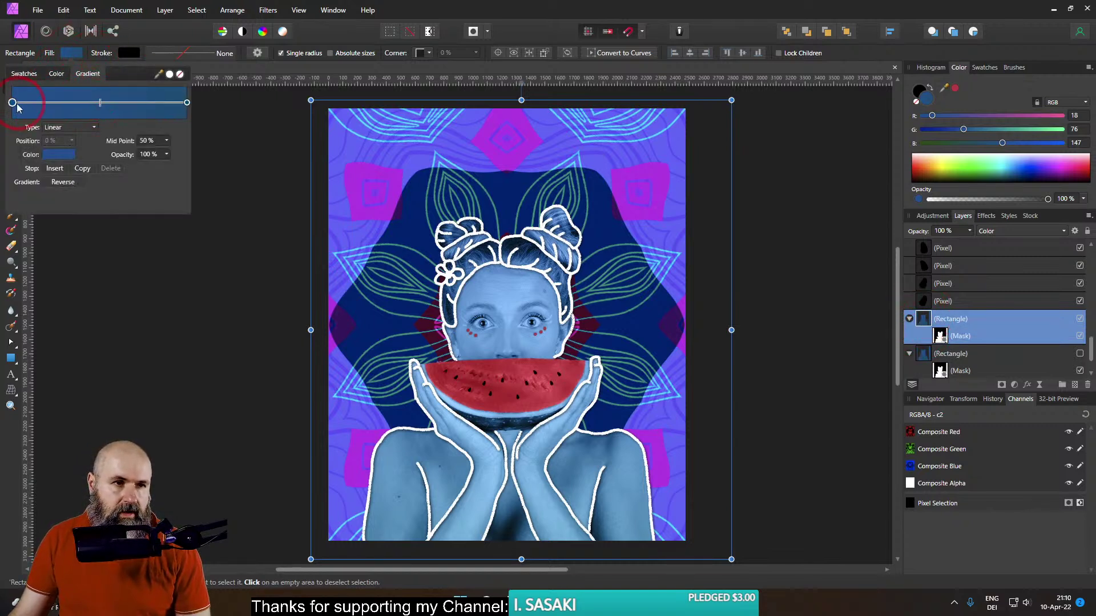
{"action": "left_click", "coordinate": [57, 75]}
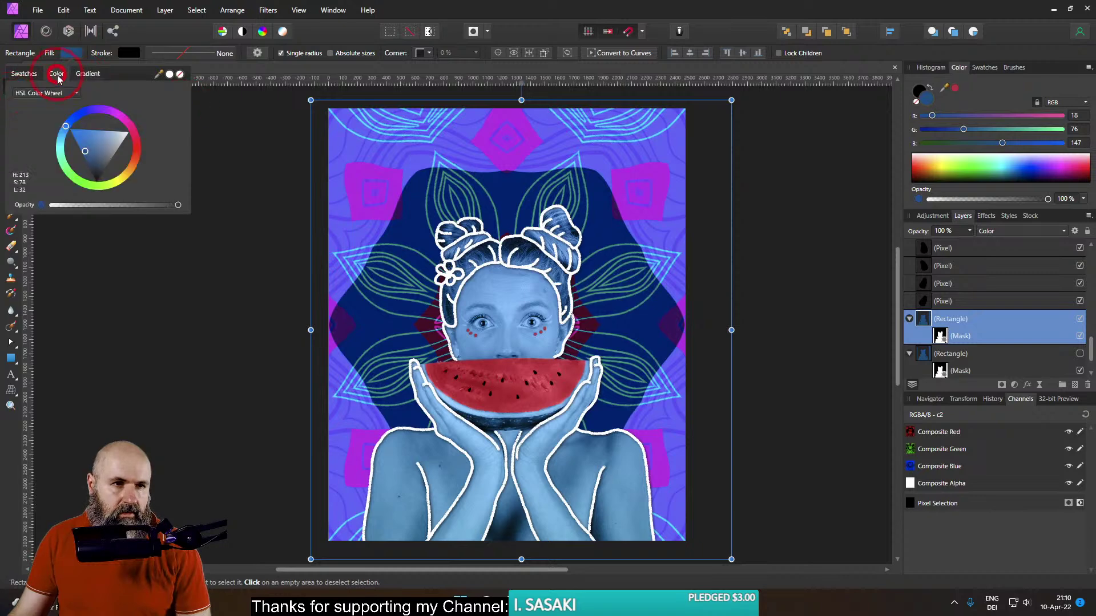
{"action": "mouse_move", "coordinate": [93, 113]}
{"action": "left_mouse_down"}
{"action": "mouse_move", "coordinate": [135, 129]}
{"action": "mouse_move", "coordinate": [131, 194]}
{"action": "mouse_move", "coordinate": [143, 169]}
{"action": "mouse_move", "coordinate": [103, 162]}
{"action": "mouse_move", "coordinate": [32, 111]}
{"action": "mouse_move", "coordinate": [97, 162]}
{"action": "mouse_move", "coordinate": [147, 166]}
{"action": "mouse_move", "coordinate": [137, 119]}
{"action": "mouse_move", "coordinate": [147, 156]}
{"action": "mouse_move", "coordinate": [136, 179]}
{"action": "mouse_move", "coordinate": [154, 153]}
{"action": "mouse_move", "coordinate": [155, 122]}
{"action": "mouse_move", "coordinate": [114, 133]}
{"action": "mouse_move", "coordinate": [100, 153]}
{"action": "mouse_move", "coordinate": [110, 143]}
{"action": "mouse_move", "coordinate": [121, 146]}
{"action": "mouse_move", "coordinate": [99, 151]}
{"action": "mouse_move", "coordinate": [123, 156]}
{"action": "mouse_move", "coordinate": [108, 149]}
{"action": "mouse_move", "coordinate": [118, 153]}
{"action": "mouse_move", "coordinate": [130, 120]}
{"action": "mouse_move", "coordinate": [96, 109]}
{"action": "mouse_move", "coordinate": [125, 115]}
{"action": "mouse_move", "coordinate": [135, 145]}
{"action": "mouse_move", "coordinate": [134, 159]}
{"action": "mouse_move", "coordinate": [89, 184]}
{"action": "mouse_move", "coordinate": [57, 150]}
{"action": "mouse_move", "coordinate": [76, 106]}
{"action": "mouse_move", "coordinate": [108, 93]}
{"action": "mouse_move", "coordinate": [146, 185]}
{"action": "mouse_move", "coordinate": [125, 193]}
{"action": "mouse_move", "coordinate": [110, 174]}
{"action": "mouse_move", "coordinate": [118, 194]}
{"action": "mouse_move", "coordinate": [126, 178]}
{"action": "mouse_move", "coordinate": [112, 188]}
{"action": "mouse_move", "coordinate": [136, 197]}
{"action": "left_mouse_up"}
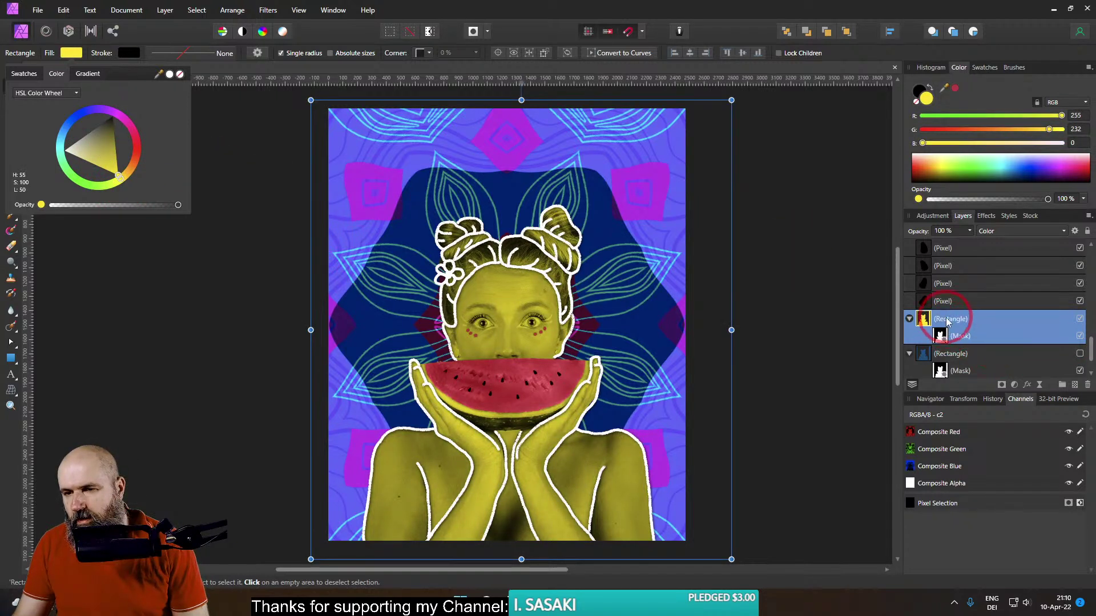
Save the document under the new name v3 in the 14 WK folder
{"action": "left_click_drag", "start_coordinate": [1090, 349], "coordinate": [1089, 239]}
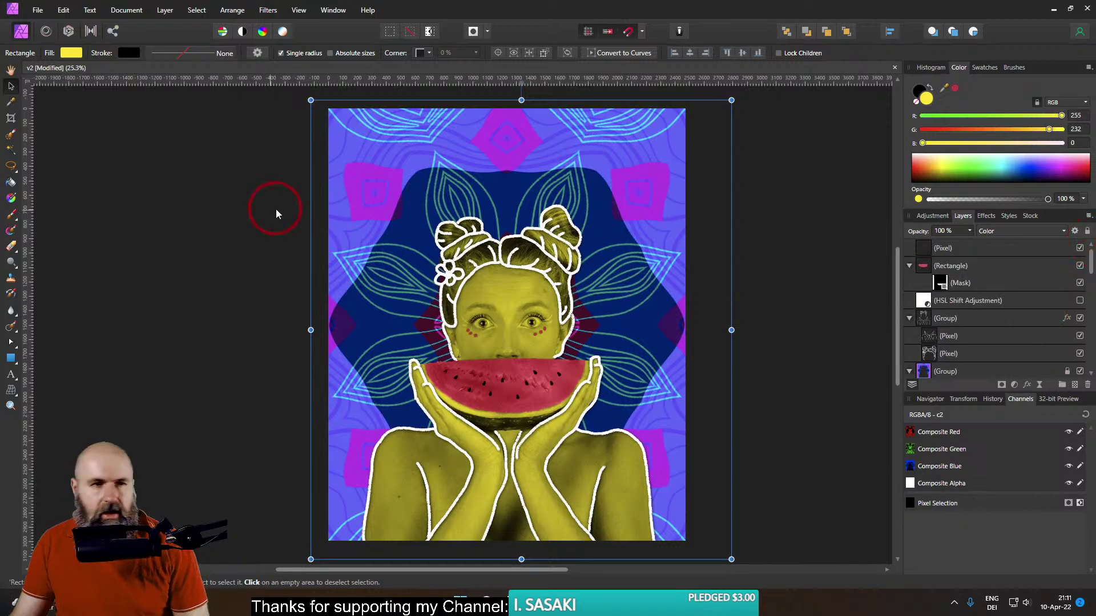
{"action": "left_click", "coordinate": [37, 10]}
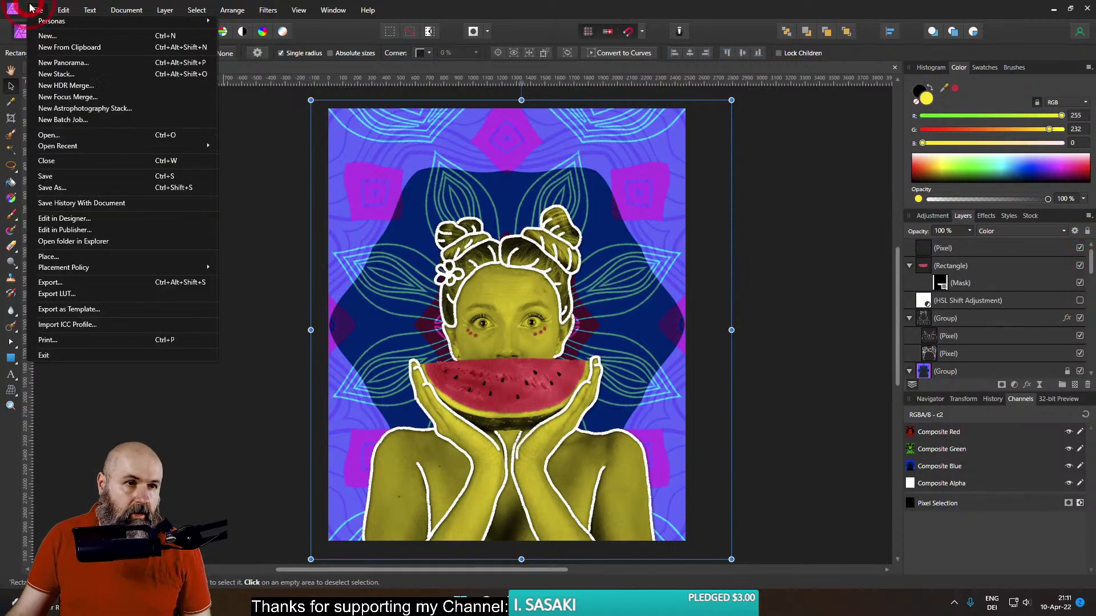
{"action": "left_click", "coordinate": [71, 186]}
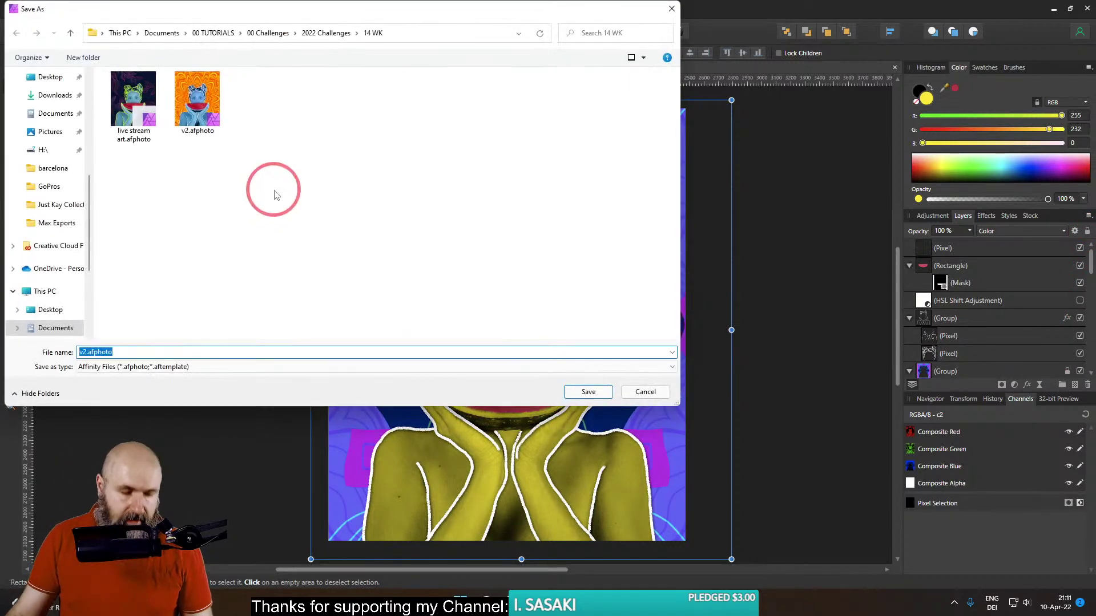
{"action": "type", "text": "v3"}
{"action": "key", "text": "Return"}
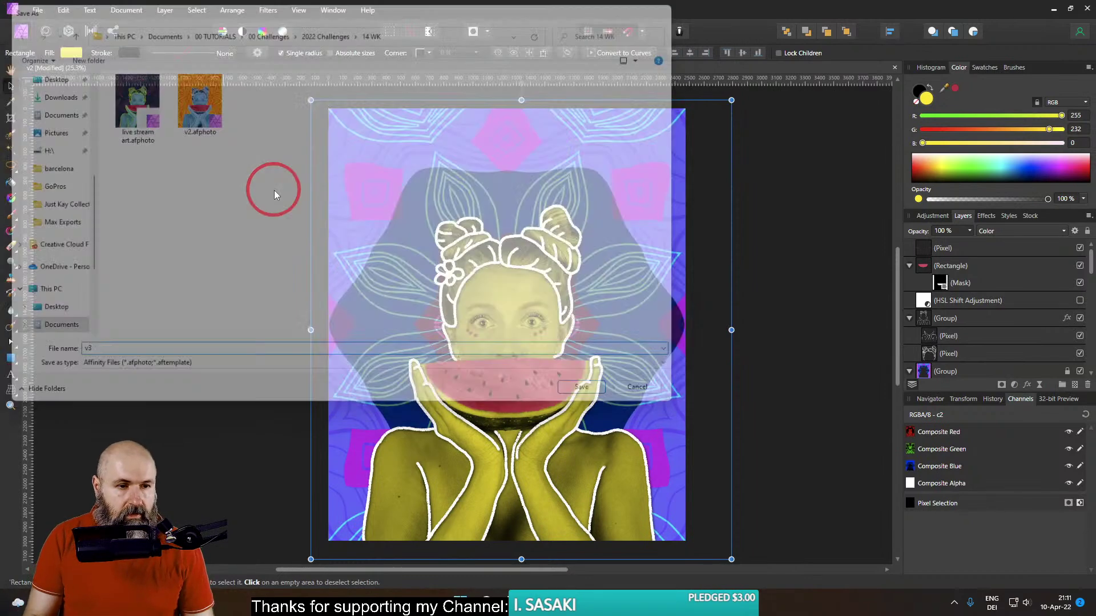
Delete the hidden blue rectangle and its mask directly above the Background layer
{"action": "scroll", "coordinate": [986, 345], "scroll_direction": "down", "scroll_amount": 5}
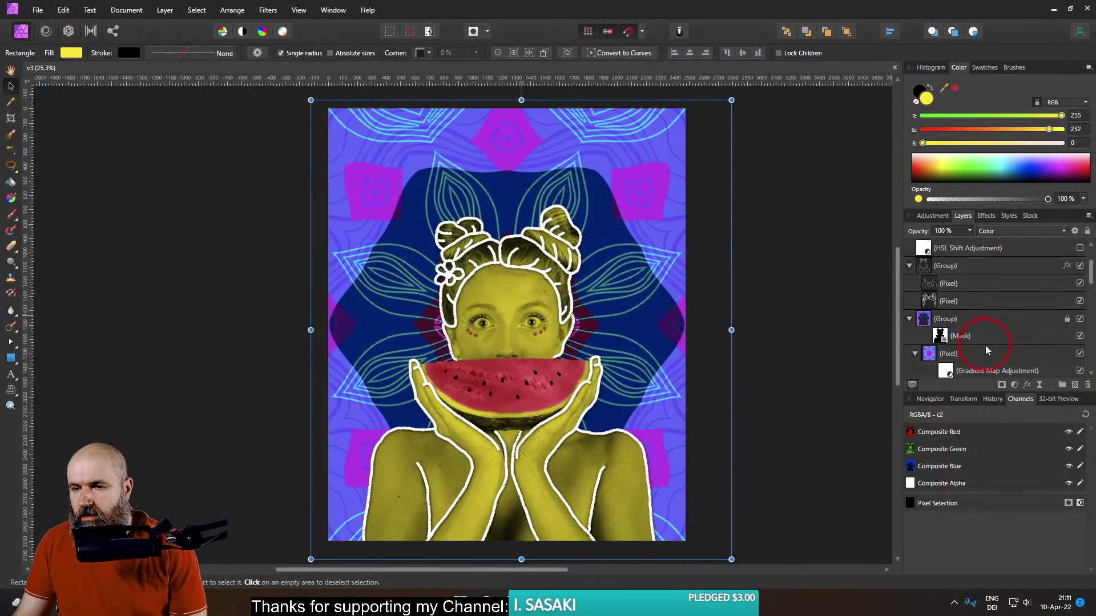
{"action": "scroll", "coordinate": [991, 344], "scroll_direction": "down", "scroll_amount": 3}
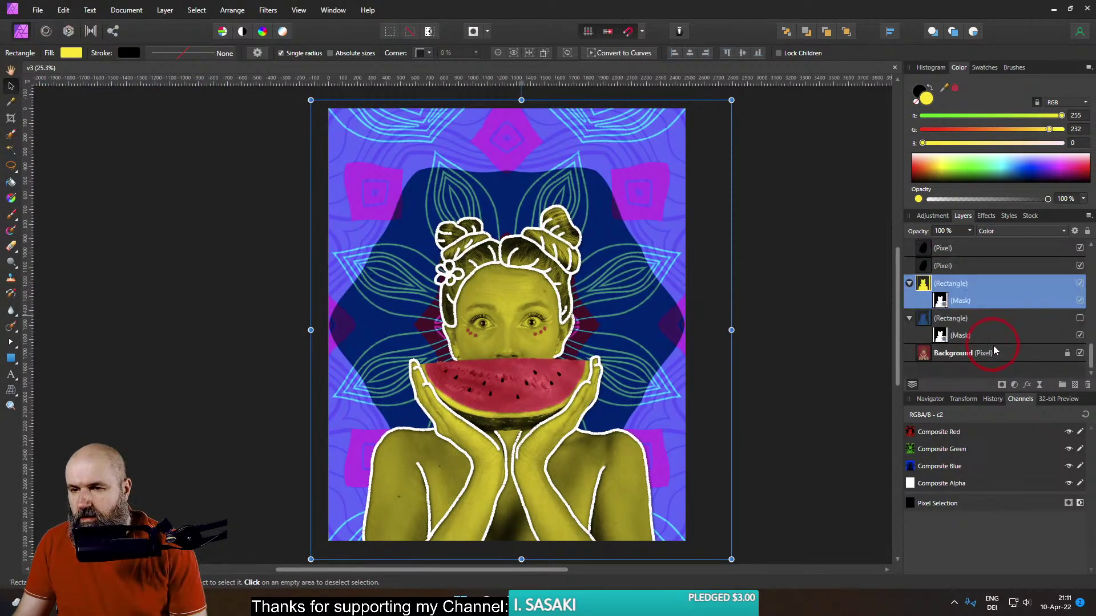
{"action": "left_click", "coordinate": [924, 317]}
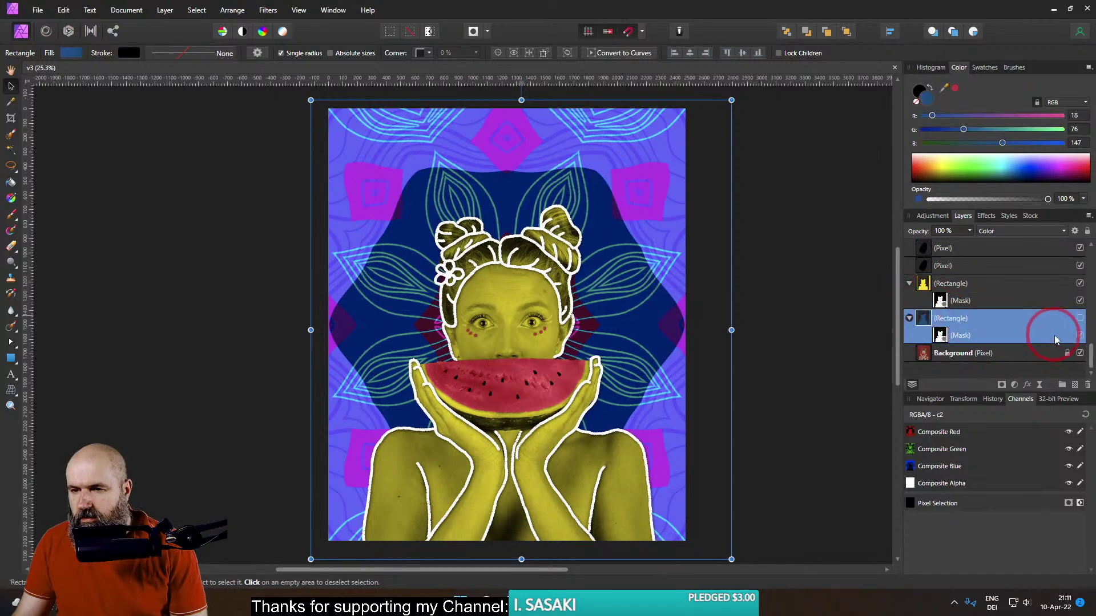
{"action": "left_click", "coordinate": [1086, 386]}
Add a Black and White adjustment to the Background photo layer
{"action": "left_click", "coordinate": [1015, 384]}
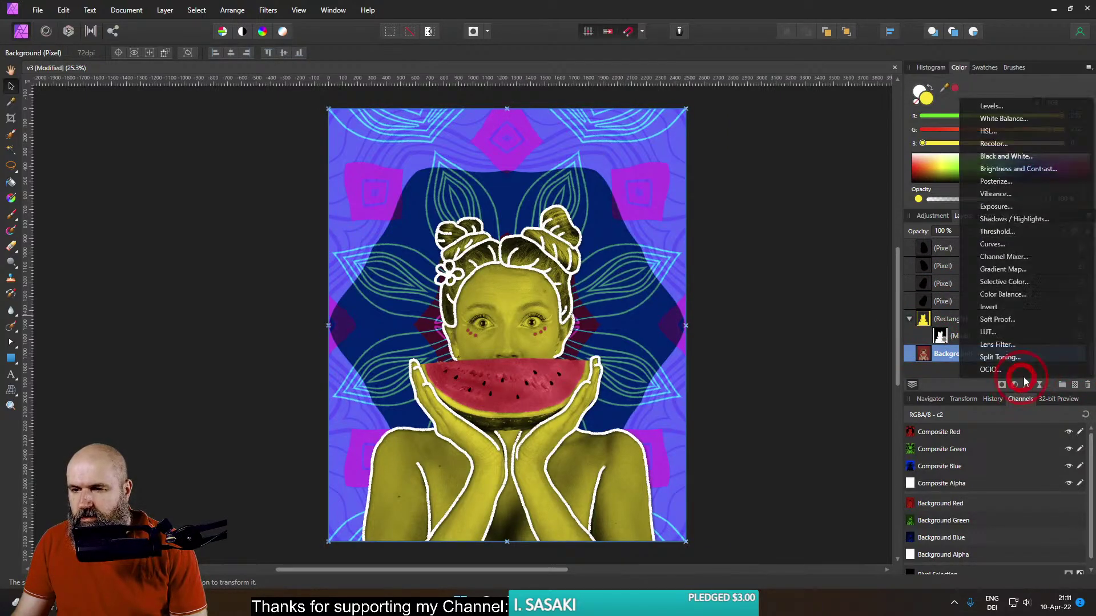
{"action": "left_click", "coordinate": [1005, 155]}
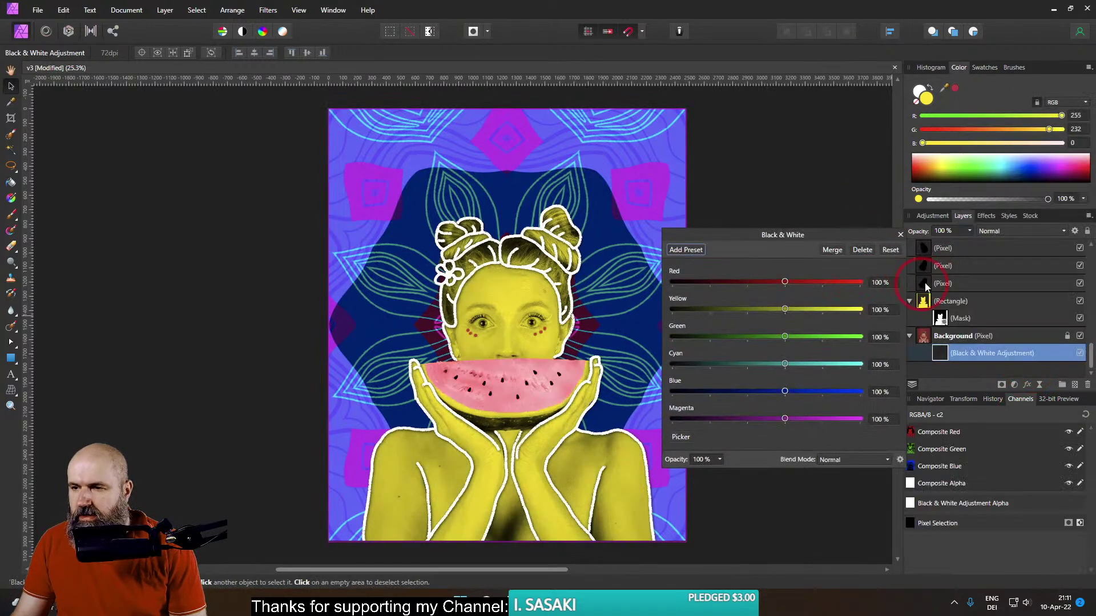
{"action": "left_click_drag", "start_coordinate": [744, 240], "coordinate": [769, 234]}
Set the Black & White adjustment to Red 71%, Yellow 136%, Green 145%, Cyan -174%, Blue 160% and Magenta 36%
{"action": "left_click", "coordinate": [810, 278]}
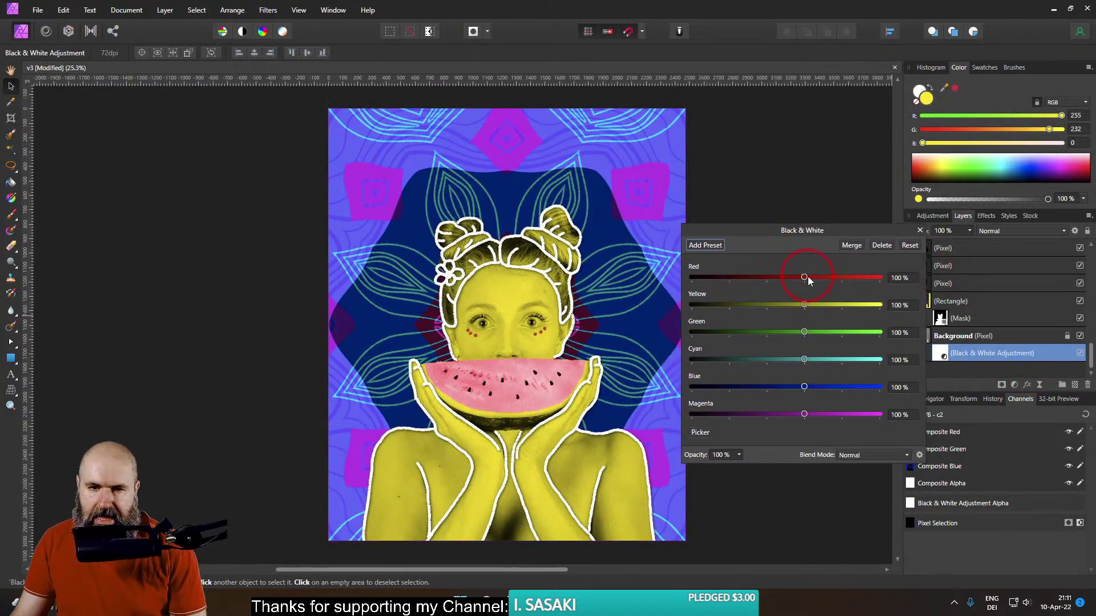
{"action": "mouse_move", "coordinate": [807, 279]}
{"action": "left_mouse_down"}
{"action": "mouse_move", "coordinate": [779, 281]}
{"action": "mouse_move", "coordinate": [793, 278]}
{"action": "left_mouse_up"}
{"action": "left_click_drag", "start_coordinate": [804, 305], "coordinate": [821, 334]}
{"action": "left_click_drag", "start_coordinate": [804, 359], "coordinate": [702, 357]}
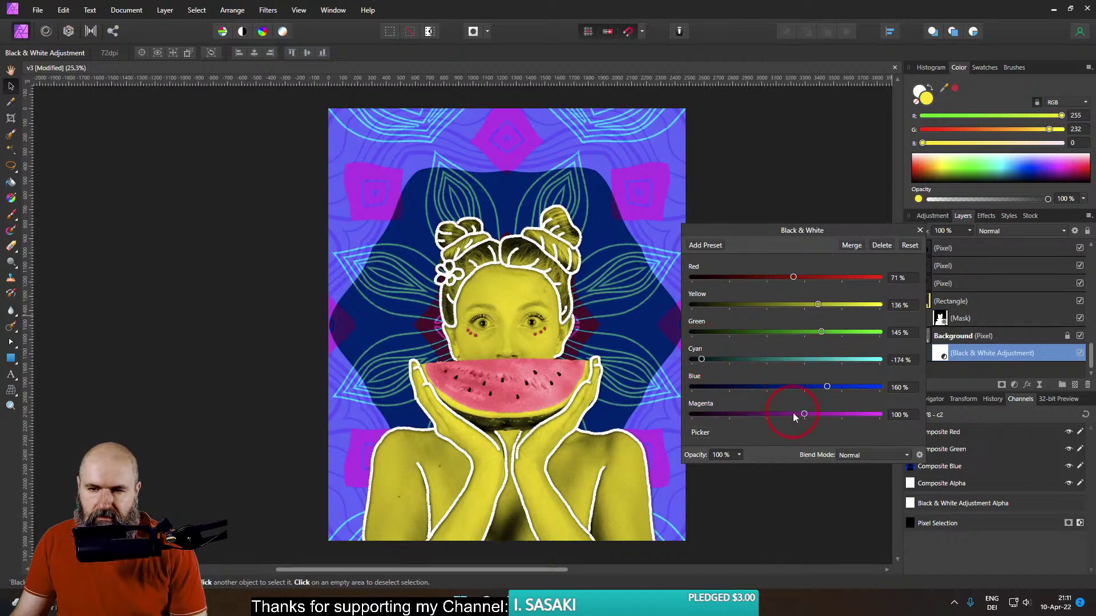
{"action": "left_click_drag", "start_coordinate": [804, 412], "coordinate": [780, 411]}
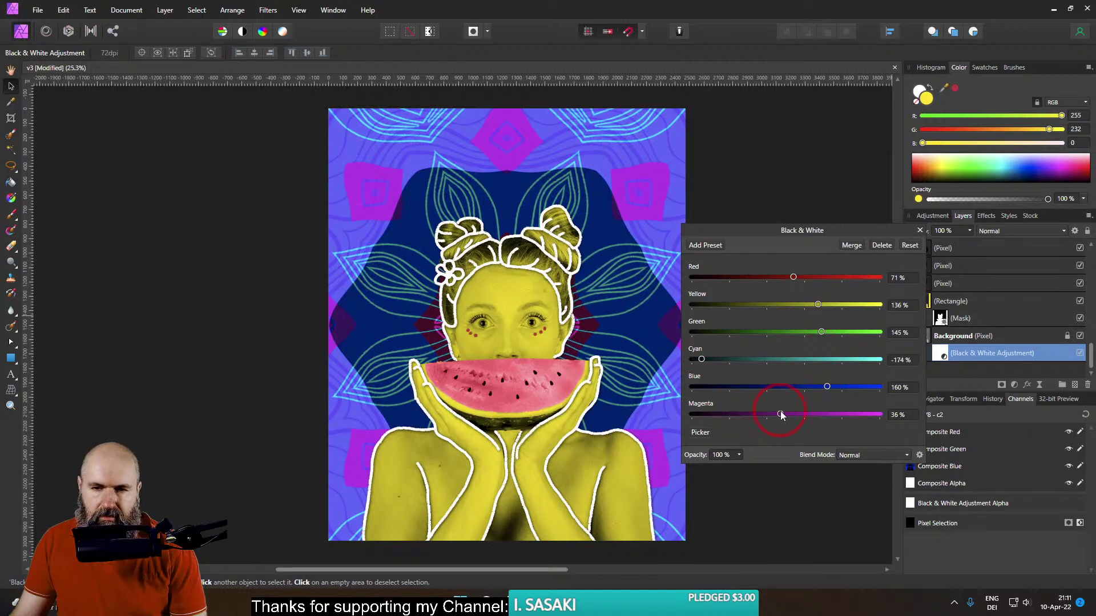
{"action": "left_click", "coordinate": [796, 278]}
{"action": "mouse_move", "coordinate": [796, 278]}
{"action": "left_mouse_down"}
{"action": "mouse_move", "coordinate": [809, 278]}
{"action": "mouse_move", "coordinate": [794, 278]}
{"action": "left_mouse_up"}
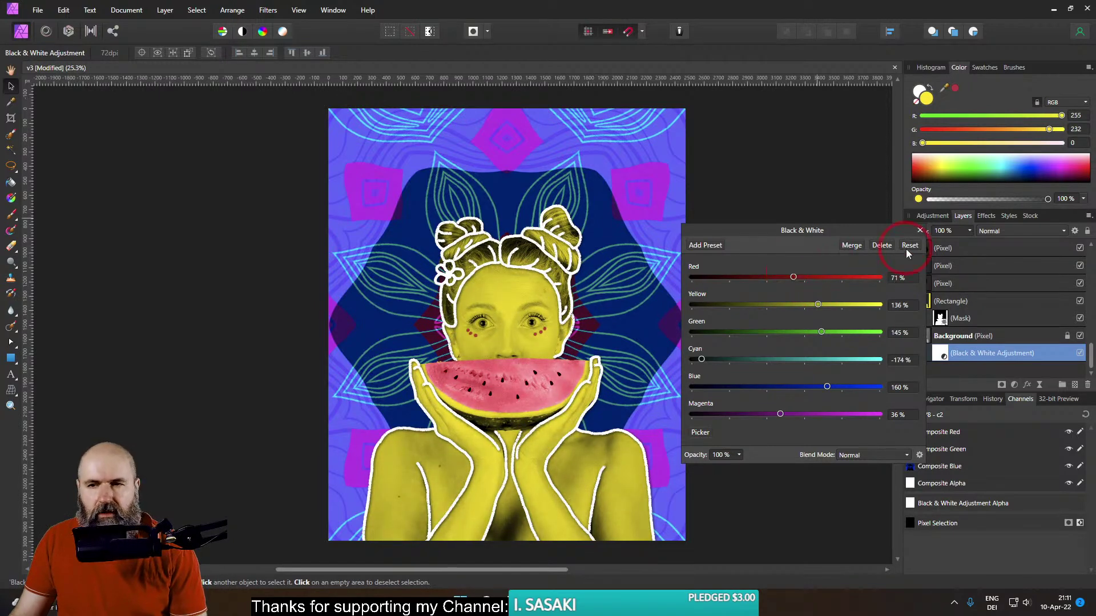
{"action": "left_click", "coordinate": [919, 231]}
Change the figure's tint rectangle to an orange-yellow fill with H 43, S 100, L 50
{"action": "left_click", "coordinate": [637, 306]}
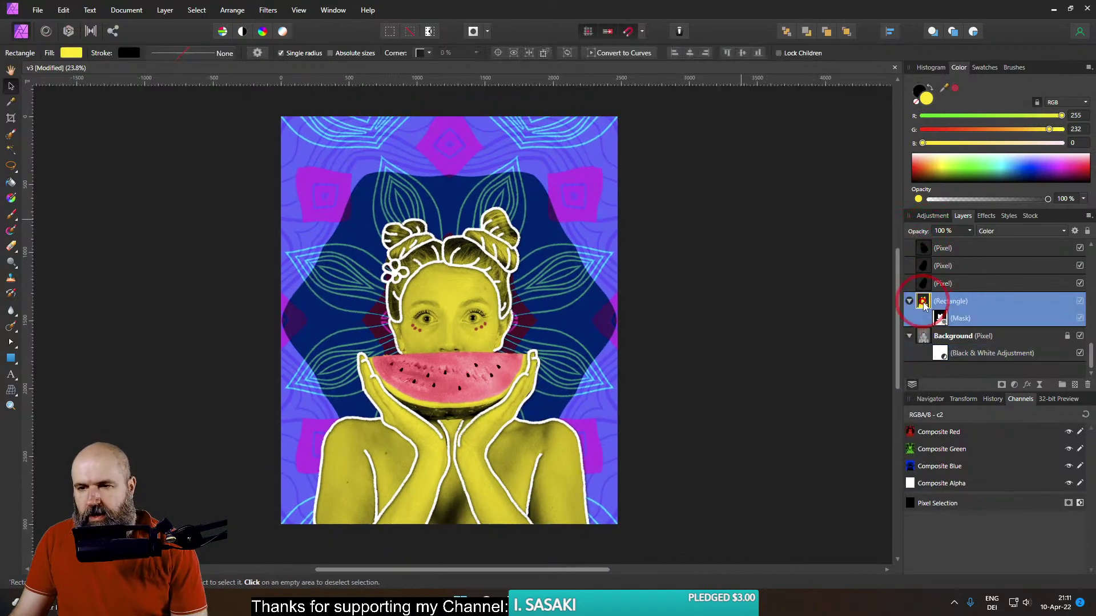
{"action": "left_click", "coordinate": [72, 53]}
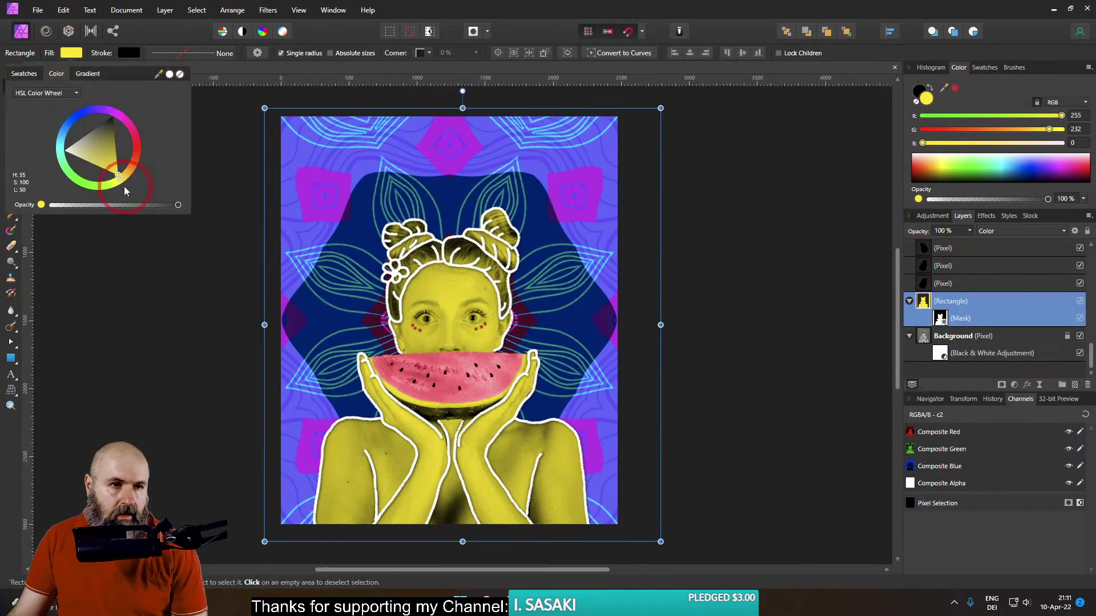
{"action": "mouse_move", "coordinate": [121, 180]}
{"action": "left_mouse_down"}
{"action": "mouse_move", "coordinate": [140, 169]}
{"action": "mouse_move", "coordinate": [147, 143]}
{"action": "mouse_move", "coordinate": [120, 181]}
{"action": "mouse_move", "coordinate": [75, 180]}
{"action": "mouse_move", "coordinate": [94, 185]}
{"action": "mouse_move", "coordinate": [128, 156]}
{"action": "mouse_move", "coordinate": [108, 149]}
{"action": "mouse_move", "coordinate": [109, 173]}
{"action": "mouse_move", "coordinate": [132, 187]}
{"action": "mouse_move", "coordinate": [125, 178]}
{"action": "mouse_move", "coordinate": [111, 189]}
{"action": "mouse_move", "coordinate": [133, 181]}
{"action": "left_mouse_up"}
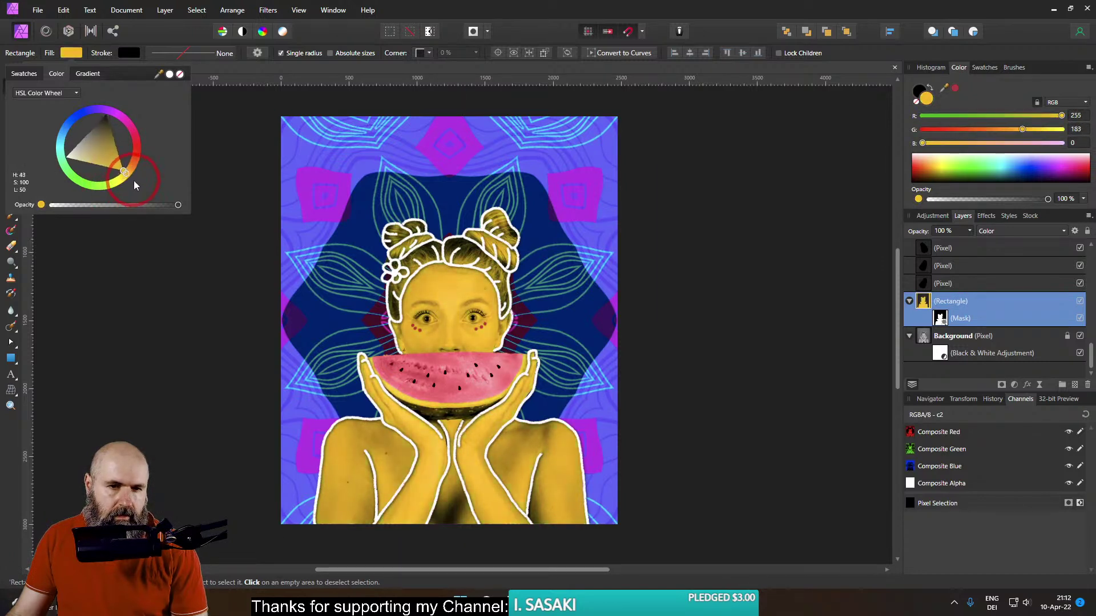
Switch the tint rectangle's fill to RGB sliders and set a light green of R 175, G 202, B 87
{"action": "left_click", "coordinate": [57, 92]}
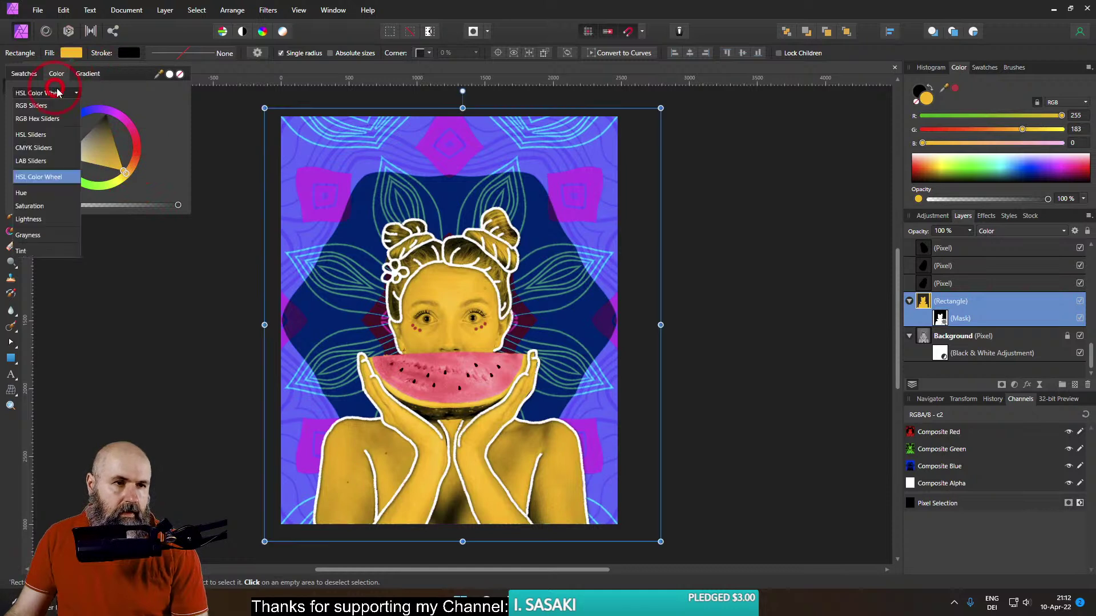
{"action": "left_click", "coordinate": [43, 106]}
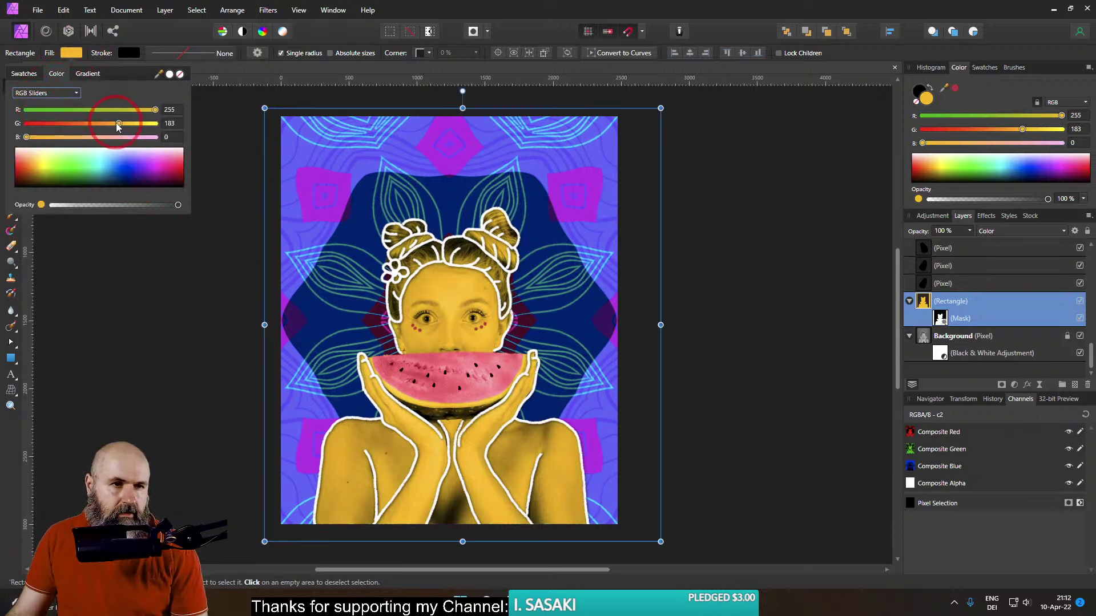
{"action": "left_click_drag", "start_coordinate": [115, 122], "coordinate": [70, 142]}
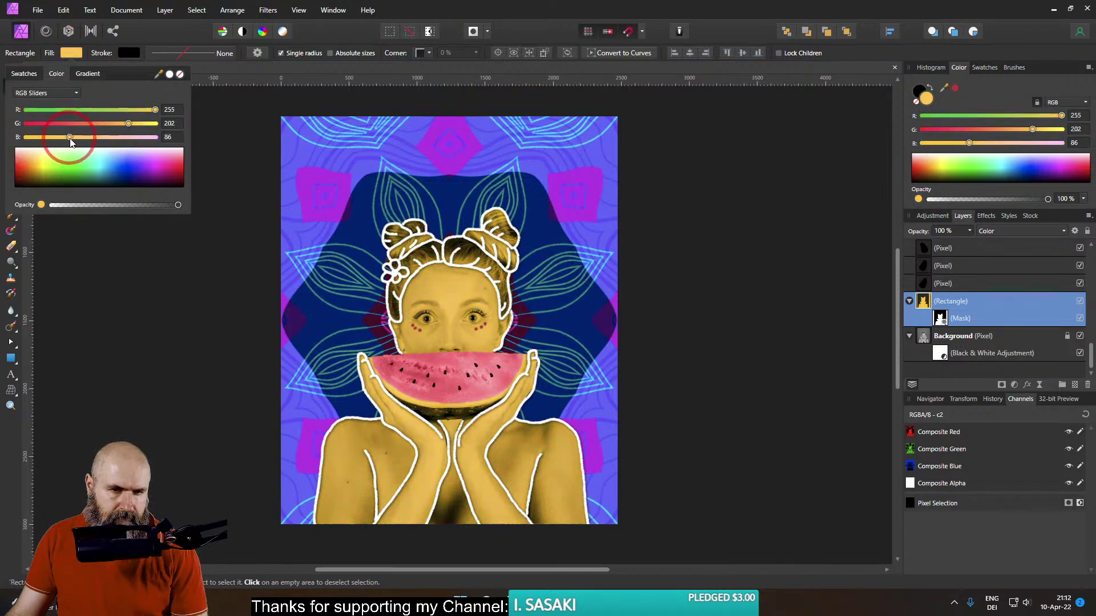
{"action": "left_click_drag", "start_coordinate": [155, 109], "coordinate": [116, 111]}
{"action": "left_click", "coordinate": [71, 53]}
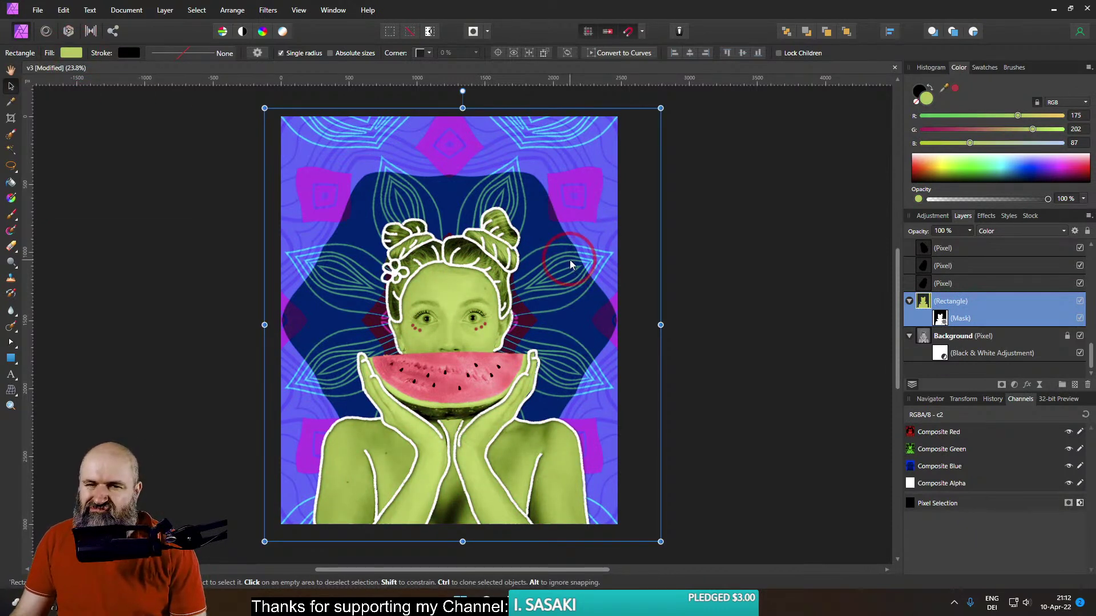
Undo the tint color changes, the Black & White adjustment and the rectangle deletion, back to the blue figure tint
{"action": "key", "text": "ctrl+z"}
{"action": "key", "text": "ctrl+z"}
{"action": "key", "text": "ctrl+z"}
{"action": "key", "text": "ctrl+z"}
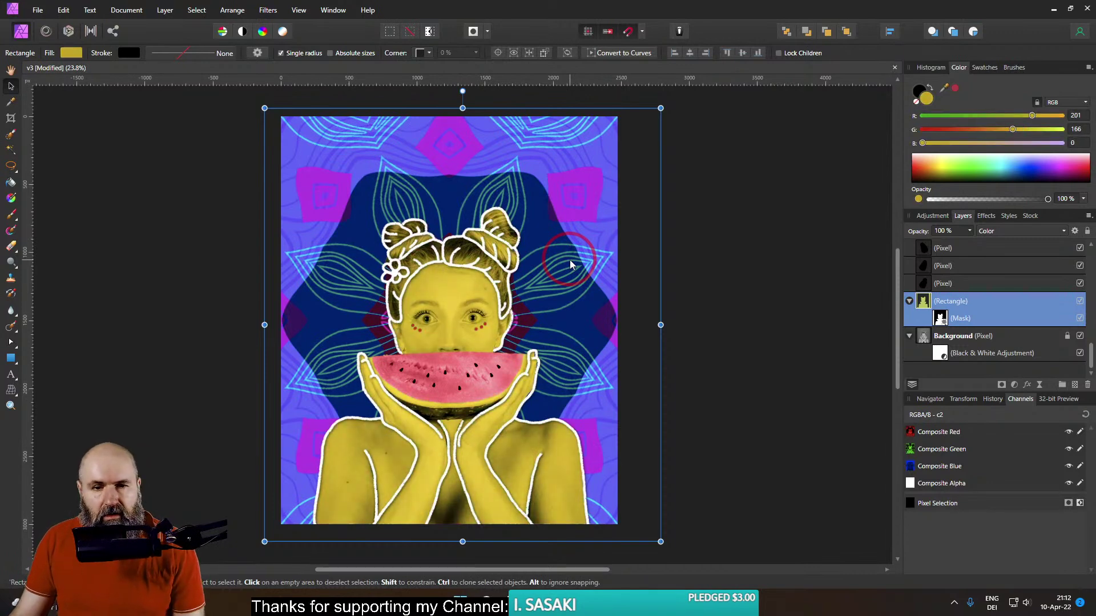
{"action": "key", "text": "ctrl+z"}
{"action": "key", "text": "ctrl+z"}
{"action": "key", "text": "ctrl+z"}
{"action": "key", "text": "ctrl+z"}
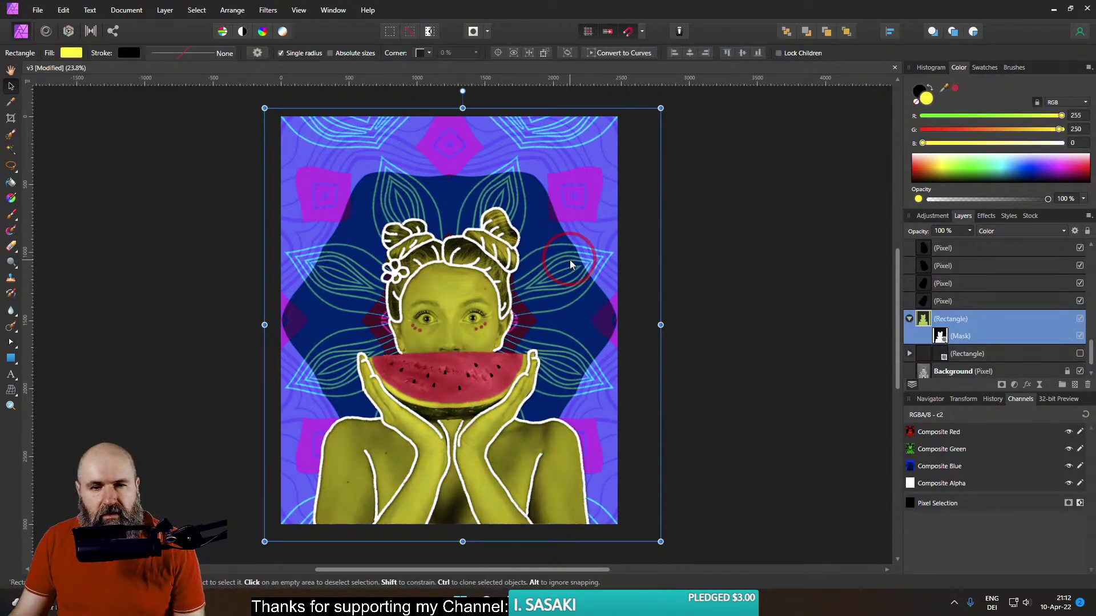
{"action": "key", "text": "ctrl+z"}
{"action": "key", "text": "ctrl+z"}
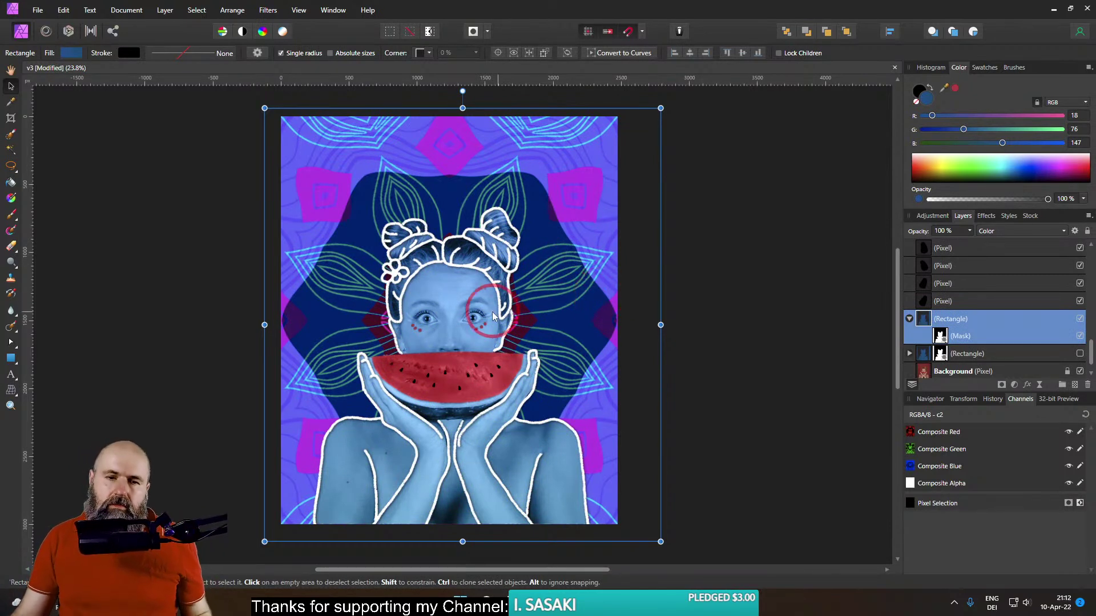
Add a Recolor adjustment to the Linear Burn pattern layer inside the masked background group
{"action": "scroll", "coordinate": [461, 317], "scroll_direction": "up", "scroll_amount": 4}
{"action": "scroll", "coordinate": [537, 305], "scroll_direction": "down", "scroll_amount": 3}
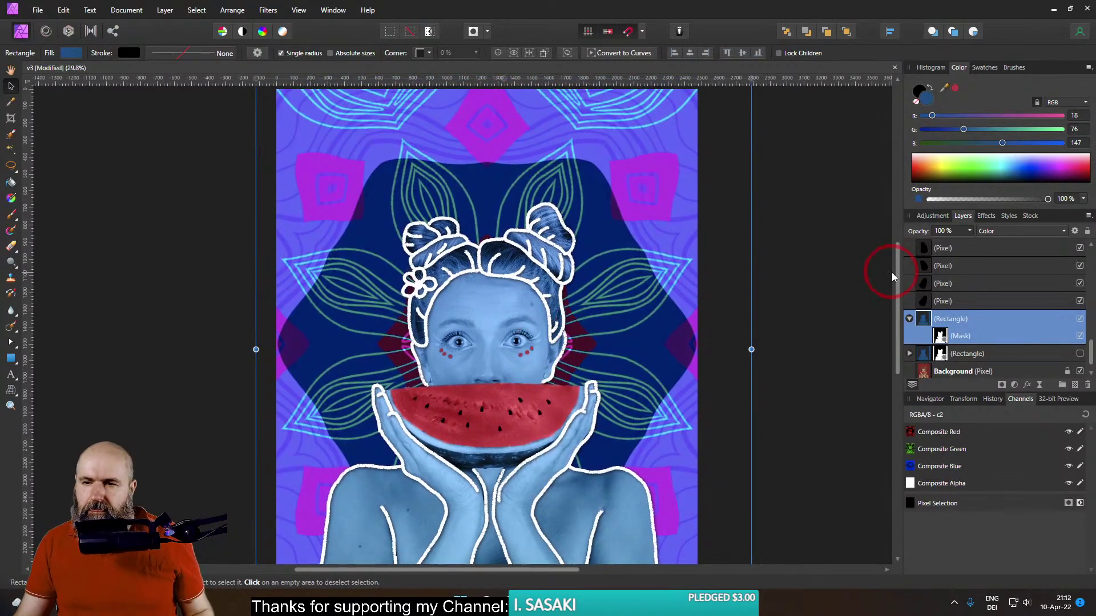
{"action": "scroll", "coordinate": [942, 324], "scroll_direction": "up", "scroll_amount": 3}
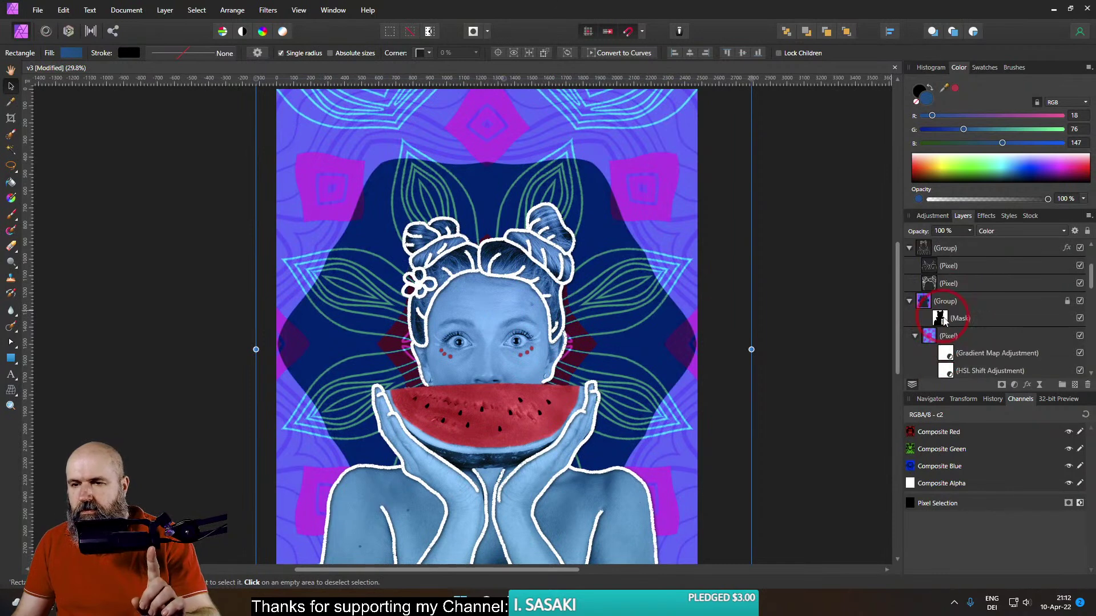
{"action": "scroll", "coordinate": [948, 321], "scroll_direction": "up", "scroll_amount": 4}
{"action": "left_click", "coordinate": [928, 355]}
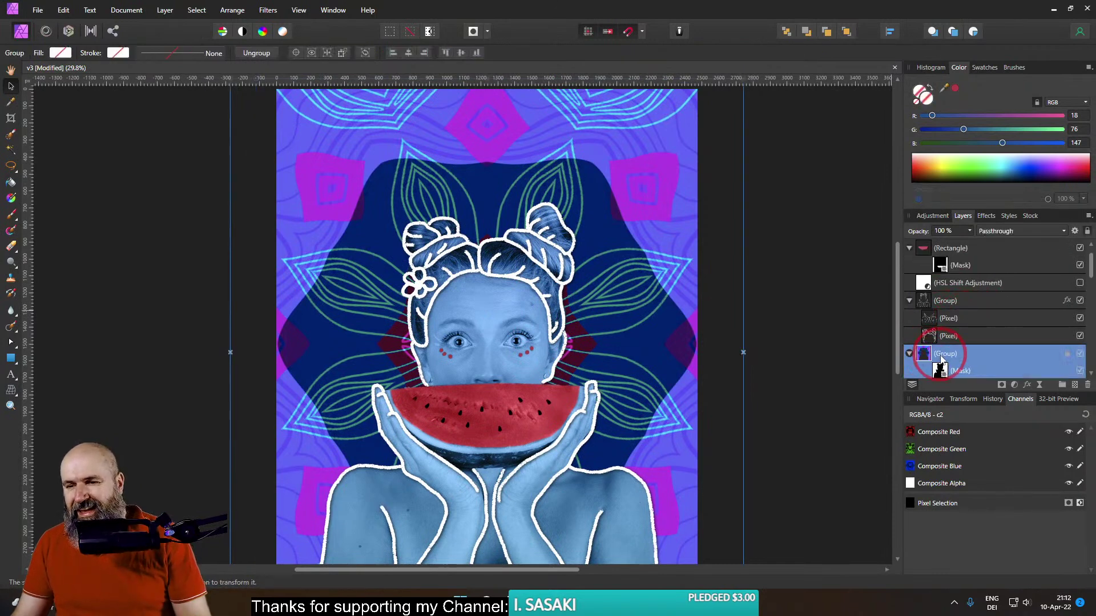
{"action": "scroll", "coordinate": [947, 337], "scroll_direction": "down", "scroll_amount": 1}
{"action": "left_click", "coordinate": [947, 337]}
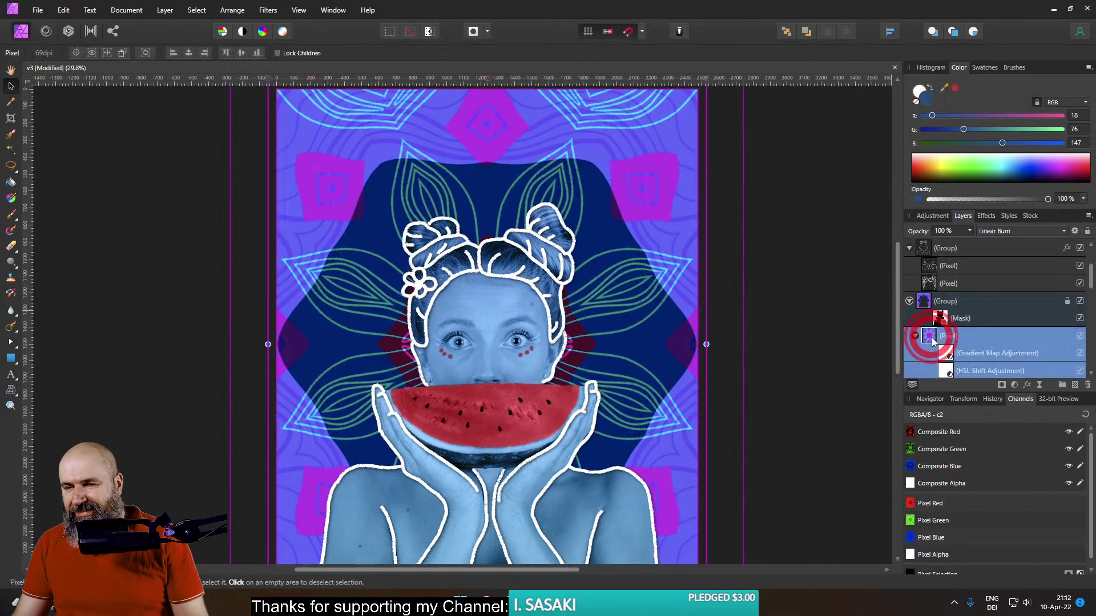
{"action": "left_click", "coordinate": [1014, 385]}
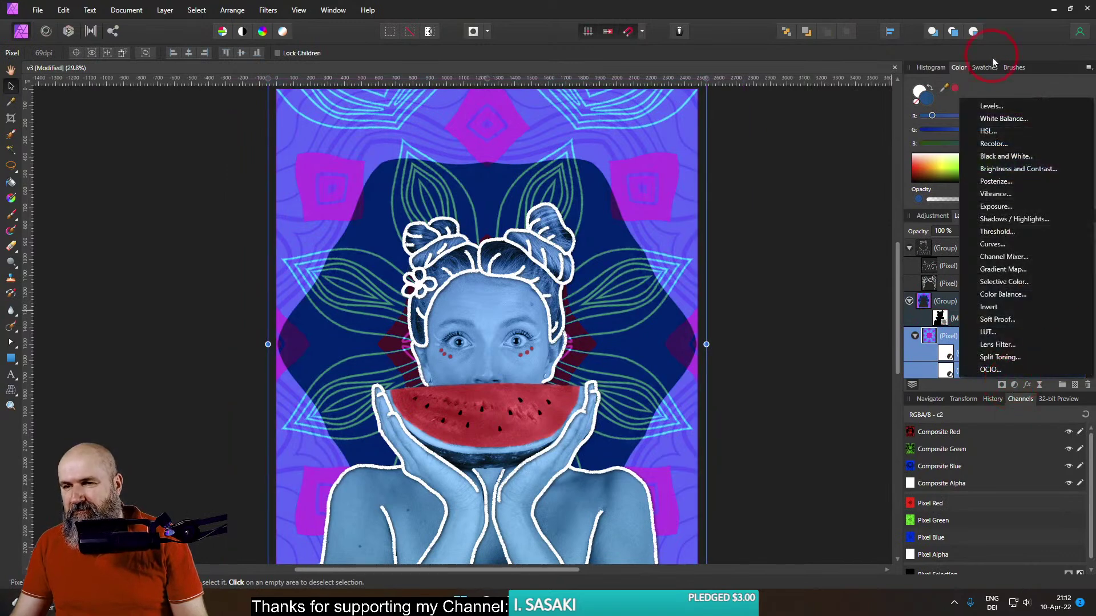
{"action": "left_click", "coordinate": [992, 143]}
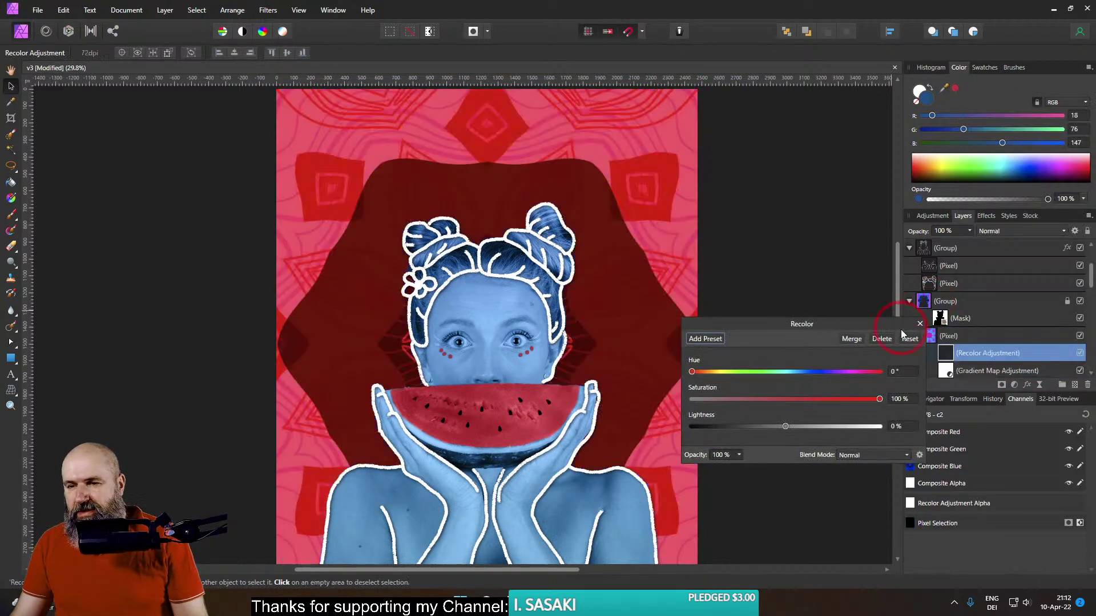
Move the Recolor adjustment out of the pattern layer to just above it in the background group
{"action": "left_click_drag", "start_coordinate": [881, 324], "coordinate": [846, 274]}
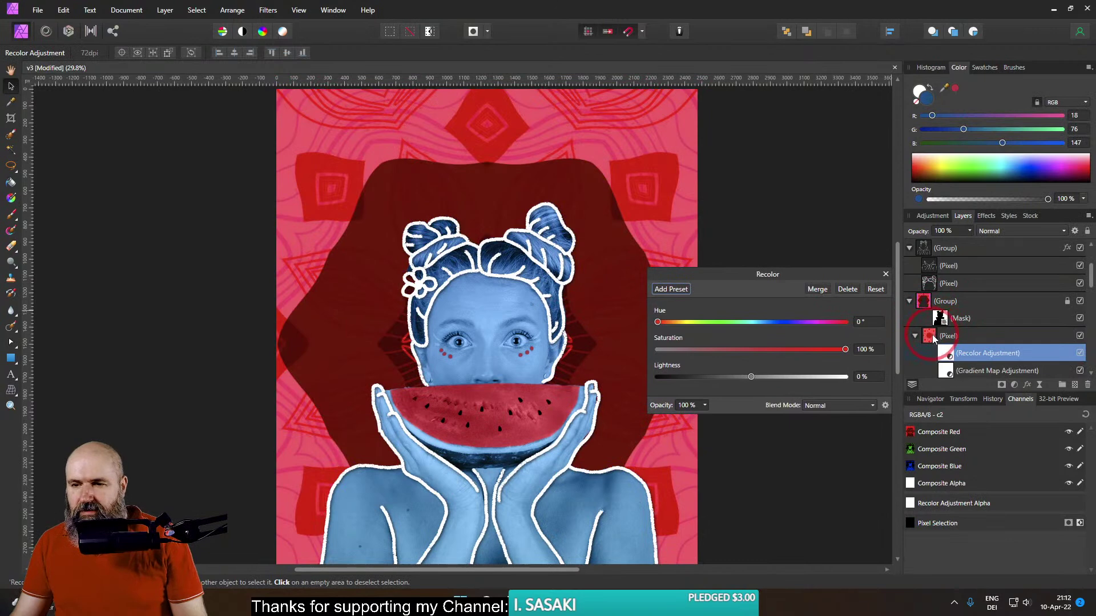
{"action": "left_click_drag", "start_coordinate": [945, 353], "coordinate": [929, 331]}
{"action": "left_click_drag", "start_coordinate": [760, 273], "coordinate": [827, 227]}
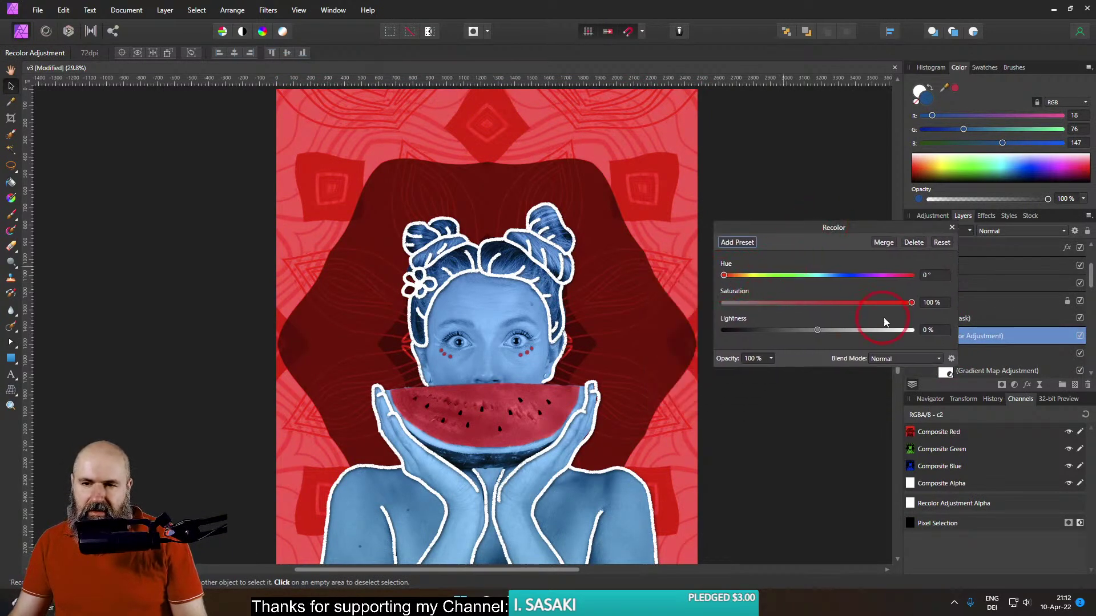
Try a magenta-pink Recolor on the background with saturation 56% and lightness 36%
{"action": "left_click_drag", "start_coordinate": [912, 303], "coordinate": [823, 303]}
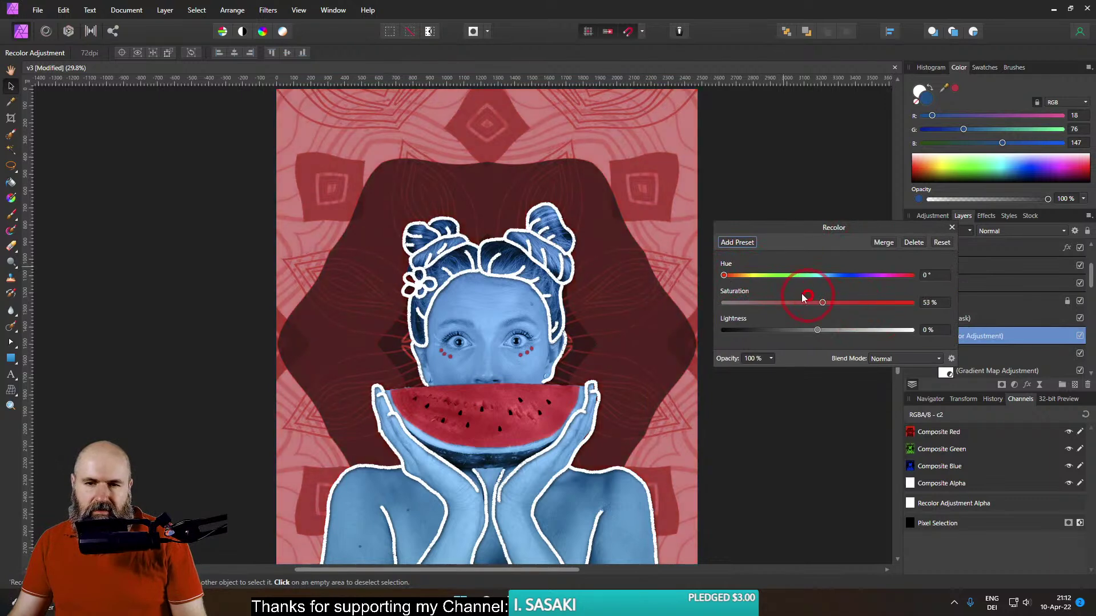
{"action": "left_click_drag", "start_coordinate": [724, 275], "coordinate": [893, 285]}
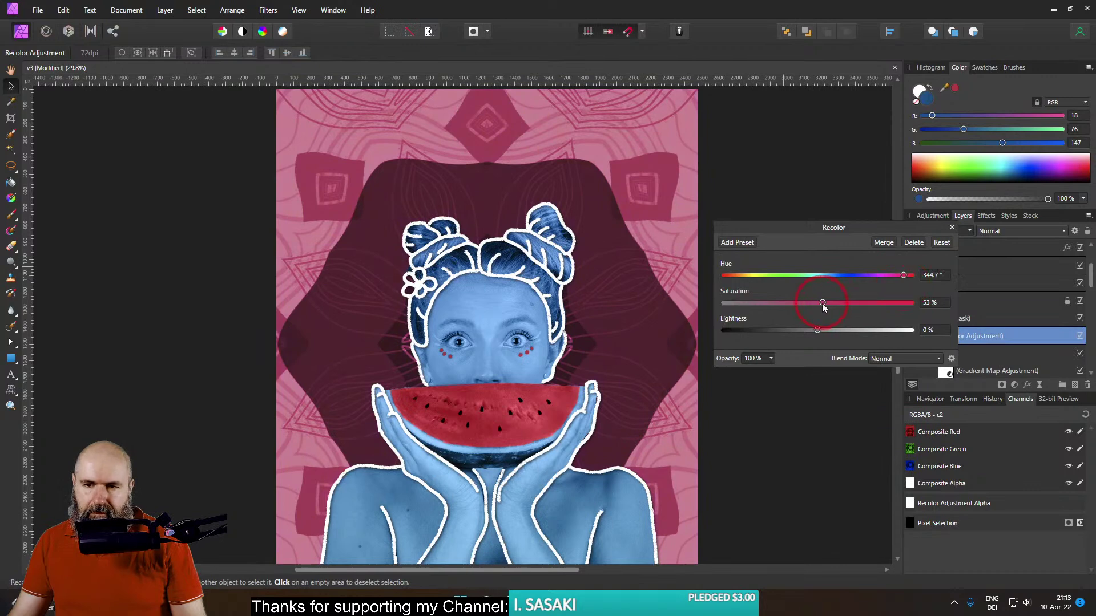
{"action": "left_click_drag", "start_coordinate": [797, 304], "coordinate": [852, 332]}
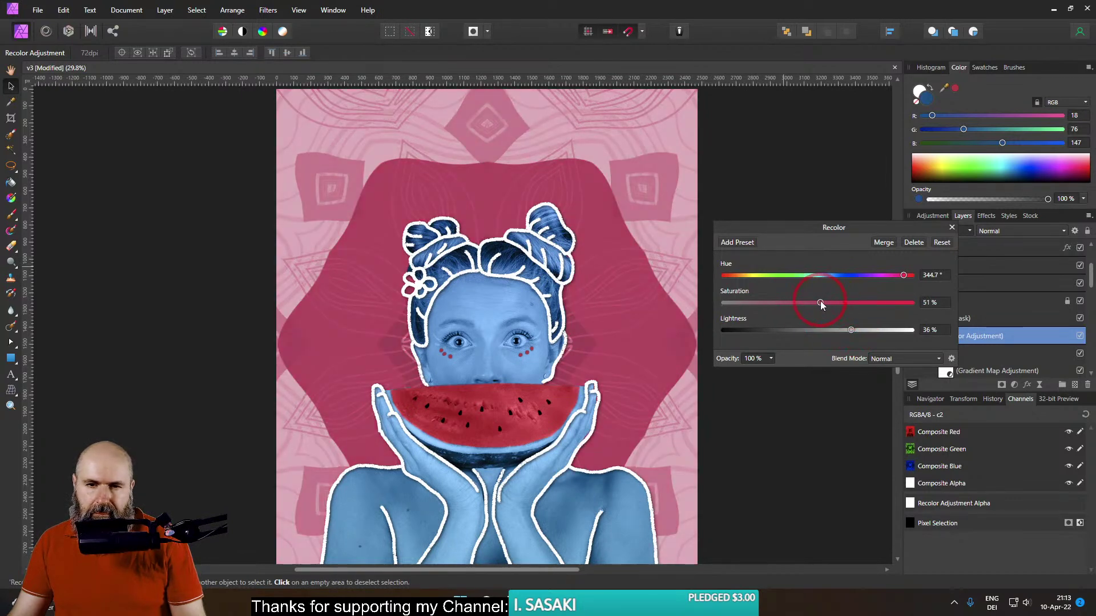
{"action": "left_click_drag", "start_coordinate": [896, 274], "coordinate": [882, 276]}
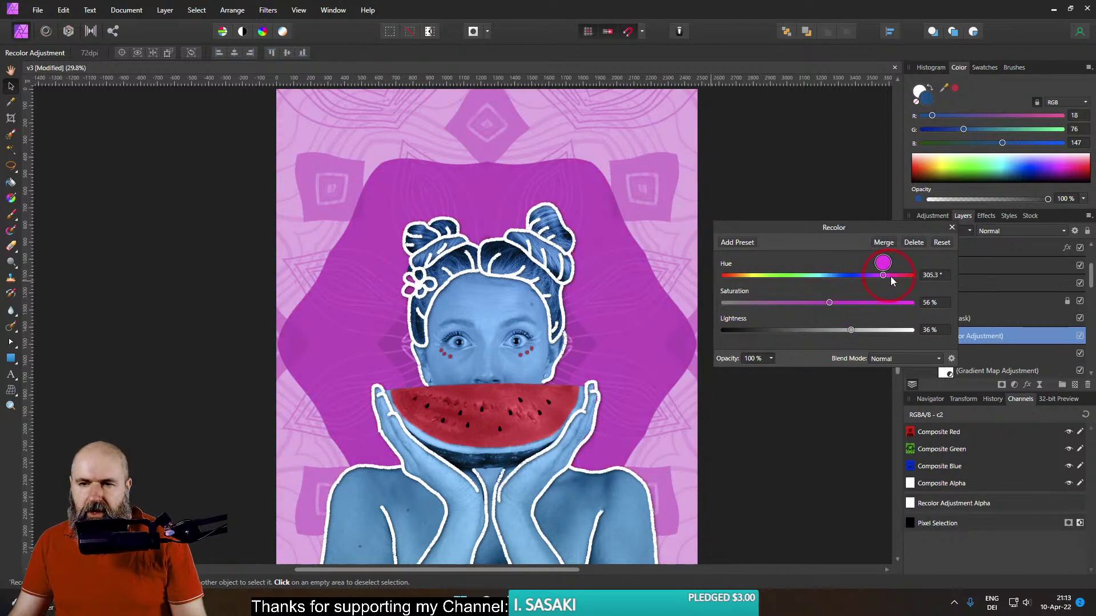
Delete the Recolor adjustment from the background group and clear the layer selection
{"action": "left_click", "coordinate": [920, 243]}
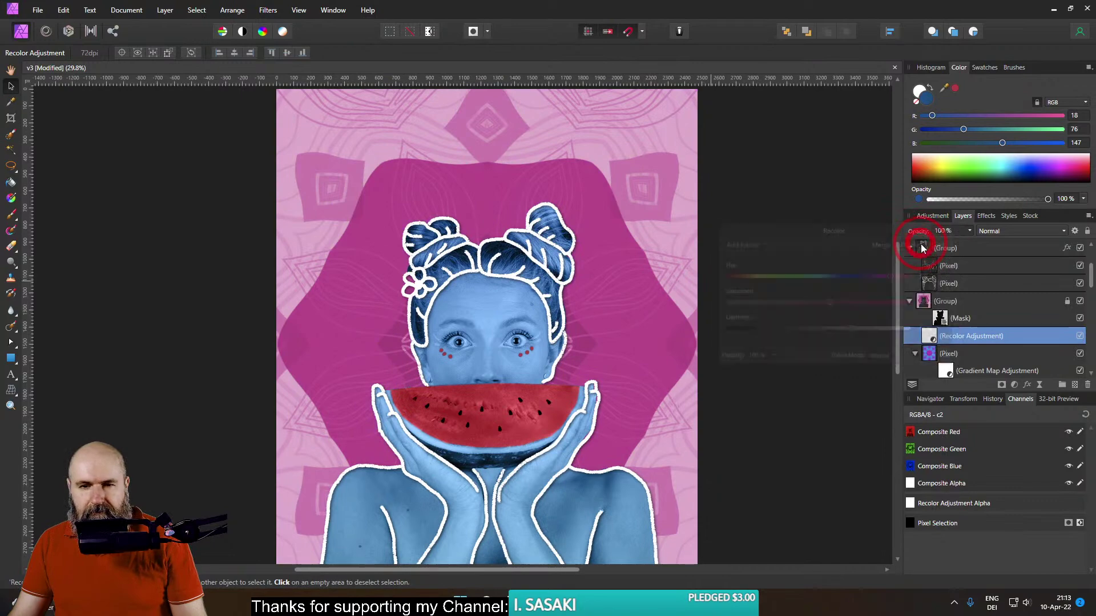
{"action": "left_click", "coordinate": [612, 297]}
{"action": "scroll", "coordinate": [604, 300], "scroll_direction": "up", "scroll_amount": 6}
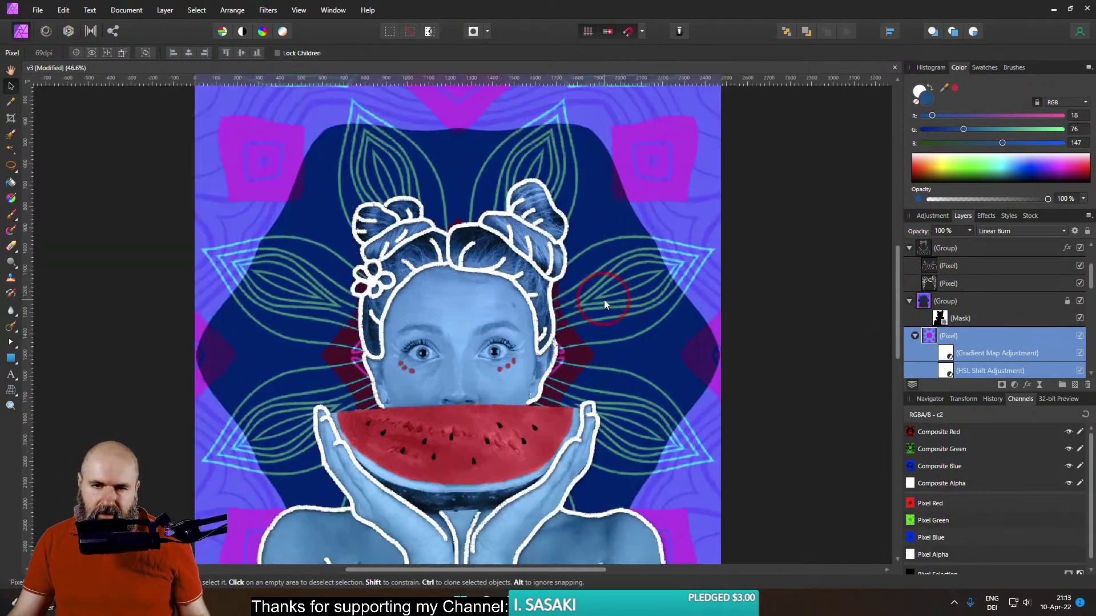
{"action": "scroll", "coordinate": [587, 264], "scroll_direction": "down", "scroll_amount": 6}
{"action": "scroll", "coordinate": [627, 286], "scroll_direction": "up", "scroll_amount": 2}
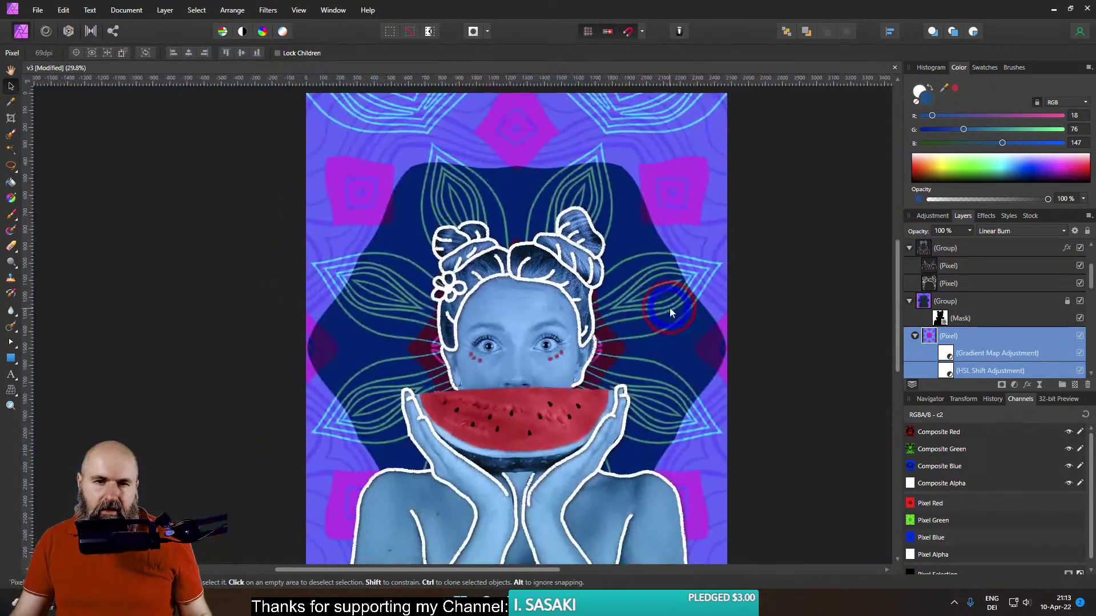
{"action": "scroll", "coordinate": [669, 307], "scroll_direction": "down", "scroll_amount": 4}
{"action": "scroll", "coordinate": [680, 283], "scroll_direction": "up", "scroll_amount": 4}
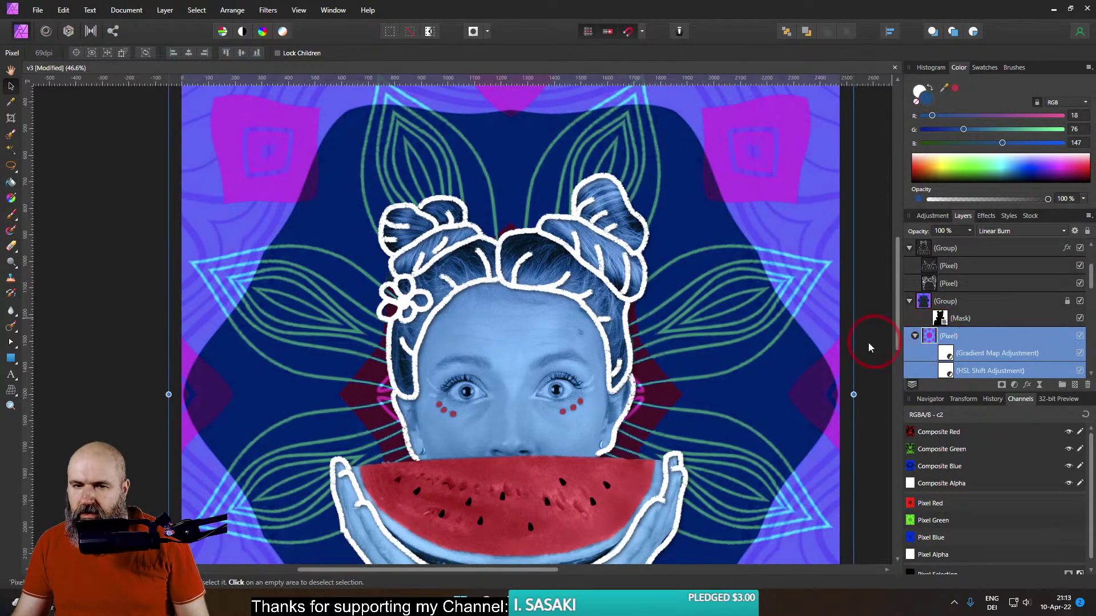
{"action": "scroll", "coordinate": [750, 355], "scroll_direction": "down", "scroll_amount": 3}
{"action": "scroll", "coordinate": [690, 354], "scroll_direction": "up", "scroll_amount": 2}
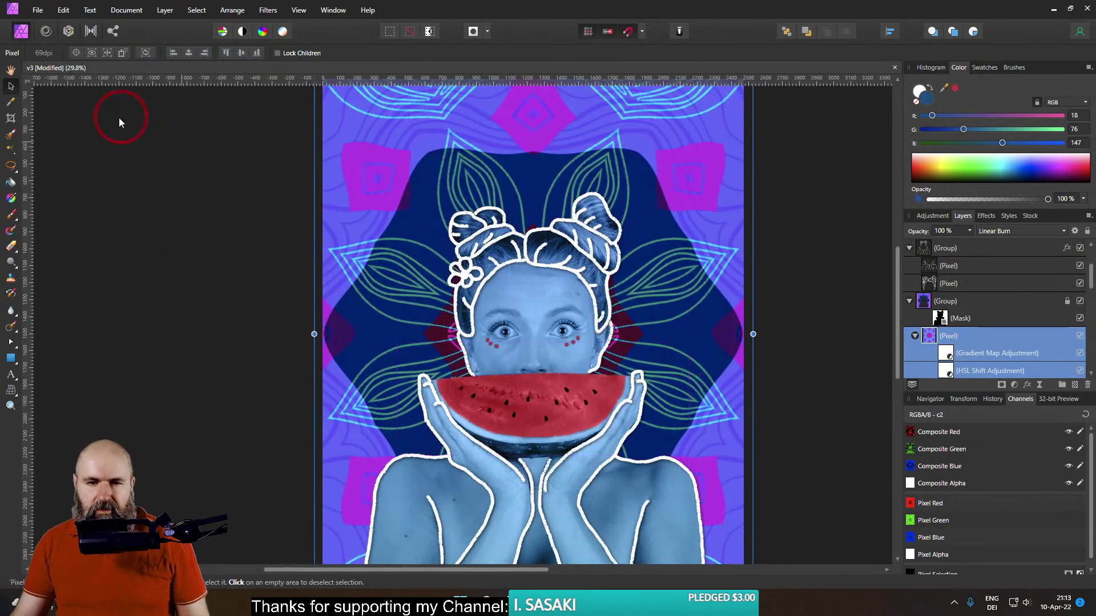
{"action": "left_click", "coordinate": [108, 157]}
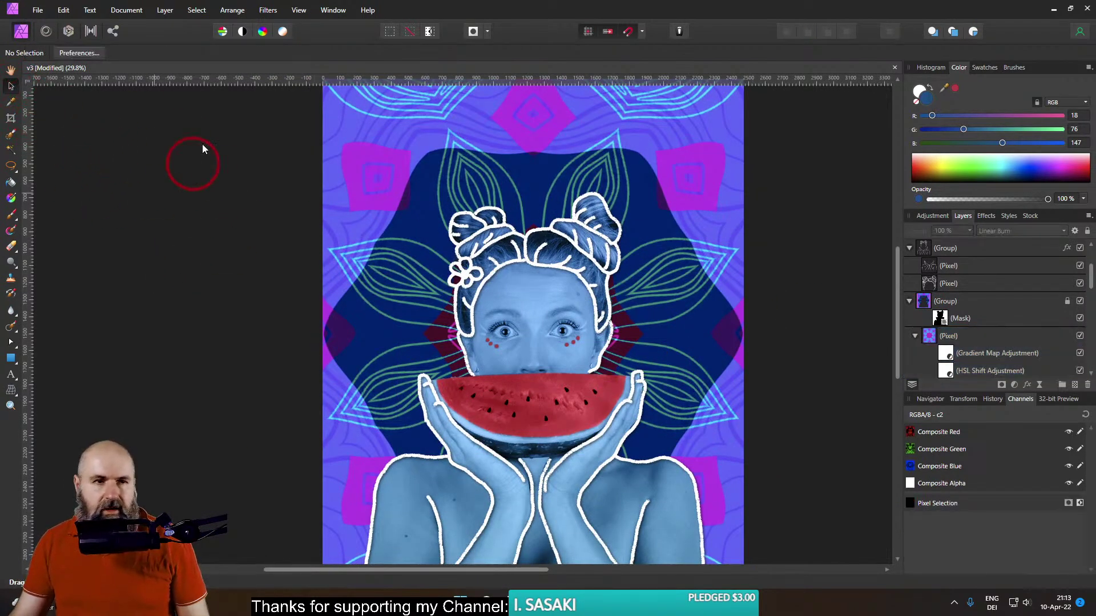
Save the v3 document and export it as the JPEG v3.jpg in the 14 WK folder
{"action": "left_click", "coordinate": [37, 10]}
{"action": "left_click", "coordinate": [58, 172]}
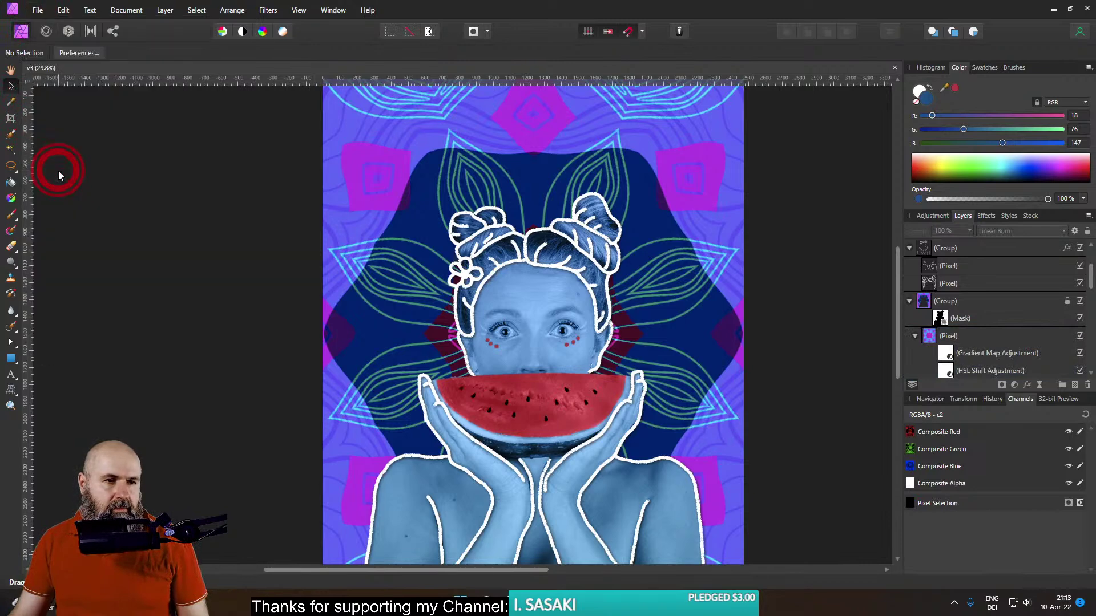
{"action": "left_click", "coordinate": [37, 10]}
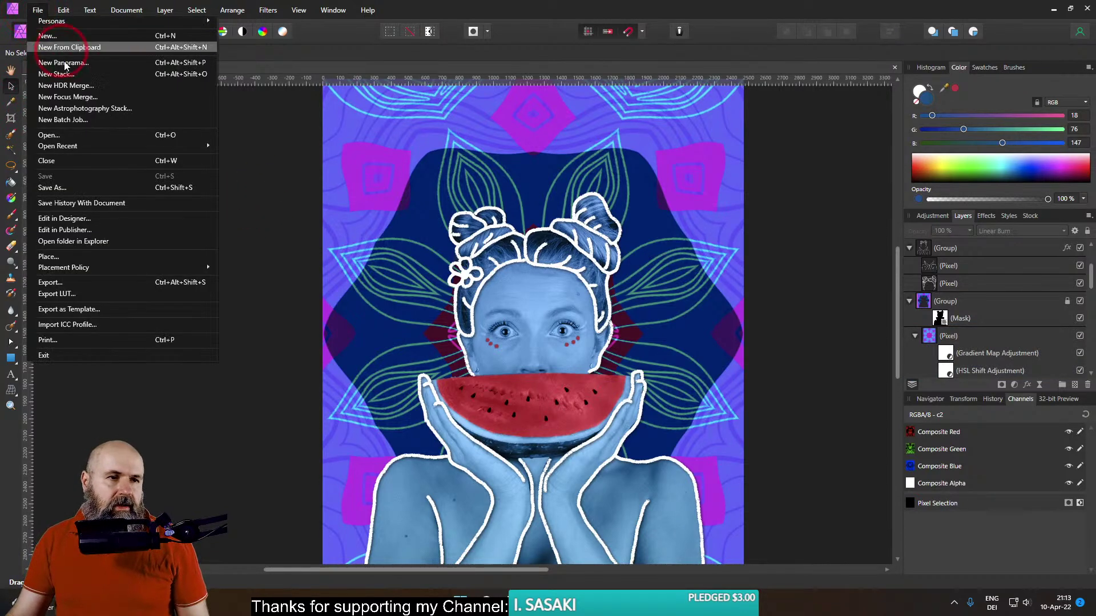
{"action": "left_click", "coordinate": [85, 281]}
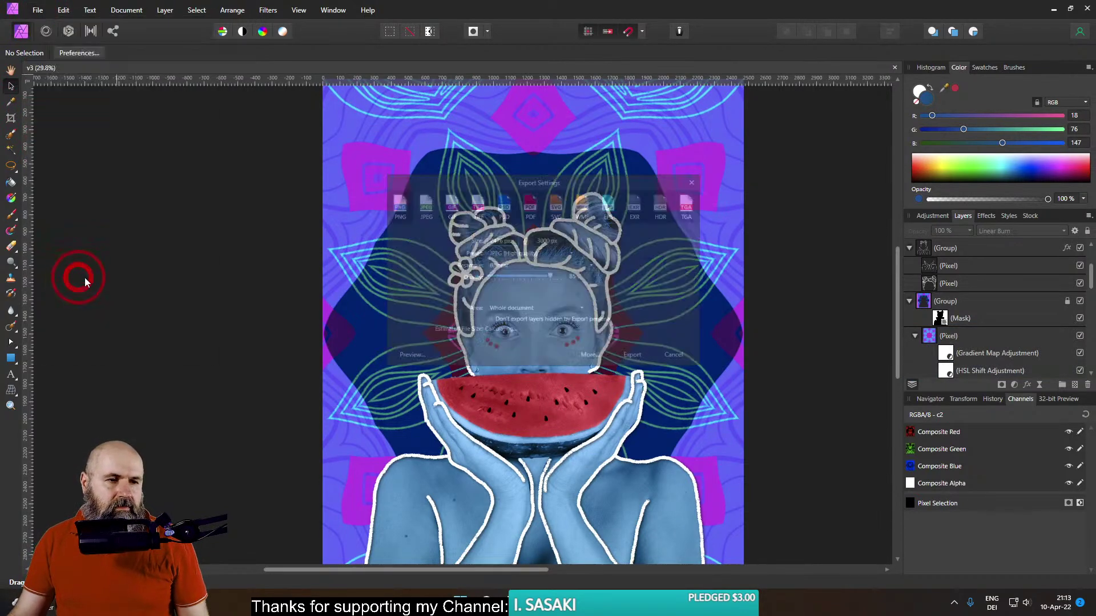
{"action": "left_click", "coordinate": [656, 362]}
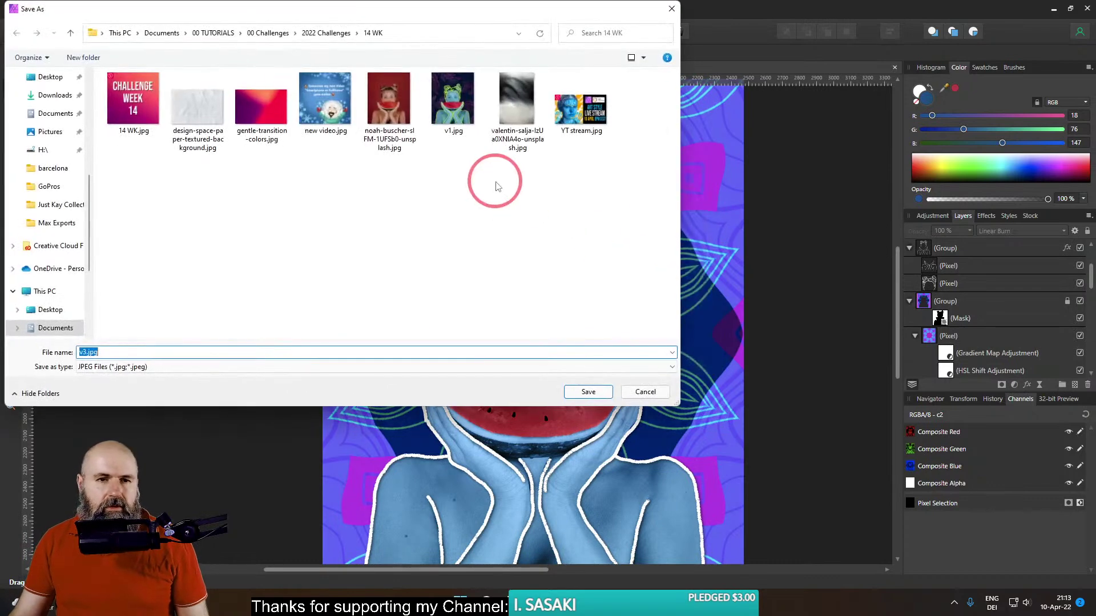
{"action": "left_click", "coordinate": [588, 392]}
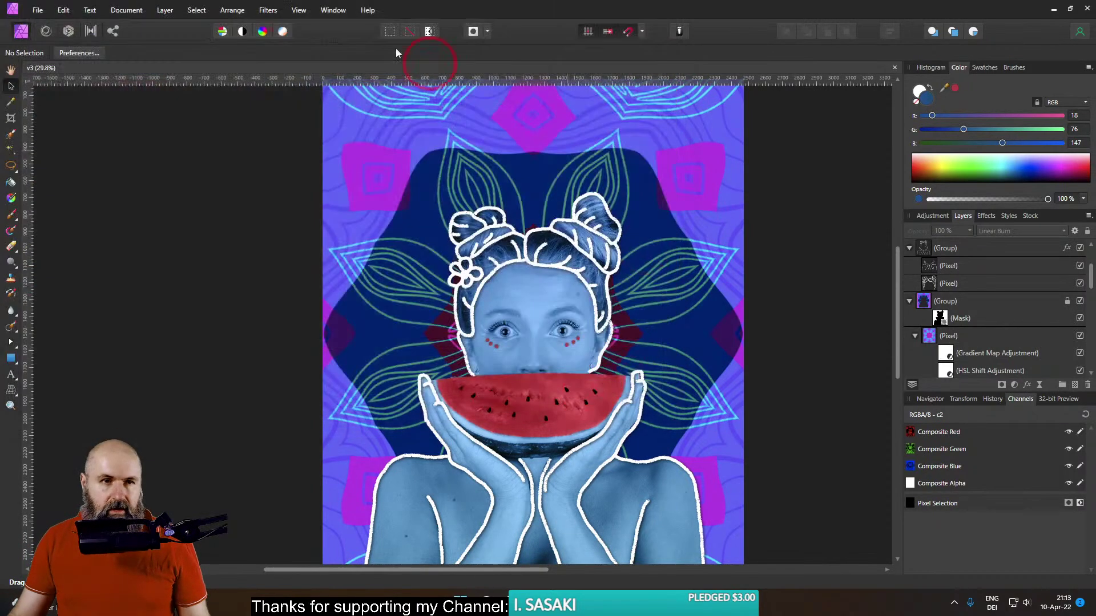
Open the recent document v2.afphoto and export it as v2.jpg at 2476 × 3000 px with JPEG quality 85
{"action": "left_click", "coordinate": [38, 10]}
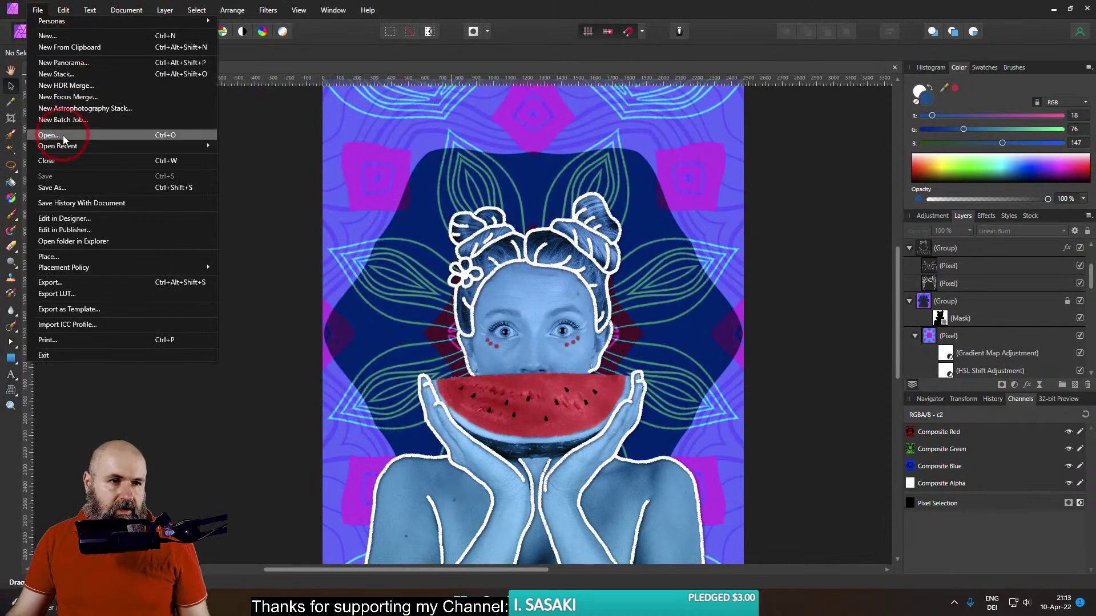
{"action": "mouse_move", "coordinate": [67, 148]}
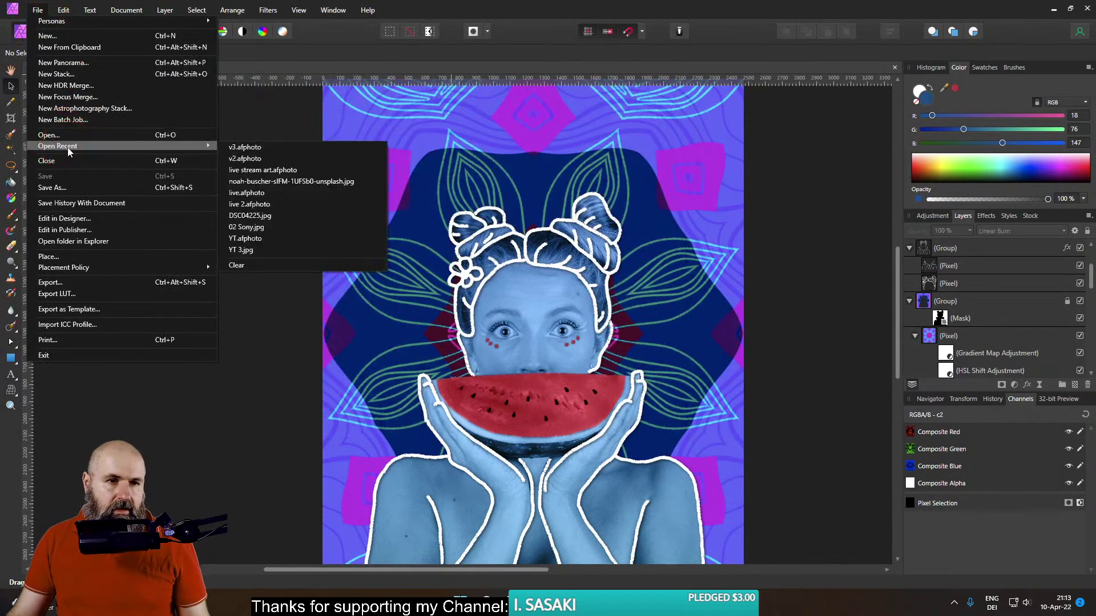
{"action": "left_click", "coordinate": [274, 159]}
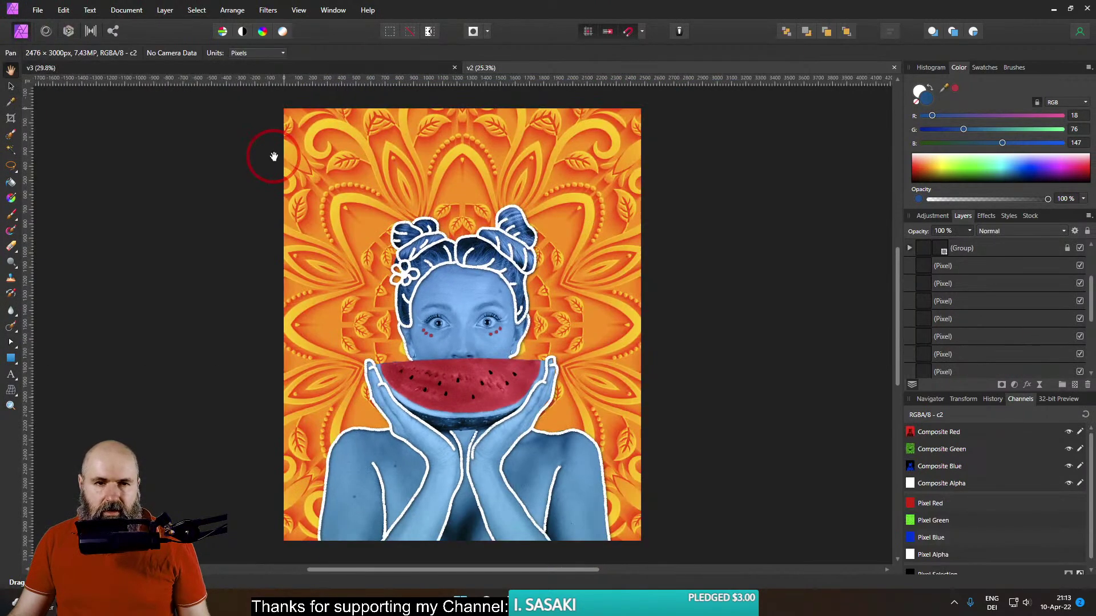
{"action": "left_click", "coordinate": [38, 11]}
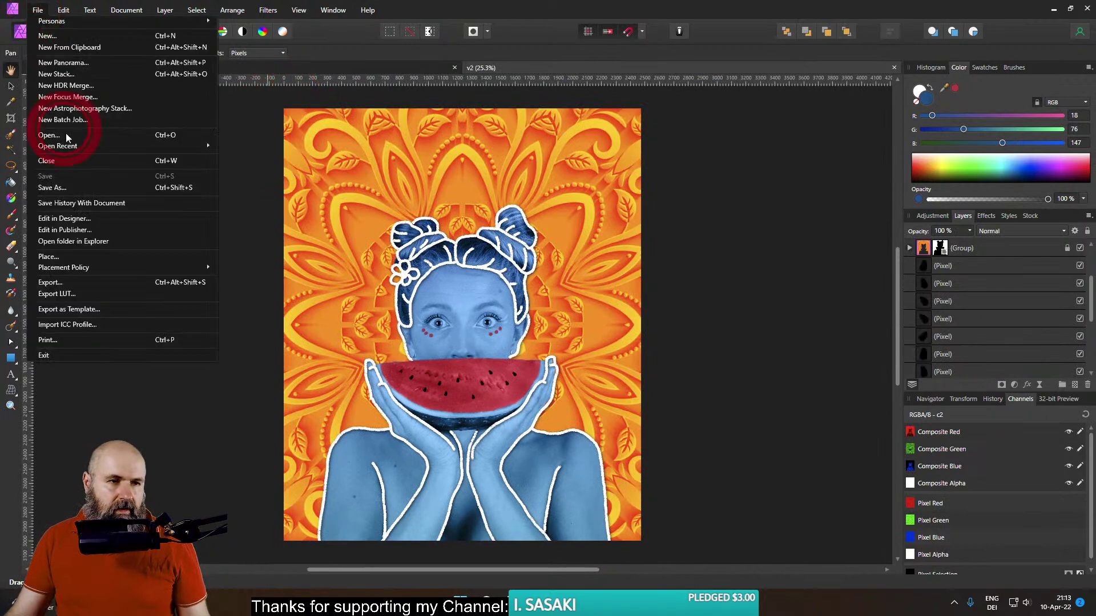
{"action": "left_click", "coordinate": [61, 281]}
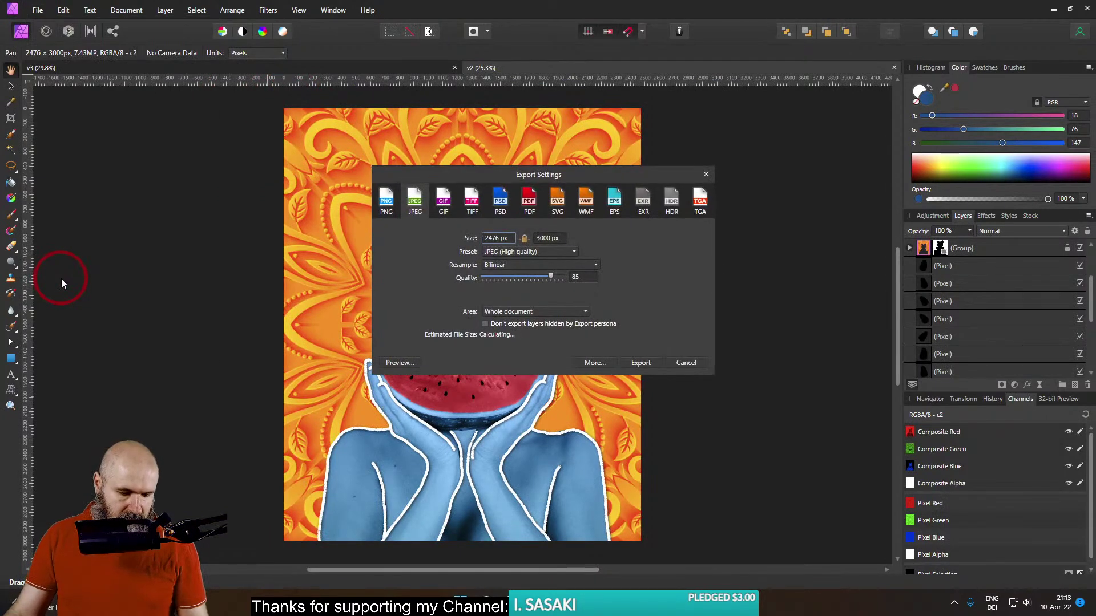
{"action": "left_click", "coordinate": [637, 363]}
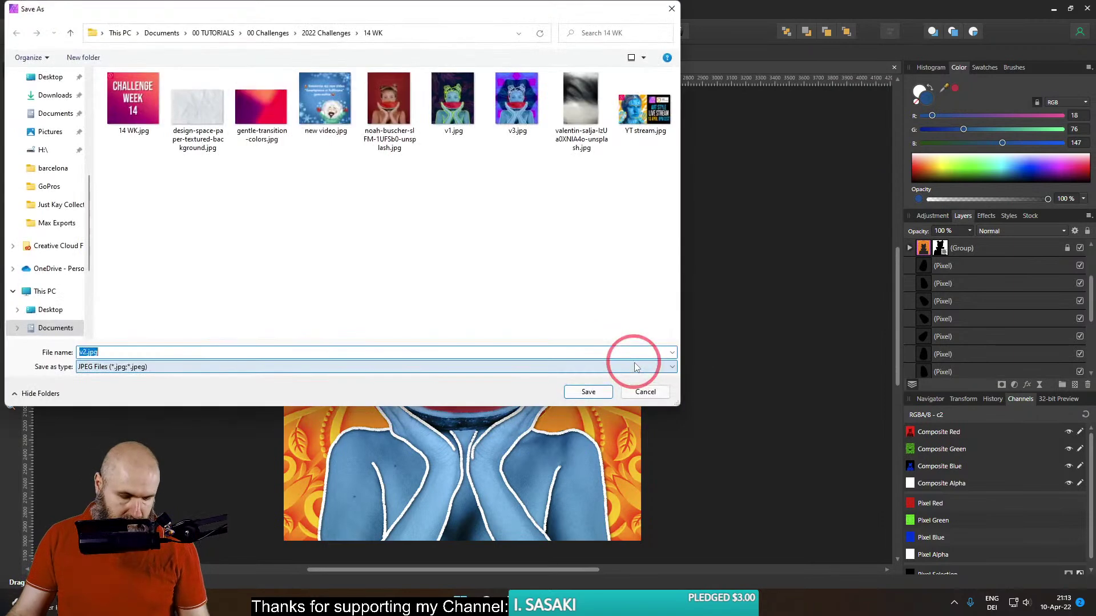
{"action": "left_click", "coordinate": [636, 366]}
{"action": "left_click", "coordinate": [588, 386]}
{"action": "left_click", "coordinate": [594, 388]}
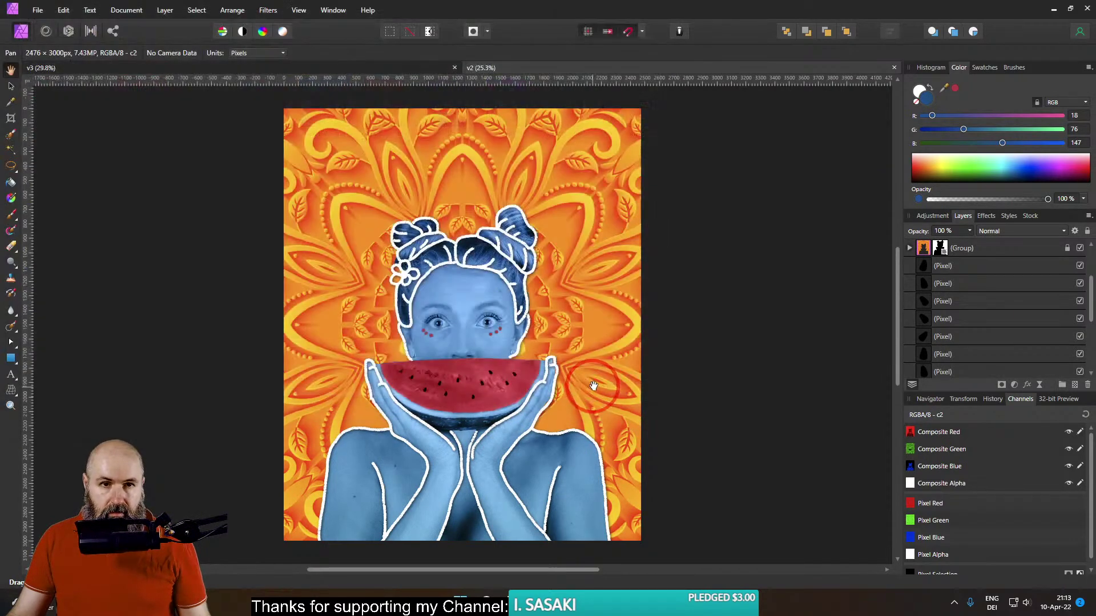
Open v1.jpg, the yellow-outlined version, from the 14 WK folder
{"action": "left_click", "coordinate": [38, 10]}
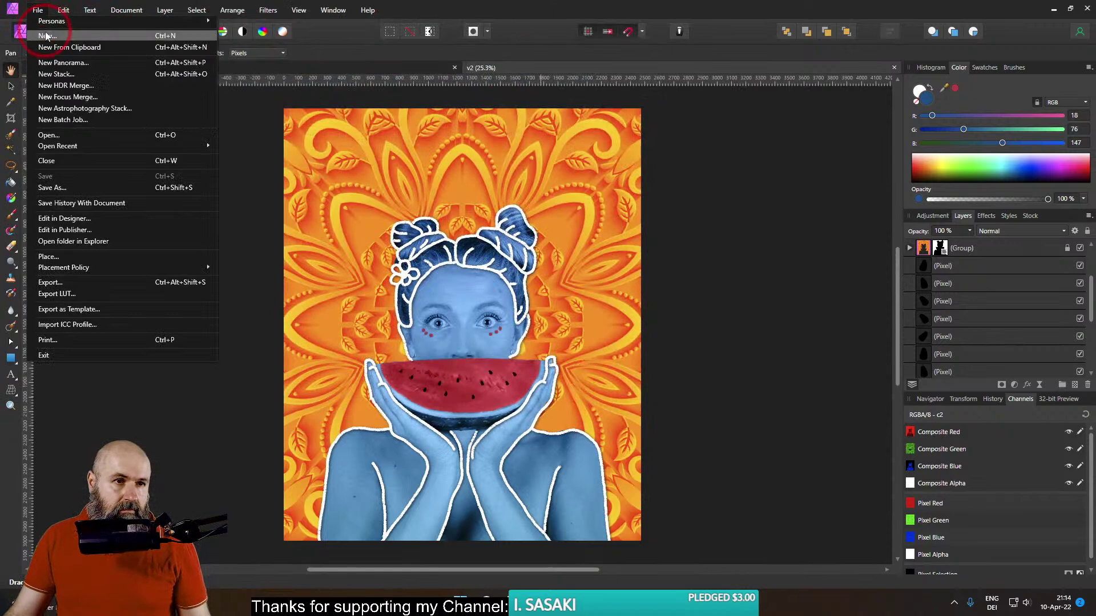
{"action": "left_click", "coordinate": [49, 135]}
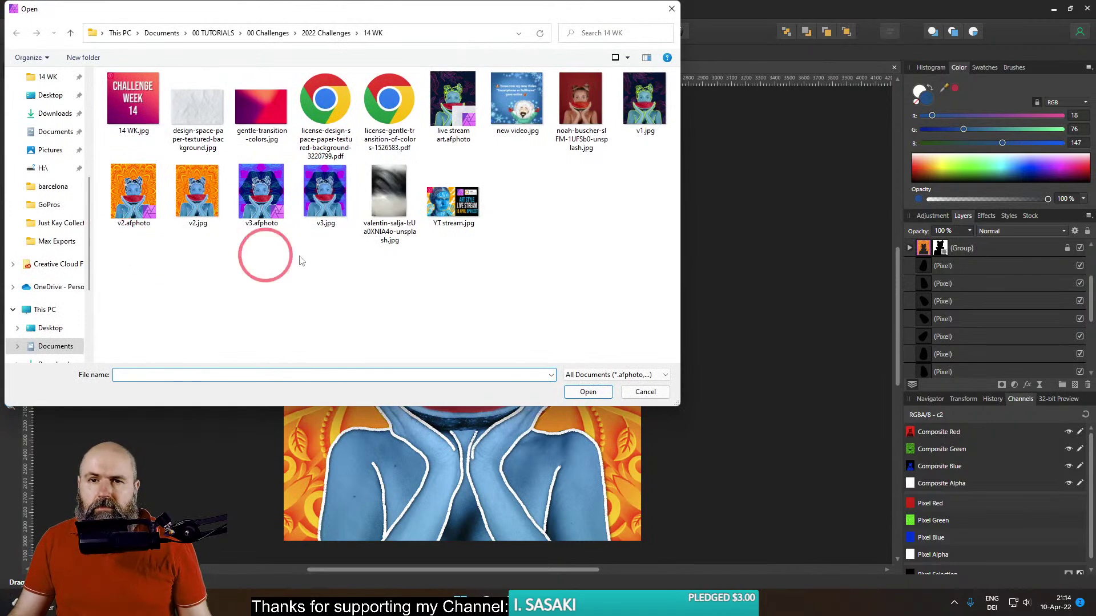
{"action": "double_click", "coordinate": [647, 108]}
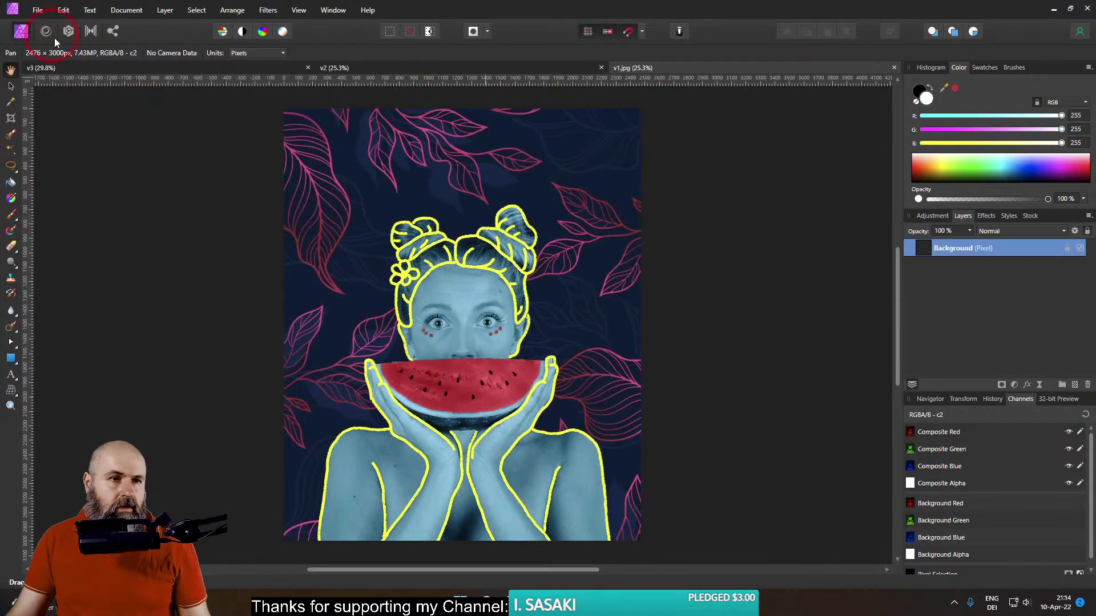
Resize the v1.jpg canvas to 7428 × 3000 px, anchored at its upper-left corner
{"action": "left_click", "coordinate": [126, 10]}
{"action": "left_click", "coordinate": [137, 86]}
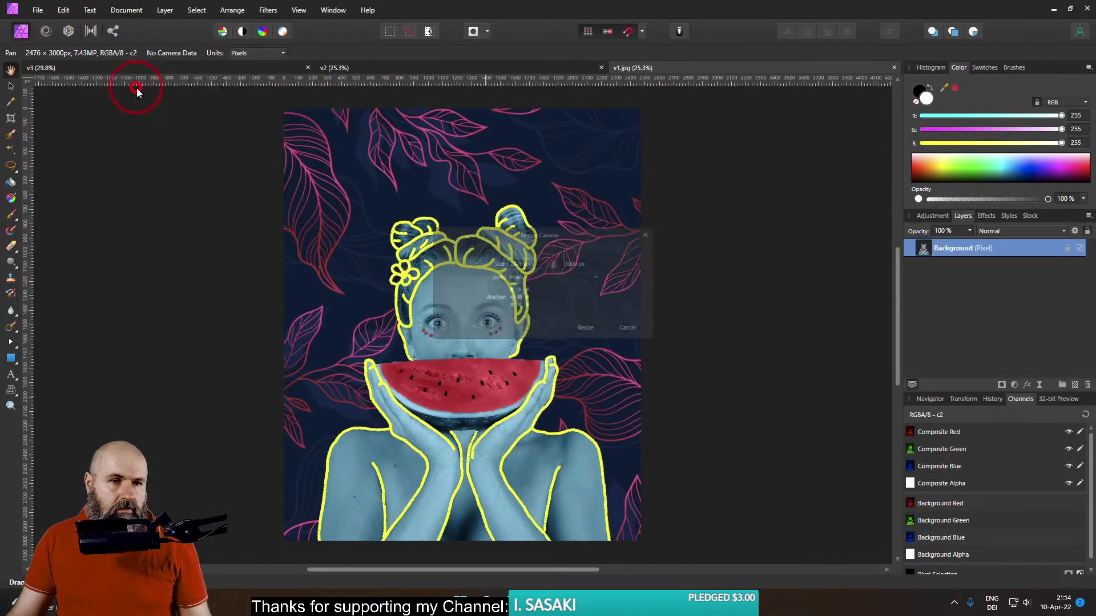
{"action": "left_click", "coordinate": [536, 264]}
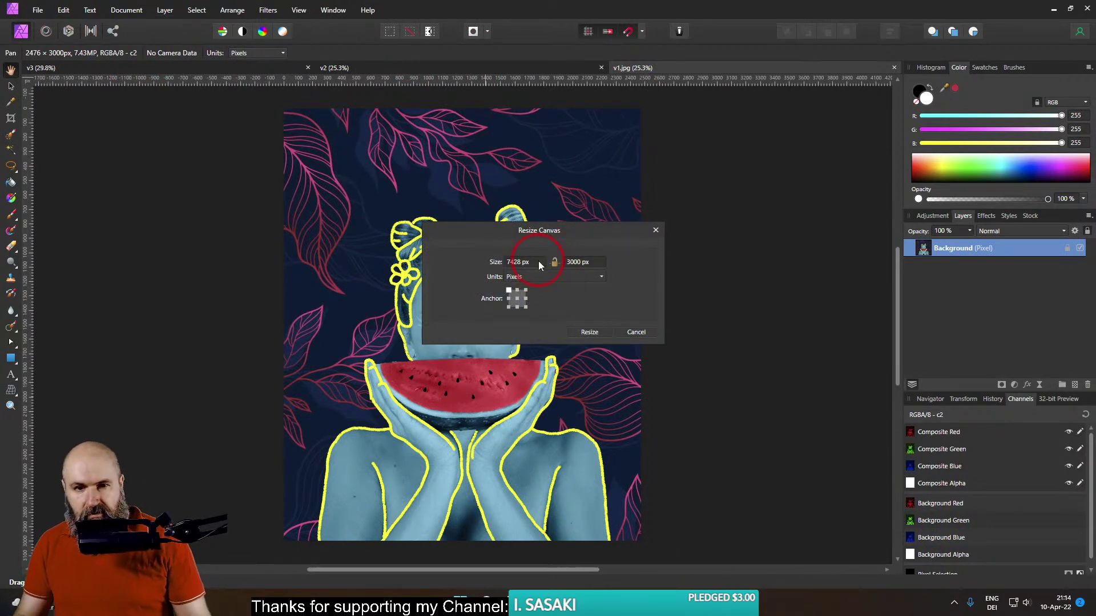
{"action": "key", "text": "Return"}
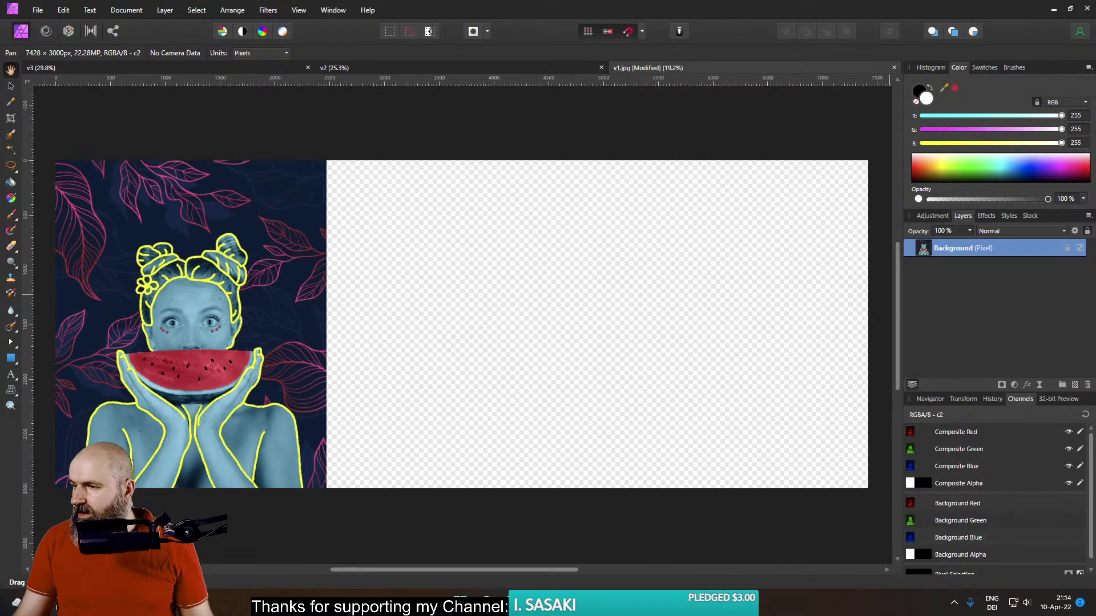
Place v2.jpg and v3.jpg in the widened document and align them edge to edge beside the v1 portrait
{"action": "left_click_drag", "start_coordinate": [1095, 326], "coordinate": [588, 337]}
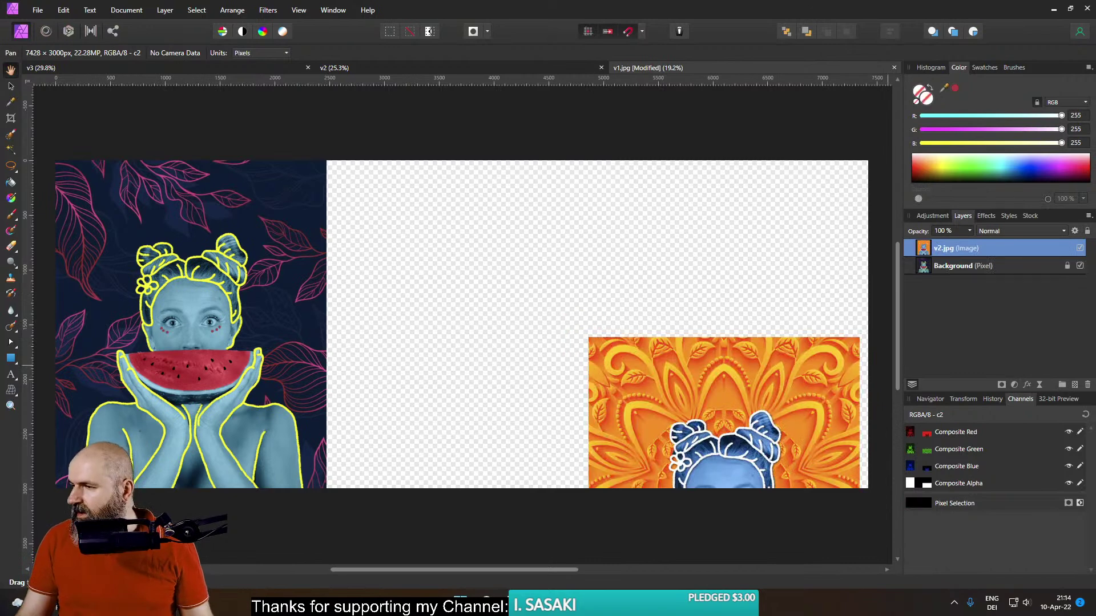
{"action": "left_click_drag", "start_coordinate": [1095, 366], "coordinate": [788, 385]}
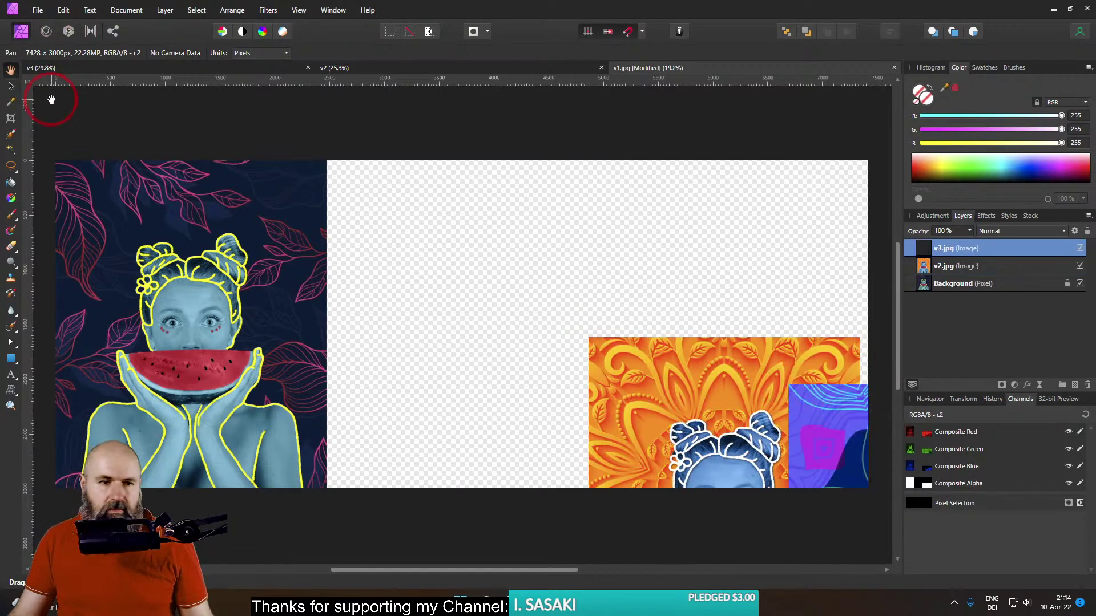
{"action": "left_click", "coordinate": [10, 84]}
{"action": "left_click_drag", "start_coordinate": [683, 410], "coordinate": [429, 237]}
{"action": "left_click_drag", "start_coordinate": [811, 410], "coordinate": [649, 197]}
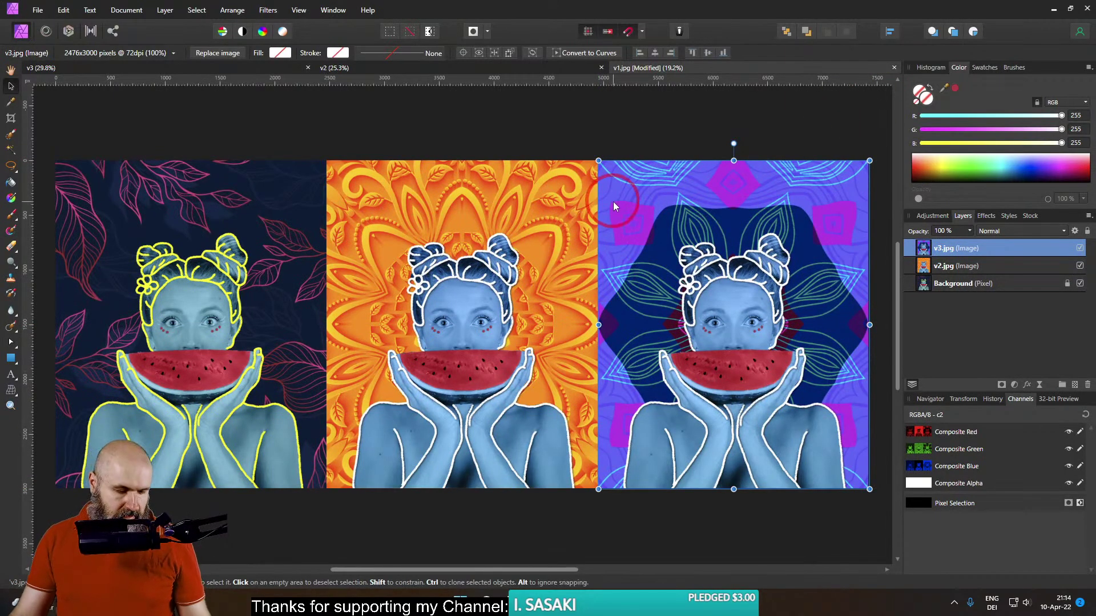
Hide the interface panels and examine the three portrait versions side by side with nothing selected
{"action": "key", "text": "Tab"}
{"action": "key", "text": "ctrl+0"}
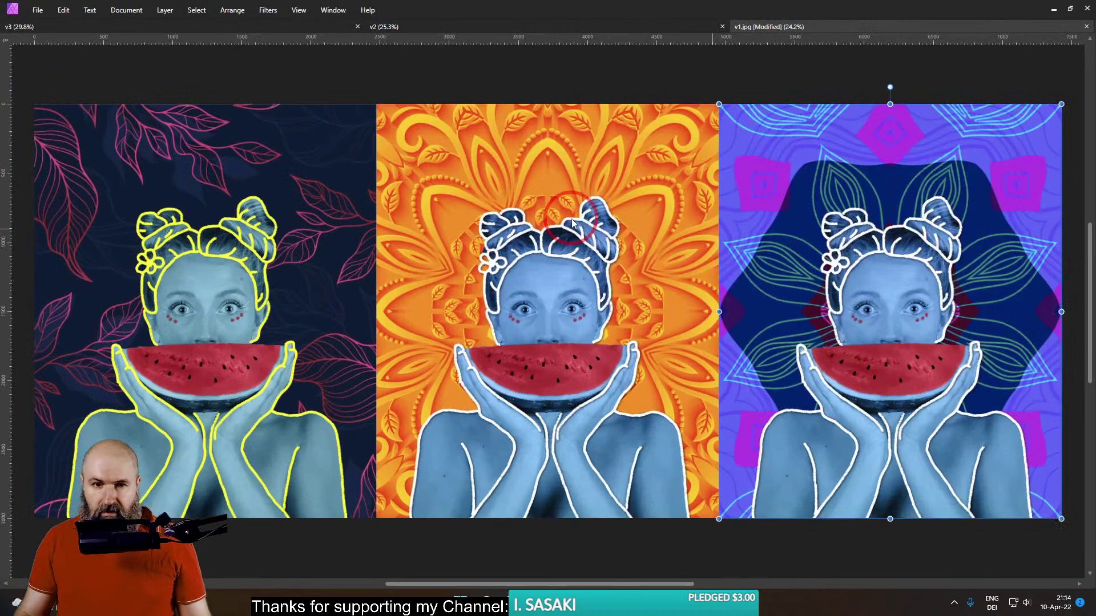
{"action": "left_click", "coordinate": [212, 64]}
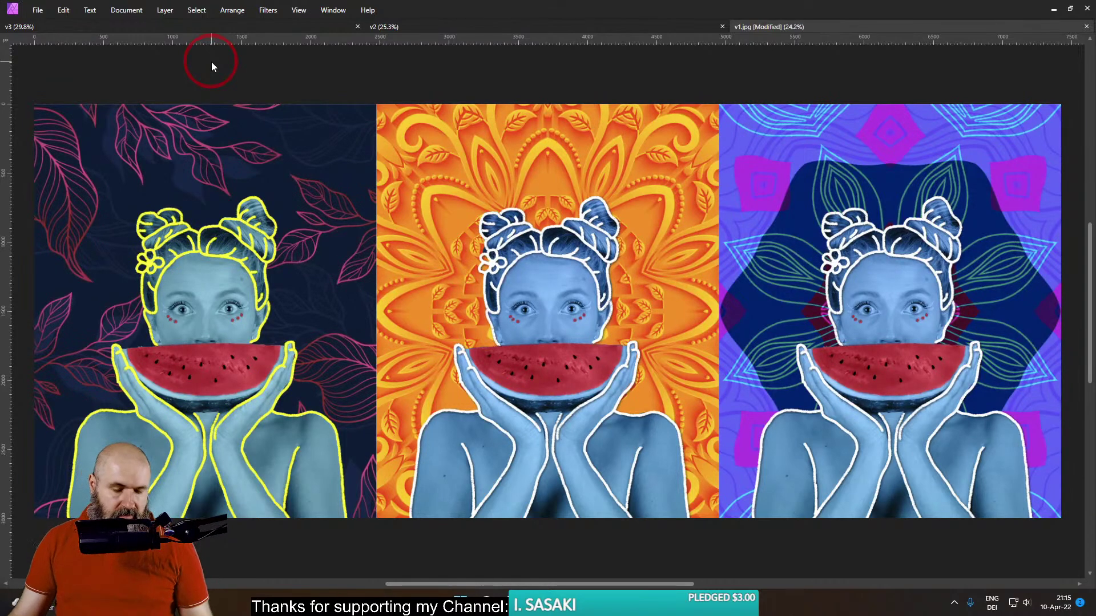
Close the v1.jpg comparison without saving its changes, and close the v2 and v3 documents
{"action": "left_click", "coordinate": [1087, 27]}
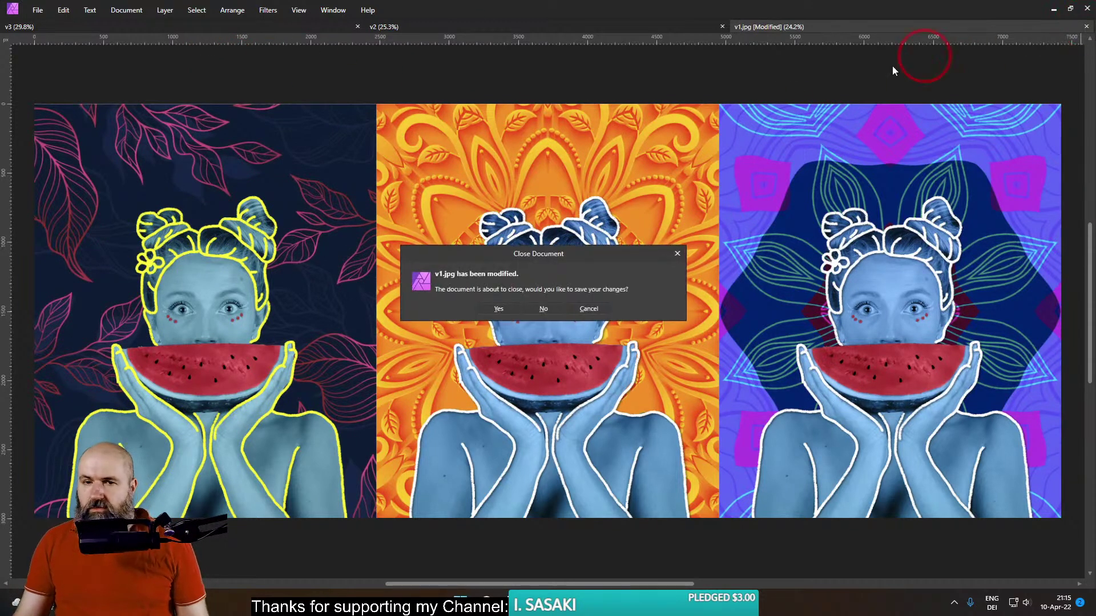
{"action": "left_click", "coordinate": [552, 309]}
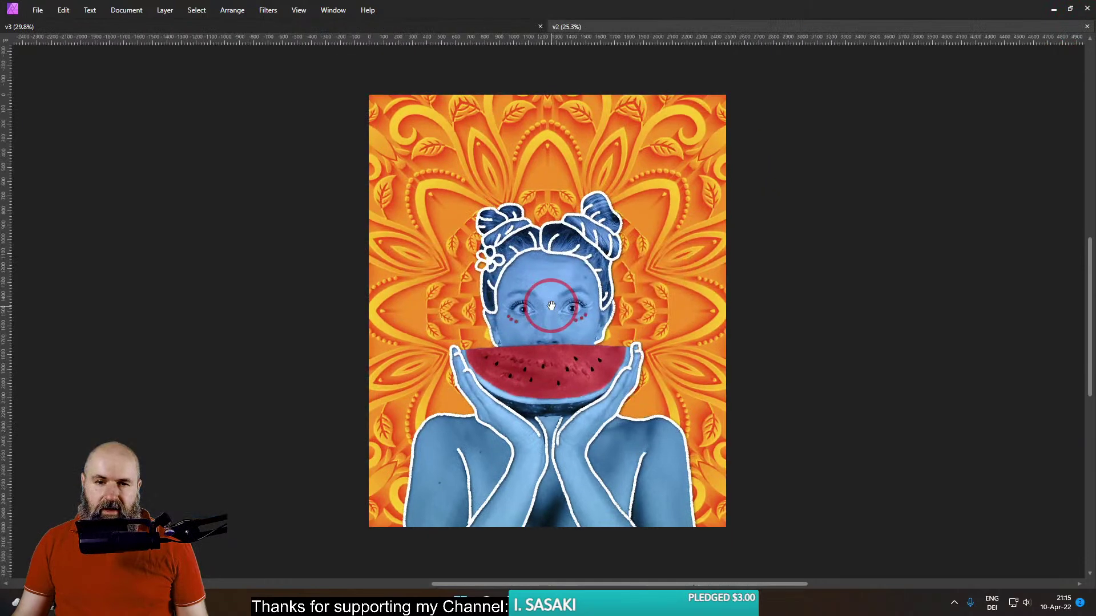
{"action": "key", "text": "ctrl+w"}
{"action": "key", "text": "ctrl+w"}
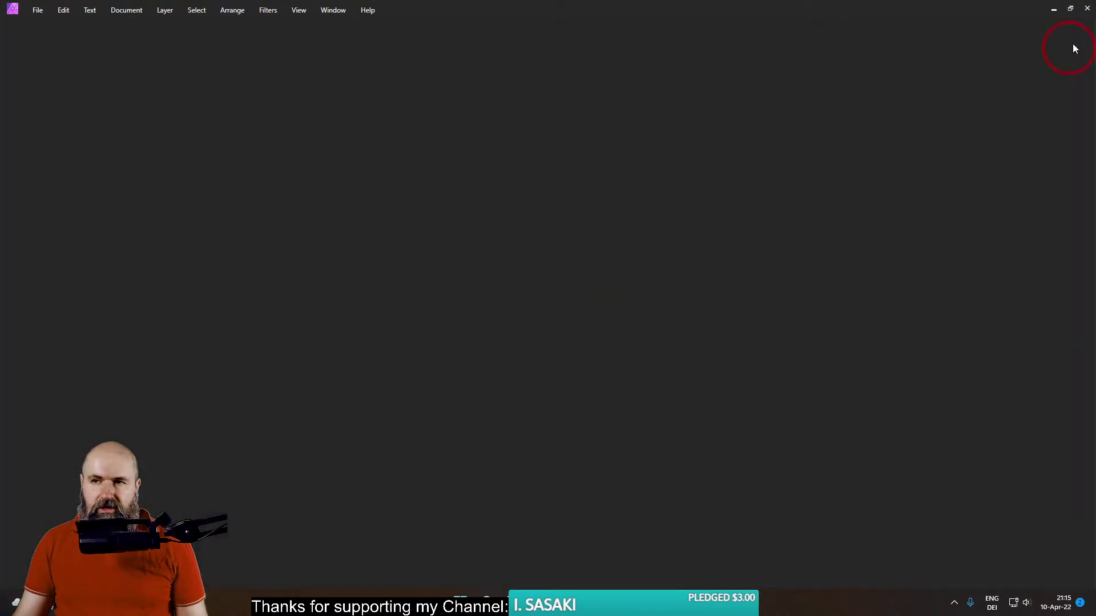